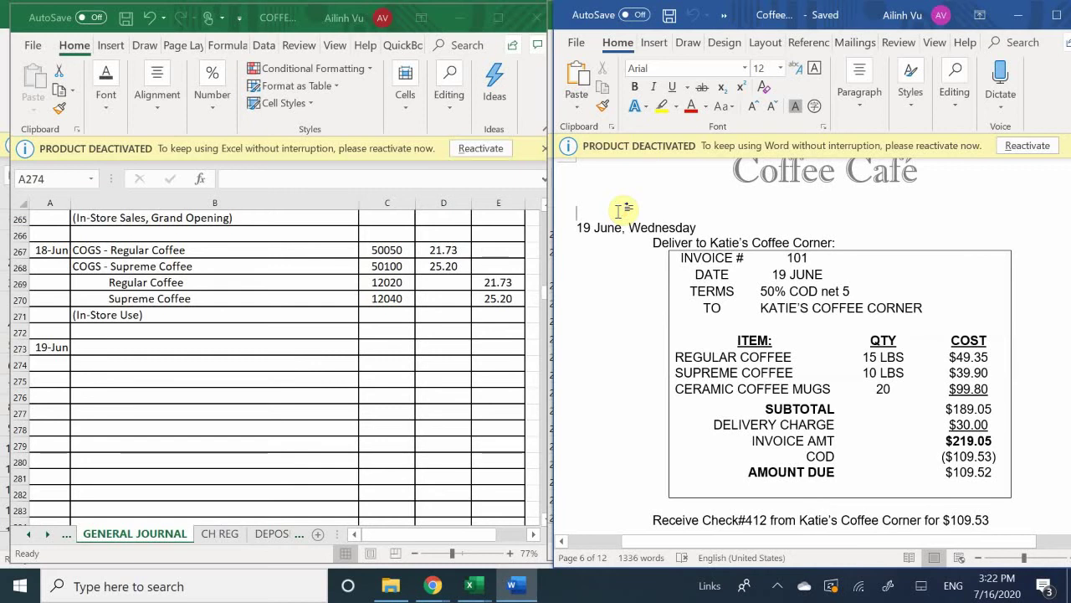
# Step: Review the 19 June Katie's Coffee Corner invoice and check receipt in the Word document
pyautogui.scroll(-1, 624, 220)
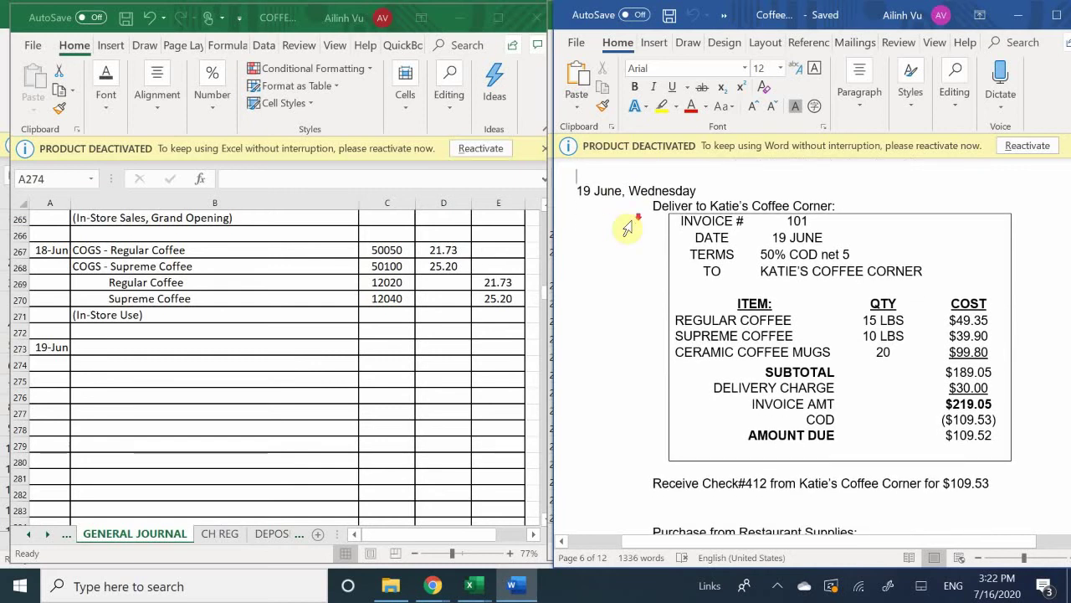
pyautogui.scroll(-1, 628, 228)
pyautogui.scroll(1, 628, 228)
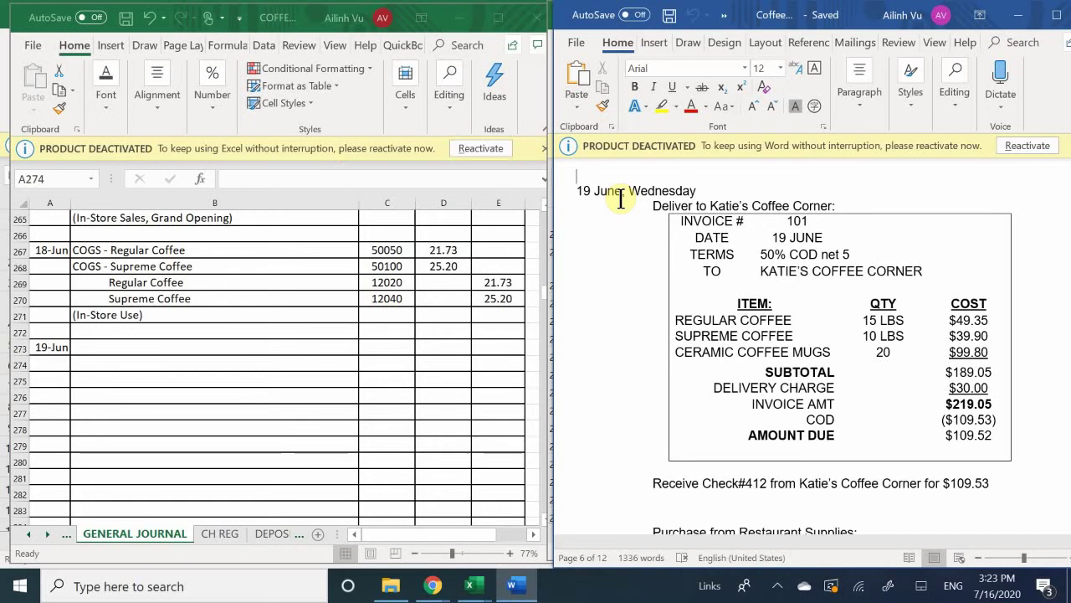
pyautogui.click(621, 198)
pyautogui.write(',')
# Step: Switch to the Excel general journal and enter "Accounts Receivable" in cell B274, below the 19-Jun row
pyautogui.click(101, 343)
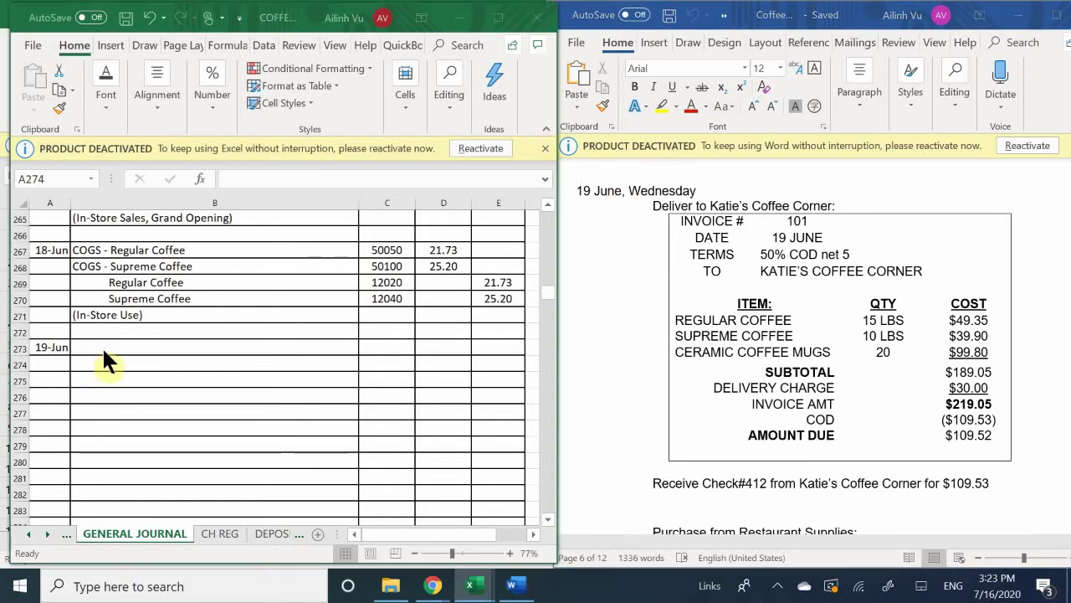
pyautogui.click(108, 348)
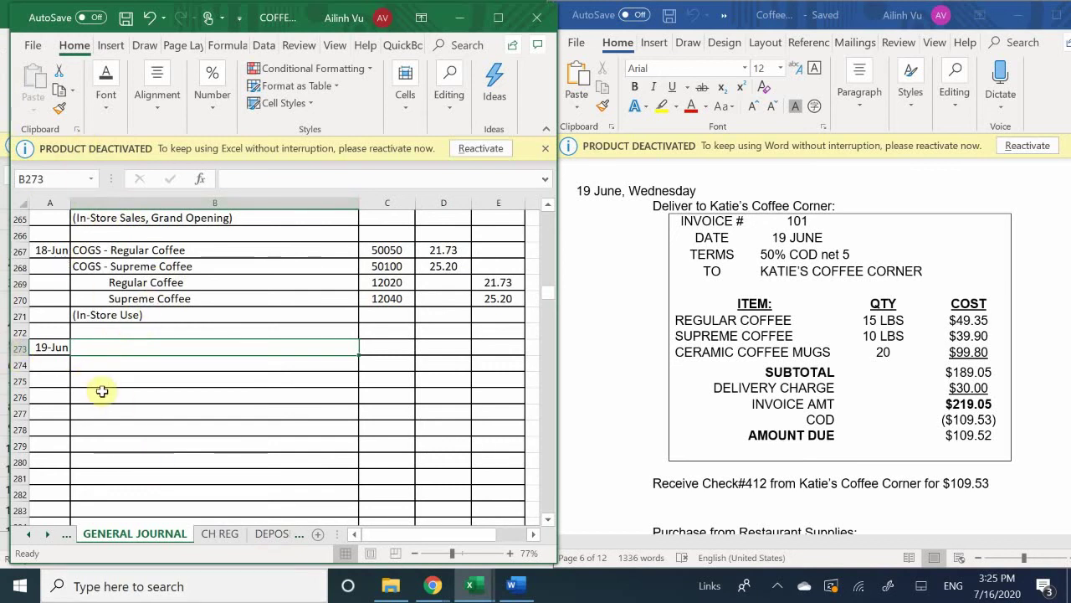
pyautogui.click(122, 366)
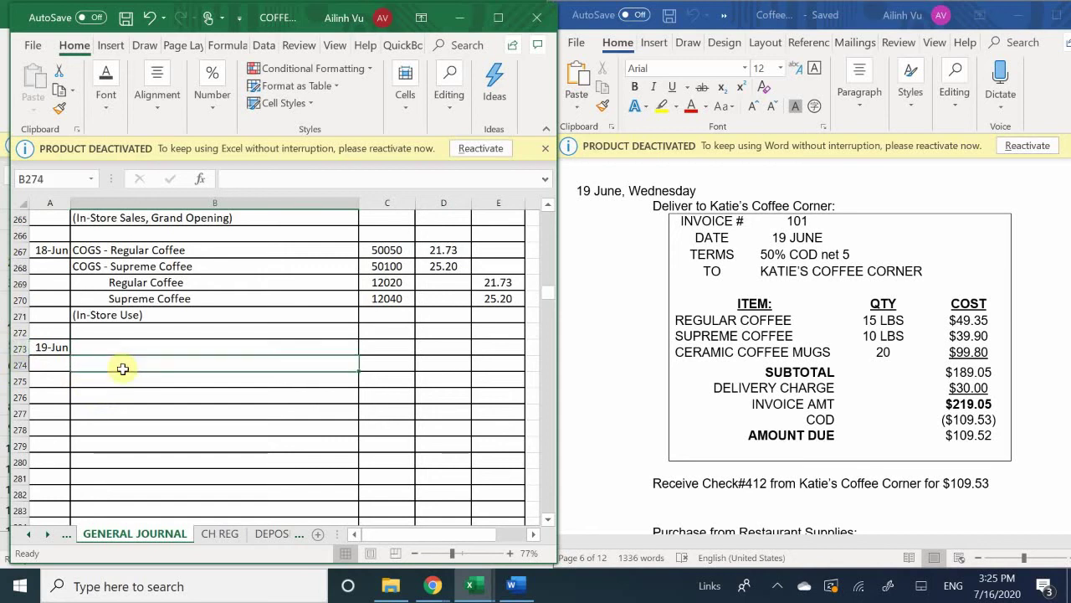
pyautogui.write('Accoun')
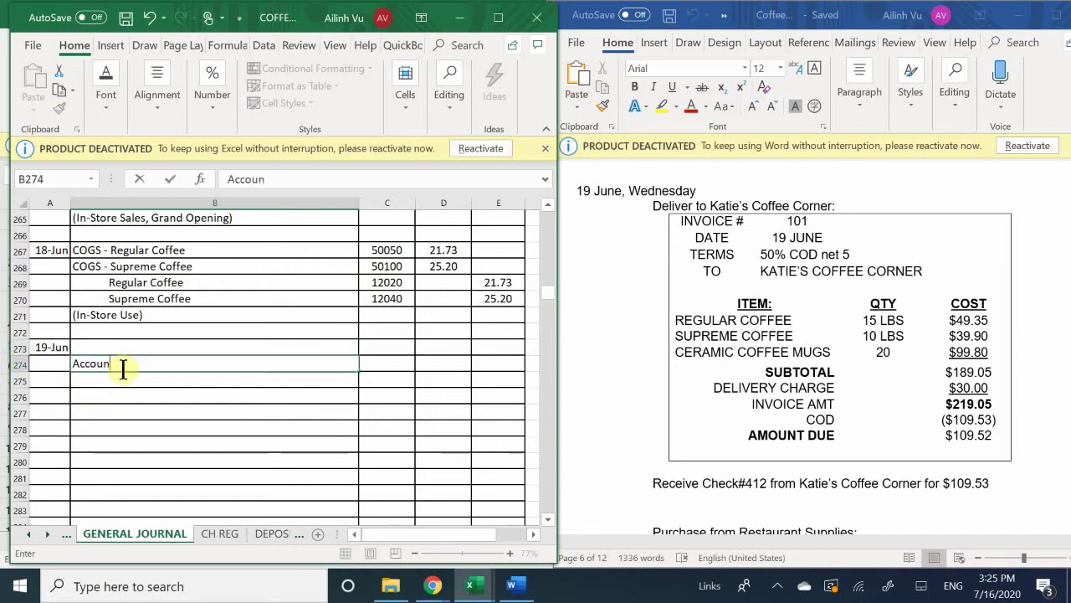
pyautogui.write('ts Recei')
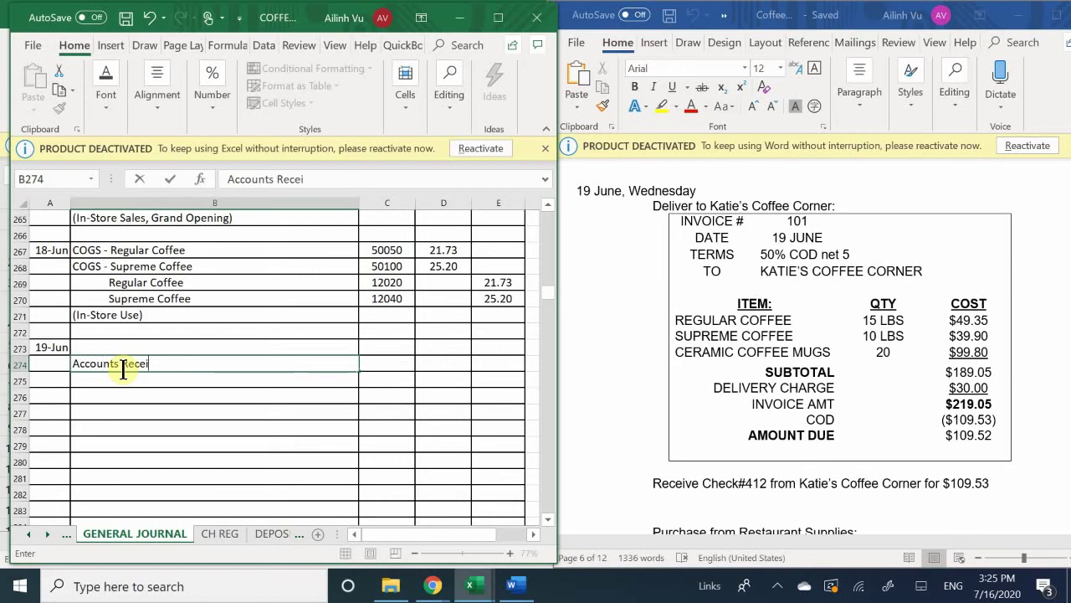
pyautogui.write('vable')
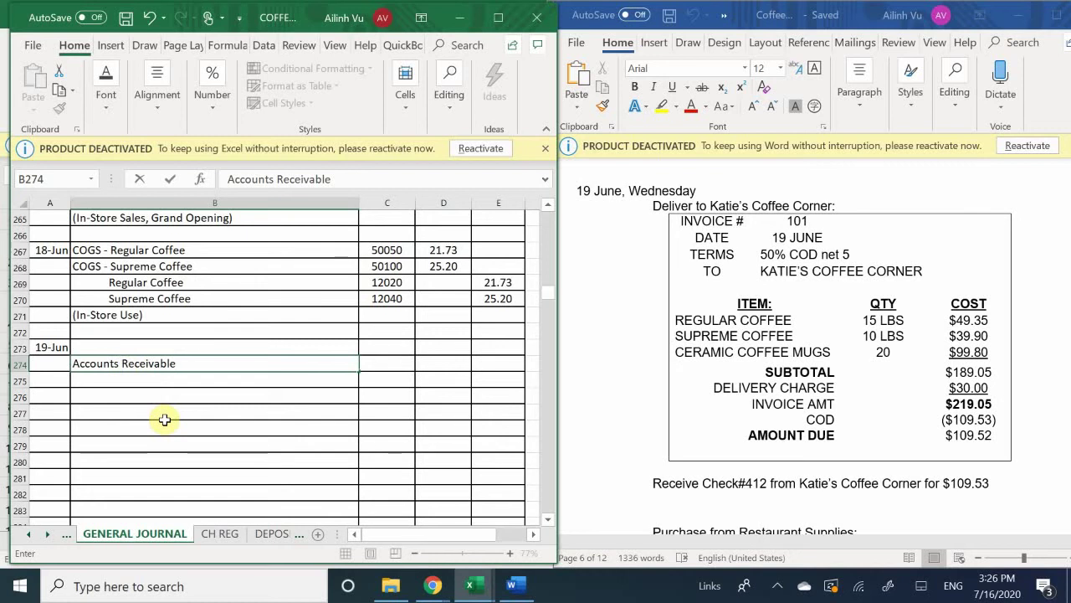
pyautogui.press('Return')
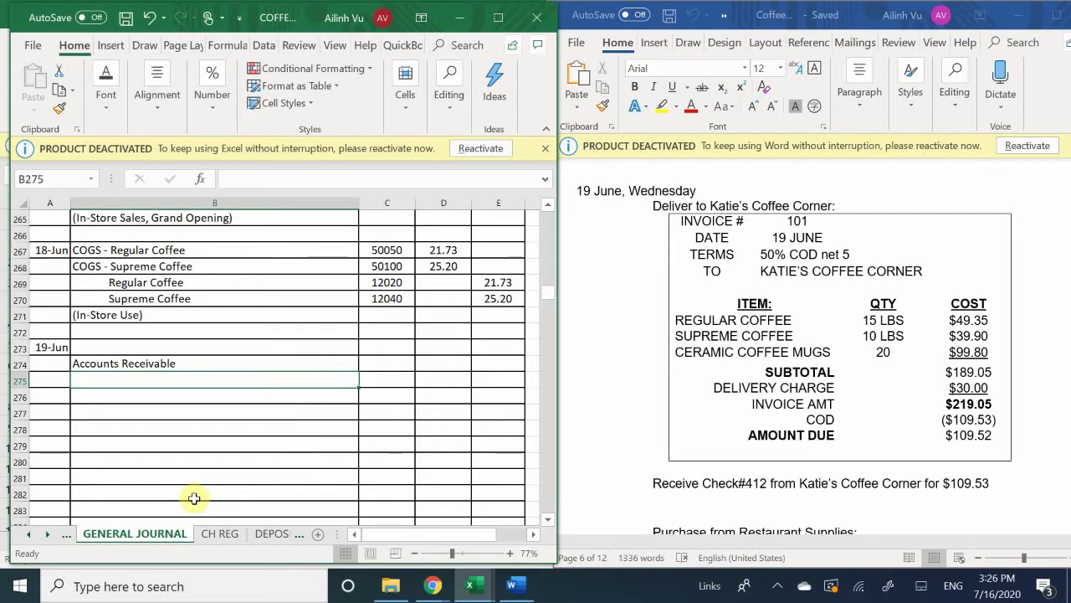
# Step: Enter "Checking" as the first account of the 19-Jun entry in cell B273
pyautogui.click(139, 348)
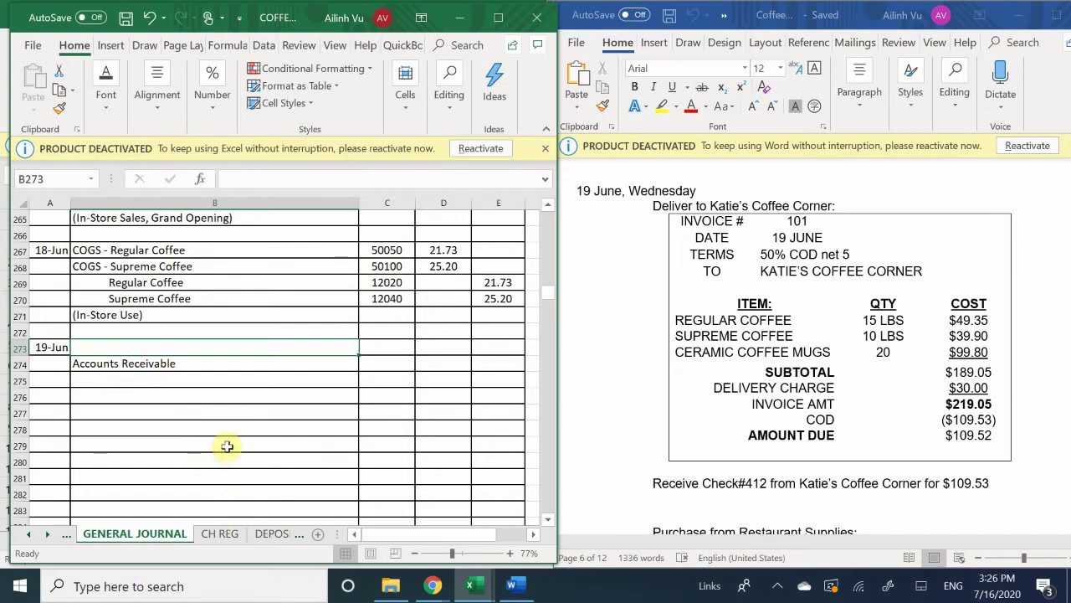
pyautogui.write('Checking')
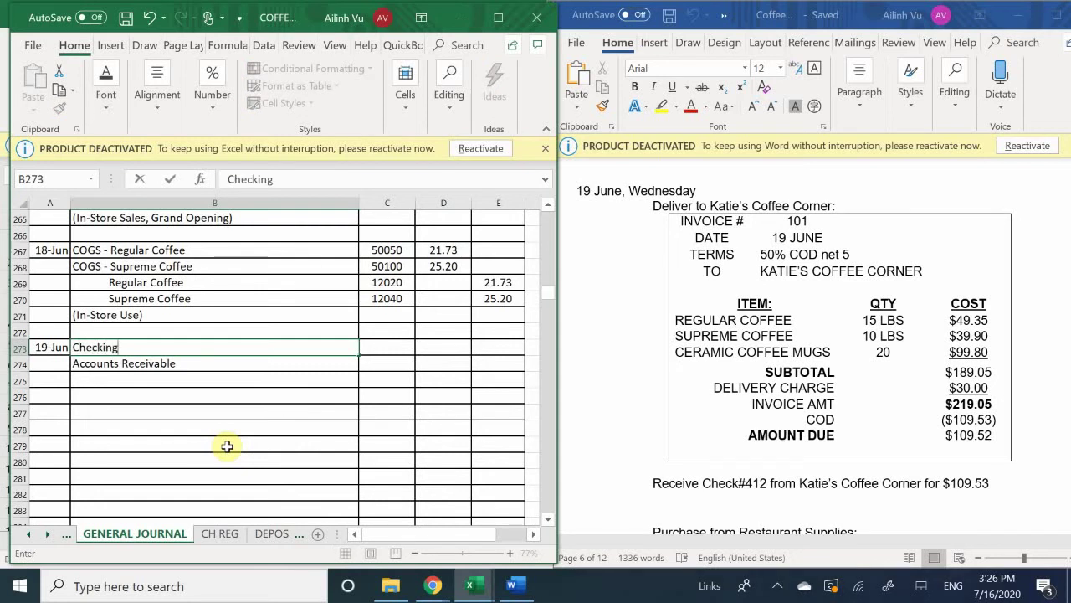
pyautogui.hotkey('ctrl', 'Return')
pyautogui.press('Down')
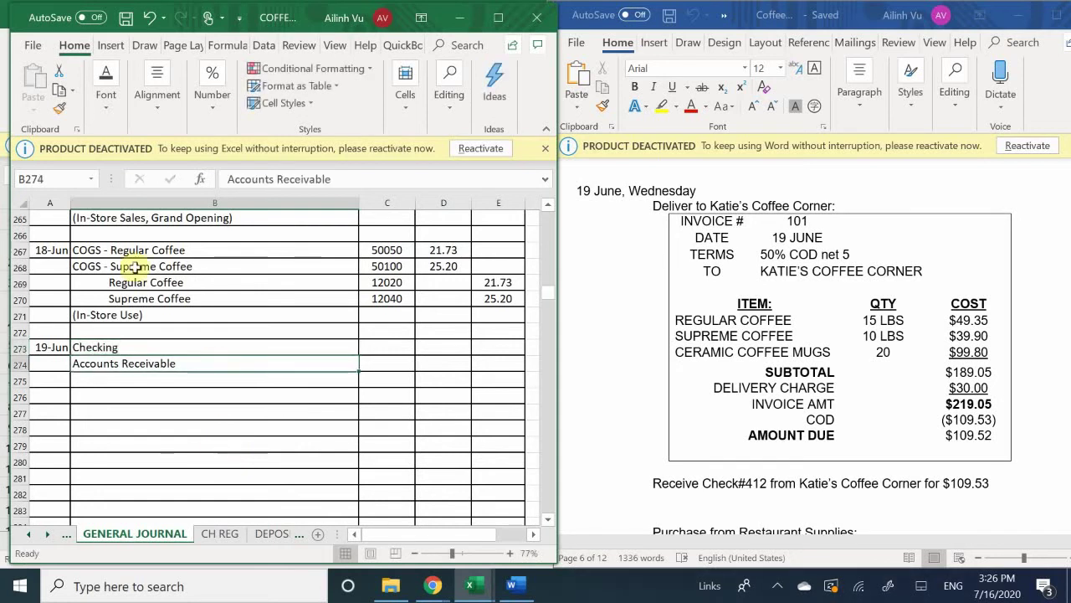
# Step: Enter account codes 10100 for Checking in C273 and 11000 for Accounts Receivable in C274
pyautogui.click(375, 350)
pyautogui.write('10100')
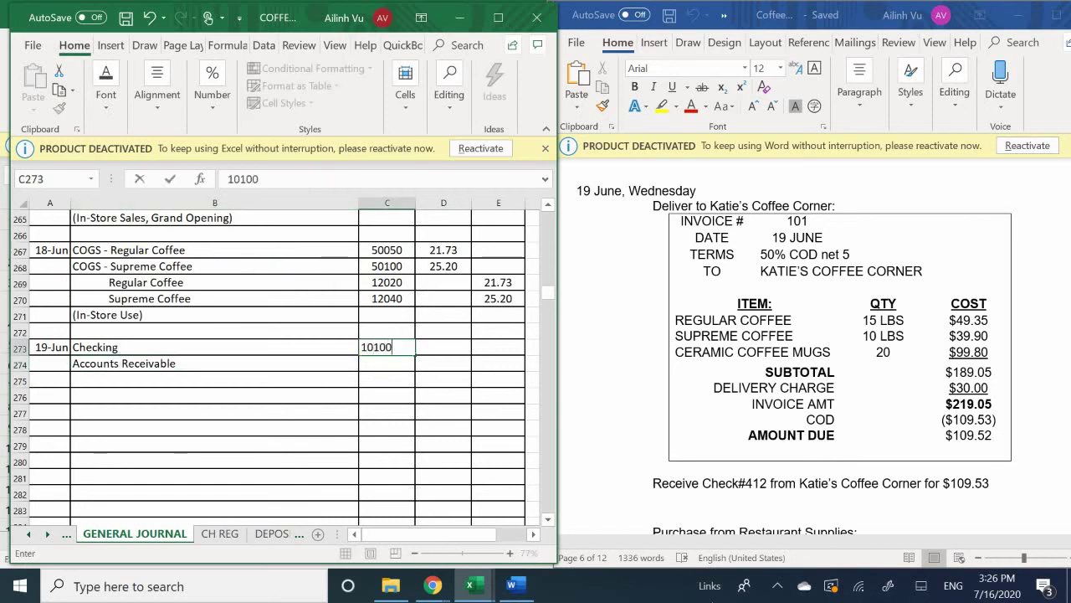
pyautogui.press('Return')
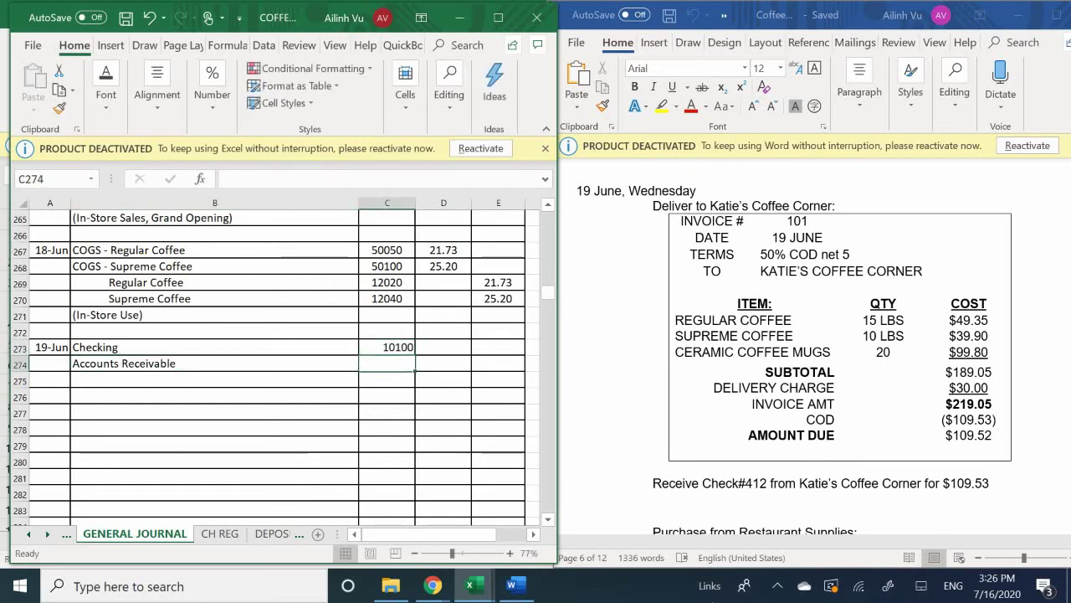
pyautogui.write('1200')
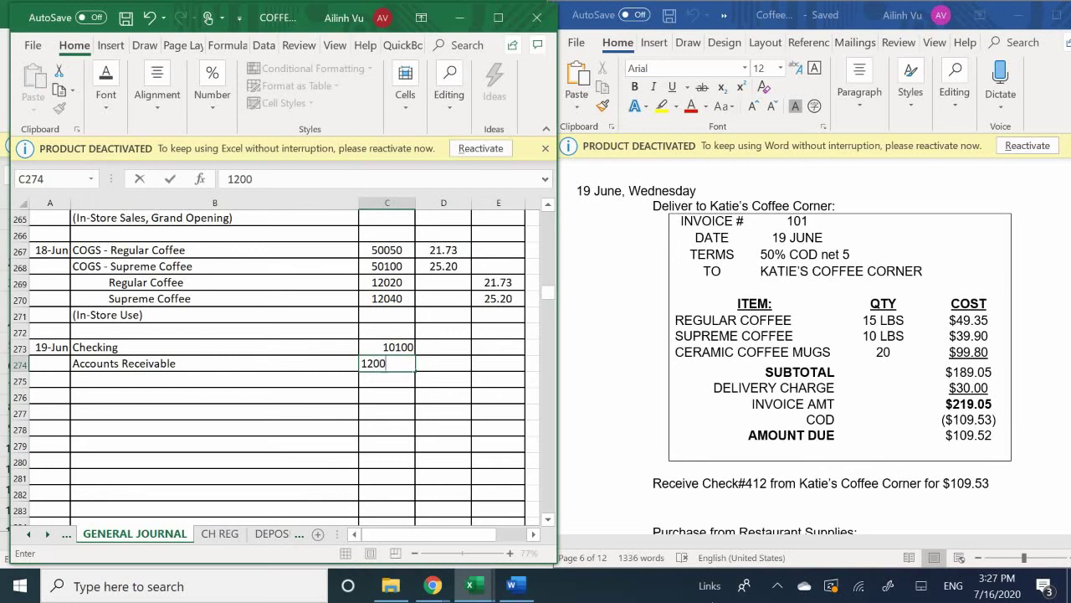
pyautogui.write('0')
pyautogui.press('BackSpace')
pyautogui.press('BackSpace')
pyautogui.press('BackSpace')
pyautogui.press('BackSpace')
pyautogui.write('1000')
pyautogui.press('Return')
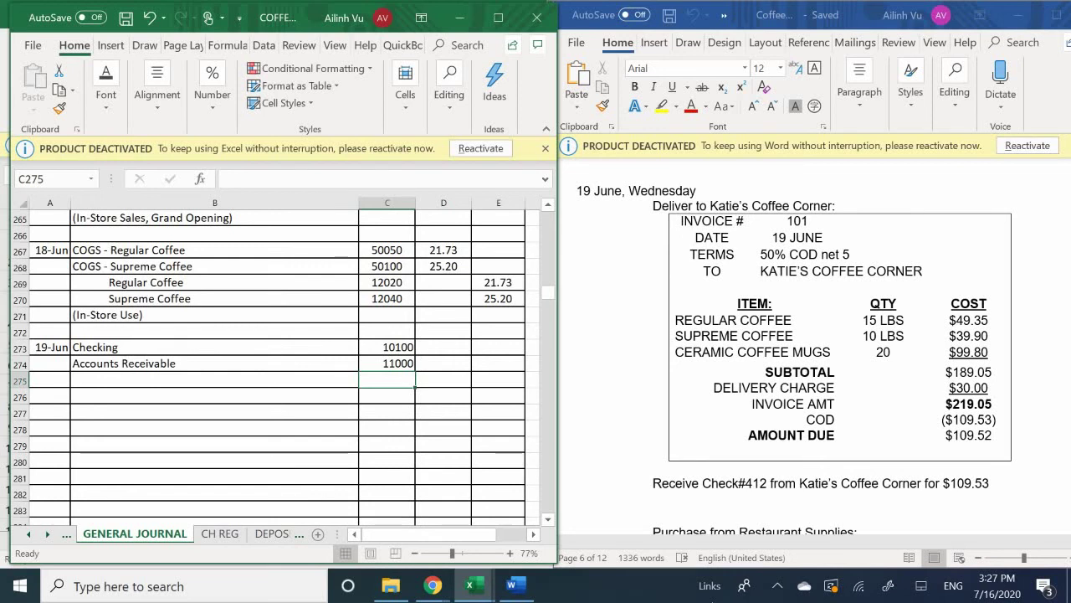
# Step: Check the Accounts Receivable code in the COA sheet, and return to the general journal
pyautogui.click(30, 533)
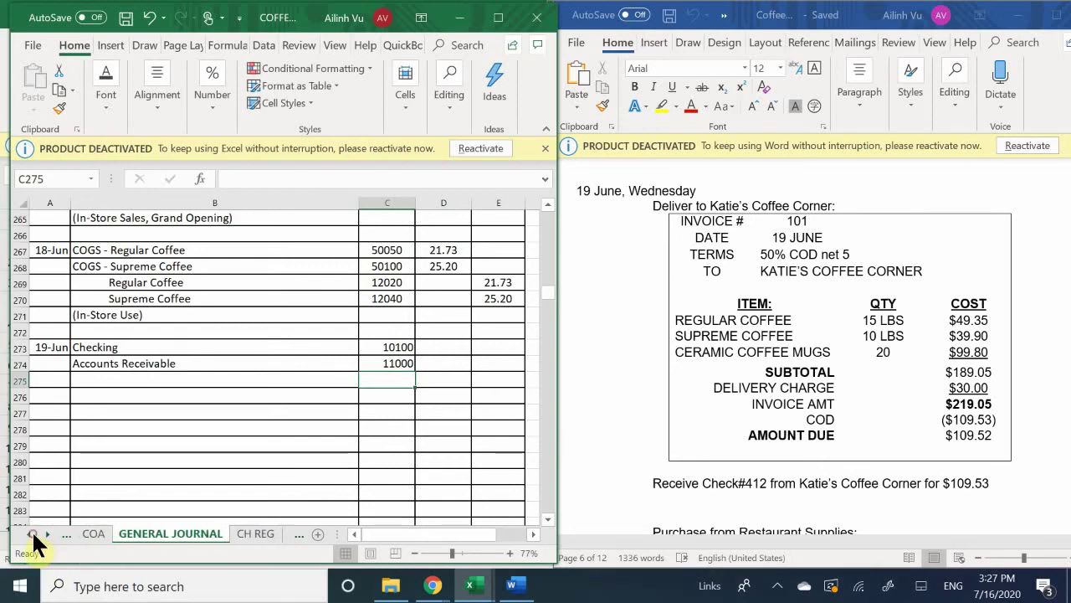
pyautogui.click(94, 534)
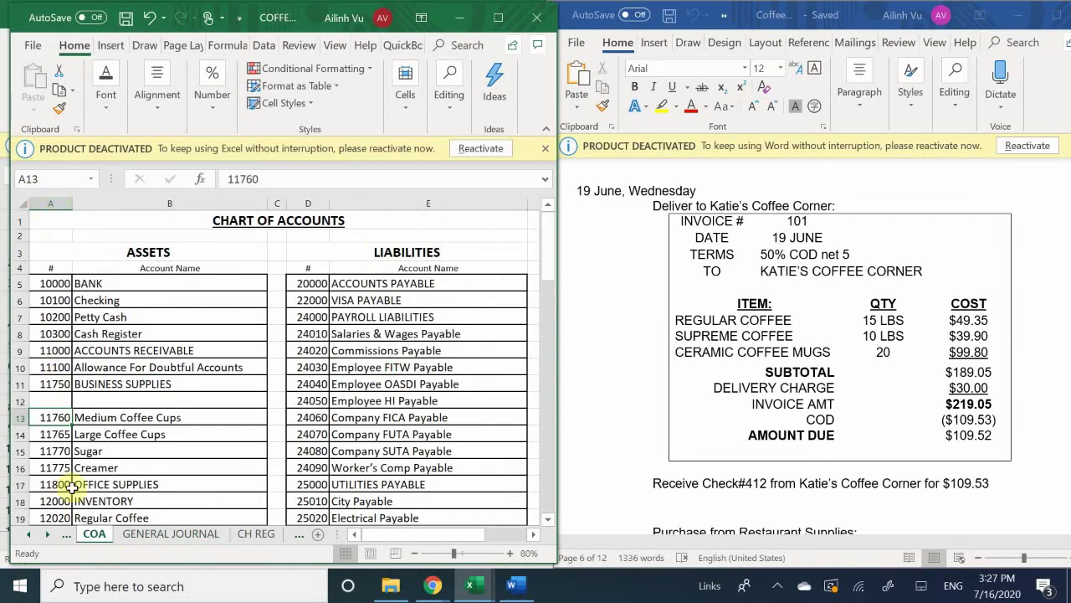
pyautogui.click(157, 533)
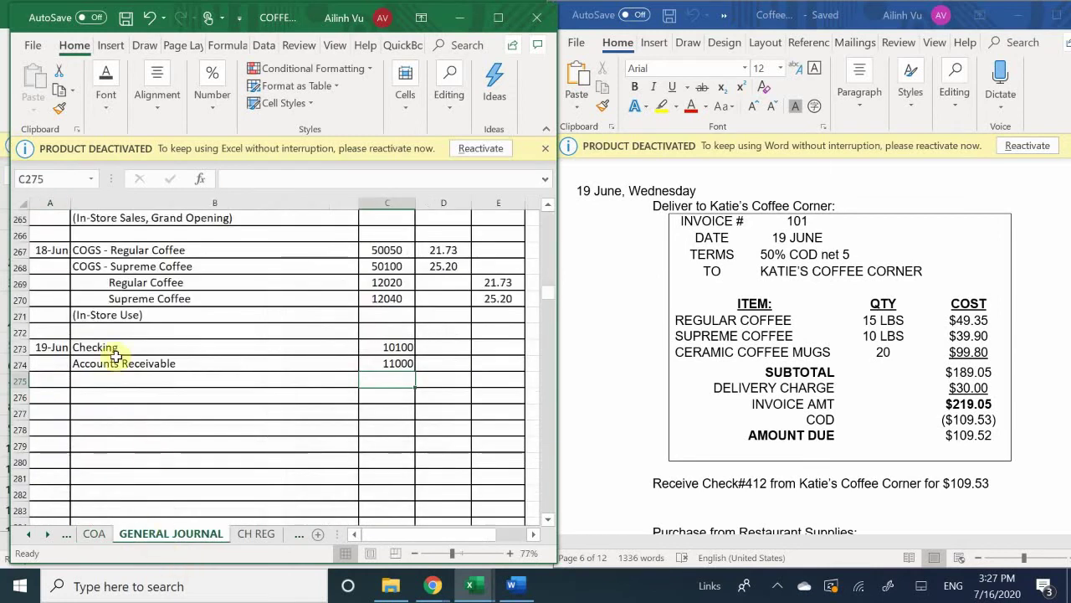
# Step: Enter the indented credit account "Sales - Regular Coffee" in cell B275
pyautogui.click(153, 380)
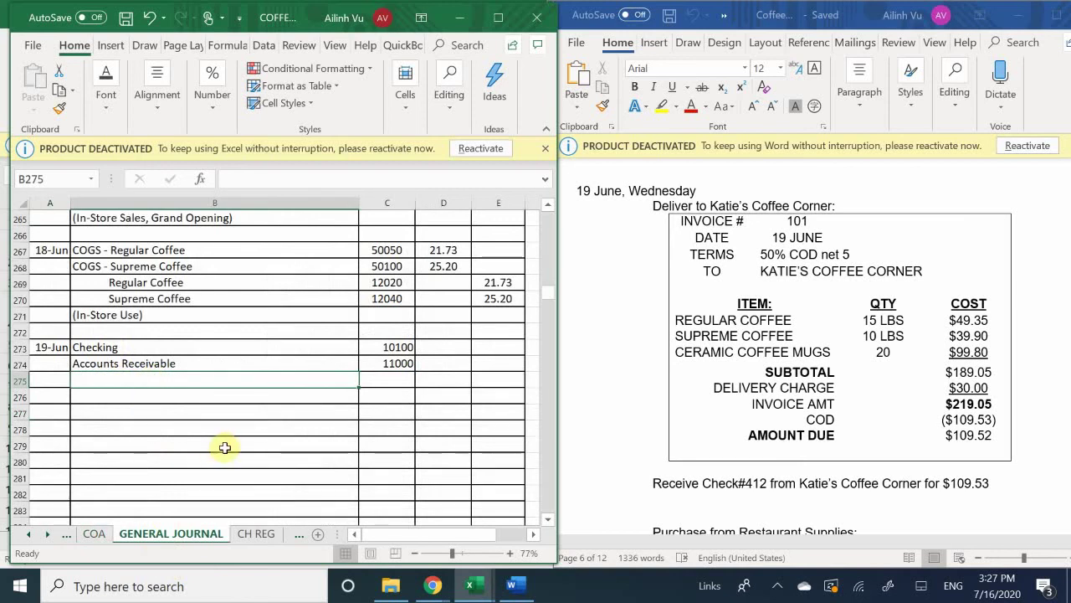
pyautogui.press('BackSpace')
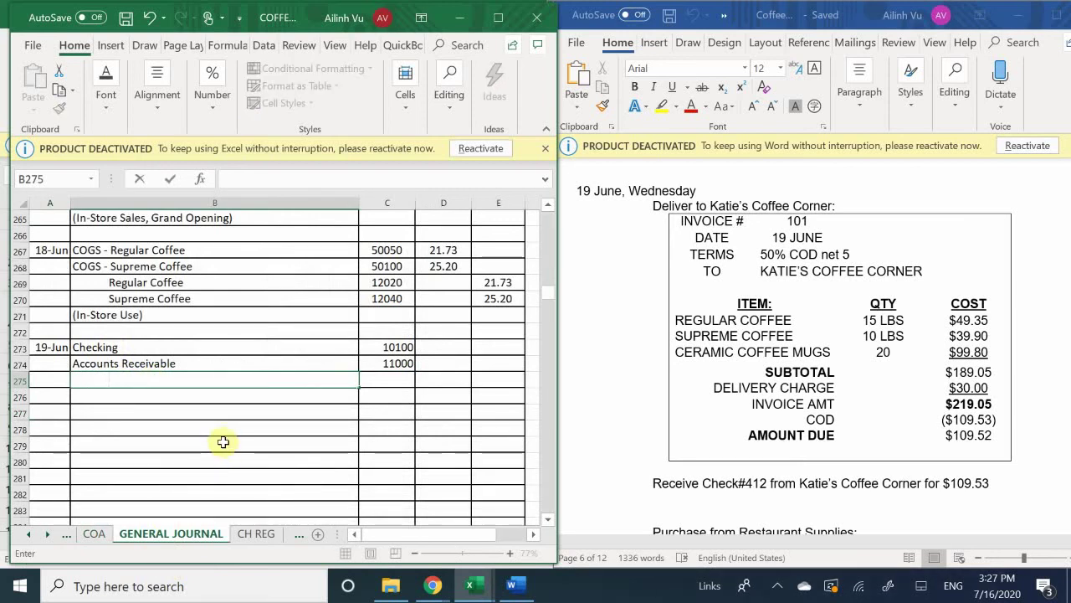
pyautogui.write('Sales - Regul')
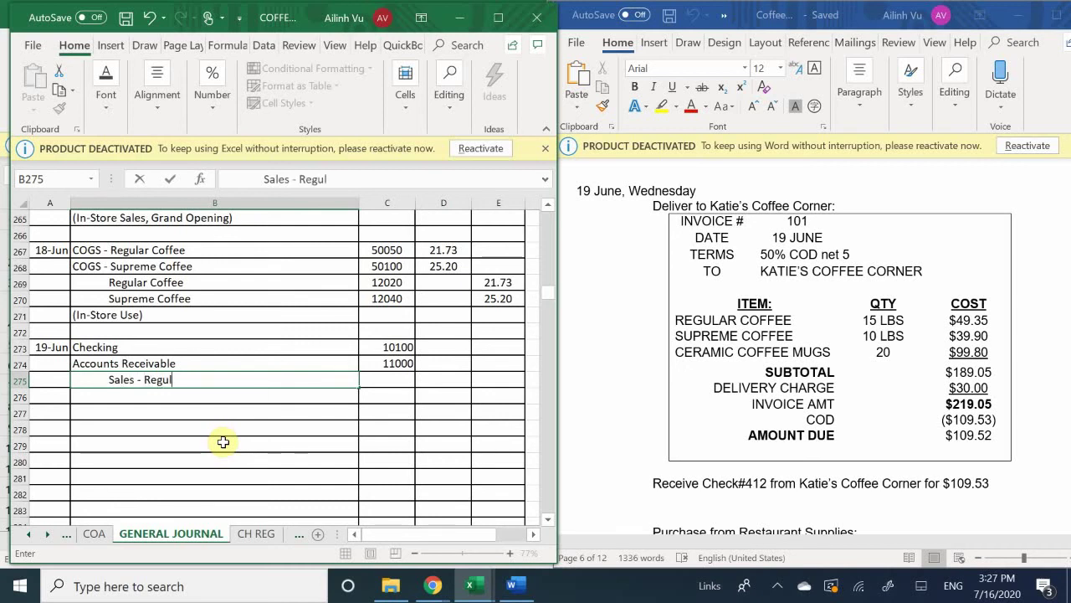
pyautogui.write('ar Coffee')
pyautogui.press('Return')
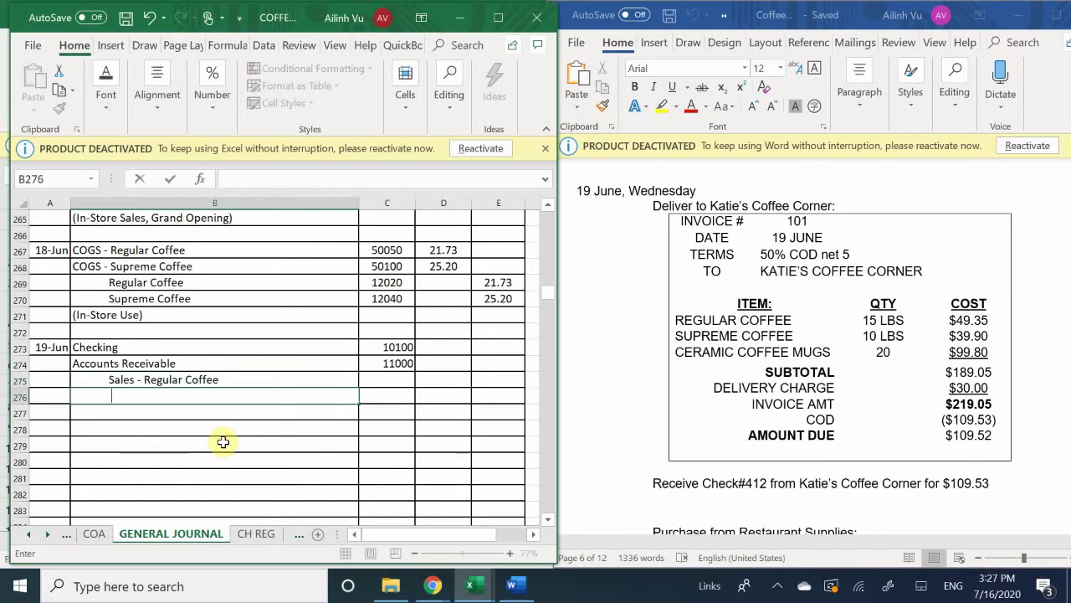
# Step: Enter the indented credit account "Sales - Supreme Ciffee" in cell B276
pyautogui.write('Sales')
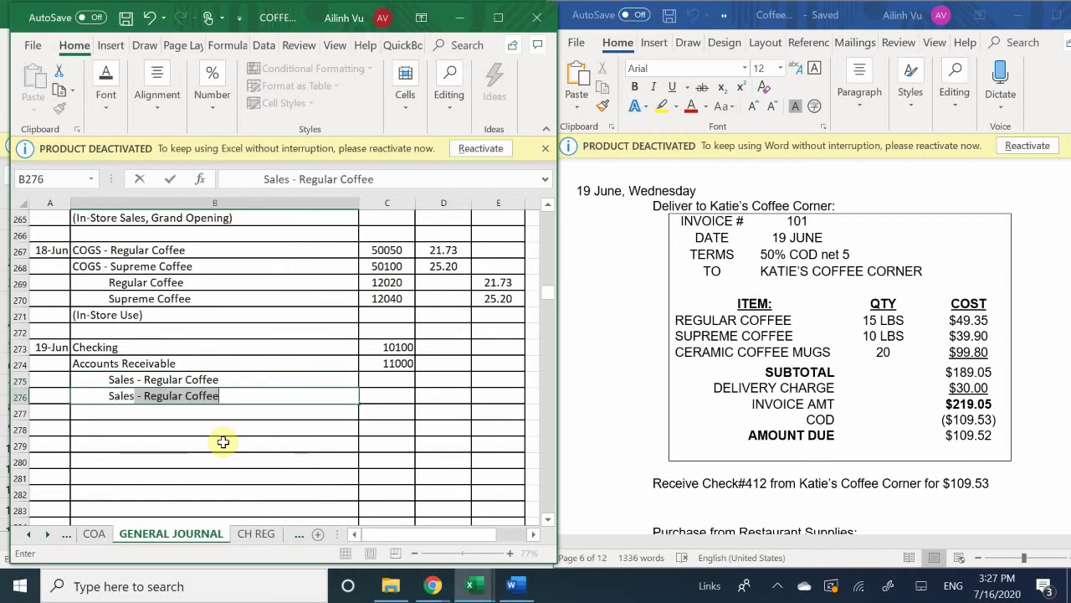
pyautogui.write(' - Sy')
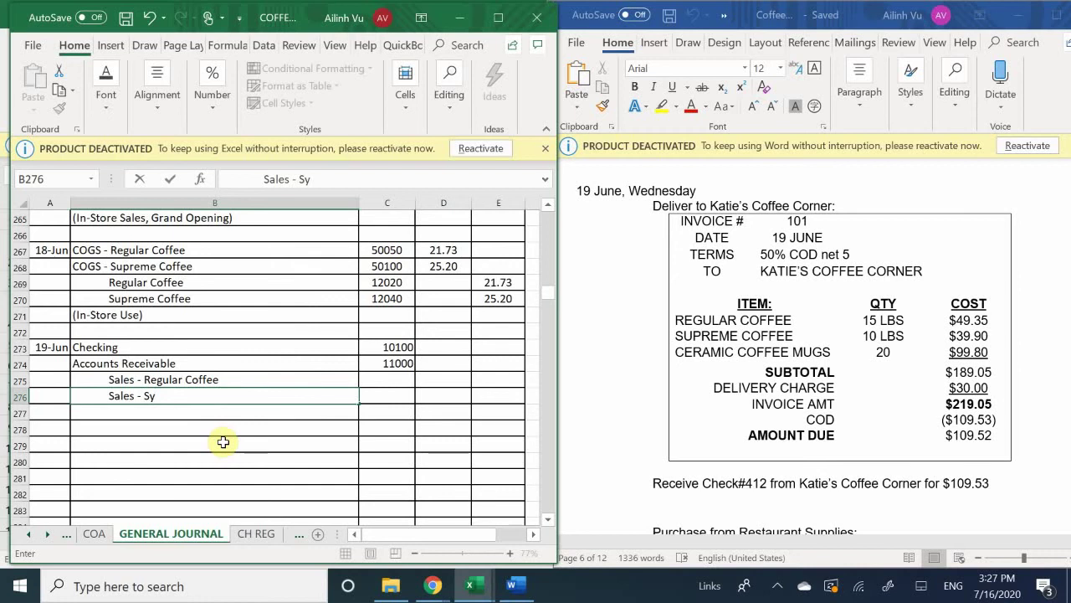
pyautogui.press('BackSpace')
pyautogui.write('i')
pyautogui.press('BackSpace')
pyautogui.write('upre')
pyautogui.press('BackSpace')
pyautogui.press('BackSpace')
pyautogui.press('BackSpace')
pyautogui.write('preme Ciffee')
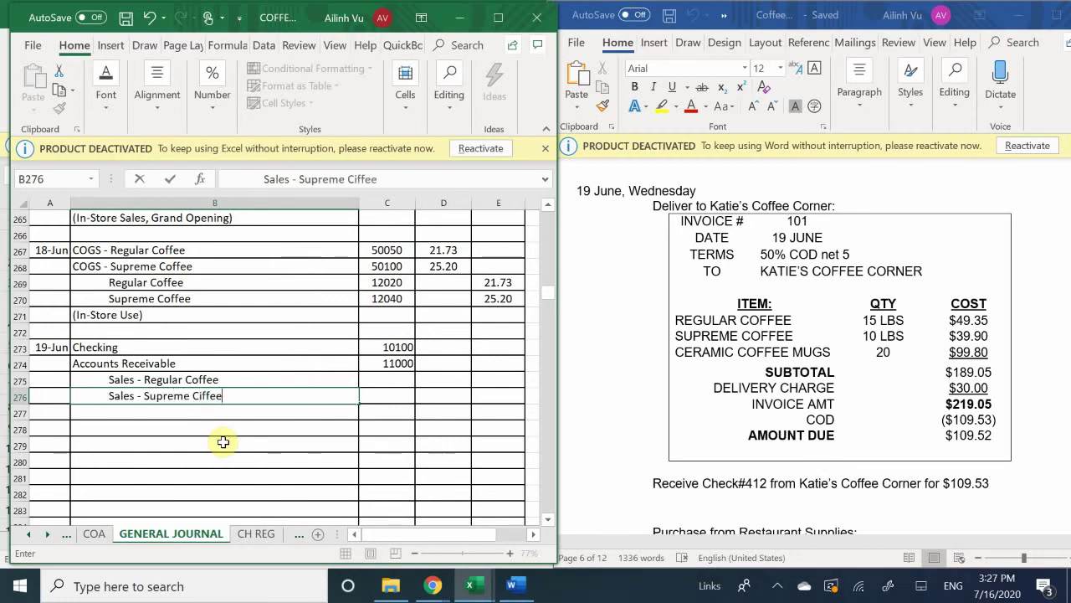
pyautogui.press('Return')
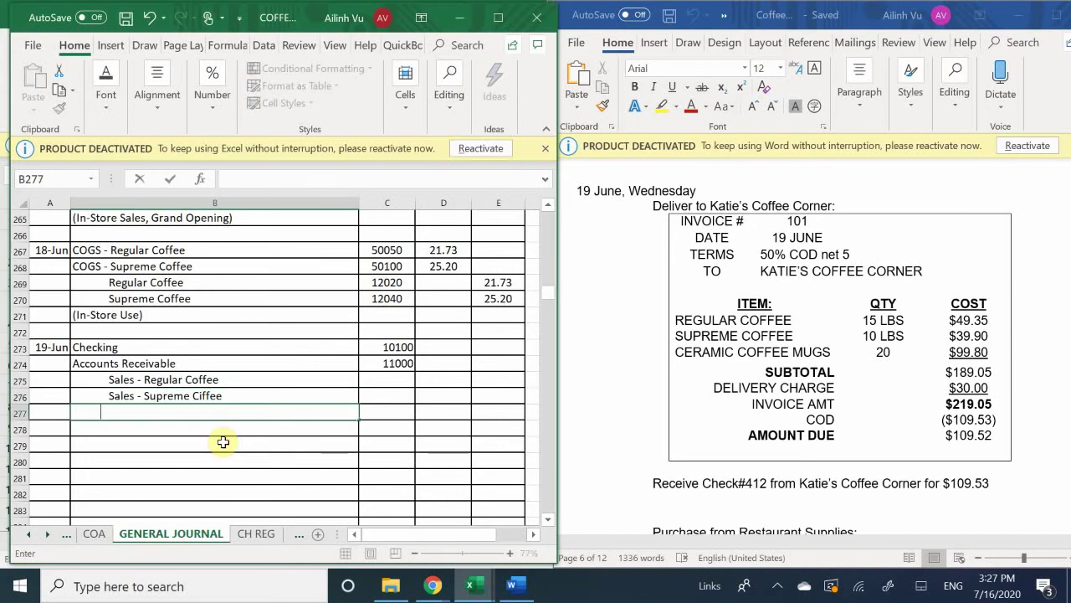
# Step: Enter the indented credit account "Sales - Ceramic Coffee Mugs" in cell B277
pyautogui.write('Sales - Ceram')
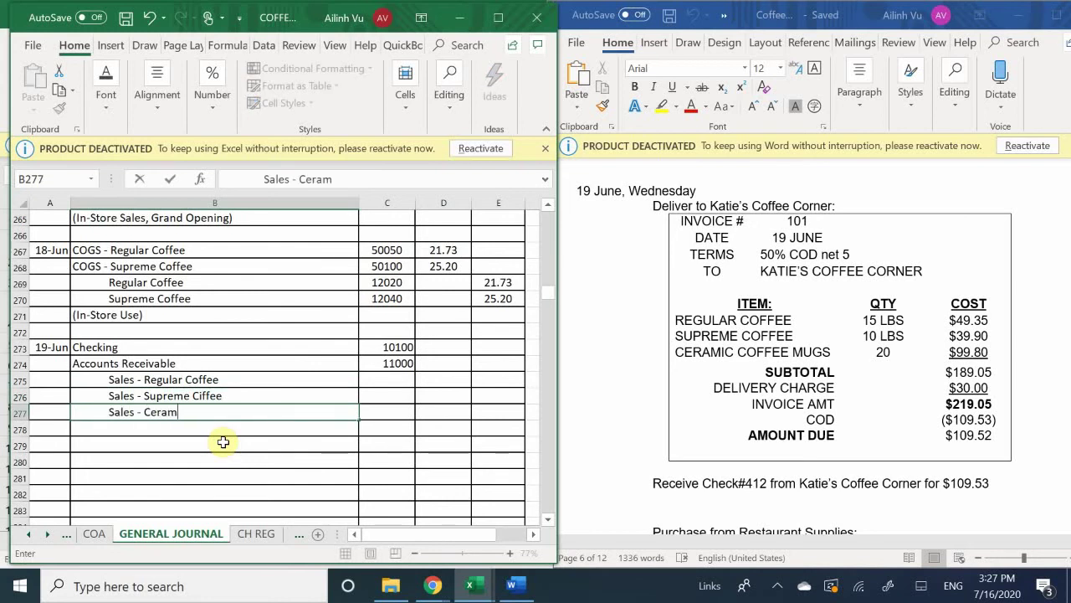
pyautogui.write('ic Coffee My')
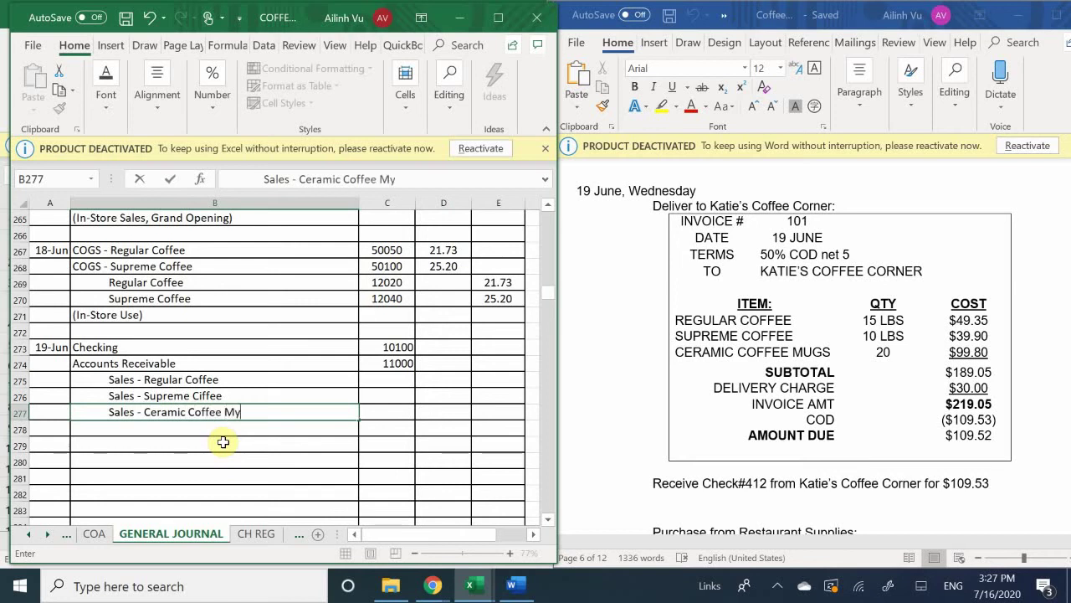
pyautogui.press('BackSpace')
pyautogui.write('ugs')
pyautogui.press('Return')
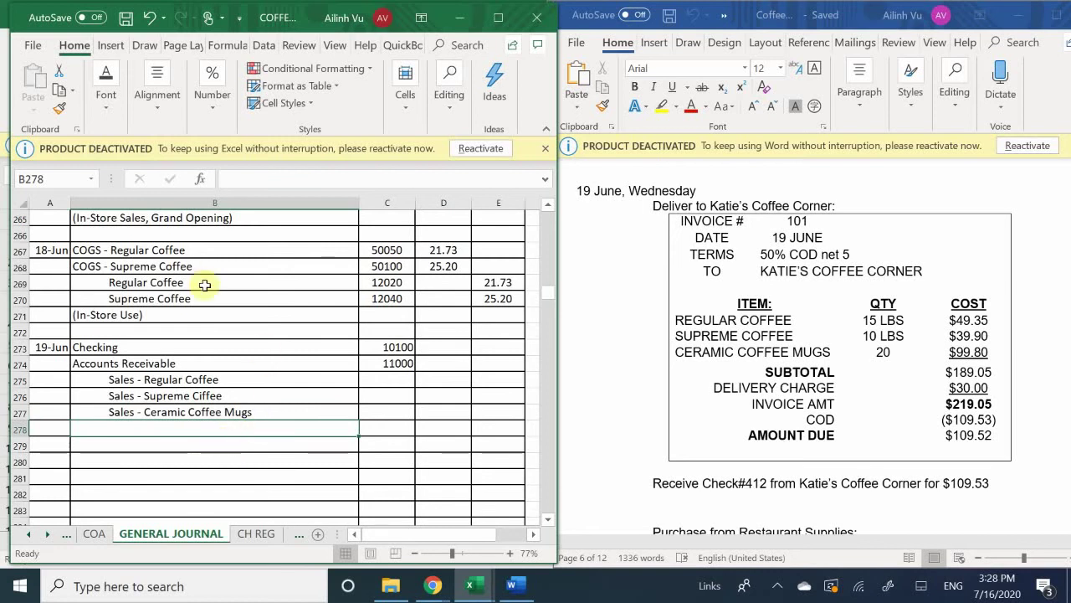
# Step: Enter account codes 40050, 40100 and 40150 for the three sales accounts in cells C275 to C277
pyautogui.click(394, 383)
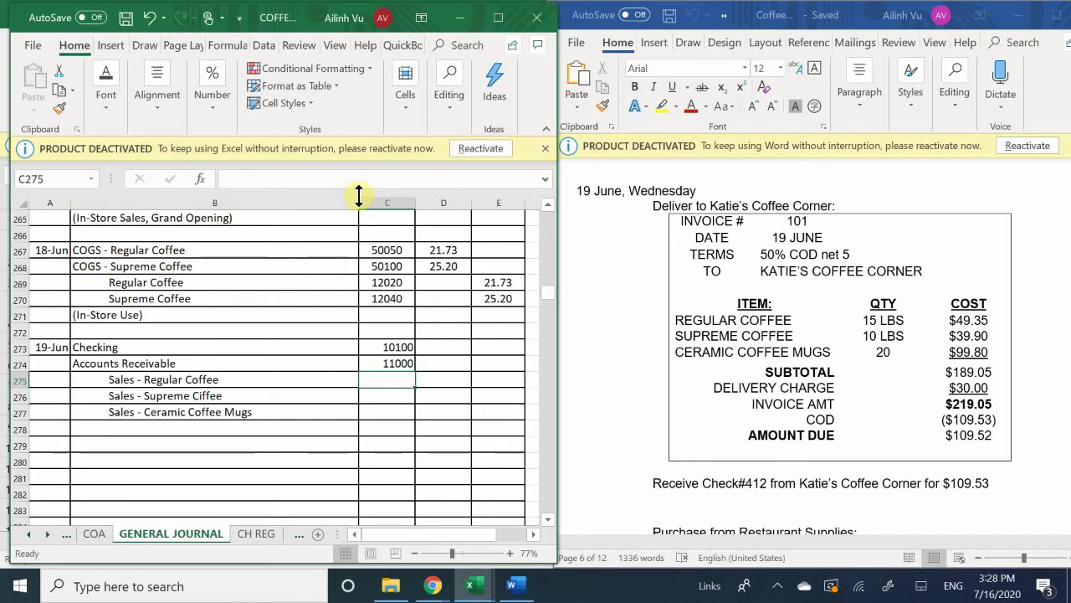
pyautogui.write('400')
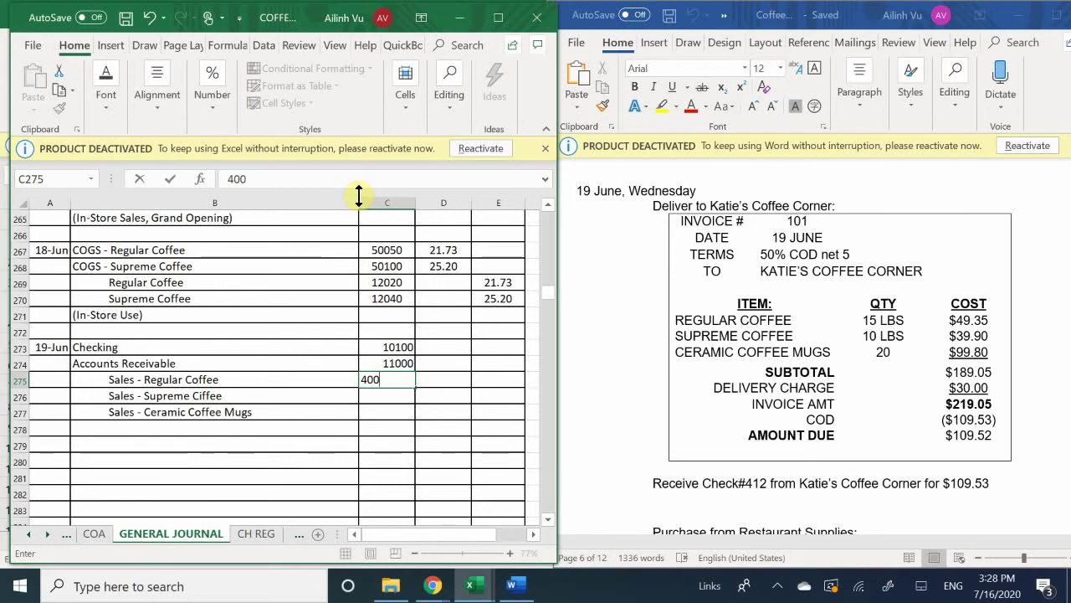
pyautogui.press('BackSpace')
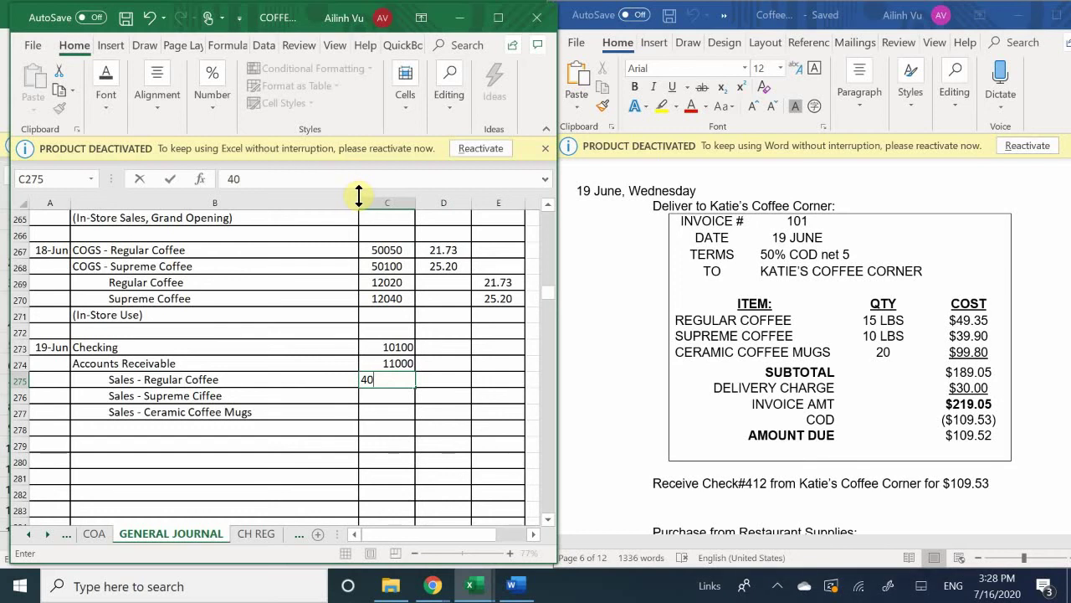
pyautogui.write('050')
pyautogui.press('Return')
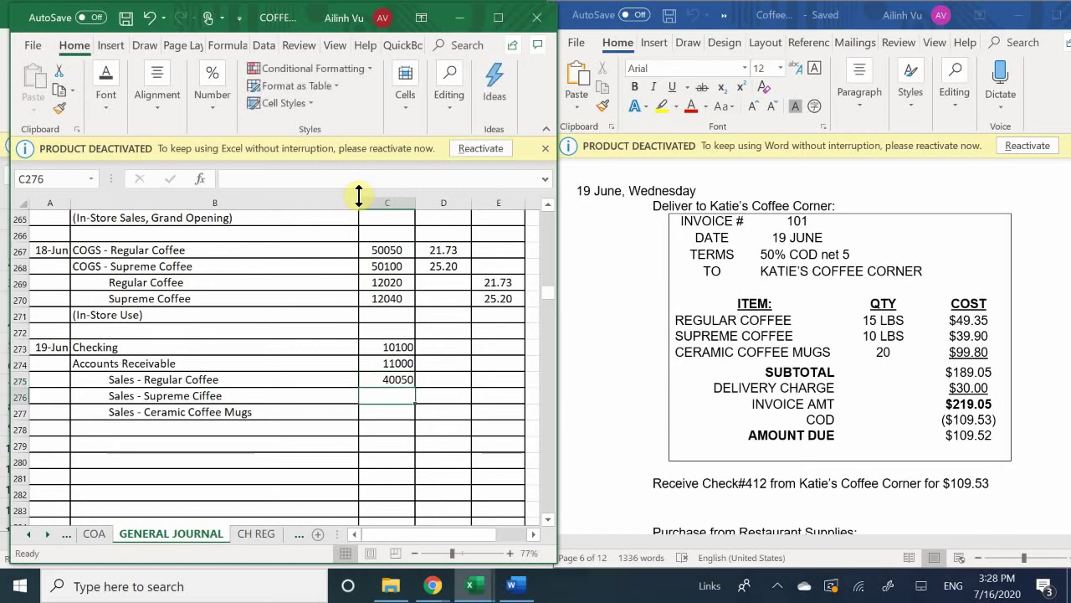
pyautogui.write('40100')
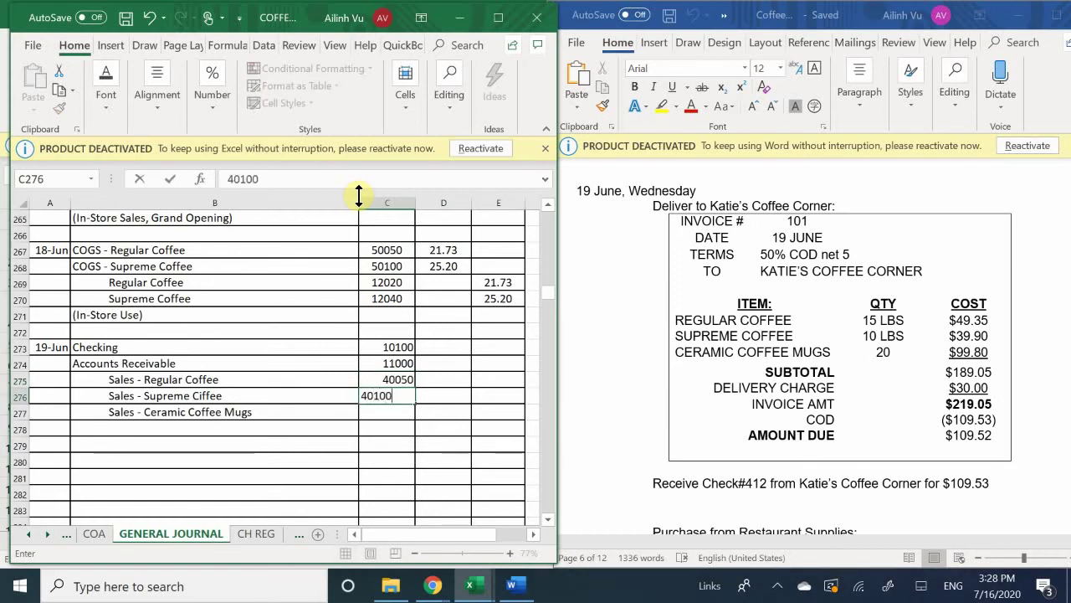
pyautogui.press('Return')
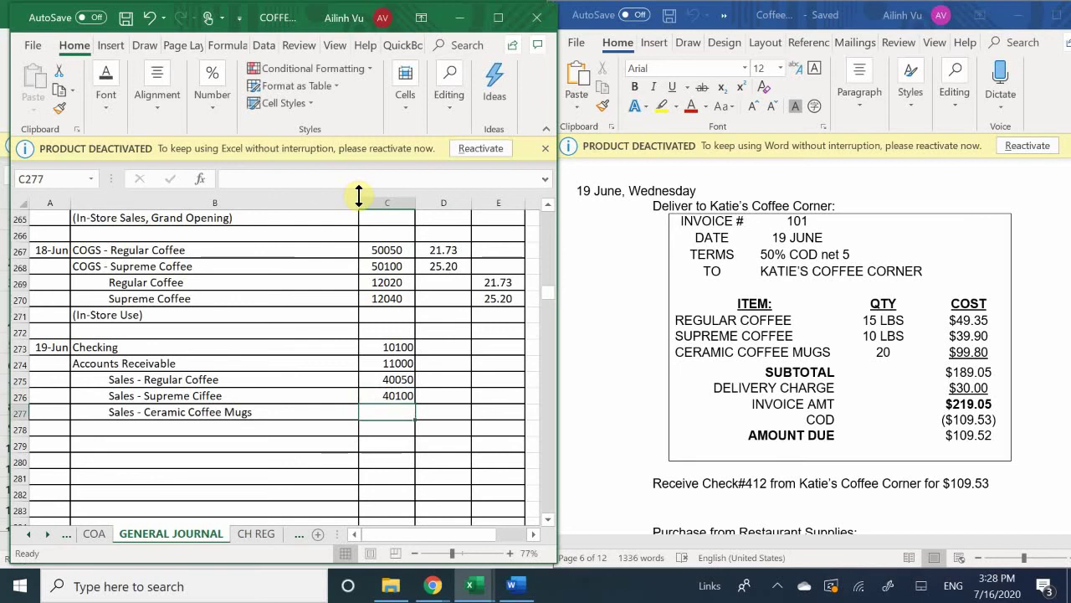
pyautogui.write('40150')
pyautogui.press('Return')
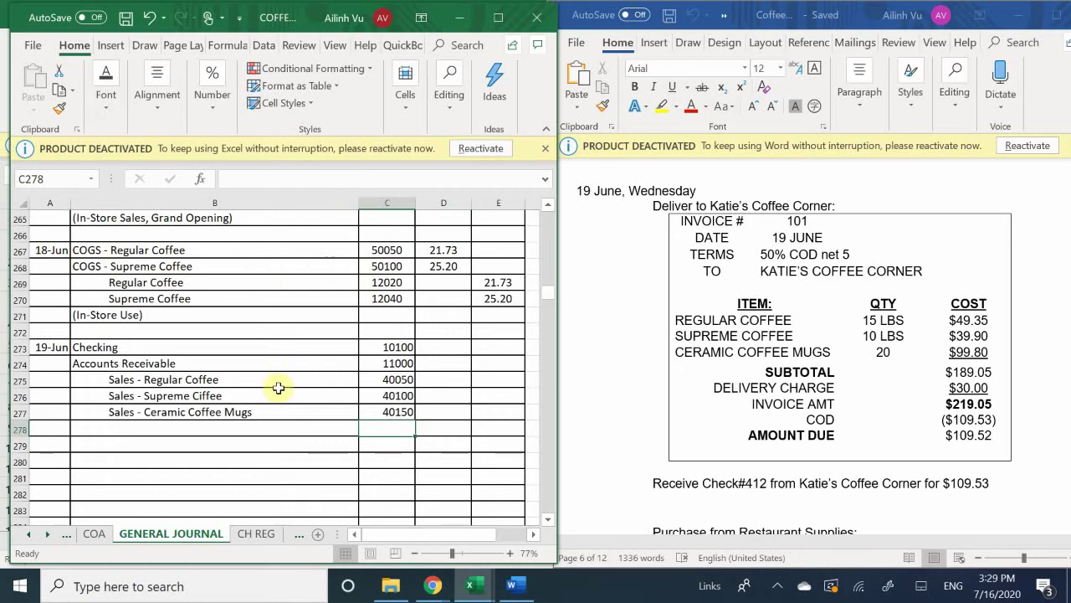
# Step: Enter the credit amounts 49.35, 39.90 and 99.80 for the three sales accounts in cells E275 to E277
pyautogui.click(500, 385)
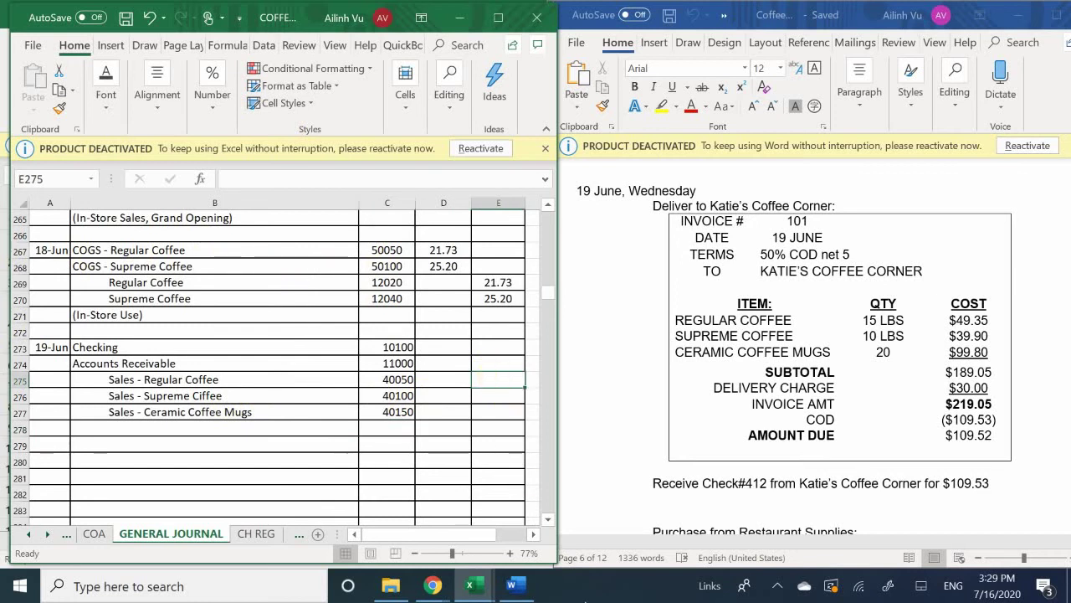
pyautogui.write('49.35')
pyautogui.press('Return')
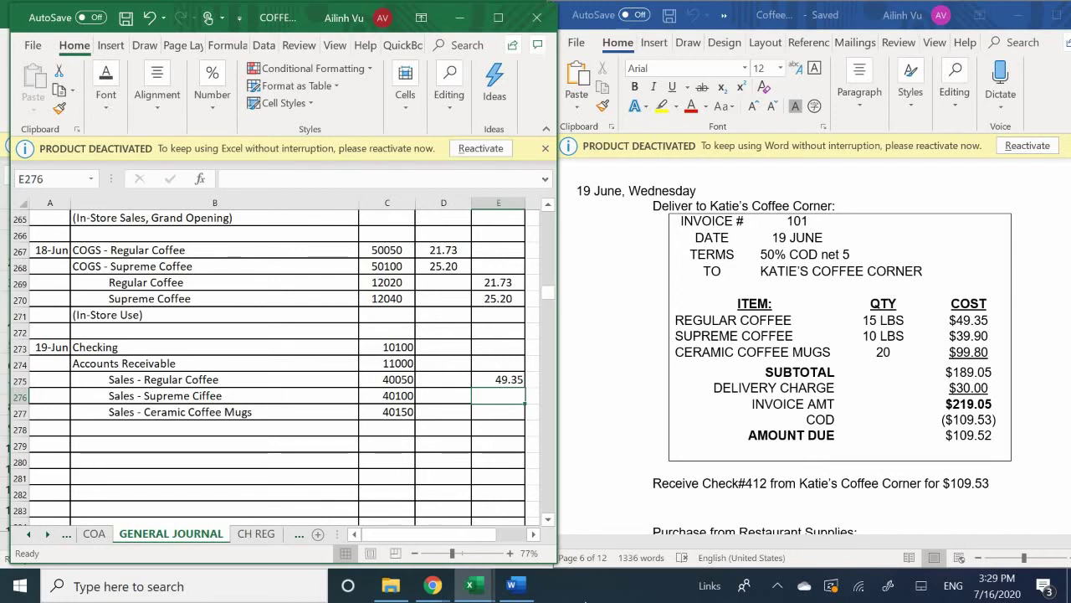
pyautogui.write('39.90')
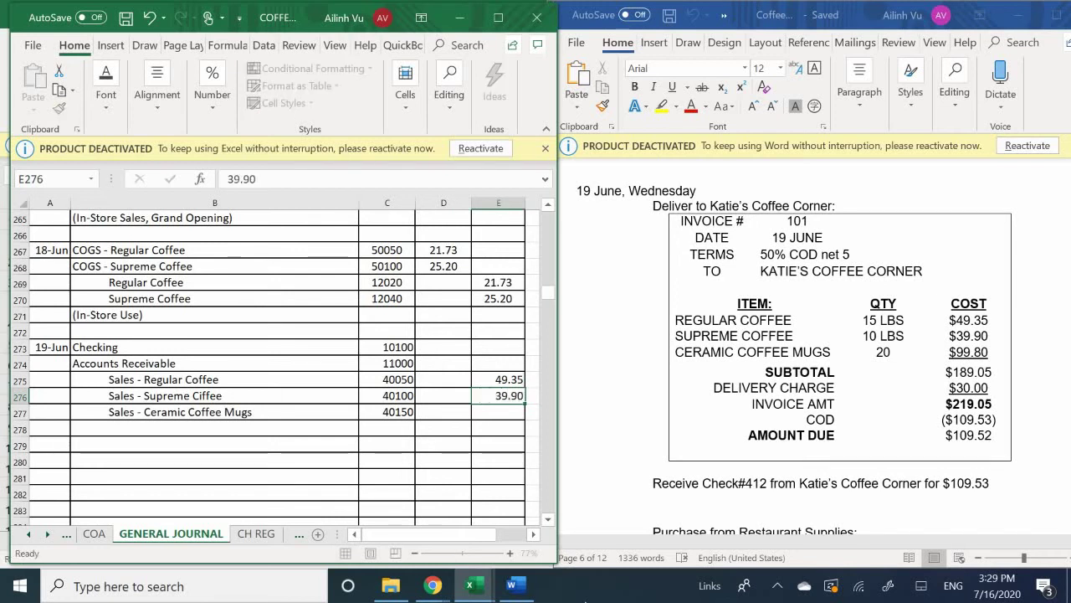
pyautogui.press('Return')
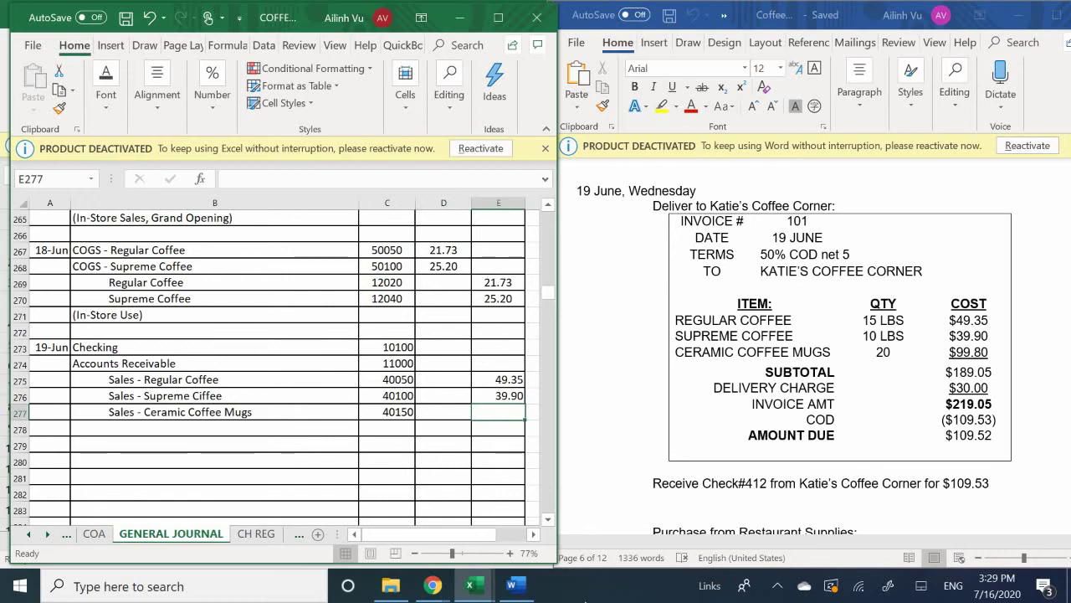
pyautogui.write('99.')
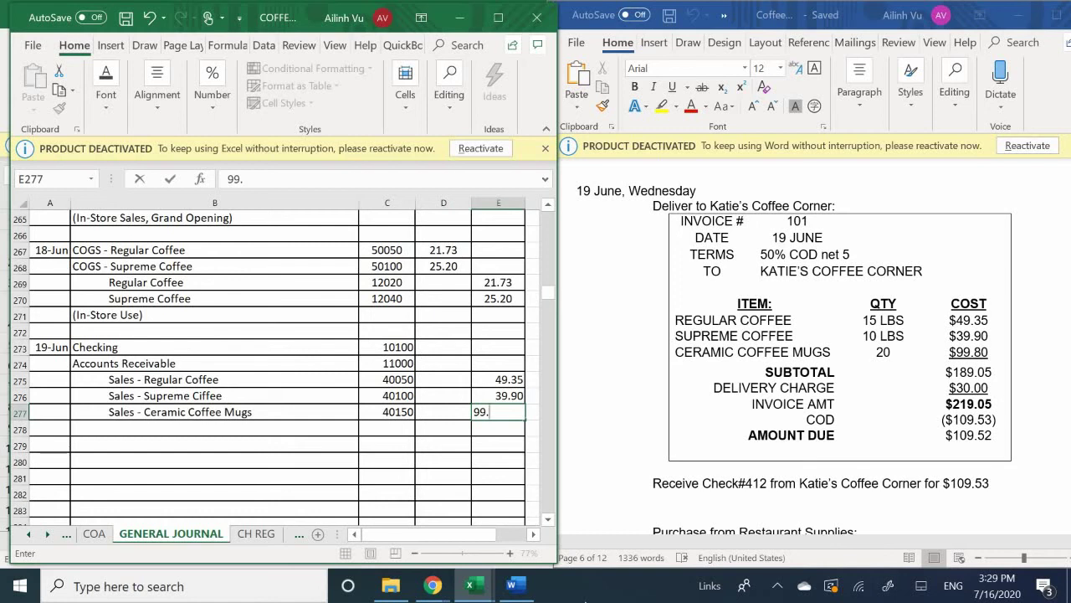
pyautogui.write('80')
pyautogui.press('Return')
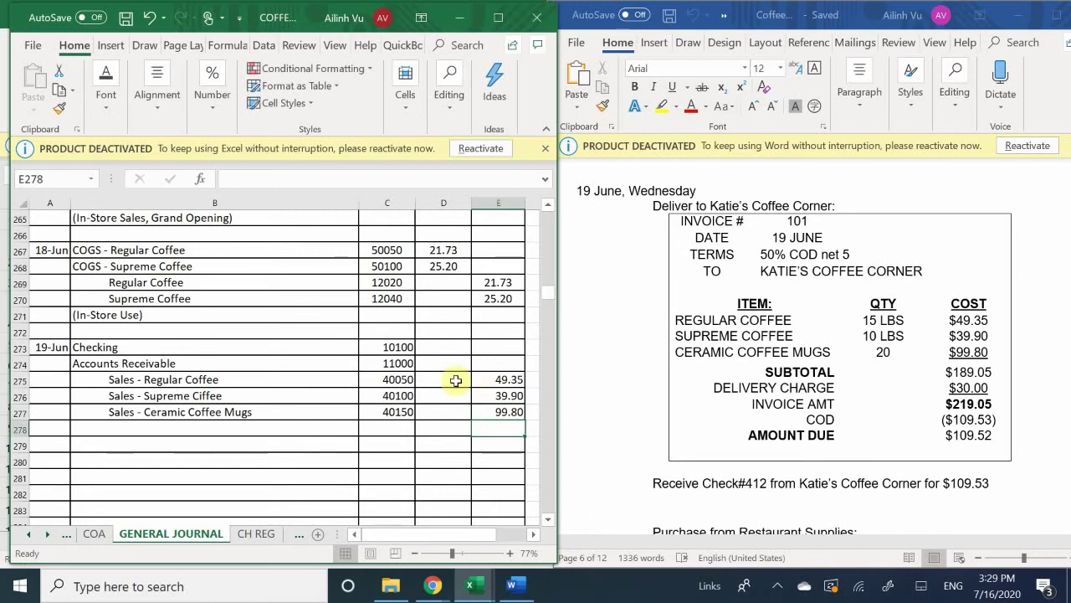
# Step: Enter the Checking debit of 109.53 in cell D273
pyautogui.click(442, 348)
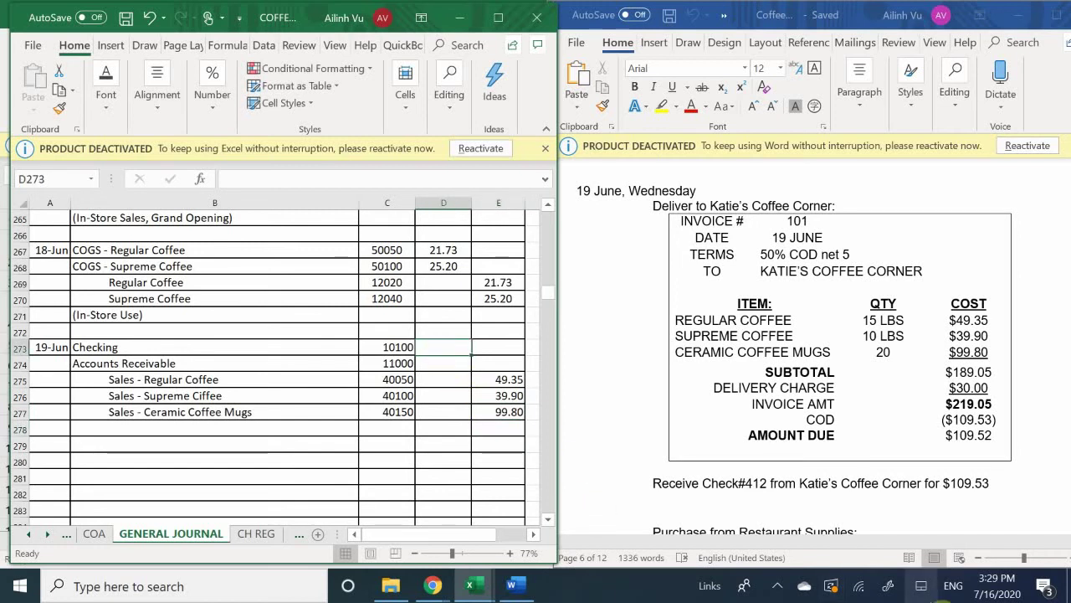
pyautogui.write('109.')
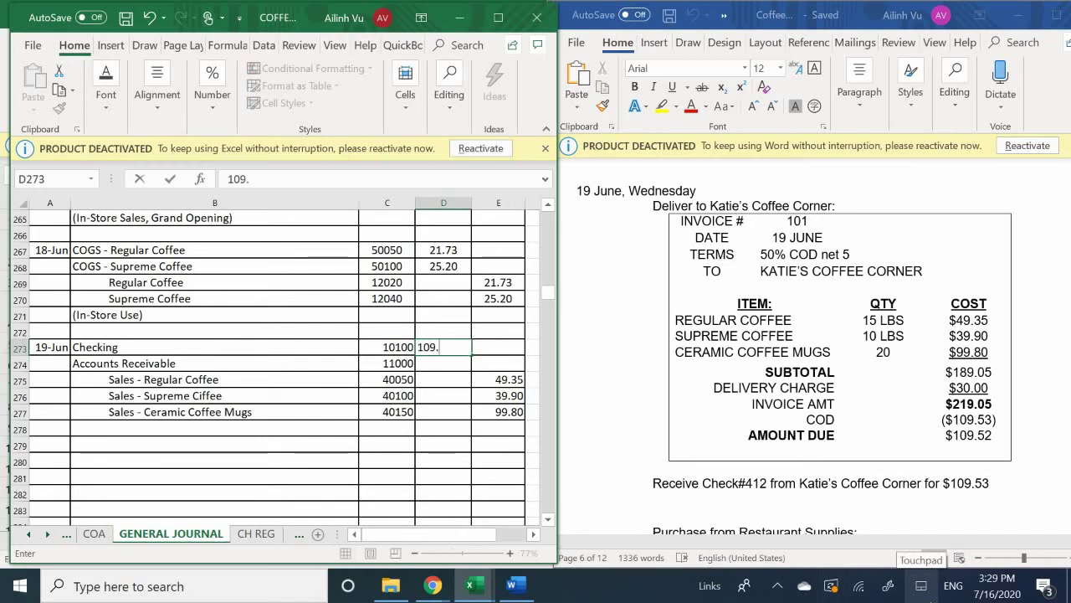
pyautogui.write('53')
pyautogui.press('Return')
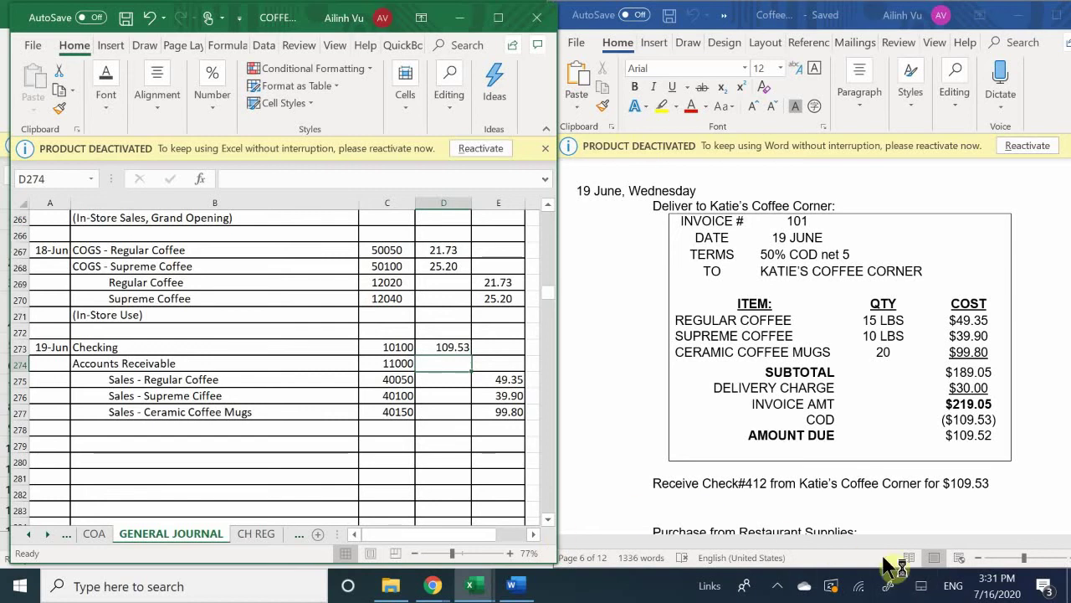
# Step: Look at the Commissions Expense sheet in the subsidiary ledger workbook, and return to the general journal beside the Word invoice
pyautogui.click(474, 590)
pyautogui.click(458, 524)
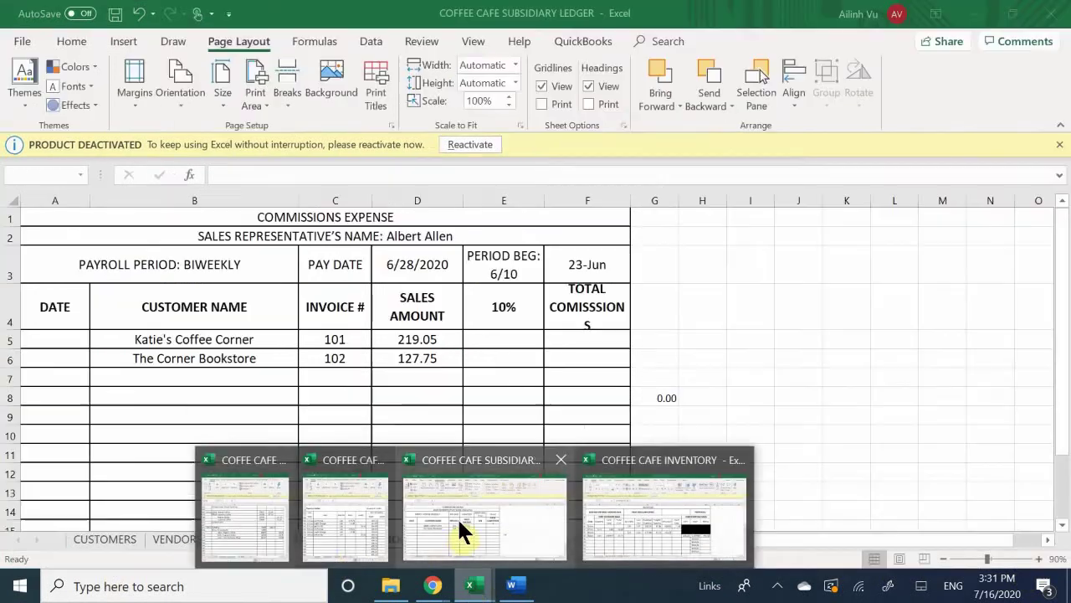
pyautogui.click(457, 516)
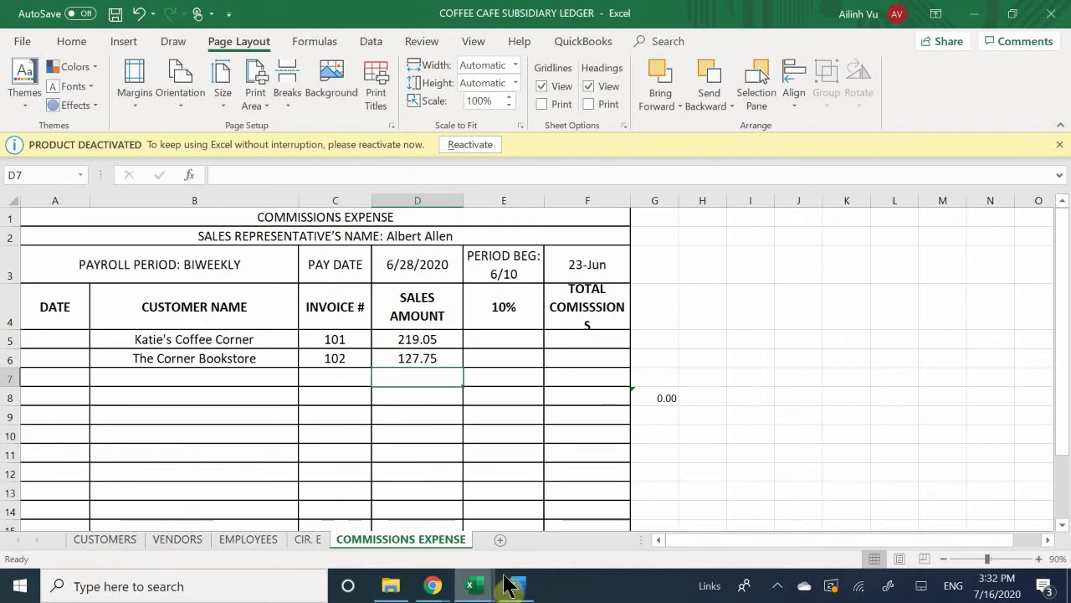
pyautogui.click(524, 590)
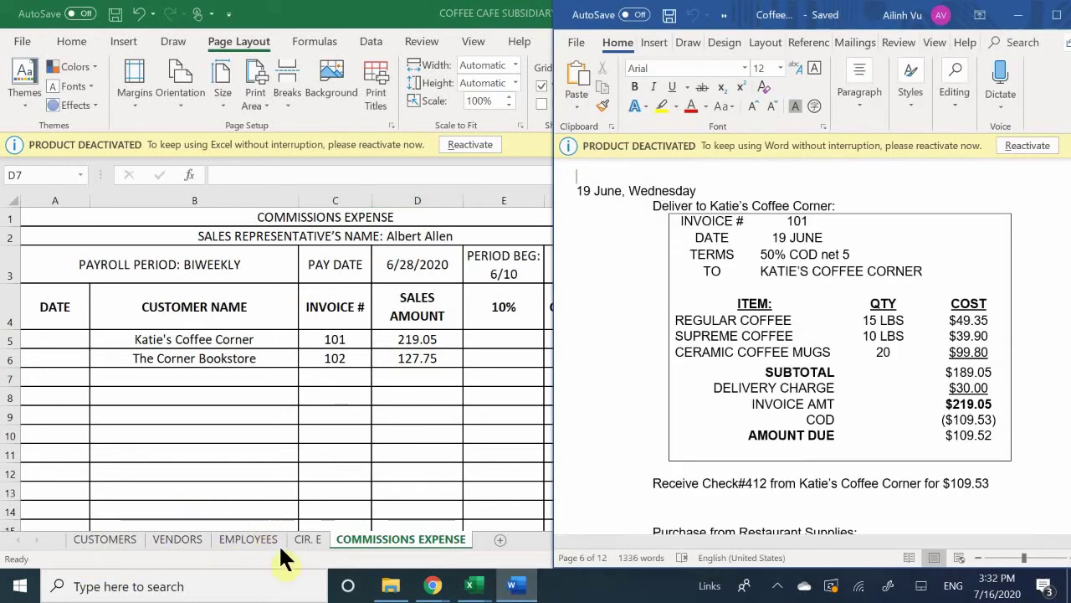
pyautogui.moveTo(471, 586)
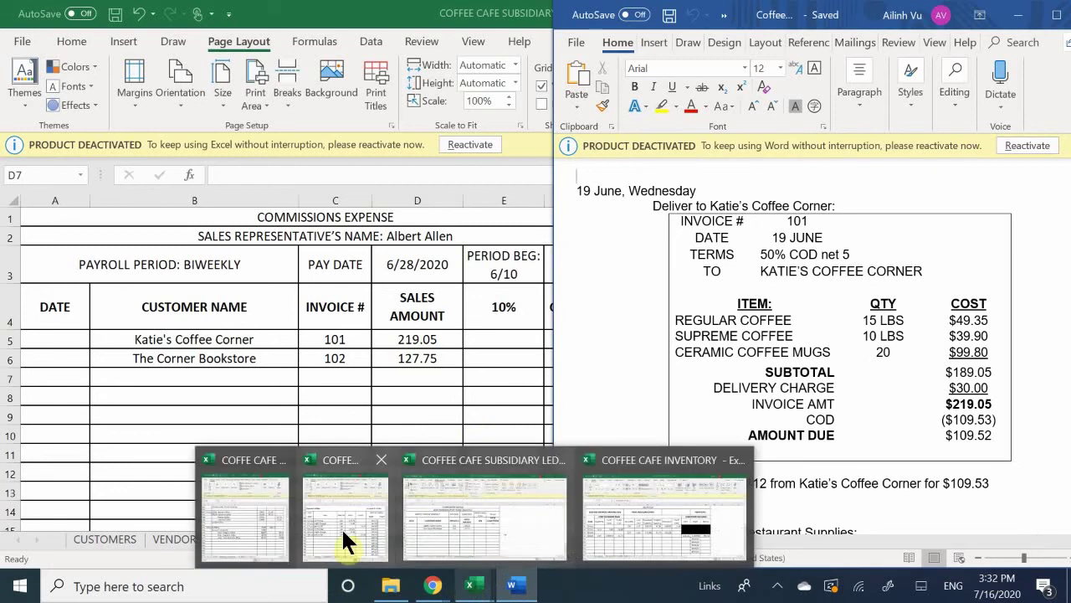
pyautogui.click(234, 511)
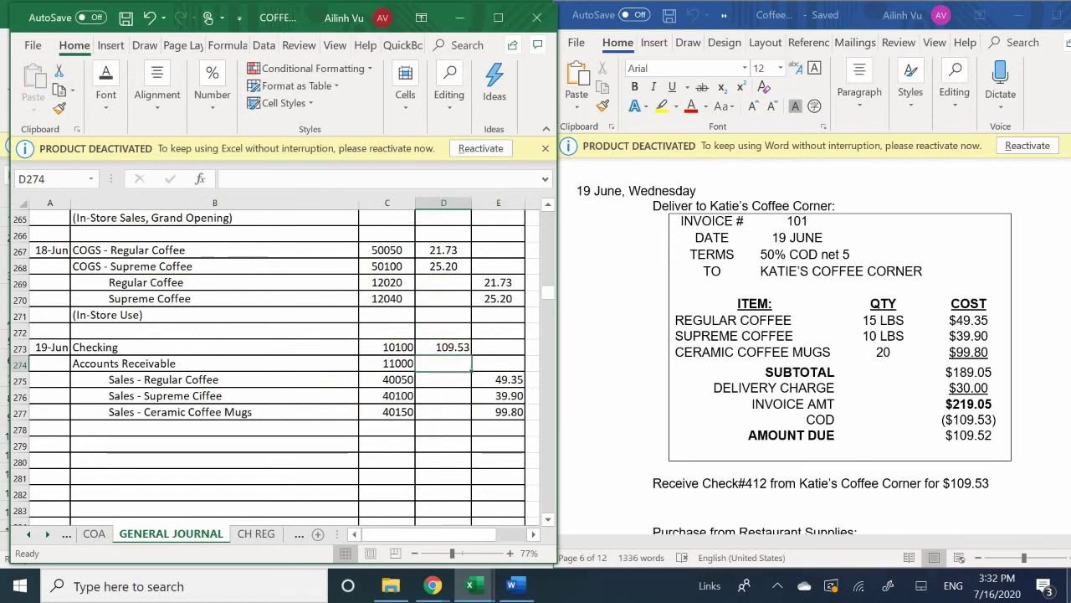
# Step: Enter the Accounts Receivable debit of 109.52 in cell D274
pyautogui.write('109.')
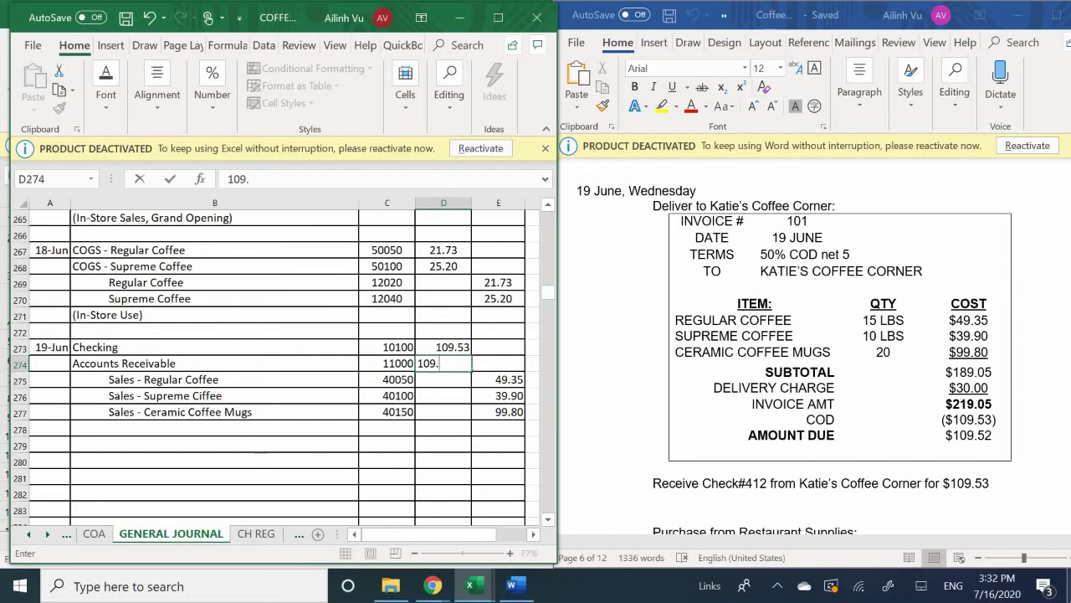
pyautogui.write('52')
pyautogui.press('Return')
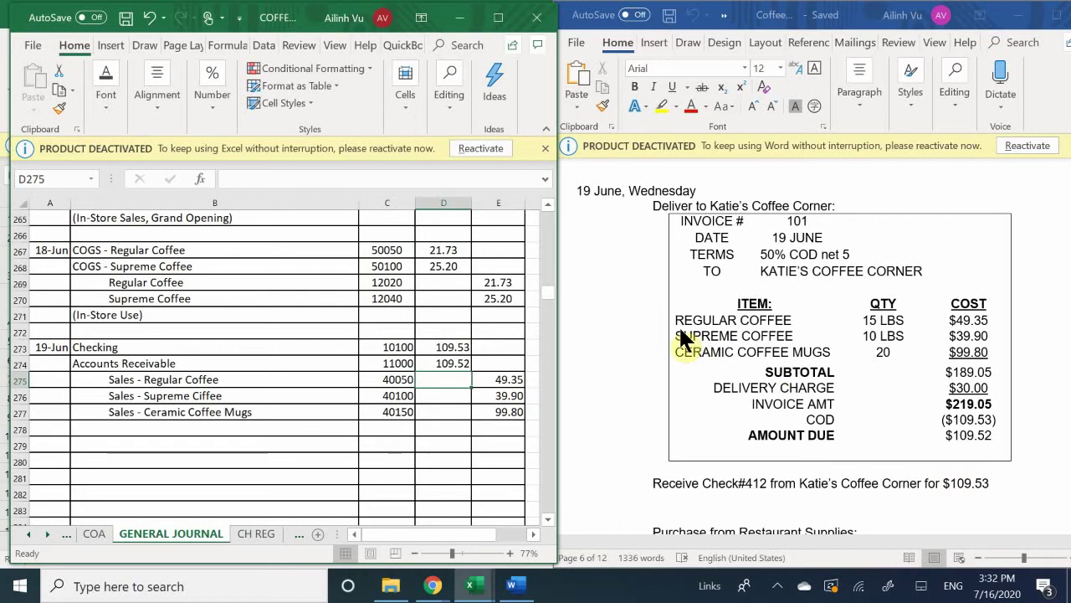
# Step: Total the entry's debit column in cell D280 with a SUM of D273:D278
pyautogui.scroll(-1, 449, 361)
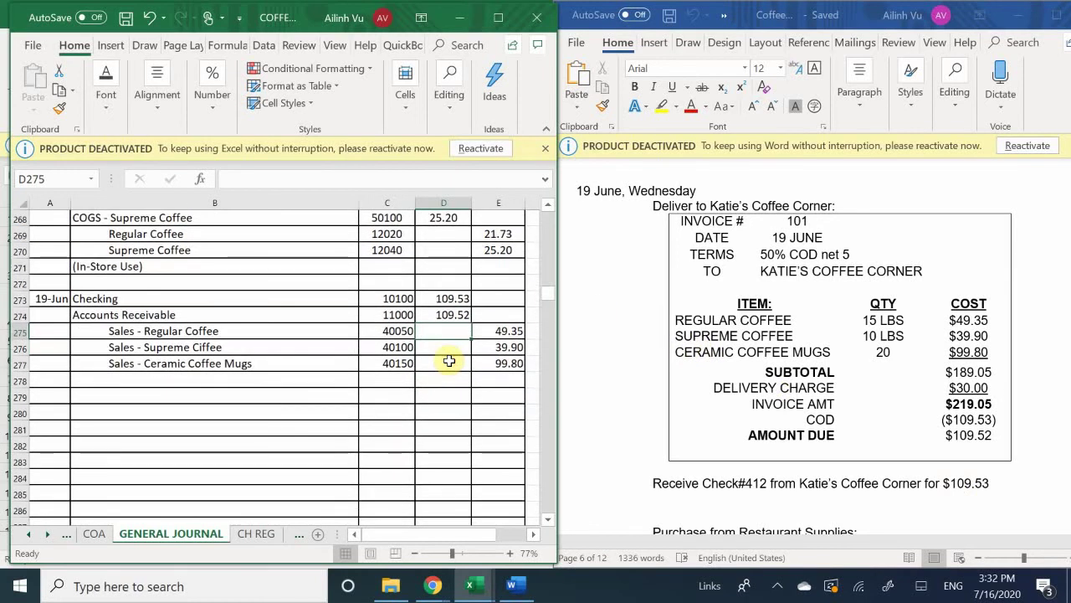
pyautogui.click(497, 377)
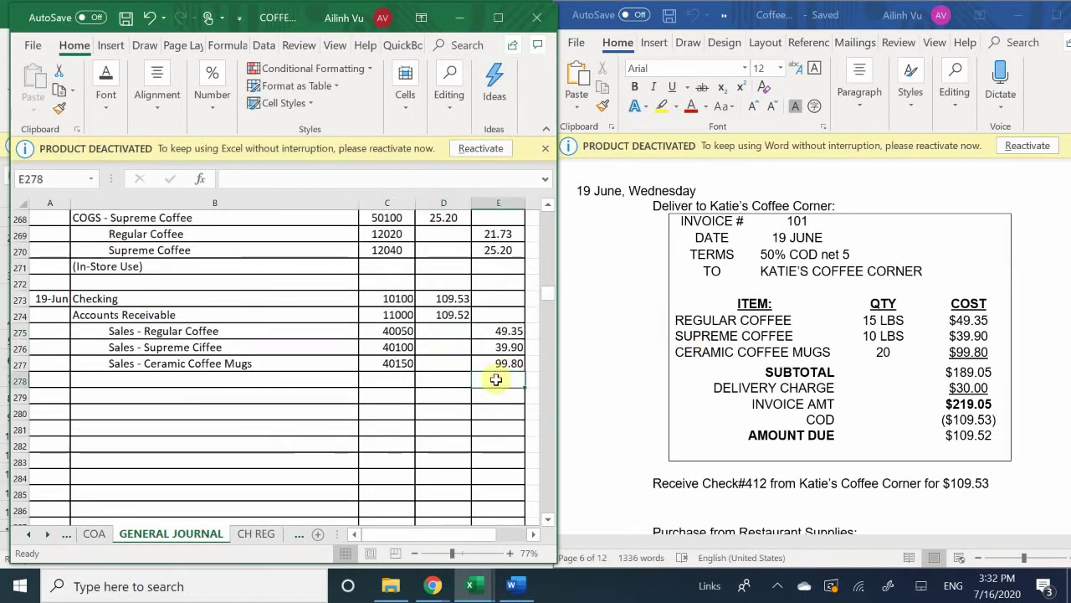
pyautogui.press('Down')
pyautogui.press('Down')
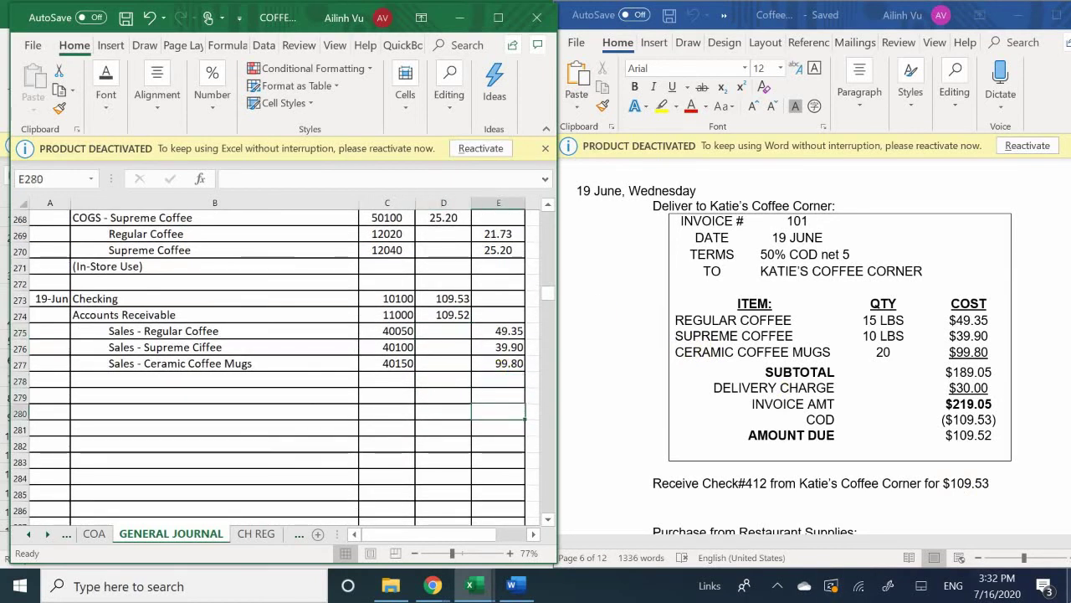
pyautogui.press('Left')
pyautogui.write('=')
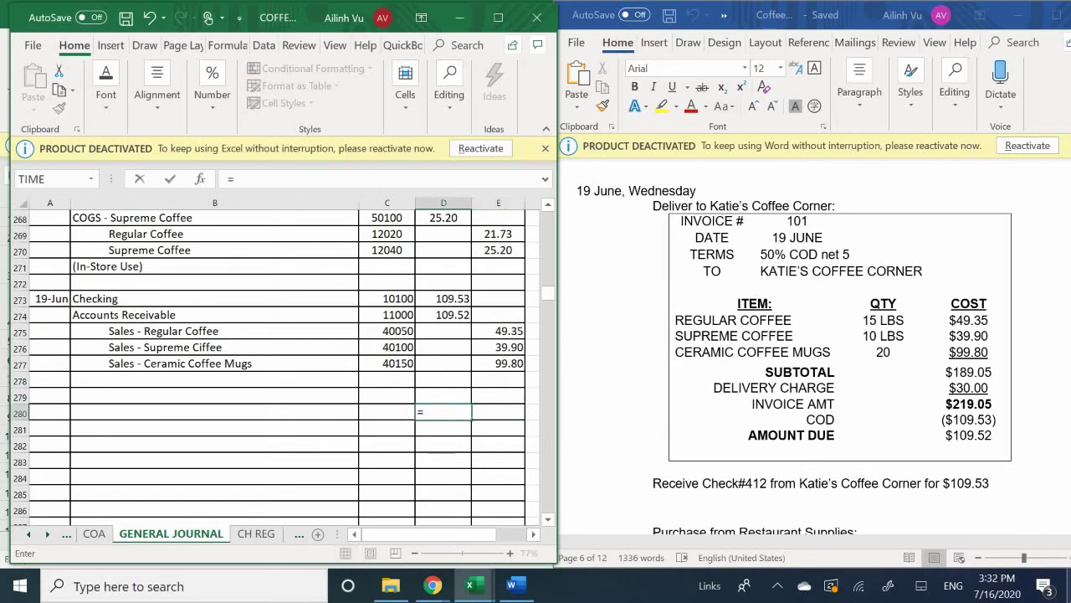
pyautogui.write('sum')
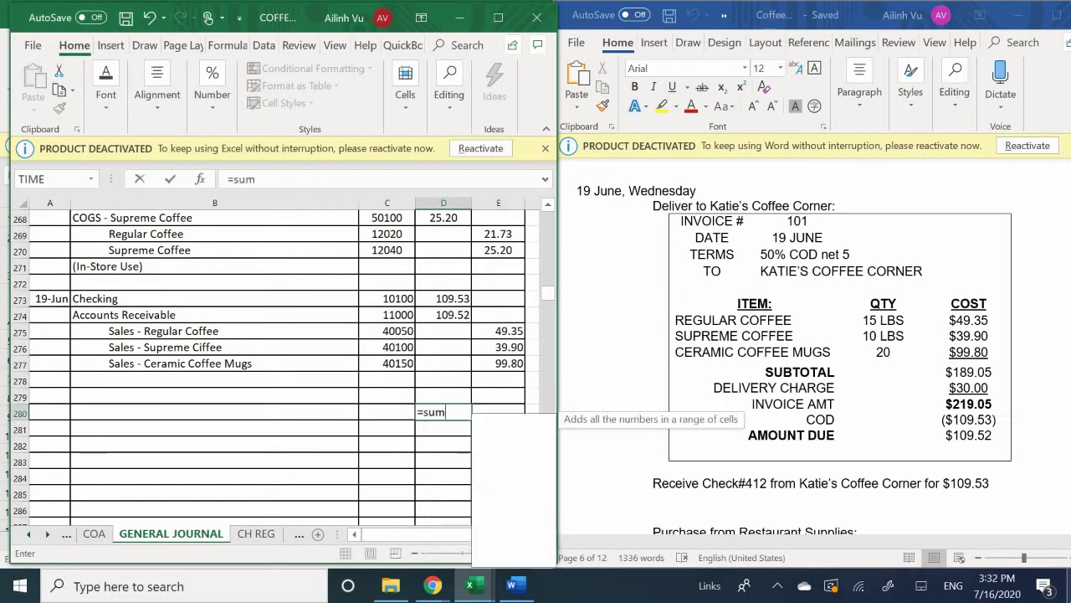
pyautogui.write('(')
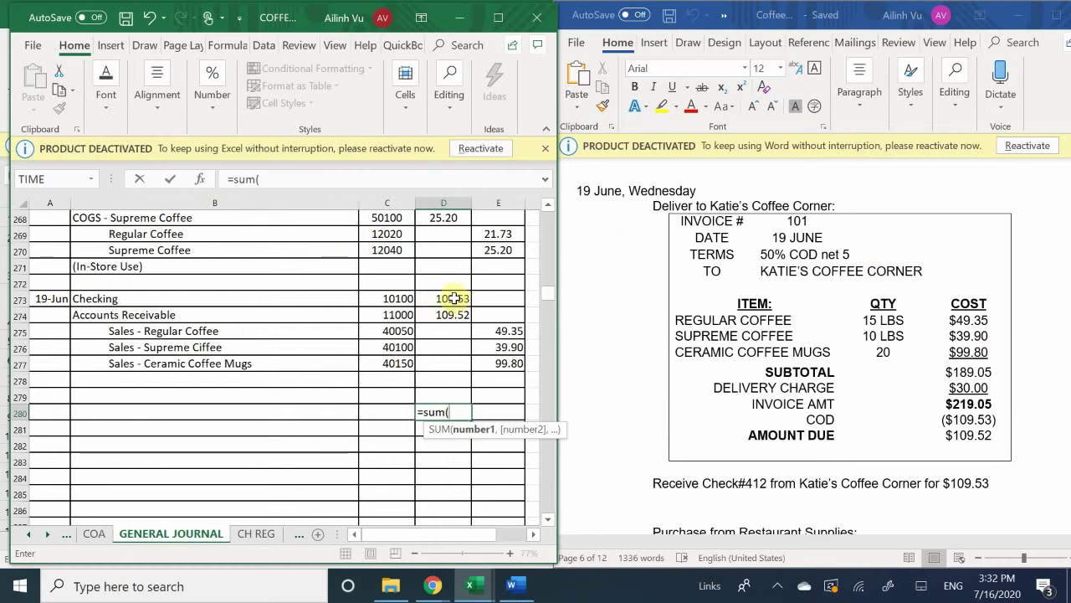
pyautogui.moveTo(450, 298); pyautogui.dragTo(463, 386)
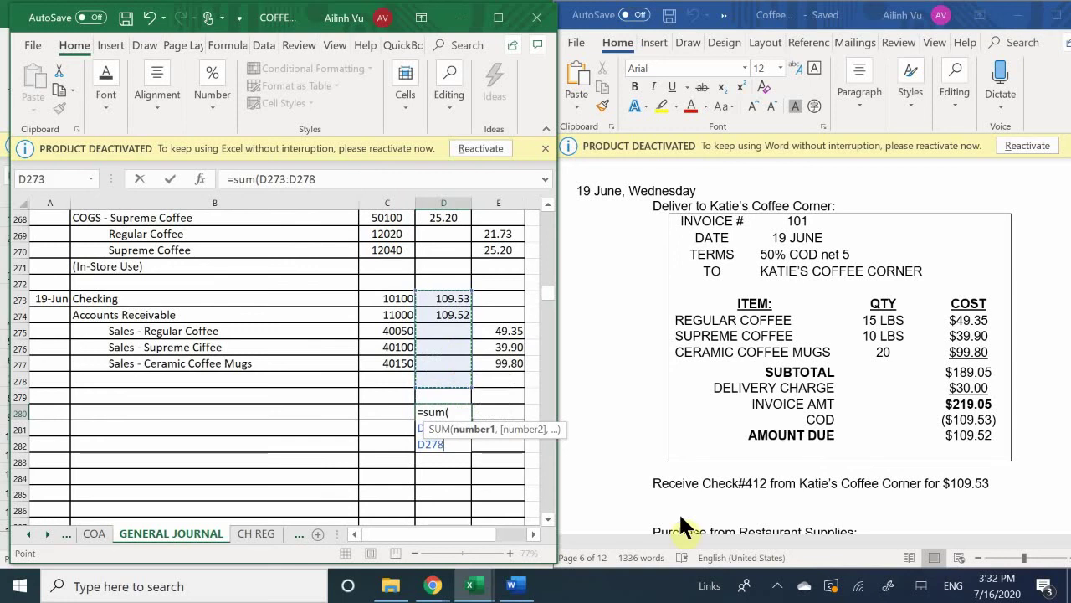
pyautogui.press('Return')
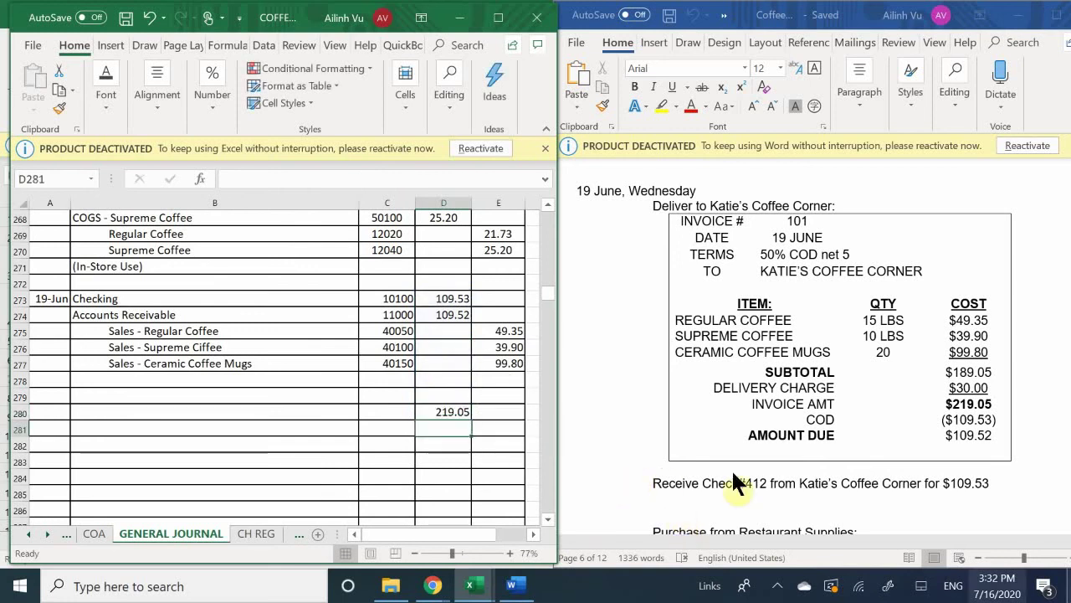
# Step: Copy the debit total formula from D280 across to E280 to total the credit column
pyautogui.click(444, 416)
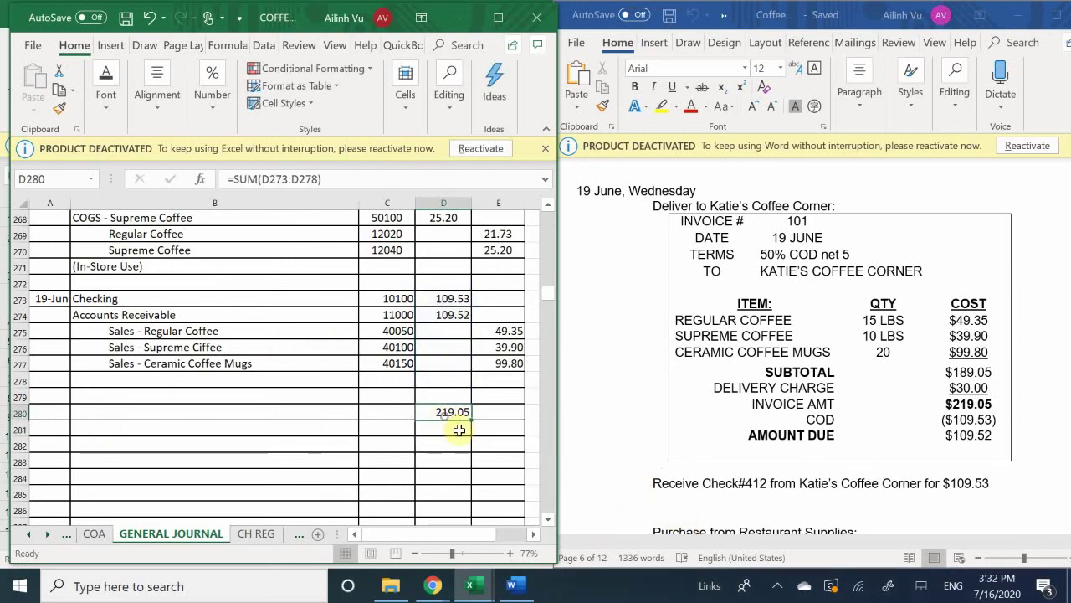
pyautogui.moveTo(472, 419); pyautogui.dragTo(506, 422)
pyautogui.click(466, 441)
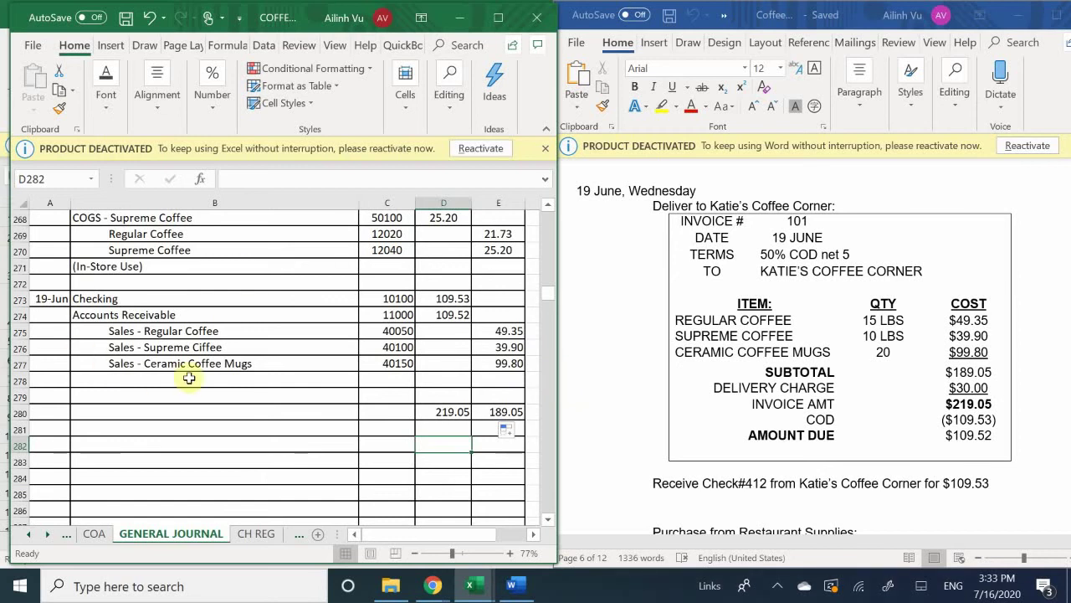
# Step: Enter the account Delivery Income in cell B278 with account number 48100 in C278
pyautogui.click(144, 381)
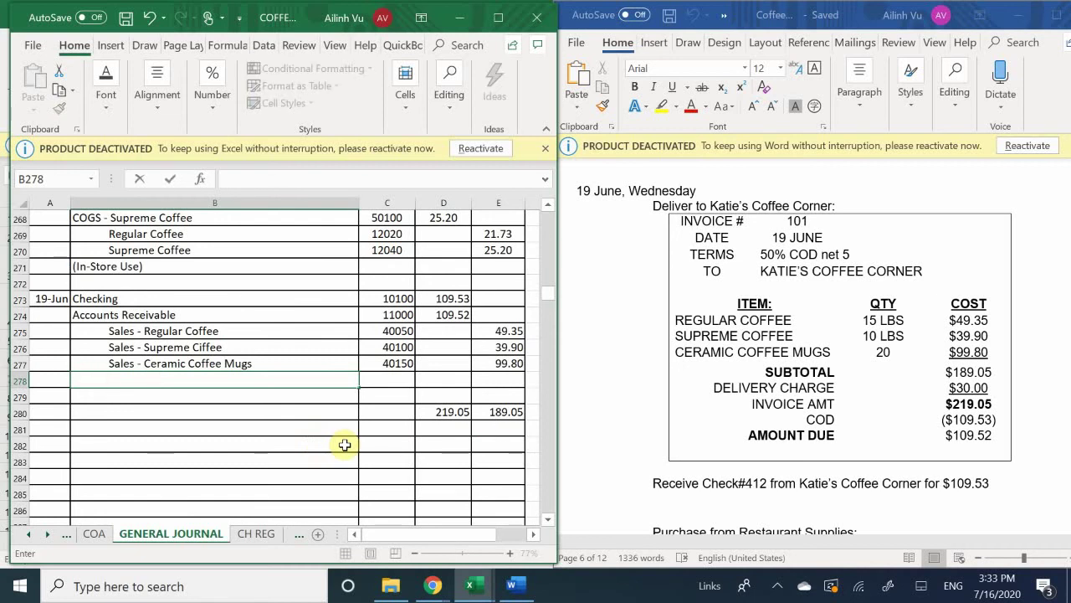
pyautogui.write('Delivery')
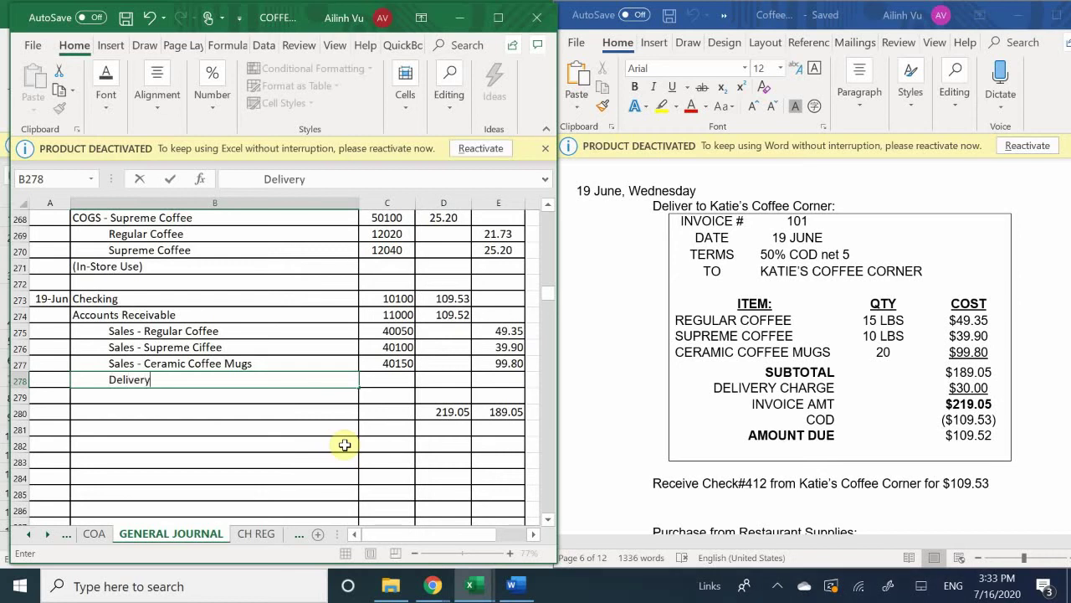
pyautogui.write(' Income')
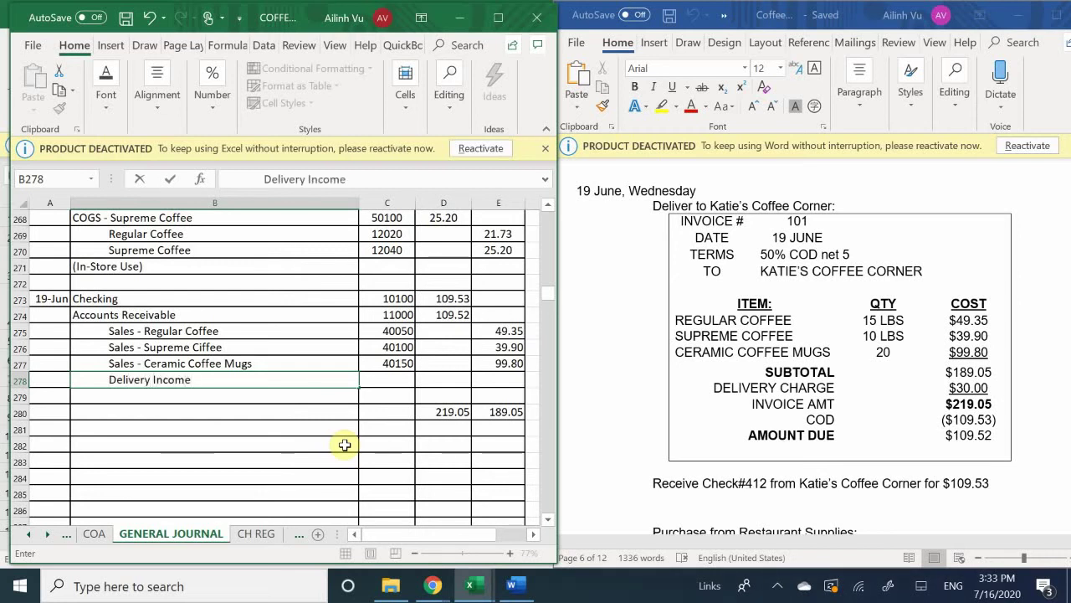
pyautogui.press('Tab')
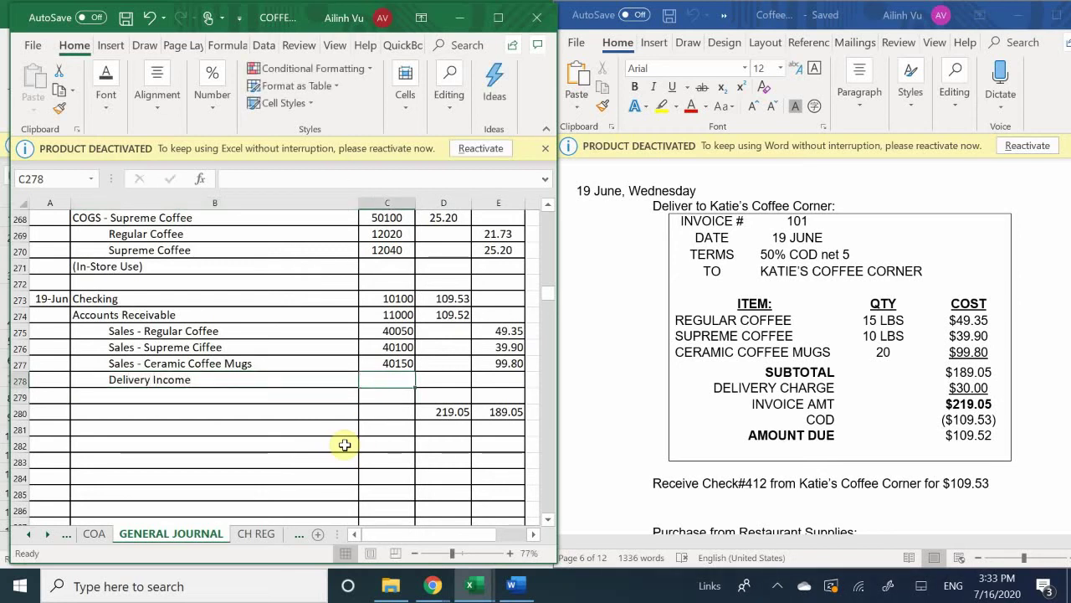
pyautogui.write('4')
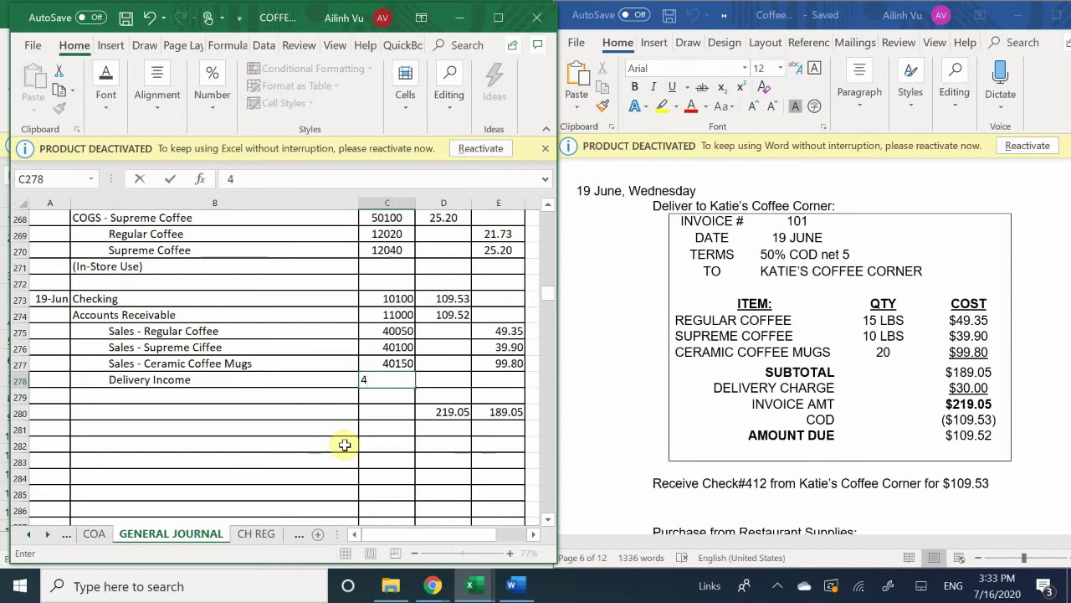
pyautogui.write('1')
pyautogui.press('BackSpace')
pyautogui.write('84')
pyautogui.press('BackSpace')
pyautogui.write('100')
pyautogui.press('Return')
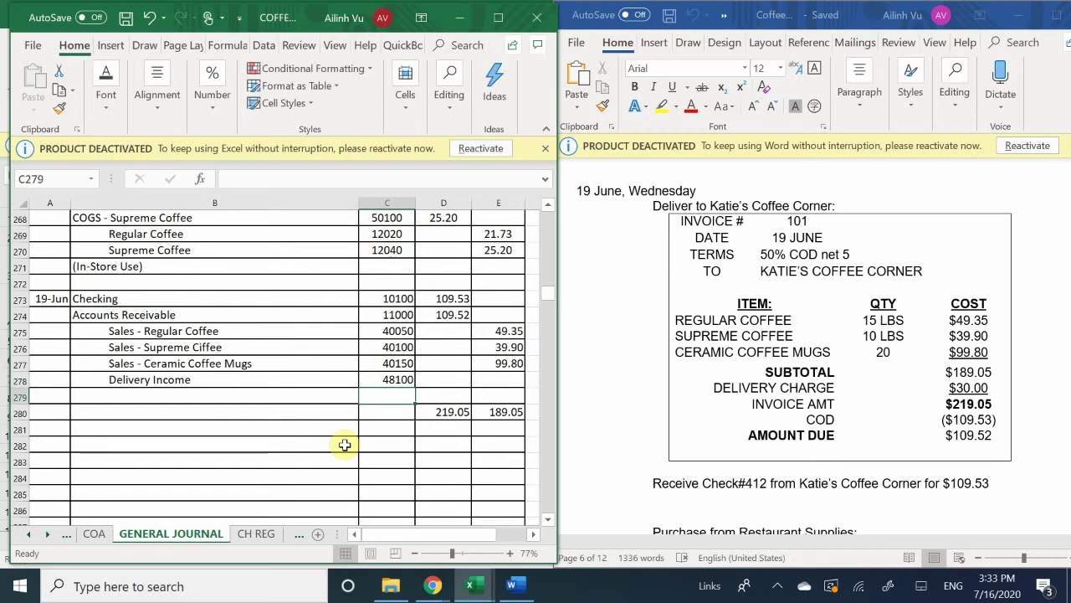
# Step: Change the Delivery Income account number in cell C278 to 48000
pyautogui.press('Right')
pyautogui.press('Up')
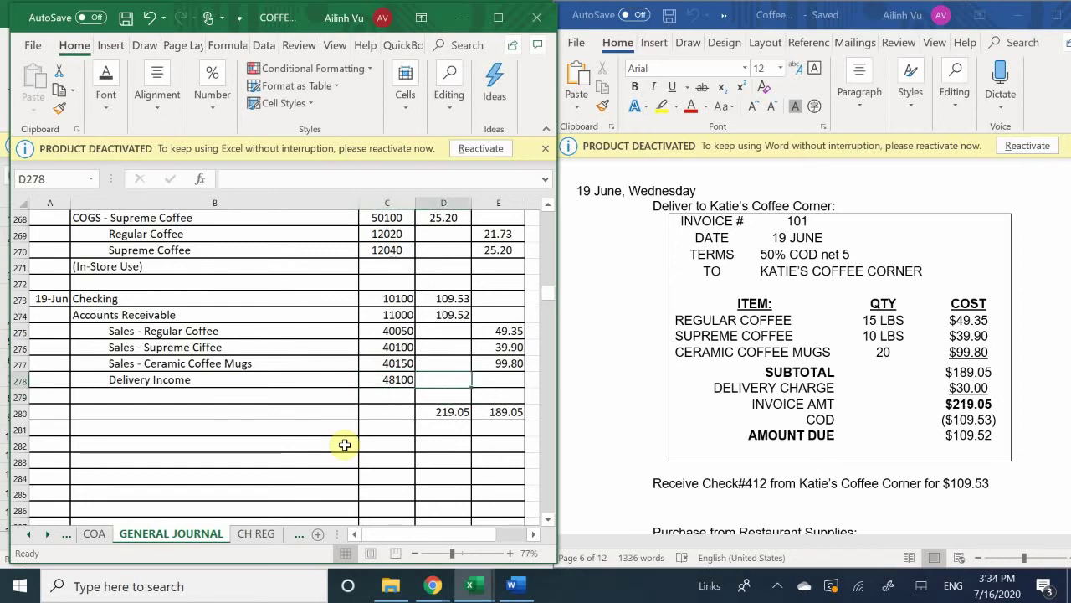
pyautogui.press('Left')
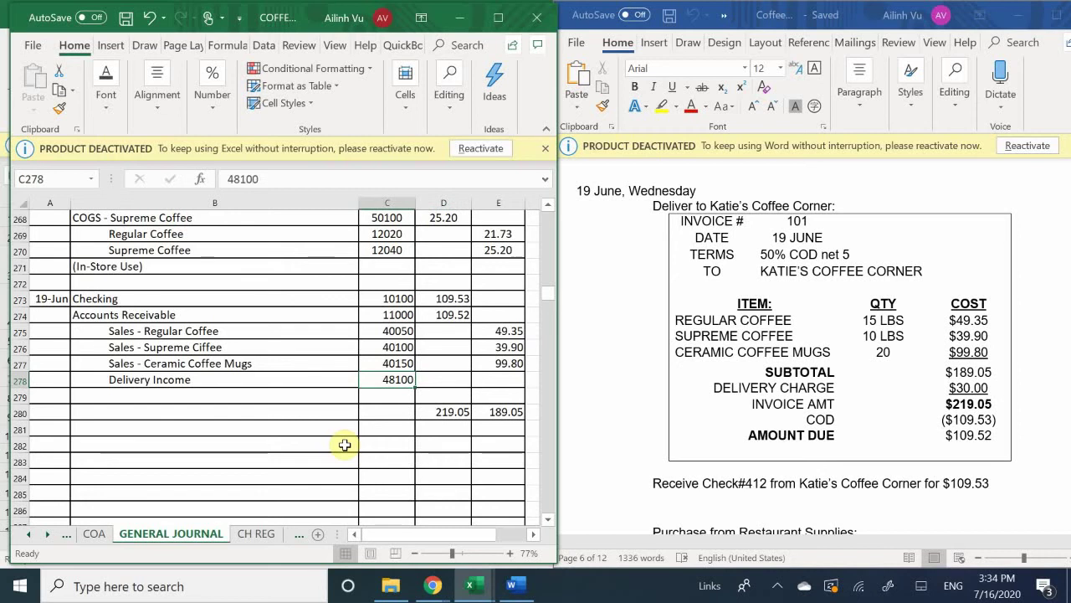
pyautogui.write('480')
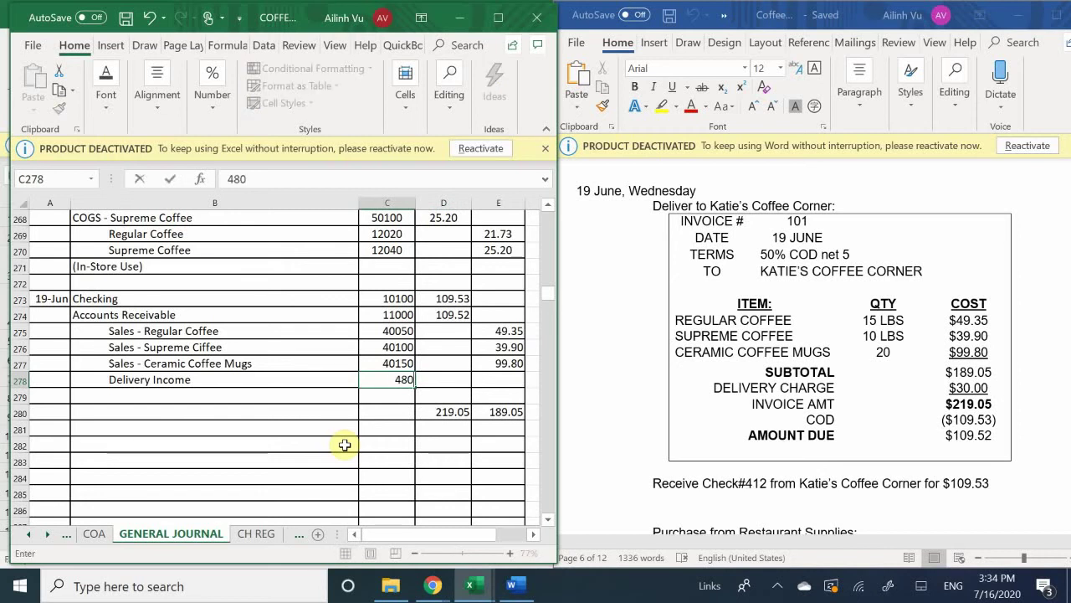
pyautogui.write('00')
pyautogui.press('Return')
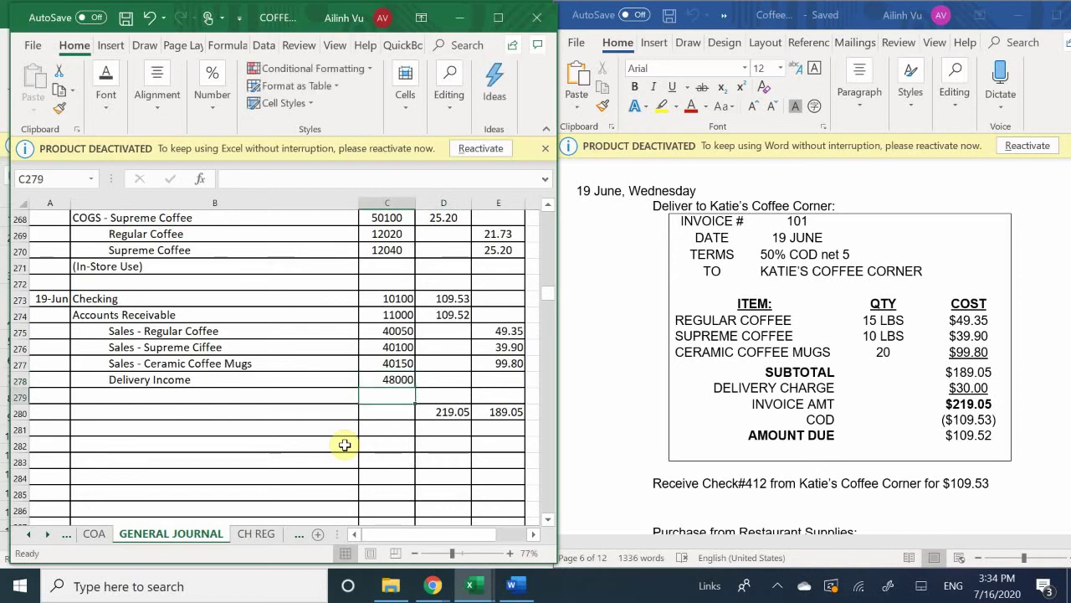
# Step: Enter the Delivery Income credit of 30 in cell E278
pyautogui.press('Right')
pyautogui.press('Up')
pyautogui.press('Right')
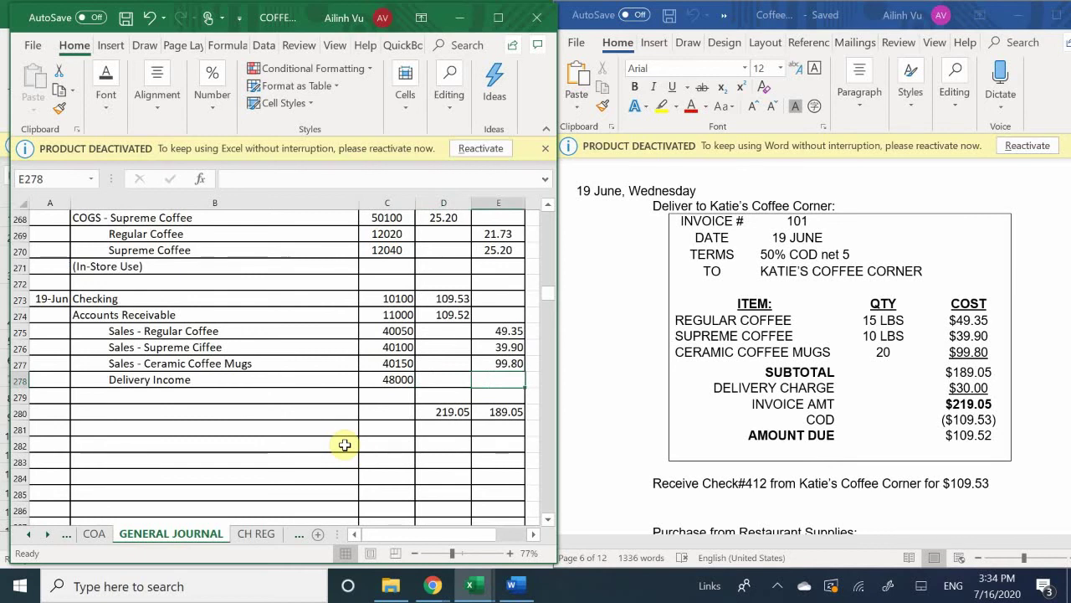
pyautogui.write('30')
pyautogui.press('Return')
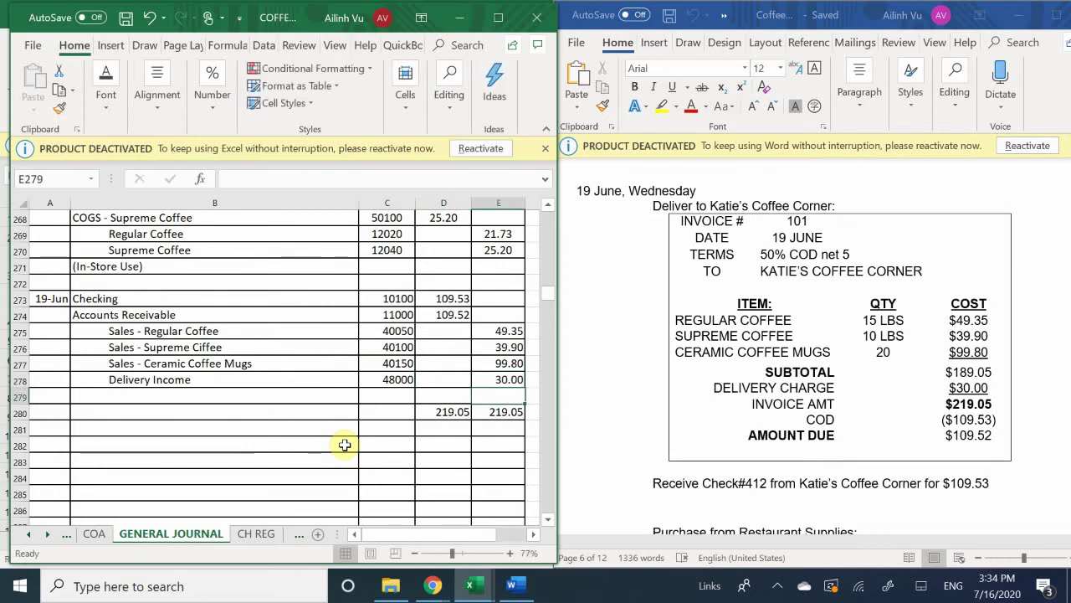
# Step: Remove the debit and credit check totals from cells D280 and E280
pyautogui.press('Down')
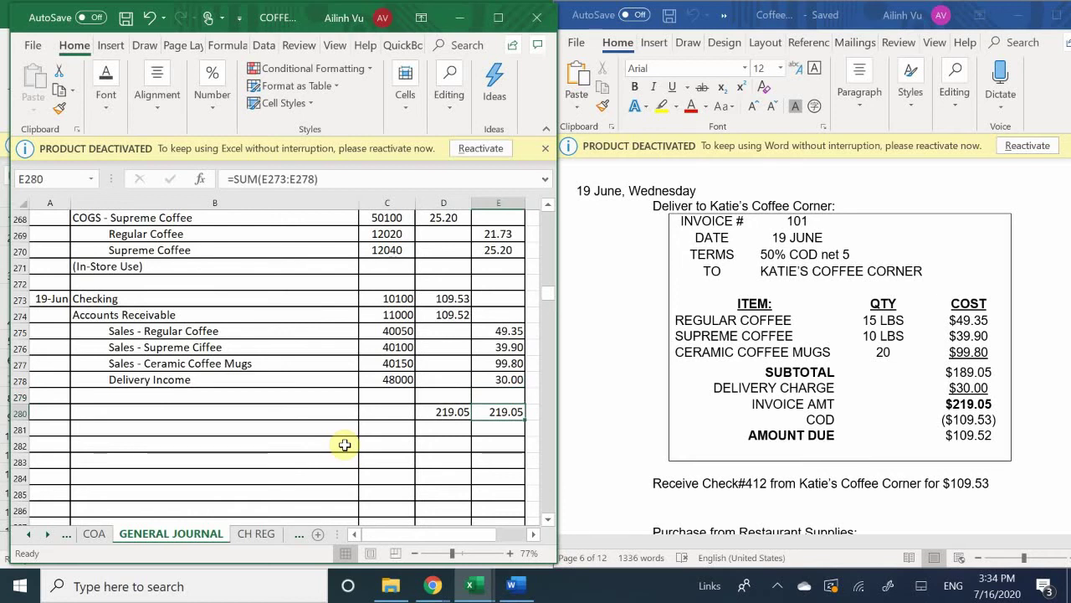
pyautogui.hotkey('alt', '=')
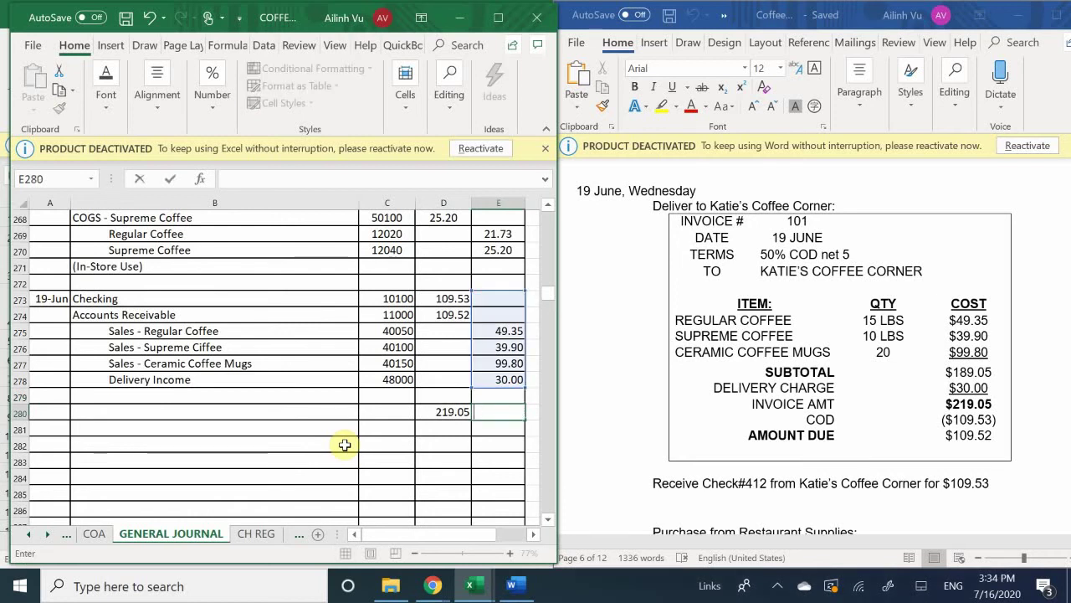
pyautogui.press('Escape')
pyautogui.hotkey('ctrl', 'z')
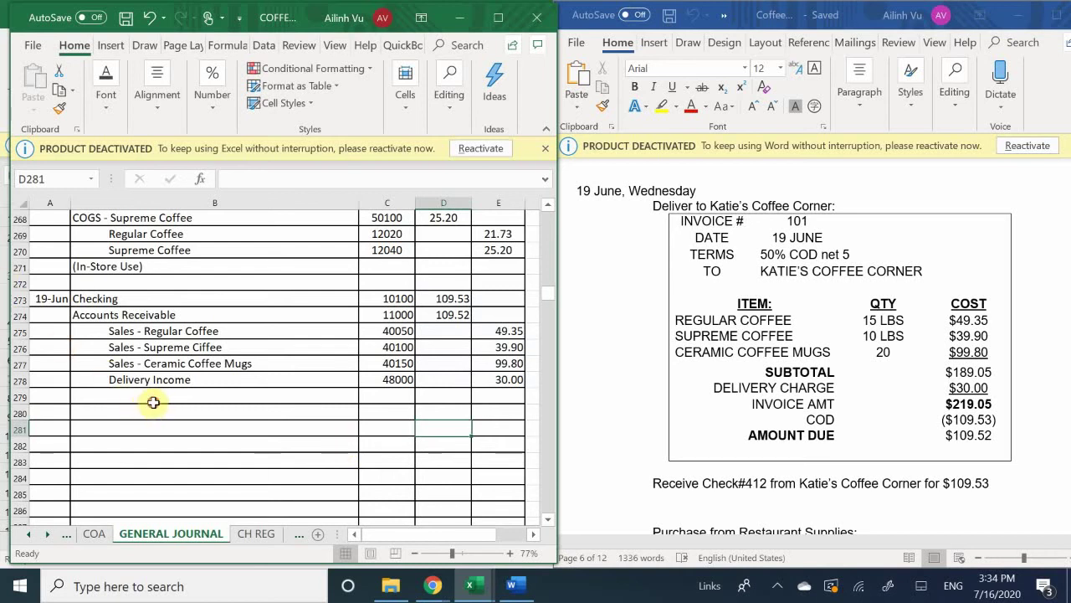
# Step: Enter the explanation (Katie's Coffee Corner, Inv#101) in cell B279 below the journal entry
pyautogui.click(147, 398)
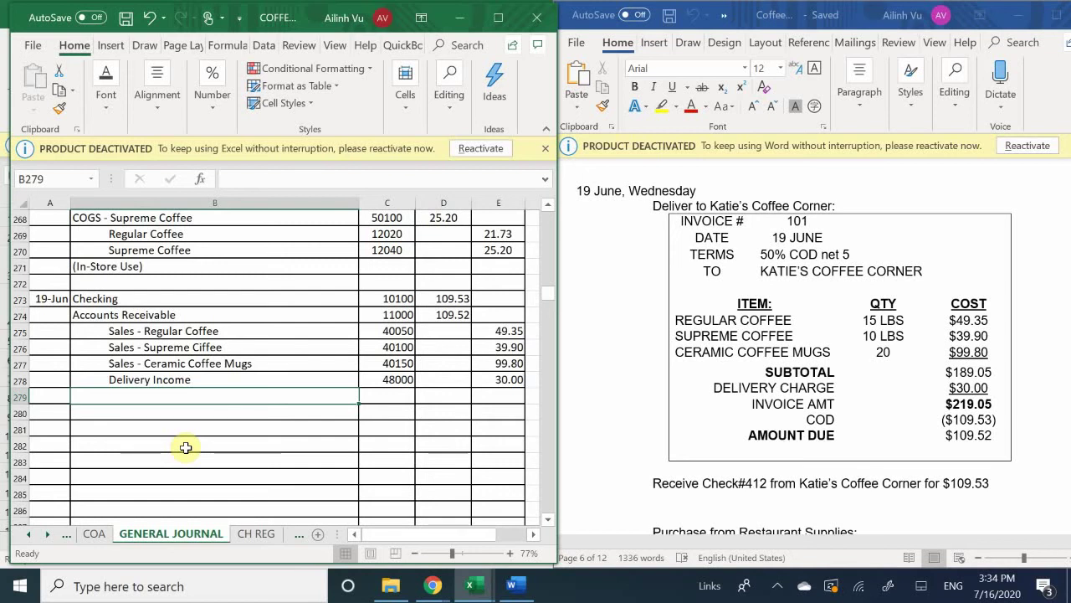
pyautogui.write('(')
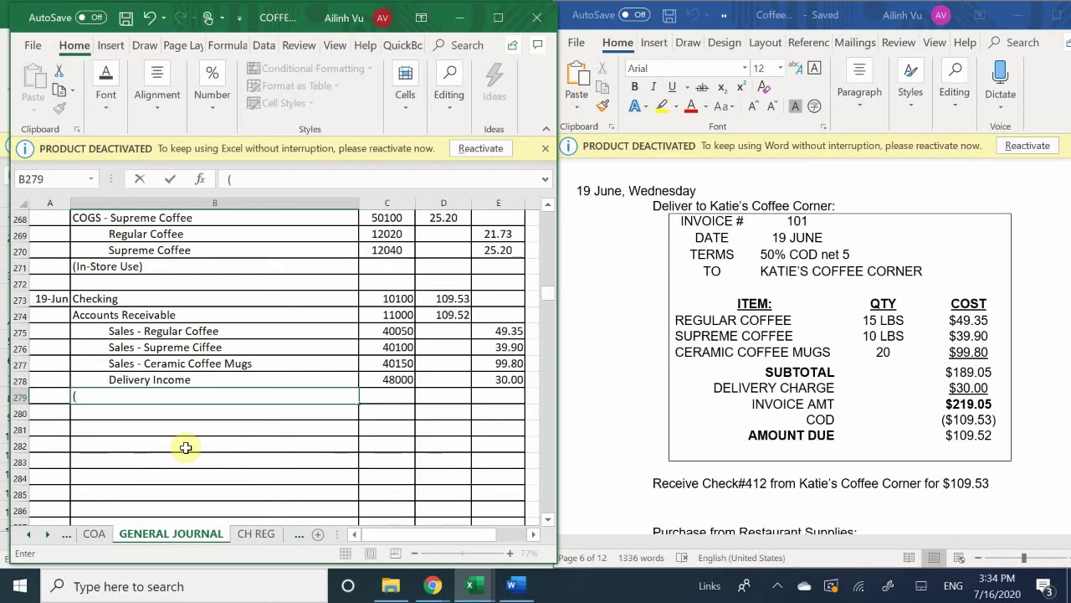
pyautogui.write("Katie's ")
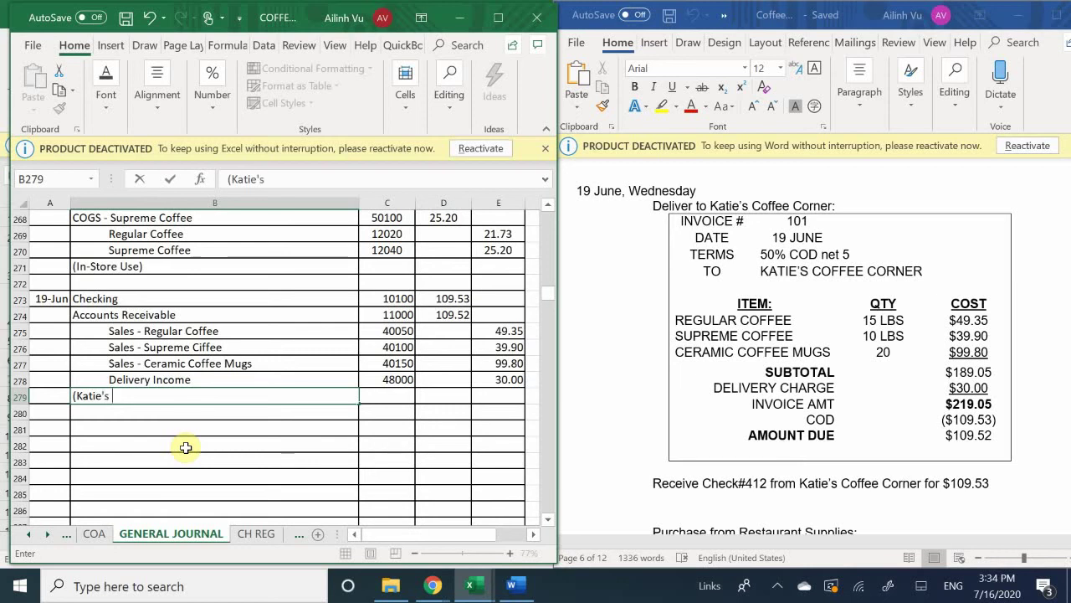
pyautogui.write('Coffee Corner, ')
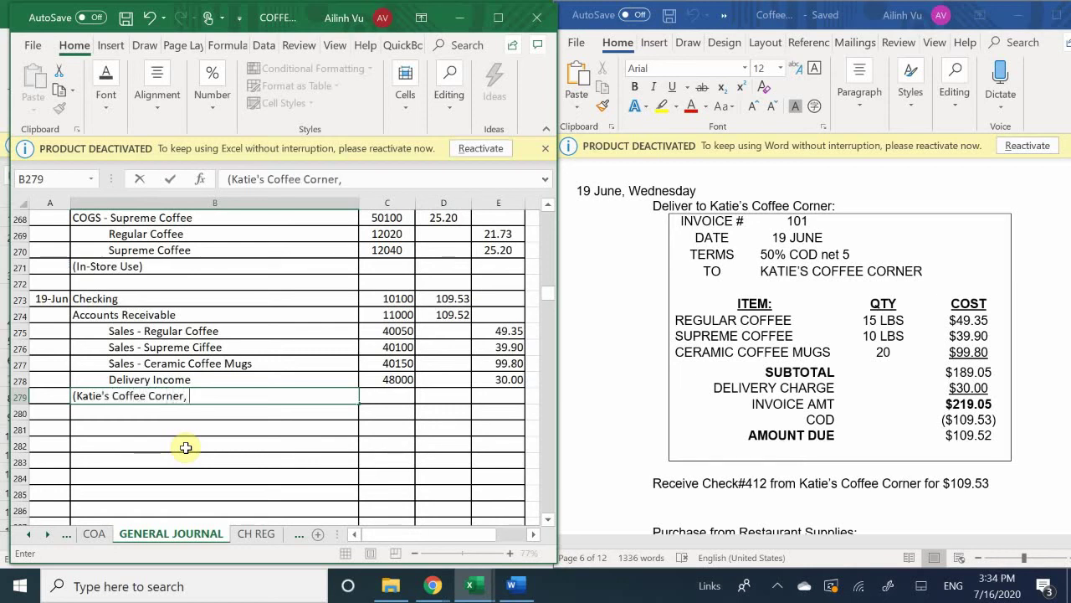
pyautogui.write('Inv#101')
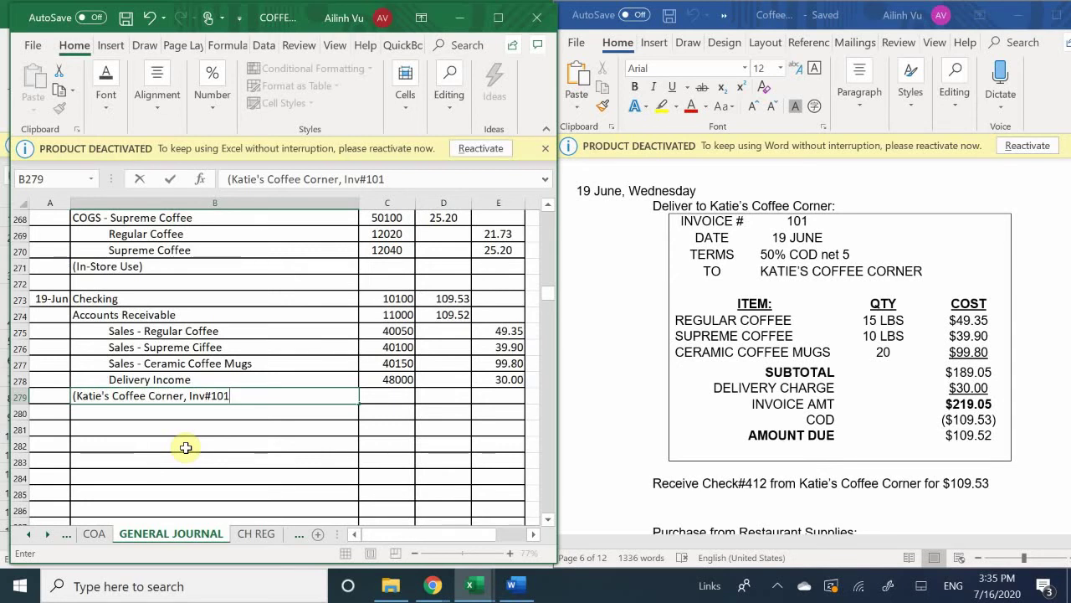
pyautogui.write(')')
pyautogui.press('Return')
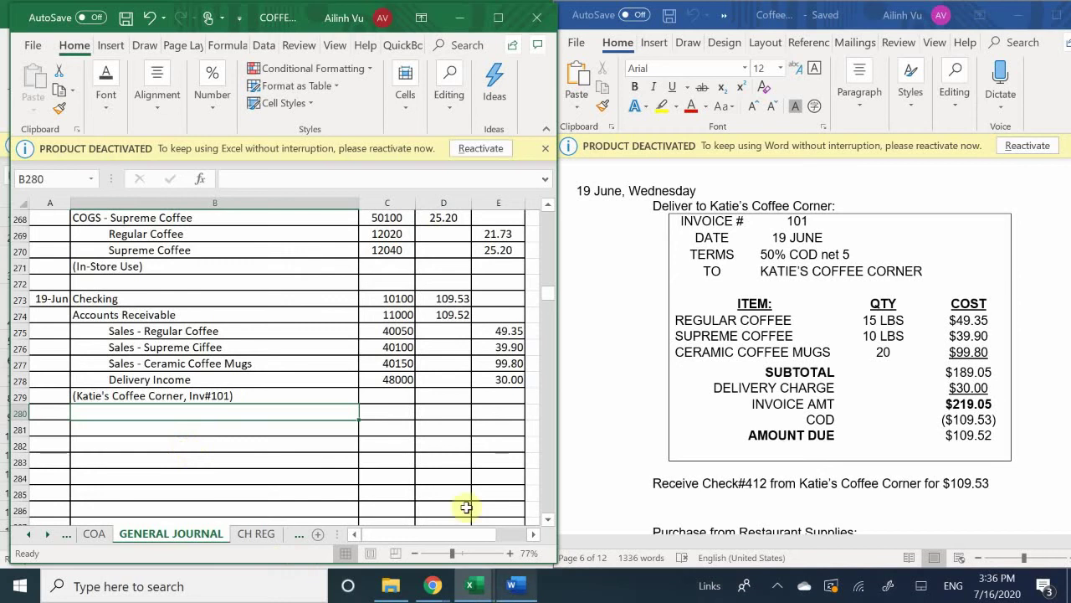
# Step: Switch to the general ledger workbook and enter the date 6/19 in cell A38 of the Checking account on the Assets sheet
pyautogui.moveTo(473, 586)
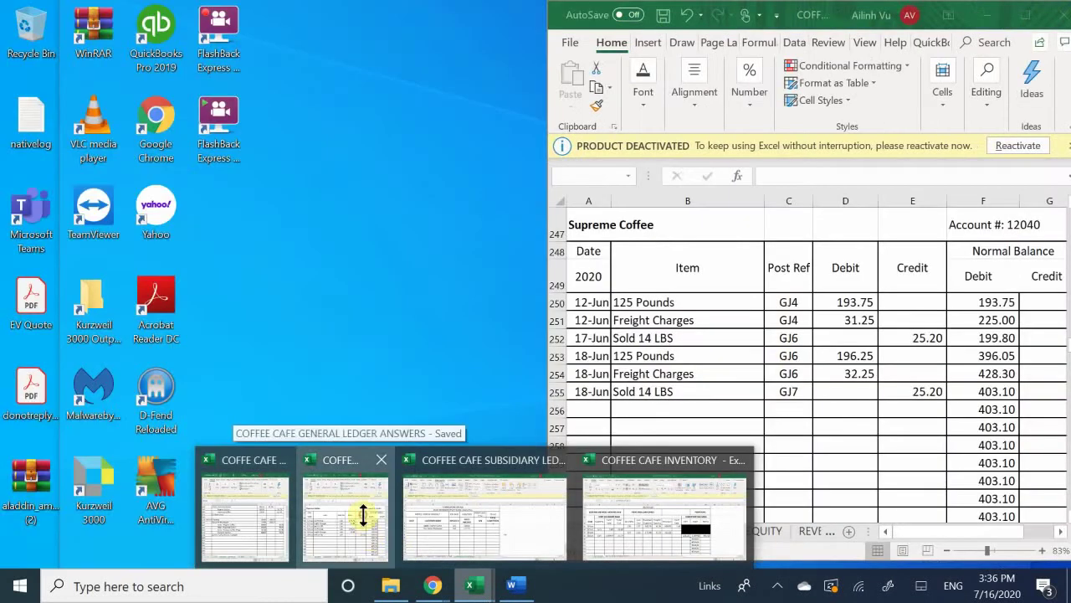
pyautogui.click(364, 514)
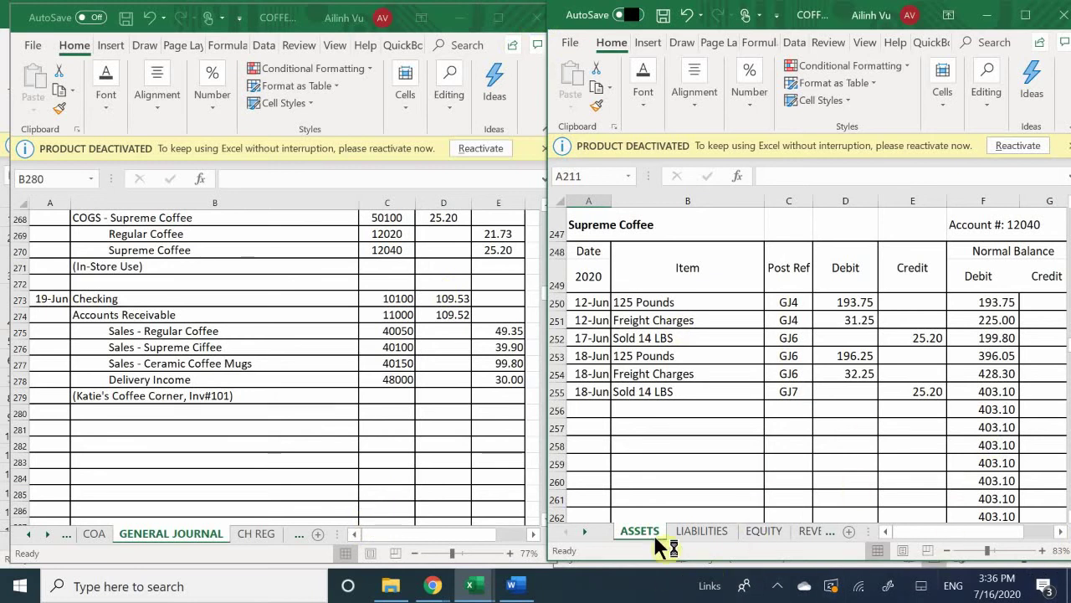
pyautogui.scroll(20, 628, 418)
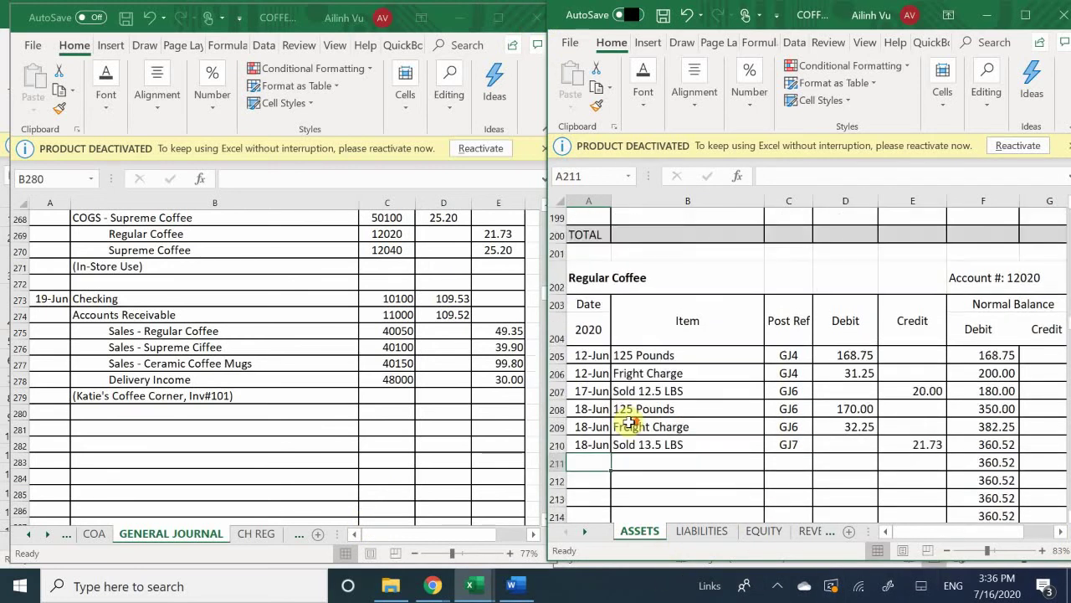
pyautogui.scroll(20, 629, 419)
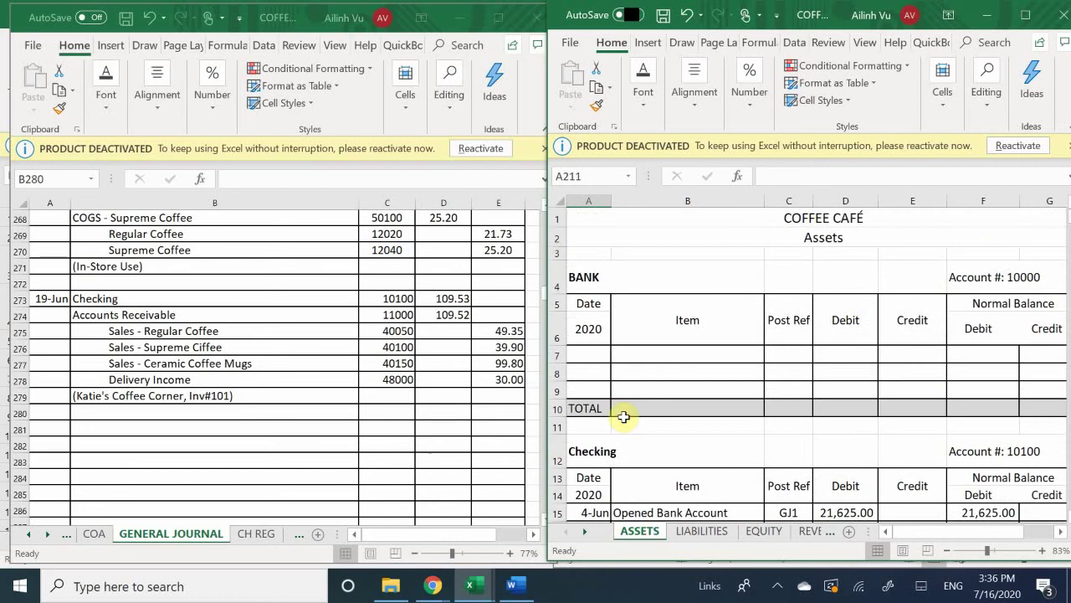
pyautogui.scroll(-2, 624, 416)
pyautogui.scroll(-8, 623, 416)
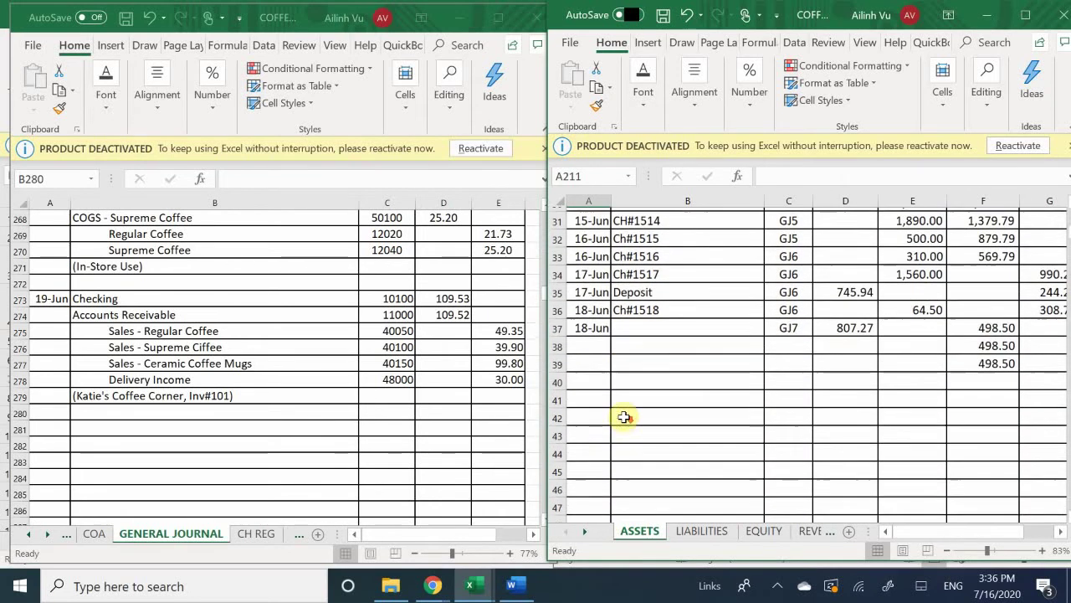
pyautogui.click(593, 343)
pyautogui.write('6')
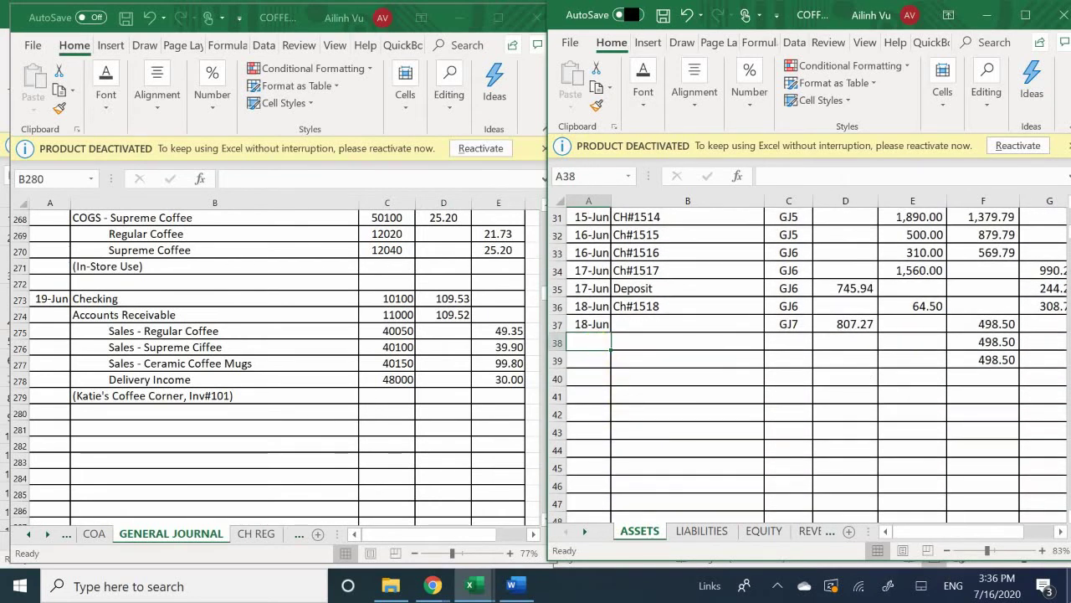
pyautogui.write('/19')
pyautogui.press('Return')
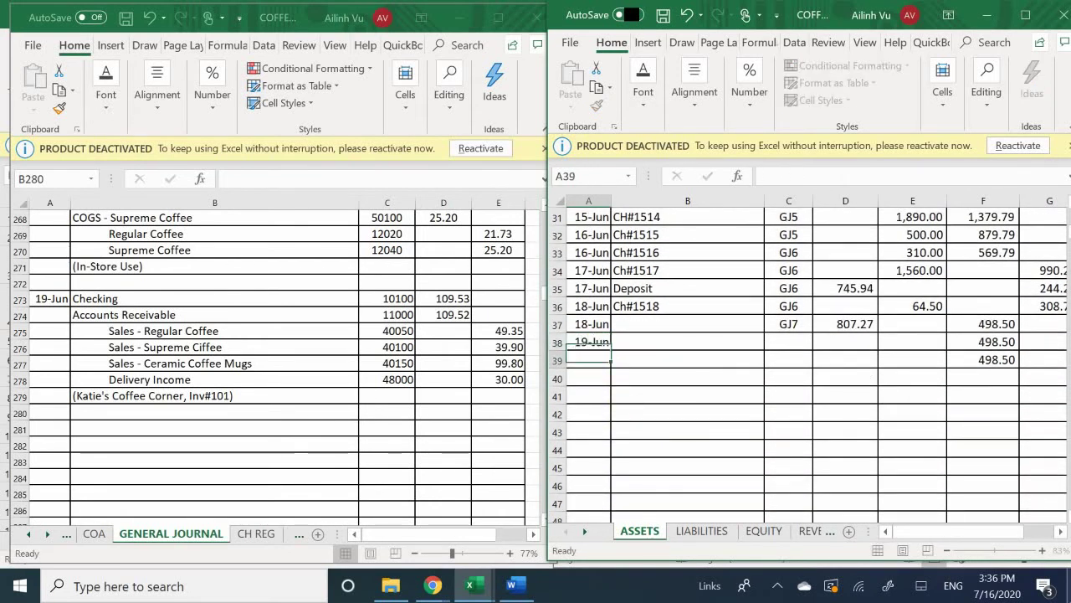
# Step: Enter the item Receive Ch#412 in cell B38 of the Checking account, taking the check number from the Word invoice document
pyautogui.click(669, 359)
pyautogui.click(687, 341)
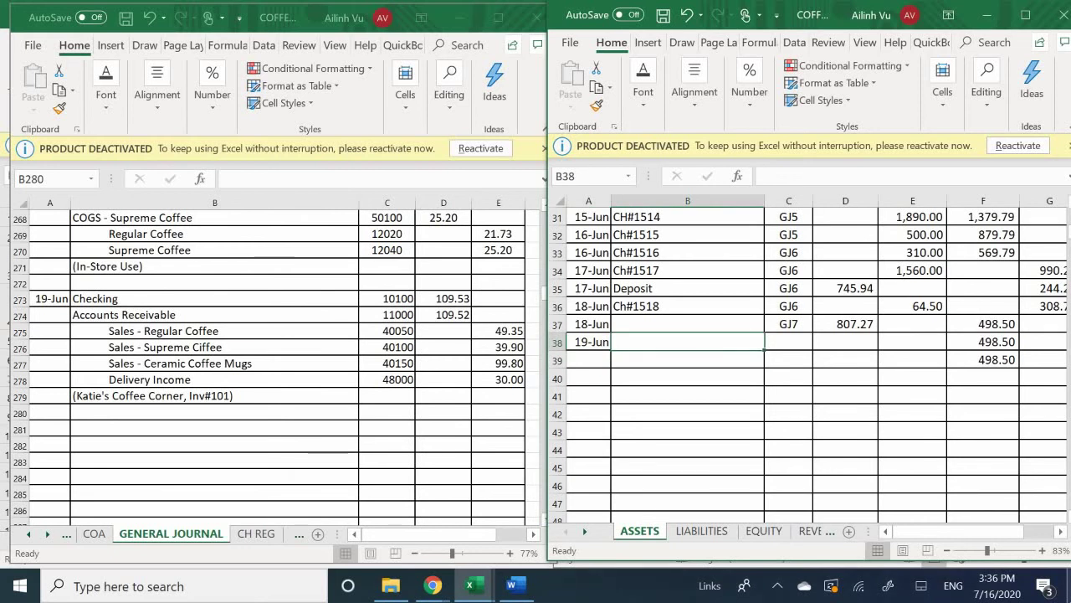
pyautogui.write('Receive')
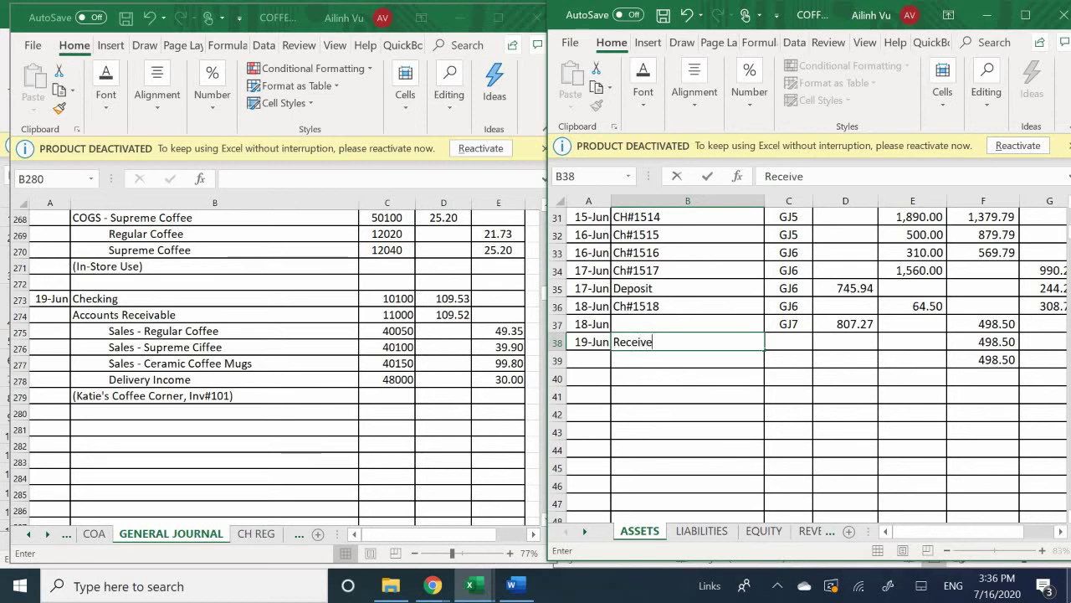
pyautogui.write(' Ch#')
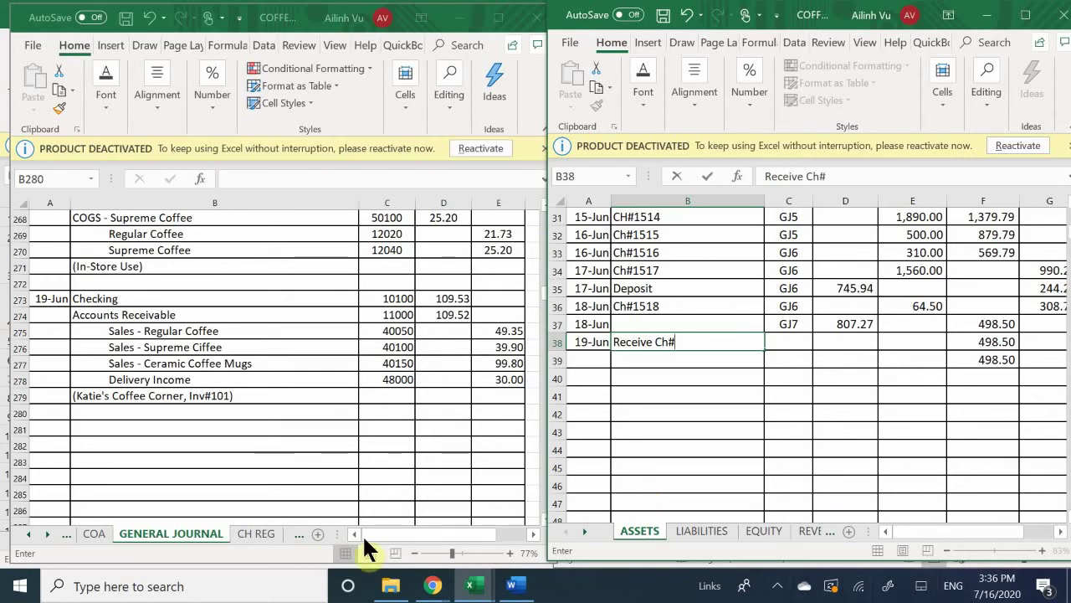
pyautogui.click(513, 585)
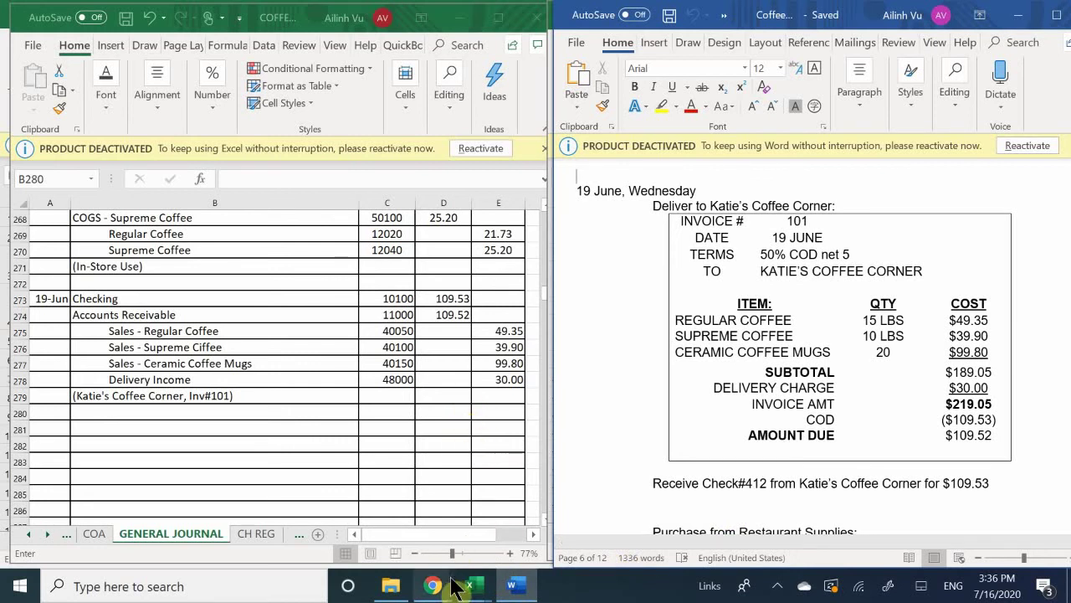
pyautogui.moveTo(484, 590)
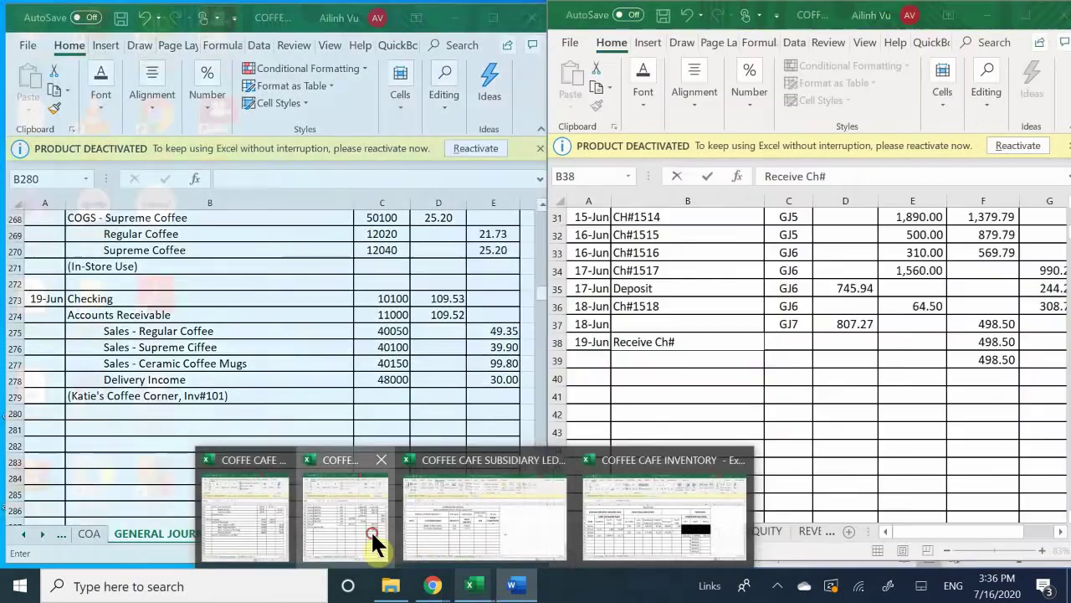
pyautogui.click(371, 536)
pyautogui.click(695, 342)
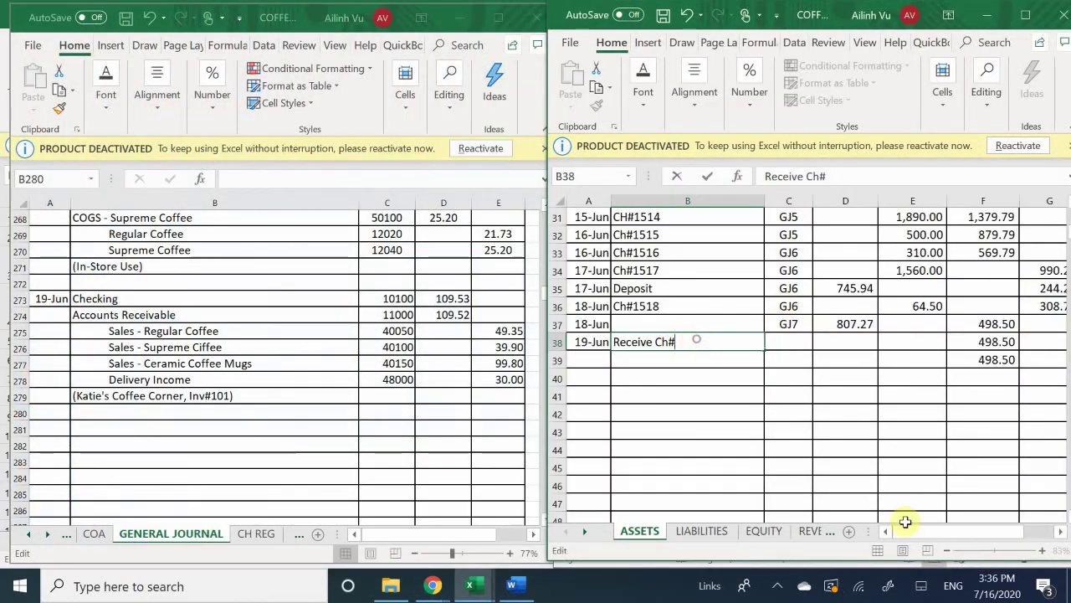
pyautogui.write('412')
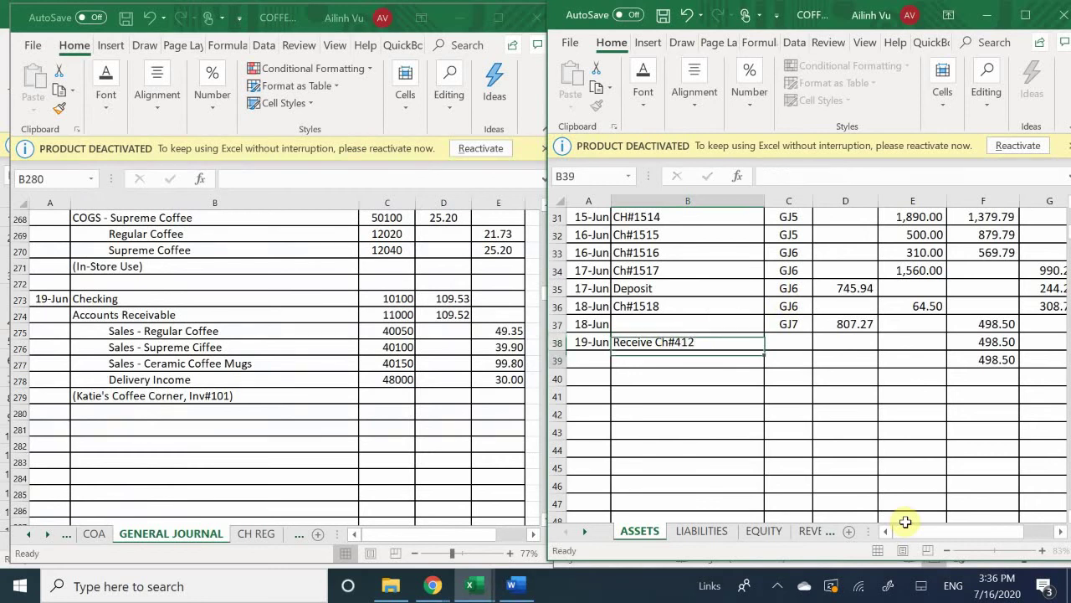
# Step: Enter the post reference GJ7 and a debit of 109.53 in row 38 of the Checking account
pyautogui.press('Tab')
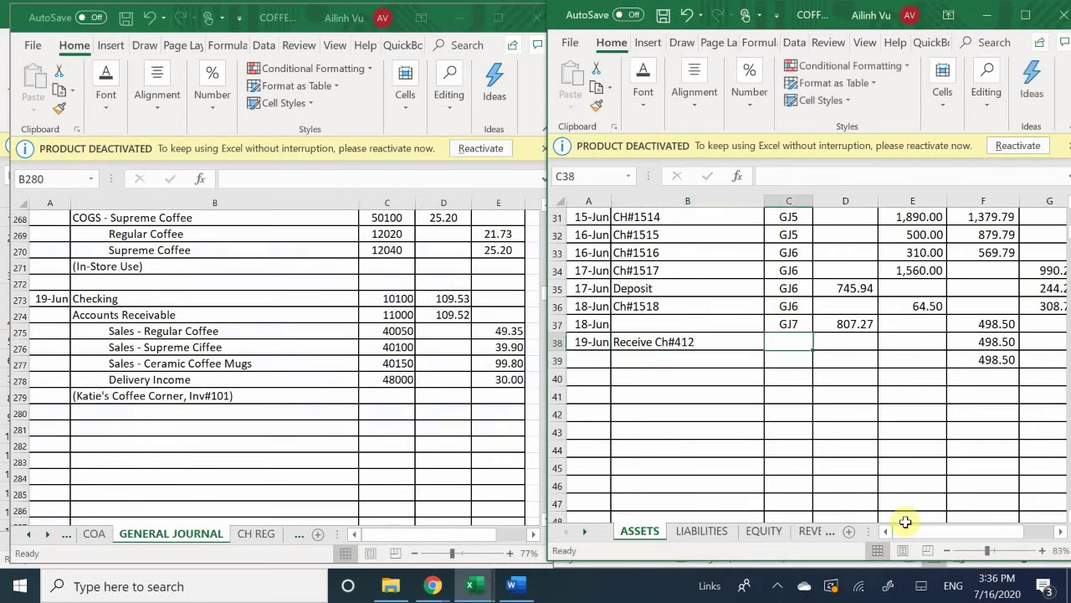
pyautogui.write('GJ7')
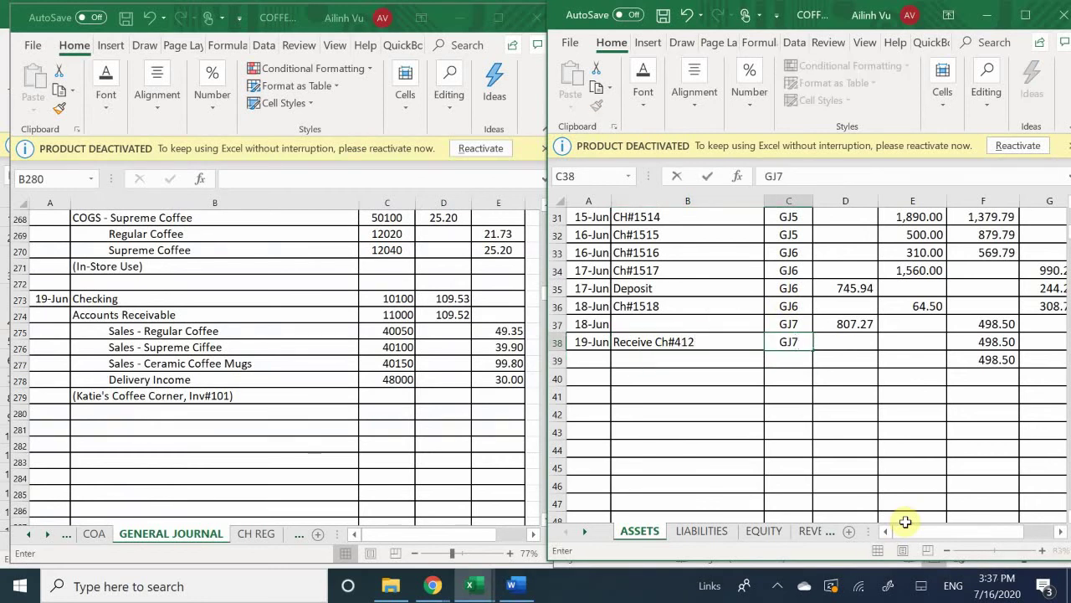
pyautogui.press('Tab')
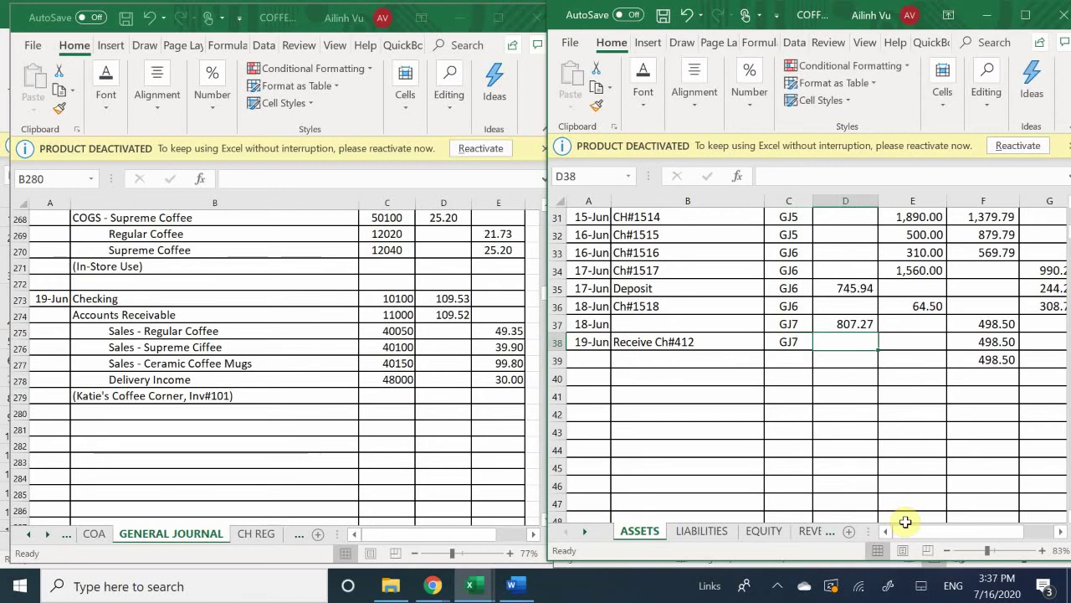
pyautogui.write('109.')
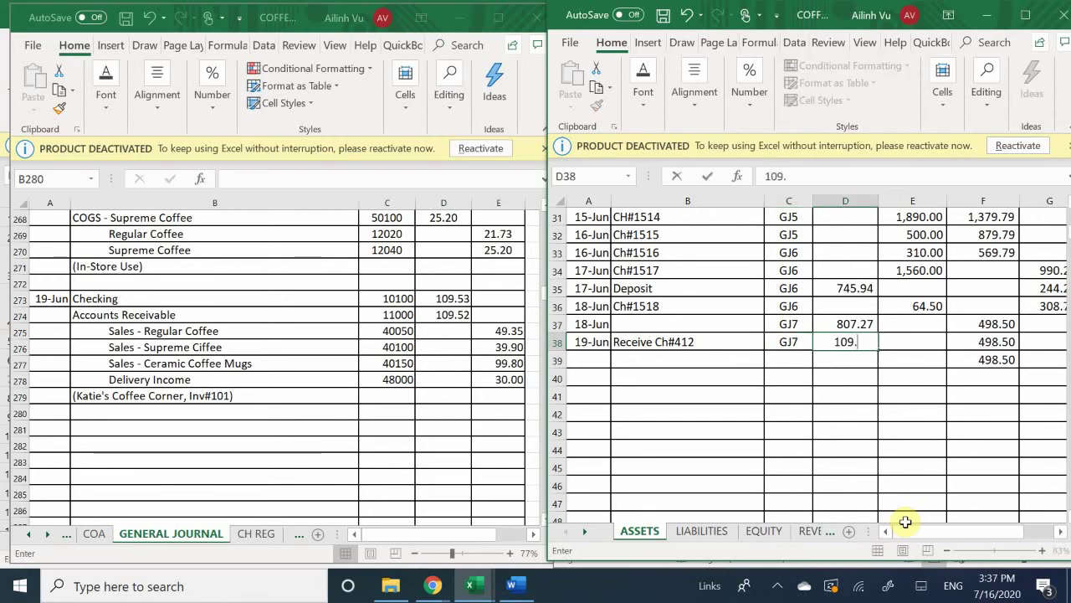
pyautogui.write('53')
pyautogui.press('Return')
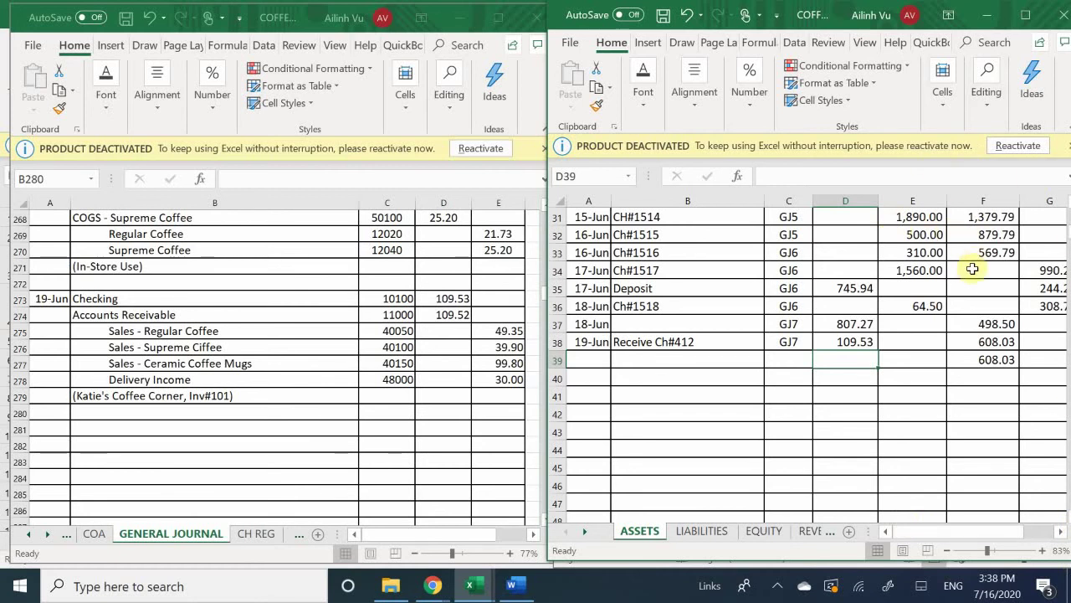
# Step: Fill the running balance formula in the Checking account's debit balance column from F16 down to F51 and check the copied formulas
pyautogui.scroll(1, 972, 271)
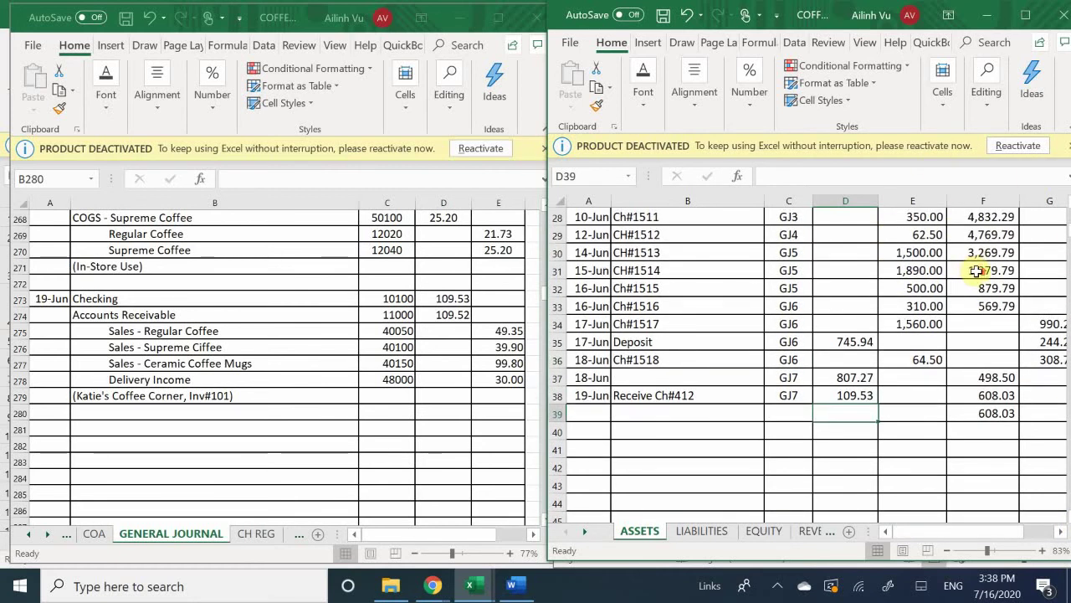
pyautogui.scroll(1, 975, 272)
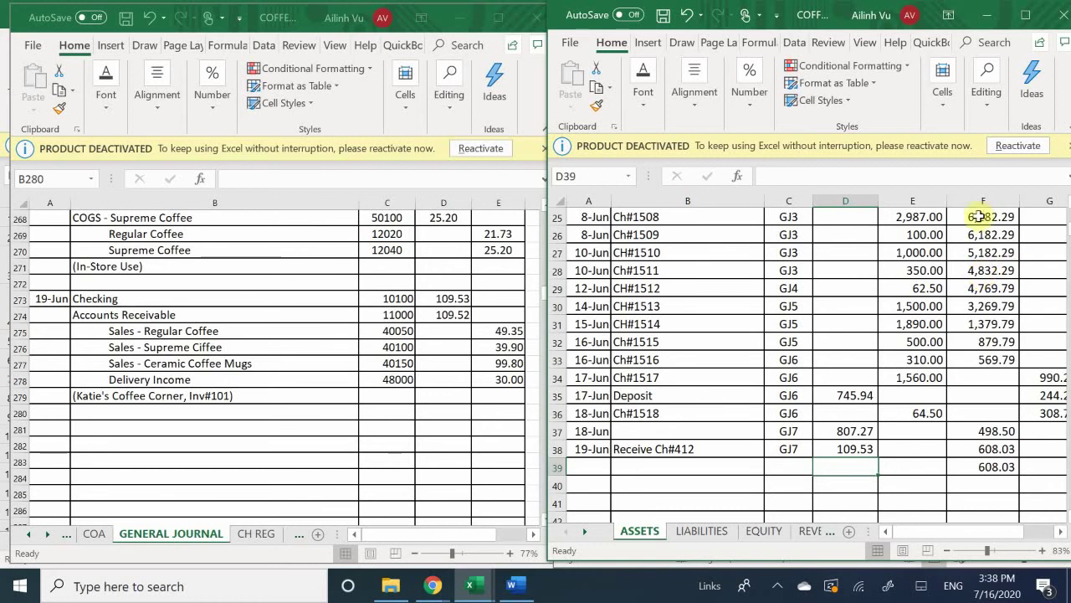
pyautogui.scroll(1, 990, 299)
pyautogui.scroll(1, 990, 300)
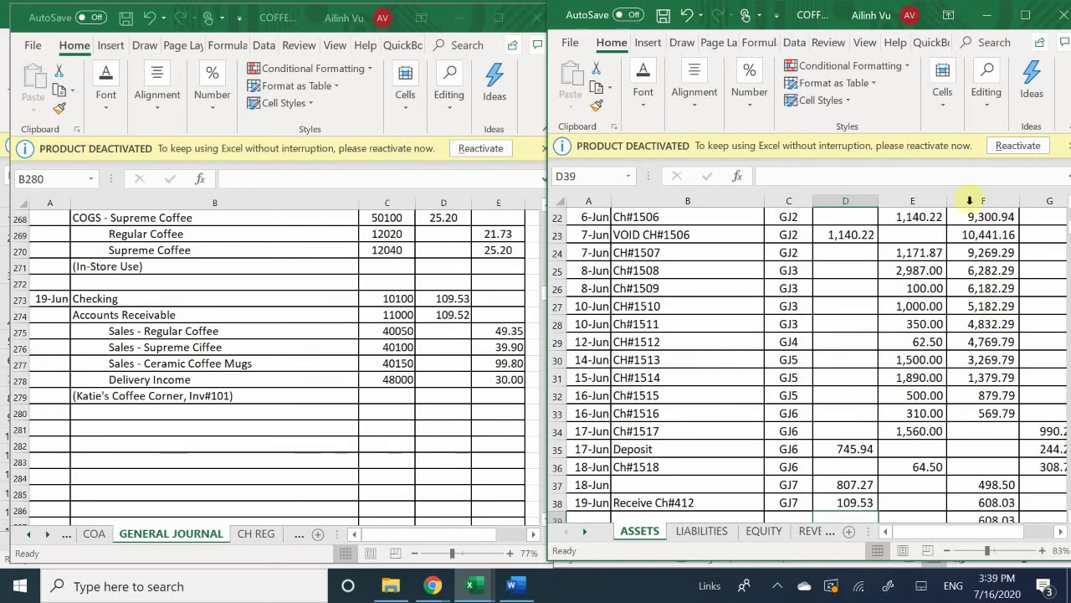
pyautogui.scroll(1, 929, 287)
pyautogui.scroll(4, 929, 286)
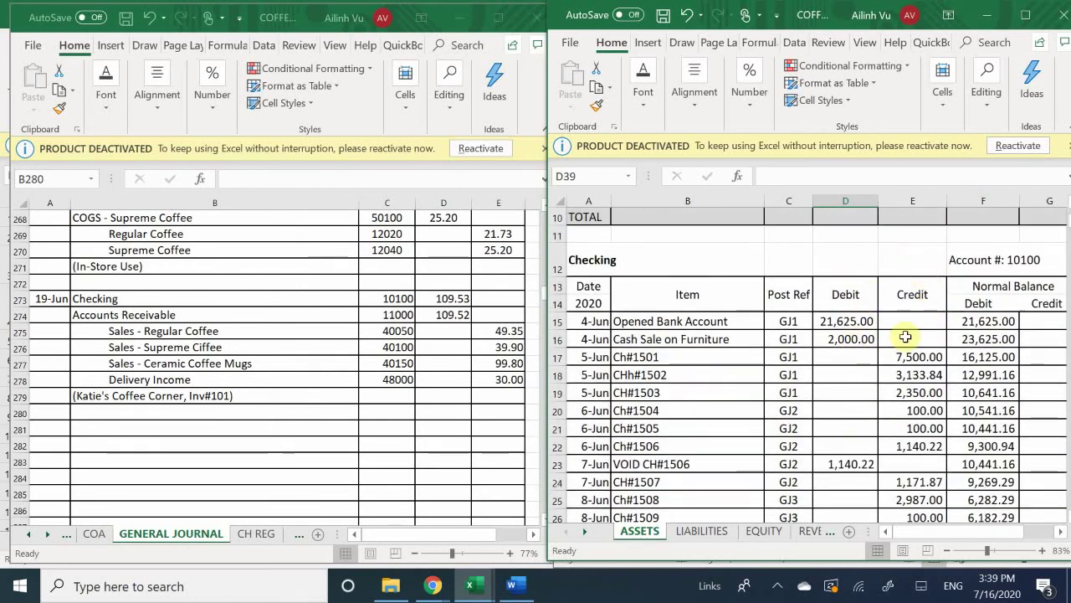
pyautogui.click(971, 340)
pyautogui.moveTo(971, 356); pyautogui.dragTo(1002, 466)
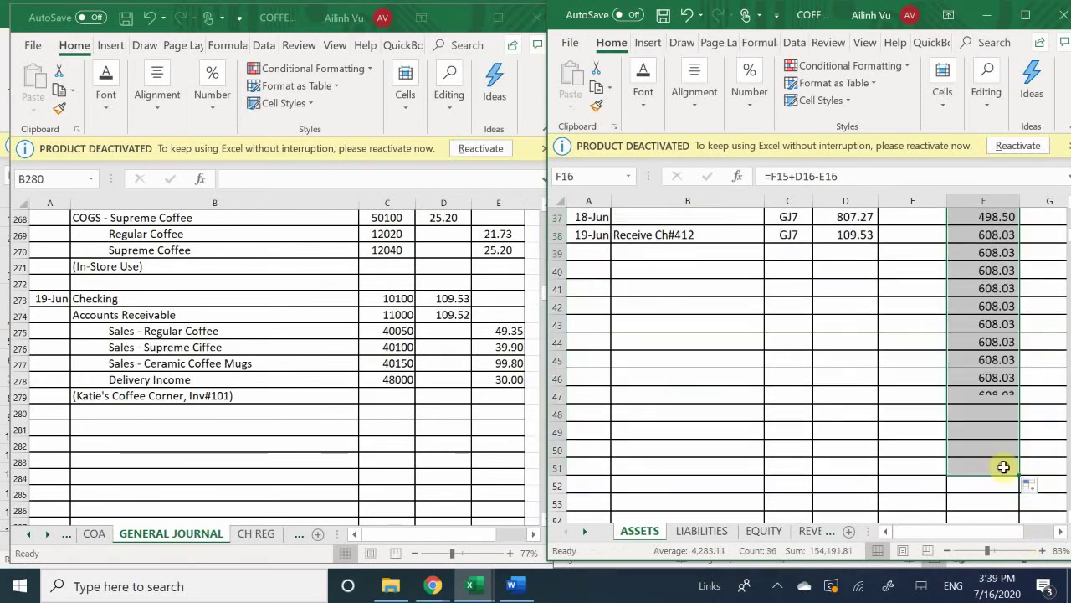
pyautogui.scroll(3, 1000, 465)
pyautogui.scroll(1, 998, 463)
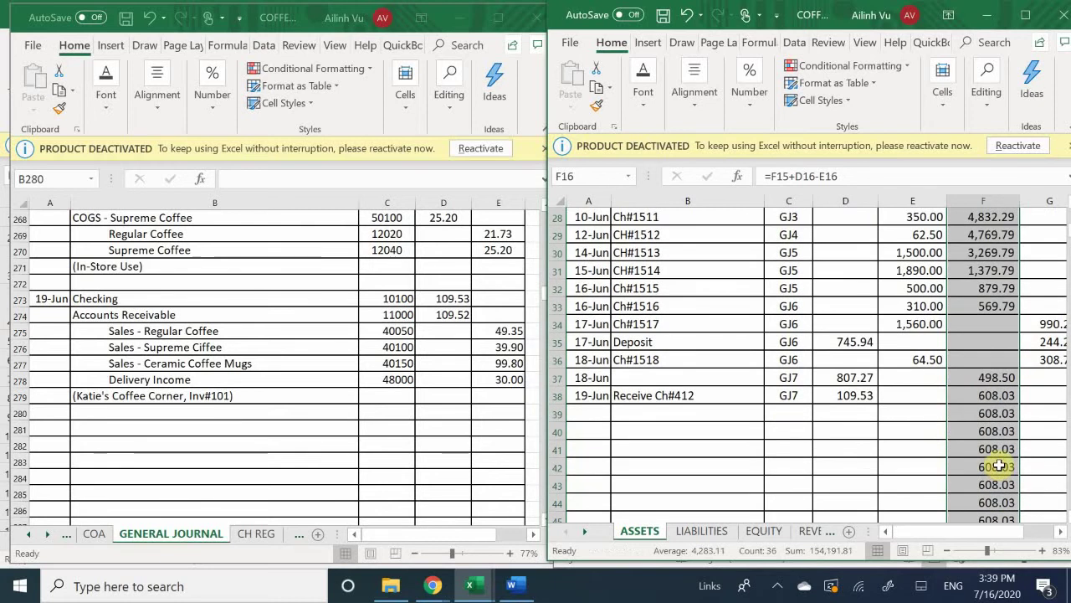
pyautogui.click(972, 391)
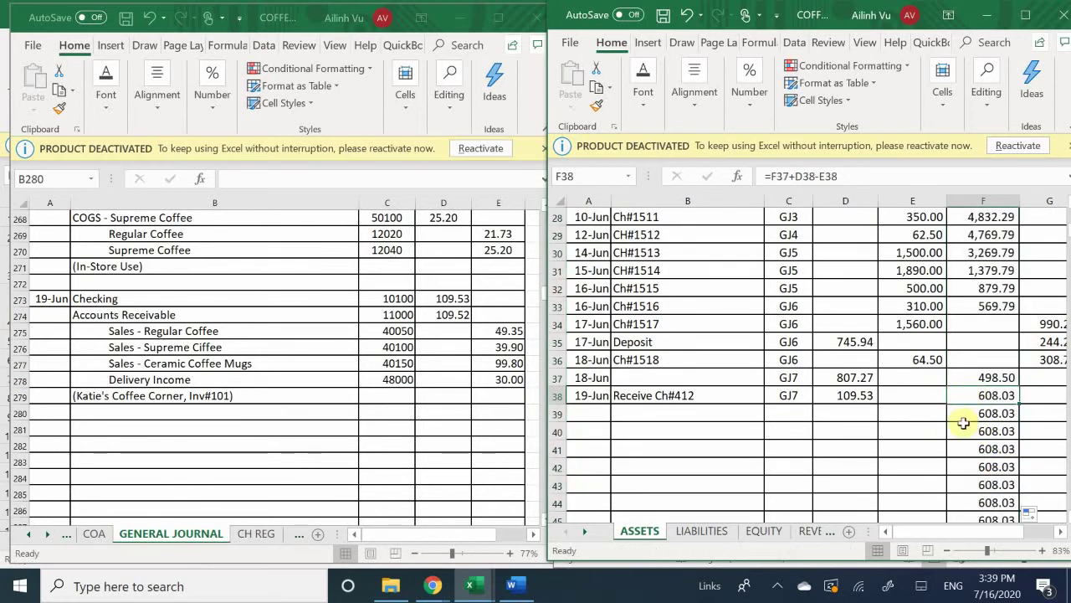
pyautogui.click(988, 377)
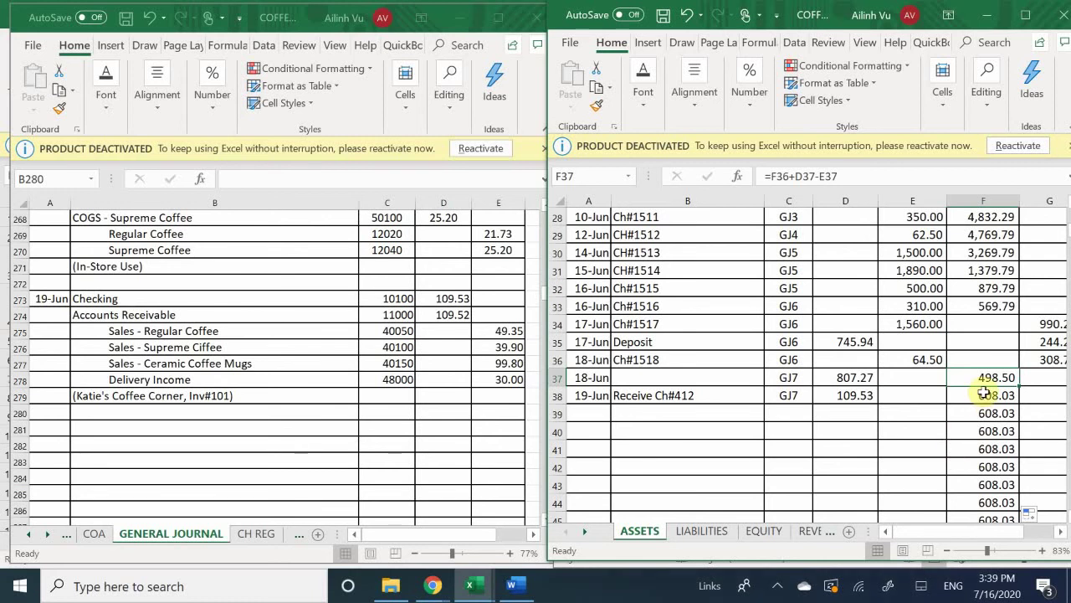
pyautogui.click(964, 435)
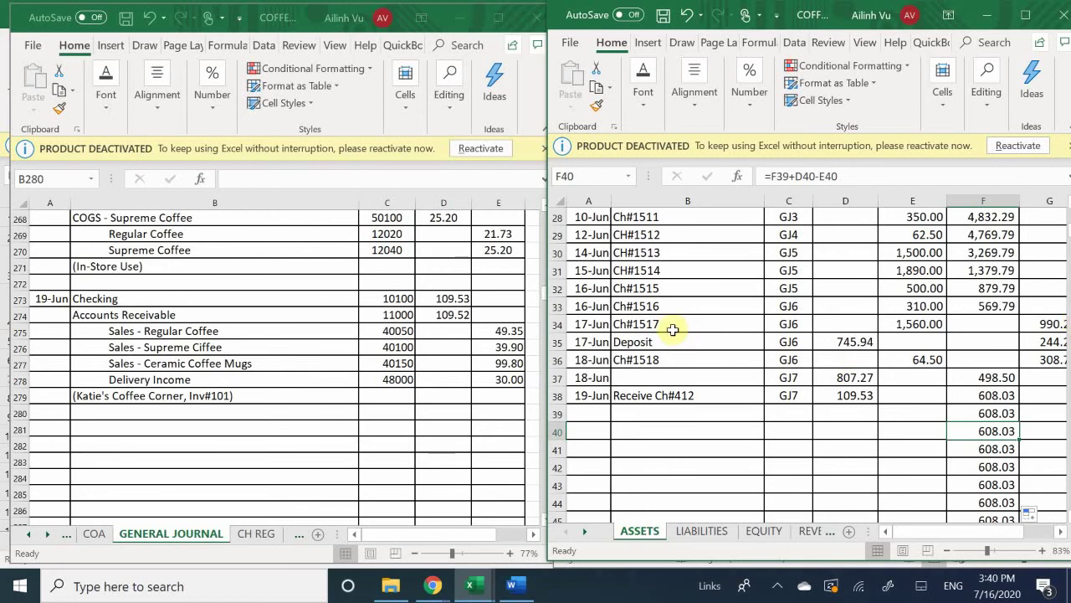
# Step: Enter the date 6/19 in cell A102 of the Accounts Receivable account on the Assets sheet
pyautogui.scroll(-18, 673, 329)
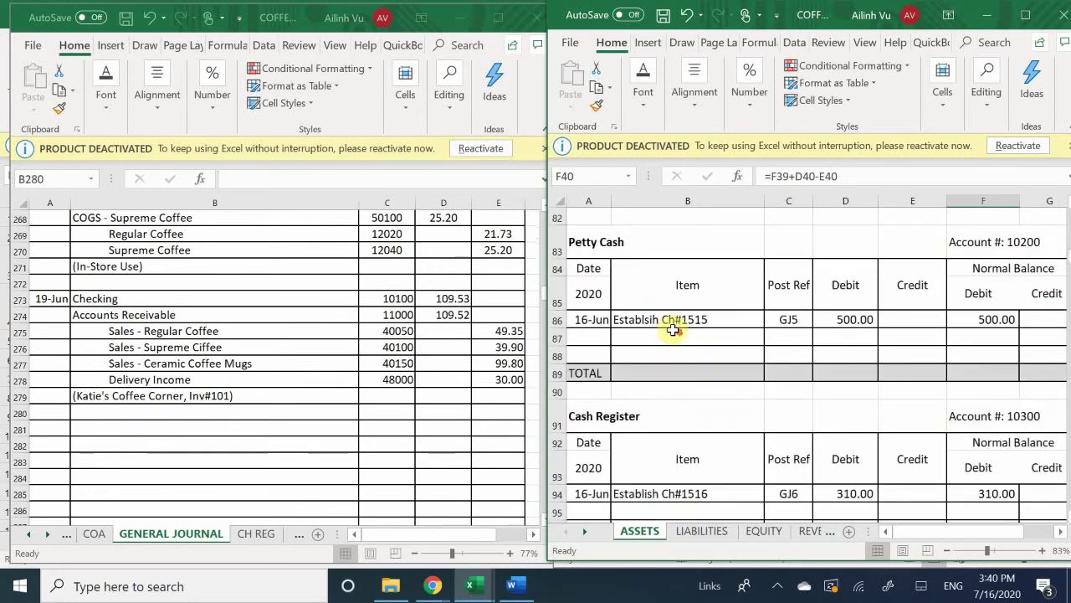
pyautogui.scroll(-5, 673, 330)
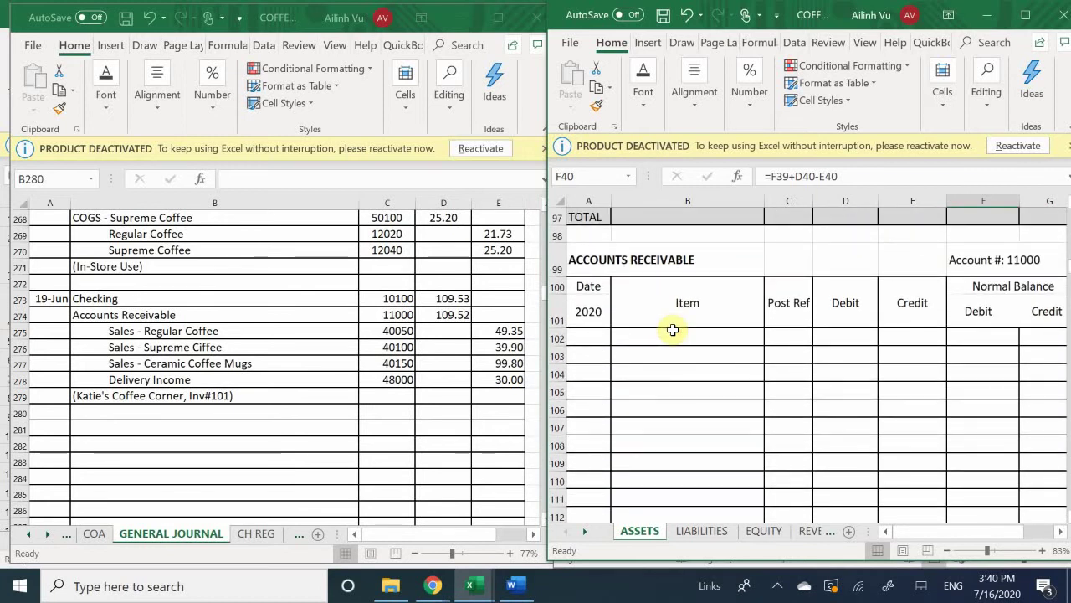
pyautogui.click(590, 336)
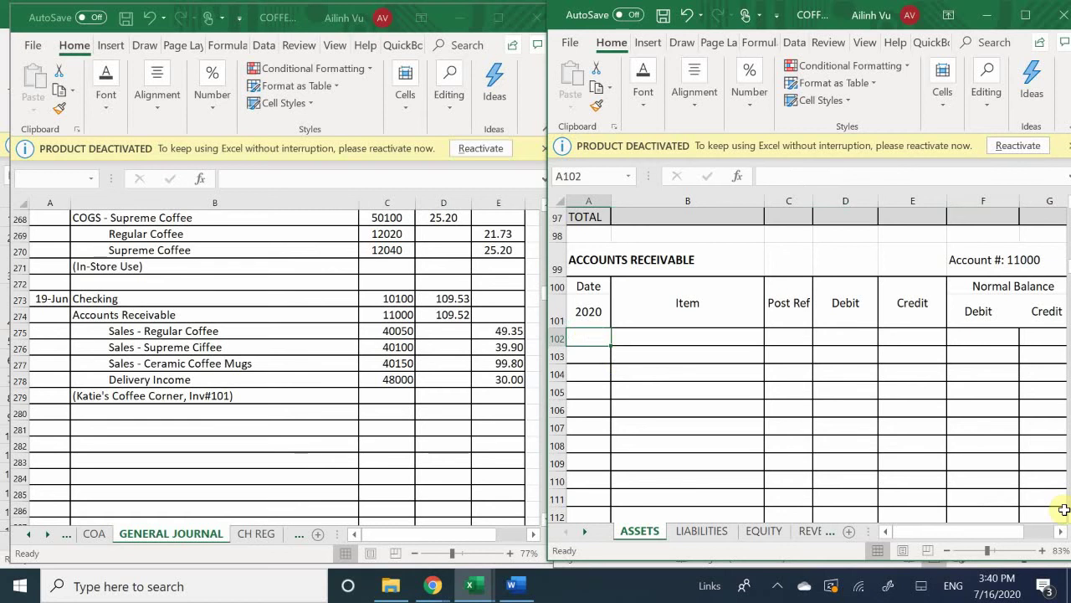
pyautogui.write('6')
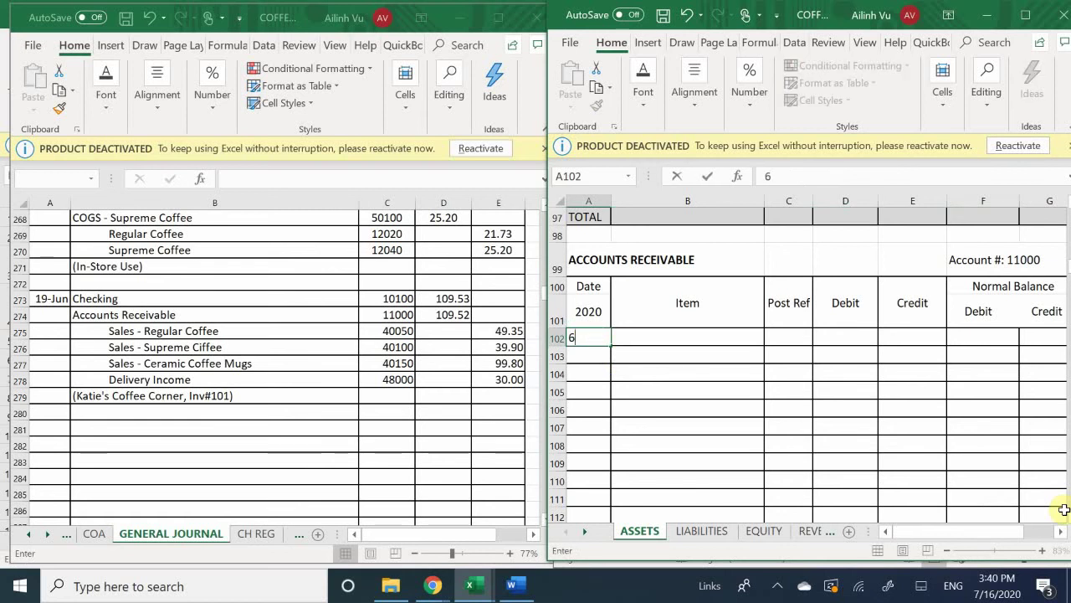
pyautogui.write('/19')
pyautogui.press('Return')
# Step: Enter the item INV#101 in cell B102 of the Accounts Receivable account
pyautogui.press('Right')
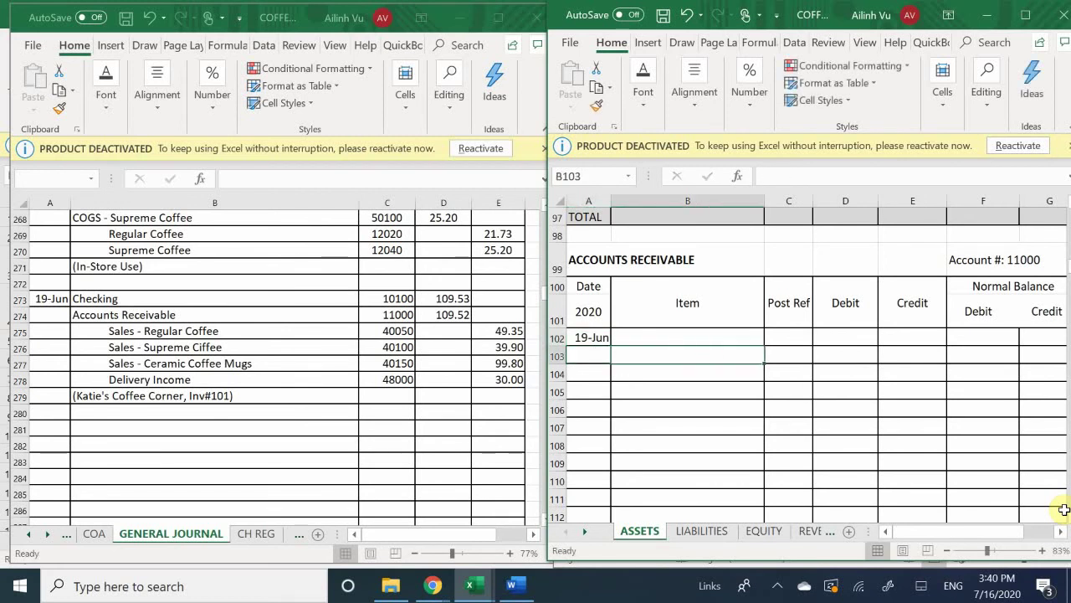
pyautogui.press('Up')
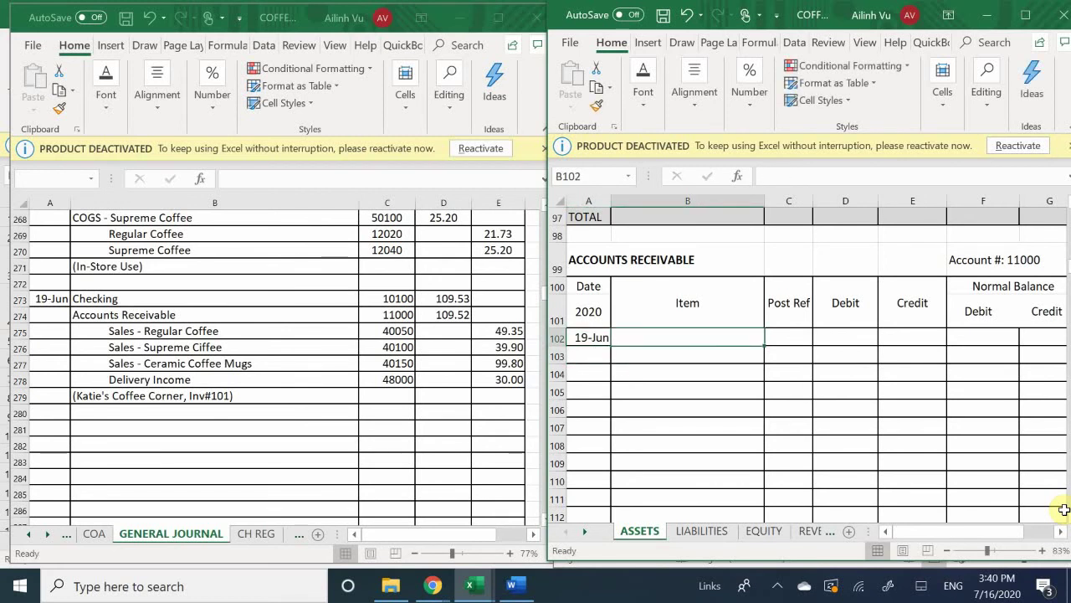
pyautogui.write('INV#')
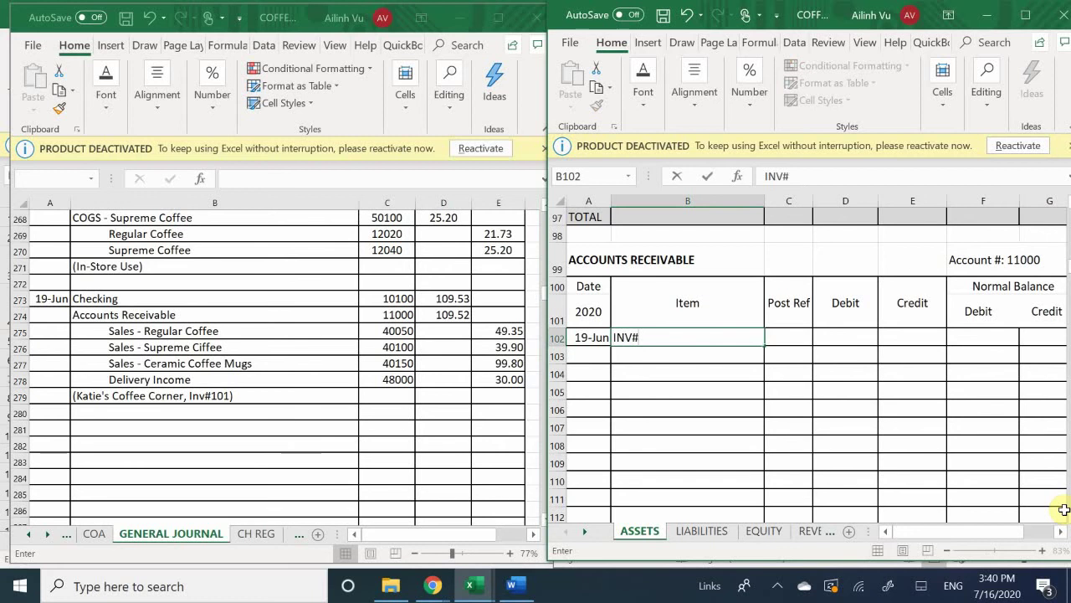
pyautogui.write('101')
pyautogui.press('Tab')
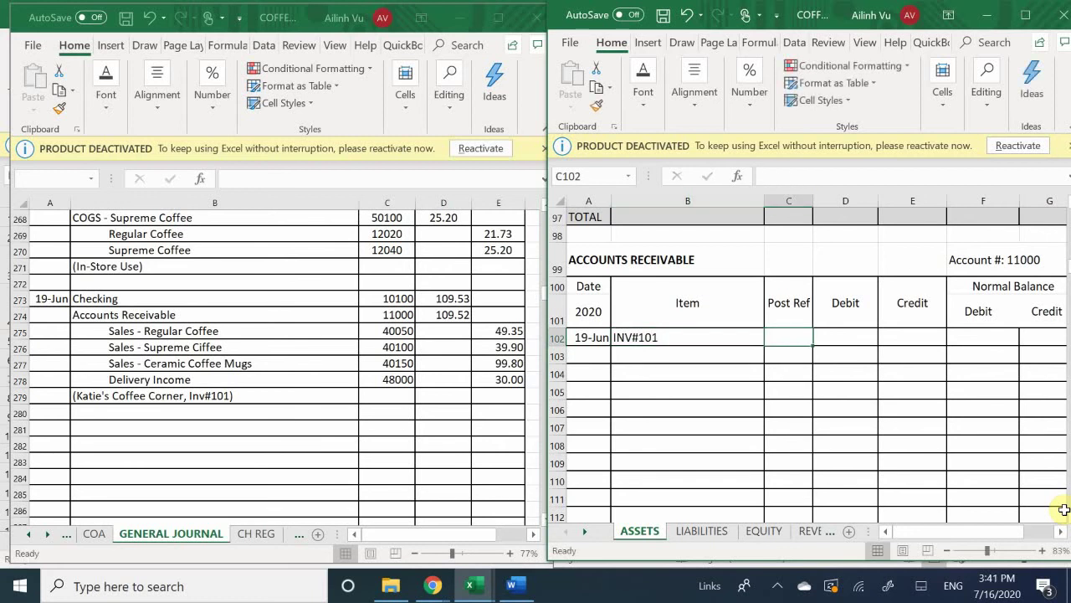
# Step: Enter the post reference GJ7 and a debit of 109.52 in row 102 of the Accounts Receivable account
pyautogui.write('GJ7')
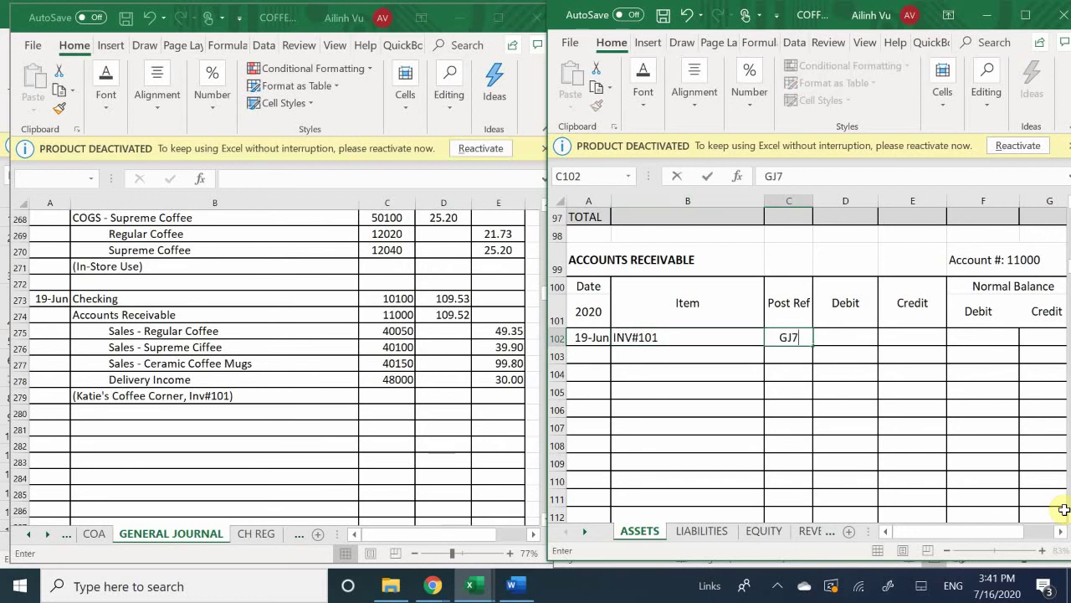
pyautogui.press('Tab')
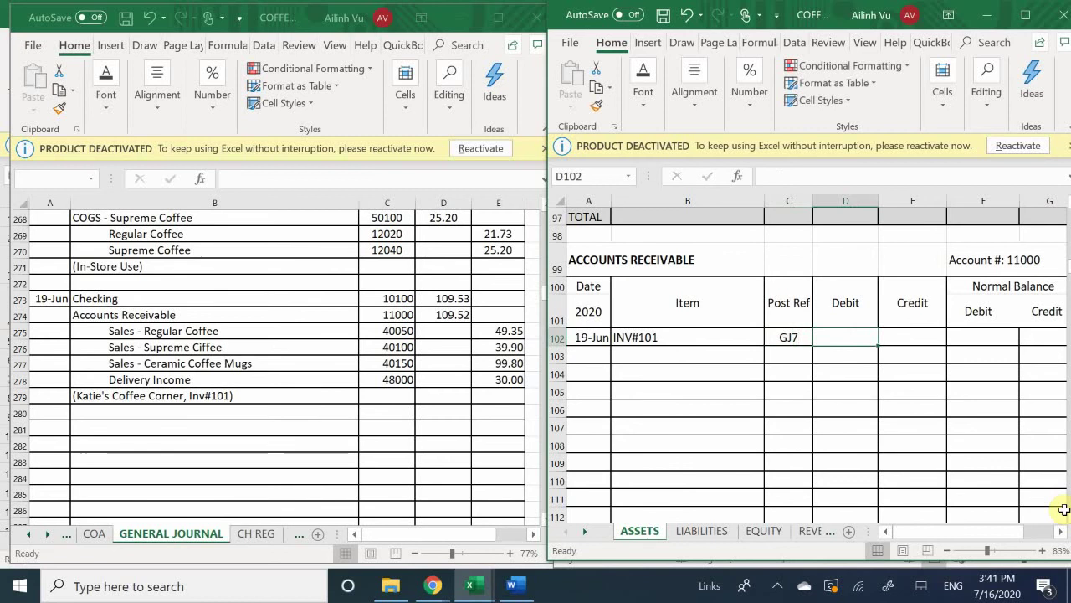
pyautogui.write('109.')
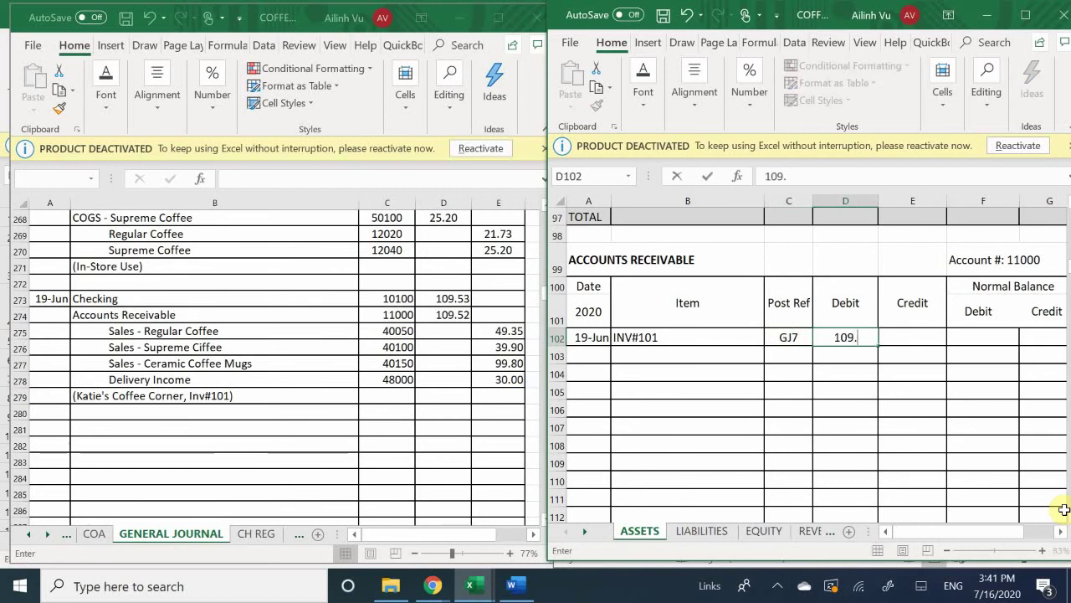
pyautogui.write('52')
pyautogui.press('Tab')
# Step: Enter the formula =D102 in cell F102 as the debit balance of the Accounts Receivable account
pyautogui.press('Tab')
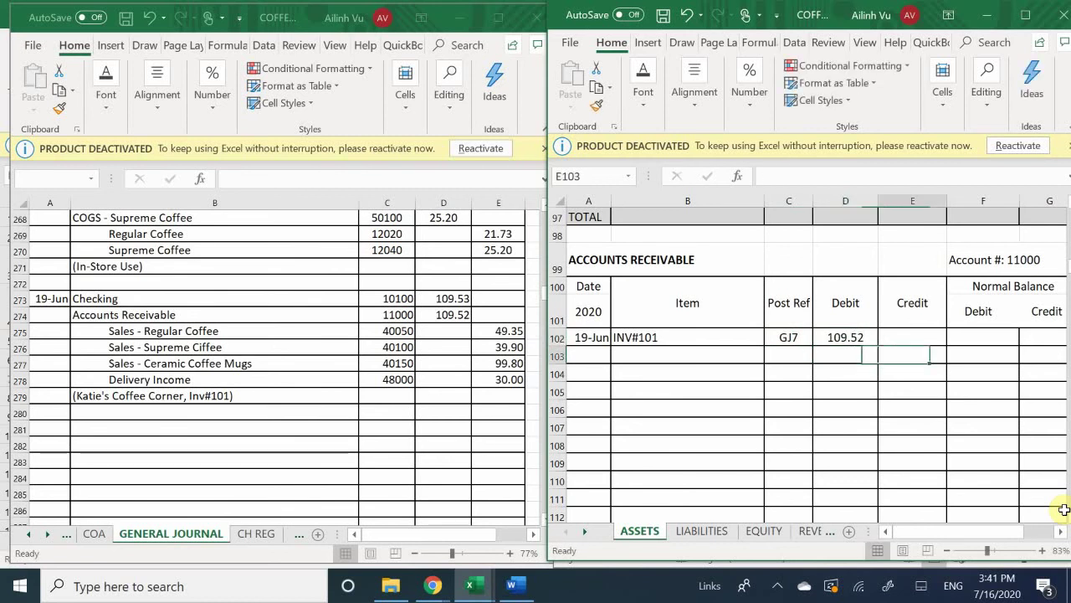
pyautogui.write('=')
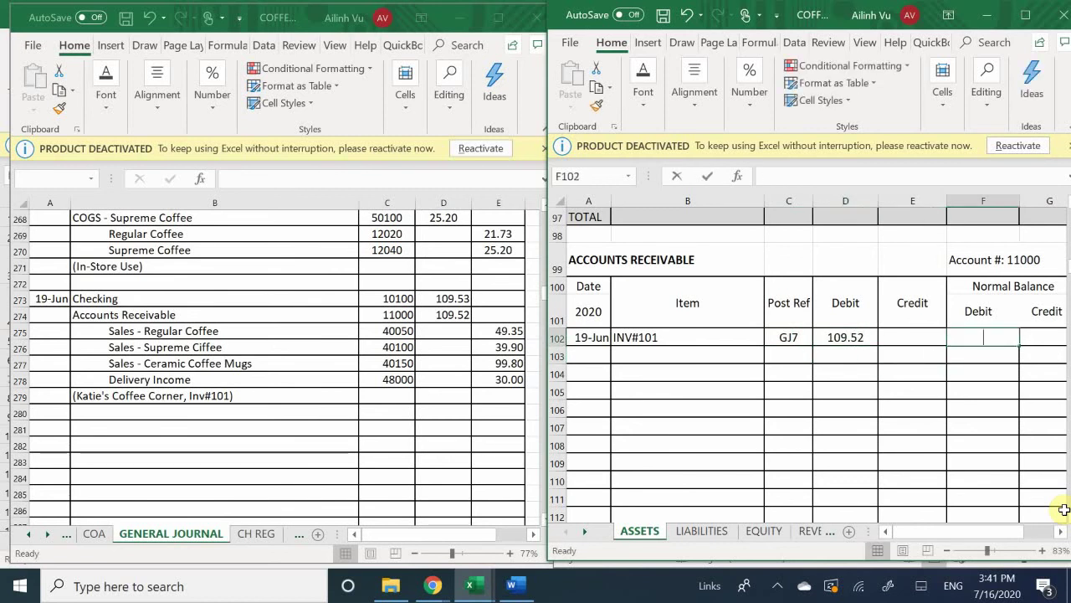
pyautogui.press('Left')
pyautogui.press('Left')
pyautogui.press('Left')
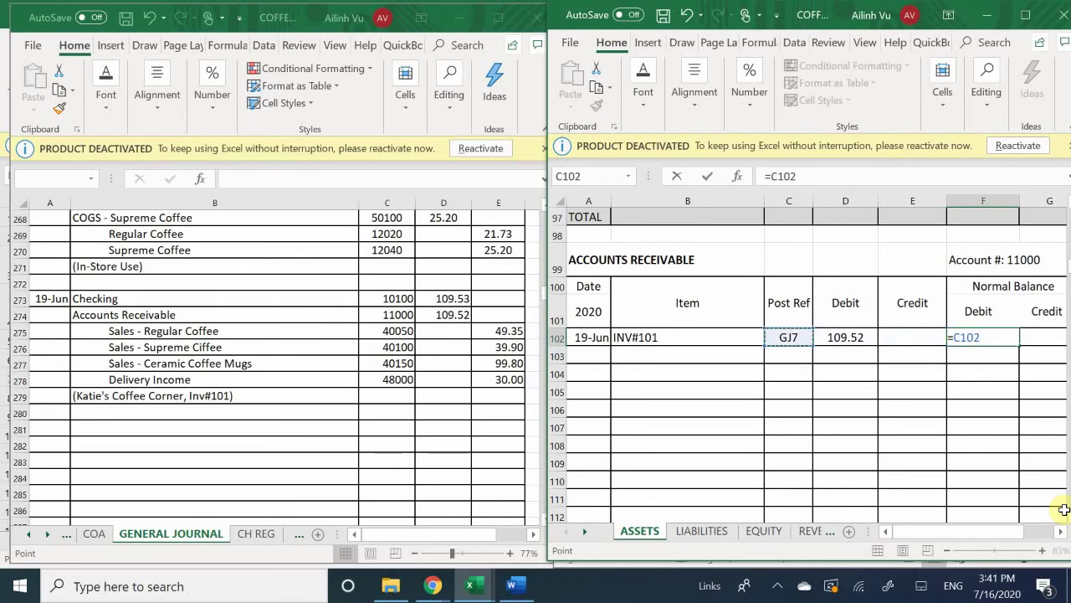
pyautogui.press('Right')
pyautogui.press('Return')
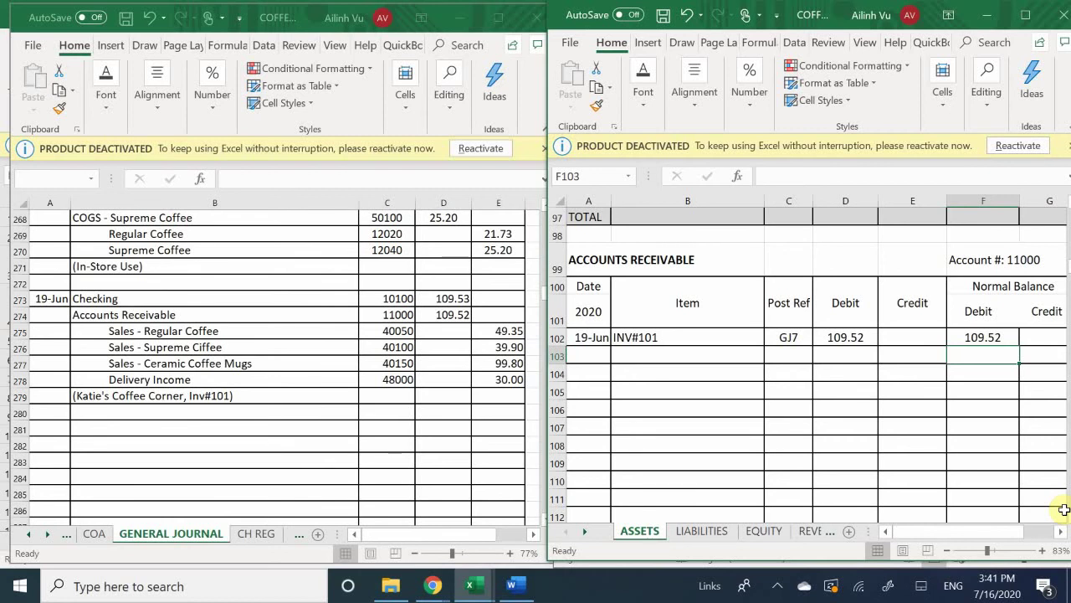
# Step: Select date cell A15 in the Sales – Regular Coffee account on the Revenues sheet
pyautogui.click(807, 531)
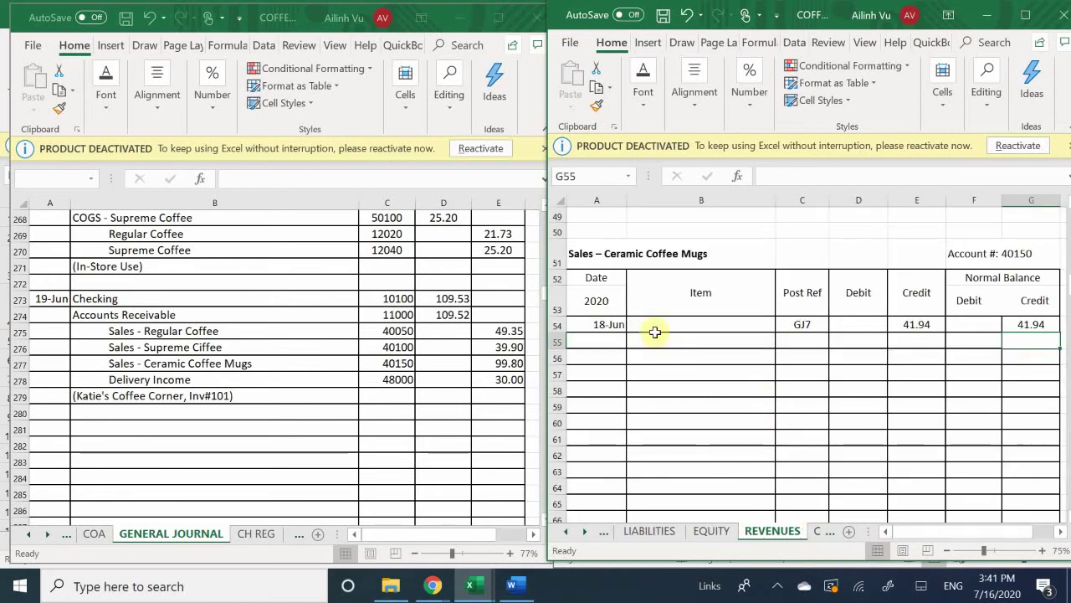
pyautogui.scroll(8, 659, 347)
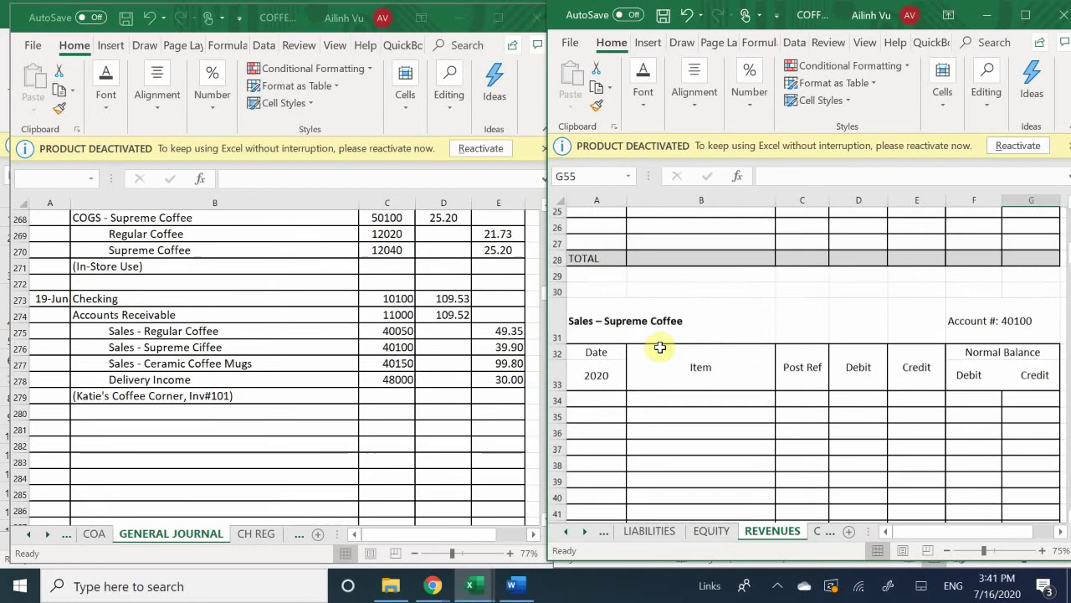
pyautogui.scroll(8, 660, 347)
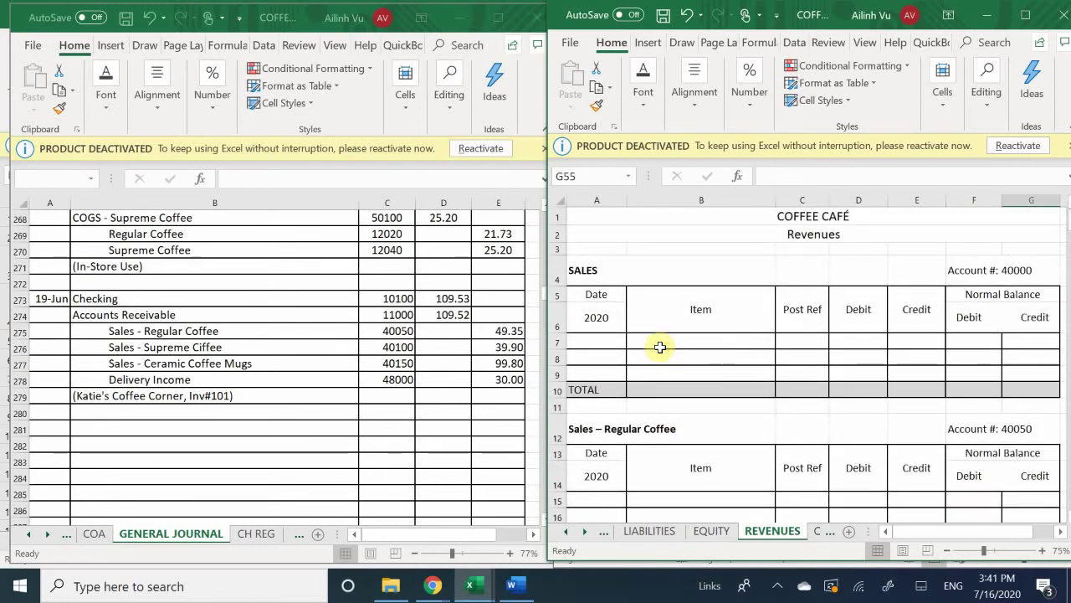
pyautogui.scroll(-3, 659, 346)
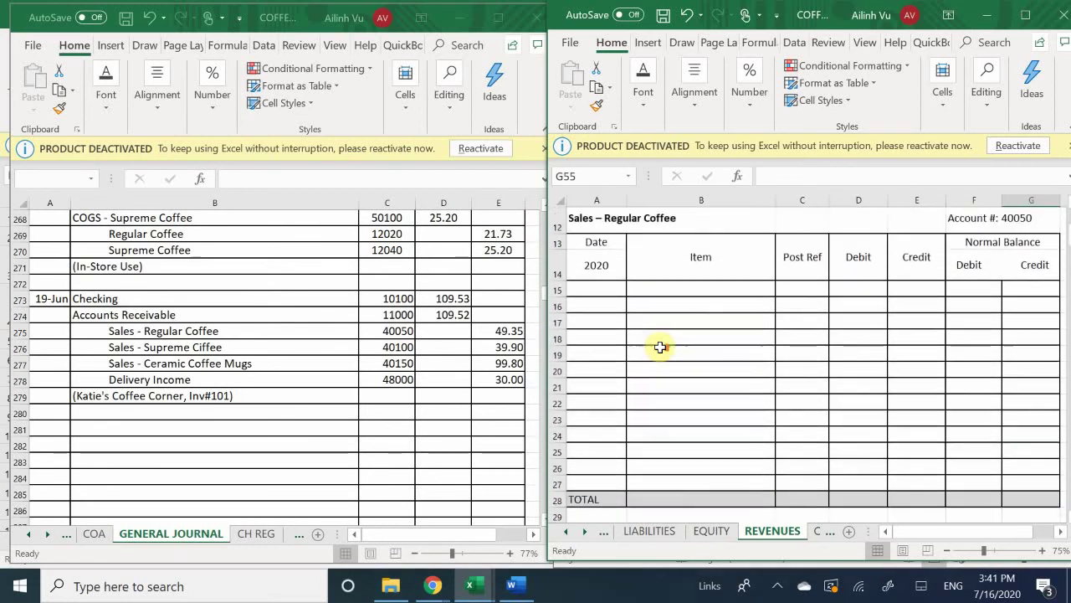
pyautogui.click(596, 326)
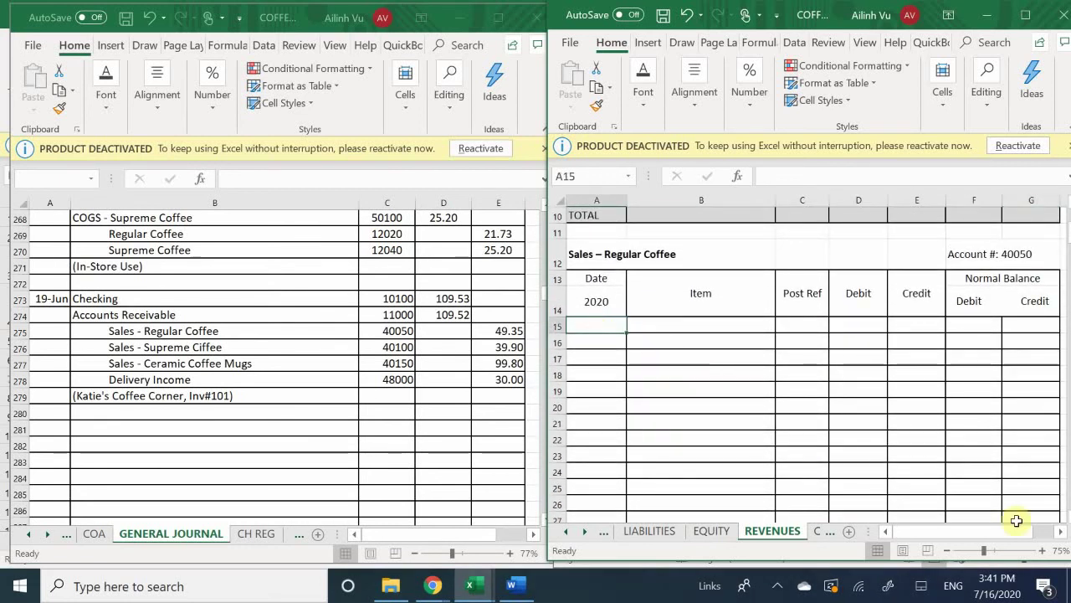
pyautogui.write('6/')
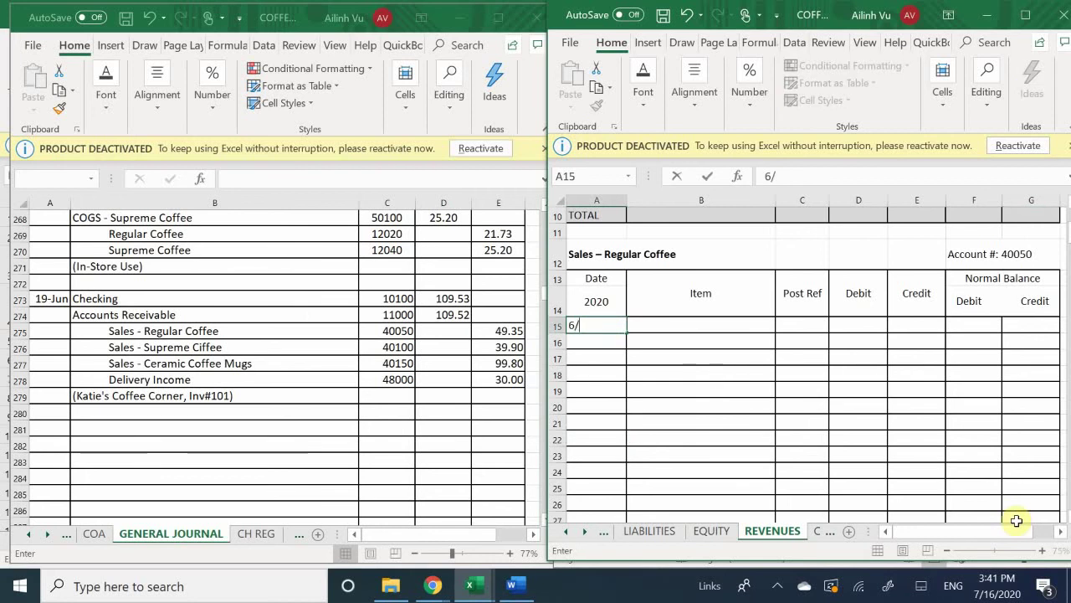
pyautogui.press('Up')
pyautogui.press('Up')
pyautogui.press('Up')
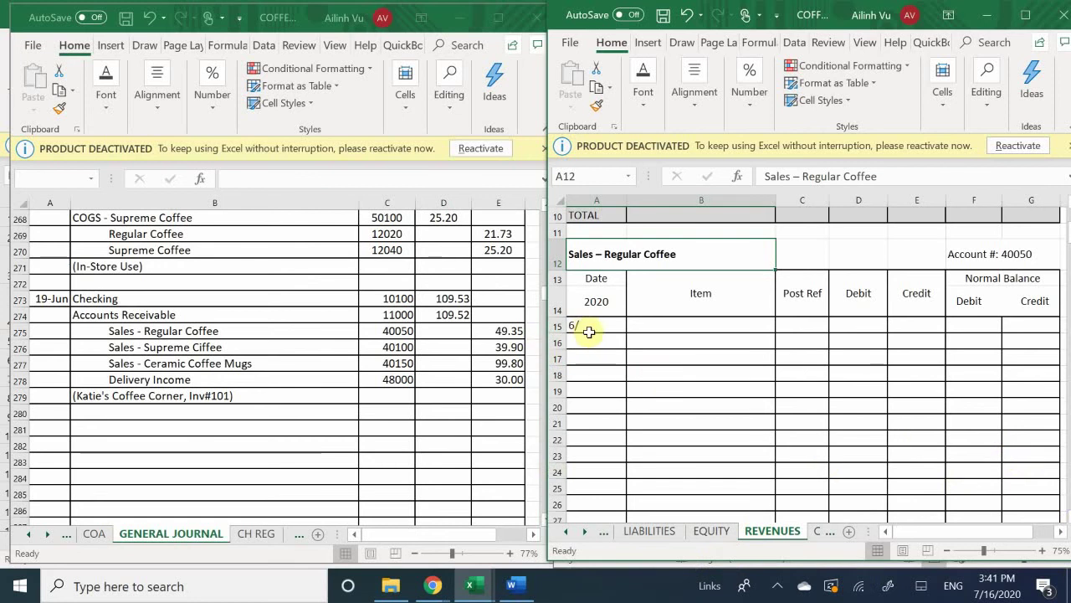
pyautogui.click(590, 329)
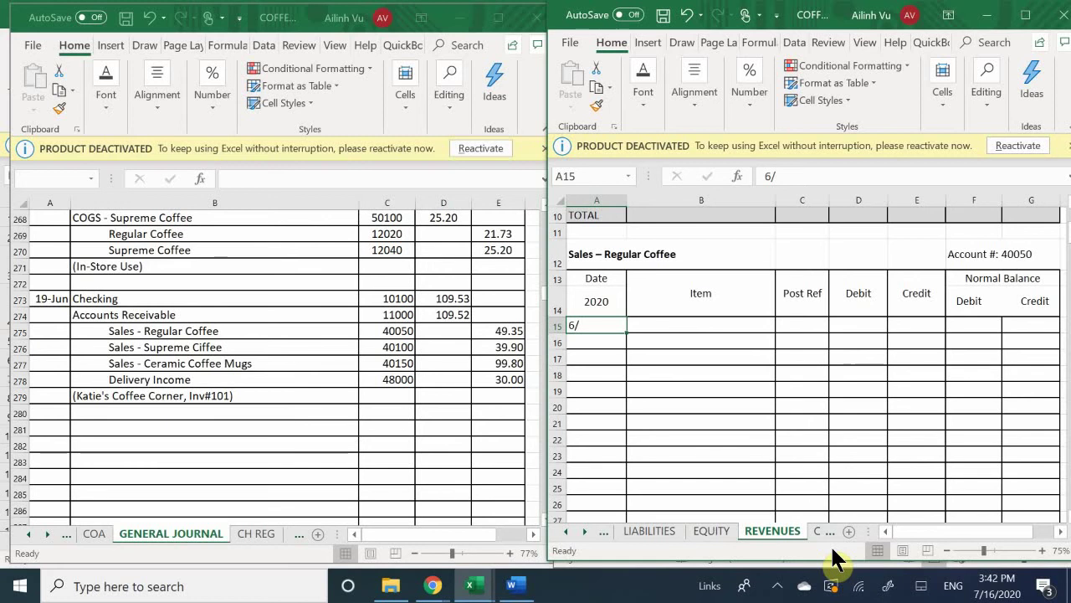
pyautogui.write('=')
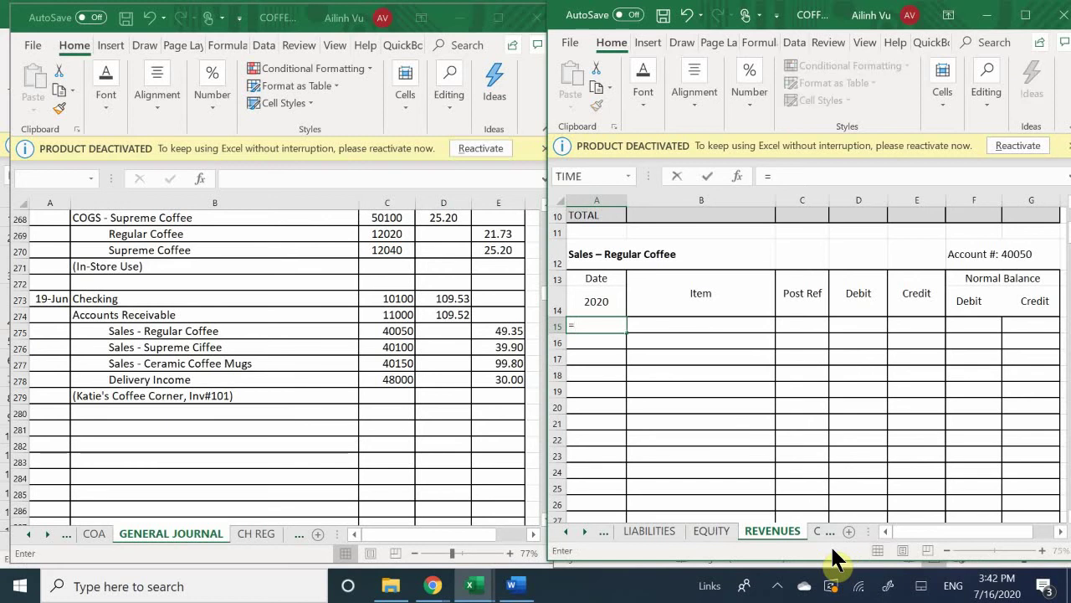
pyautogui.press('BackSpace')
# Step: Enter the date 6/19 in cell A15 of the Sales – Regular Coffee account
pyautogui.write('6/')
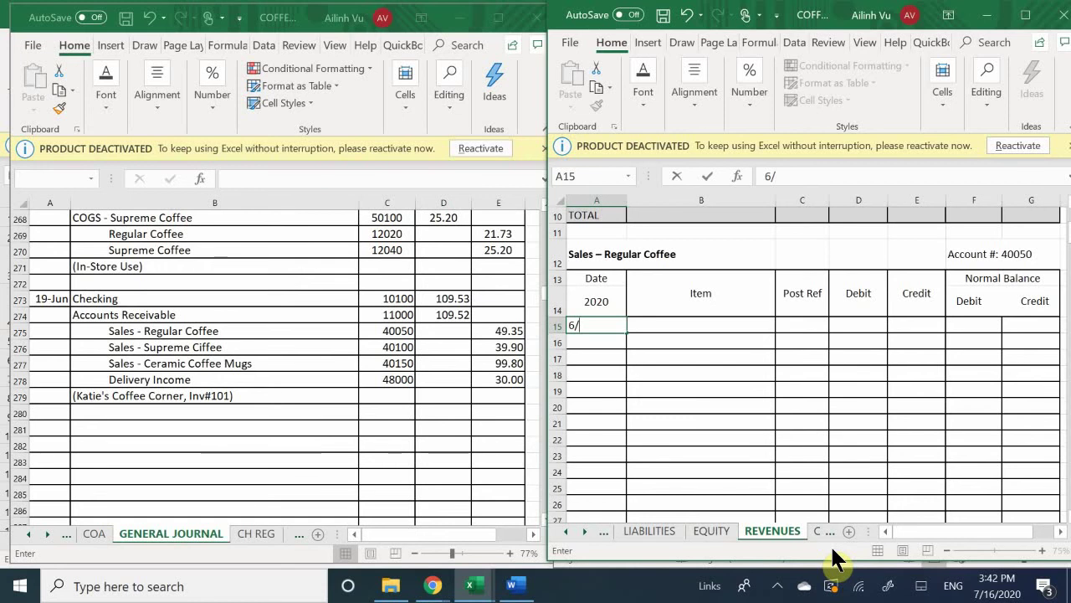
pyautogui.write('19')
pyautogui.press('Return')
# Step: Enter the post reference GJ7 and a credit of 49.35 in row 15 of the Sales – Regular Coffee account
pyautogui.press('Up')
pyautogui.press('Right')
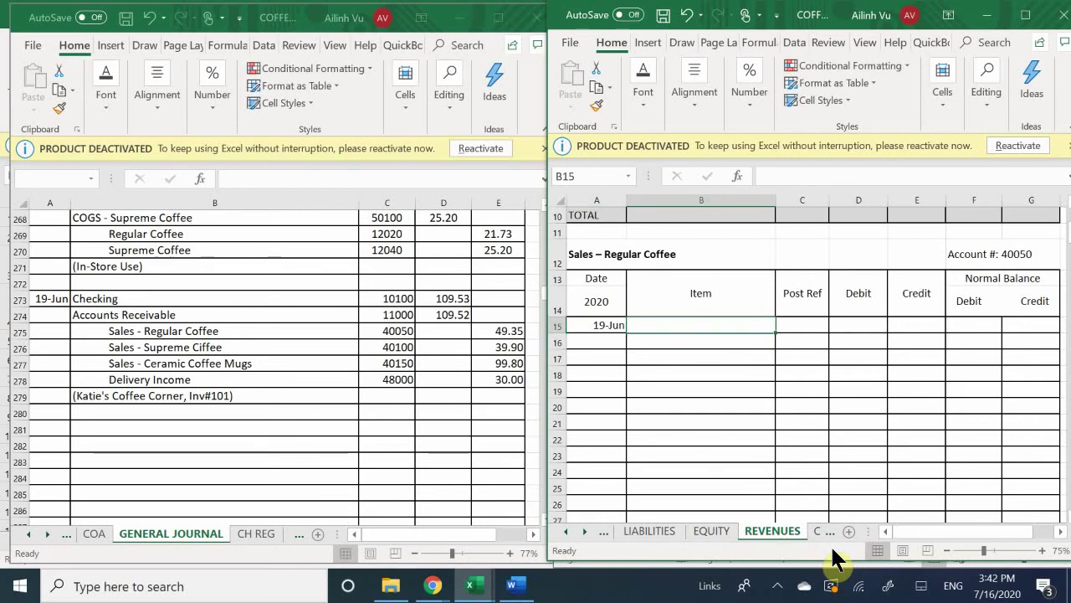
pyautogui.press('Tab')
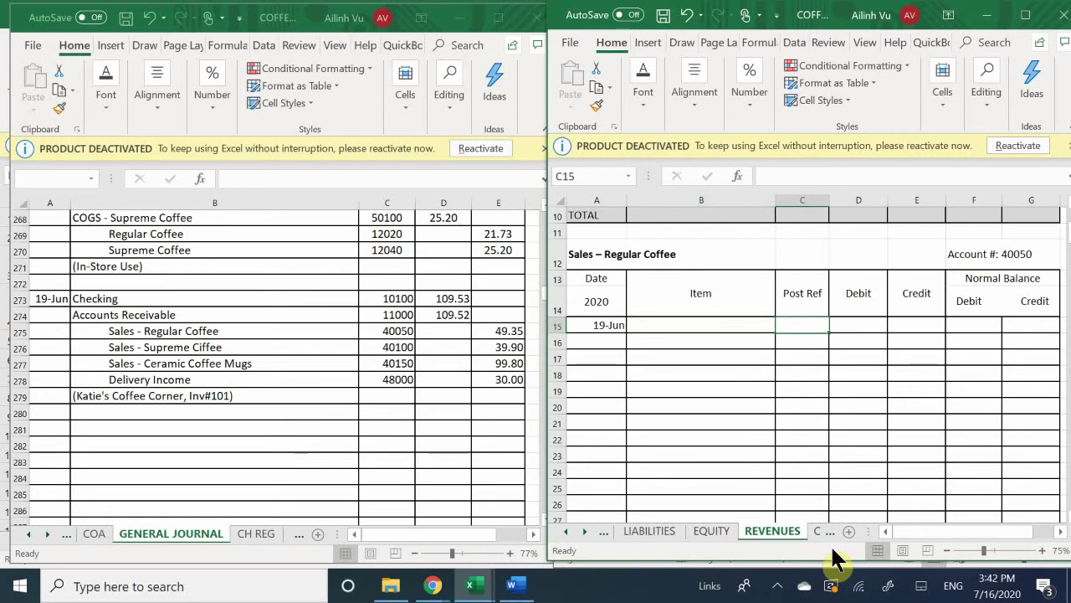
pyautogui.write('GJ7')
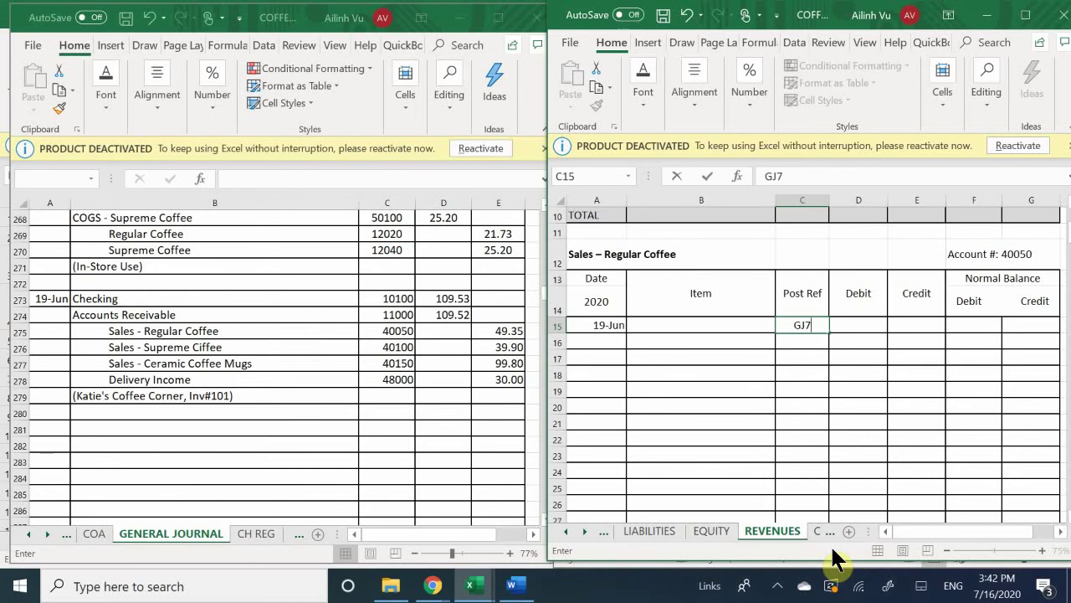
pyautogui.press('Tab')
pyautogui.press('Tab')
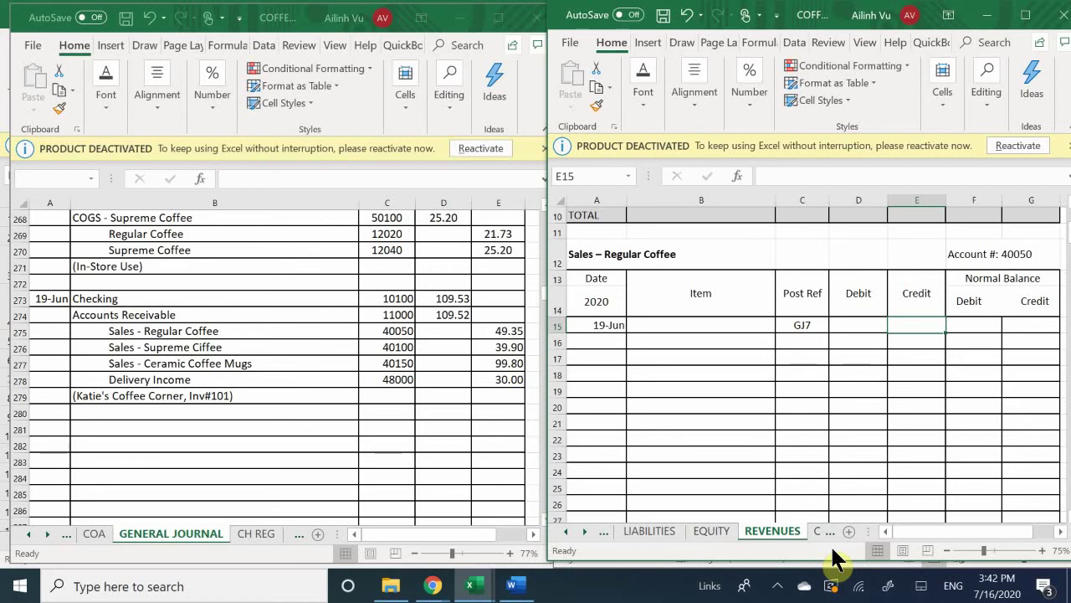
pyautogui.write('49')
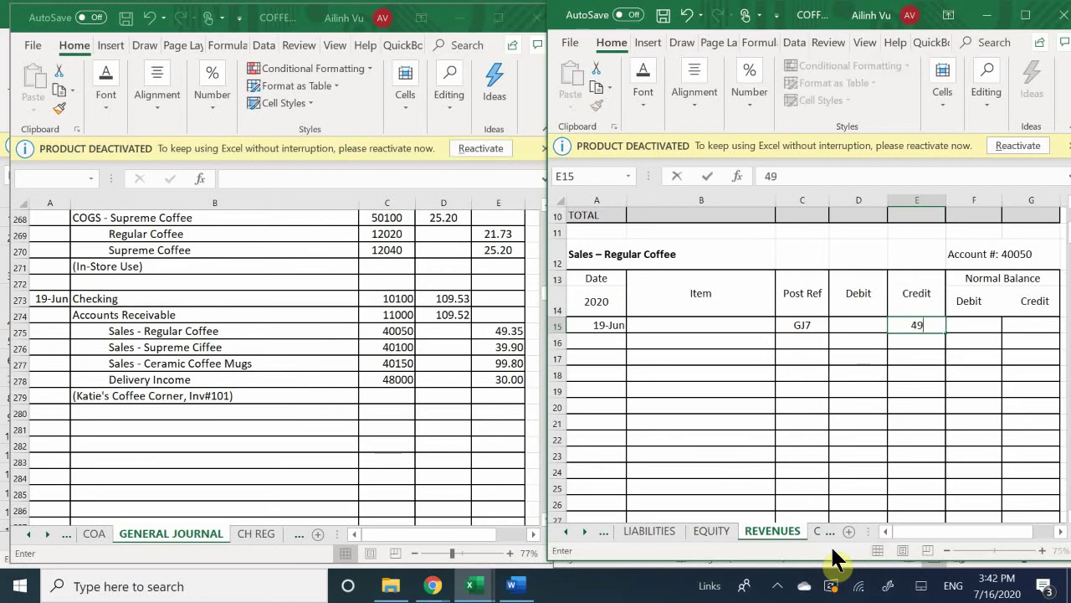
pyautogui.write('.35')
pyautogui.press('Return')
# Step: Enter the formula =E15 in cell G15 as the credit balance of the Sales – Regular Coffee account
pyautogui.press('Right')
pyautogui.press('Right')
pyautogui.press('Up')
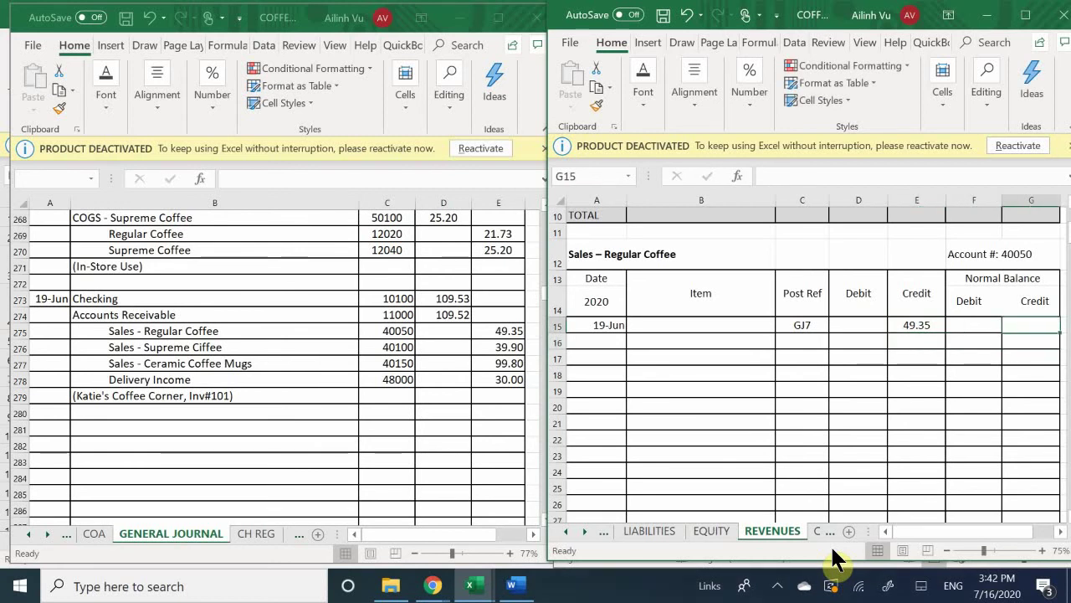
pyautogui.write('=')
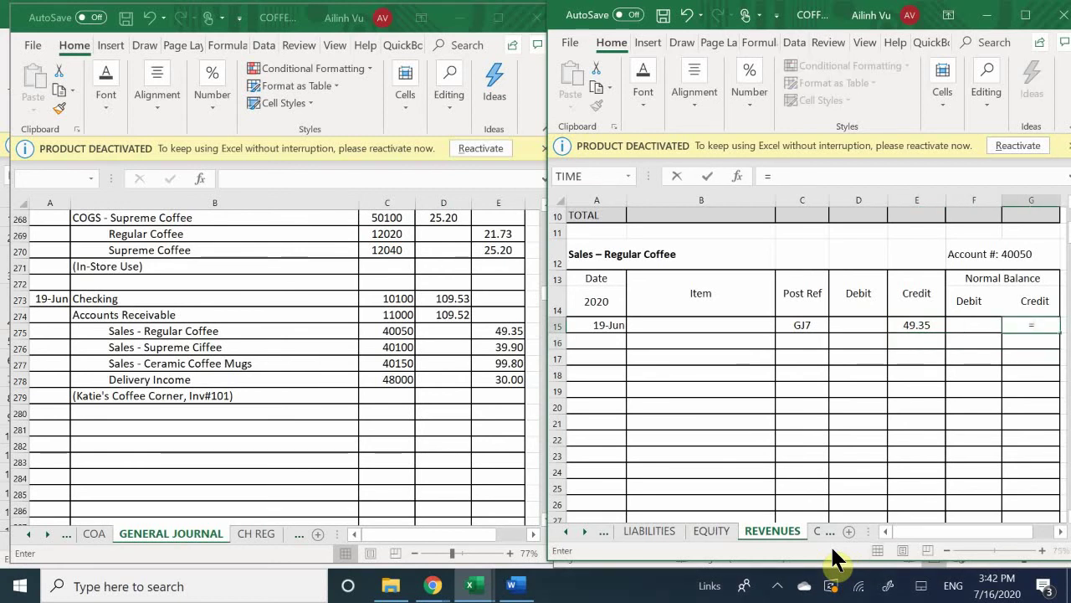
pyautogui.press('Left')
pyautogui.press('Left')
pyautogui.press('Return')
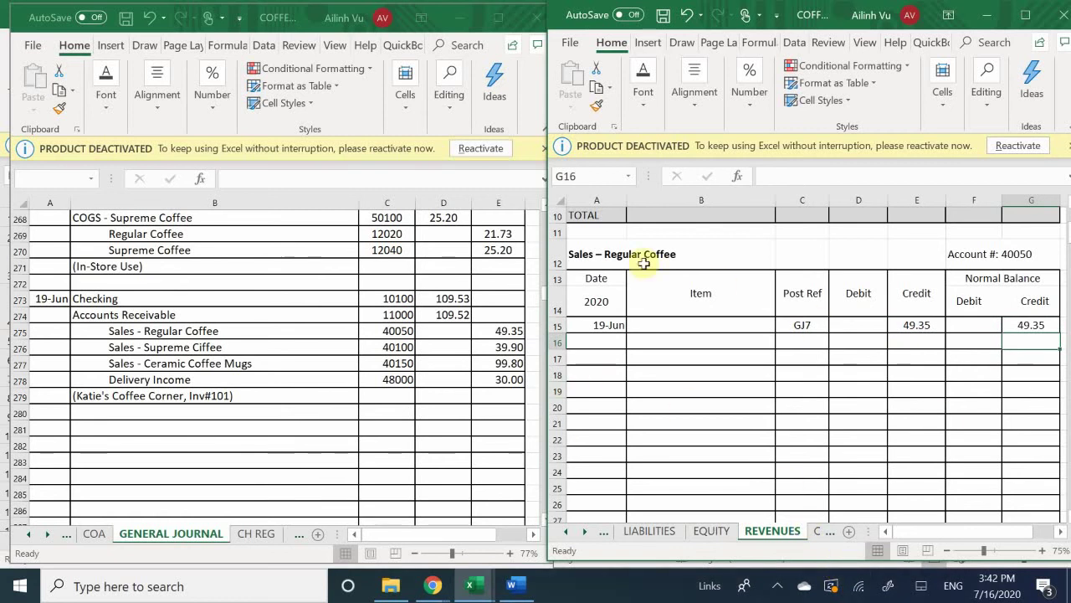
# Step: Enter the date 6/19 in cell A34 of the Sales – Supreme Coffee account
pyautogui.scroll(-3, 686, 330)
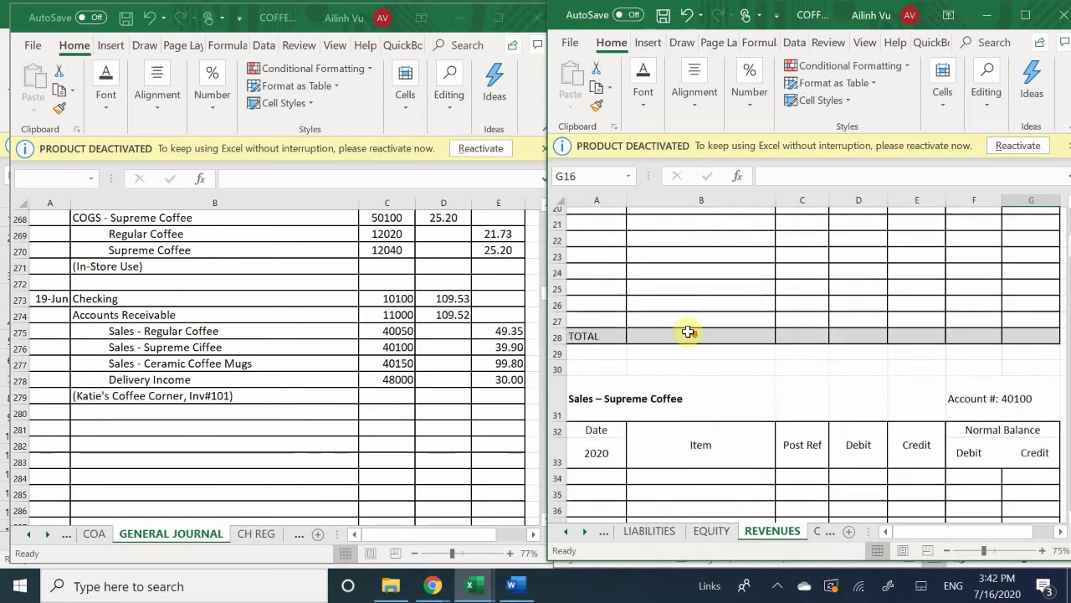
pyautogui.scroll(-3, 687, 331)
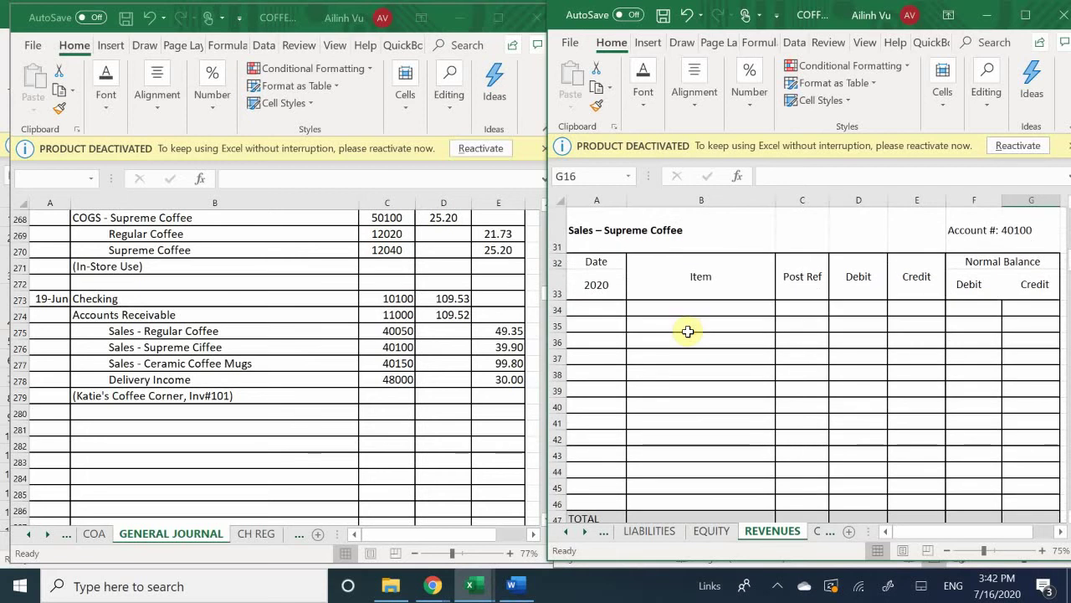
pyautogui.click(610, 307)
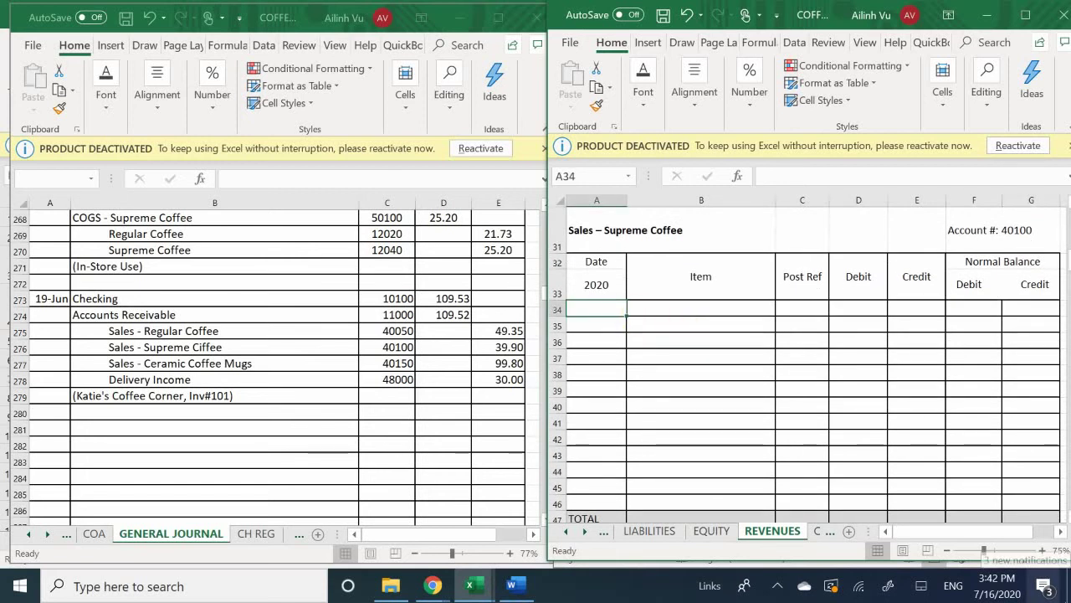
pyautogui.write('6/19')
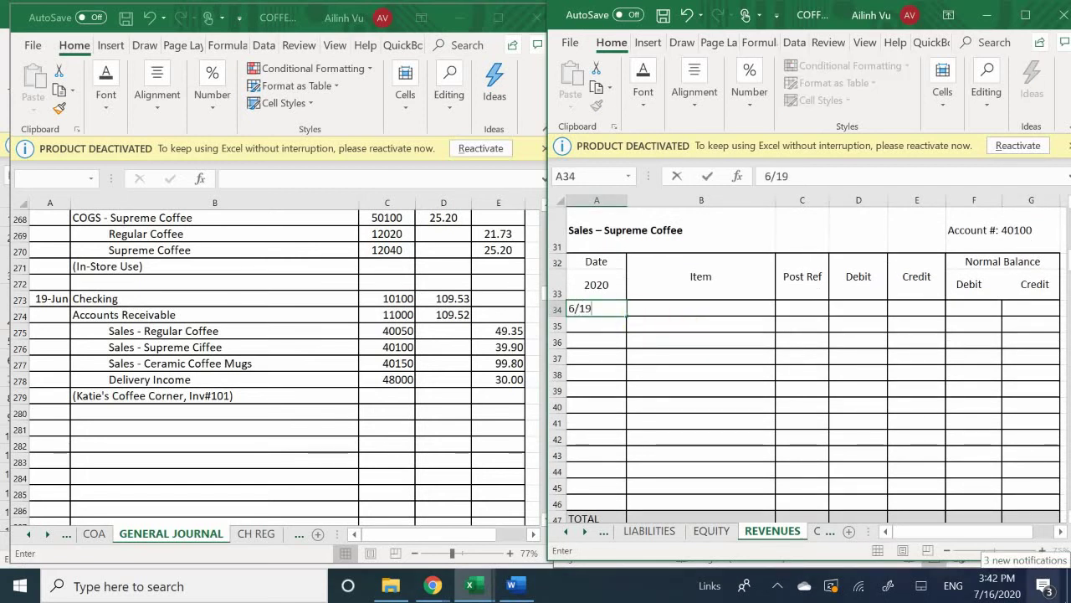
pyautogui.press('Return')
# Step: Enter the post reference GJ7 and a credit of 39.90 in row 34 of the Sales – Supreme Coffee account
pyautogui.press('Up')
pyautogui.press('Right')
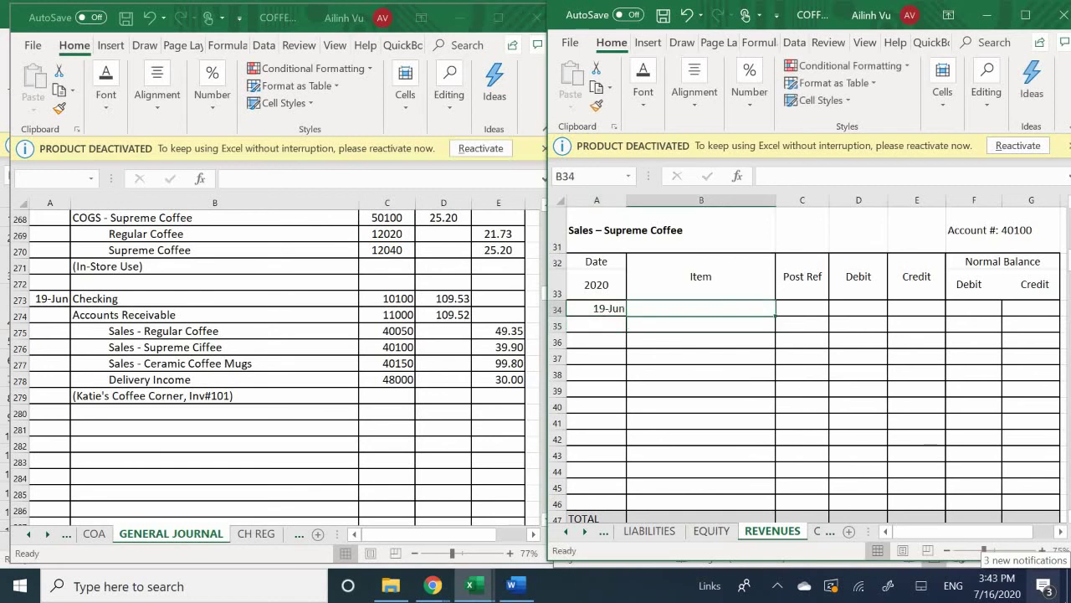
pyautogui.press('Right')
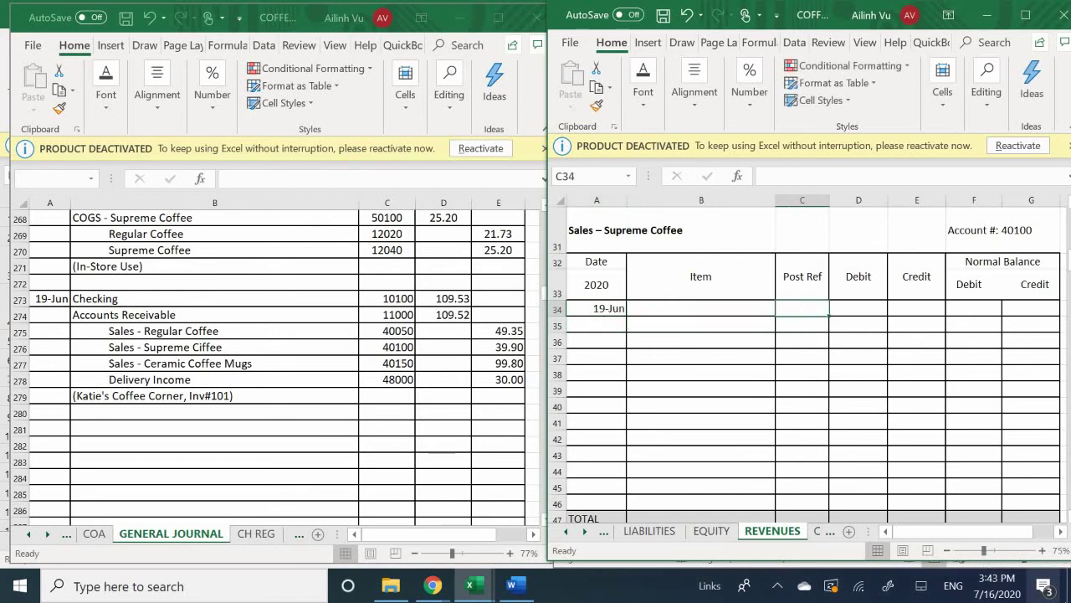
pyautogui.write('GJ')
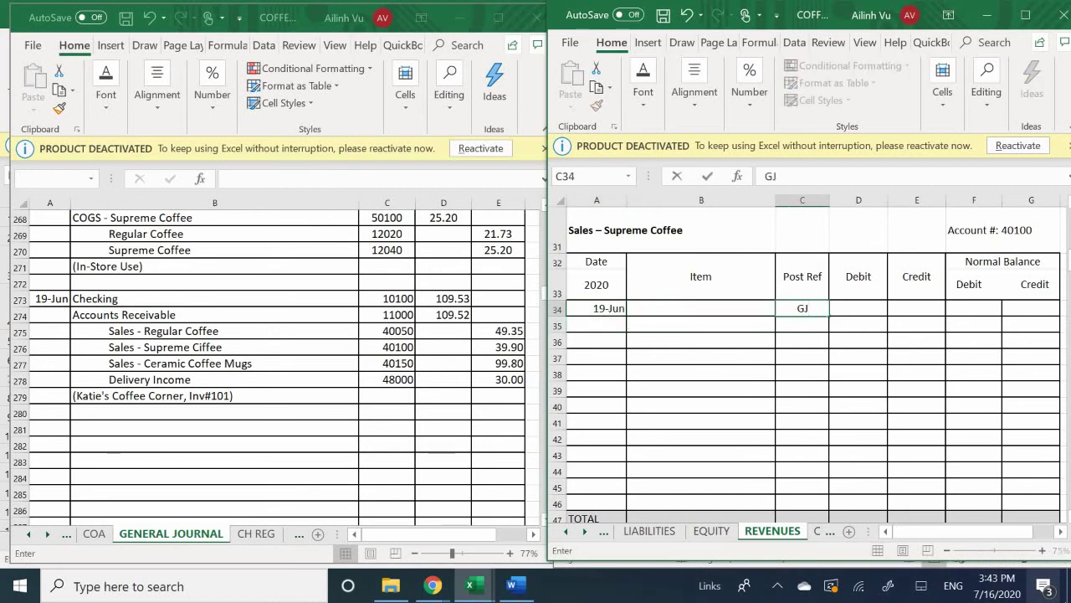
pyautogui.write('7')
pyautogui.press('Tab')
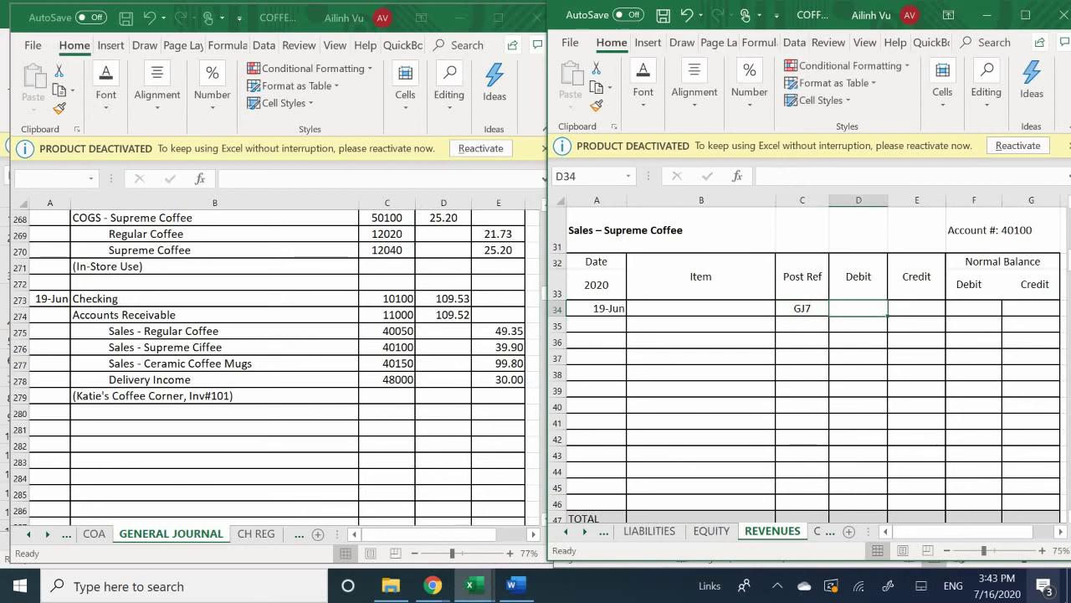
pyautogui.press('Tab')
pyautogui.write('39')
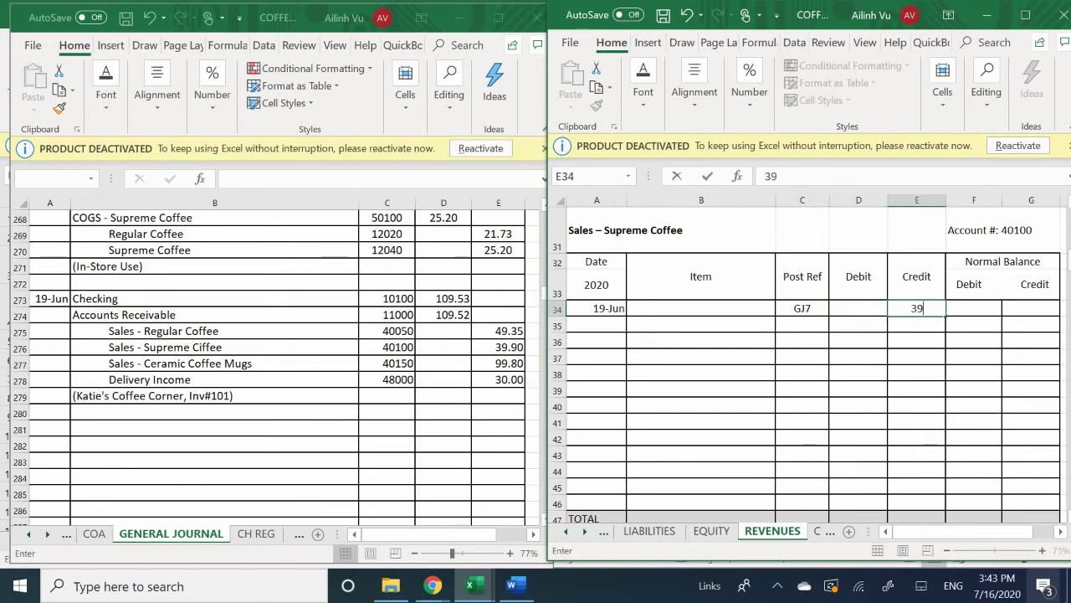
pyautogui.write('.90')
pyautogui.press('Return')
# Step: Enter the formula =E34 in cell G34 as the credit balance of the Sales – Supreme Coffee account
pyautogui.press('Right')
pyautogui.press('Right')
pyautogui.press('Up')
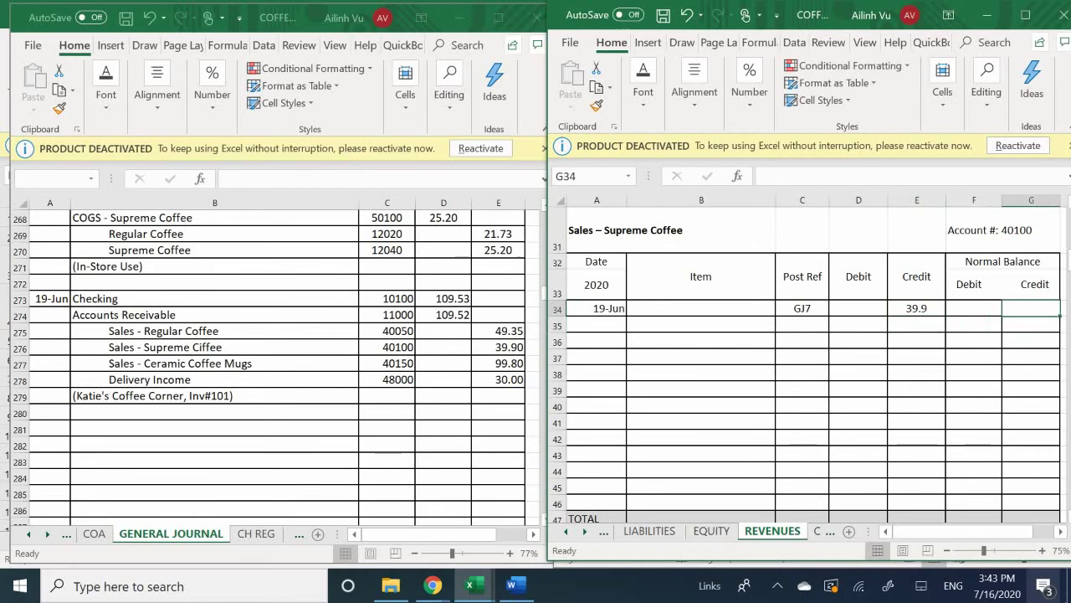
pyautogui.write('=E34')
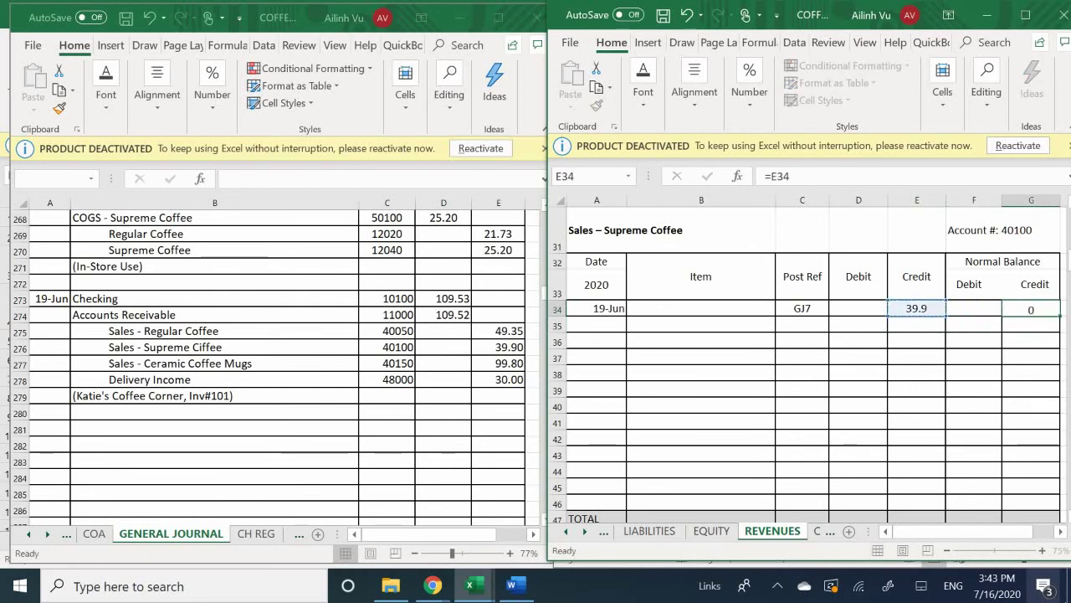
pyautogui.press('Return')
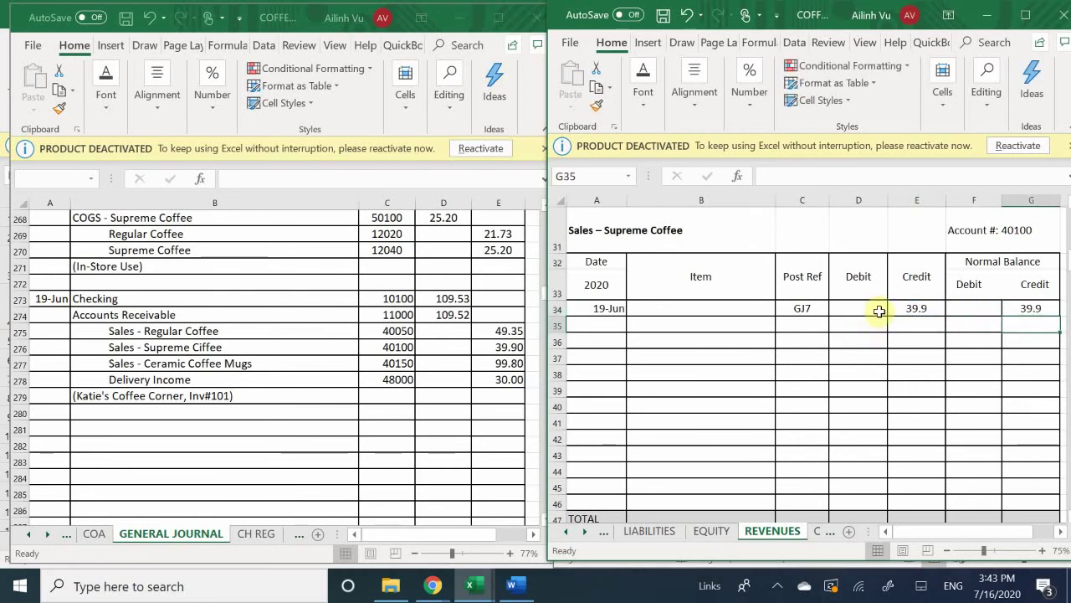
# Step: Apply the comma number style to the debit, credit and balance cells D34:G46 of the Sales – Supreme Coffee account
pyautogui.moveTo(869, 315); pyautogui.dragTo(1036, 499)
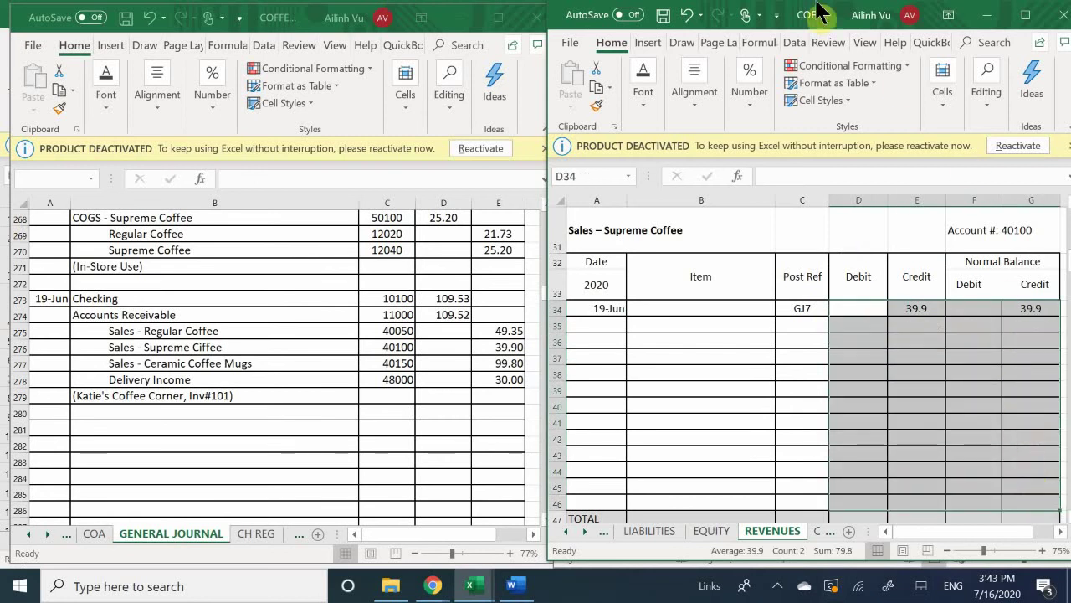
pyautogui.click(745, 106)
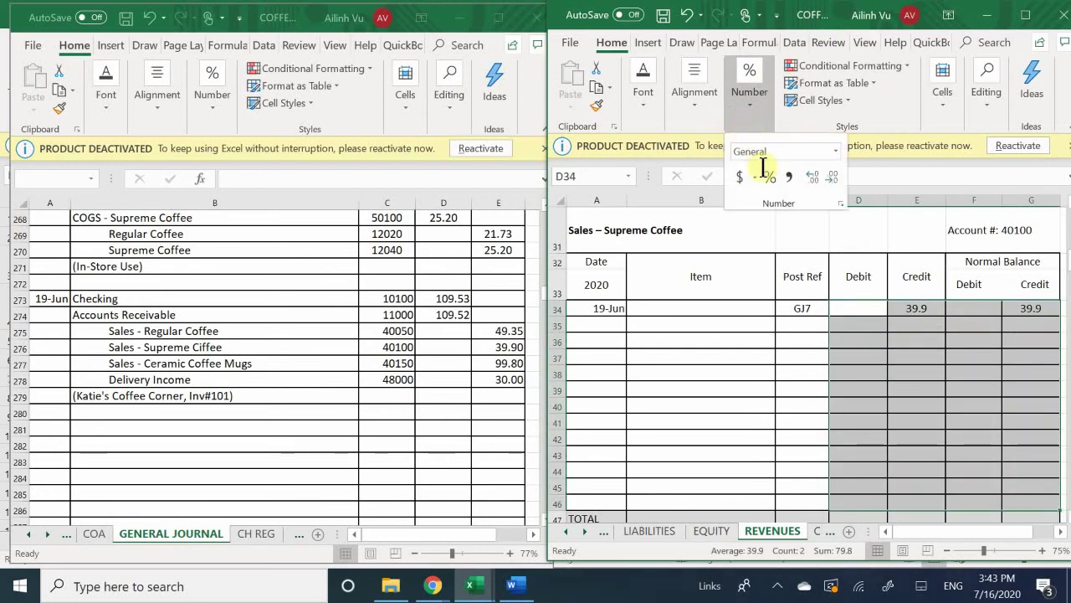
pyautogui.click(790, 177)
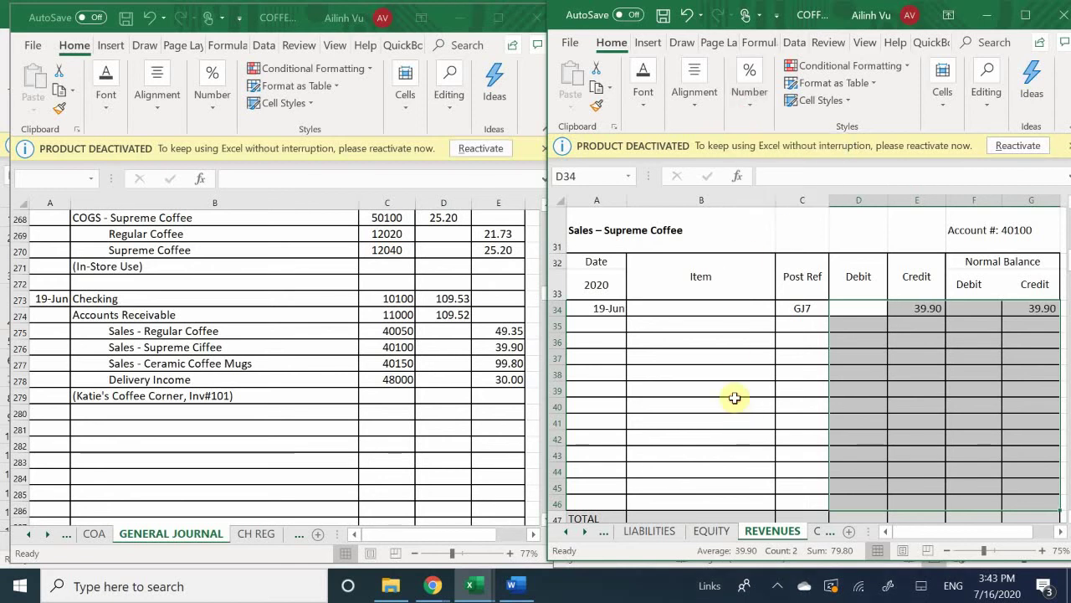
# Step: Enter the date 6/19 in cell A55 of the Sales – Ceramic Coffee Mugs account
pyautogui.scroll(-1, 735, 398)
pyautogui.scroll(-6, 735, 398)
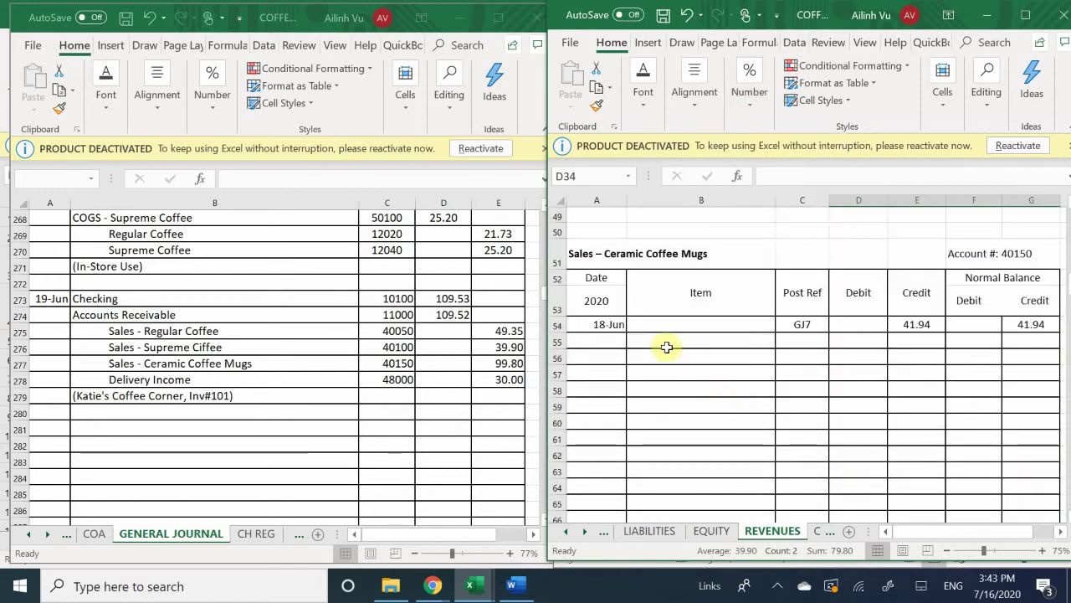
pyautogui.click(598, 342)
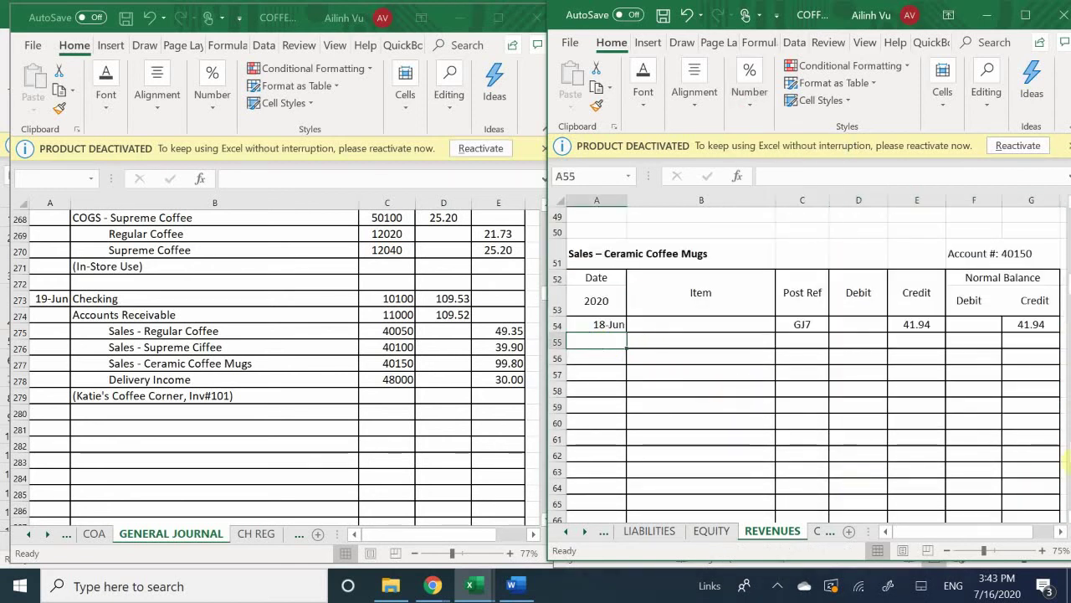
pyautogui.write('6/19')
pyautogui.press('Return')
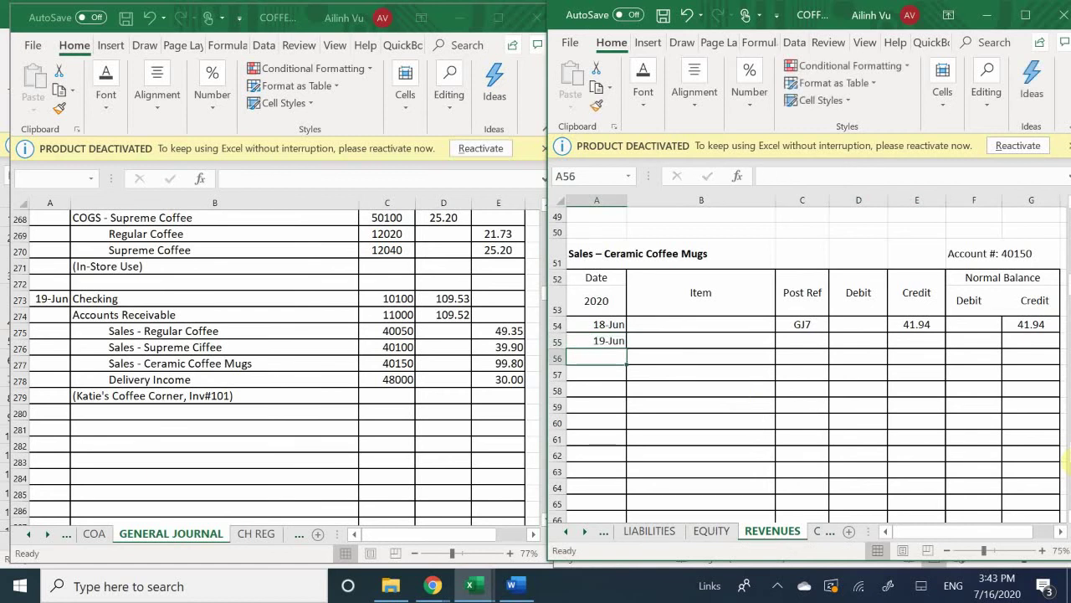
# Step: Enter the post reference GJ7 and a credit of 99.80 in row 55 of the Sales – Ceramic Coffee Mugs account
pyautogui.click(701, 340)
pyautogui.click(802, 341)
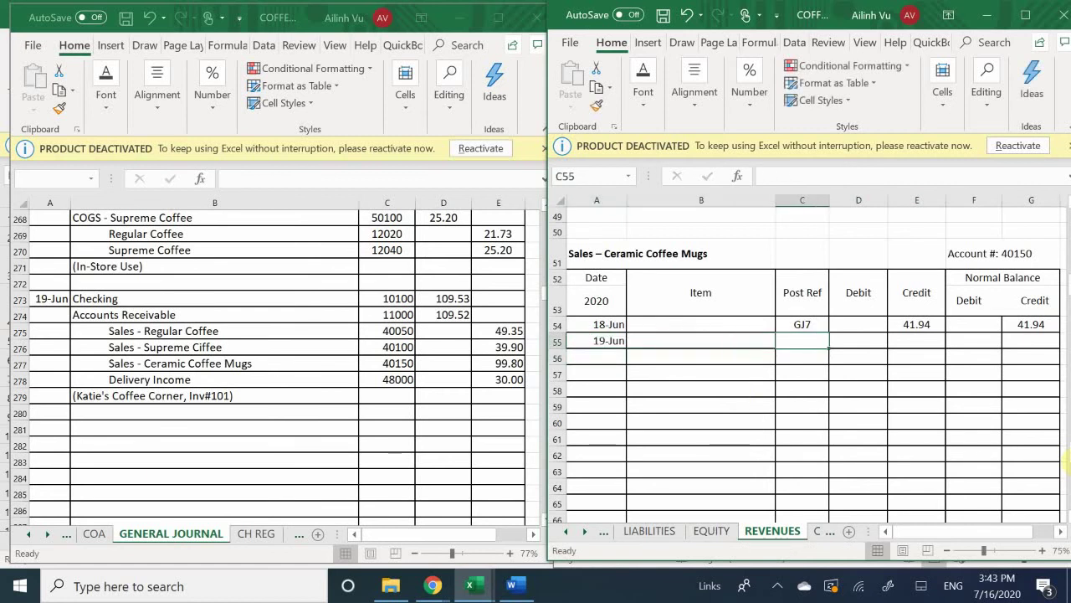
pyautogui.write('GJ7')
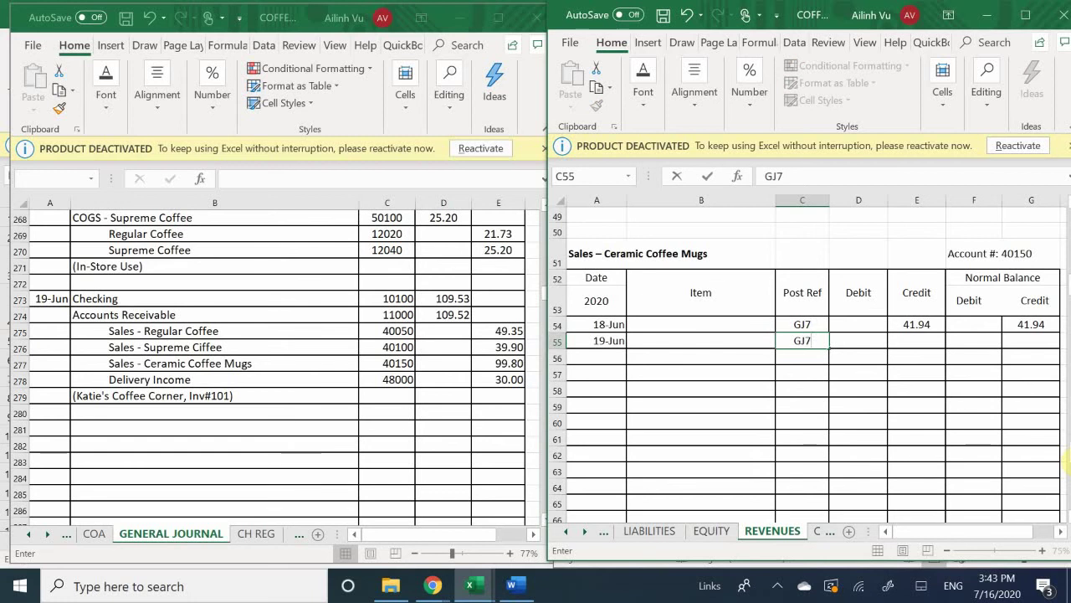
pyautogui.press('Tab')
pyautogui.press('Tab')
pyautogui.write('39')
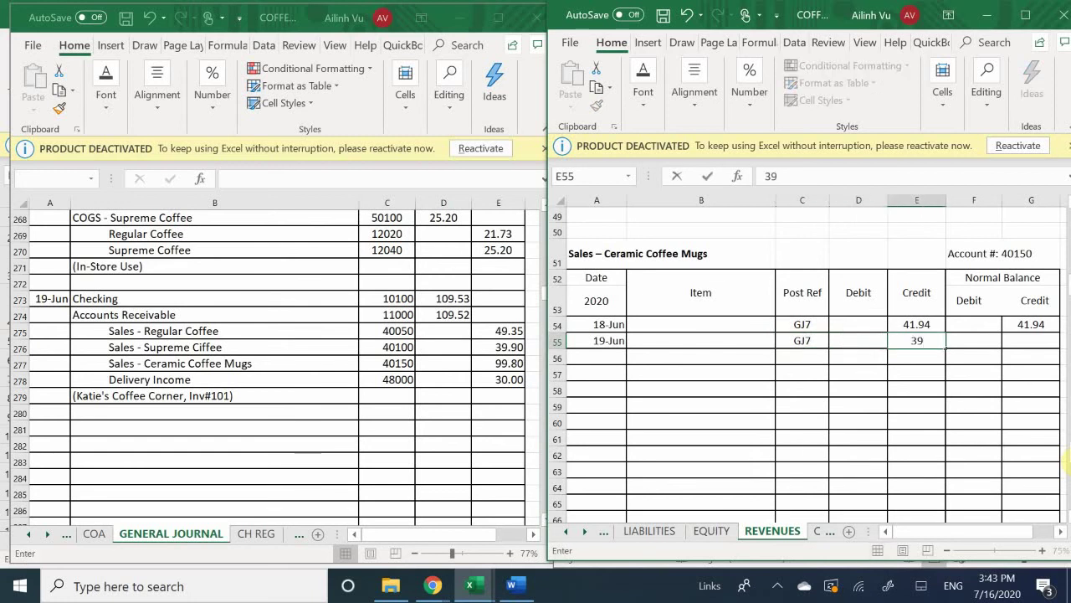
pyautogui.press('BackSpace')
pyautogui.write('99.80')
pyautogui.press('Return')
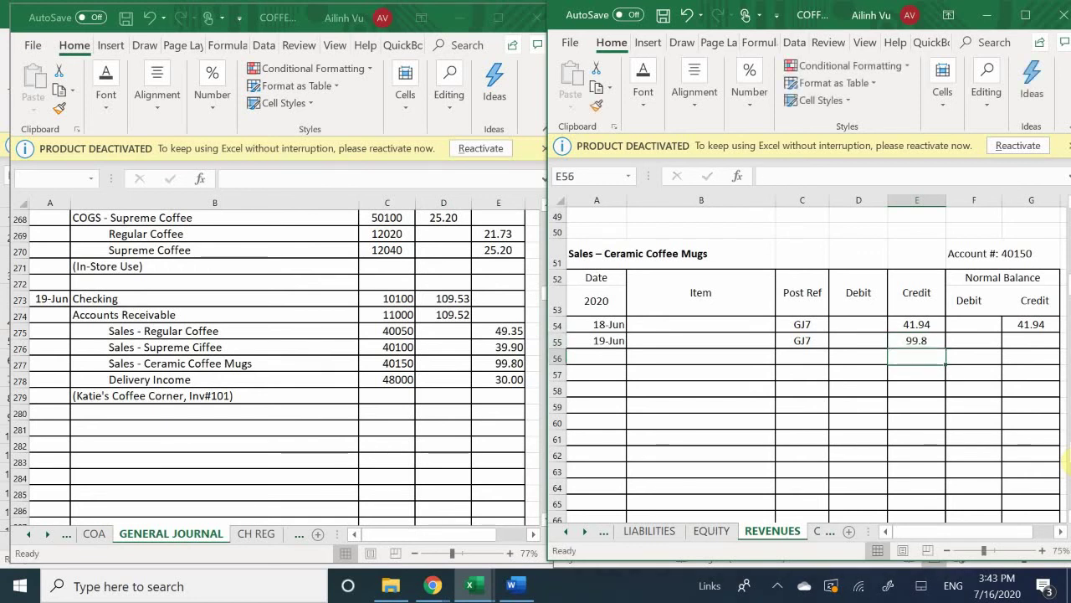
# Step: Enter the formula =G54+E55-D55 in cell G55 as the running credit balance of the Sales – Ceramic Coffee Mugs account
pyautogui.press('Right')
pyautogui.press('Right')
pyautogui.press('Right')
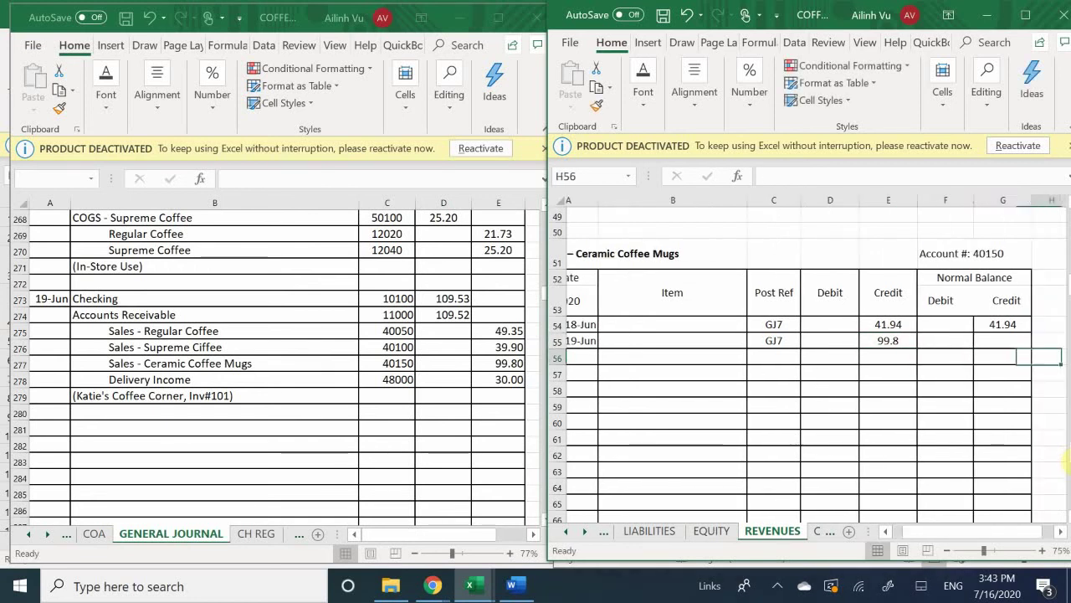
pyautogui.press('Left')
pyautogui.press('Up')
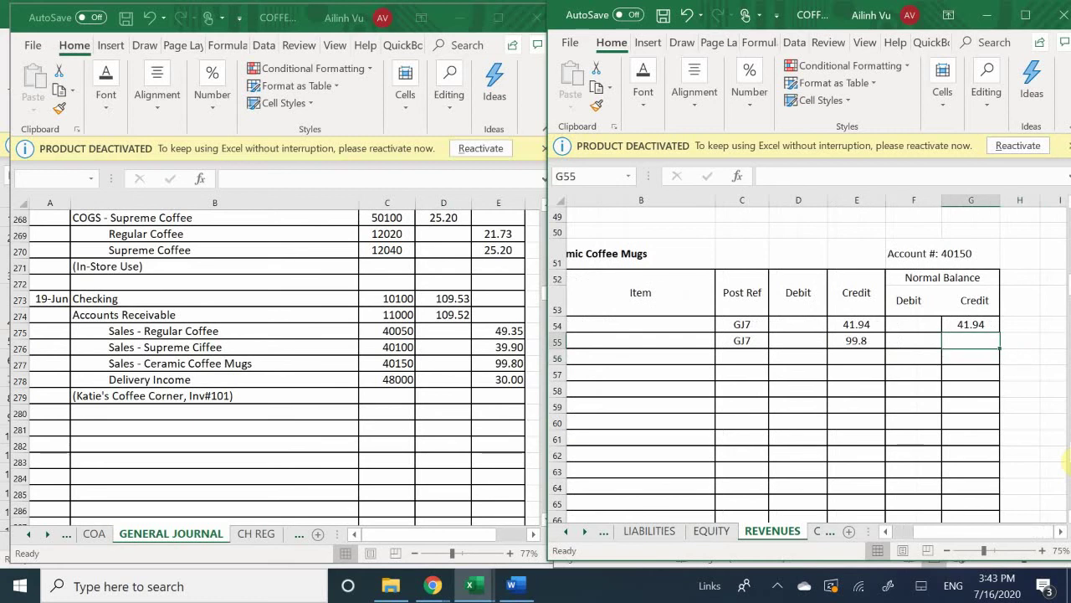
pyautogui.write('=')
pyautogui.press('Up')
pyautogui.write('+')
pyautogui.press('Left')
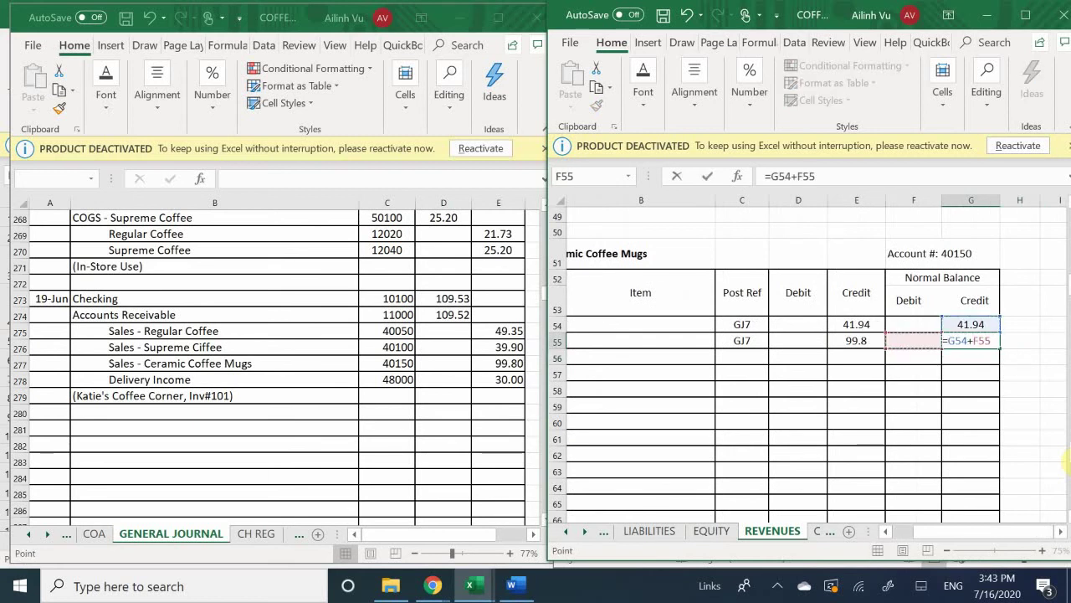
pyautogui.press('Left')
pyautogui.write('-')
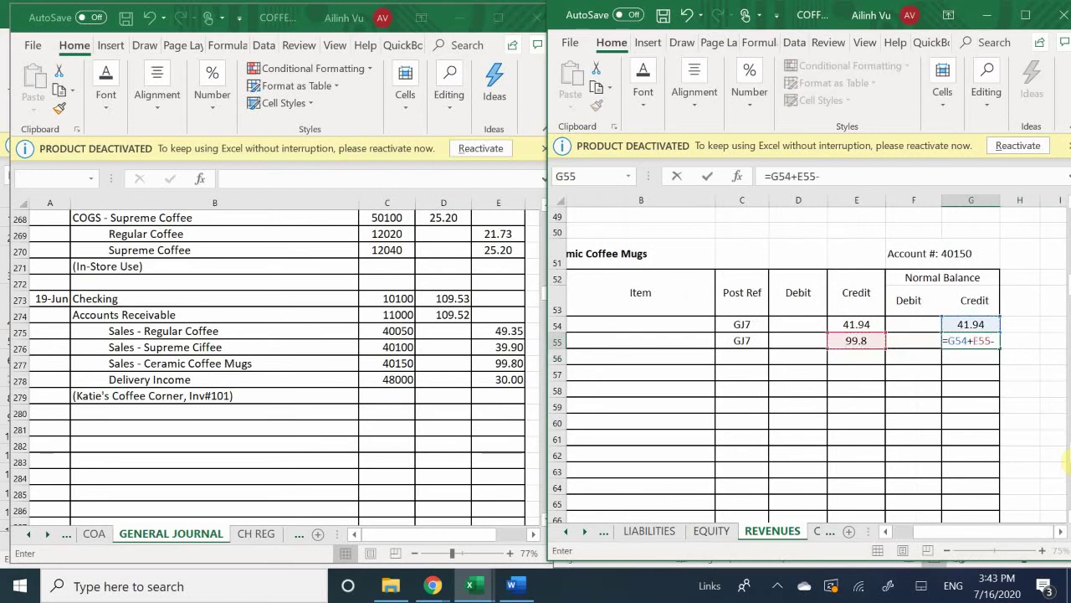
pyautogui.press('Left')
pyautogui.press('Left')
pyautogui.press('Left')
pyautogui.press('Return')
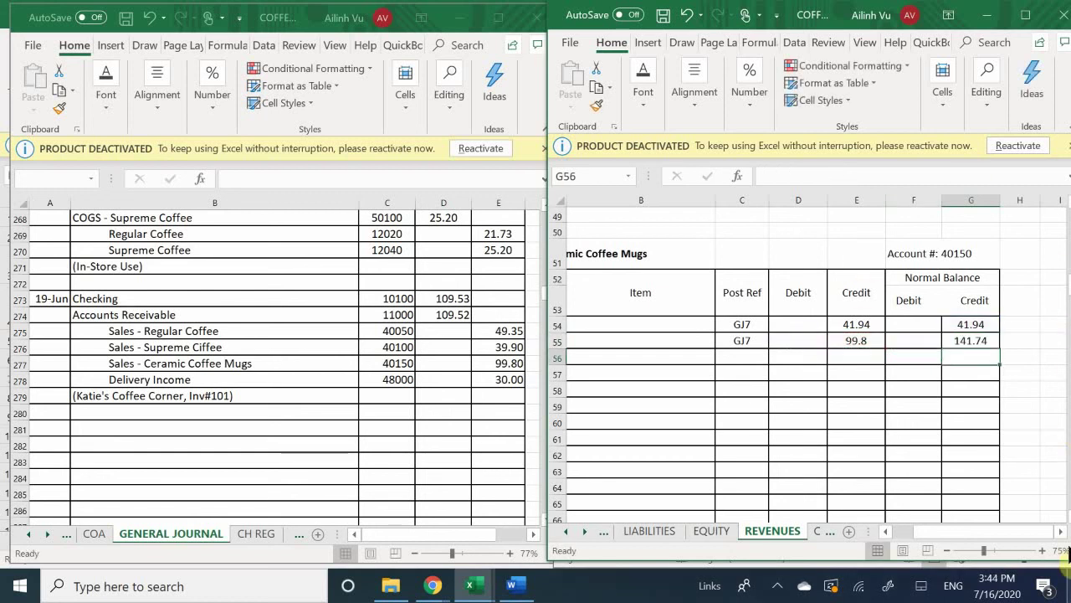
# Step: Fill the balance formula from G55 down to G70 in the Sales – Ceramic Coffee Mugs account
pyautogui.click(970, 343)
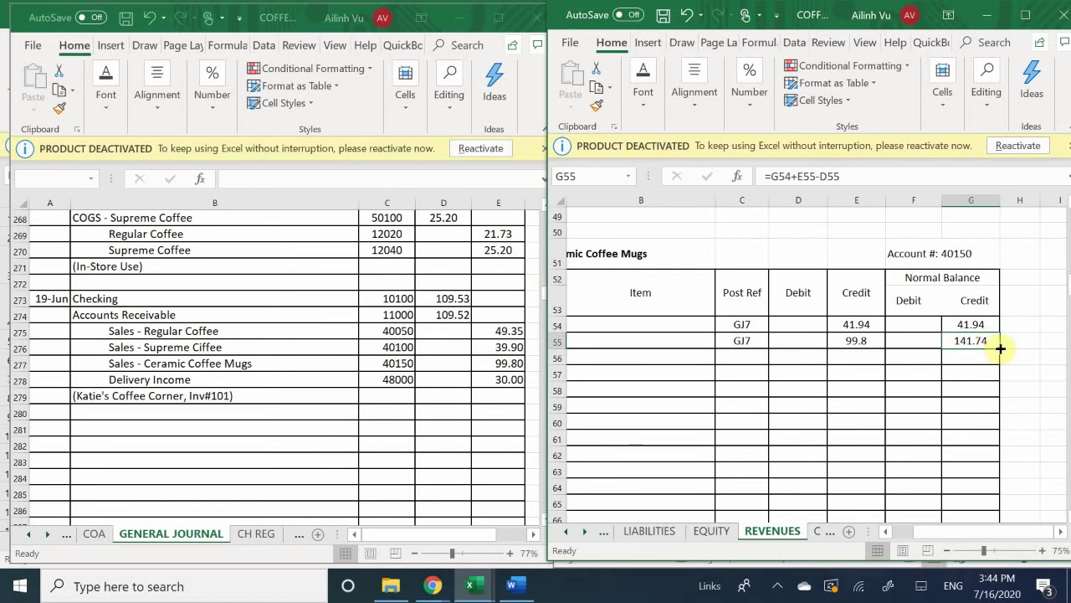
pyautogui.moveTo(1000, 347); pyautogui.dragTo(971, 450)
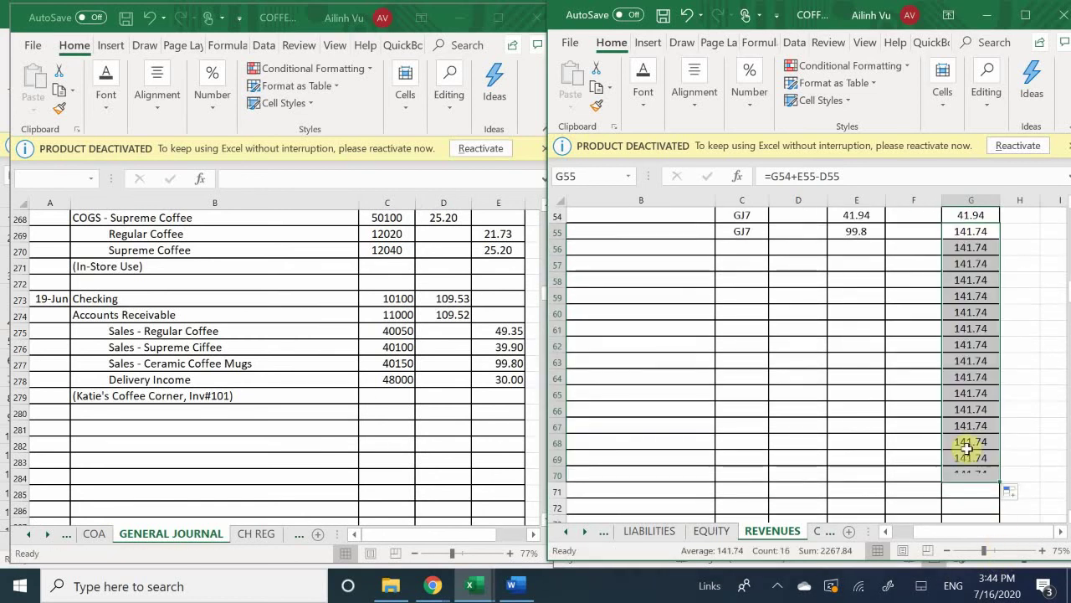
pyautogui.scroll(3, 887, 414)
pyautogui.scroll(-4, 887, 415)
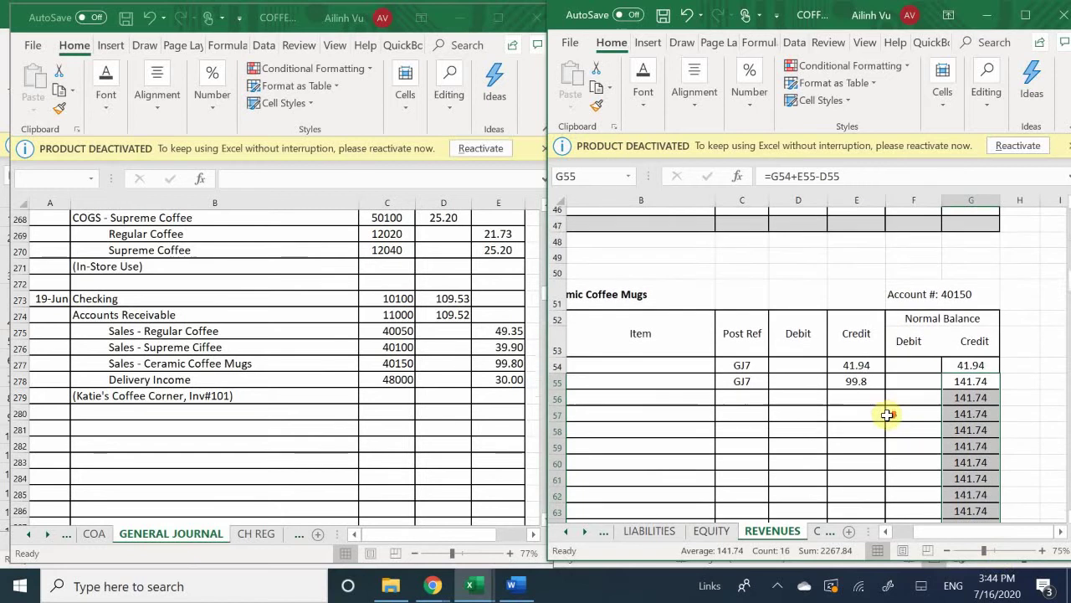
pyautogui.scroll(1, 887, 414)
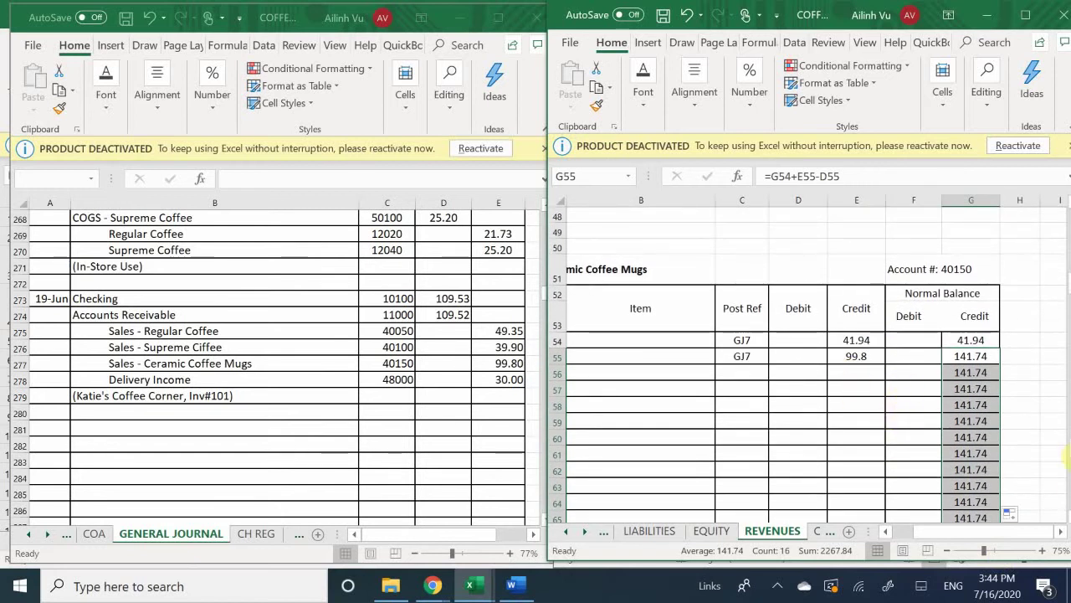
pyautogui.click(919, 384)
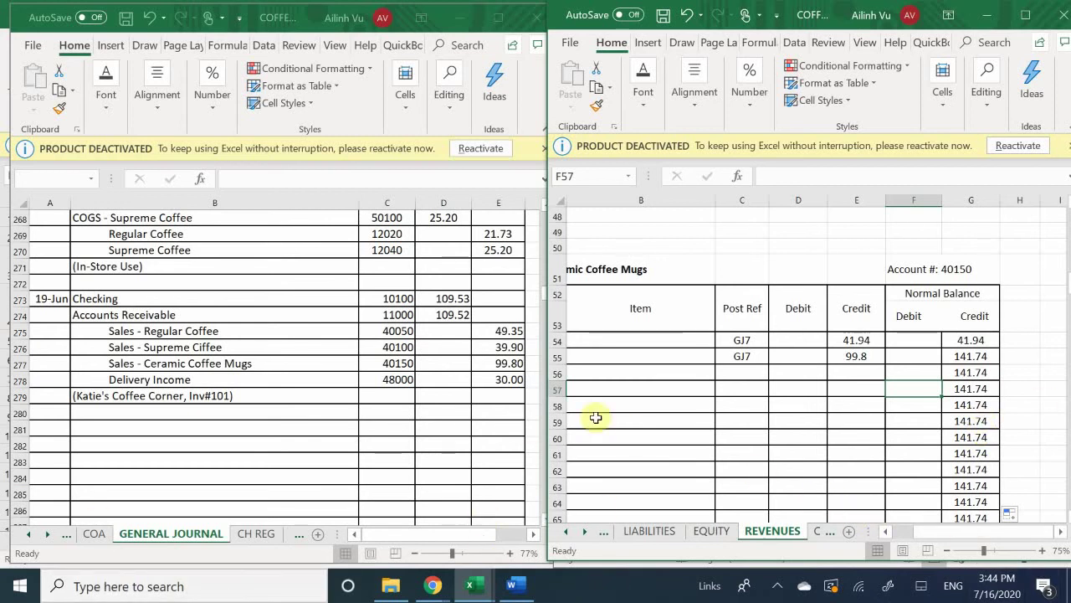
# Step: Enter the date 6/19 in cell A201 of the Delivery Income account on the REVENUES sheet
pyautogui.scroll(-3, 729, 421)
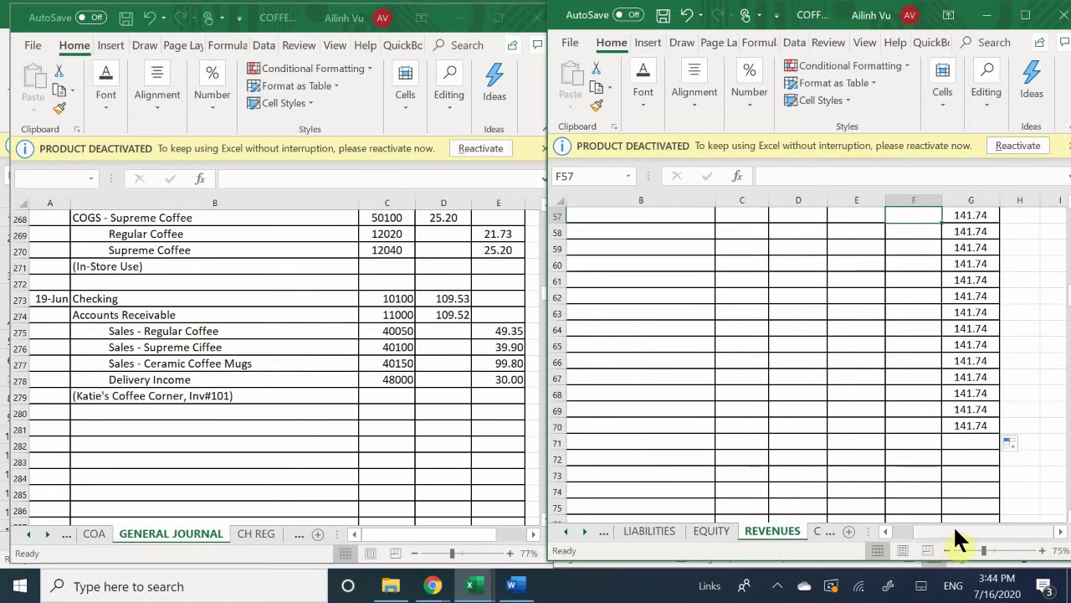
pyautogui.hscroll(-1, 802, 507)
pyautogui.scroll(-15, 628, 413)
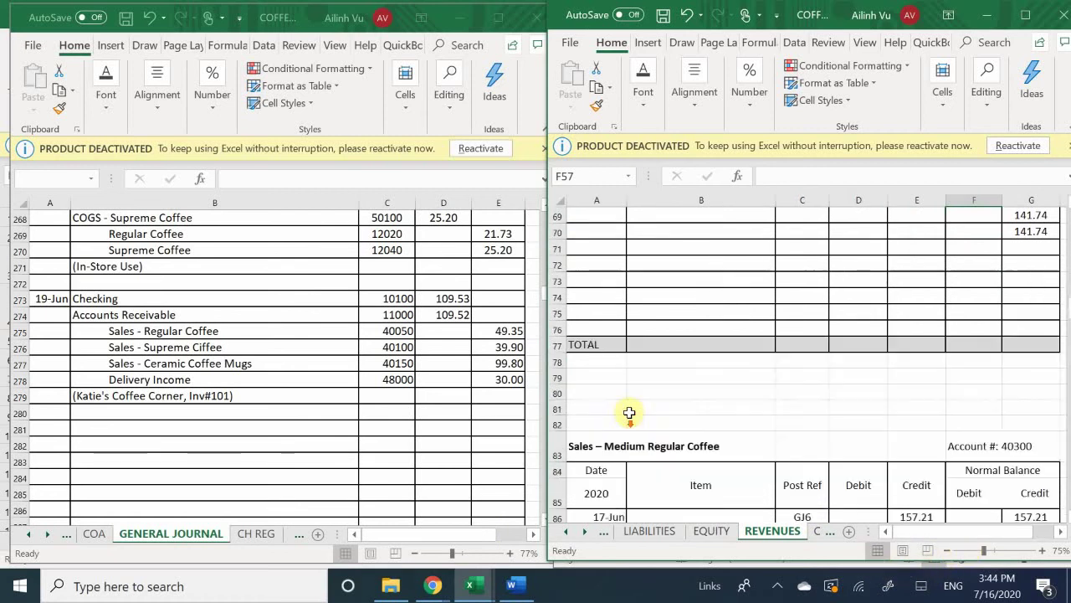
pyautogui.scroll(-20, 638, 406)
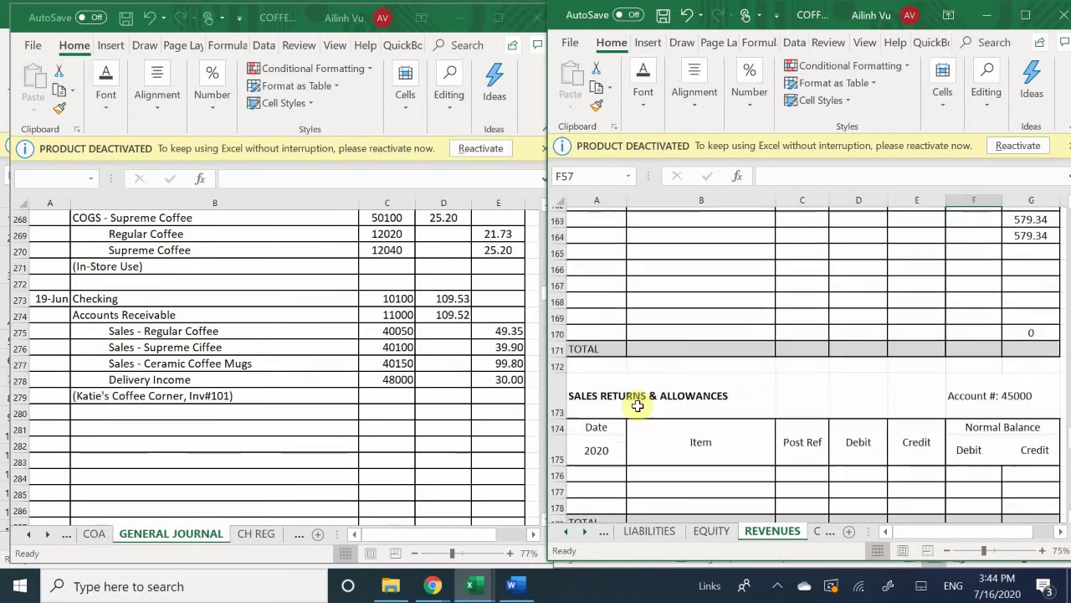
pyautogui.scroll(-16, 638, 406)
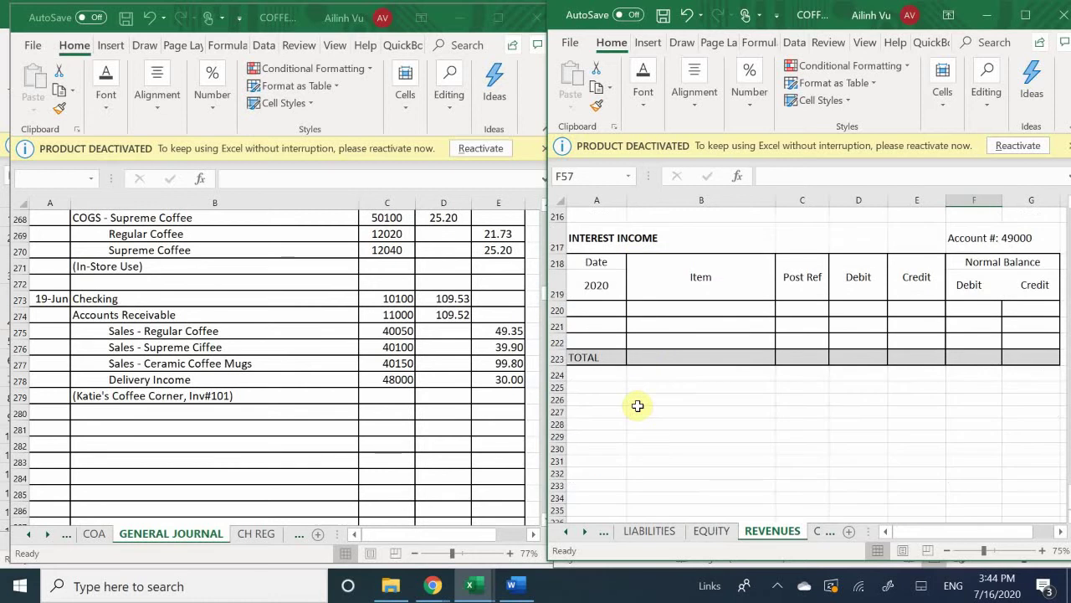
pyautogui.scroll(2, 638, 406)
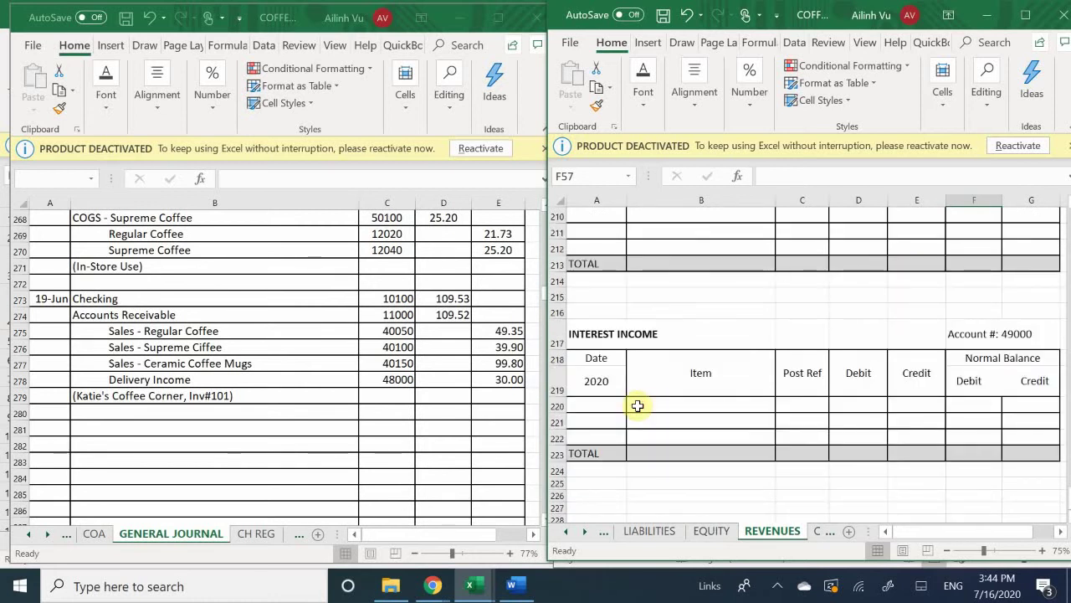
pyautogui.scroll(6, 637, 406)
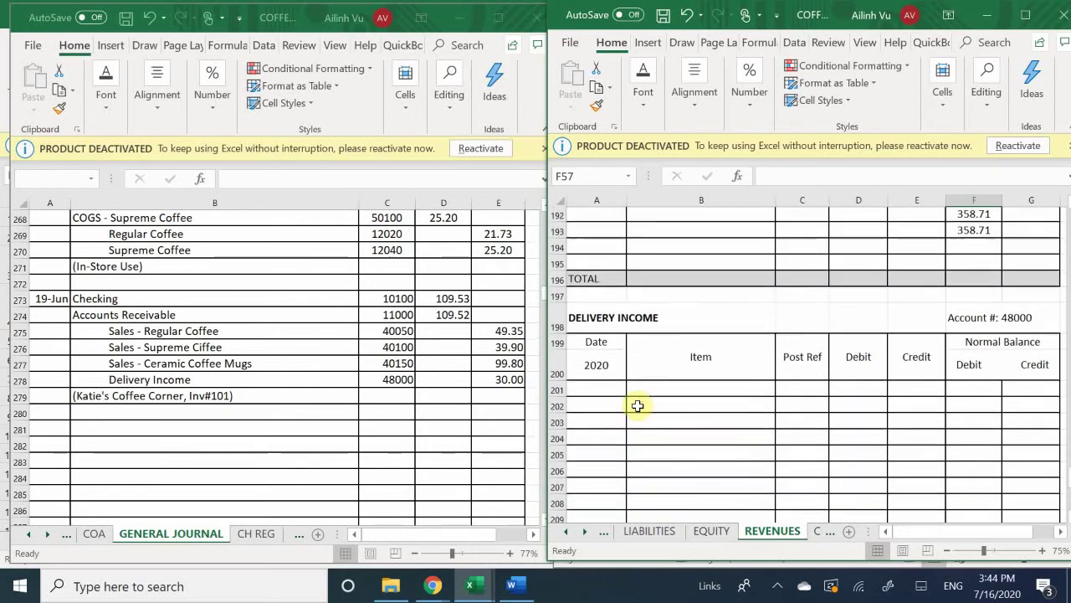
pyautogui.click(597, 389)
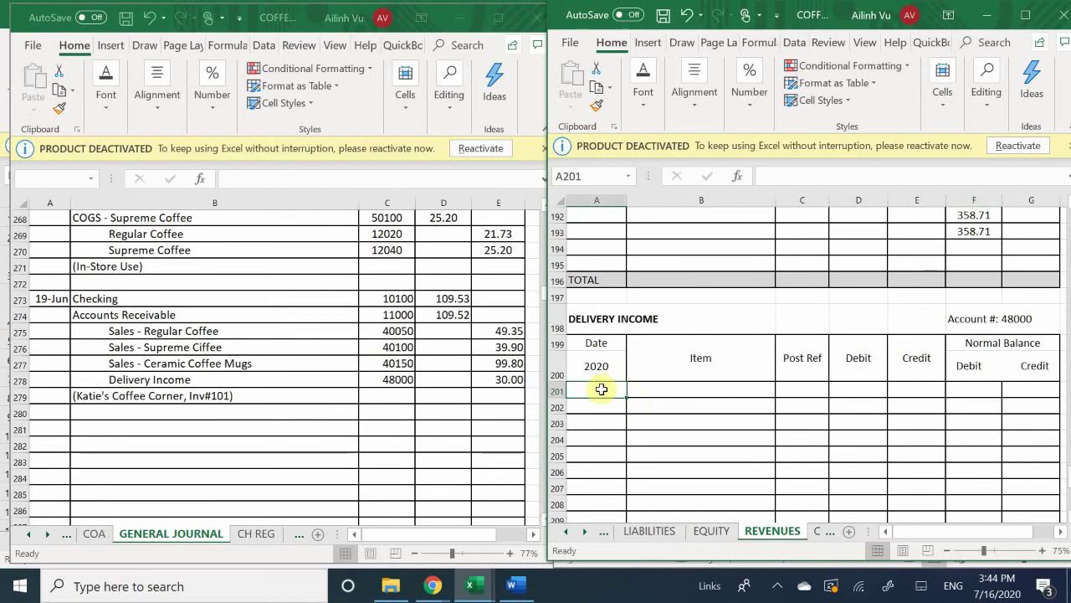
pyautogui.write('6')
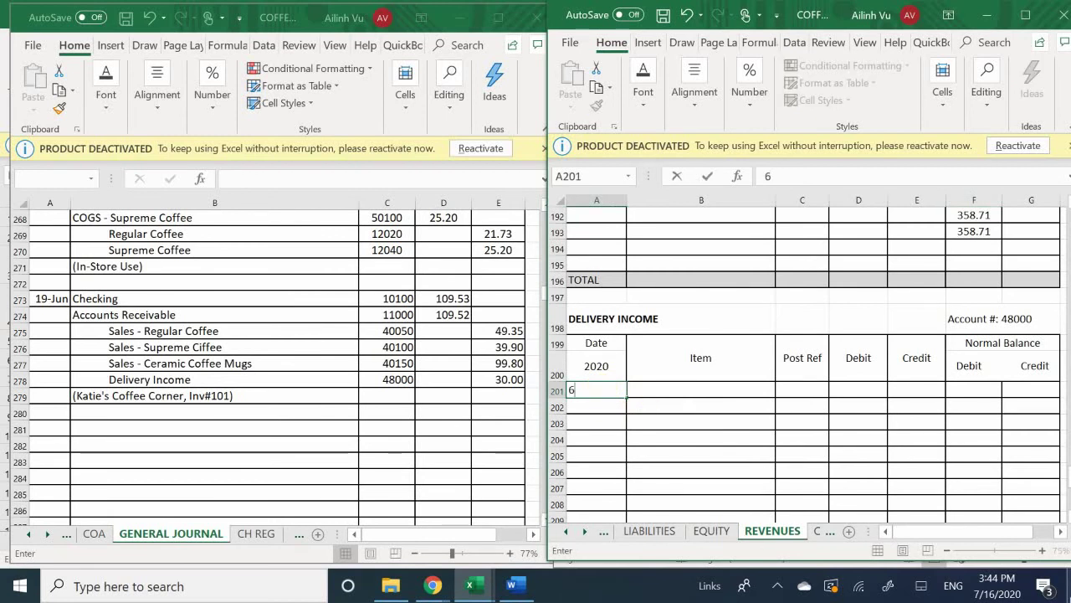
pyautogui.write('/19')
pyautogui.press('Tab')
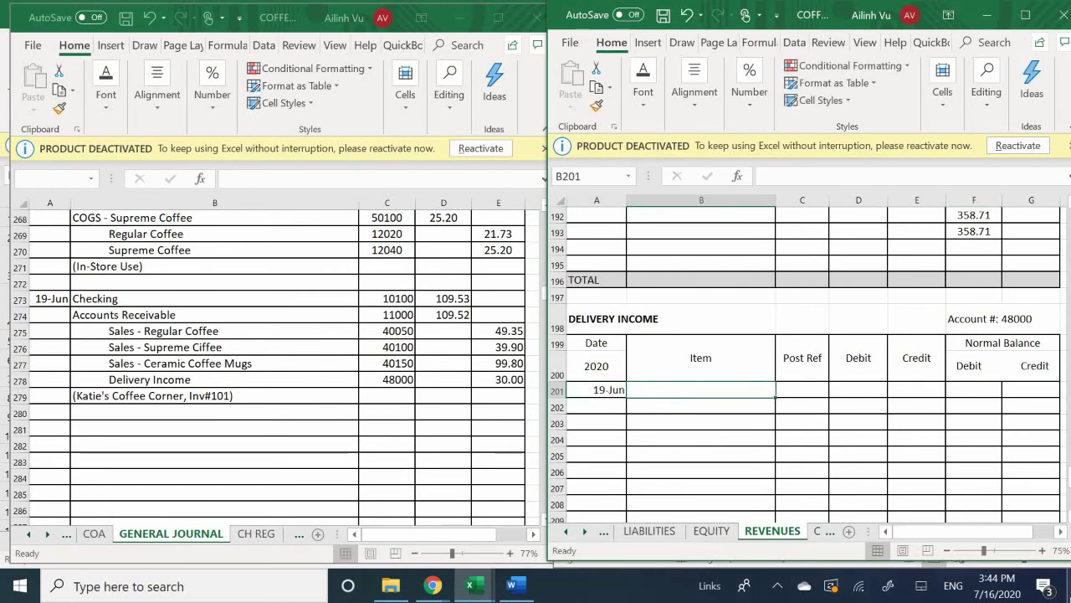
# Step: Enter the item INV#101, the post reference GJ7 and a credit of 30 in row 201 of the Delivery Income account
pyautogui.write('INV#')
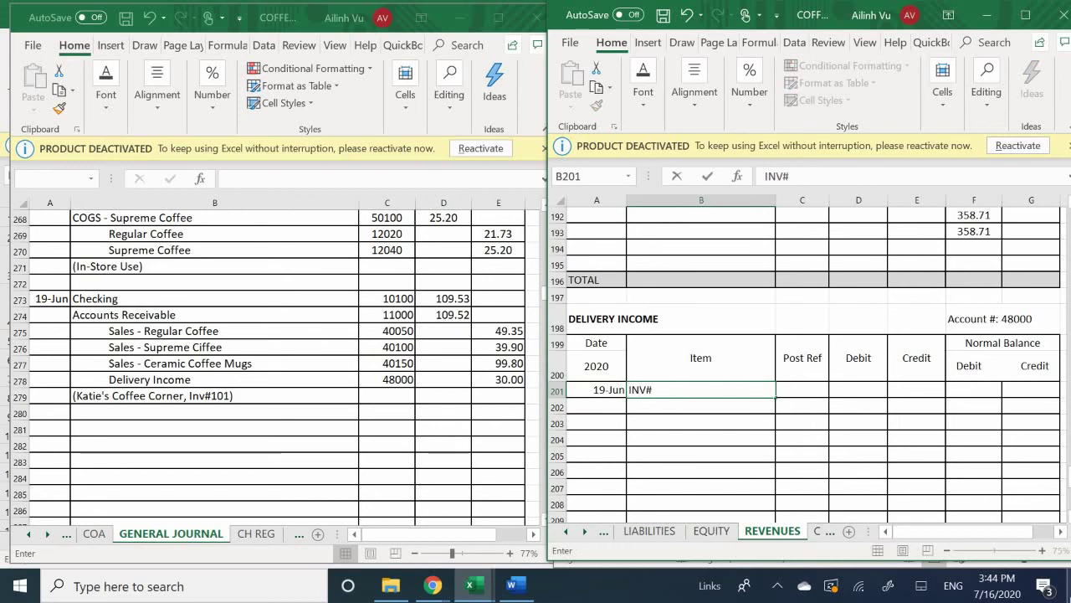
pyautogui.write('101')
pyautogui.press('Tab')
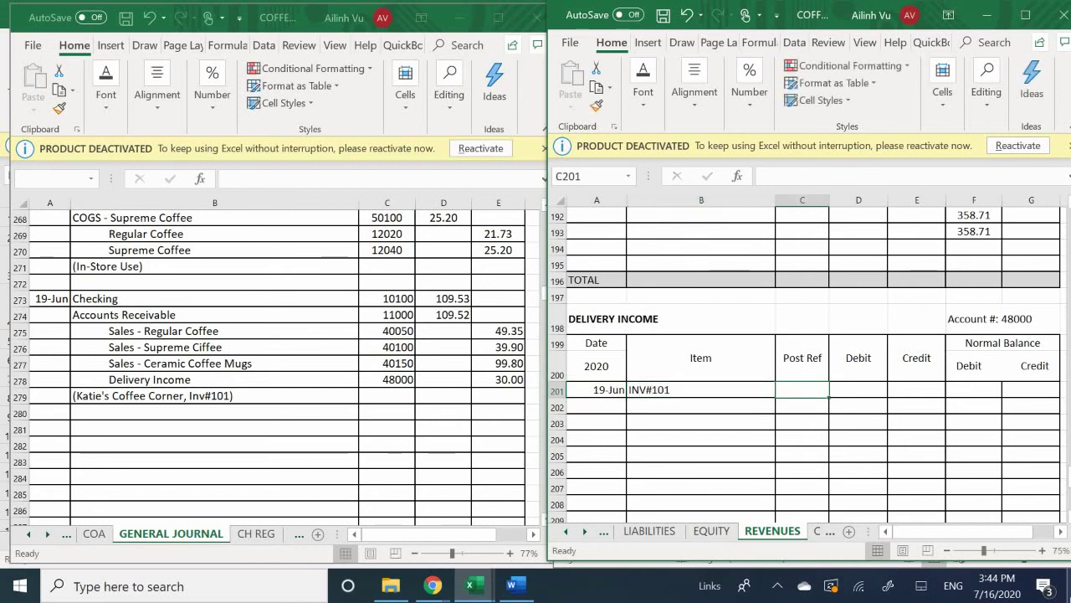
pyautogui.write('G')
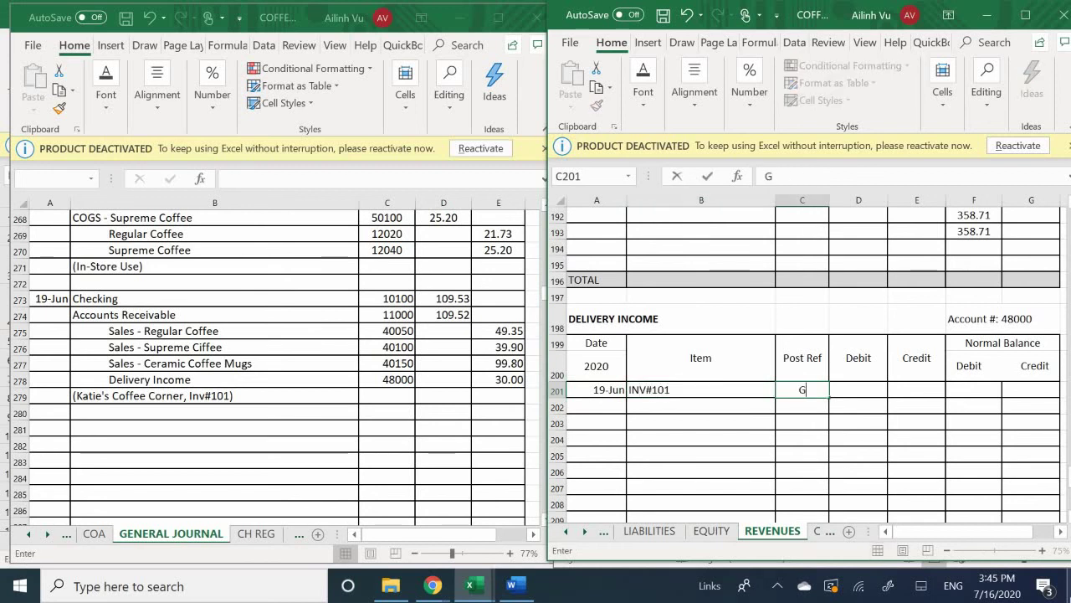
pyautogui.write('J7')
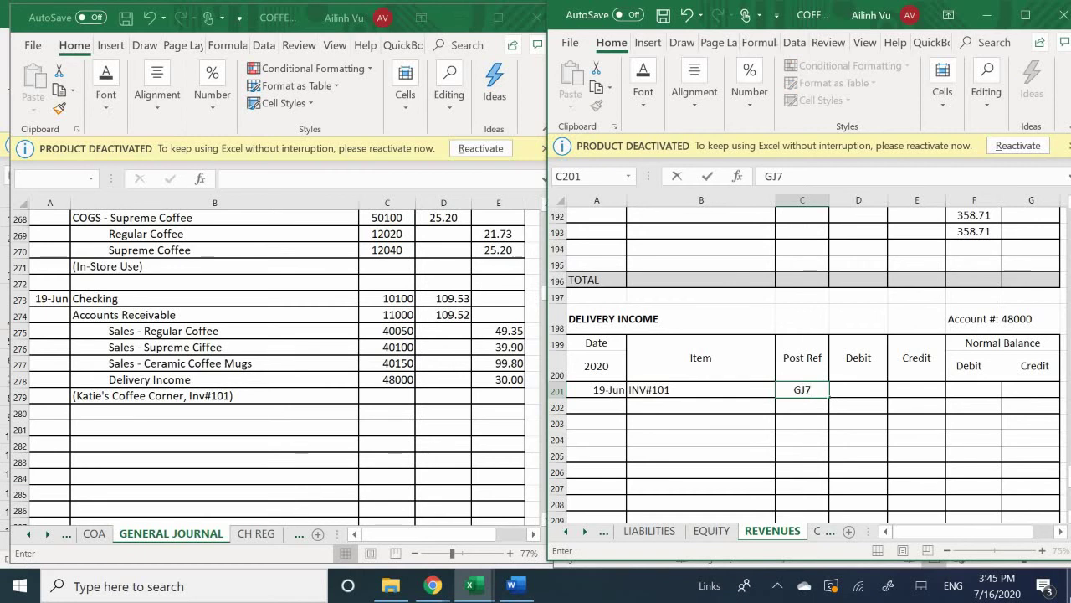
pyautogui.press('Tab')
pyautogui.press('Tab')
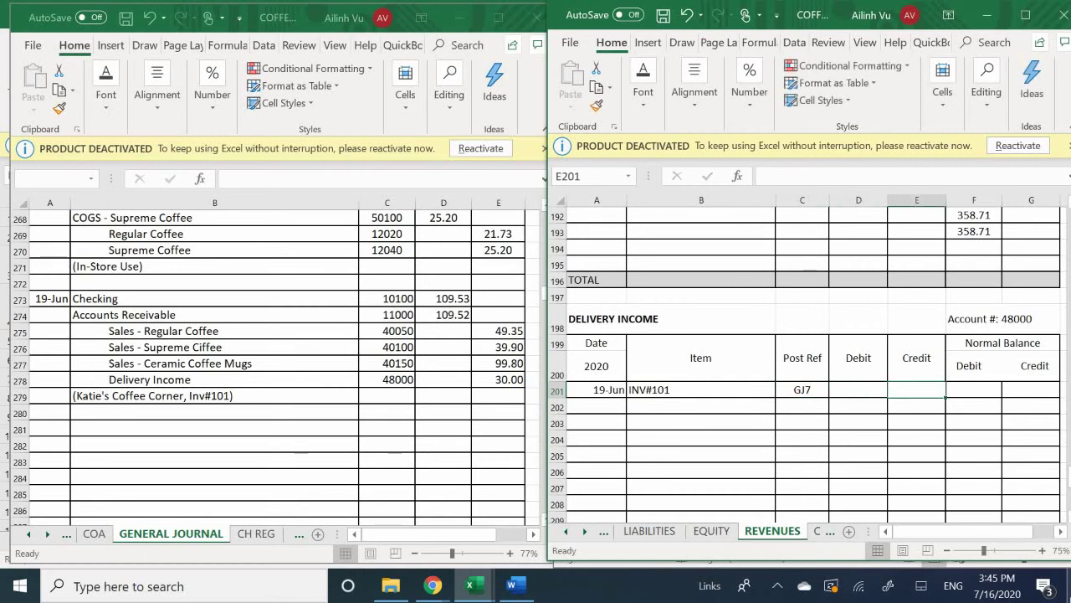
pyautogui.write('30')
pyautogui.press('Return')
# Step: Enter the formula =E201 in cell G201 as the credit balance of the Delivery Income account
pyautogui.press('Tab')
pyautogui.press('Tab')
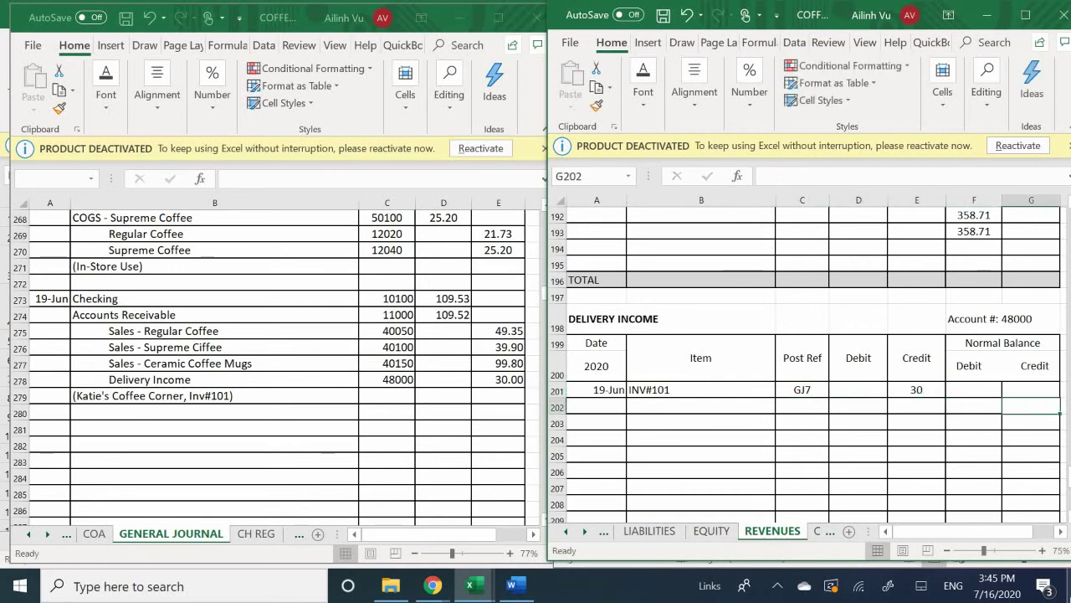
pyautogui.press('Up')
pyautogui.write('=')
pyautogui.press('Left')
pyautogui.press('Left')
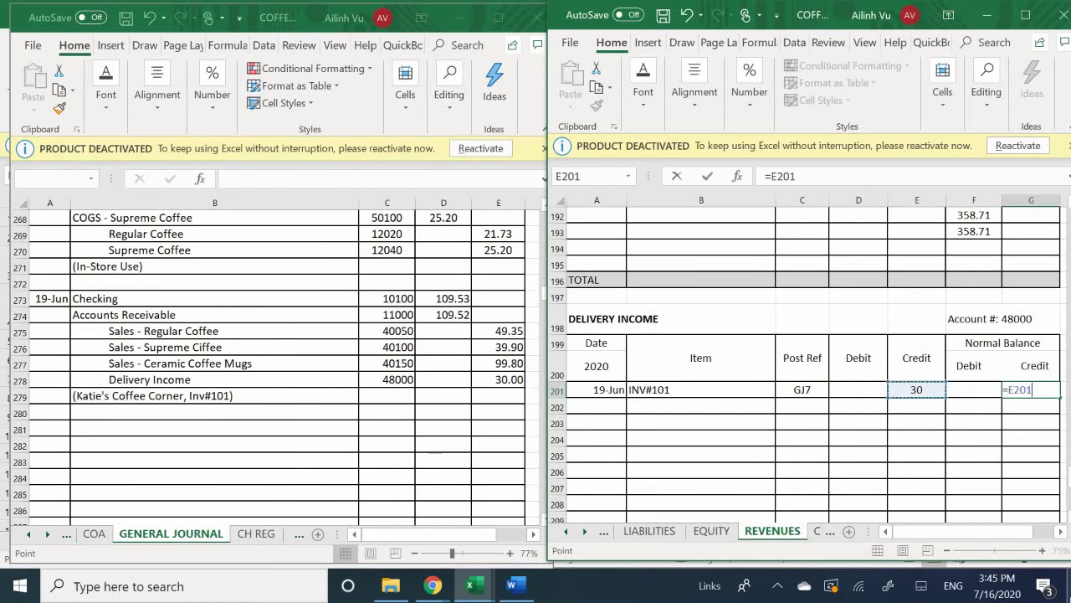
pyautogui.press('Return')
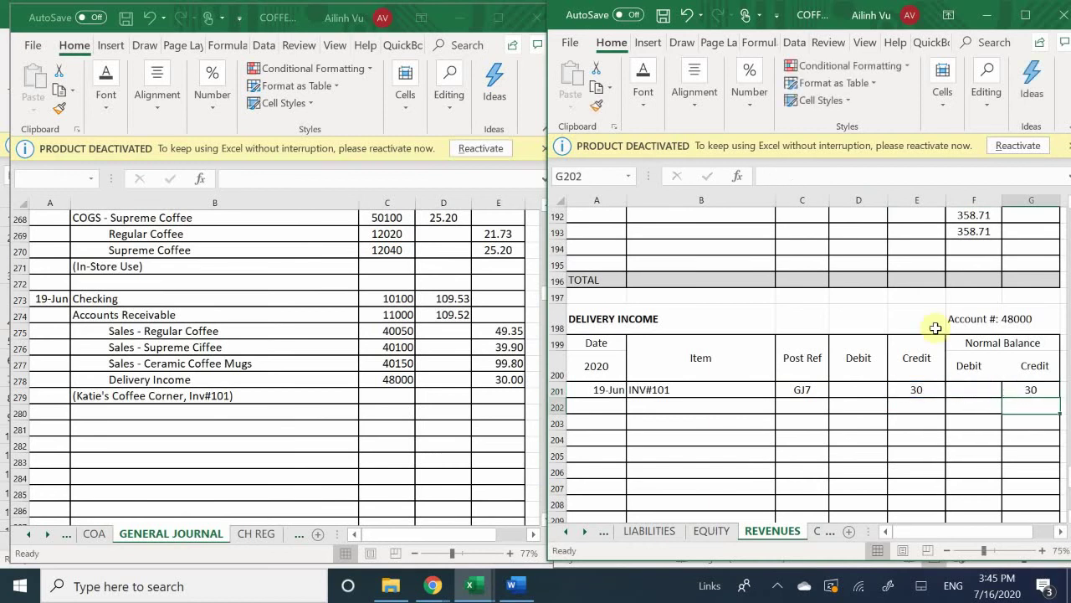
# Step: Apply the comma number format to the credit and balance cells from row 201 down in the Delivery Income account
pyautogui.moveTo(920, 391); pyautogui.dragTo(1016, 512)
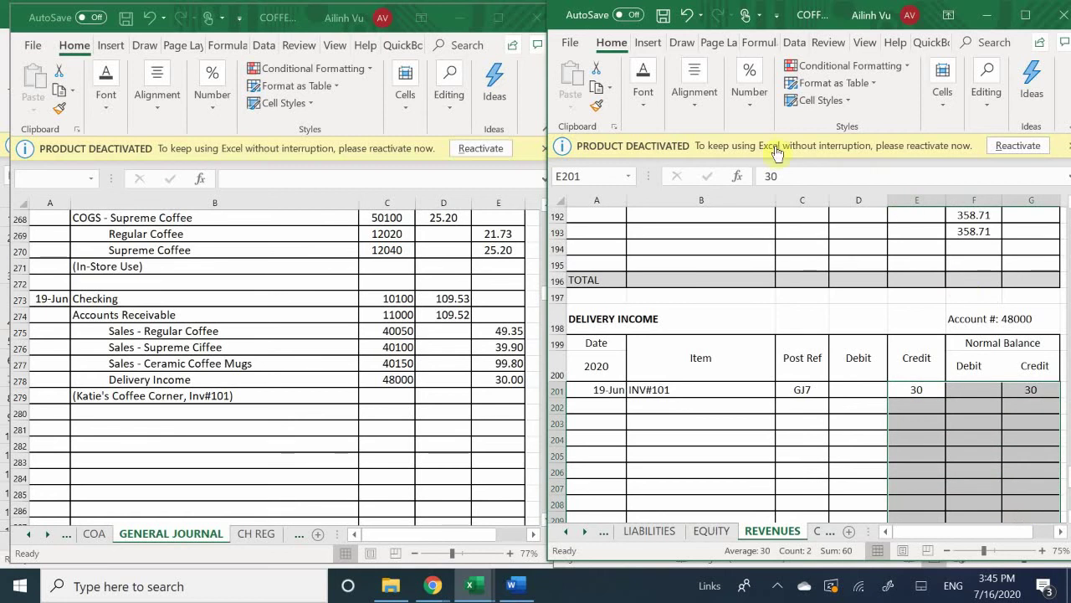
pyautogui.click(749, 109)
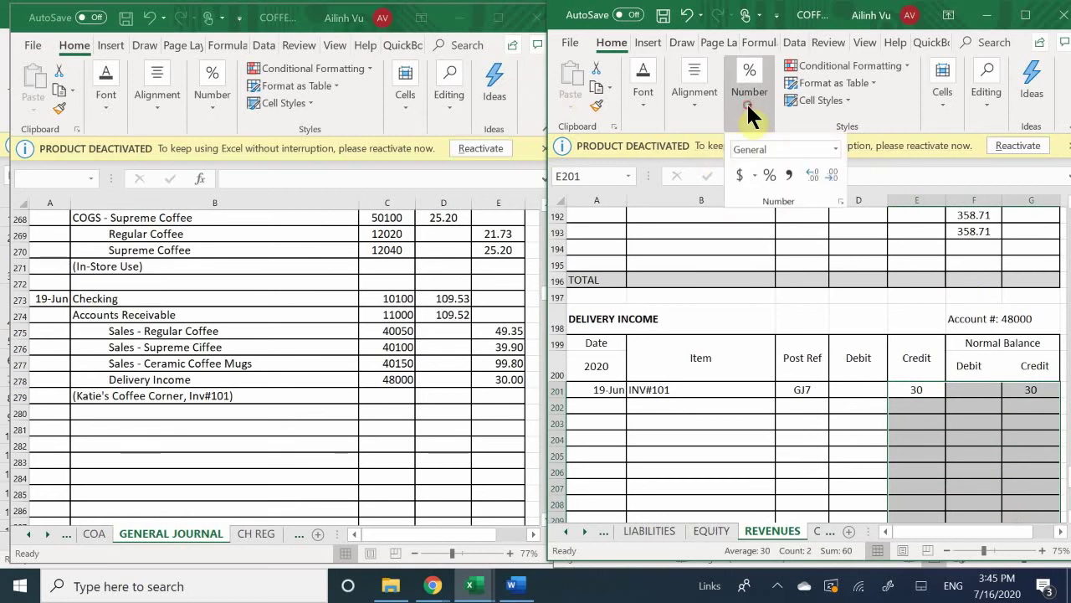
pyautogui.click(789, 177)
pyautogui.click(971, 418)
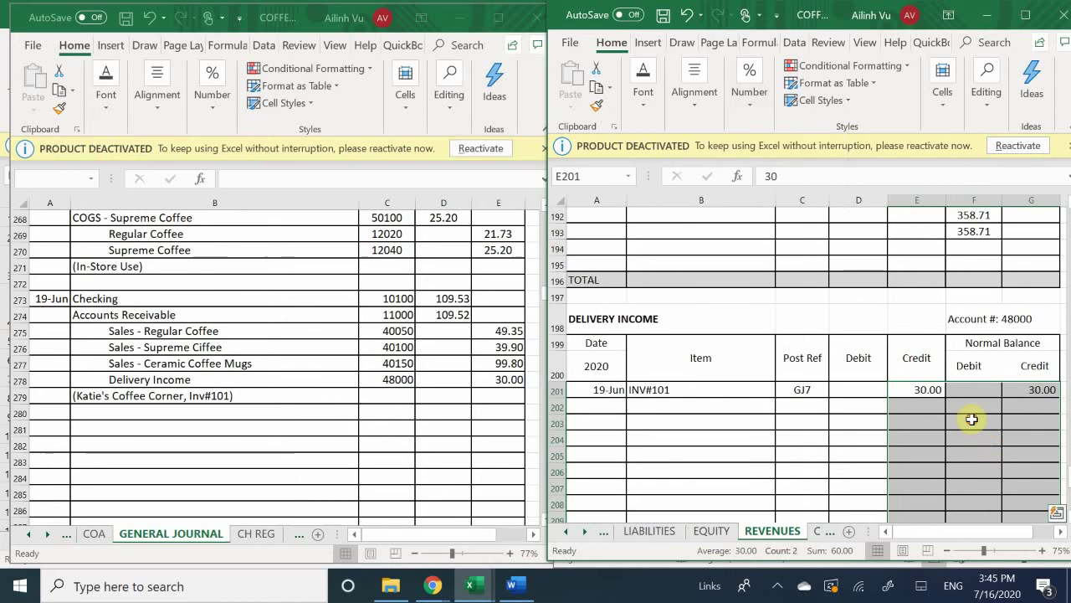
pyautogui.click(920, 423)
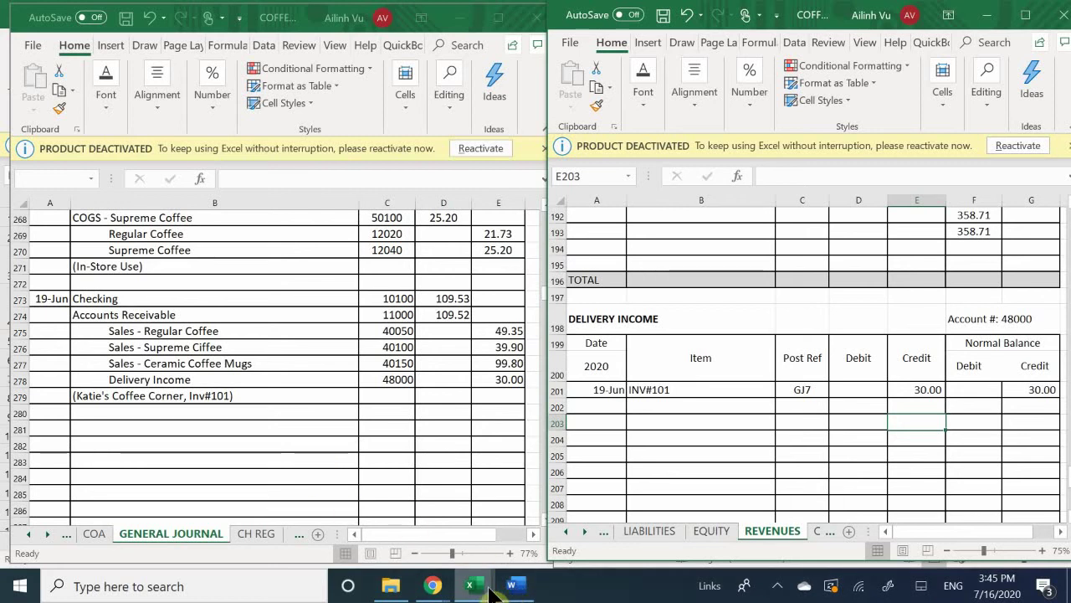
# Step: Switch to the COFFEE CAFE SUBSIDIARY LEDGER workbook and enter the date 6/19 in A15 of Katie's Coffee Corner's table on the CUSTOMERS sheet
pyautogui.moveTo(492, 592)
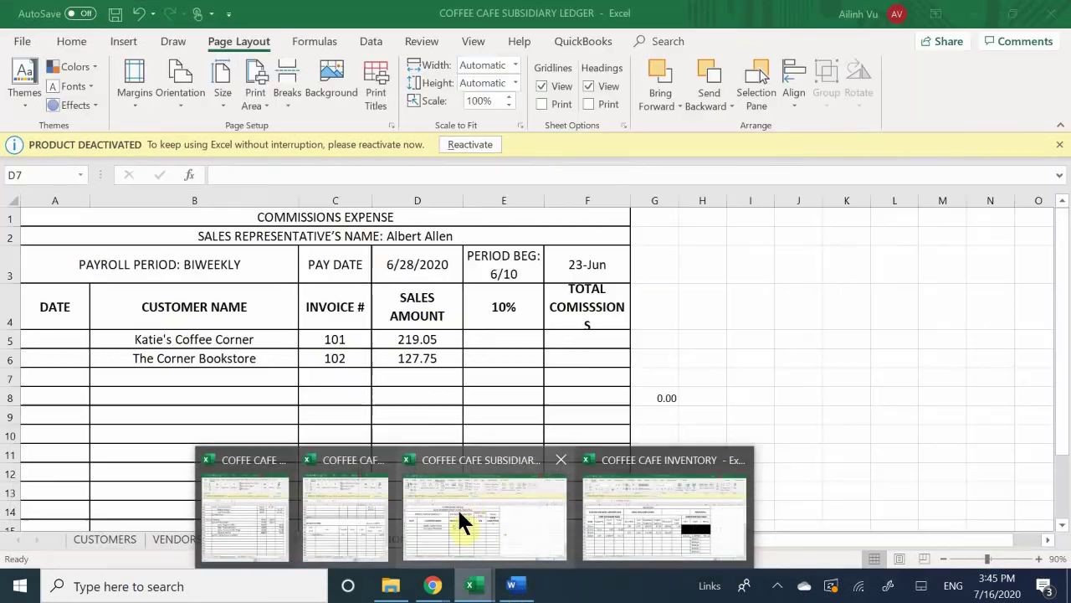
pyautogui.click(461, 513)
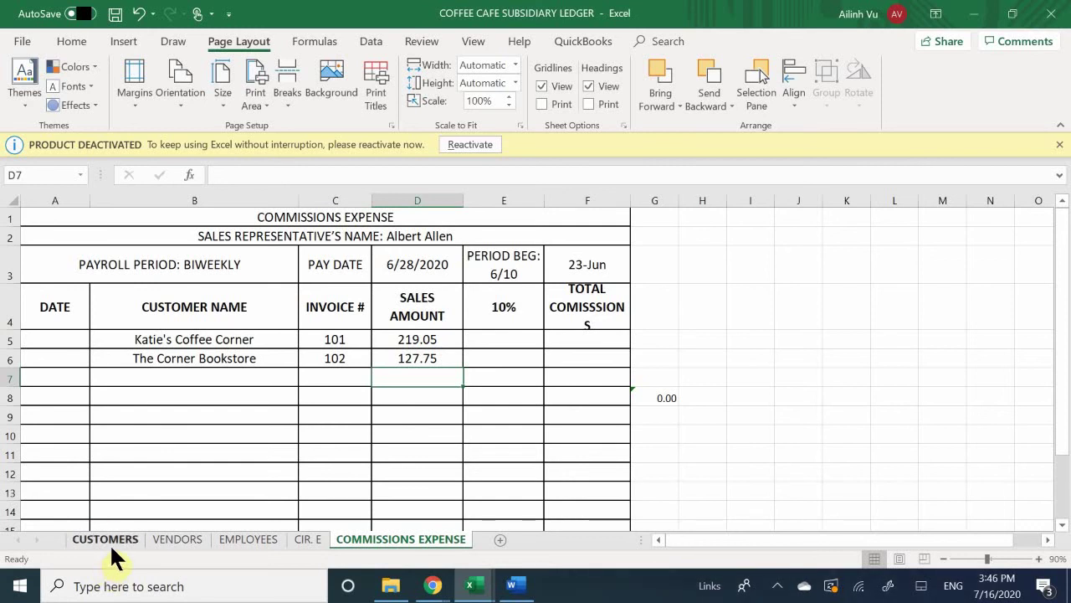
pyautogui.click(109, 543)
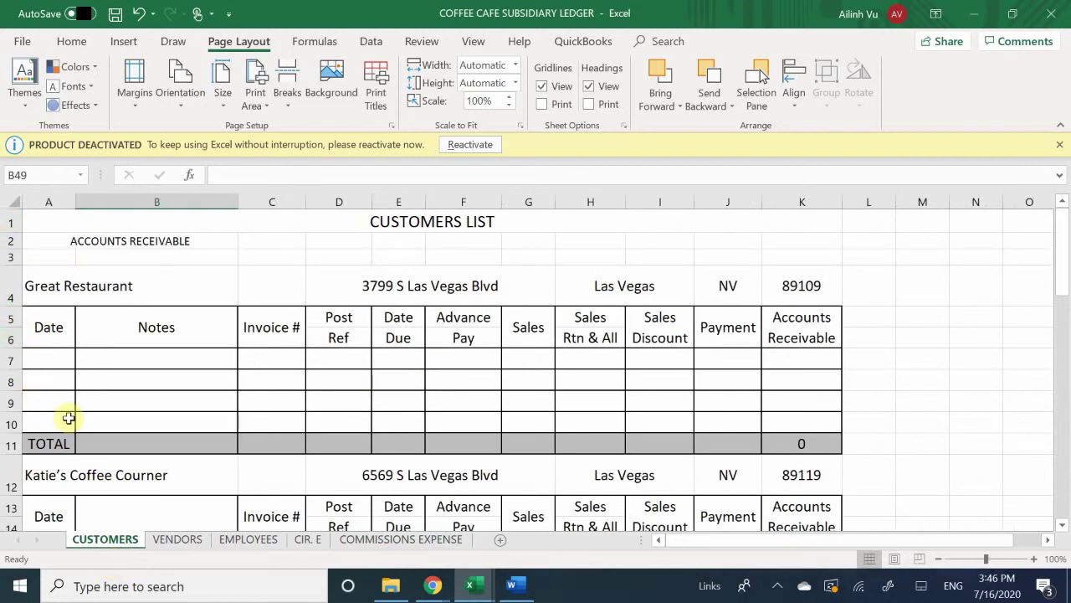
pyautogui.scroll(-2, 52, 321)
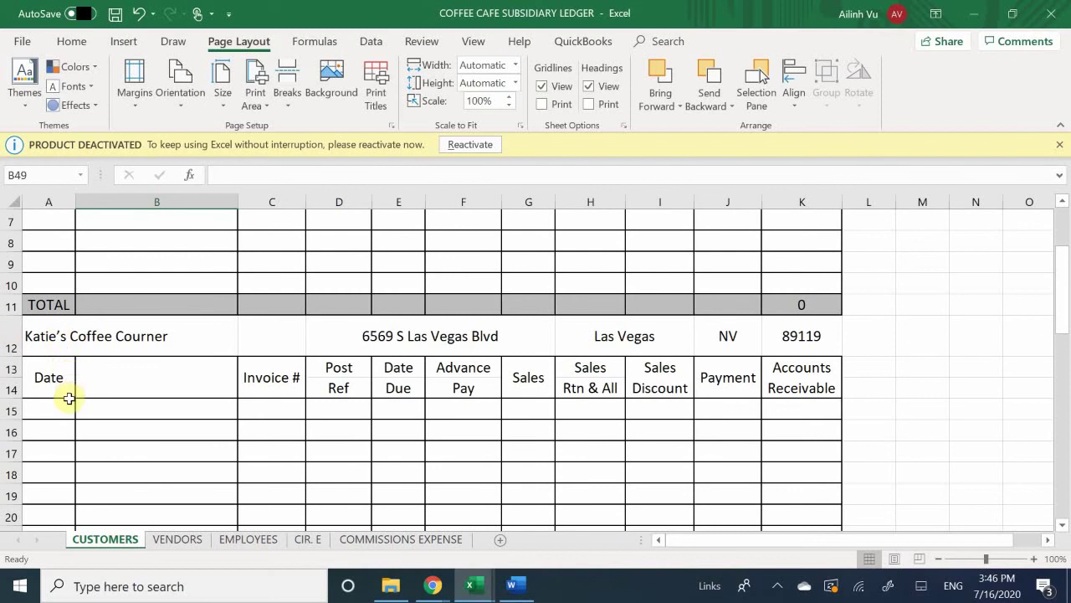
pyautogui.click(50, 408)
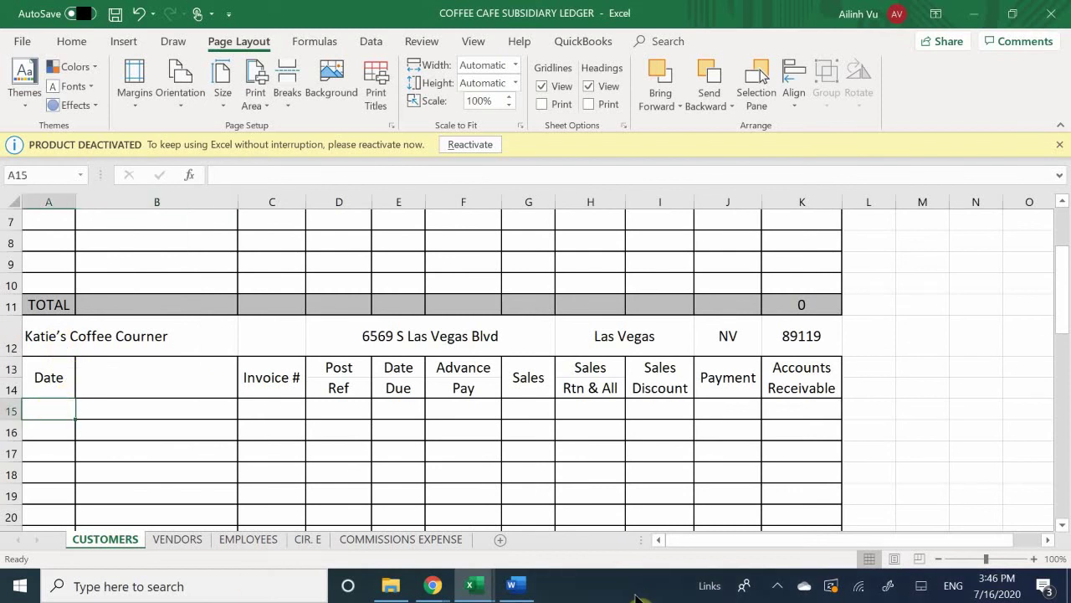
pyautogui.write('6/')
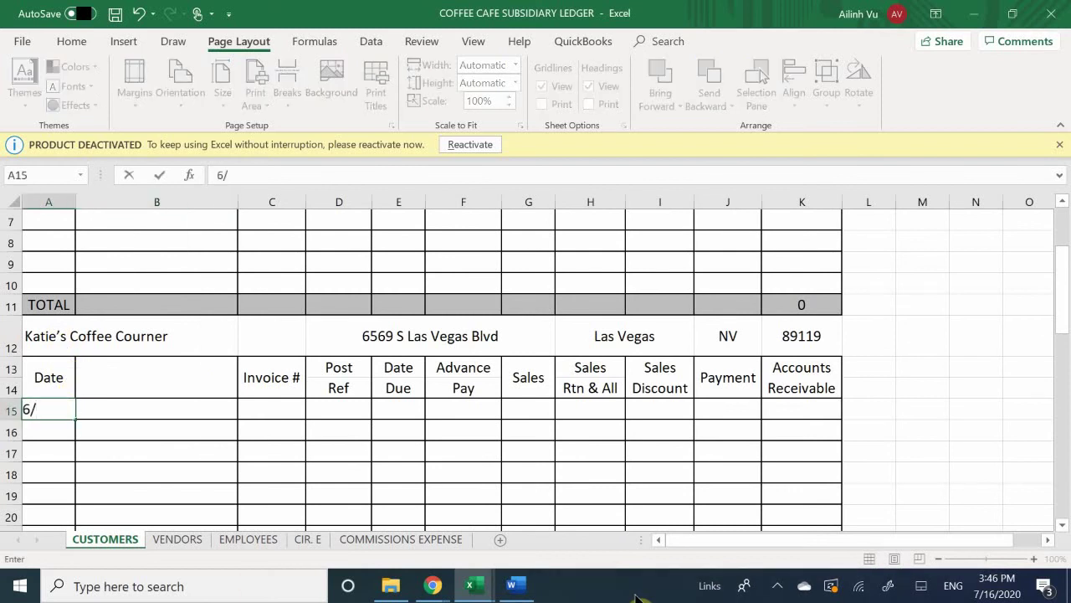
pyautogui.write('19')
pyautogui.press('Return')
pyautogui.press('Right')
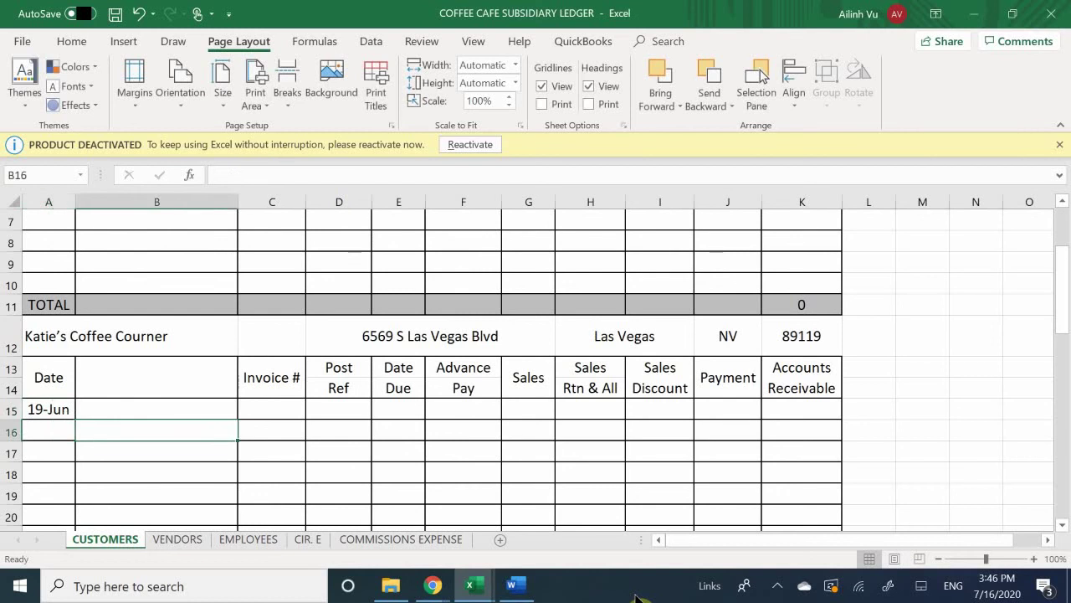
# Step: Enter the invoice number 101 in C15 and the post reference GJ7 in D15
pyautogui.press('Up')
pyautogui.press('Right')
pyautogui.write('101')
pyautogui.press('Return')
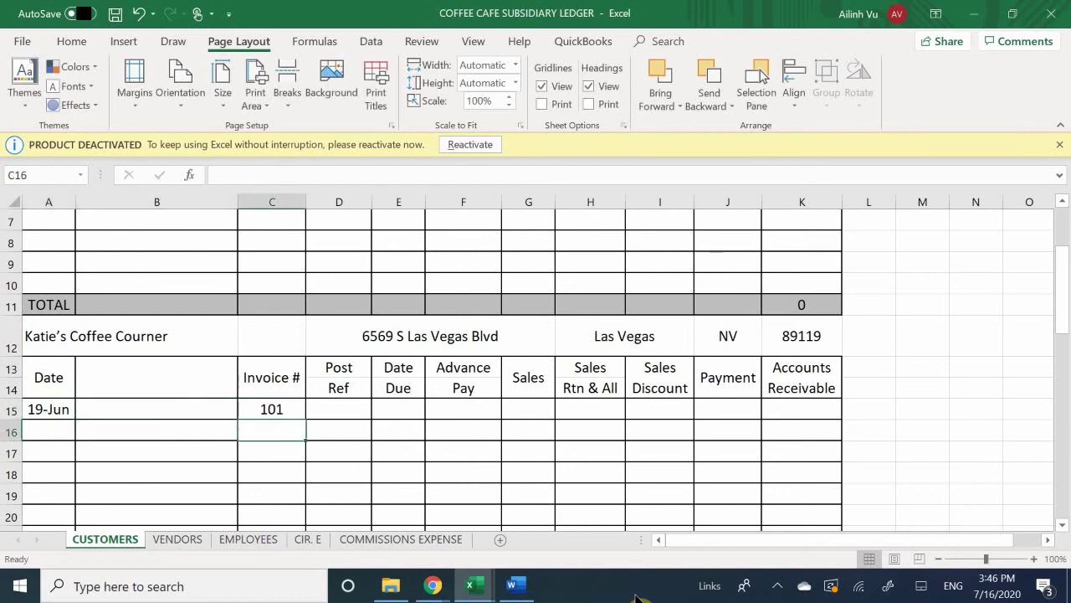
pyautogui.press('Up')
pyautogui.press('Right')
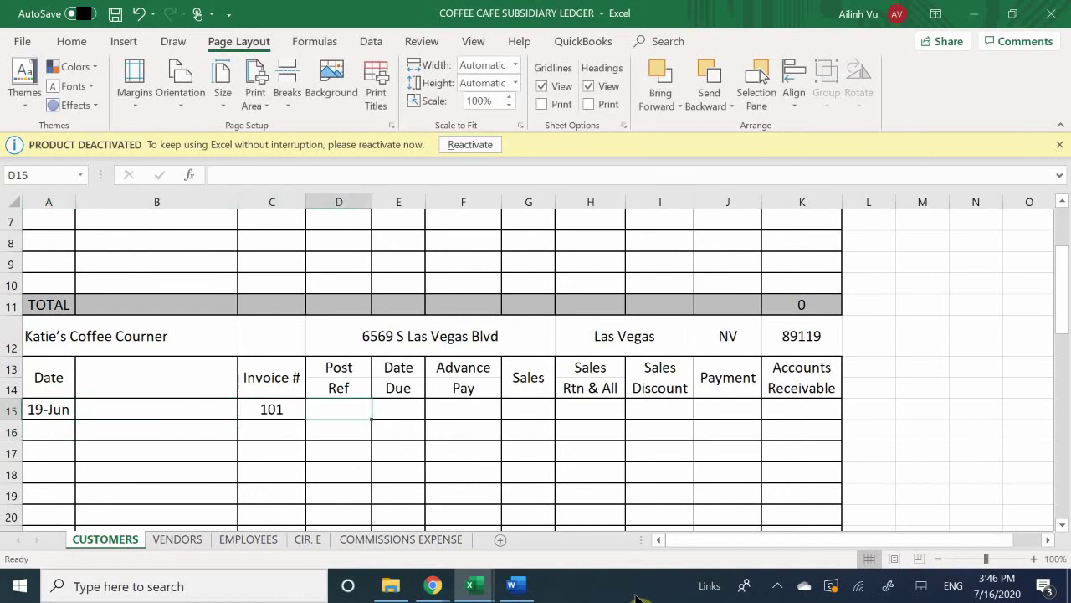
pyautogui.write('GJ7')
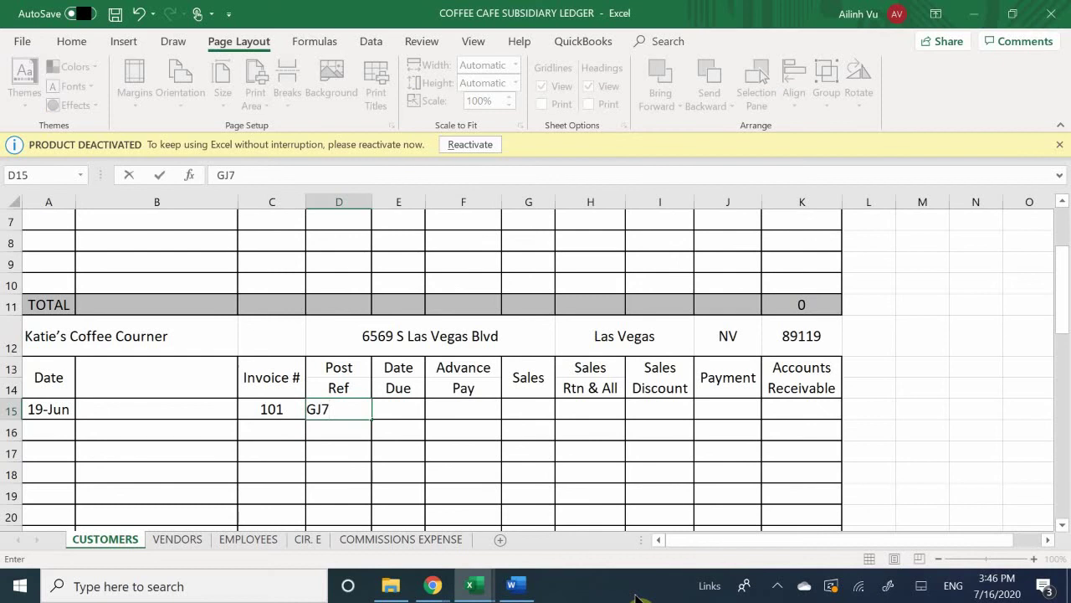
pyautogui.press('Tab')
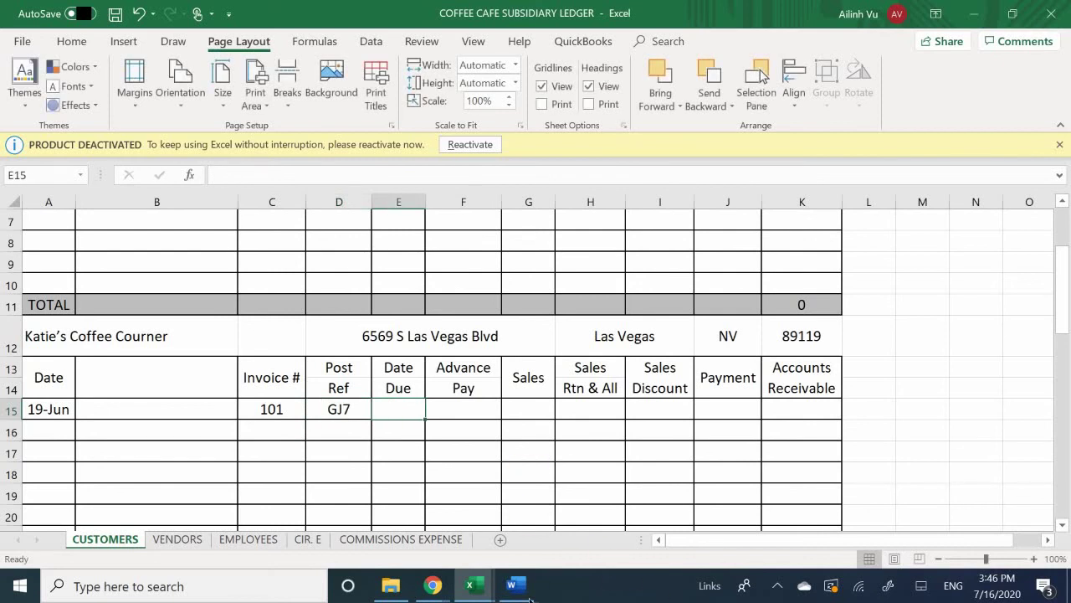
# Step: Check the terms of invoice 101 in the Word document and enter 6/24 as the date due in E15
pyautogui.moveTo(521, 588)
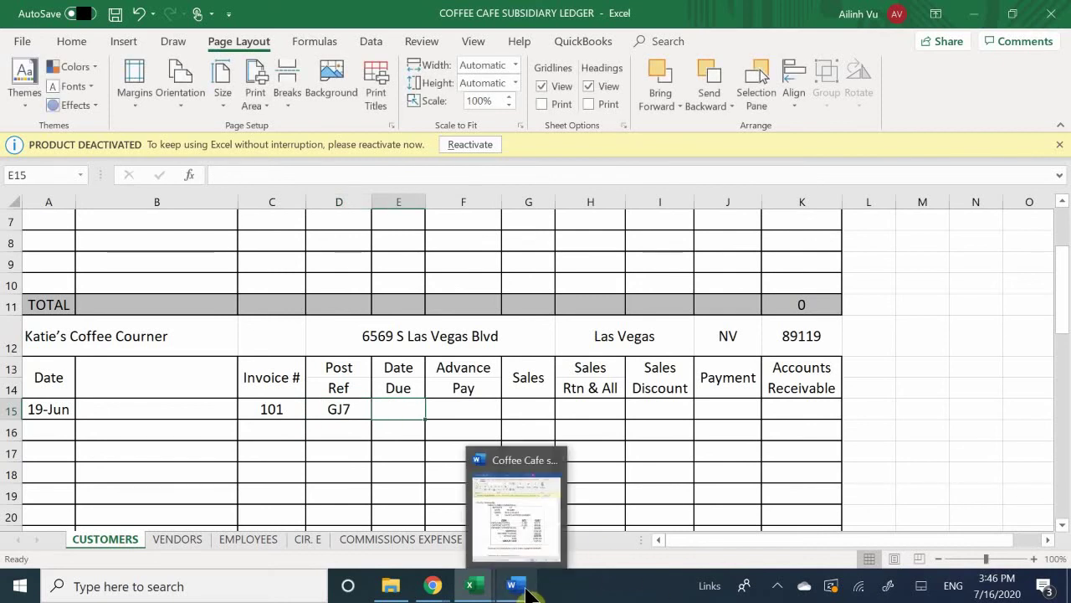
pyautogui.click(517, 522)
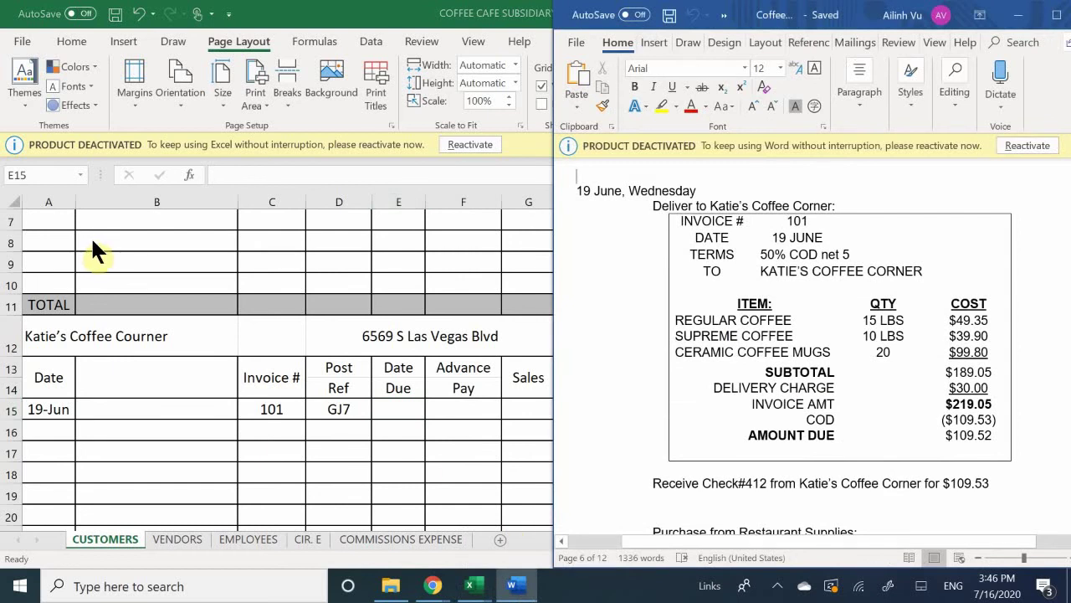
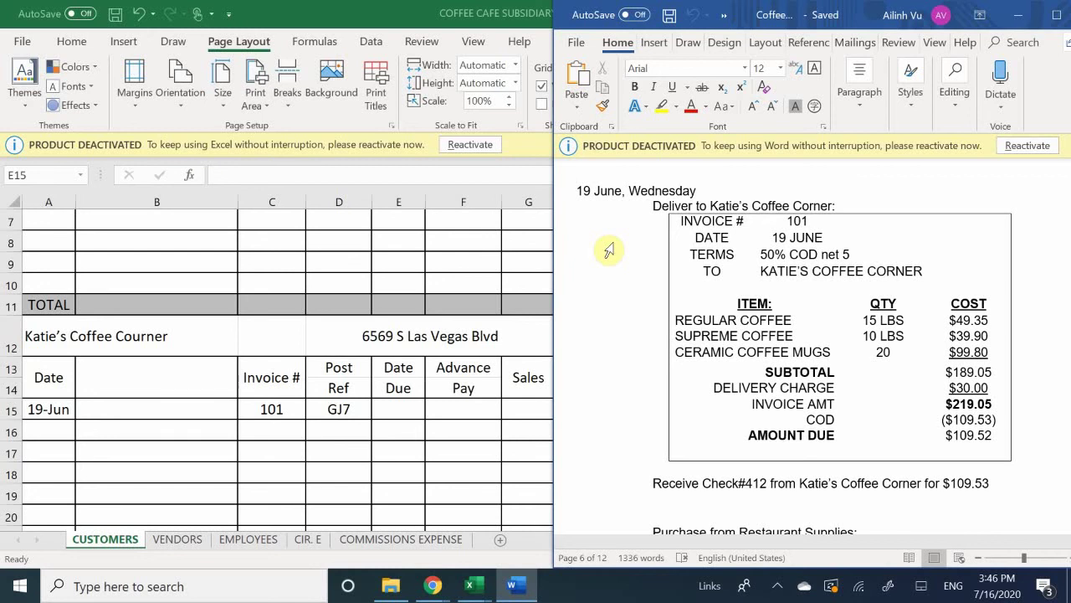
pyautogui.click(400, 411)
pyautogui.write('6/24')
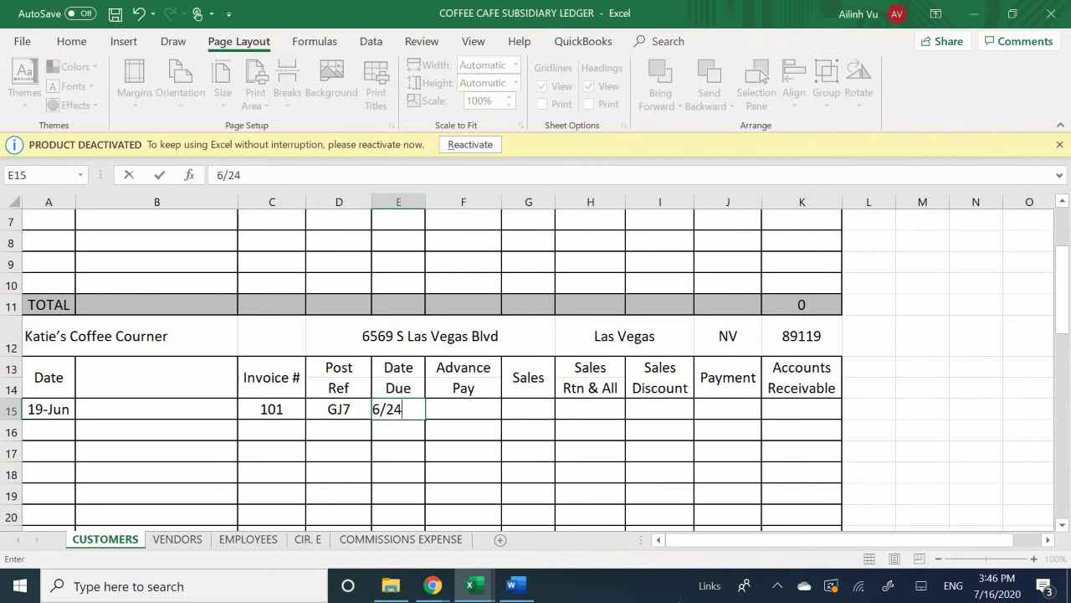
pyautogui.press('Return')
pyautogui.press('Right')
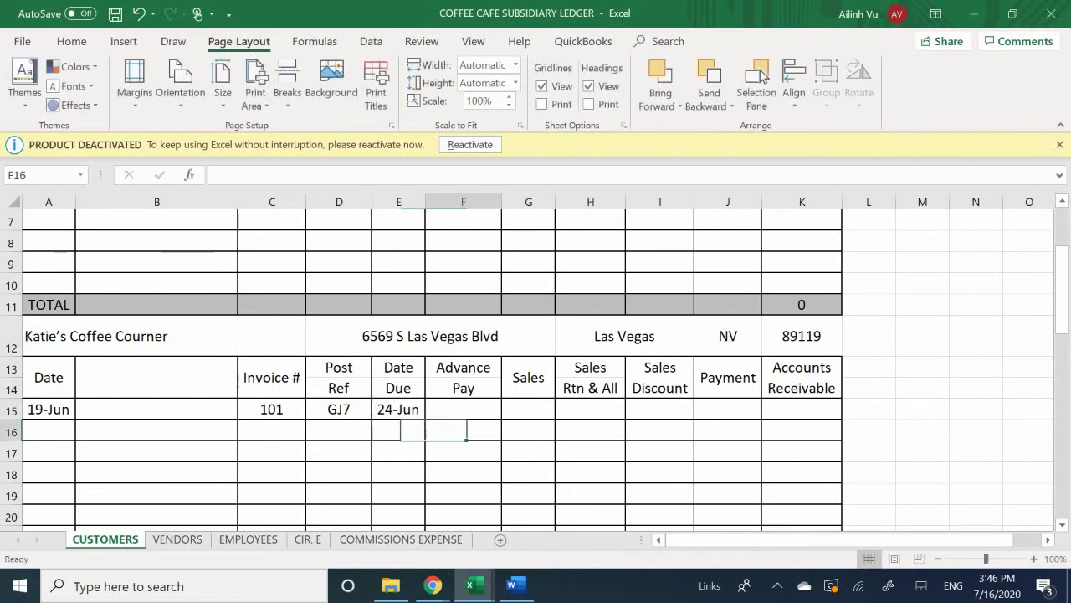
pyautogui.press('Up')
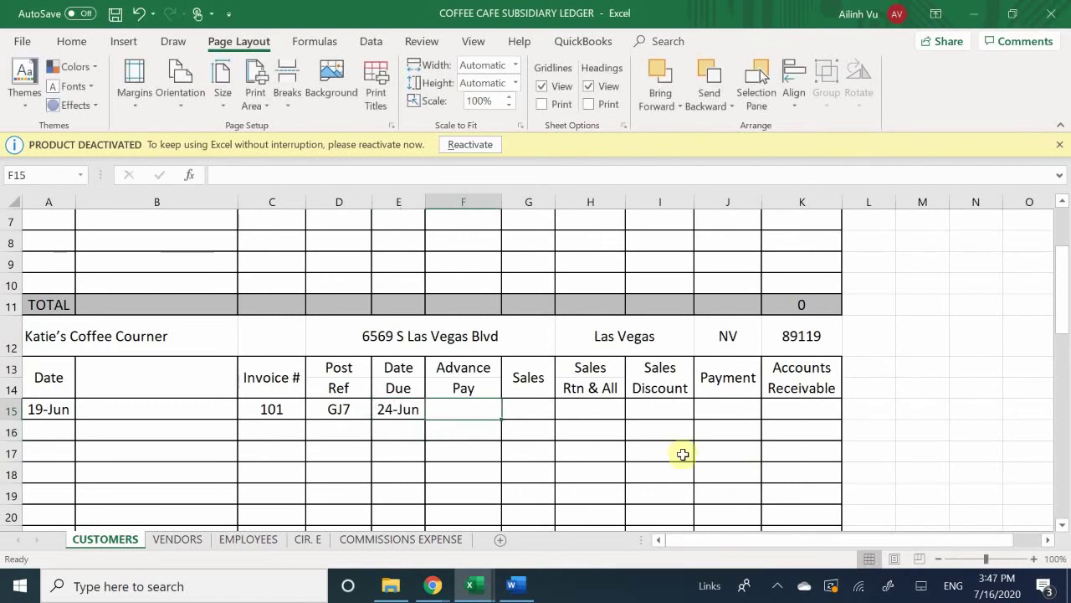
pyautogui.press('Right')
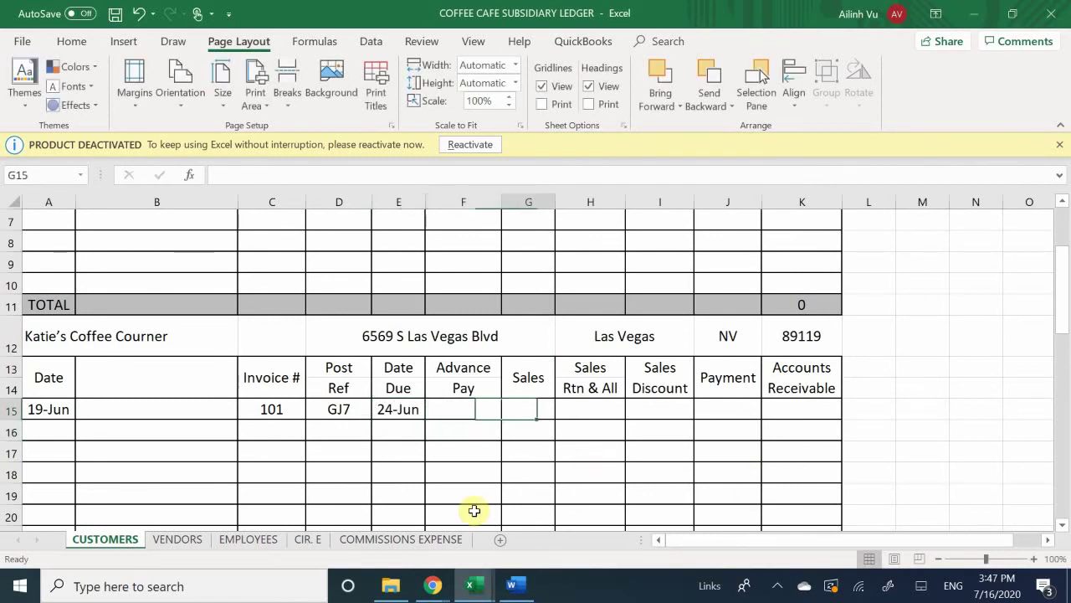
pyautogui.press('Left')
pyautogui.press('Right')
pyautogui.press('Left')
pyautogui.press('Right')
pyautogui.press('Right')
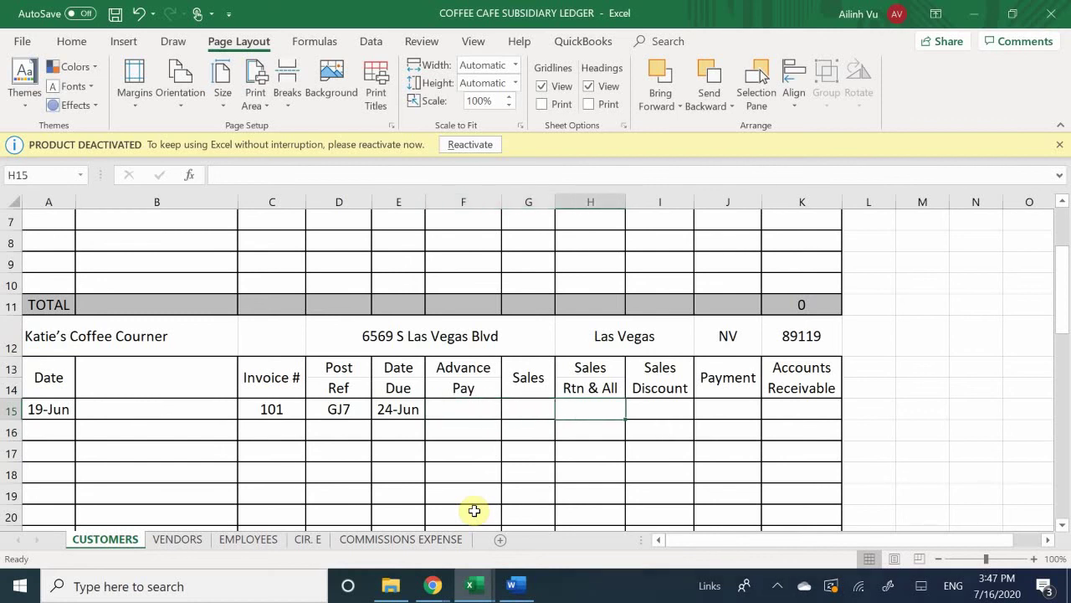
pyautogui.press('Left')
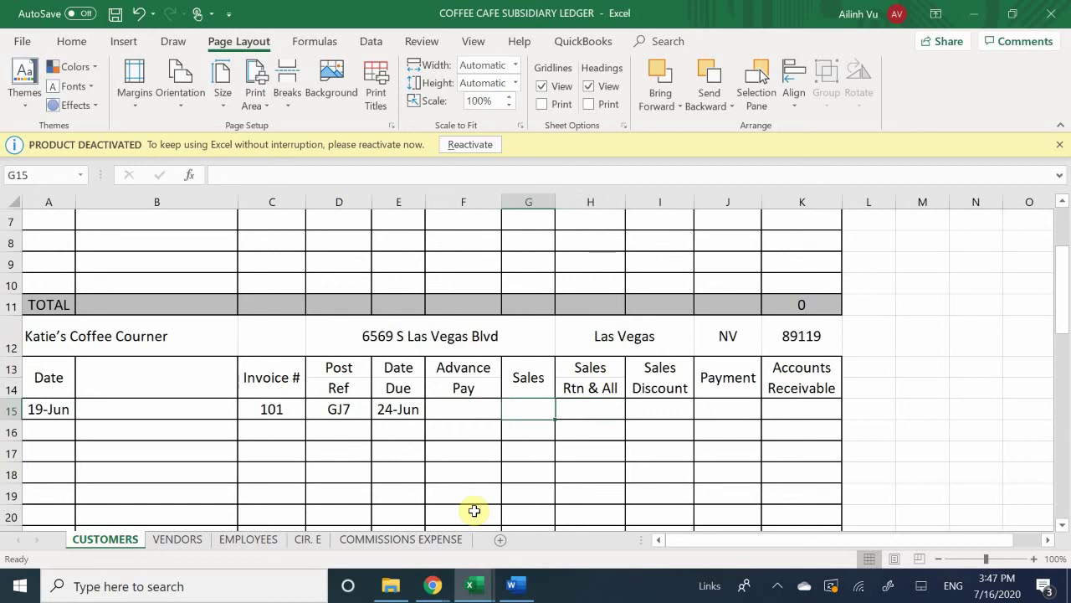
pyautogui.write('10')
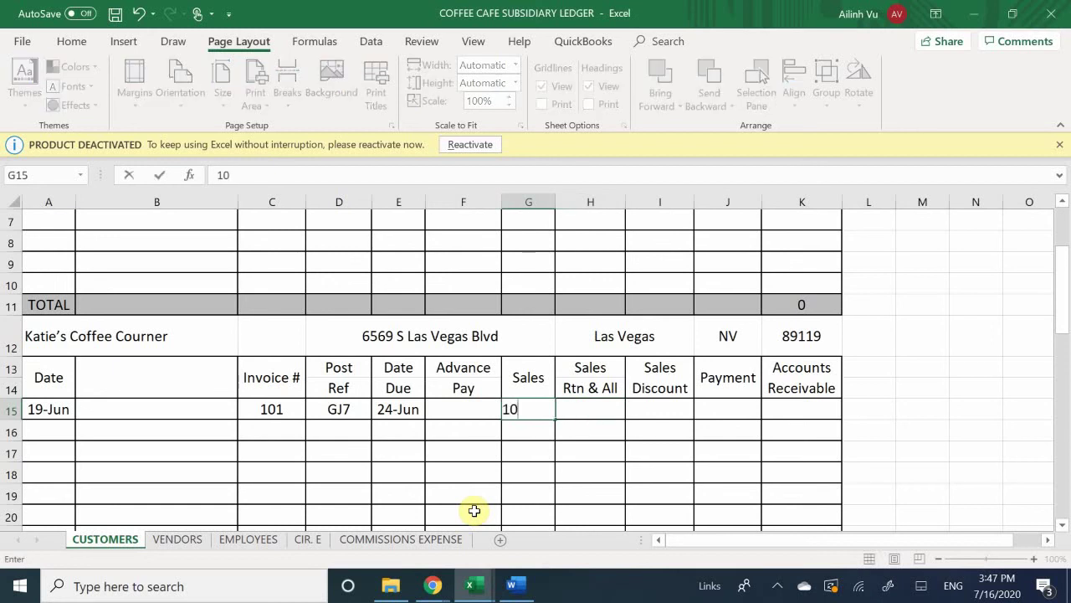
pyautogui.write('9.5')
pyautogui.press('BackSpace')
pyautogui.press('BackSpace')
pyautogui.press('BackSpace')
pyautogui.press('BackSpace')
pyautogui.press('BackSpace')
# Step: Enter 219.05 as the sales amount in G15 of Katie's Coffee Corner's table
pyautogui.write('219.05')
pyautogui.press('Return')
pyautogui.press('Right')
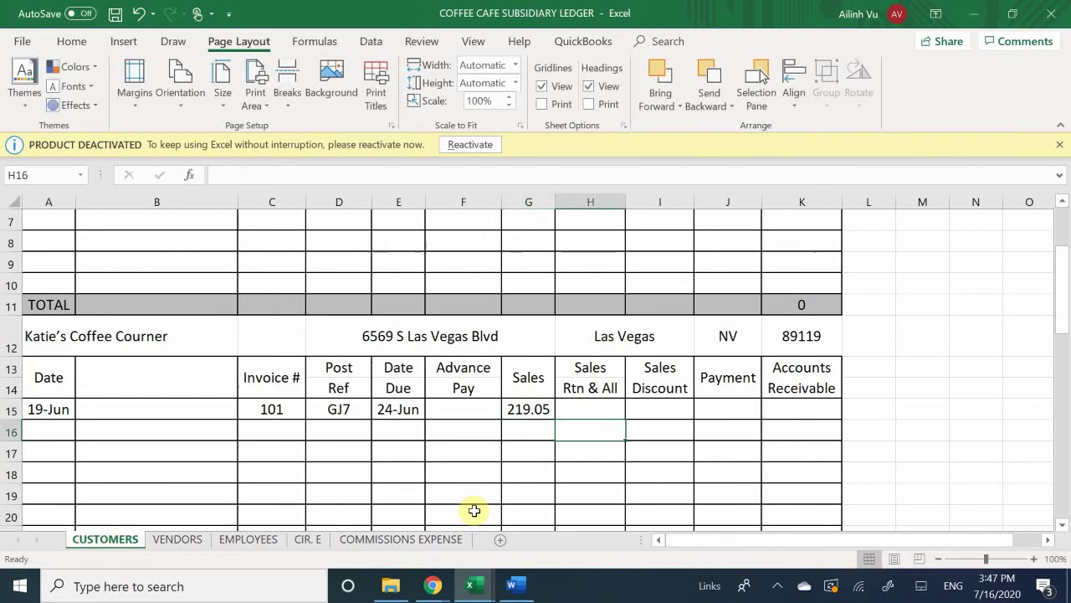
# Step: Enter 109.53 as the payment in J15 of Katie's Coffee Corner's table
pyautogui.press('Up')
pyautogui.press('Right')
pyautogui.press('Right')
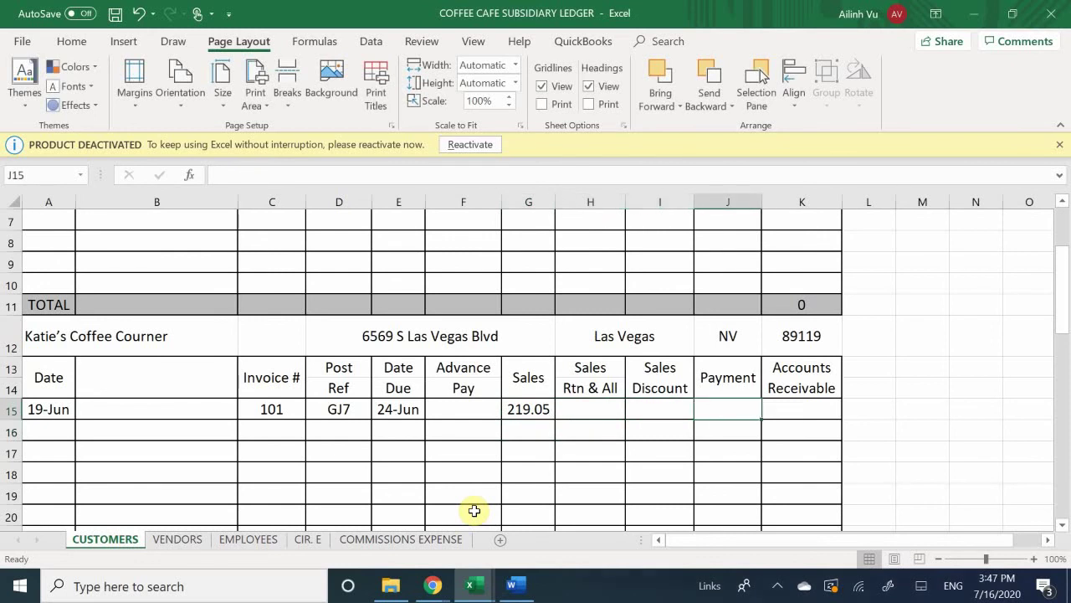
pyautogui.press('Right')
pyautogui.press('Left')
pyautogui.write('10')
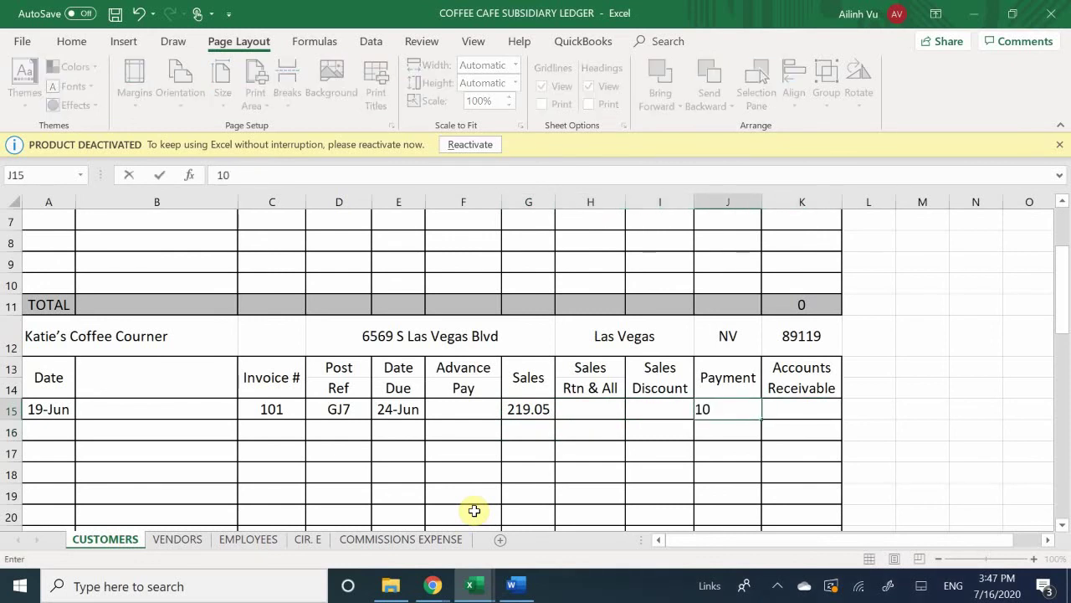
pyautogui.write('9.53')
pyautogui.press('Return')
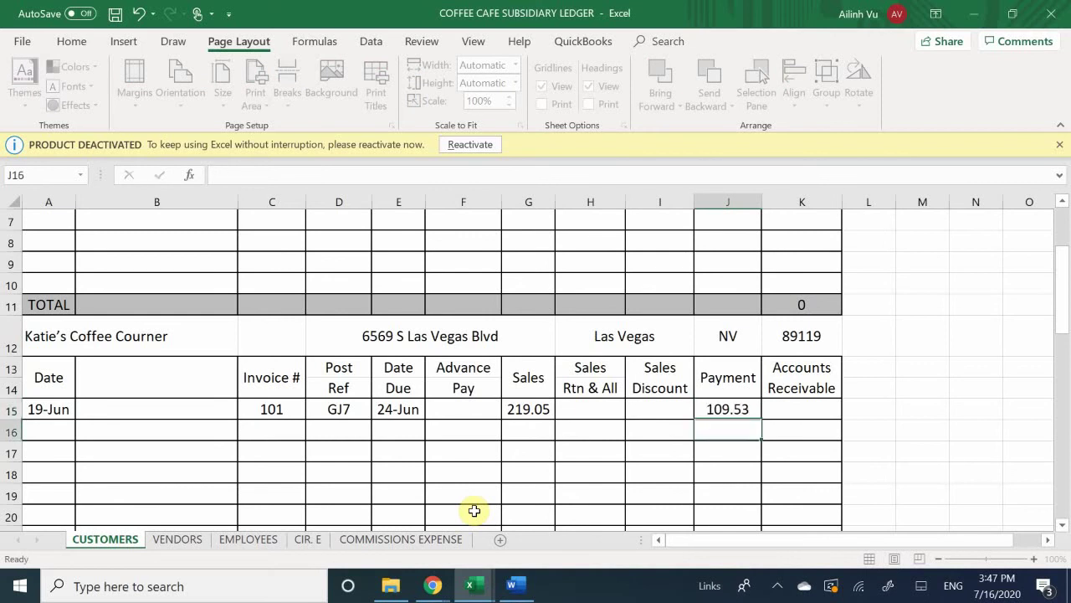
# Step: Start a formula in the accounts receivable cell K15 of Katie's Coffee Corner's table
pyautogui.press('Right')
pyautogui.press('Up')
pyautogui.write('=')
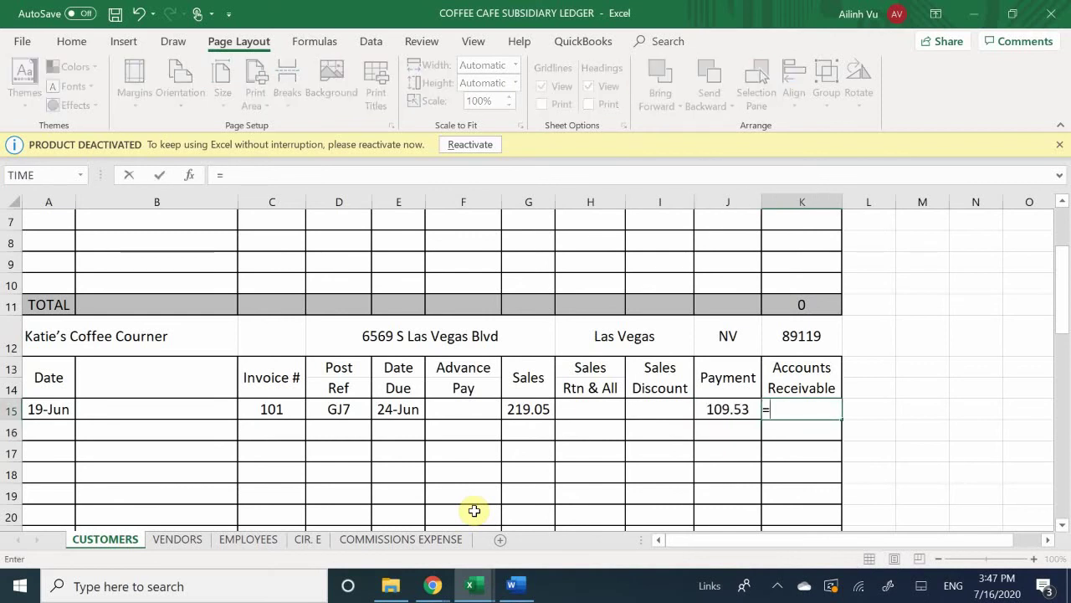
pyautogui.press('Left')
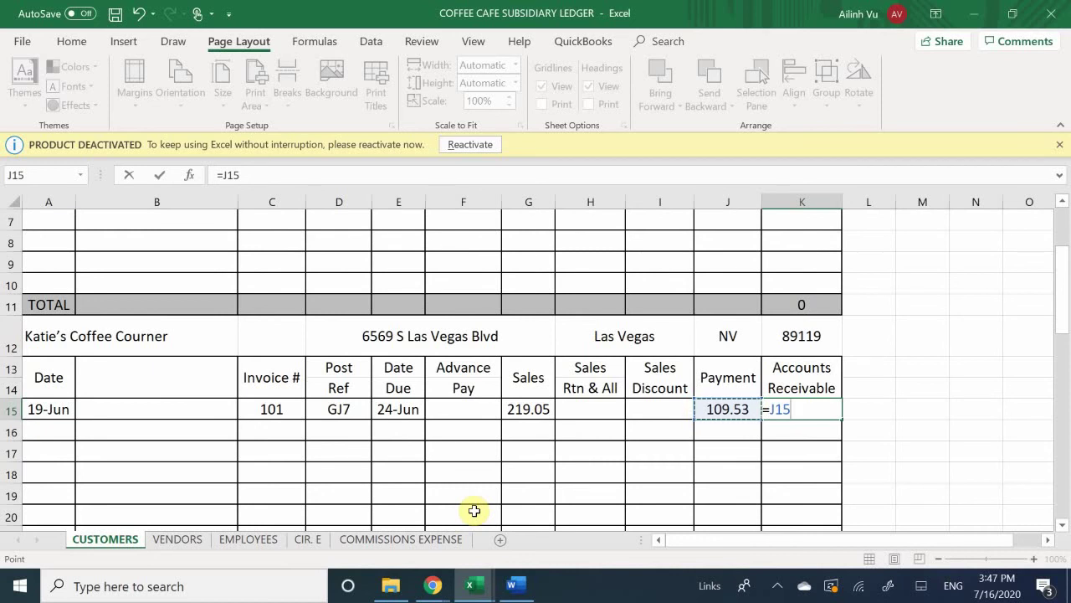
pyautogui.write('-')
pyautogui.press('Left')
pyautogui.press('Left')
pyautogui.press('Left')
pyautogui.press('Left')
pyautogui.press('Left')
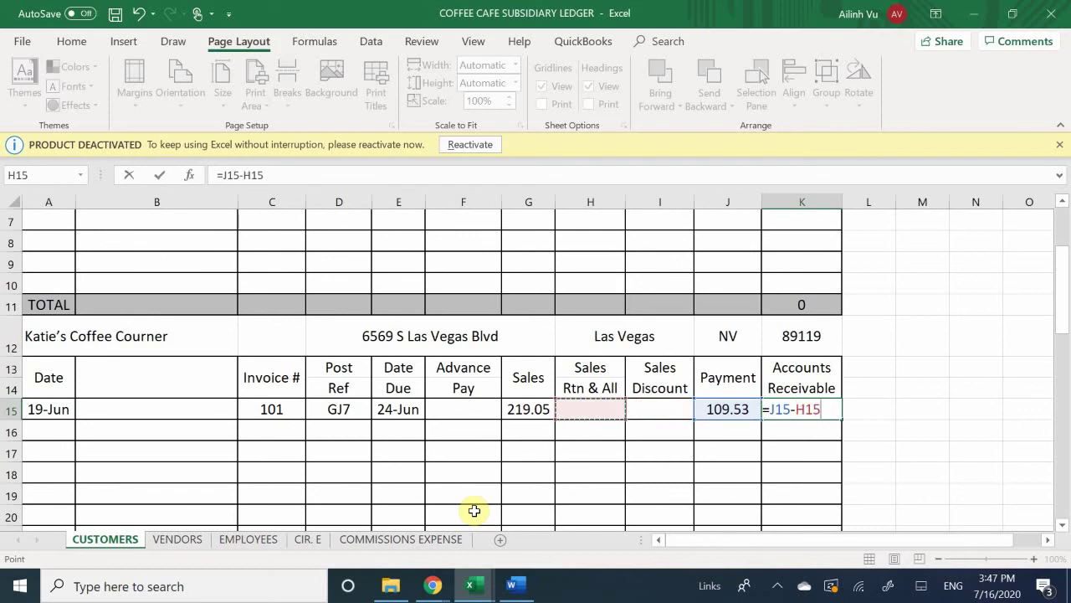
pyautogui.write('-')
pyautogui.press('Left')
pyautogui.press('Left')
pyautogui.press('Left')
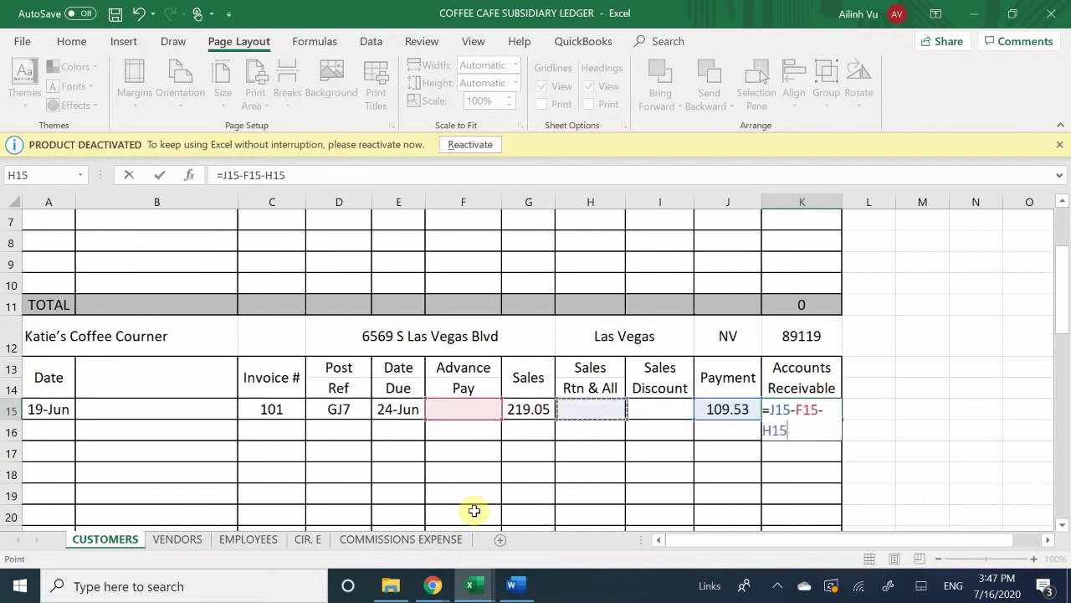
pyautogui.press('BackSpace')
pyautogui.press('BackSpace')
pyautogui.press('BackSpace')
pyautogui.press('BackSpace')
pyautogui.press('BackSpace')
pyautogui.press('BackSpace')
pyautogui.press('BackSpace')
pyautogui.press('BackSpace')
pyautogui.press('BackSpace')
pyautogui.press('BackSpace')
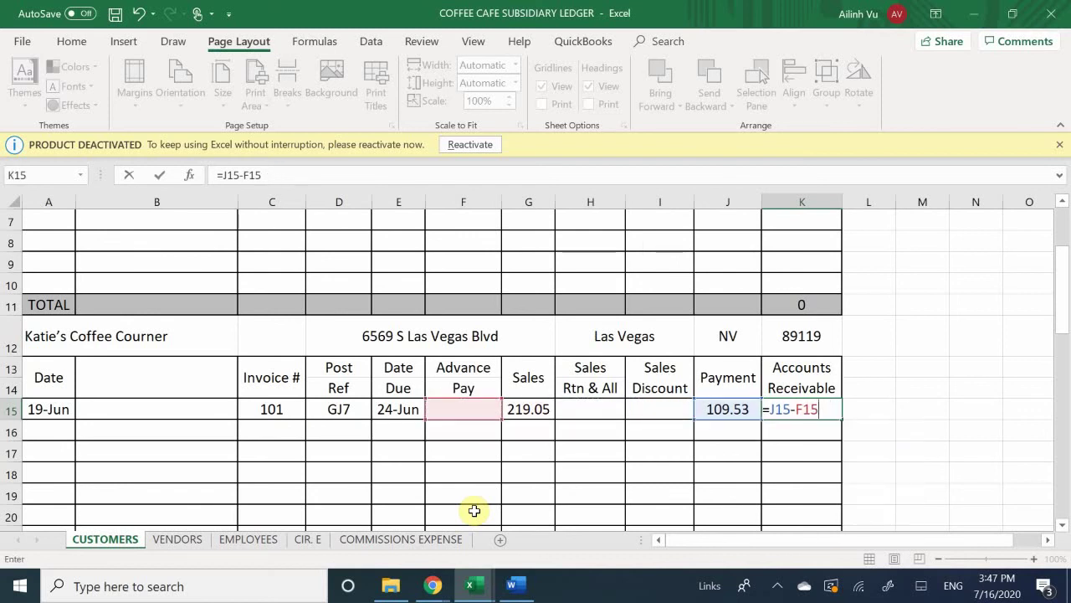
pyautogui.press('BackSpace')
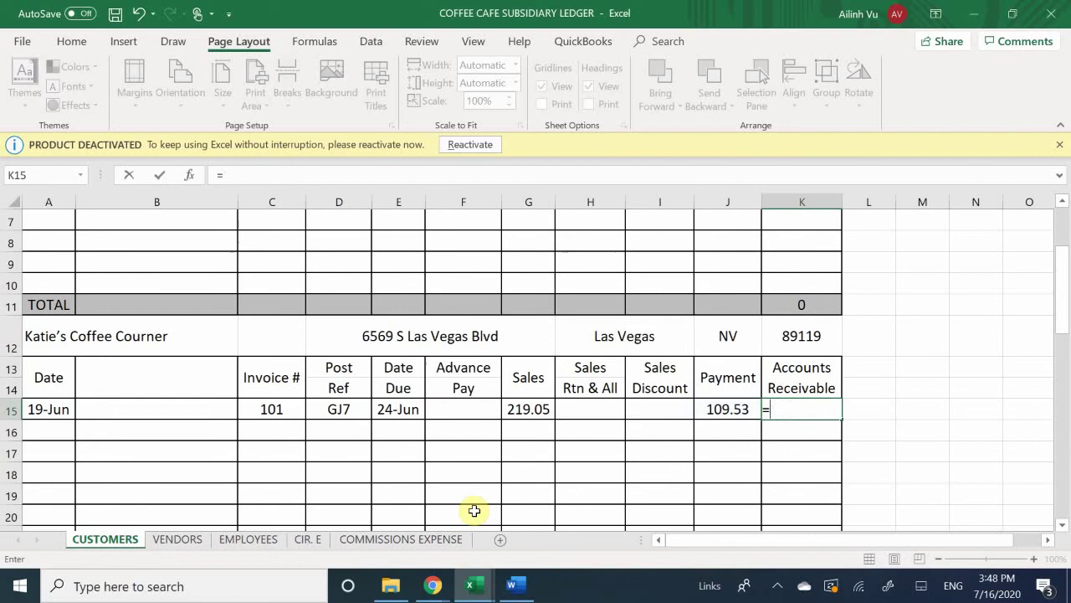
# Step: Calculate accounts receivable in K15 with the formula =G15-F15-H15-I15-J15
pyautogui.press('Left')
pyautogui.press('Left')
pyautogui.press('Left')
pyautogui.press('Left')
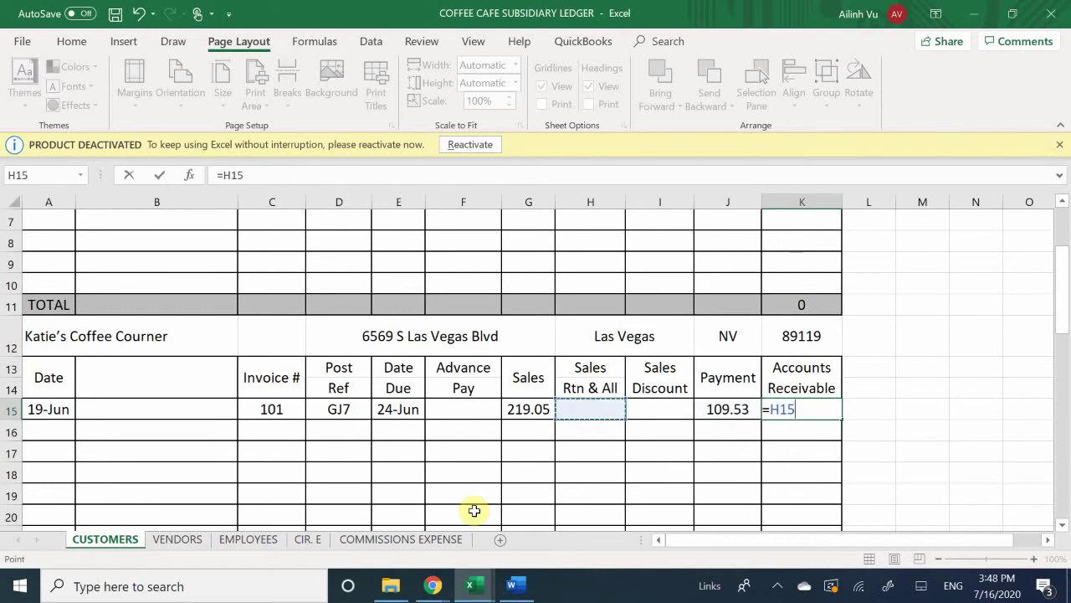
pyautogui.write('-')
pyautogui.press('Left')
pyautogui.press('Left')
pyautogui.press('Left')
pyautogui.press('Left')
pyautogui.press('Left')
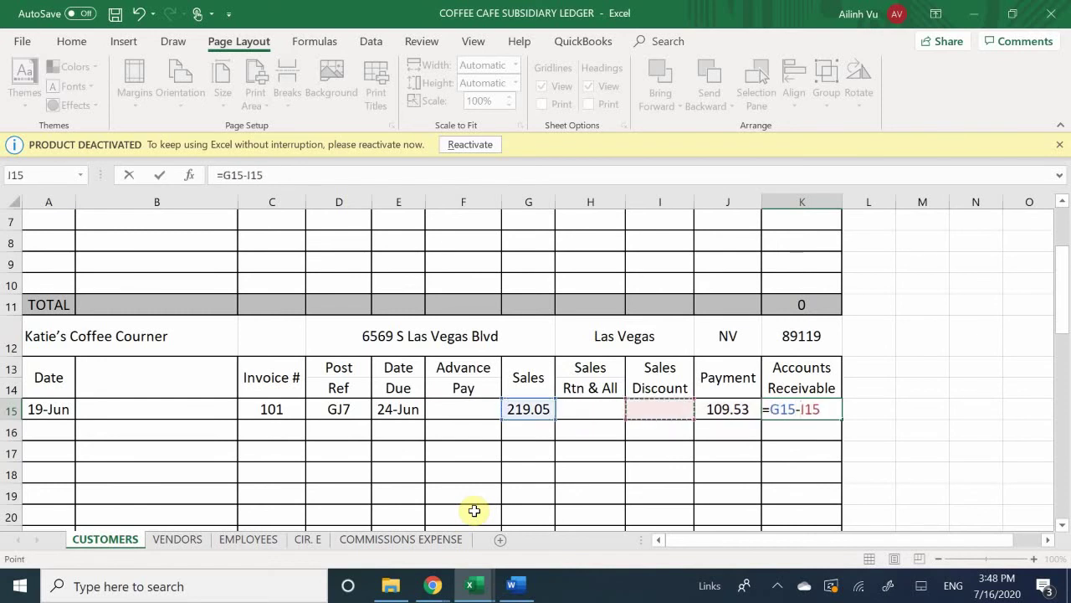
pyautogui.write('-')
pyautogui.press('Left')
pyautogui.press('Left')
pyautogui.press('Left')
pyautogui.press('Left')
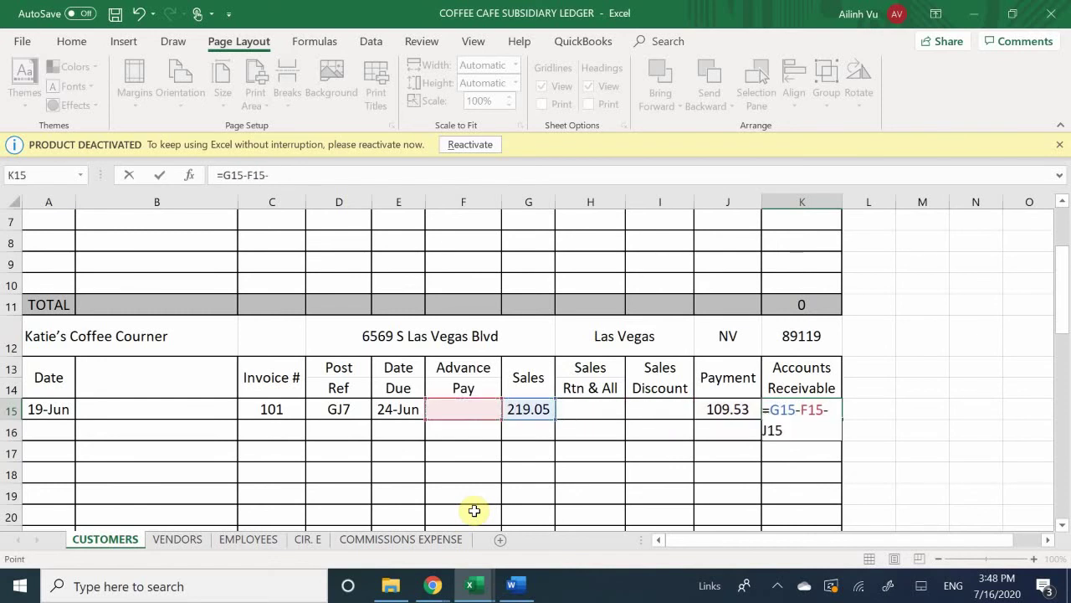
pyautogui.press('Right')
pyautogui.write('-')
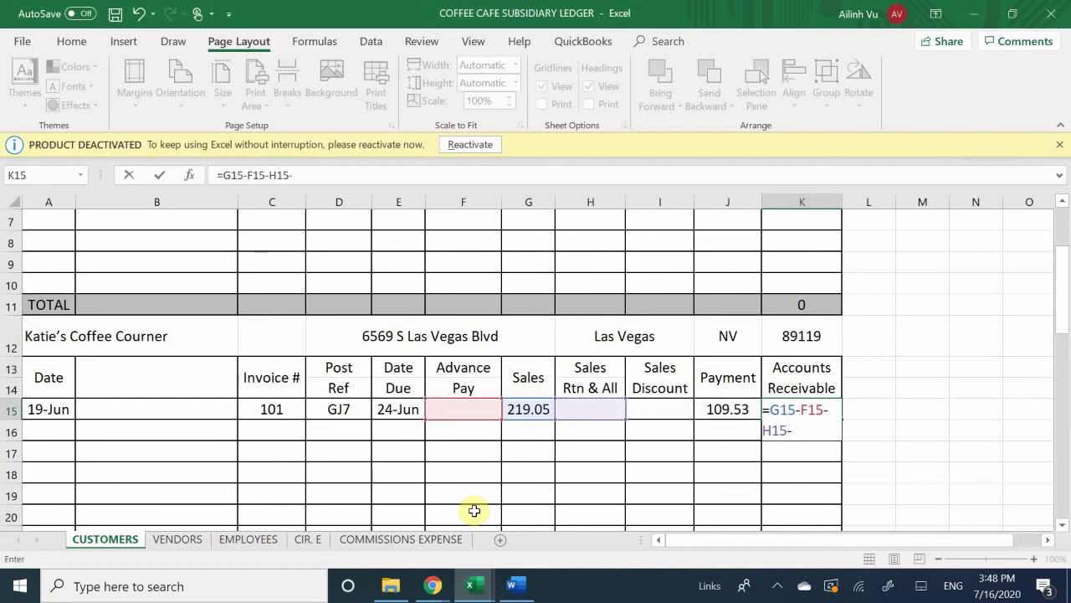
pyautogui.press('Left')
pyautogui.press('Left')
pyautogui.write('-')
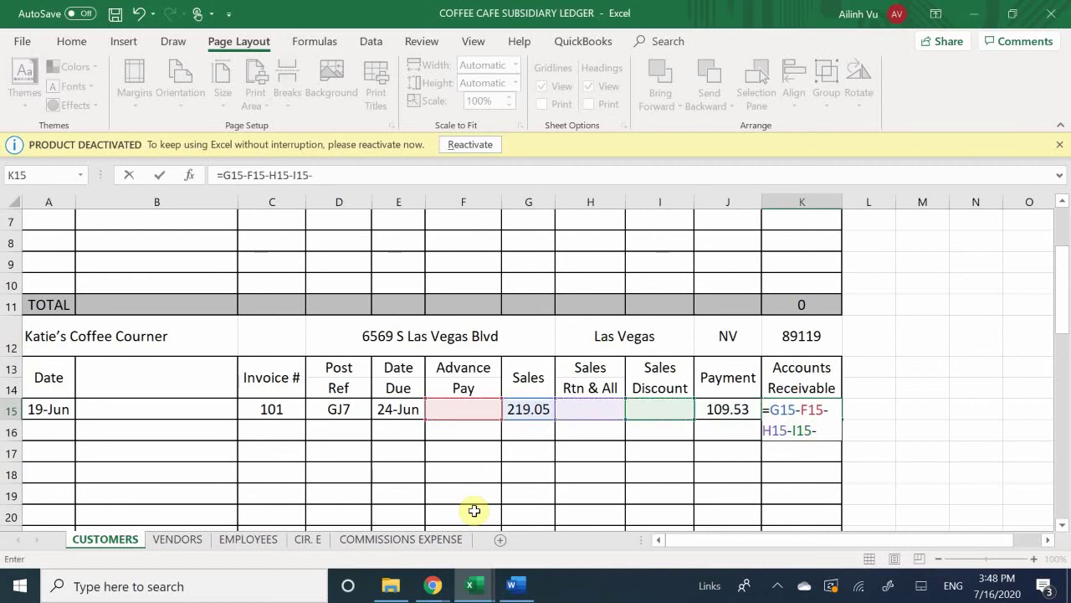
pyautogui.press('Left')
pyautogui.write('-')
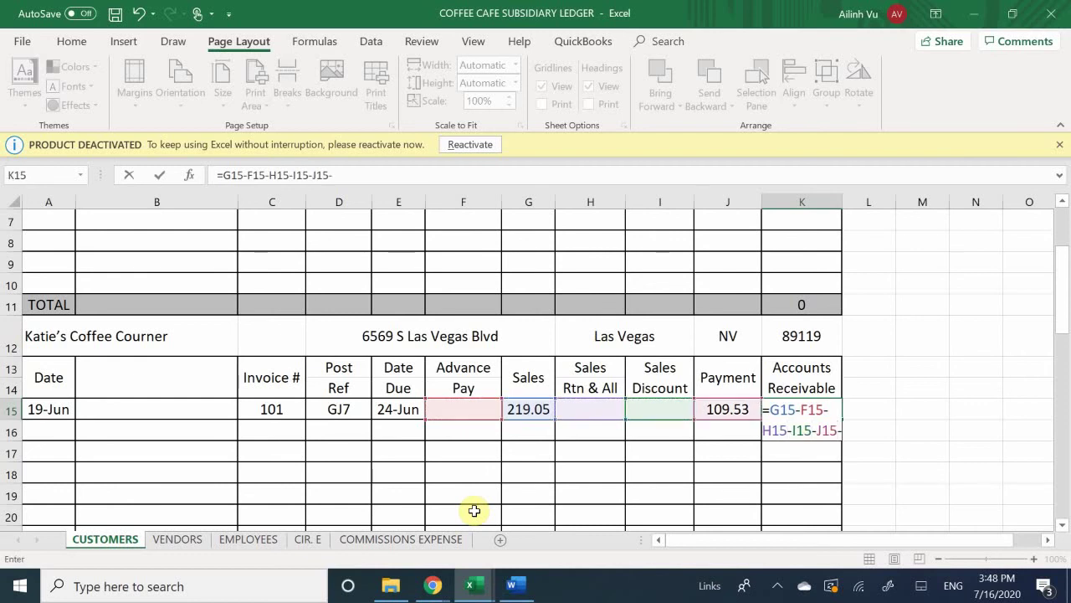
pyautogui.press('BackSpace')
pyautogui.press('Return')
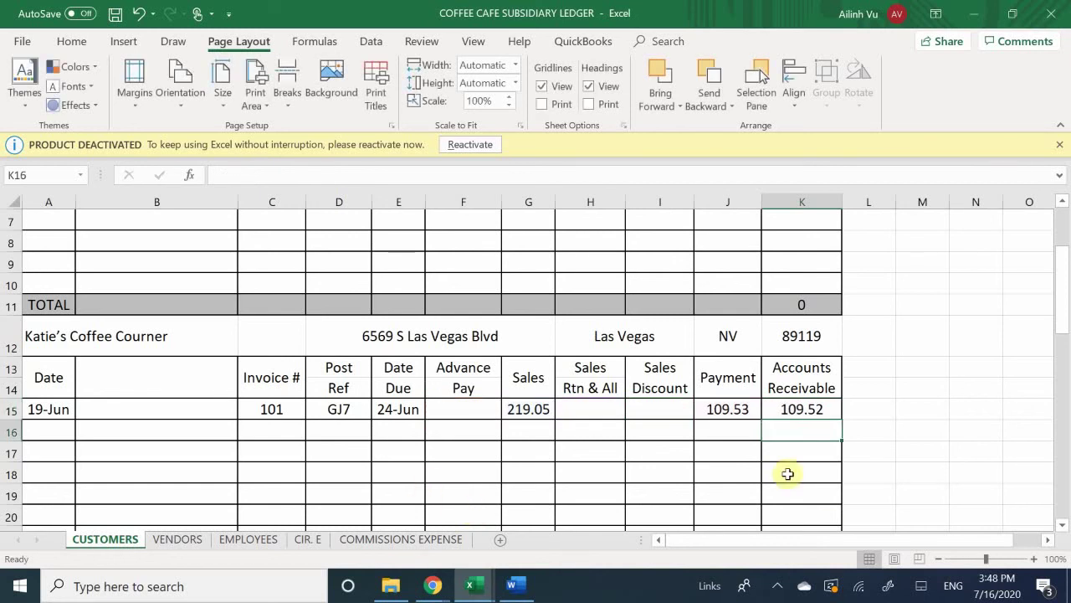
pyautogui.moveTo(912, 430); pyautogui.dragTo(963, 430)
pyautogui.click(963, 431)
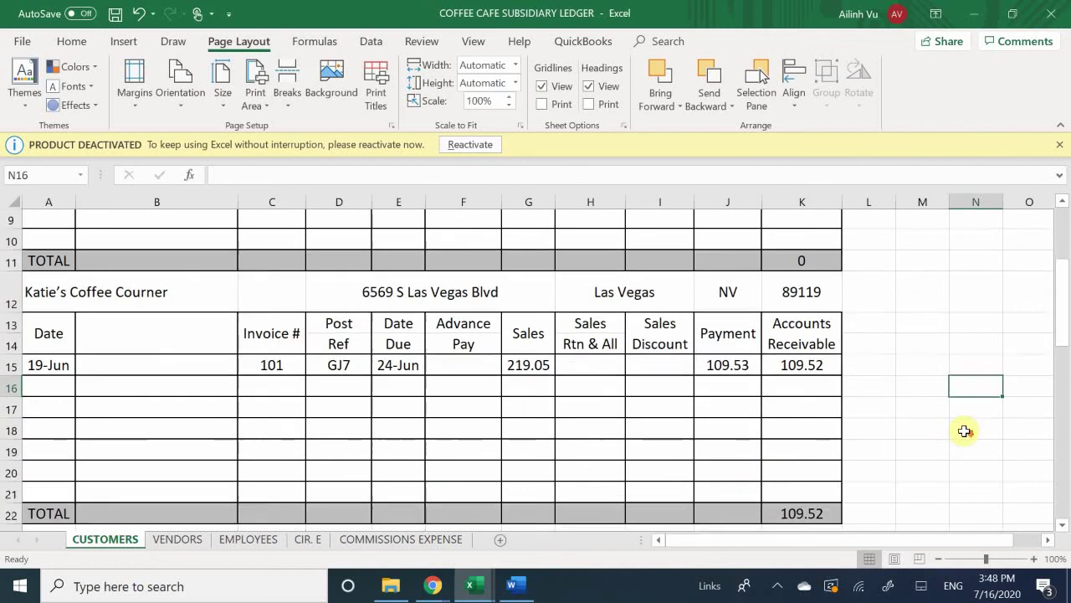
# Step: Enter the check reference Ch#412 in B15 of Katie's Coffee Corner's table
pyautogui.scroll(-1, 964, 431)
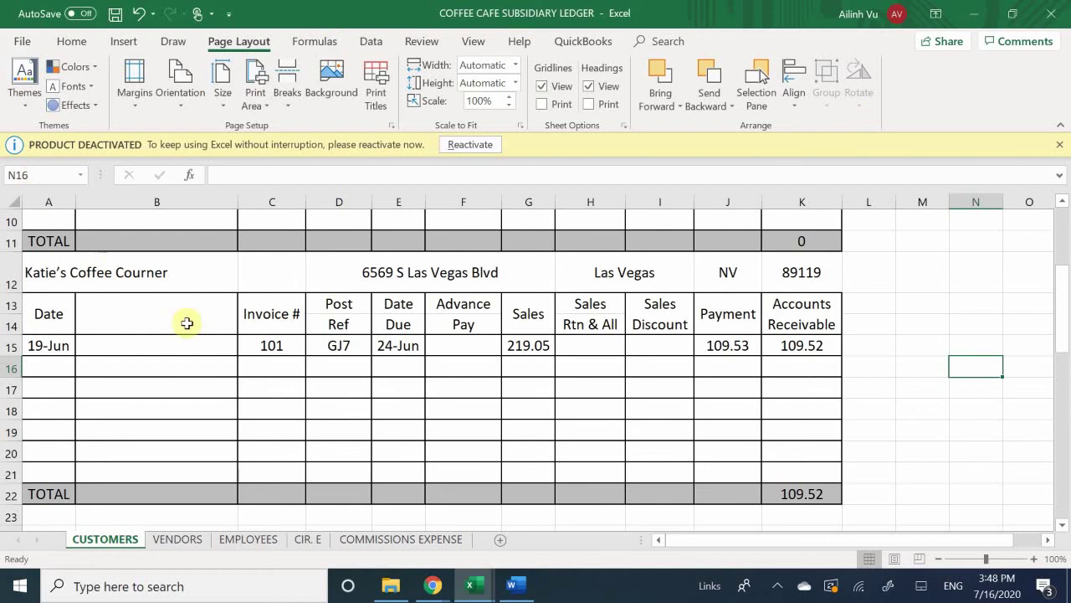
pyautogui.click(157, 340)
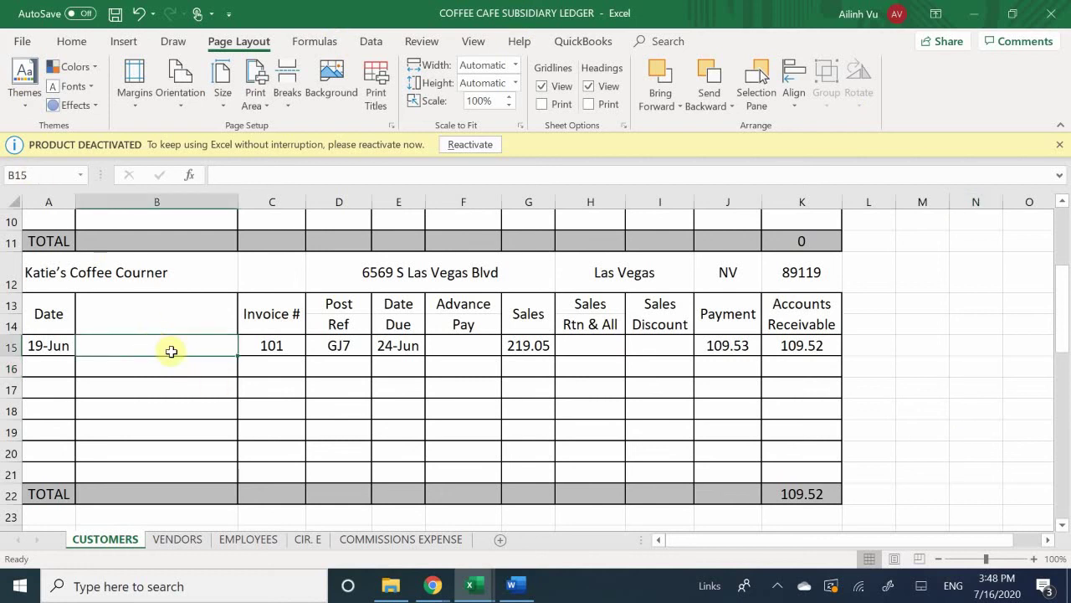
pyautogui.doubleClick(163, 347)
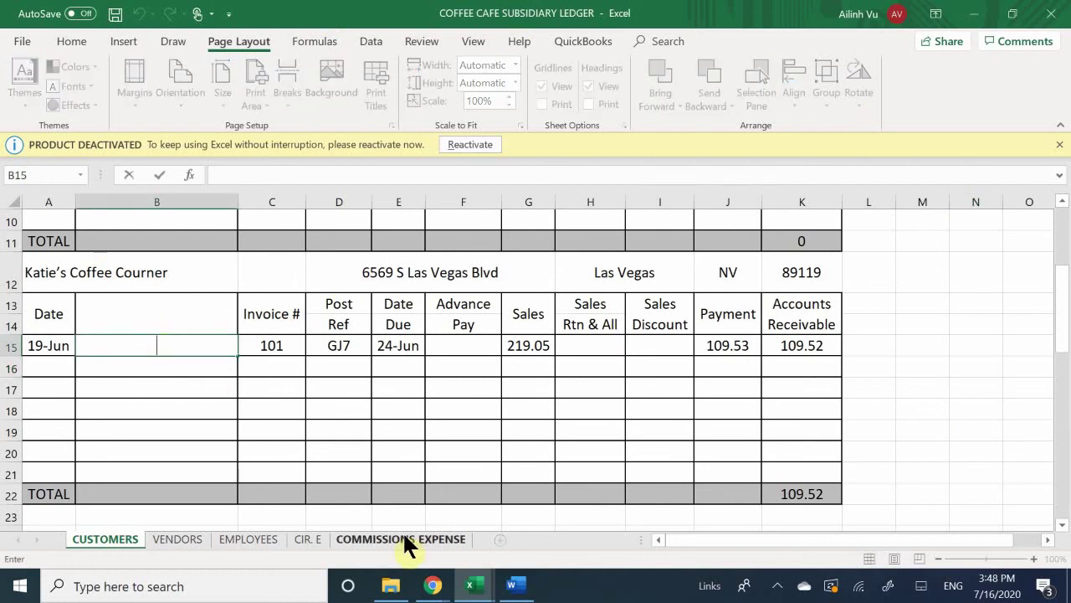
pyautogui.write('Ch#412')
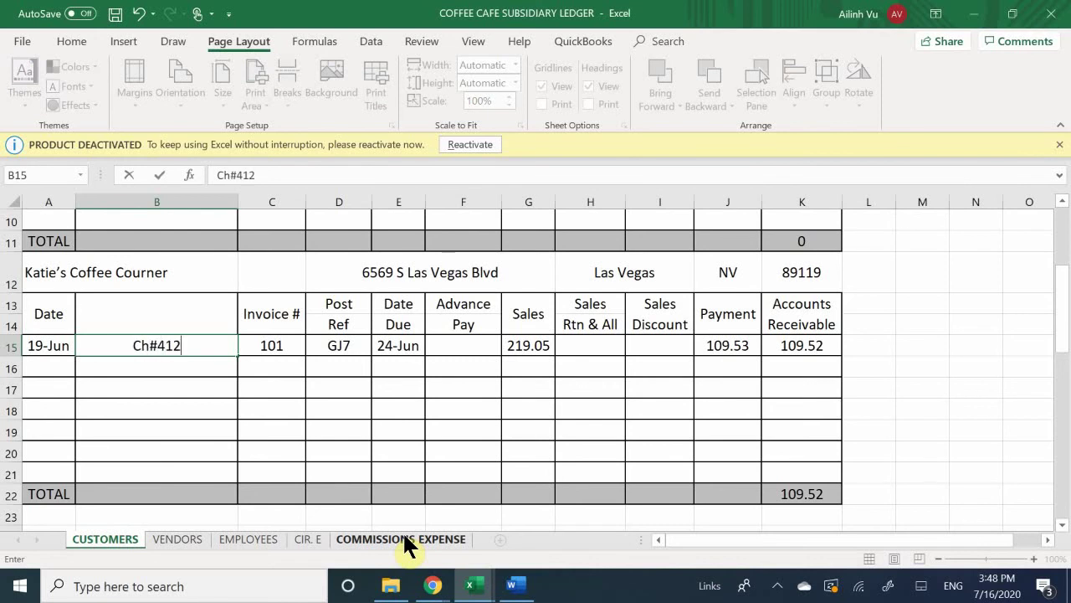
pyautogui.press('Return')
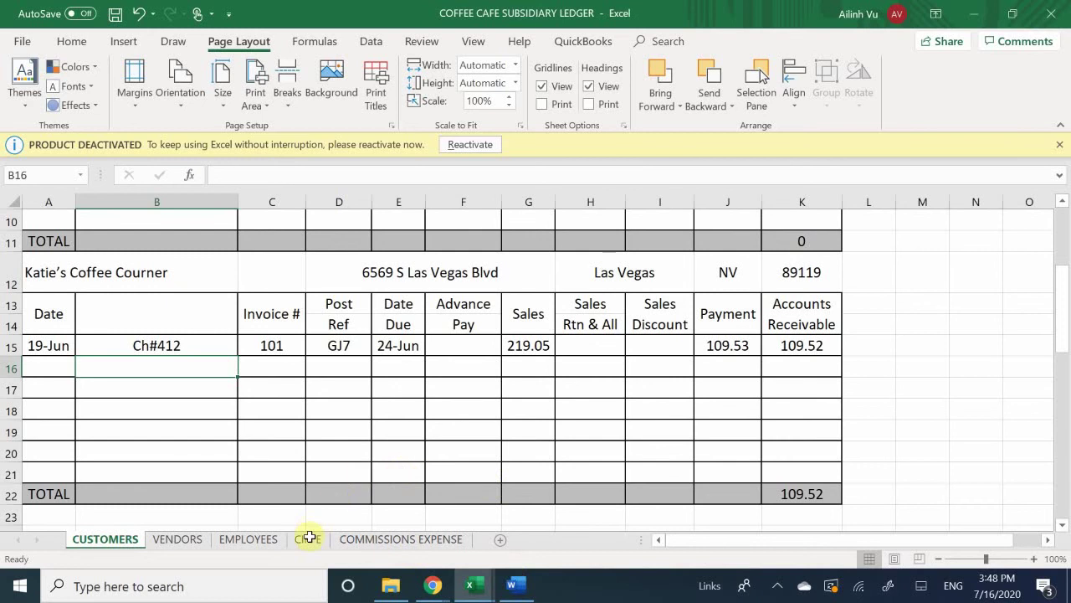
# Step: Open the COMMISSIONS EXPENSE sheet and enter 6/19 as the date in A5 for Katie's Coffee Corner
pyautogui.click(361, 543)
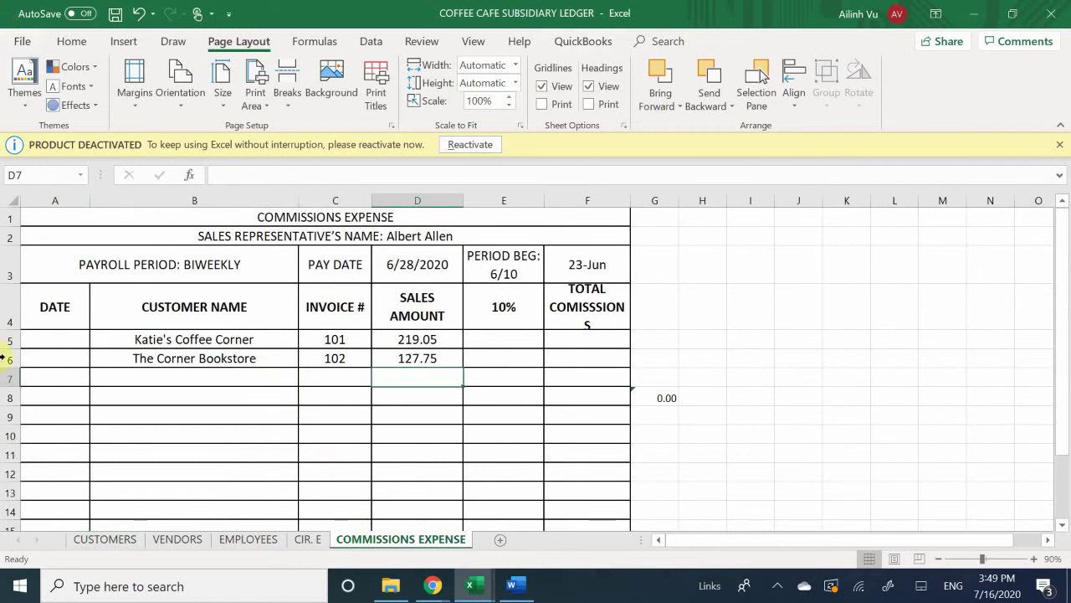
pyautogui.click(60, 340)
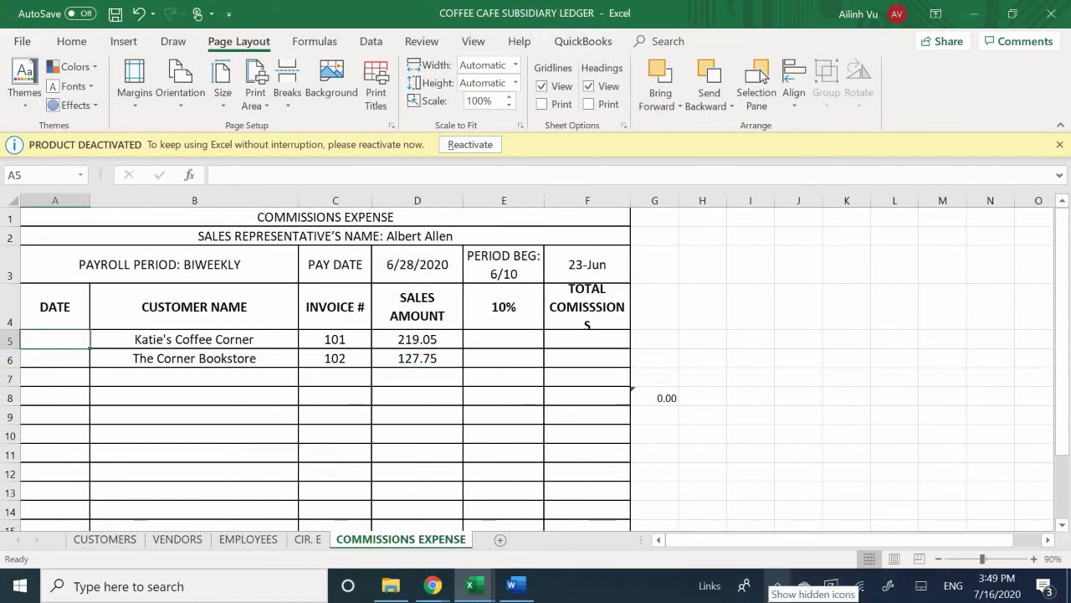
pyautogui.write('6/19')
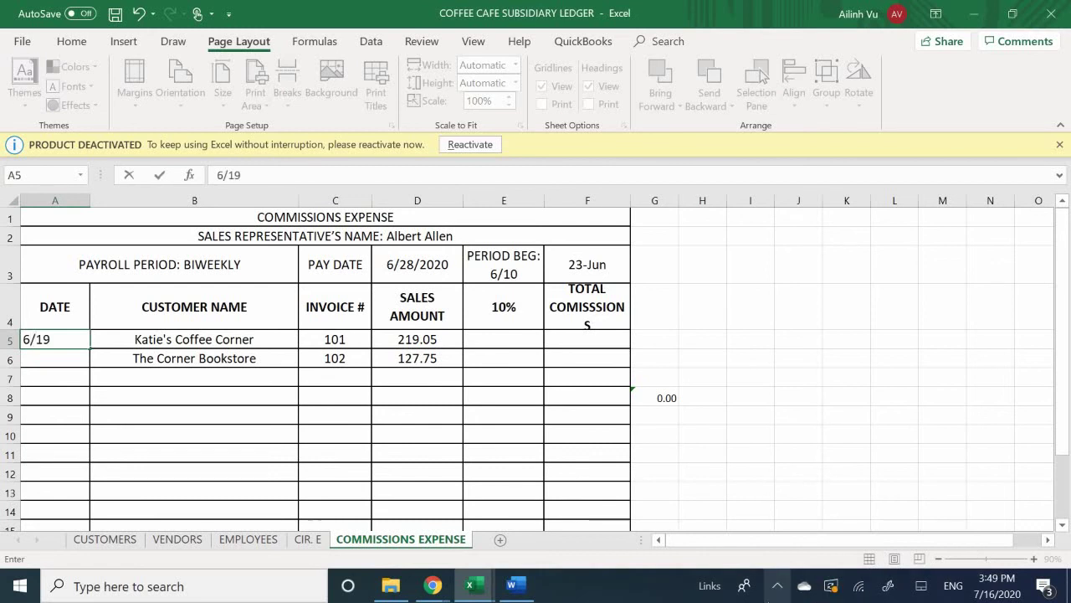
pyautogui.press('Return')
pyautogui.press('Right')
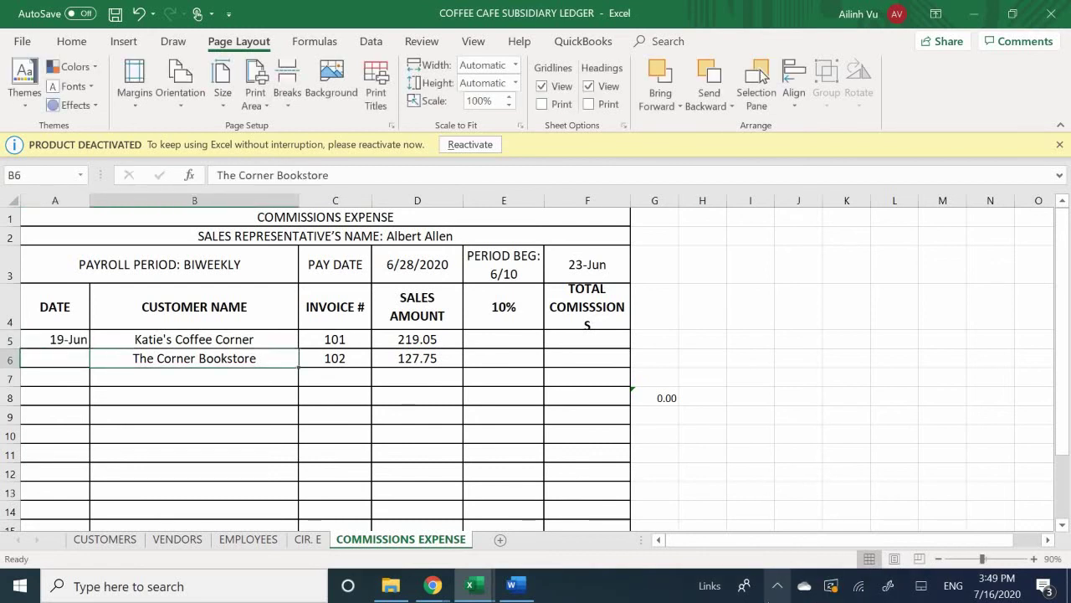
# Step: Calculate the 10% commission on invoice 101 in E5 with the formula =D5*.10
pyautogui.press('Up')
pyautogui.press('Right')
pyautogui.press('Right')
pyautogui.press('Left')
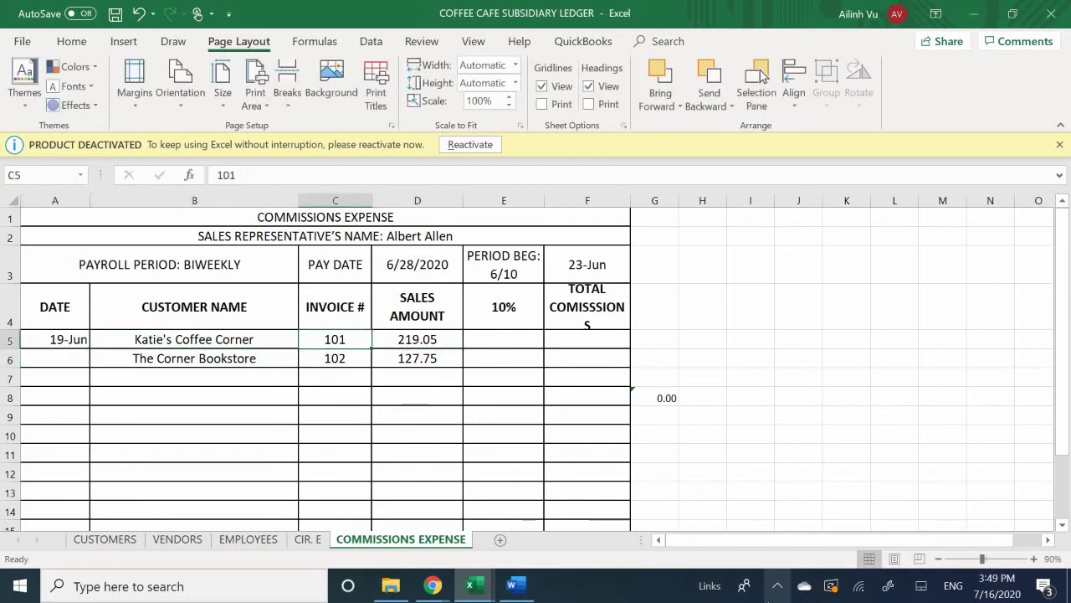
pyautogui.press('Right')
pyautogui.press('Right')
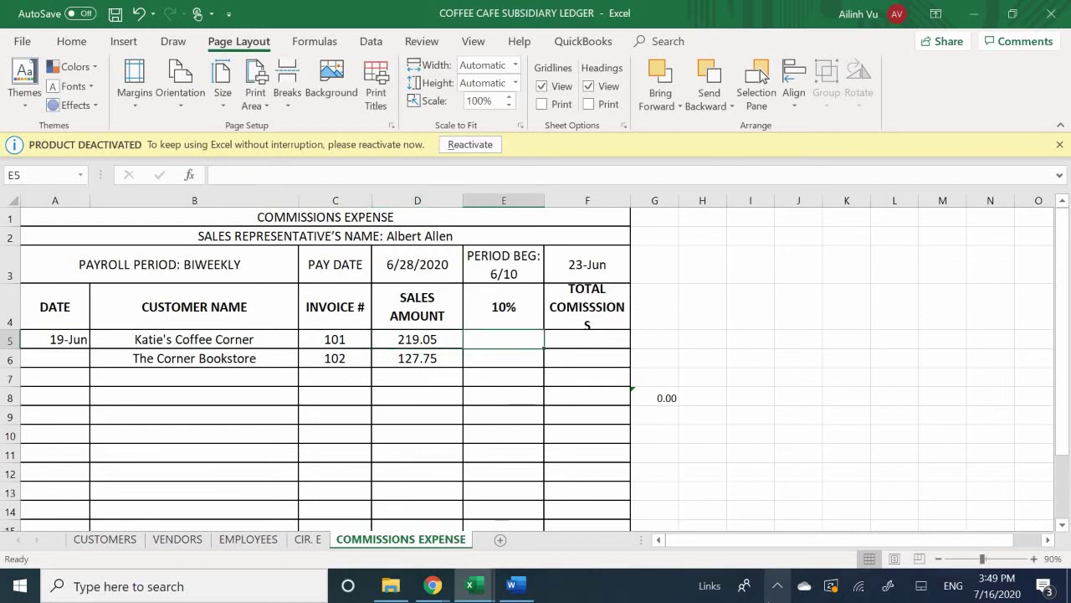
pyautogui.press('Right')
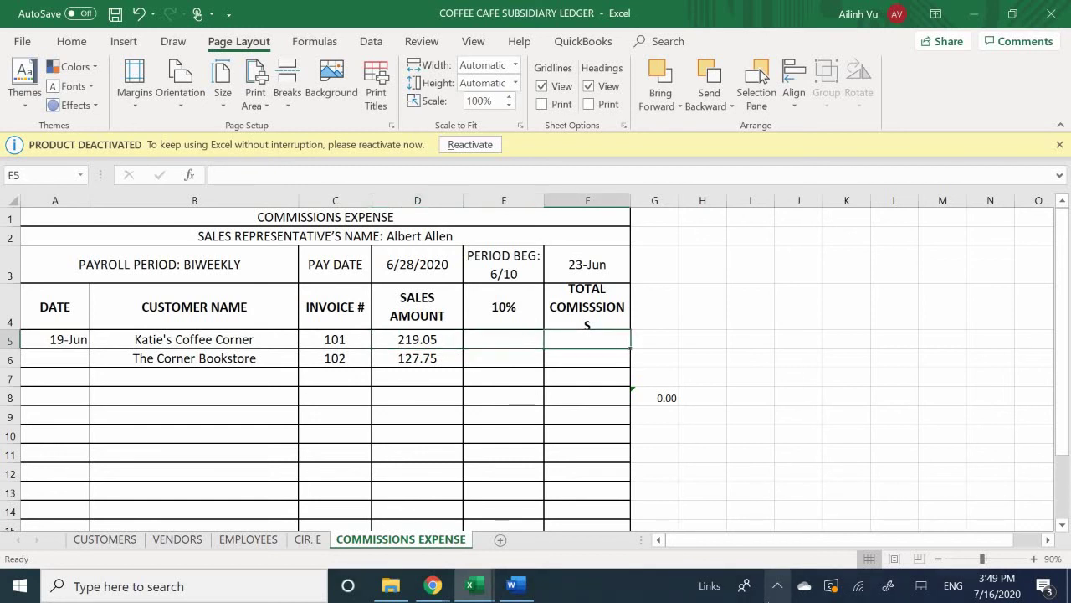
pyautogui.write('=')
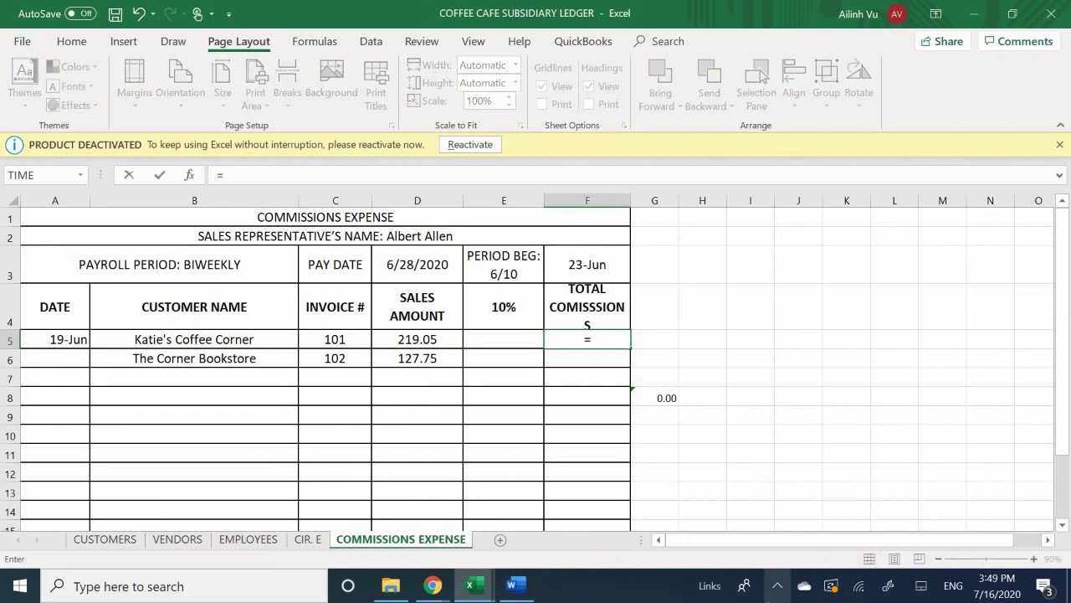
pyautogui.press('BackSpace')
pyautogui.press('Left')
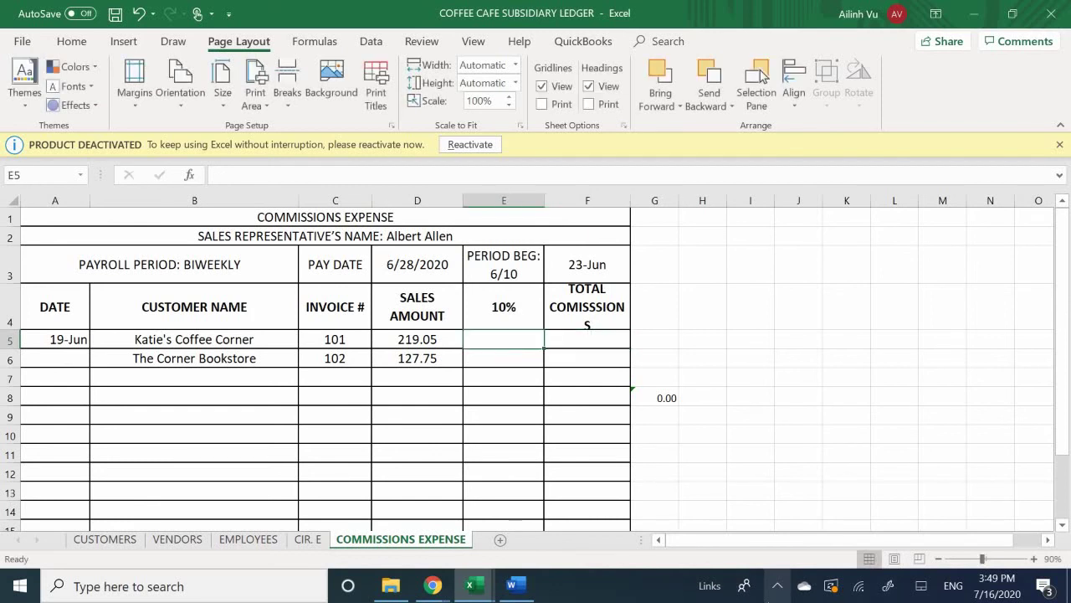
pyautogui.write('=')
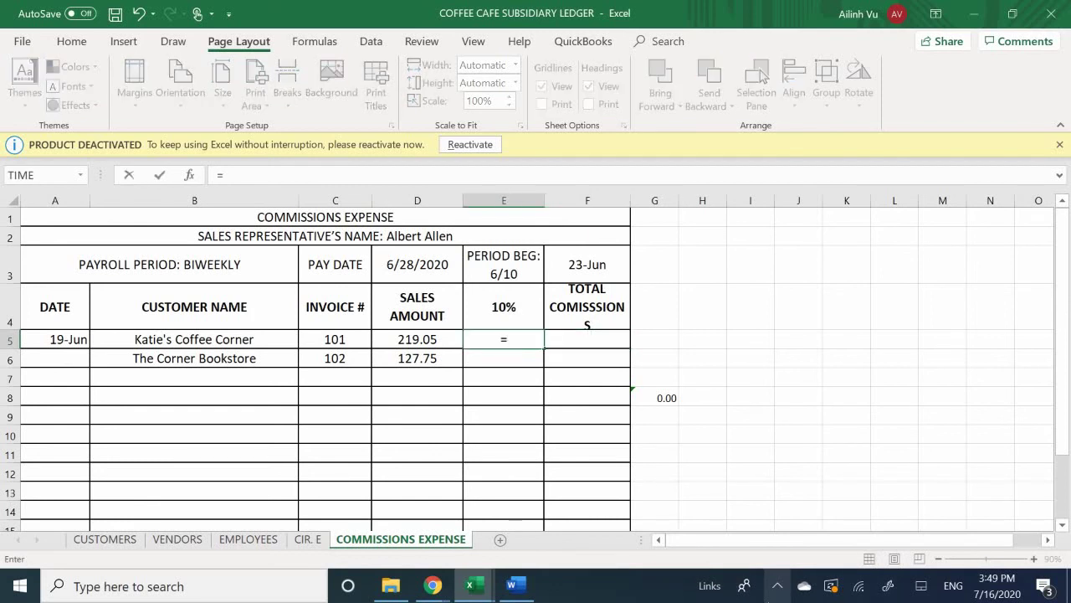
pyautogui.write('20')
pyautogui.press('BackSpace')
pyautogui.press('BackSpace')
pyautogui.press('Left')
pyautogui.write('*')
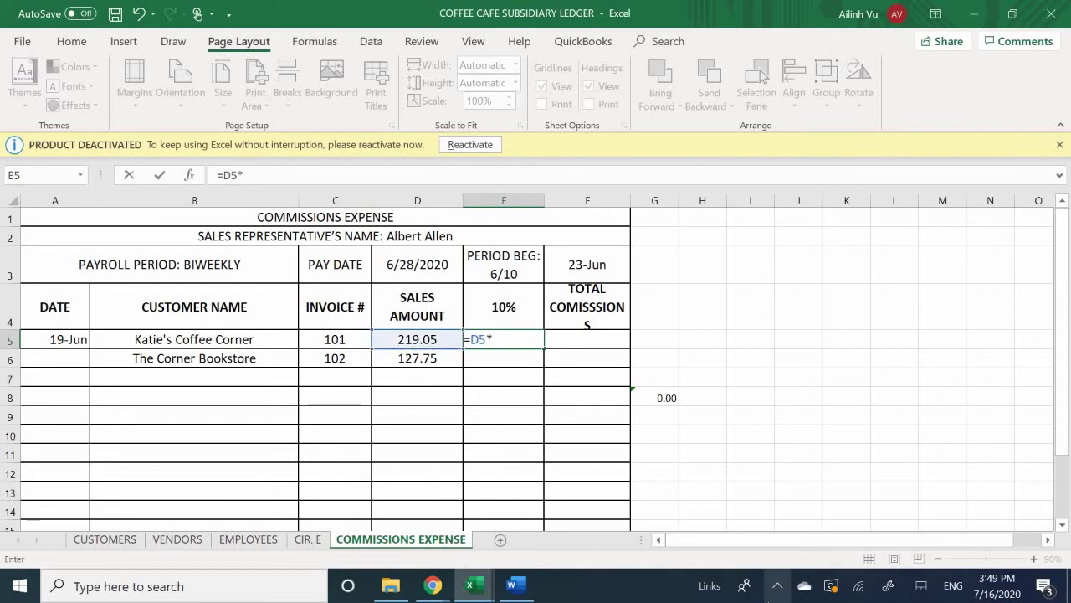
pyautogui.write('.10')
pyautogui.press('Return')
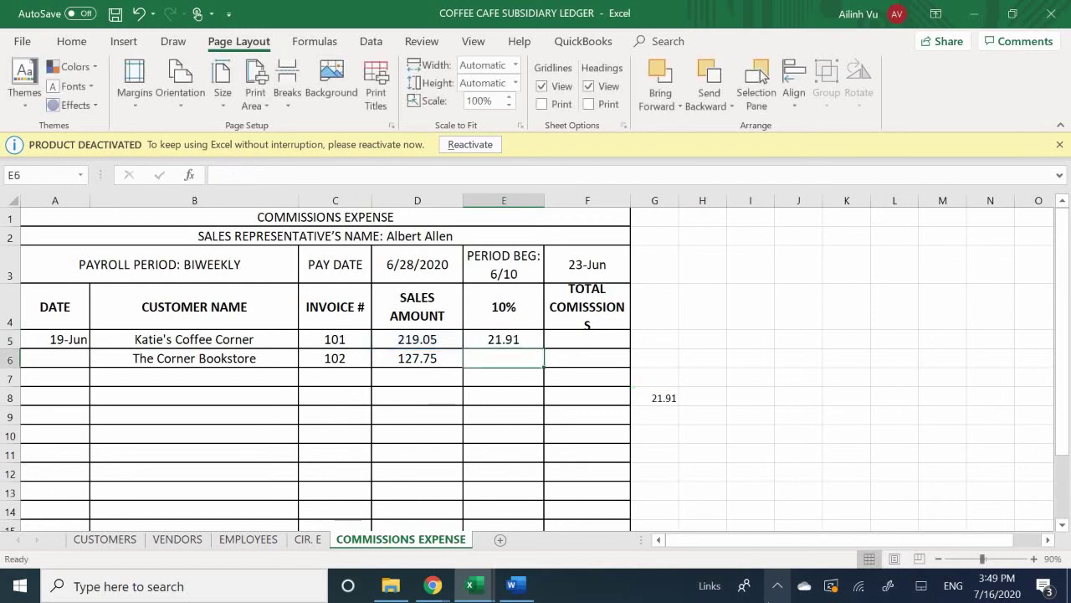
# Step: Enter 21.91 as the total commissions in F5 for Katie's Coffee Corner
pyautogui.press('Right')
pyautogui.press('Up')
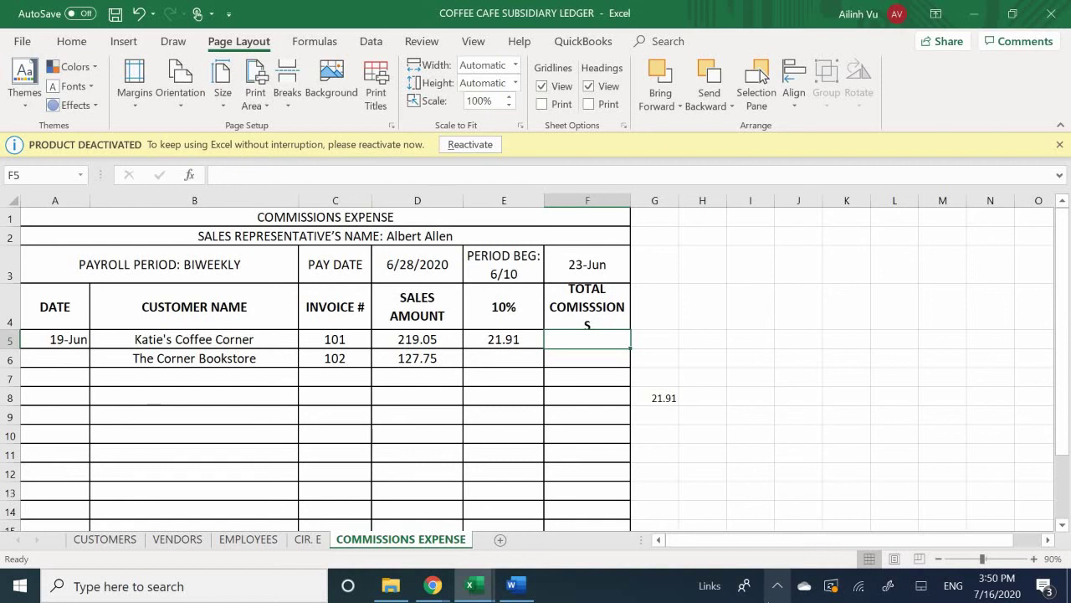
pyautogui.press('F2')
pyautogui.write('=')
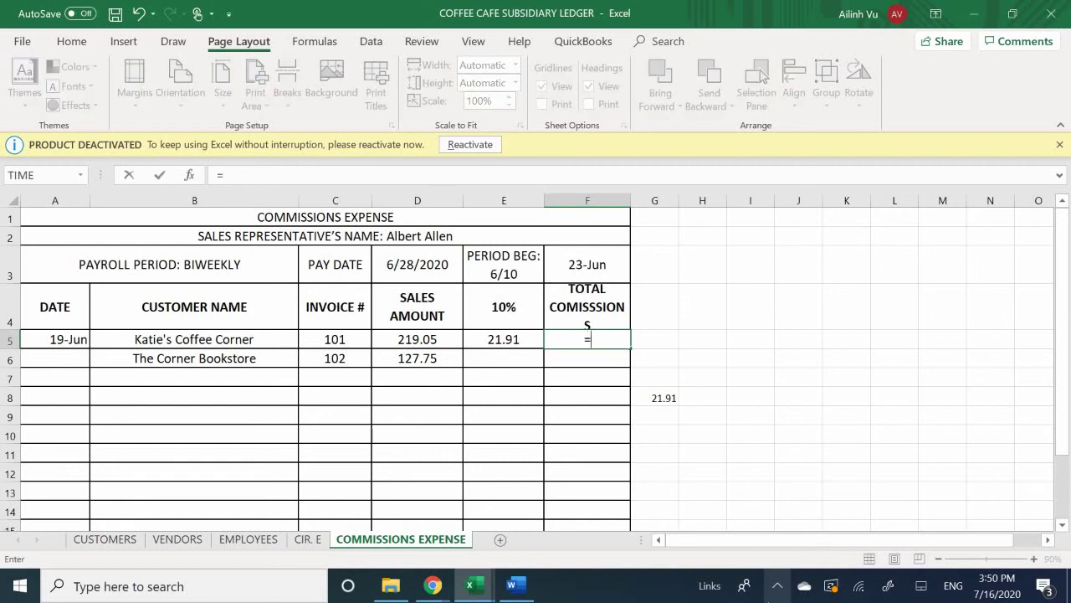
pyautogui.press('BackSpace')
pyautogui.write('21.91')
pyautogui.press('Return')
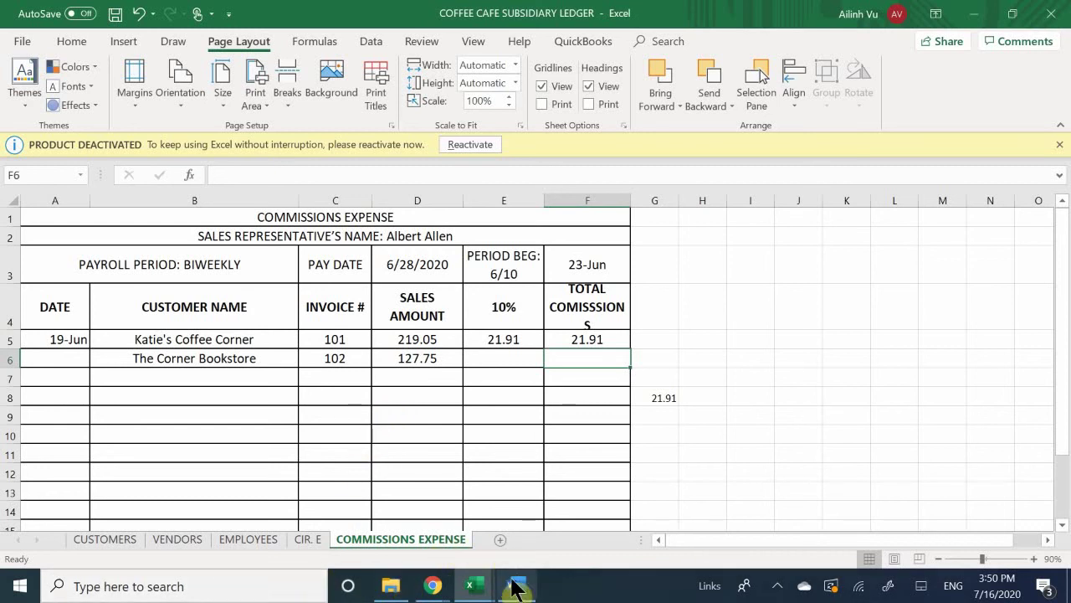
# Step: Bring up the Word assignment beside the GENERAL JOURNAL sheet and review the items and quantities on invoice 101 for Katie's Coffee Corner
pyautogui.moveTo(514, 586)
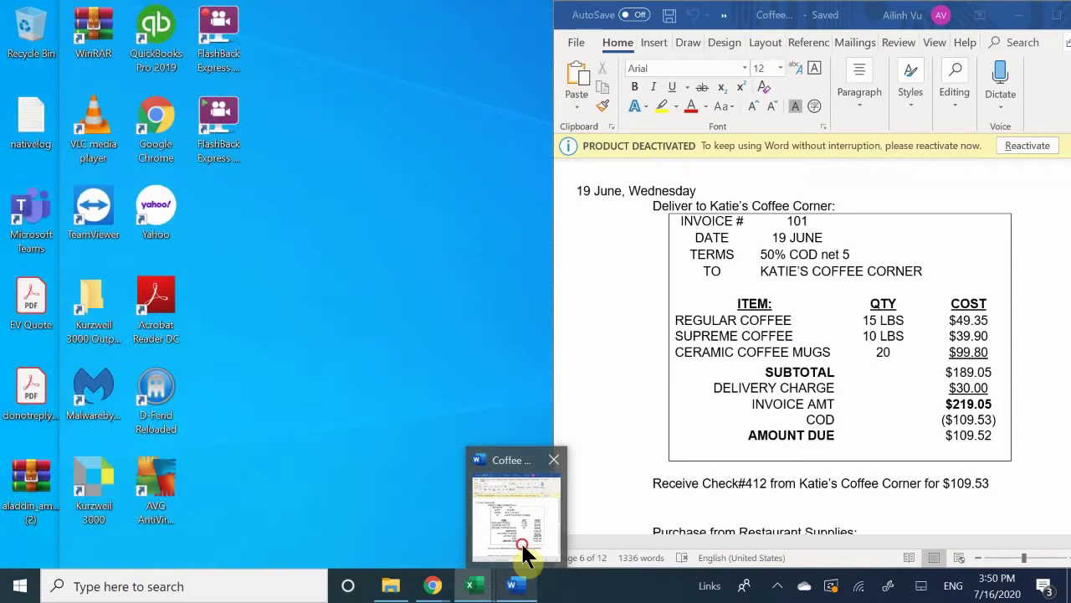
pyautogui.click(520, 541)
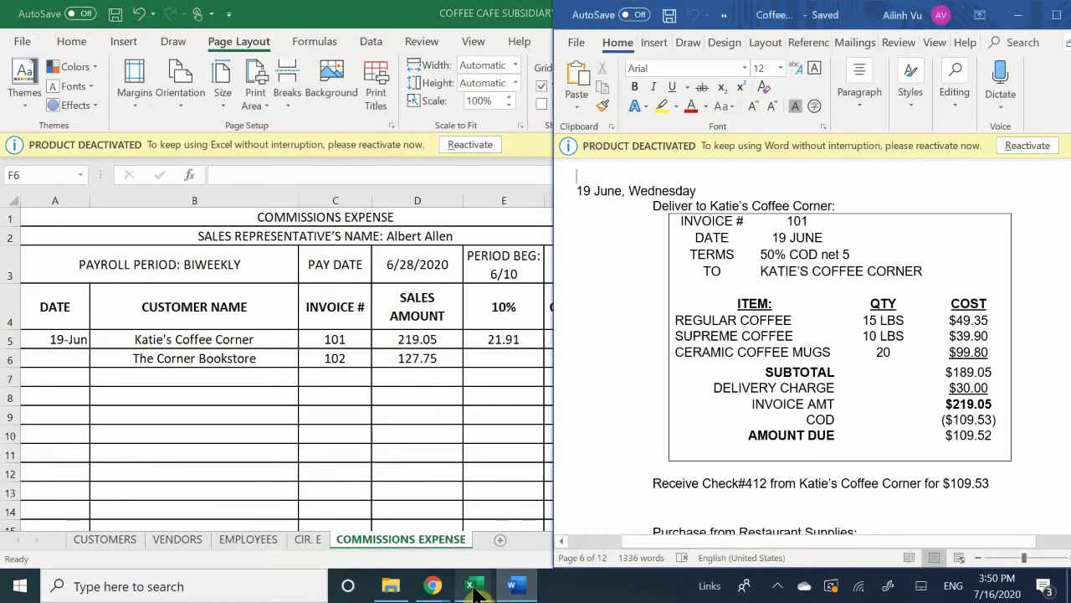
pyautogui.moveTo(476, 591)
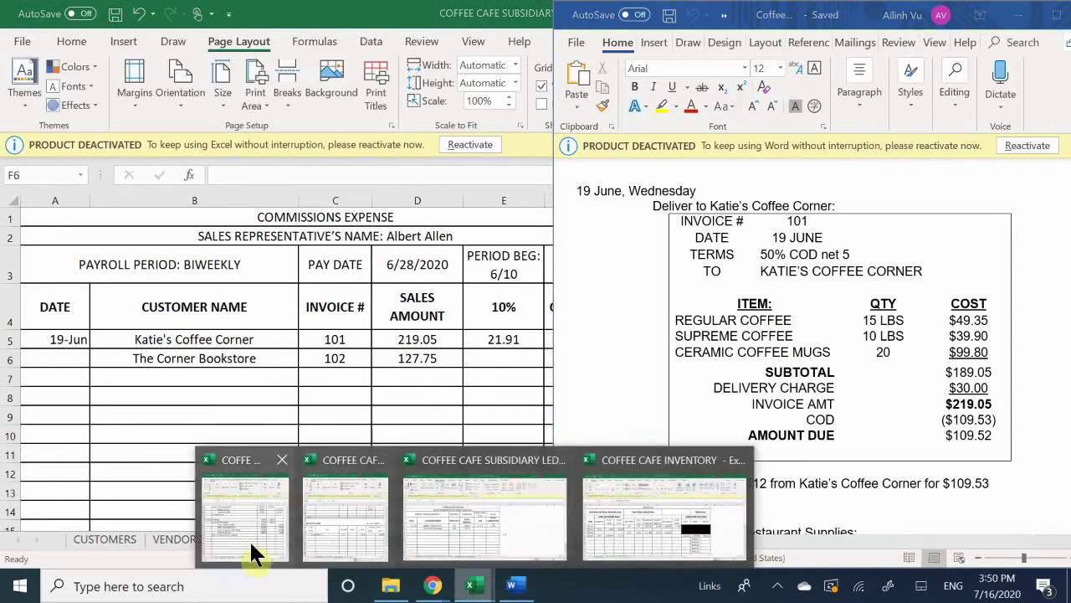
pyautogui.click(221, 556)
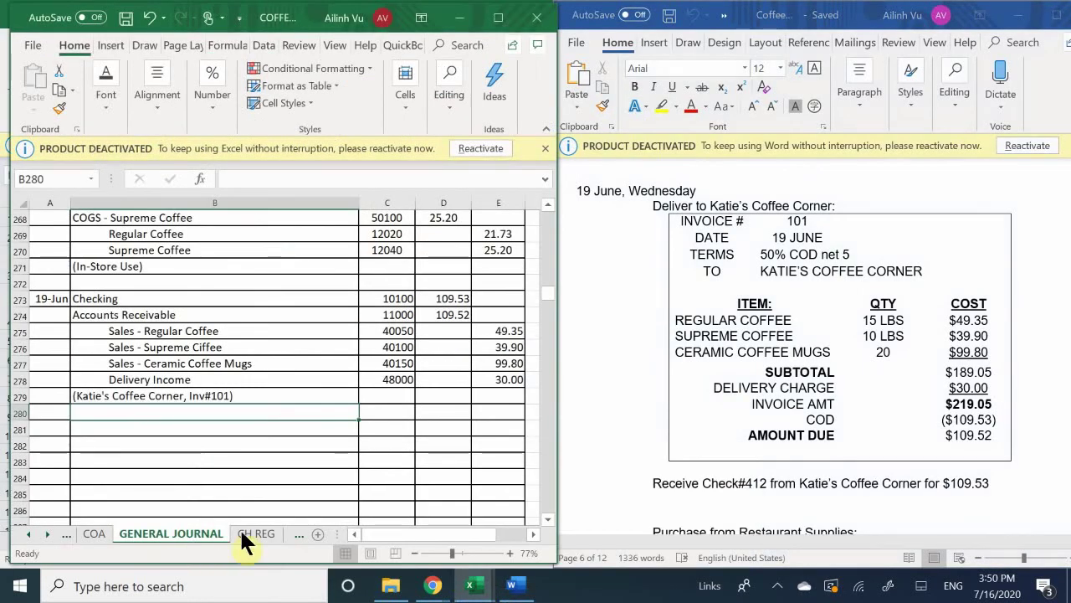
pyautogui.click(641, 399)
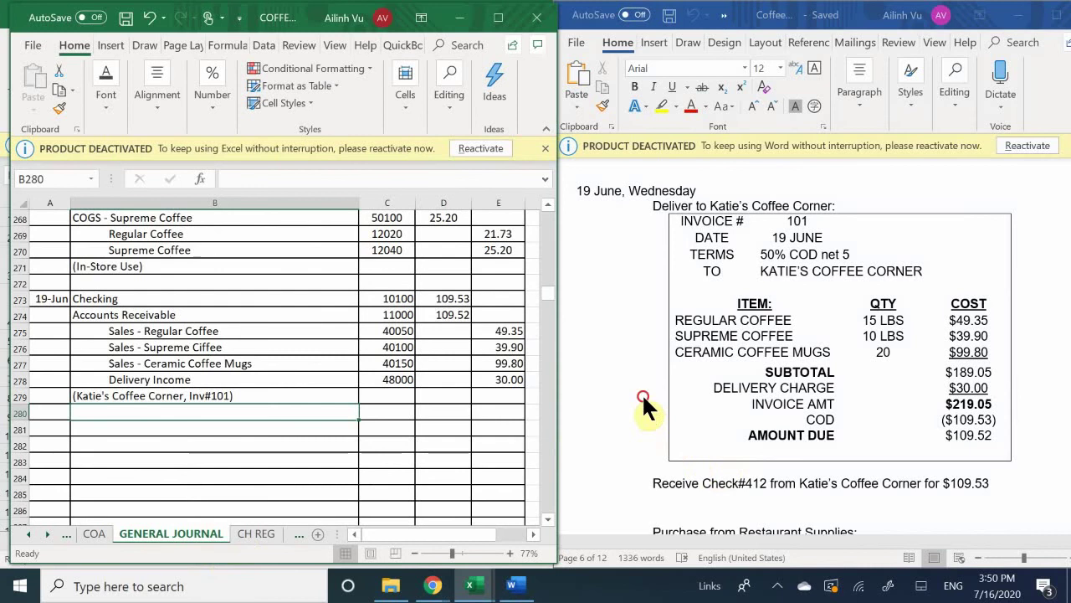
pyautogui.scroll(-1, 642, 400)
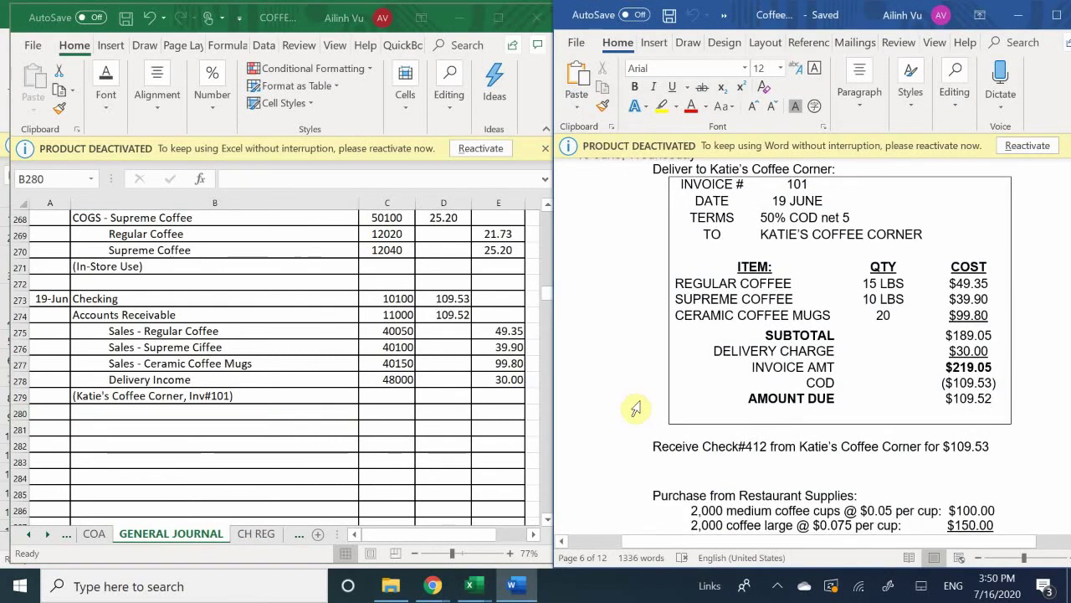
pyautogui.scroll(2, 637, 408)
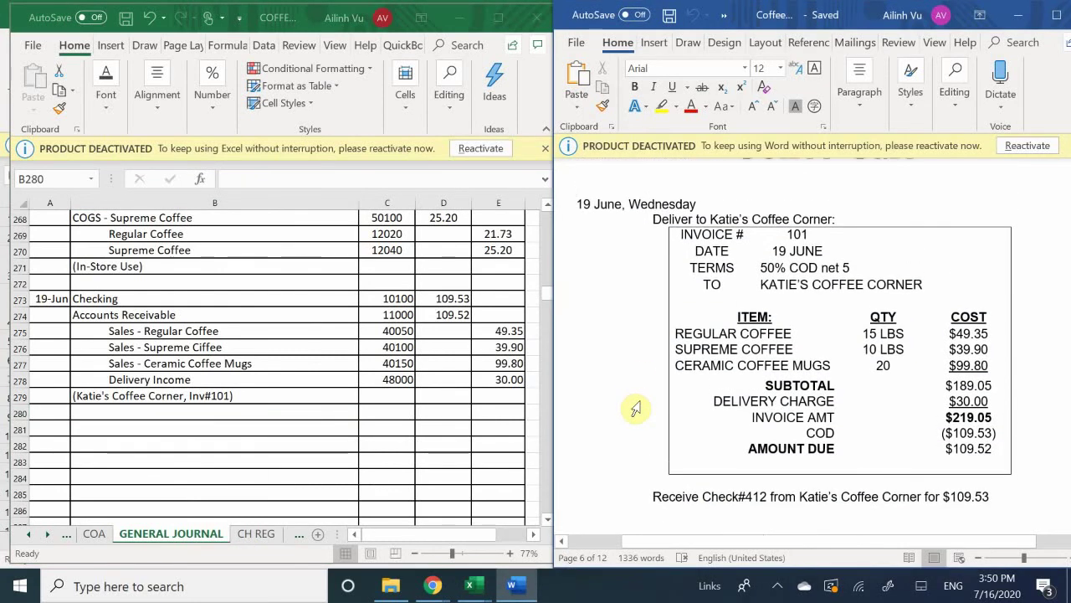
pyautogui.scroll(2, 637, 407)
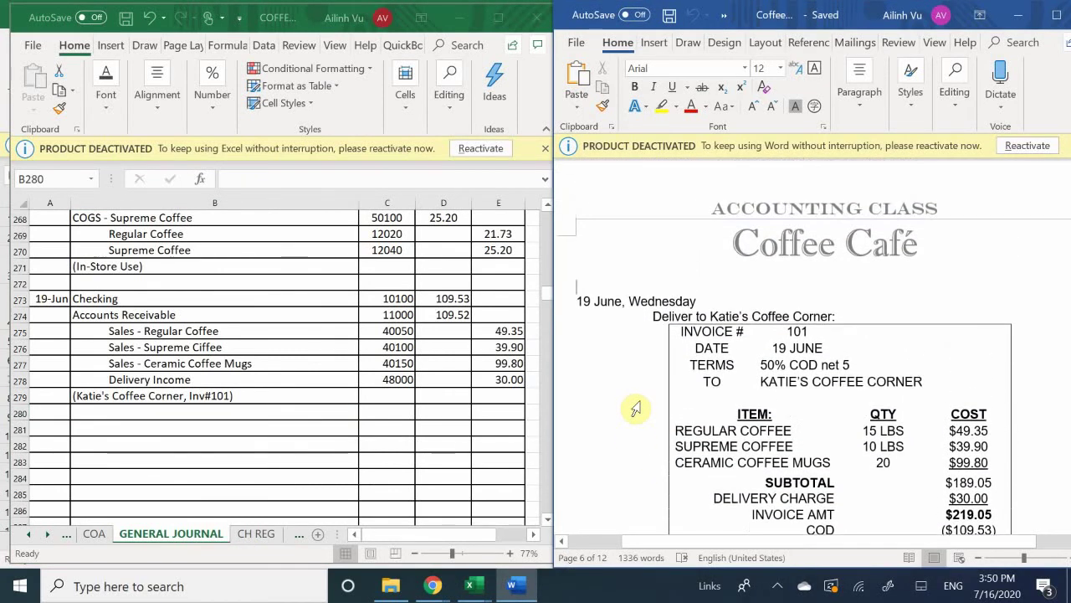
pyautogui.scroll(-2, 636, 407)
pyautogui.scroll(-1, 636, 408)
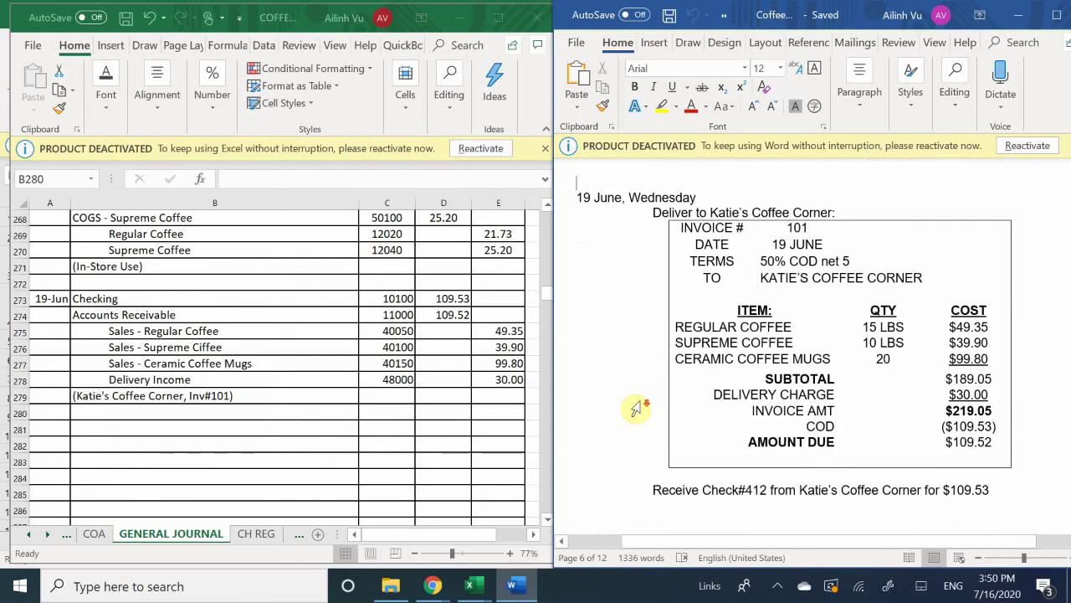
pyautogui.scroll(1, 636, 408)
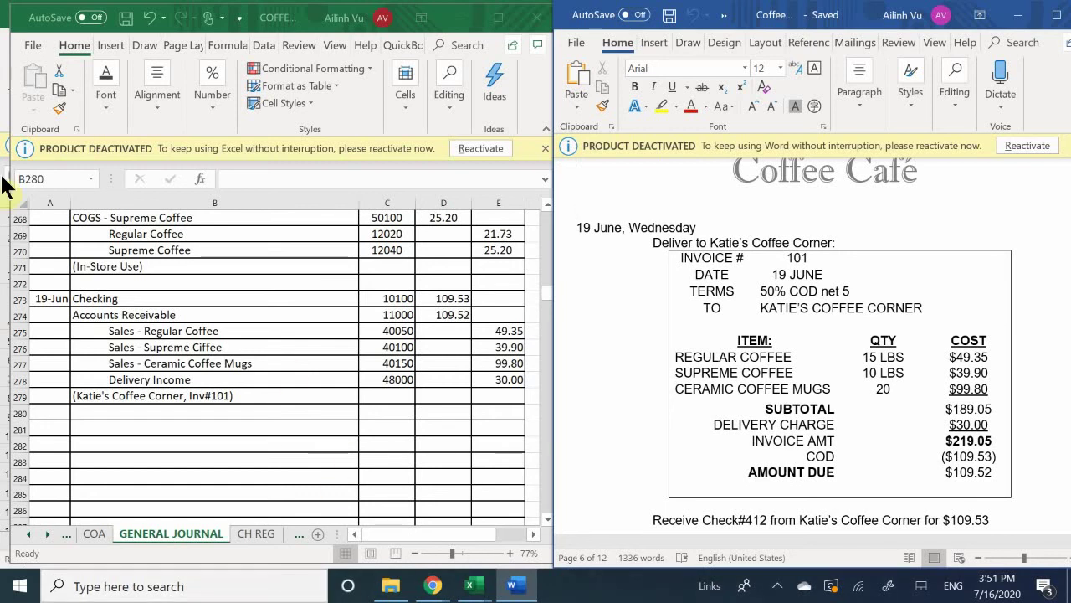
# Step: Enter 6/19 as the date in A281 of the GENERAL JOURNAL, leaving a blank row below the invoice 101 entry
pyautogui.click(49, 418)
pyautogui.click(50, 428)
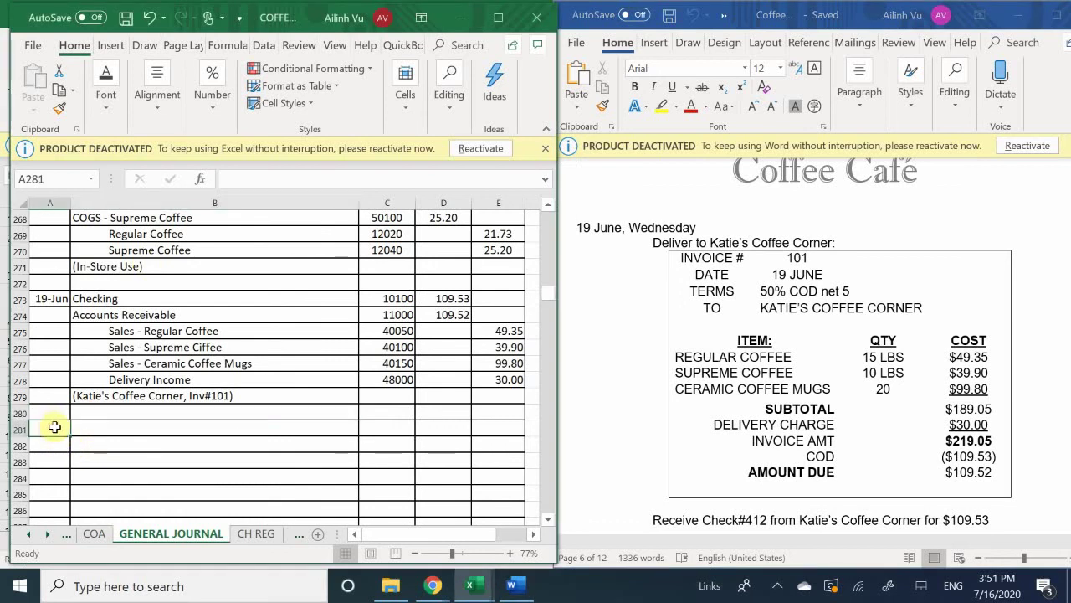
pyautogui.write('6/')
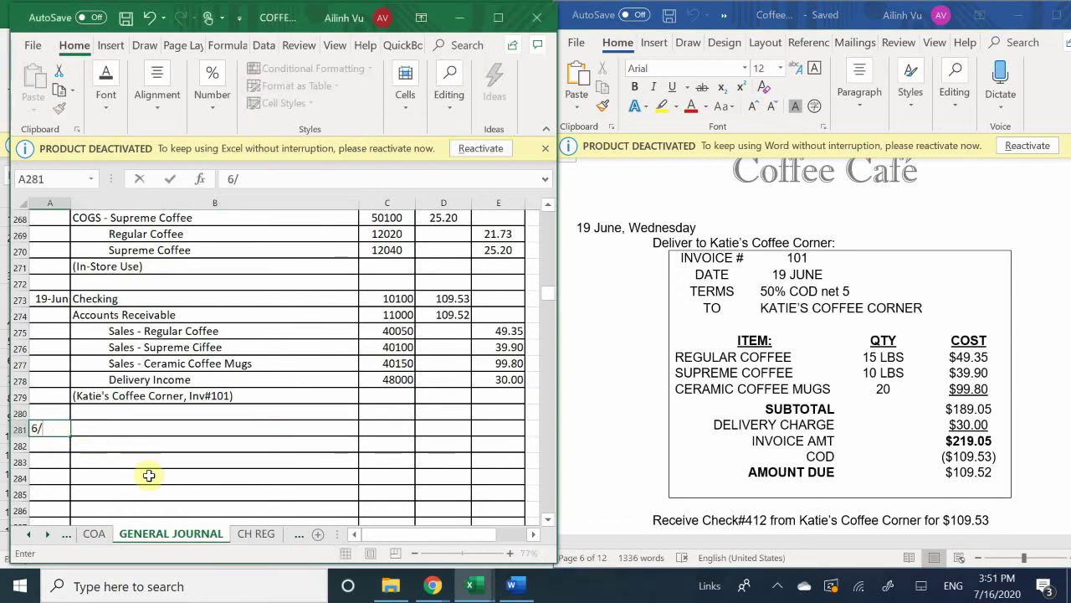
pyautogui.write('19')
pyautogui.press('Return')
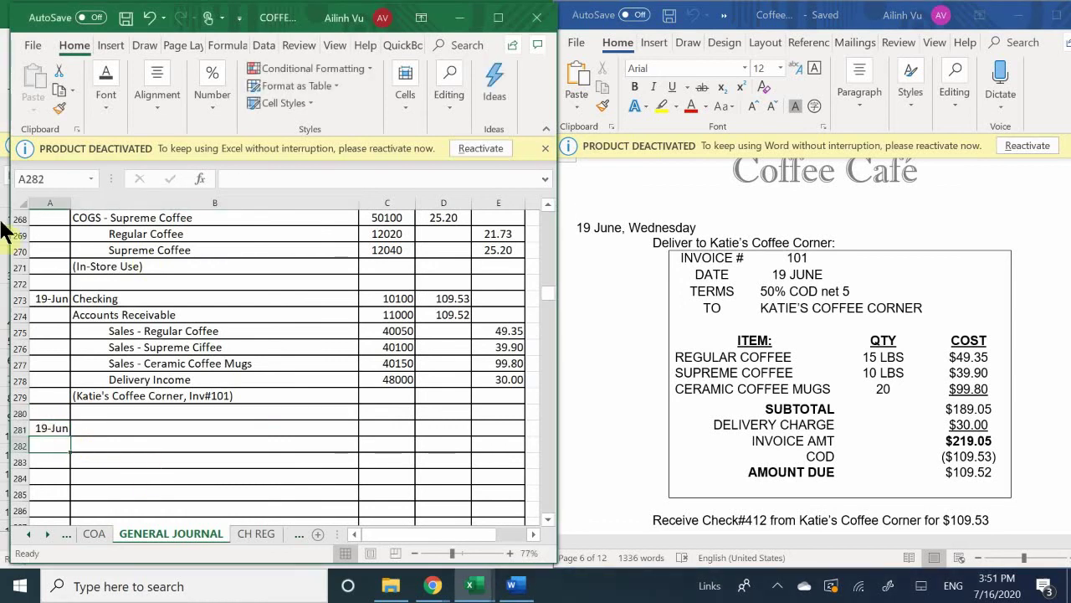
# Step: Switch to the COFFEE CAFE INVENTORY workbook and enter 6/19 as the date in A9 of the REG COFFEE sheet
pyautogui.click(473, 588)
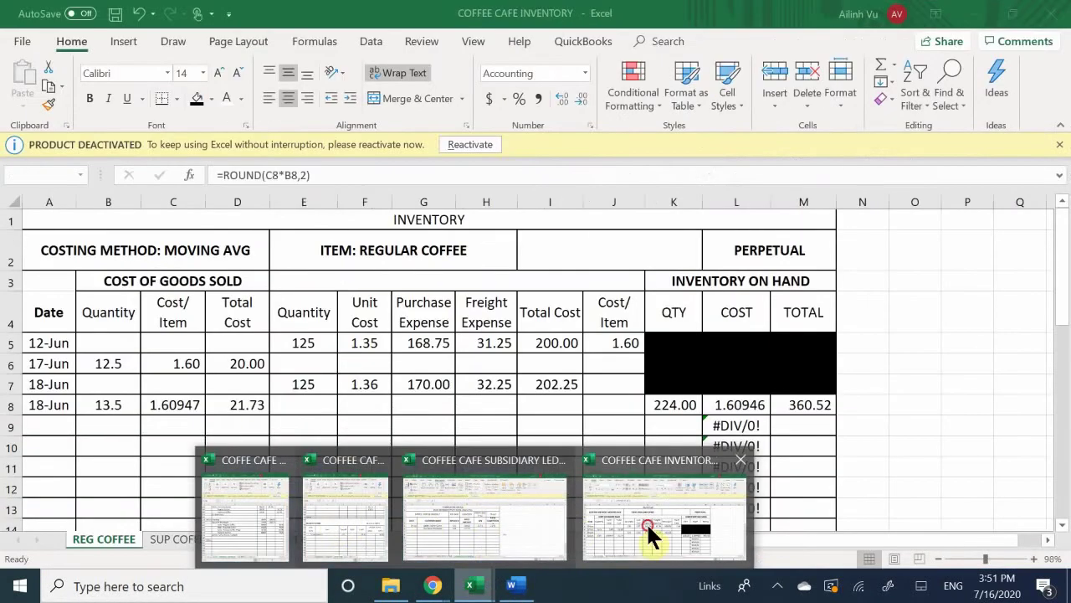
pyautogui.click(652, 535)
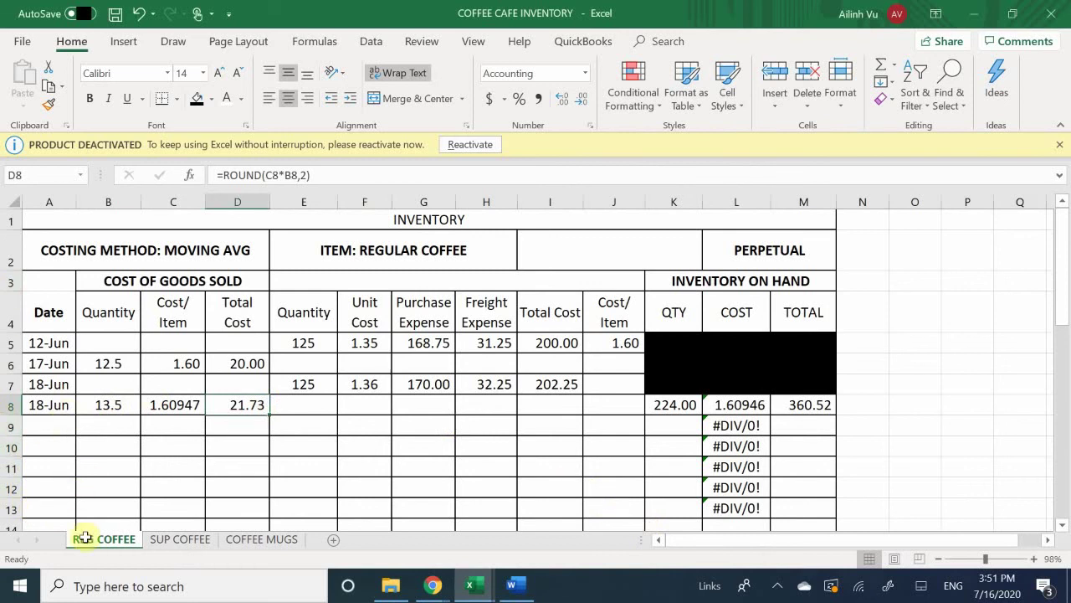
pyautogui.click(95, 432)
pyautogui.press('Left')
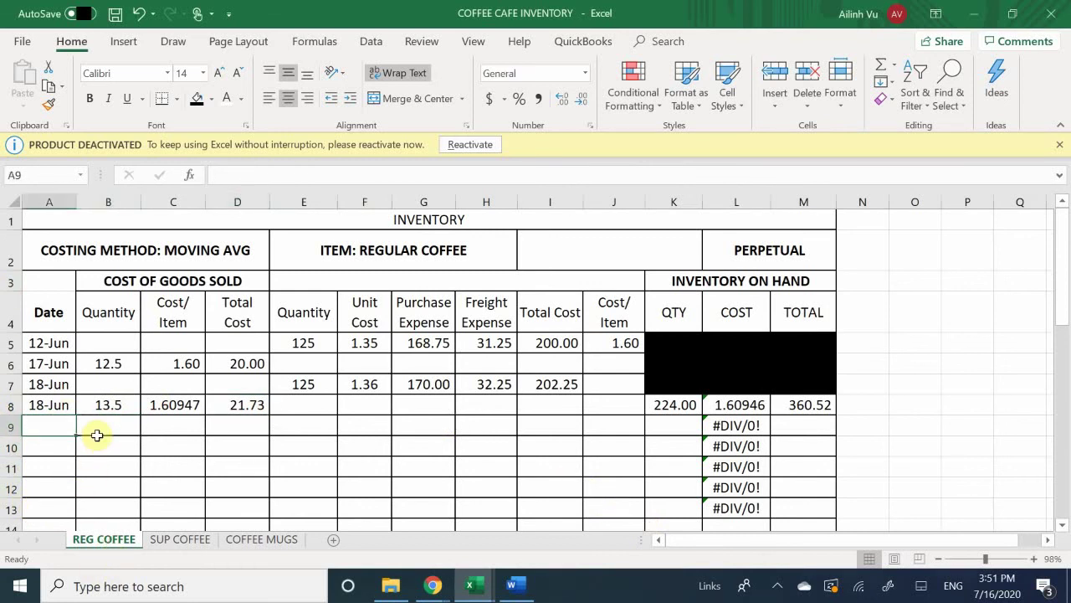
pyautogui.write('6/19')
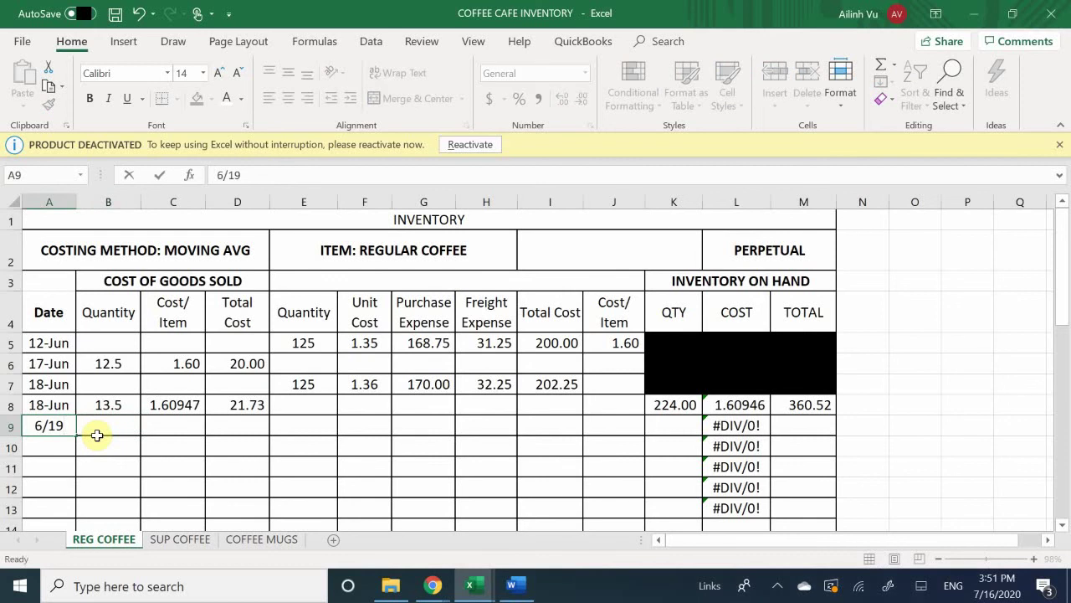
pyautogui.press('Return')
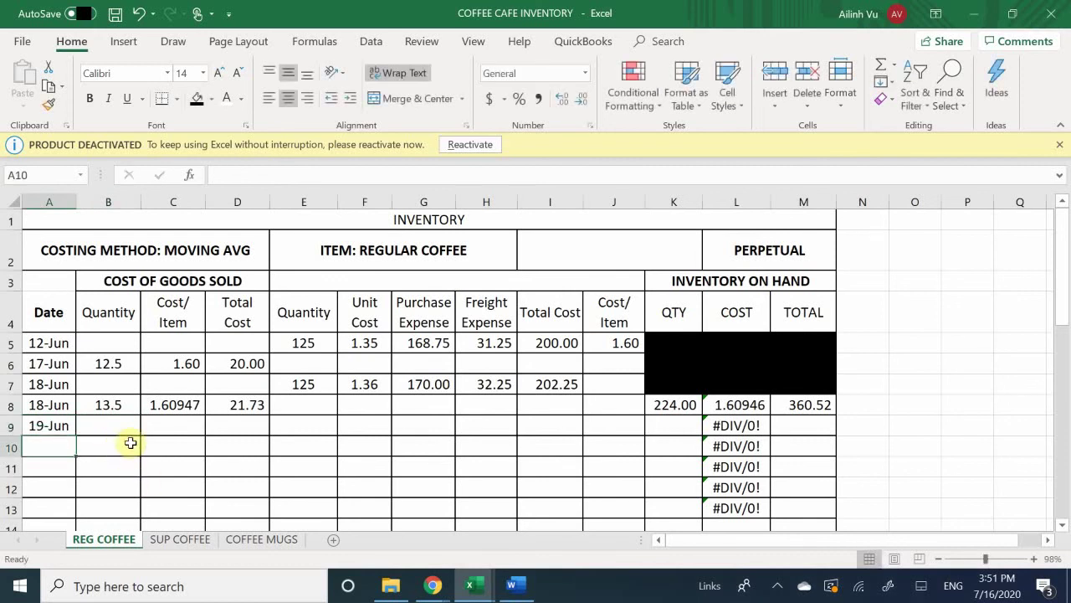
# Step: Check the regular coffee quantity on invoice 101 and enter 15 as the quantity sold in B9
pyautogui.click(511, 584)
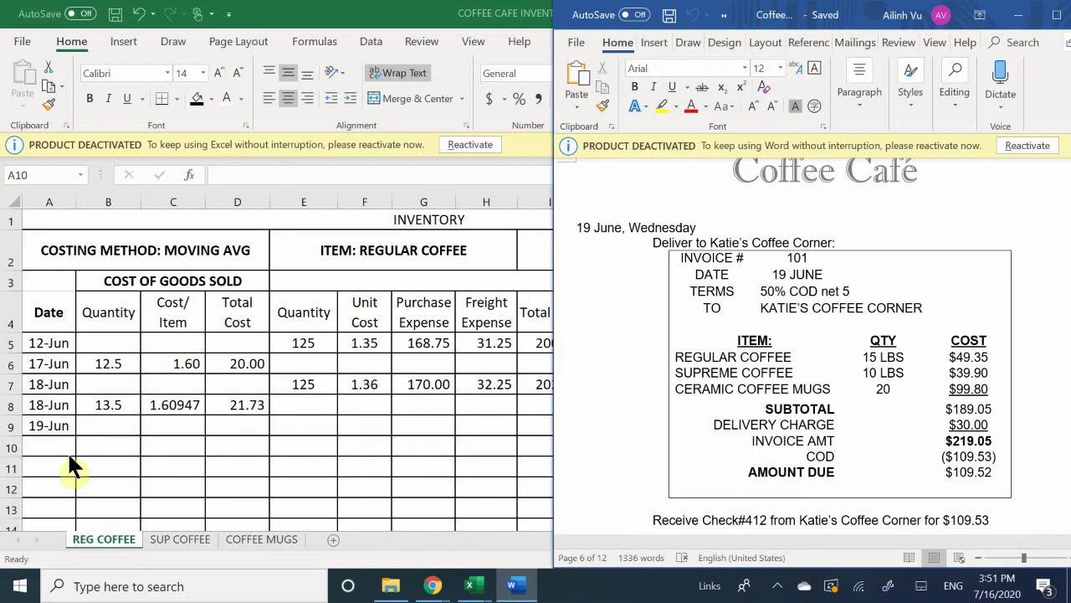
pyautogui.press('super+Up')
pyautogui.click(107, 425)
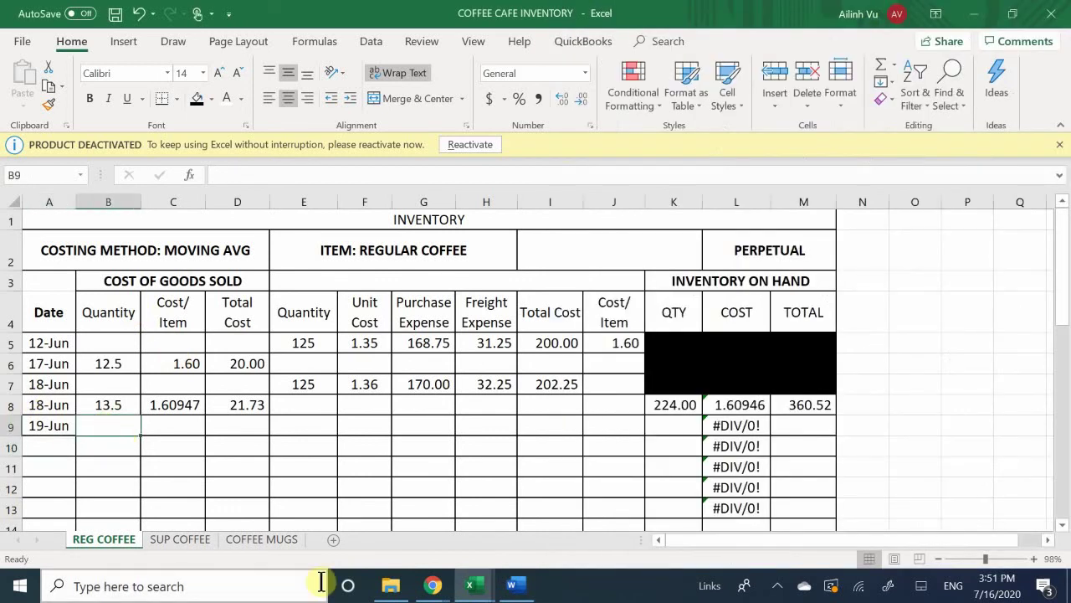
pyautogui.write('15')
pyautogui.press('Return')
# Step: Set the 19 June cost per item in C9 to the last on-hand unit cost with the formula =L8
pyautogui.press('Right')
pyautogui.press('Up')
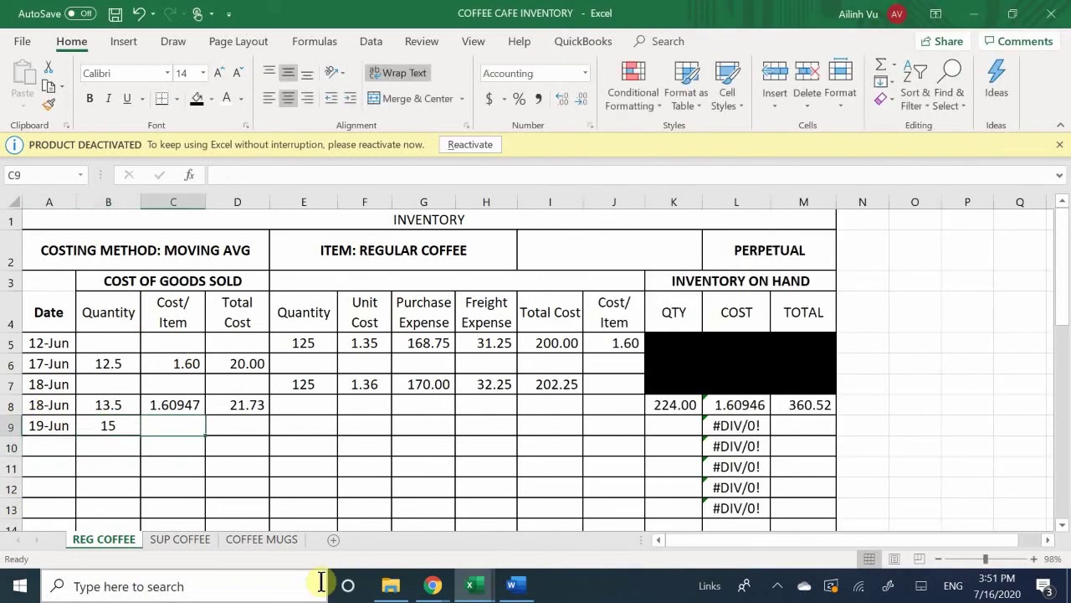
pyautogui.press('Right')
pyautogui.press('Right')
pyautogui.press('Left')
pyautogui.press('Left')
pyautogui.press('Left')
pyautogui.press('Right')
pyautogui.write('=')
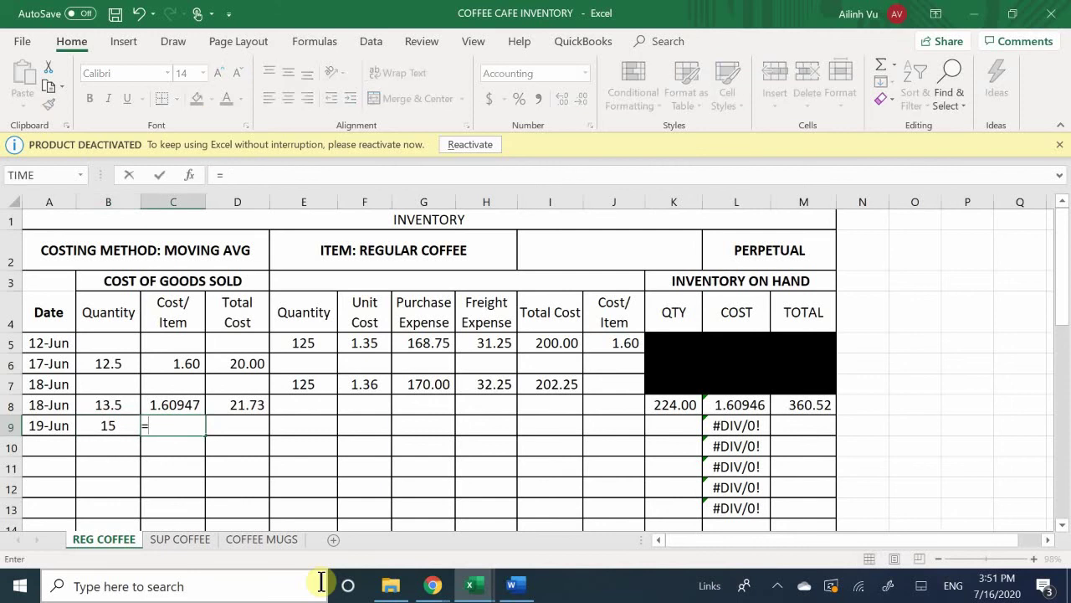
pyautogui.press('Right')
pyautogui.press('Right')
pyautogui.press('Right')
pyautogui.press('Right')
pyautogui.press('Right')
pyautogui.press('Right')
pyautogui.press('Right')
pyautogui.press('Right')
pyautogui.press('Right')
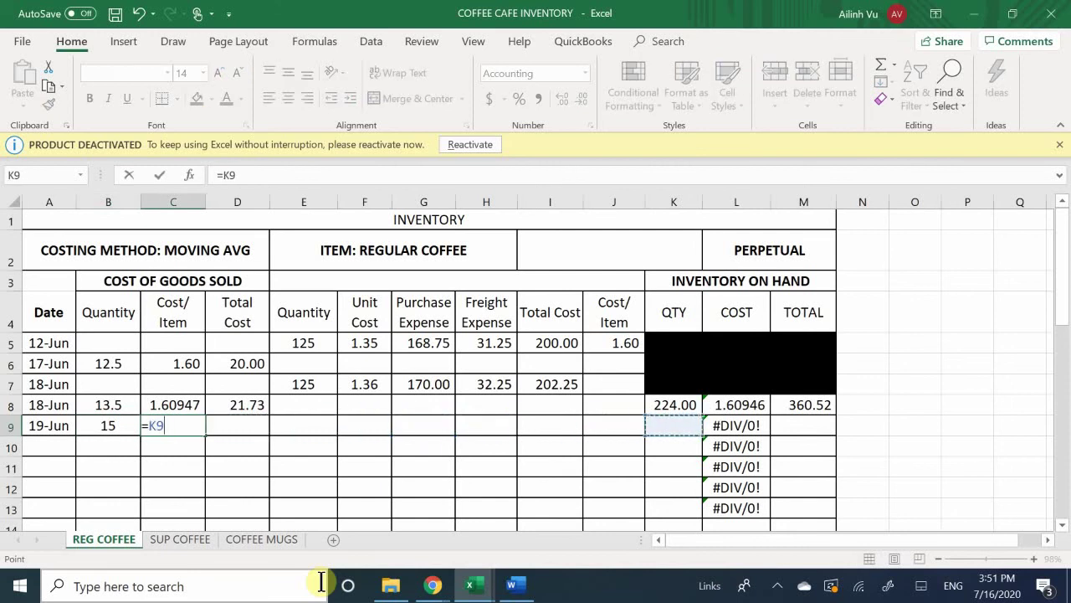
pyautogui.press('Up')
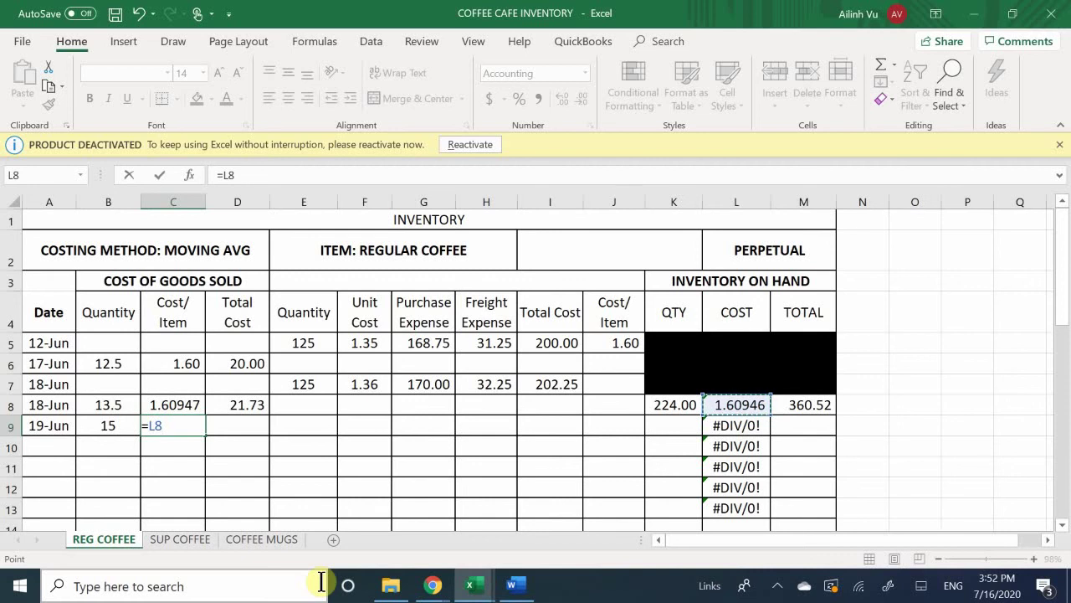
pyautogui.press('Return')
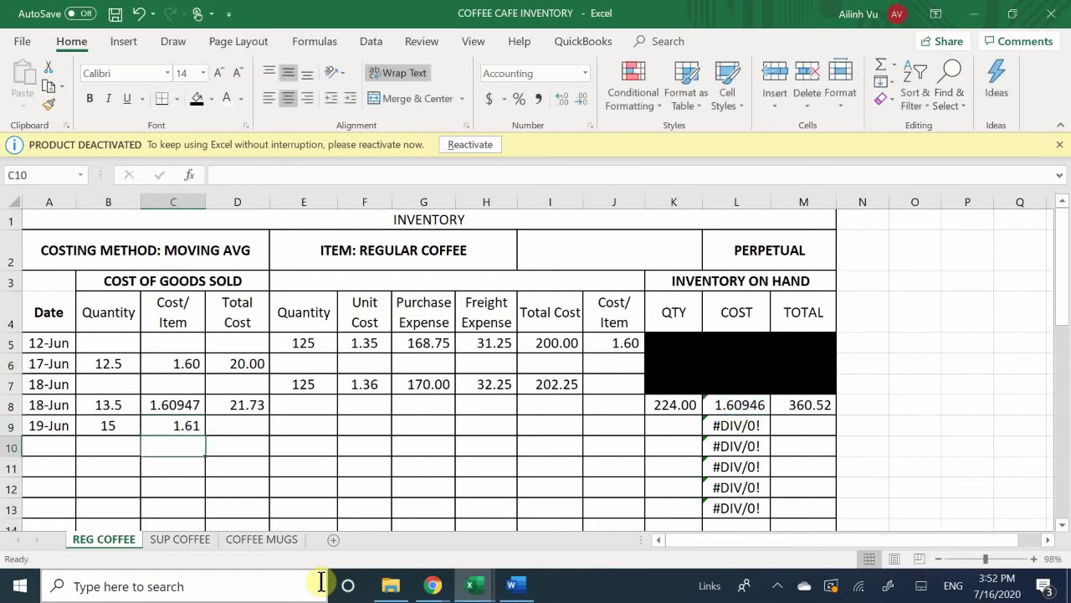
# Step: Calculate the 19 June total cost of goods sold in D9 with the formula =C9*B9
pyautogui.press('Right')
pyautogui.press('Up')
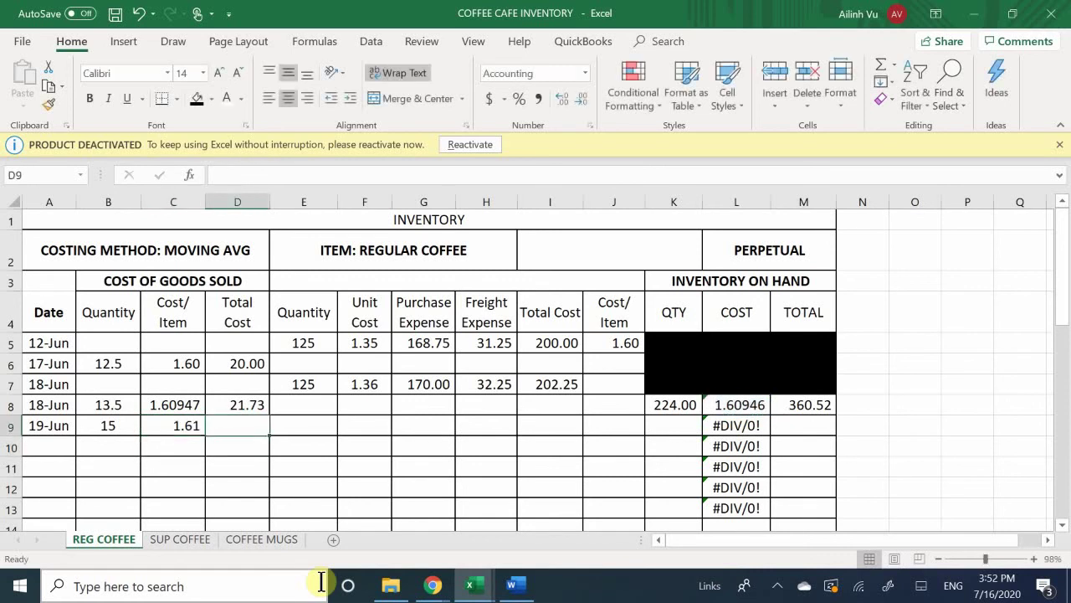
pyautogui.write('=')
pyautogui.press('Left')
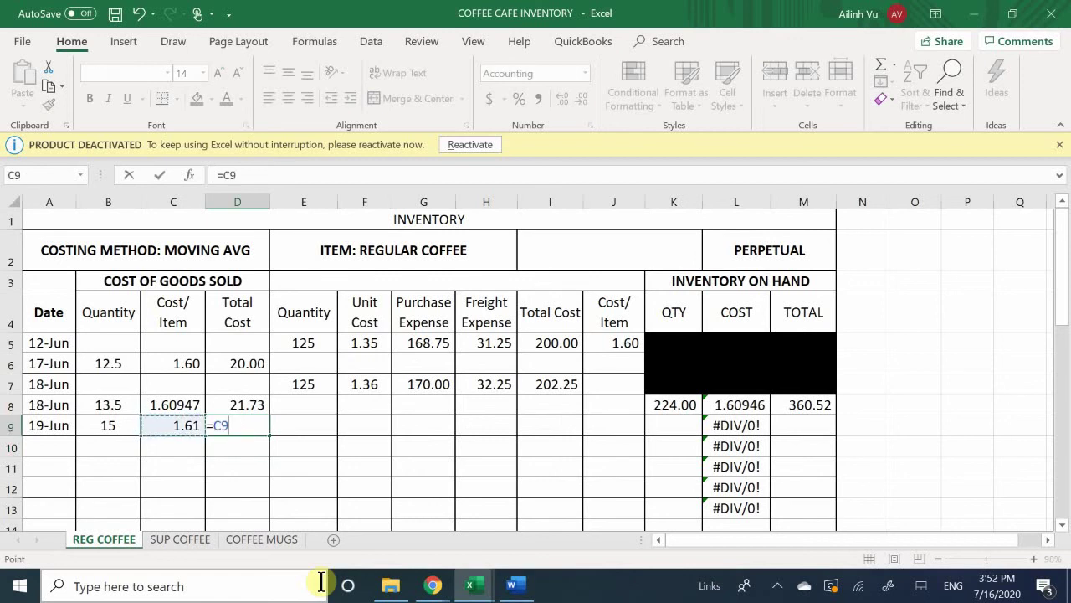
pyautogui.write('*')
pyautogui.press('Left')
pyautogui.press('Left')
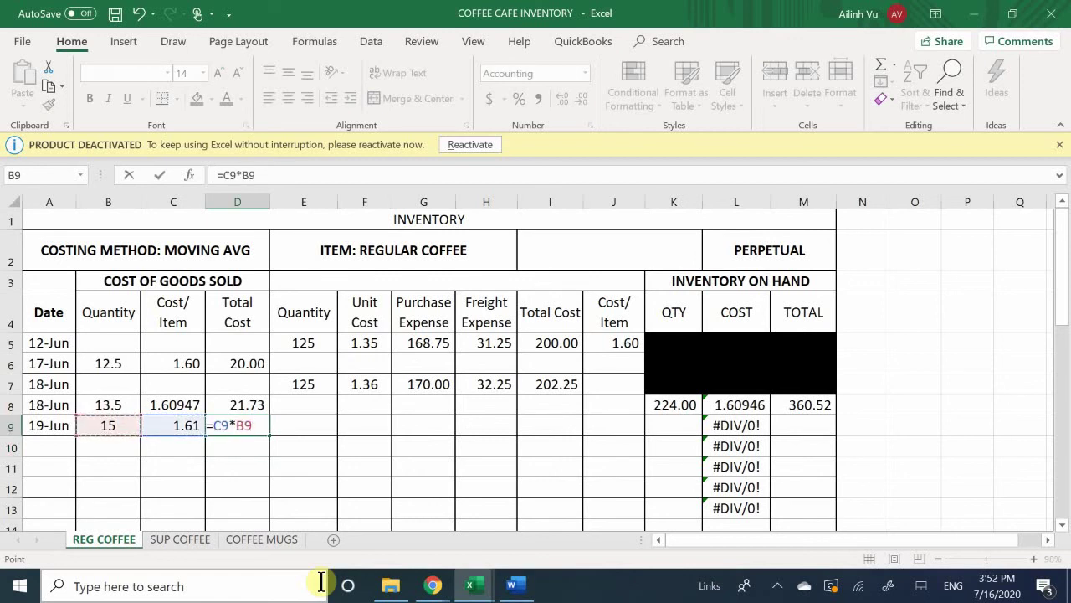
pyautogui.press('Return')
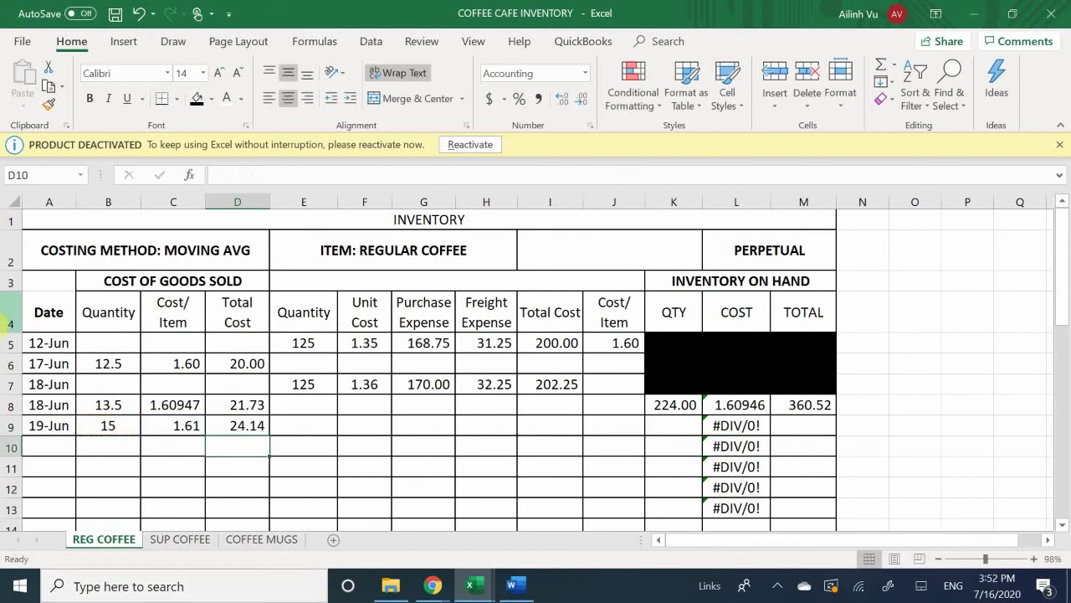
# Step: Format the cost per item cells C9:C13 to show five decimal places
pyautogui.click(173, 425)
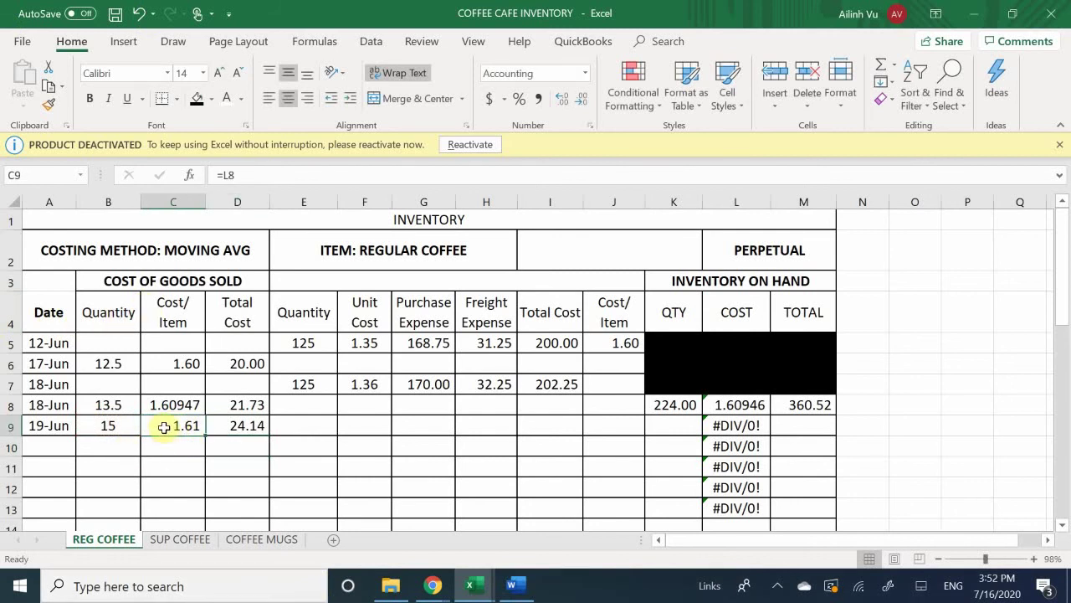
pyautogui.moveTo(170, 425); pyautogui.dragTo(177, 504)
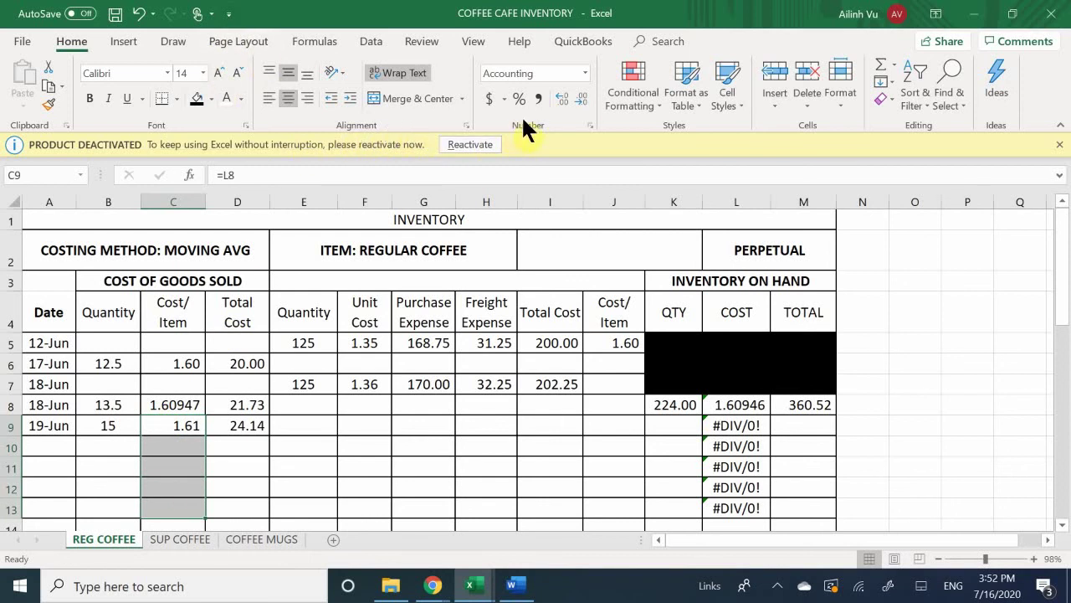
pyautogui.click(562, 100)
pyautogui.click(563, 100)
pyautogui.click(562, 100)
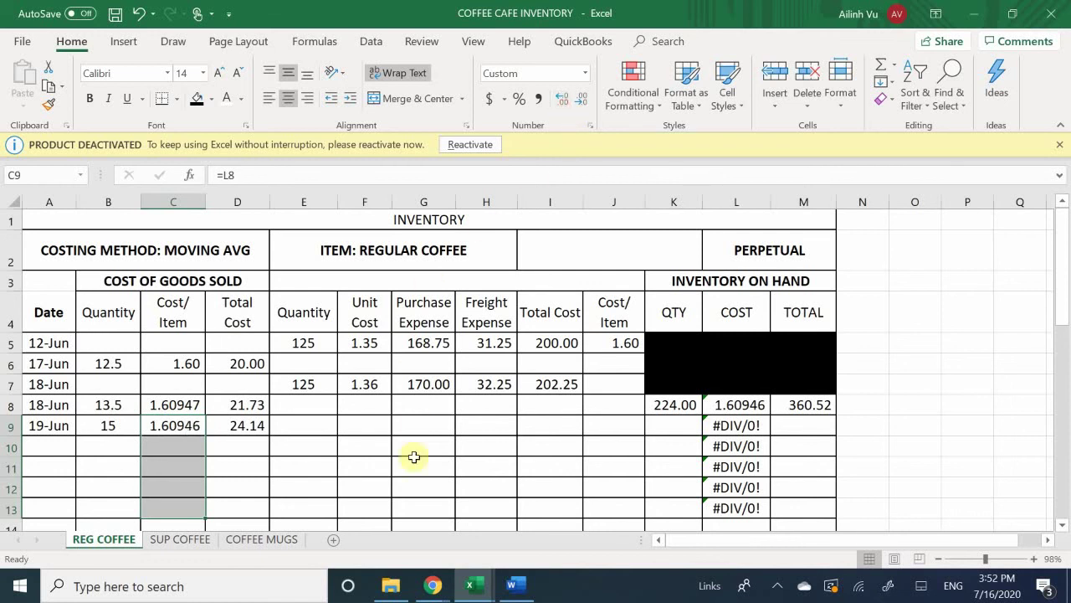
pyautogui.click(262, 462)
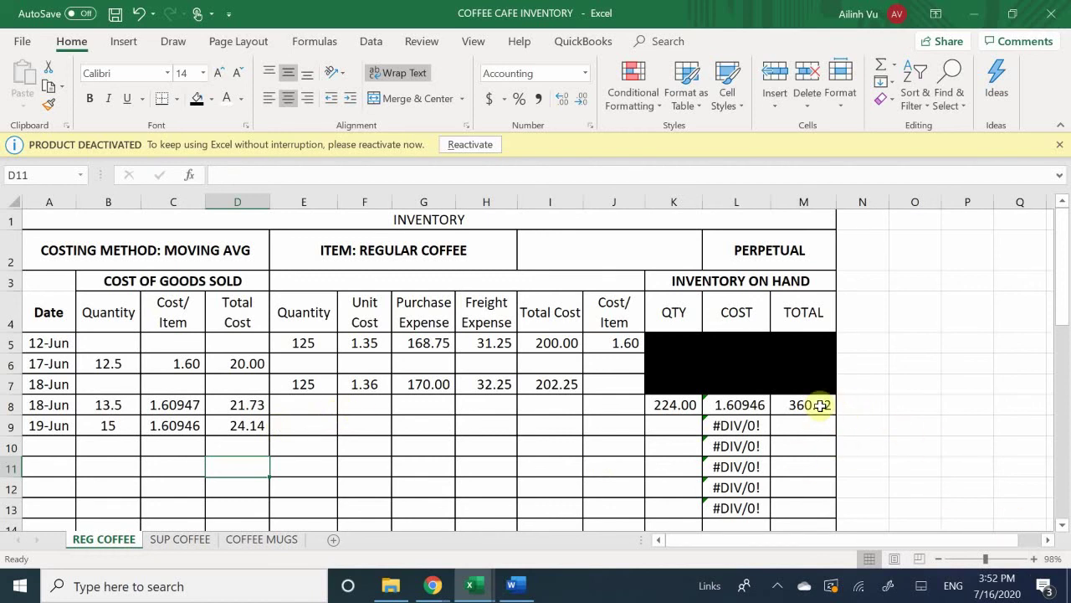
# Step: Calculate the 19 June on-hand quantity of regular coffee in K9 with the formula =K8-B9
pyautogui.click(674, 423)
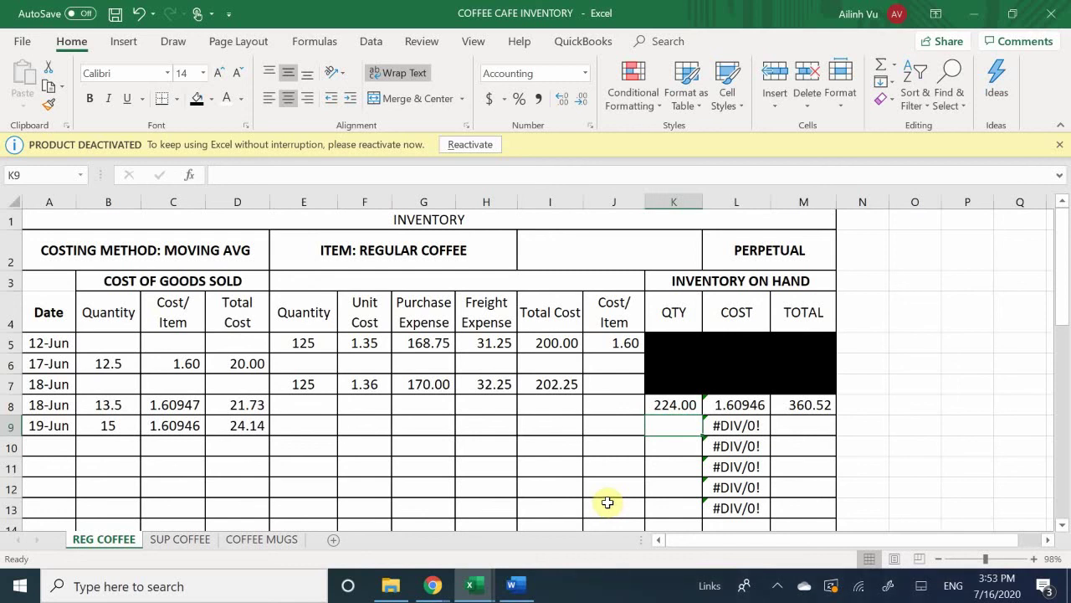
pyautogui.write('=K8-')
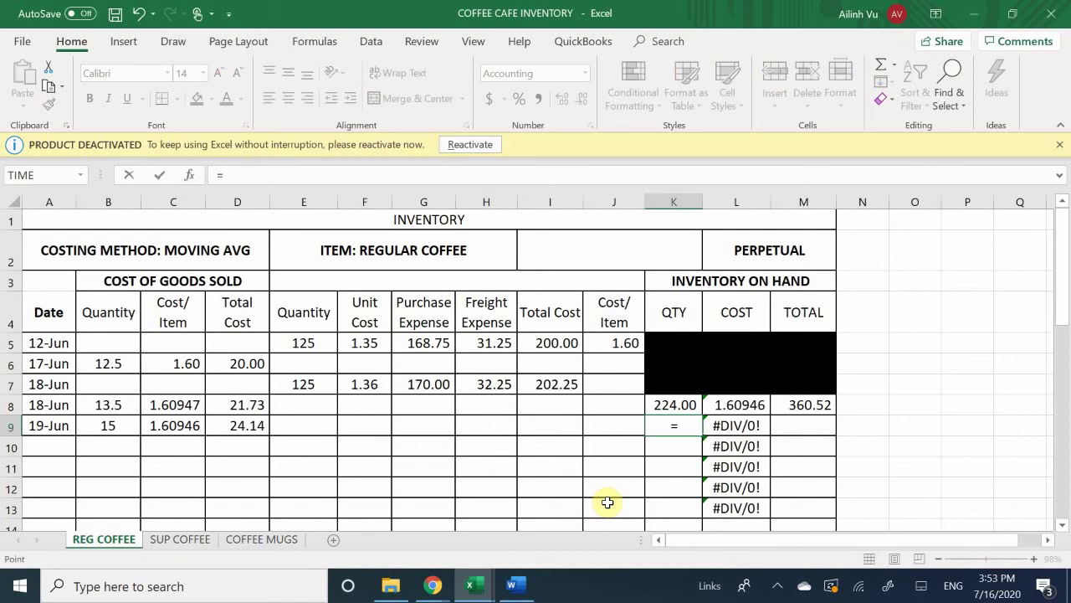
pyautogui.press('Left')
pyautogui.press('Left')
pyautogui.press('Left')
pyautogui.press('Left')
pyautogui.press('Left')
pyautogui.press('Left')
pyautogui.press('Left')
pyautogui.press('Left')
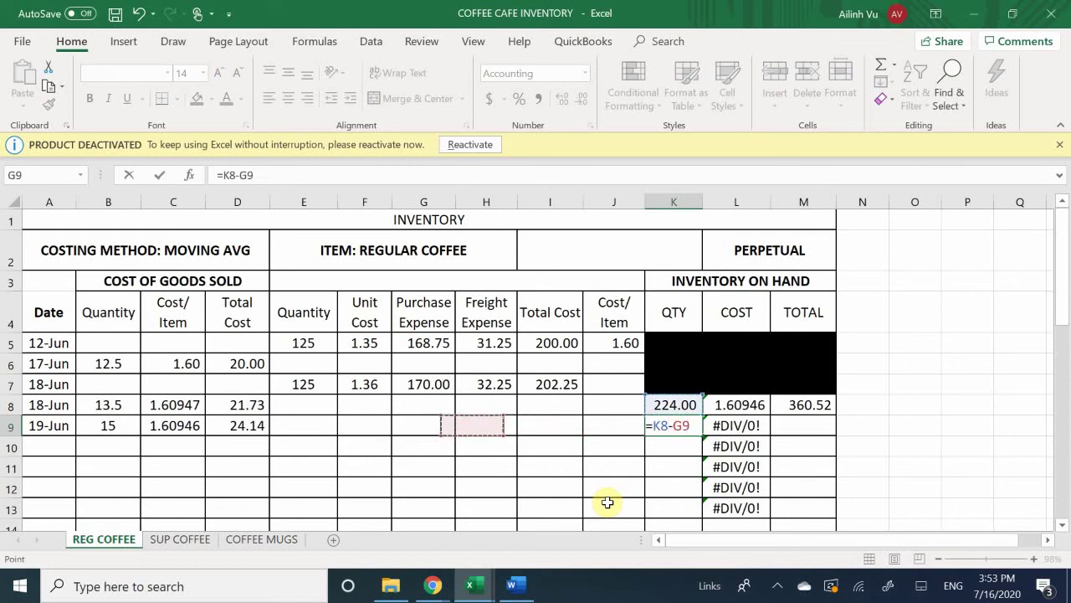
pyautogui.press('Left')
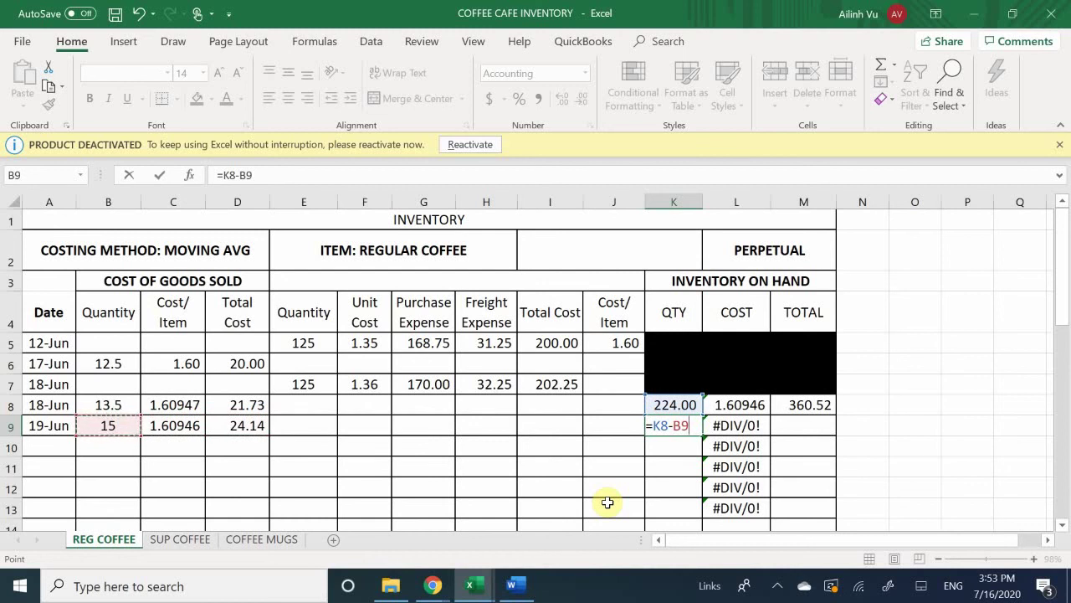
pyautogui.press('Return')
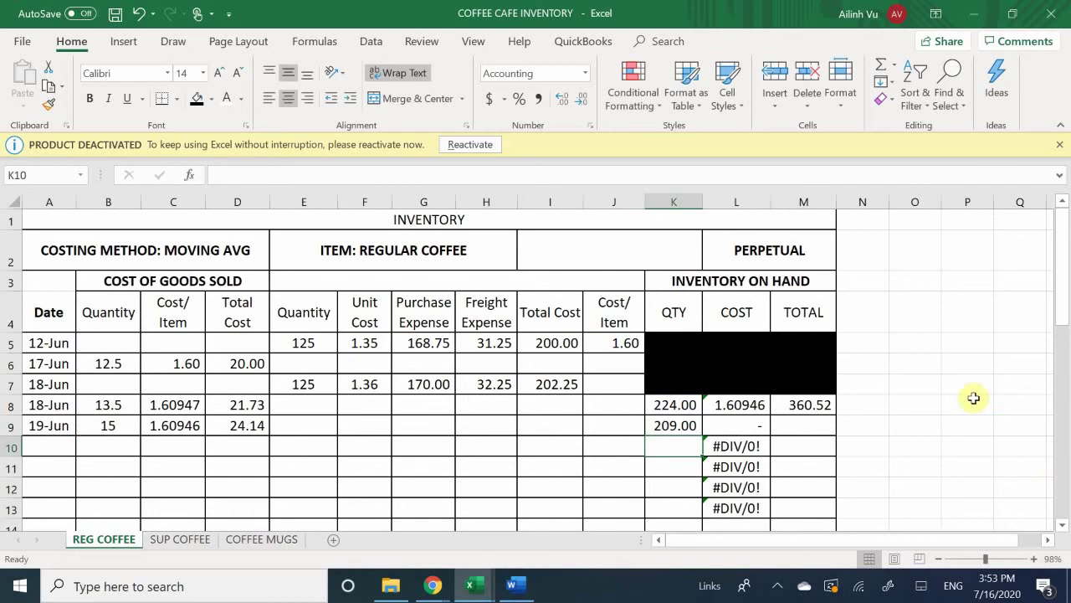
# Step: Calculate the 19 June on-hand total in M9 with the formula =M8-24.14
pyautogui.click(821, 428)
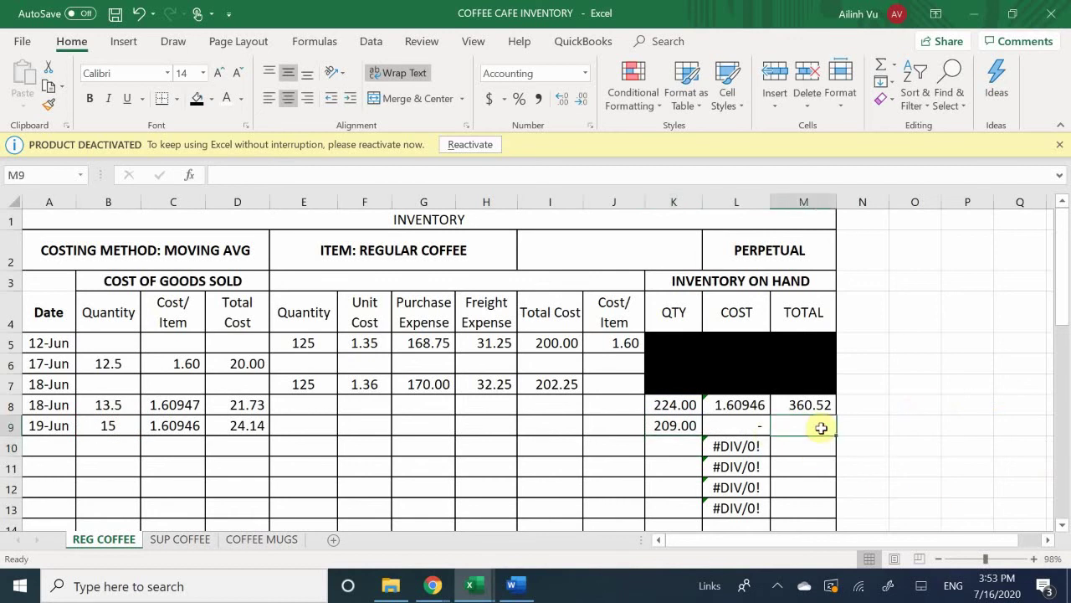
pyautogui.write('=')
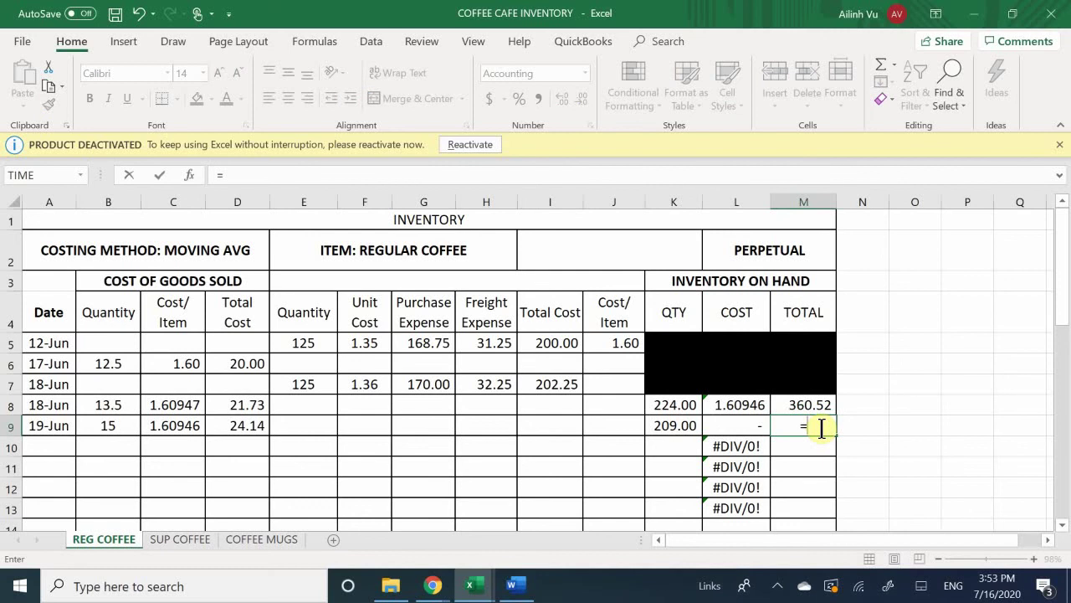
pyautogui.press('Up')
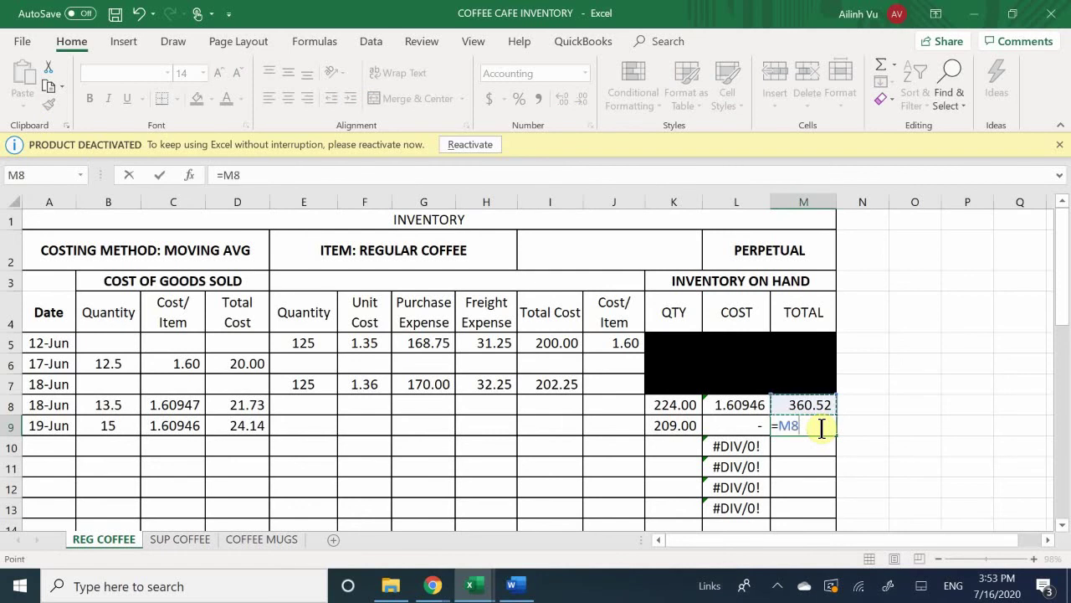
pyautogui.write('-24.14')
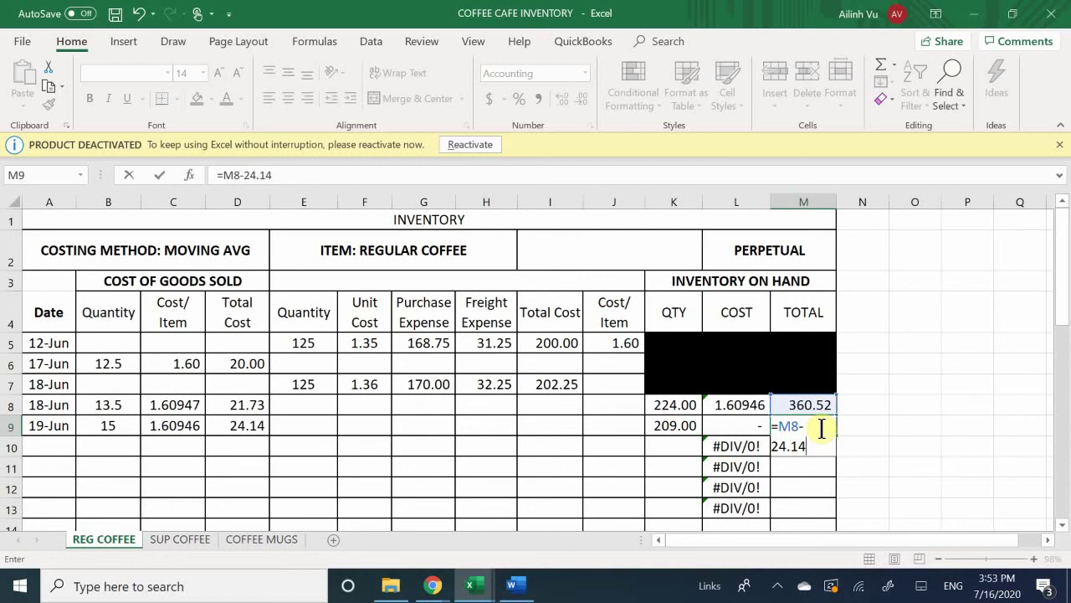
pyautogui.press('Return')
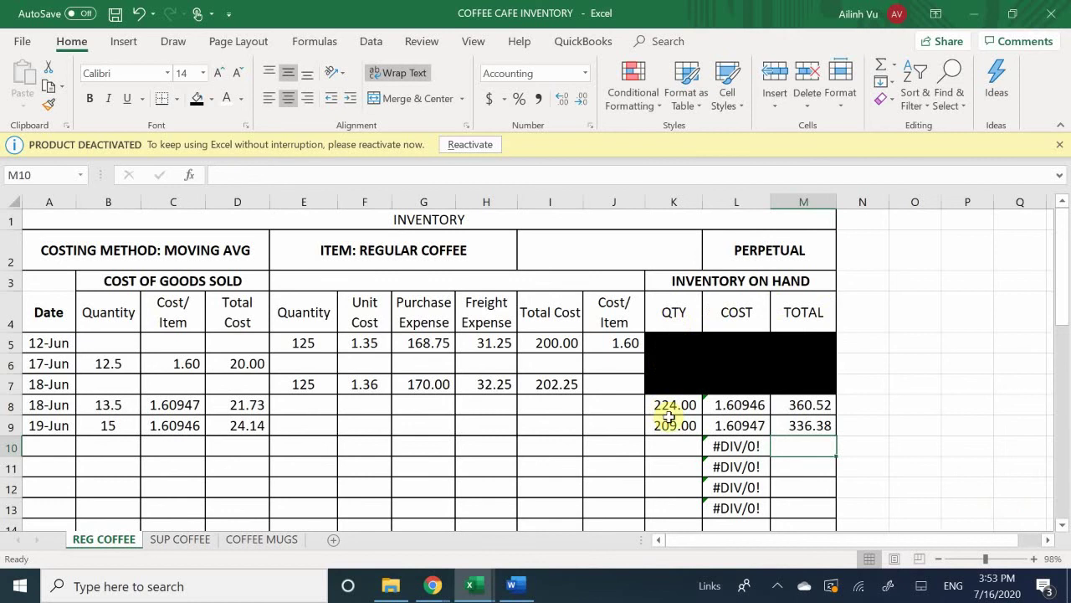
# Step: Black out the superseded 18 June on-hand balance in K8:M8 with black fill and check the new unit cost in L9
pyautogui.moveTo(672, 404); pyautogui.dragTo(811, 408)
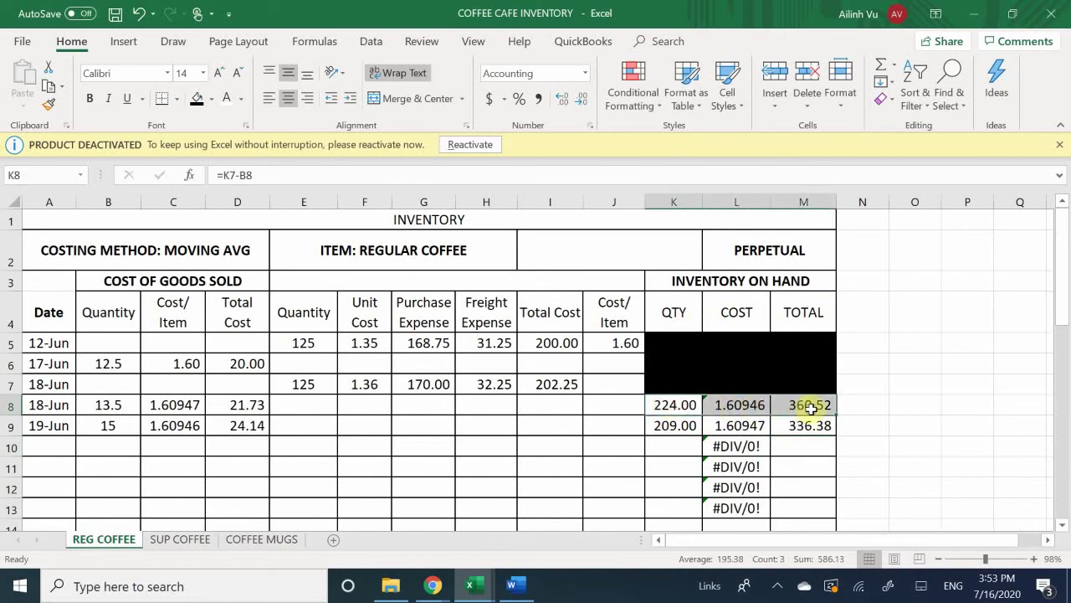
pyautogui.click(195, 99)
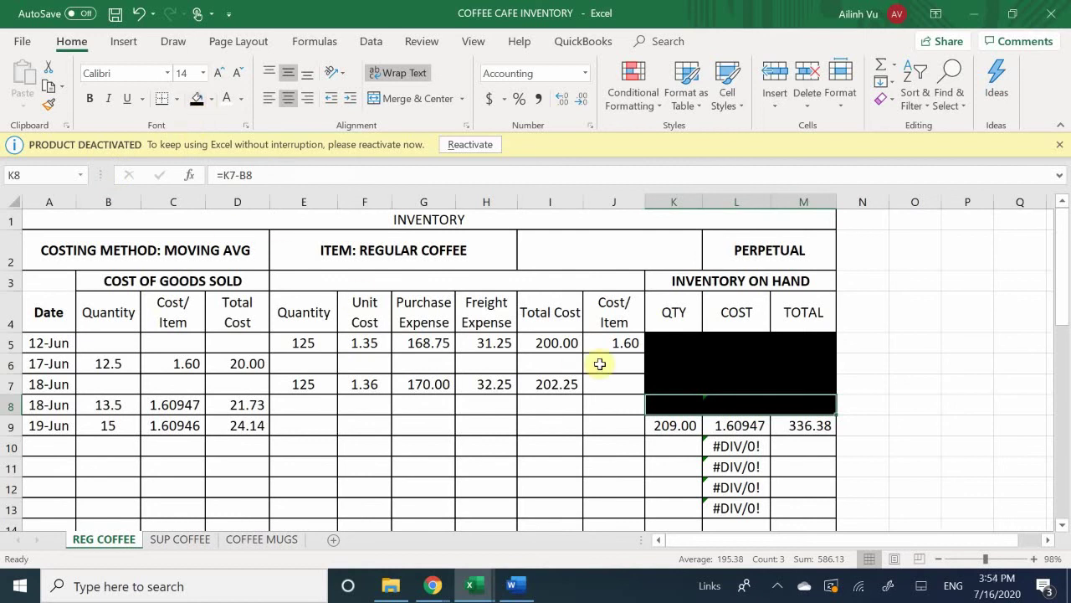
pyautogui.click(808, 454)
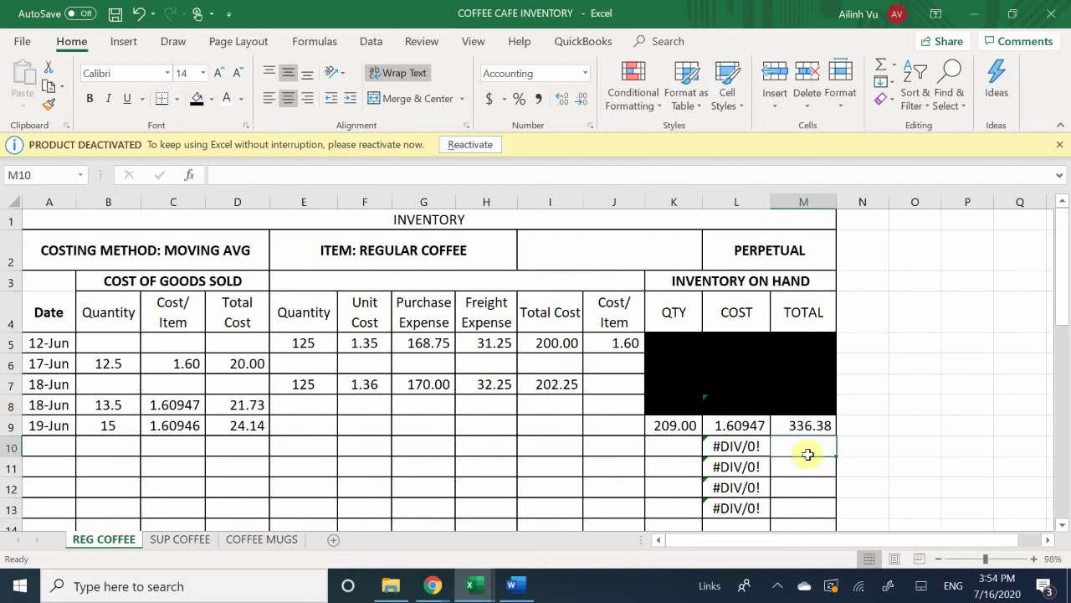
pyautogui.scroll(-1, 807, 454)
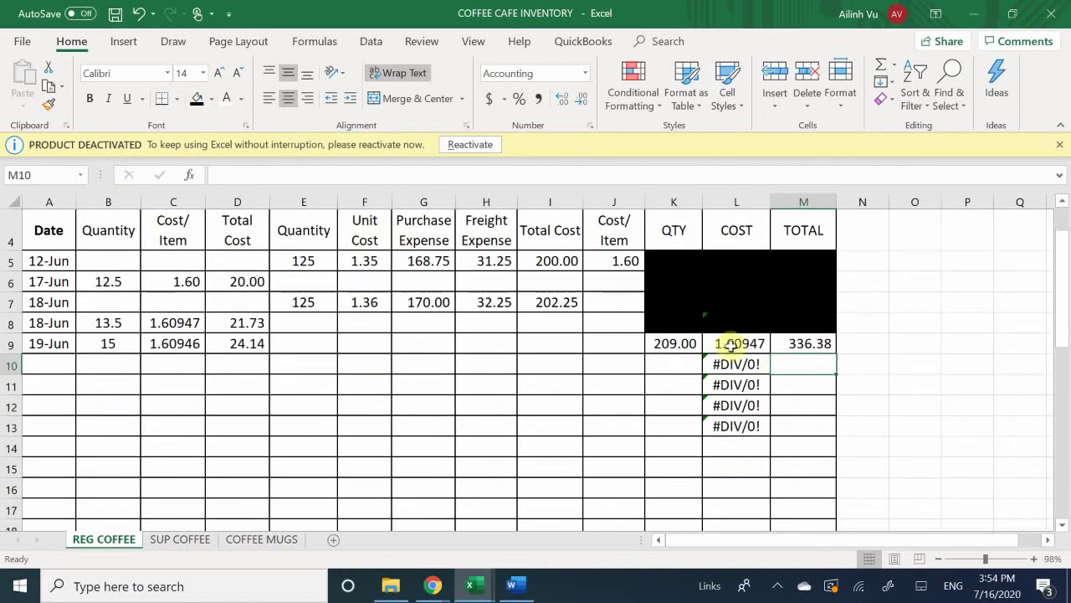
pyautogui.click(664, 375)
pyautogui.click(735, 345)
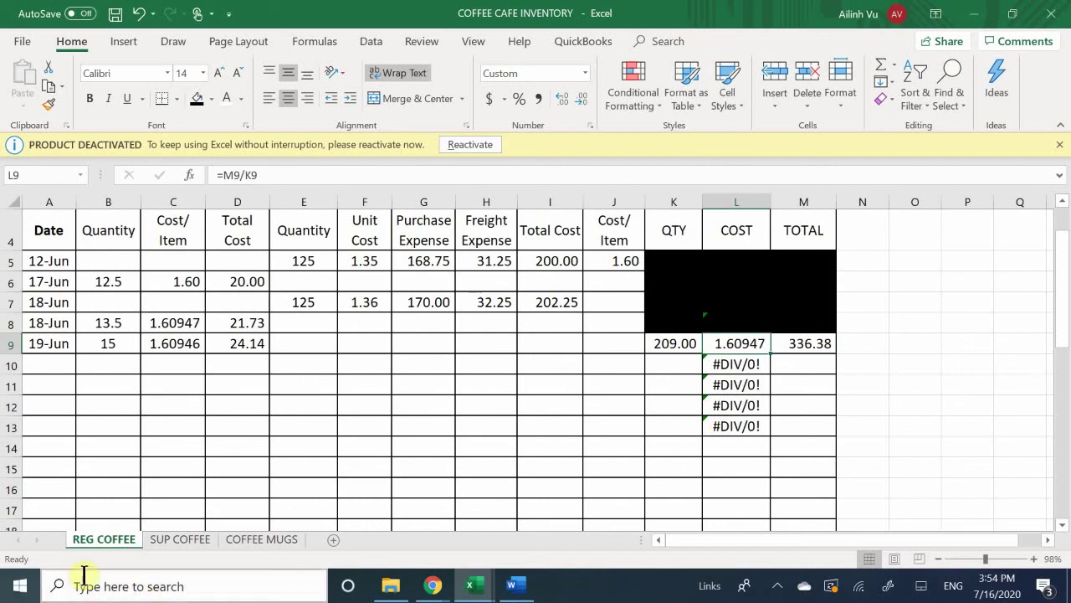
# Step: Check the supreme coffee quantity on invoice 101 and enter the date 6/19 in A9 of the SUP COFFEE sheet
pyautogui.click(182, 540)
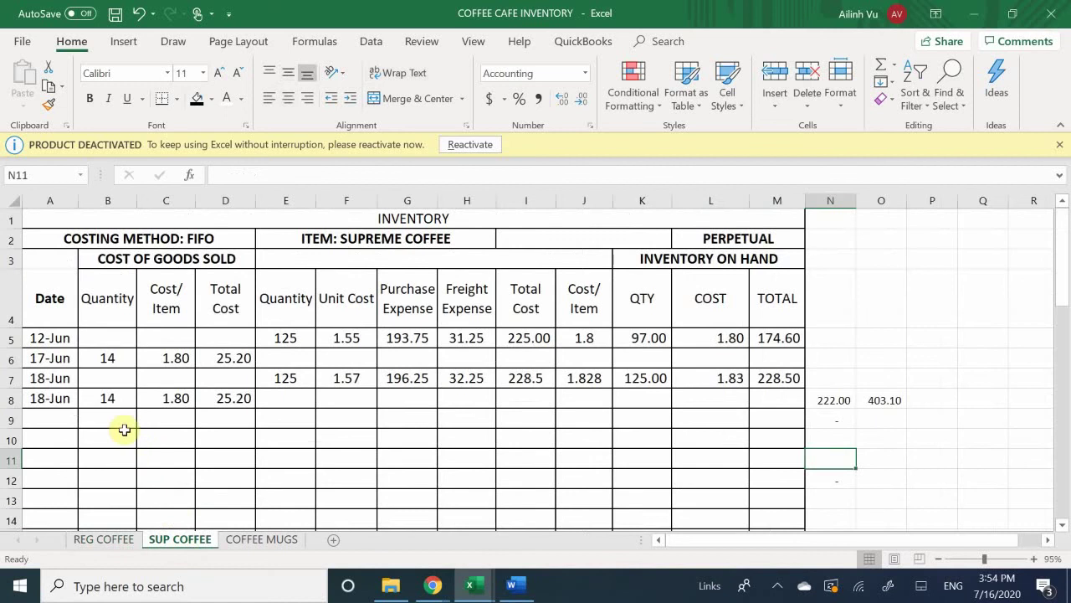
pyautogui.click(514, 584)
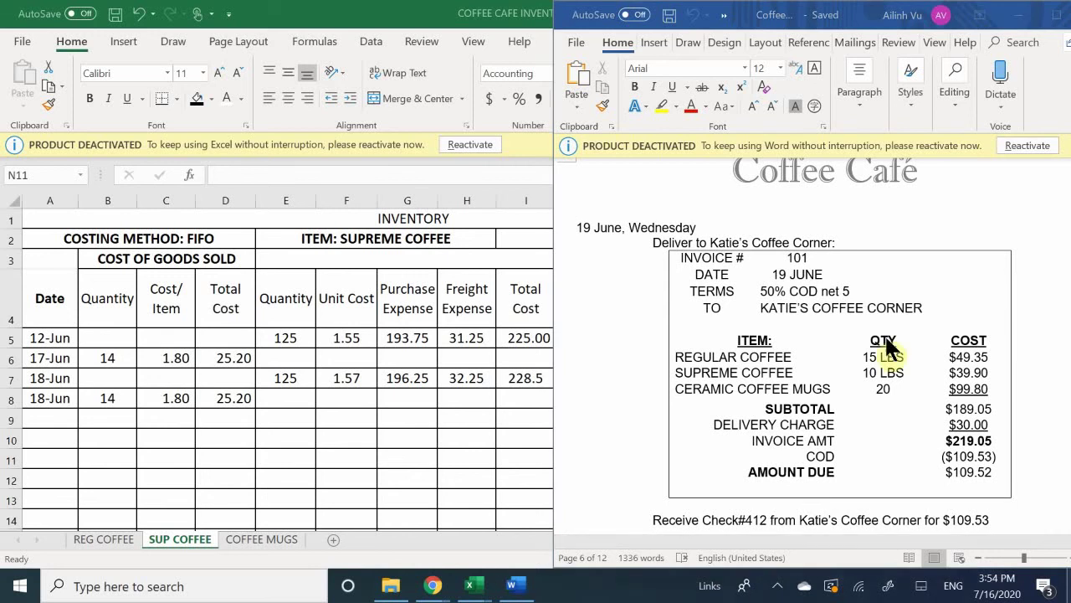
pyautogui.click(40, 408)
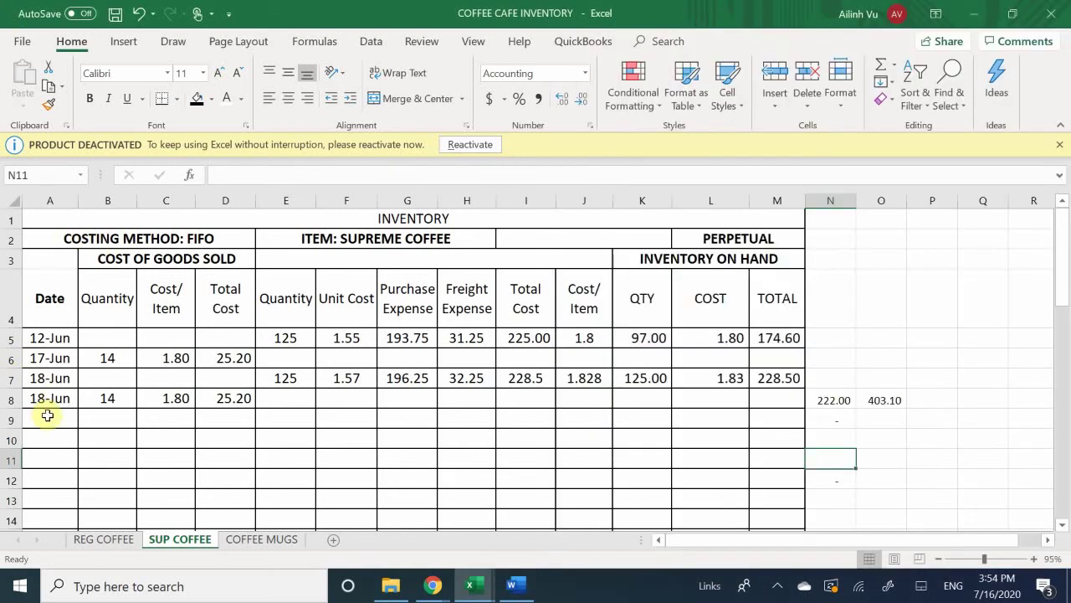
pyautogui.click(48, 415)
pyautogui.write('6/')
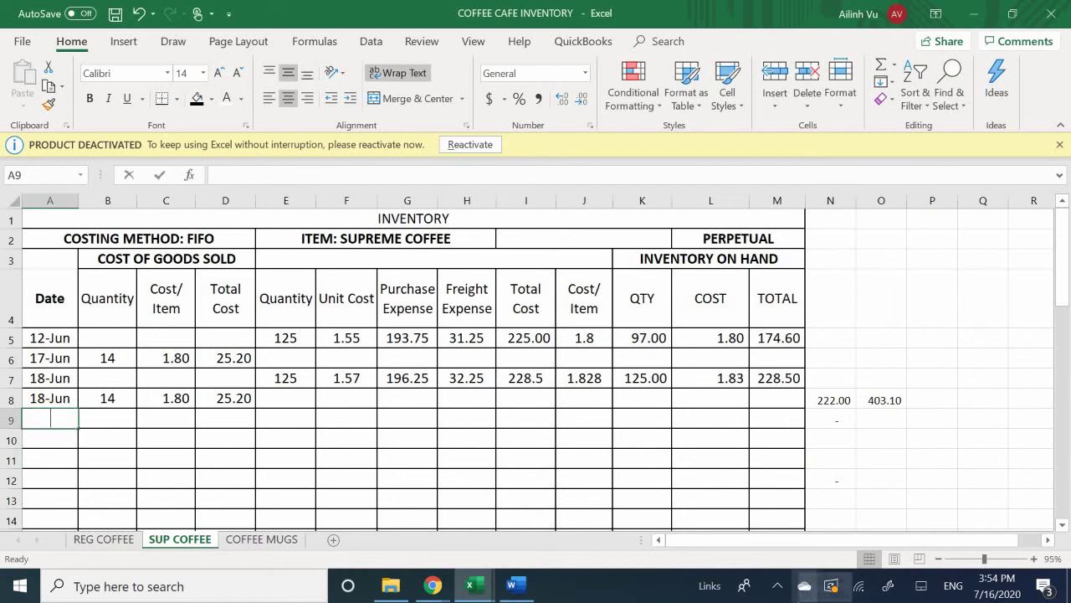
pyautogui.write('19')
pyautogui.press('Return')
# Step: Enter 10 as the 19 June supreme coffee quantity sold in B9 and select the cost per item cell C9
pyautogui.click(107, 418)
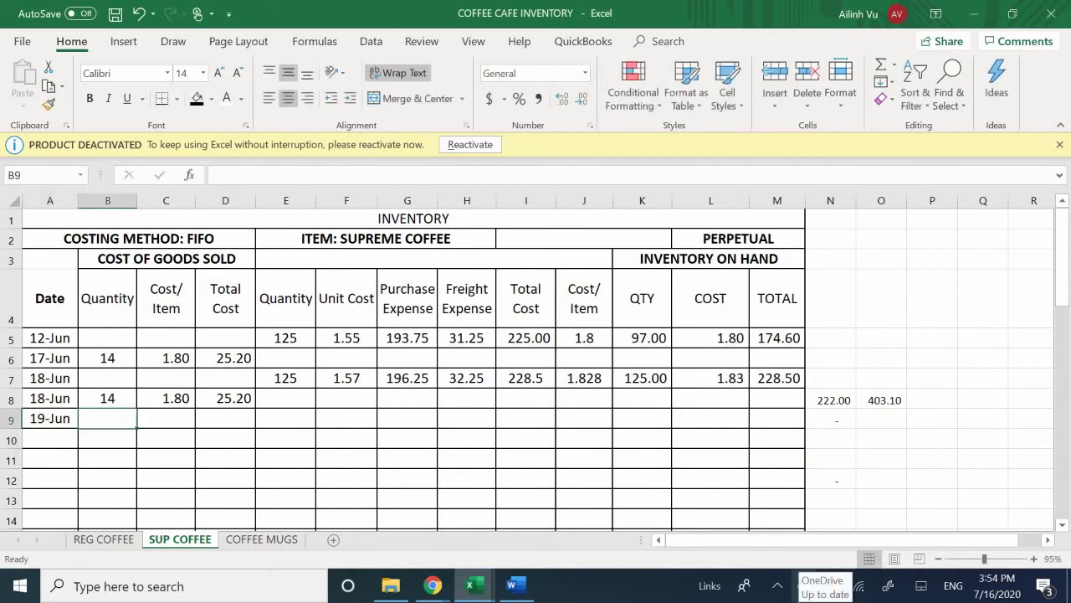
pyautogui.write('10')
pyautogui.press('Return')
pyautogui.click(166, 418)
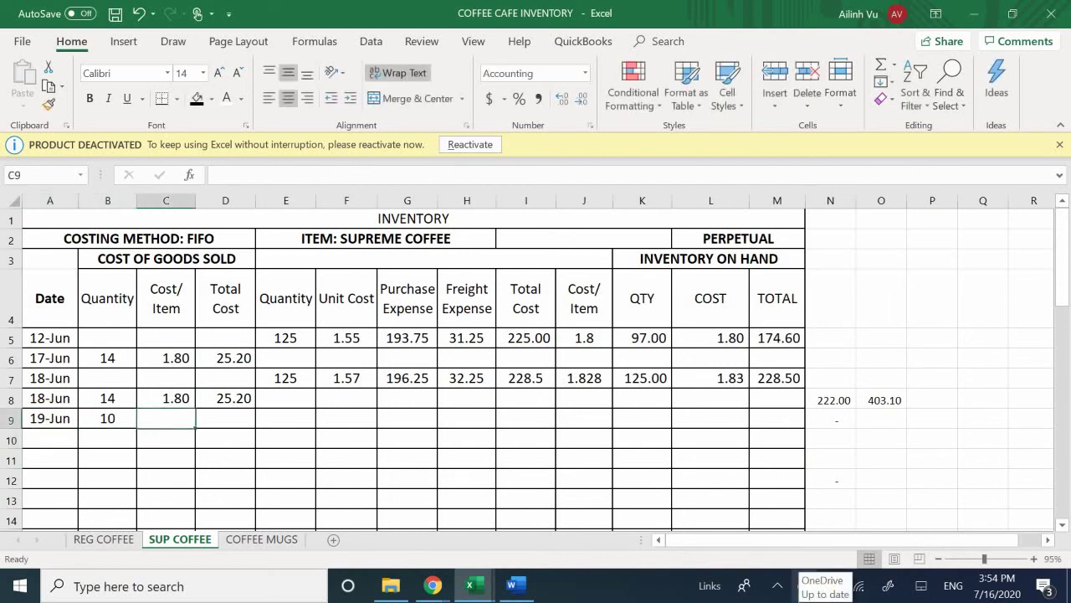
# Step: Link the 19-Jun Cost/Item in C9 to the on-hand cost in L5
pyautogui.write('=')
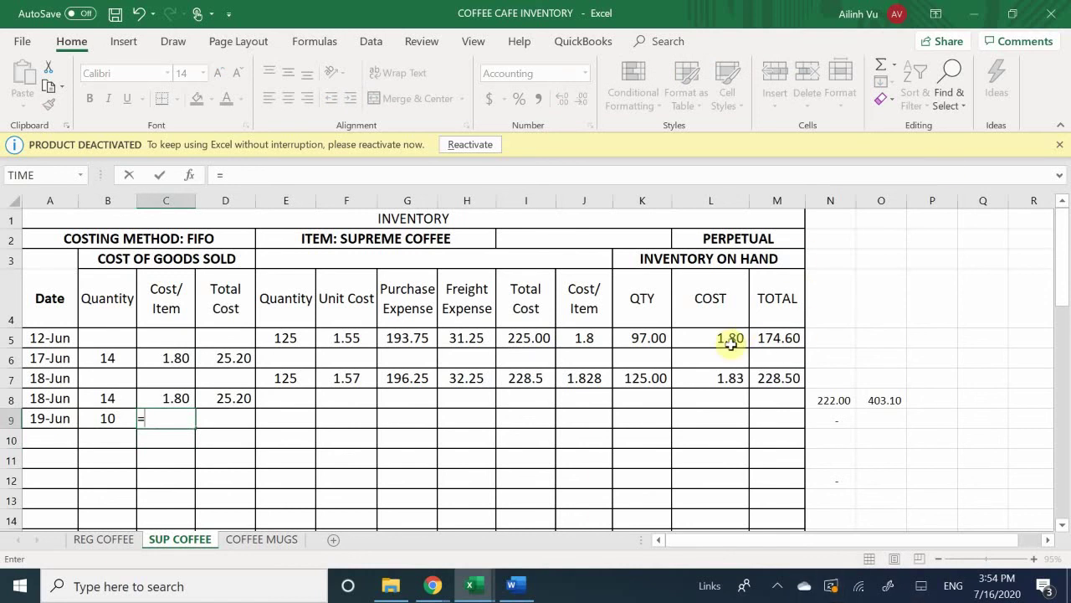
pyautogui.click(705, 341)
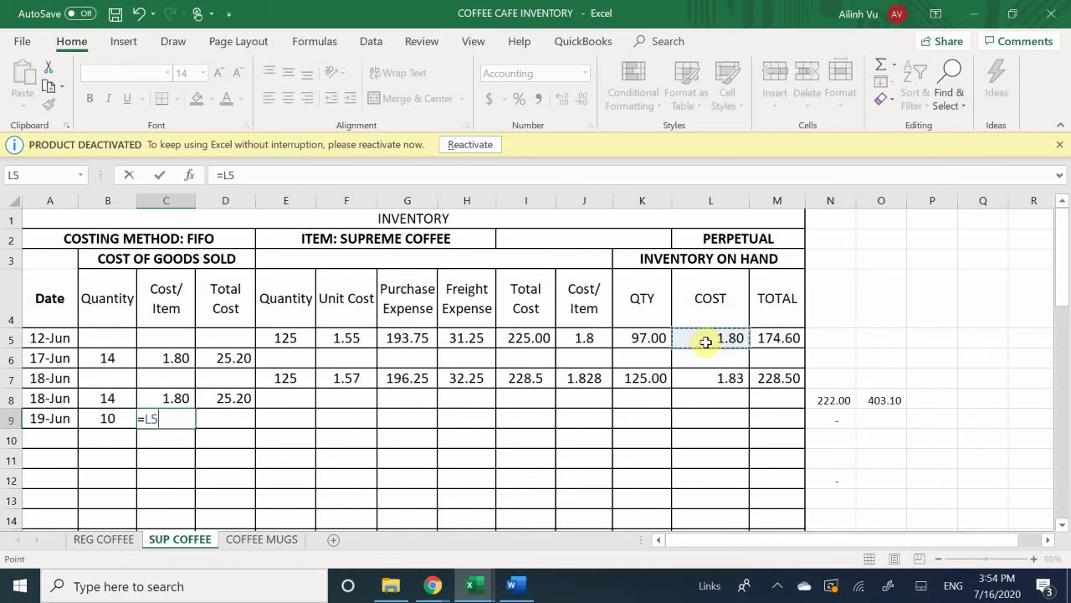
pyautogui.press('Return')
# Step: Calculate the 19-Jun Total Cost in D9 with the formula =C9*B9
pyautogui.press('Right')
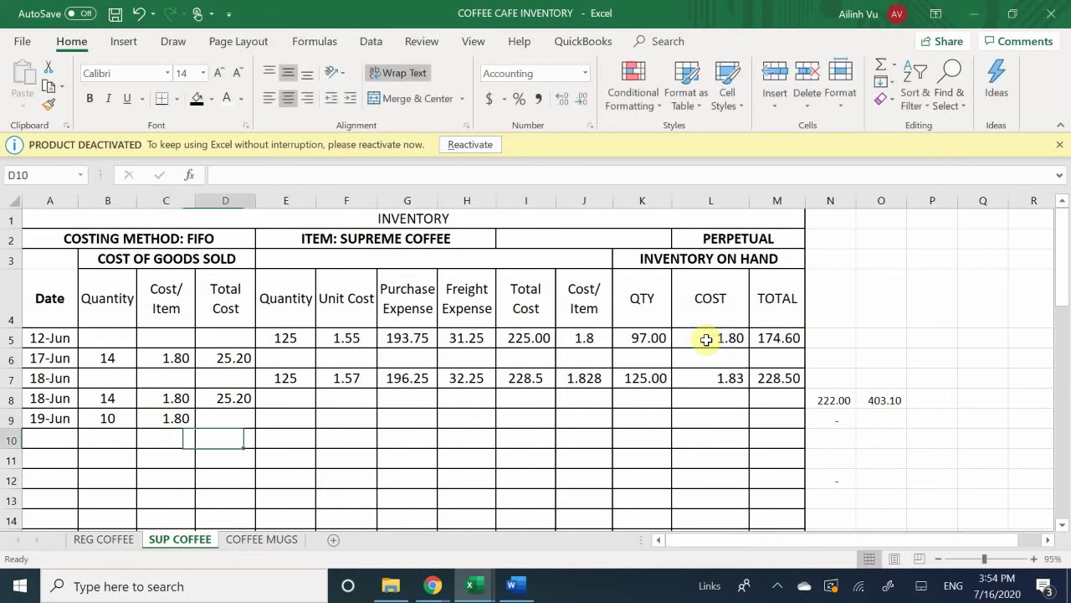
pyautogui.press('Up')
pyautogui.write('=')
pyautogui.press('Left')
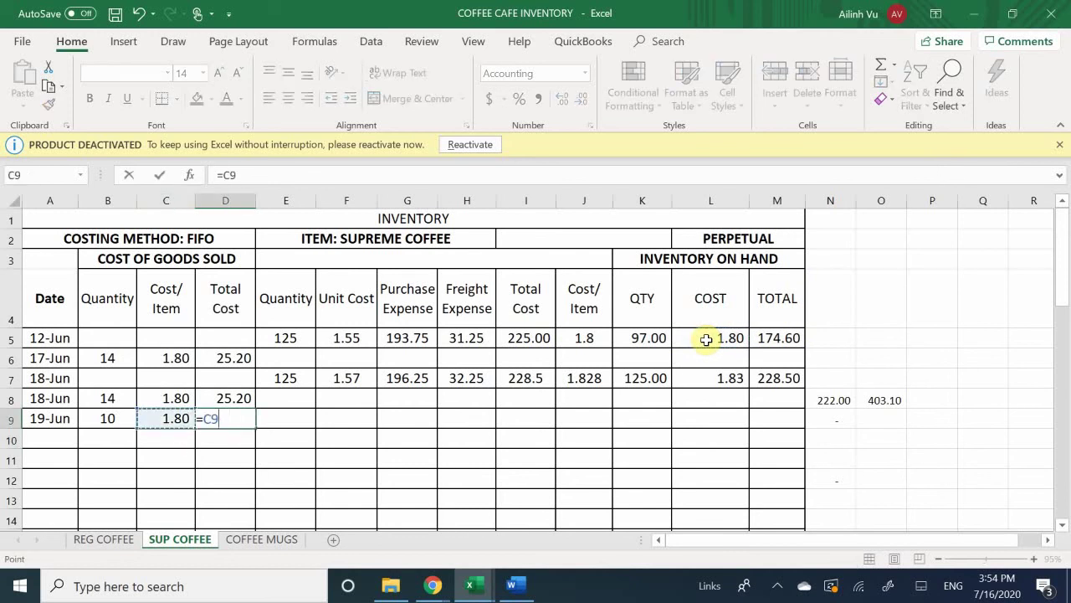
pyautogui.write('*')
pyautogui.press('Left')
pyautogui.hotkey('ctrl', 'Return')
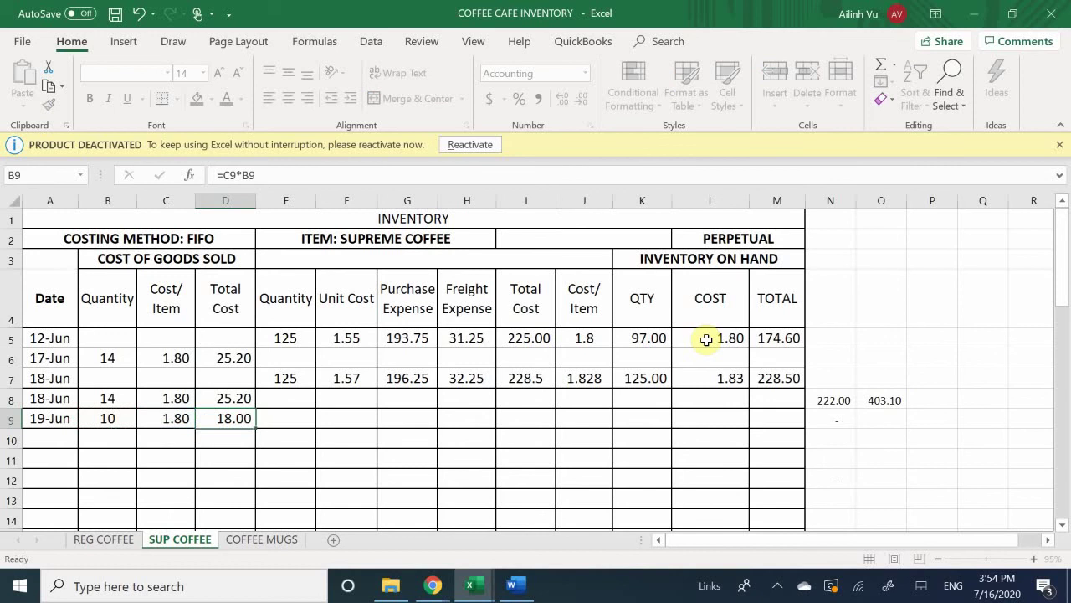
pyautogui.press('Return')
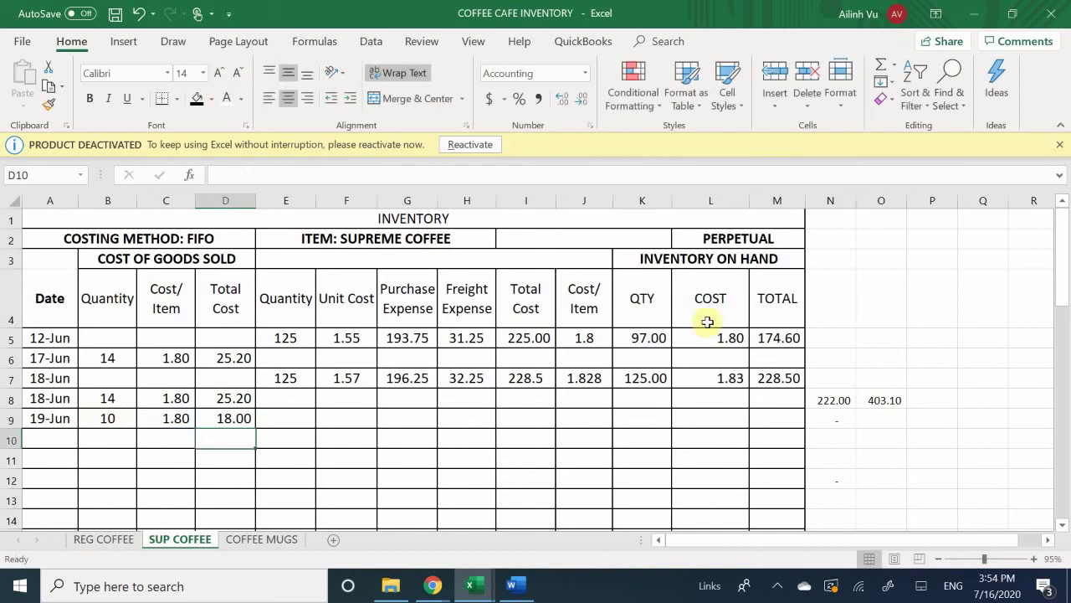
# Step: Reduce the on-hand quantity of the 12-Jun batch in K5 with =97-10 and check its total in M5
pyautogui.click(648, 337)
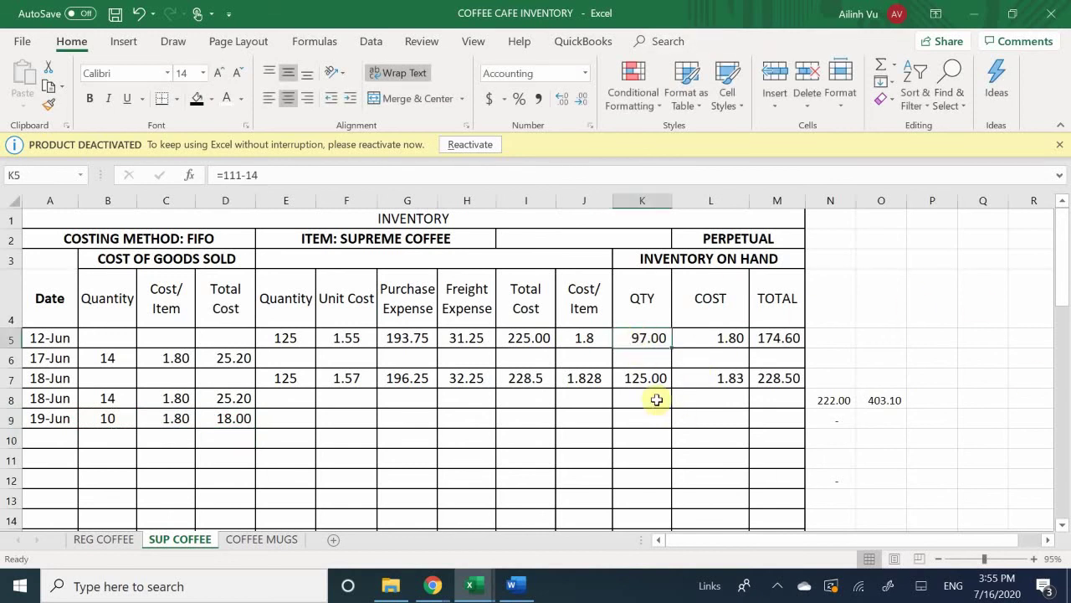
pyautogui.write('=97-10')
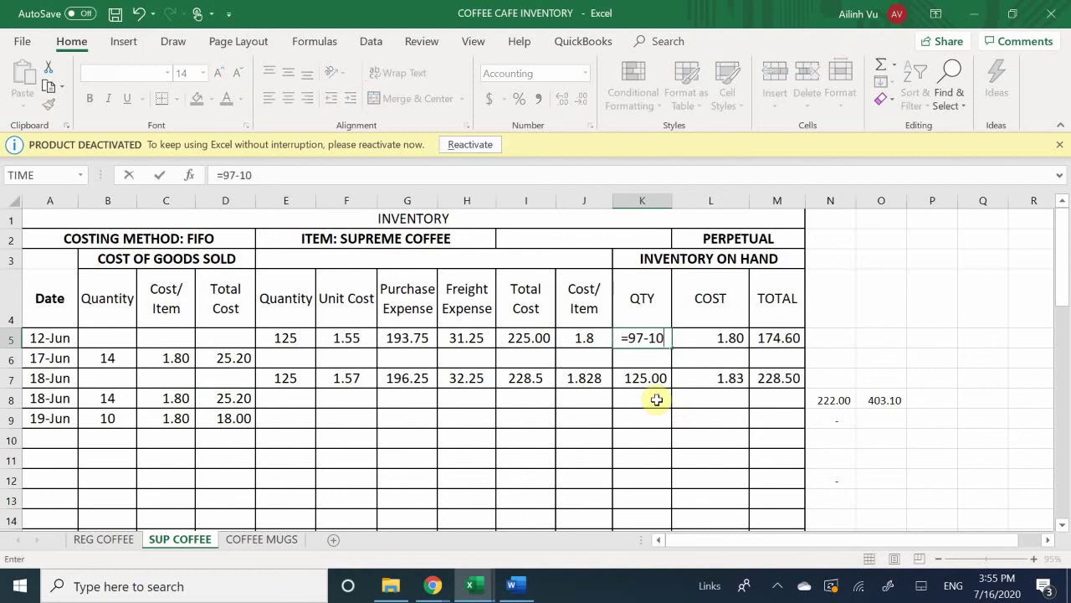
pyautogui.press('Return')
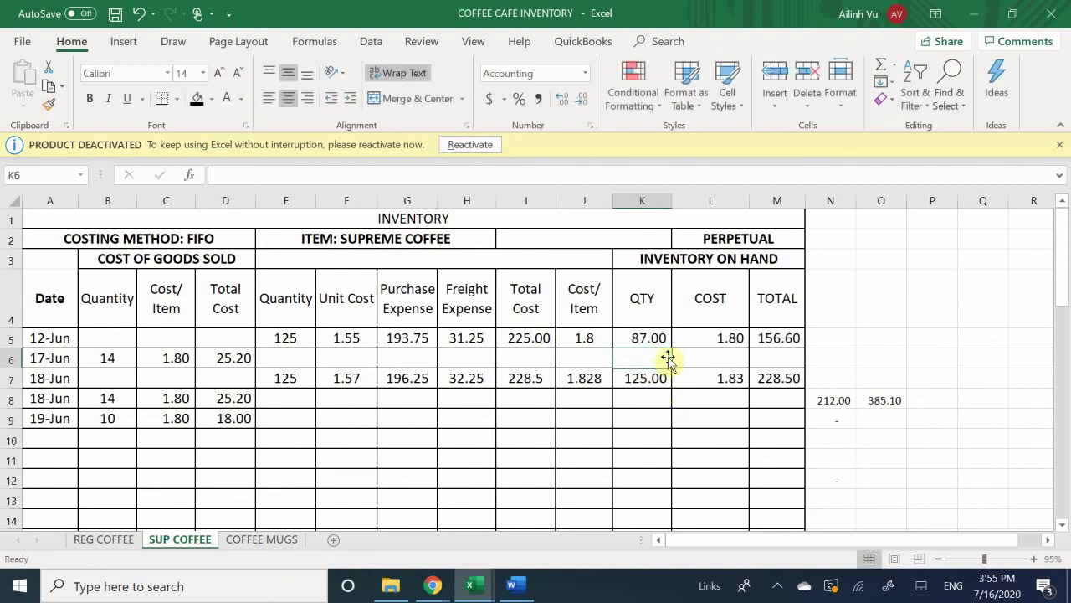
pyautogui.click(785, 338)
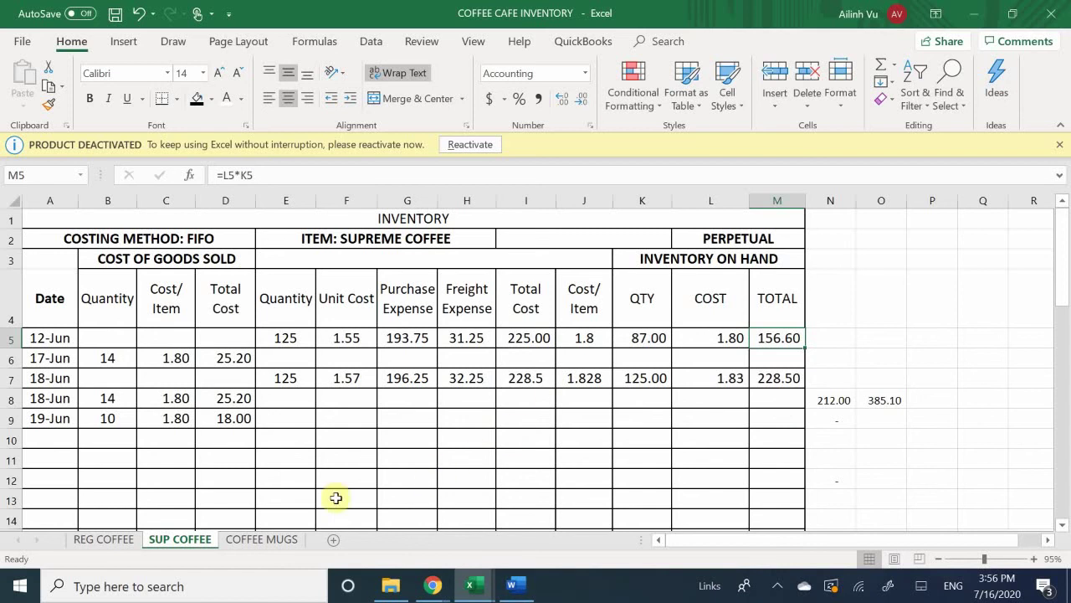
# Step: View the COFFEE MUGS sheet, then bring up the general journal workbook beside the 19 June invoice in Word
pyautogui.click(266, 540)
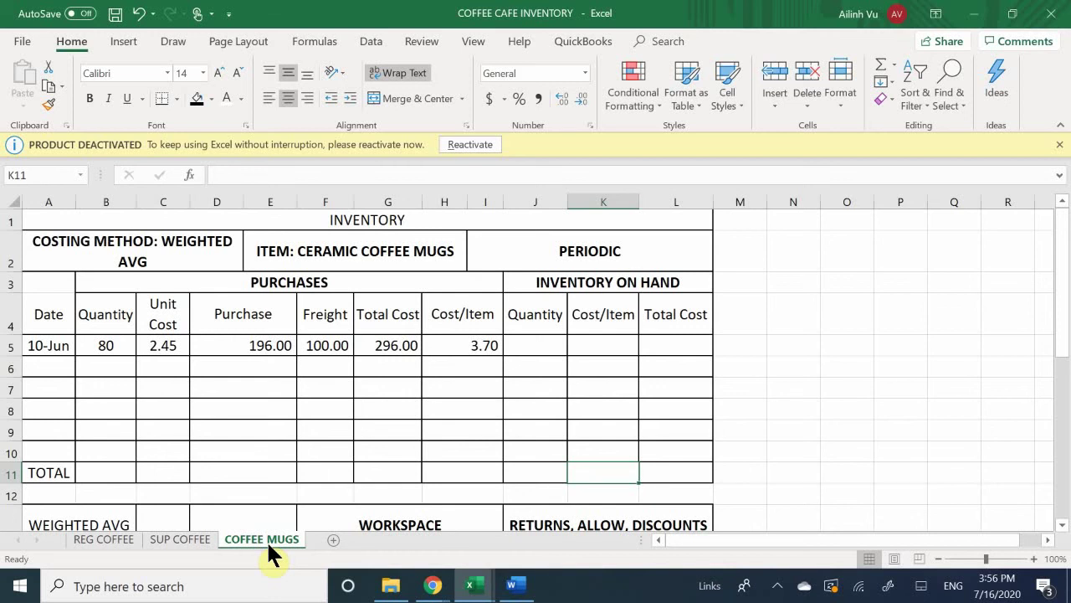
pyautogui.moveTo(522, 589)
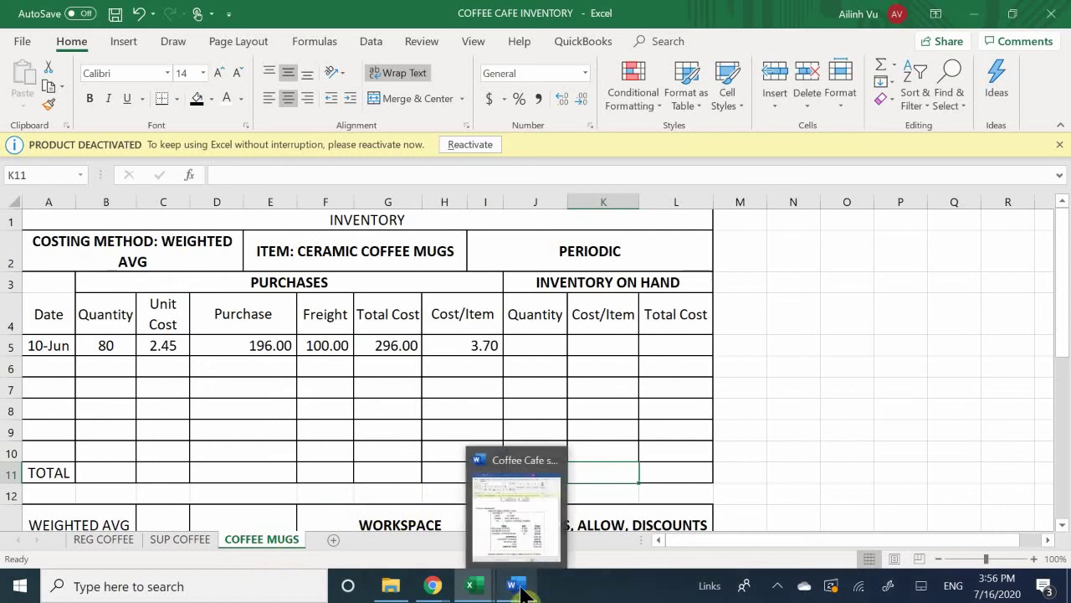
pyautogui.moveTo(478, 584)
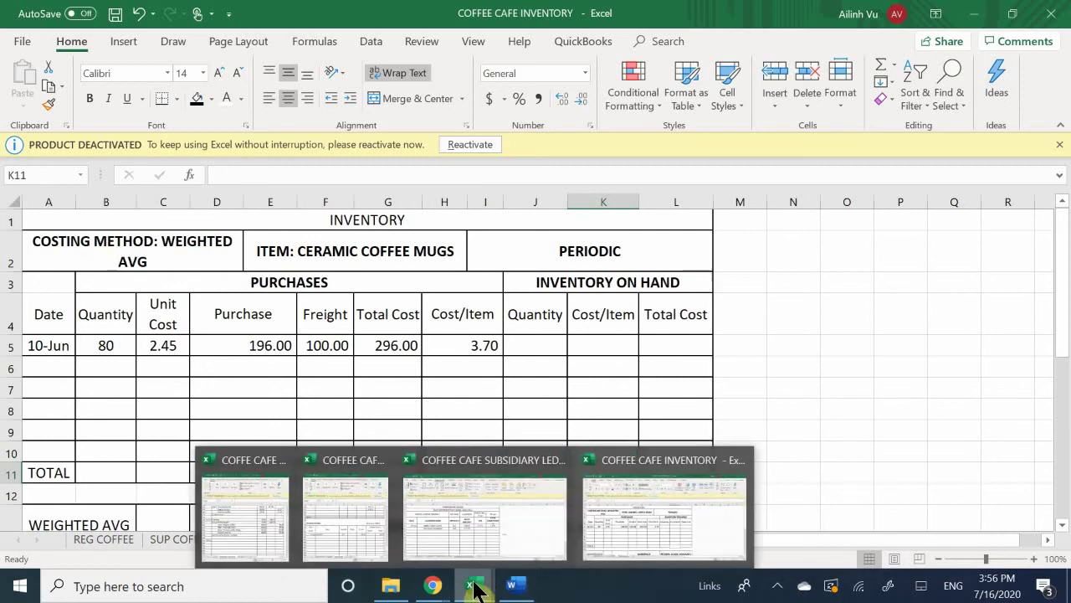
pyautogui.click(246, 516)
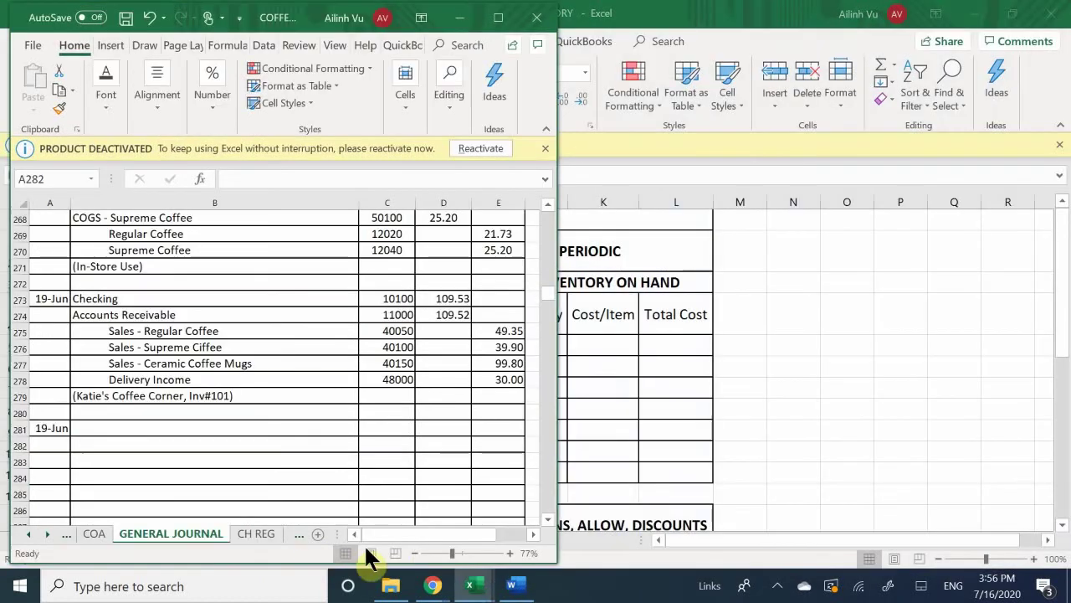
pyautogui.click(519, 586)
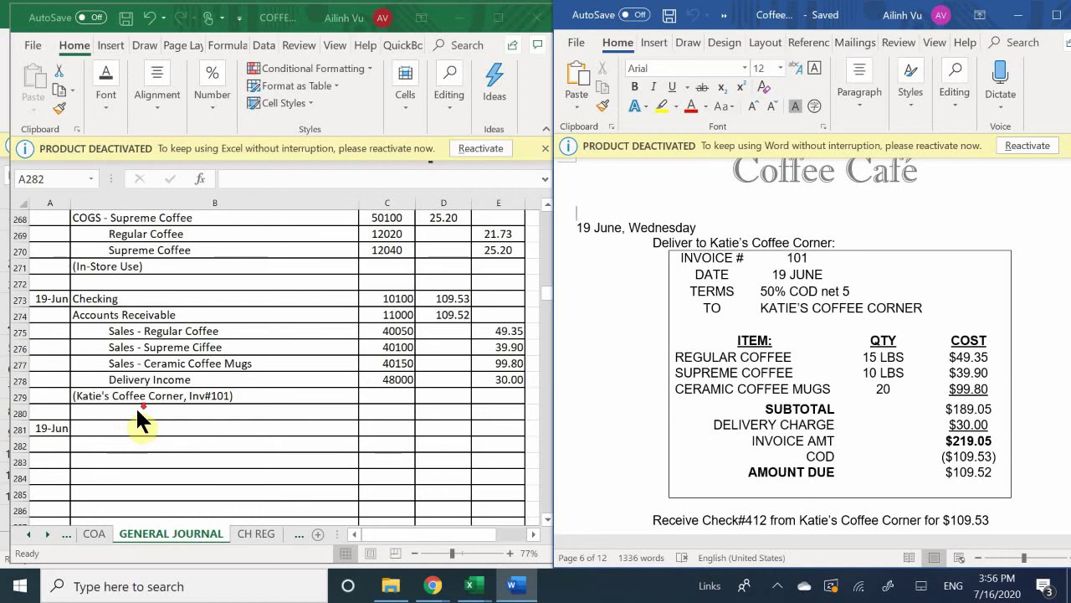
pyautogui.scroll(-2, 136, 406)
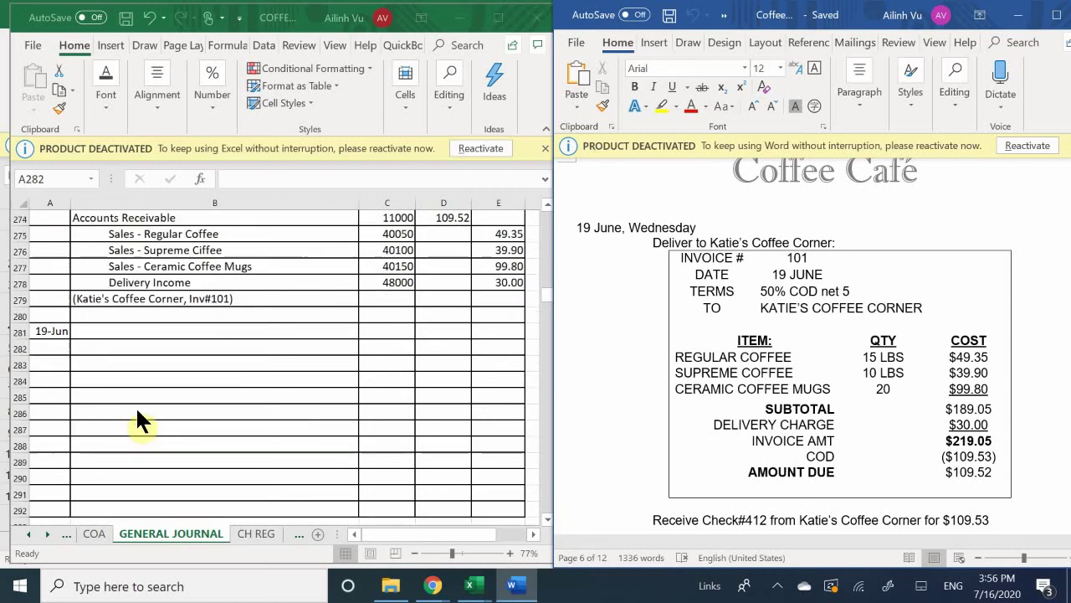
# Step: Switch to the COFFEE CAFE INVENTORY workbook and review the 19-Jun cost of goods sold on the REG COFFEE and SUP COFFEE sheets
pyautogui.click(102, 329)
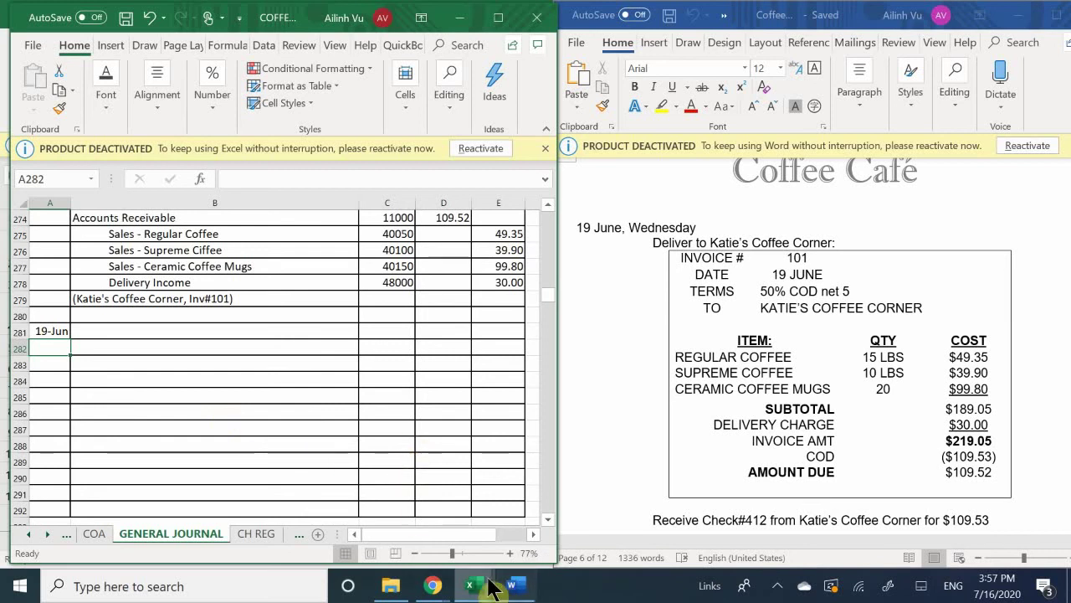
pyautogui.moveTo(466, 583)
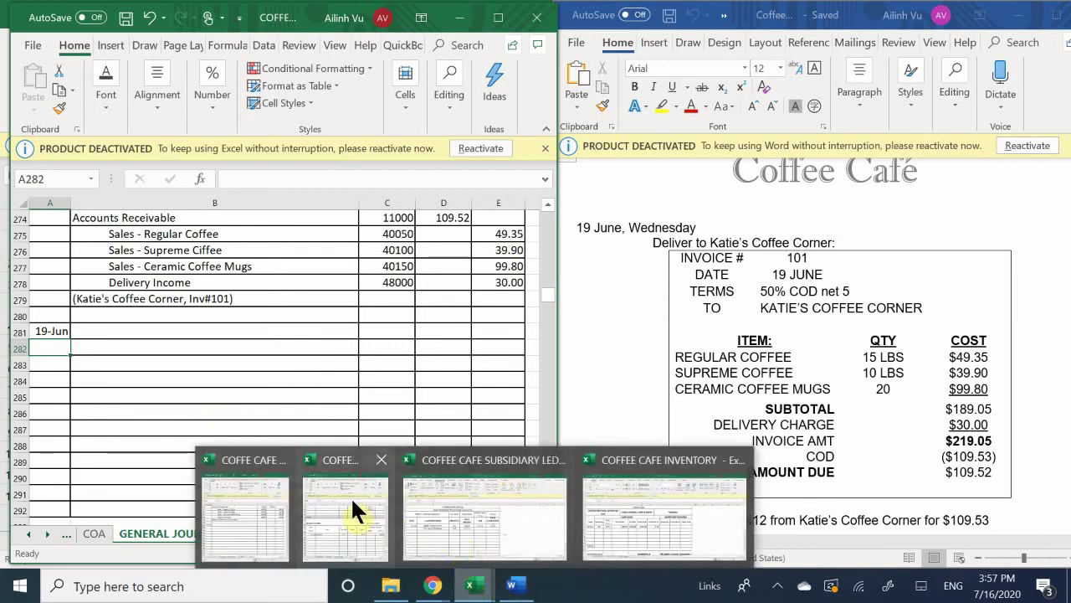
pyautogui.moveTo(350, 506)
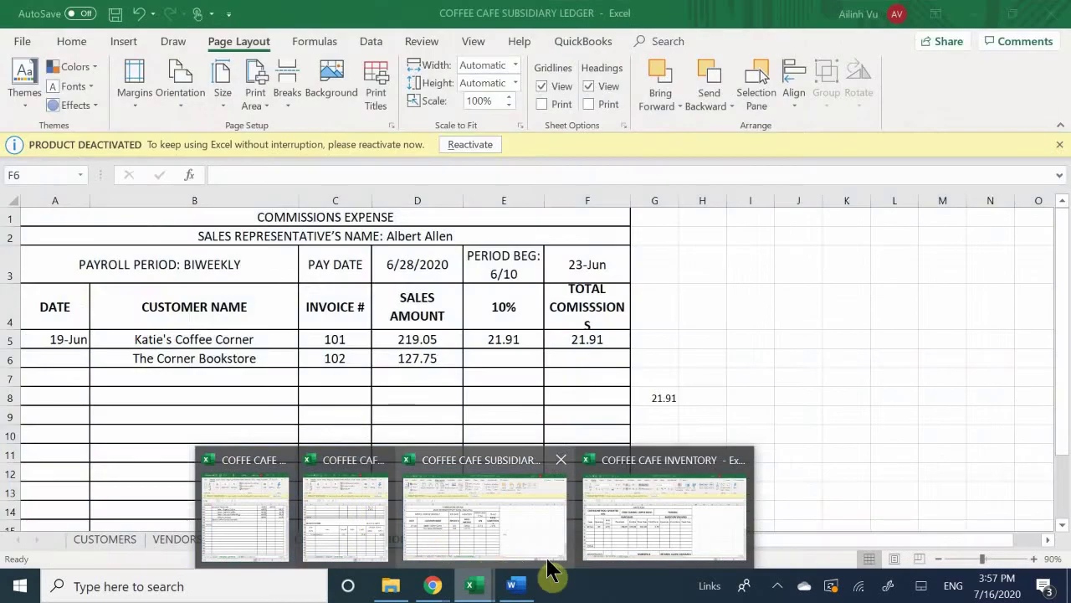
pyautogui.moveTo(618, 550)
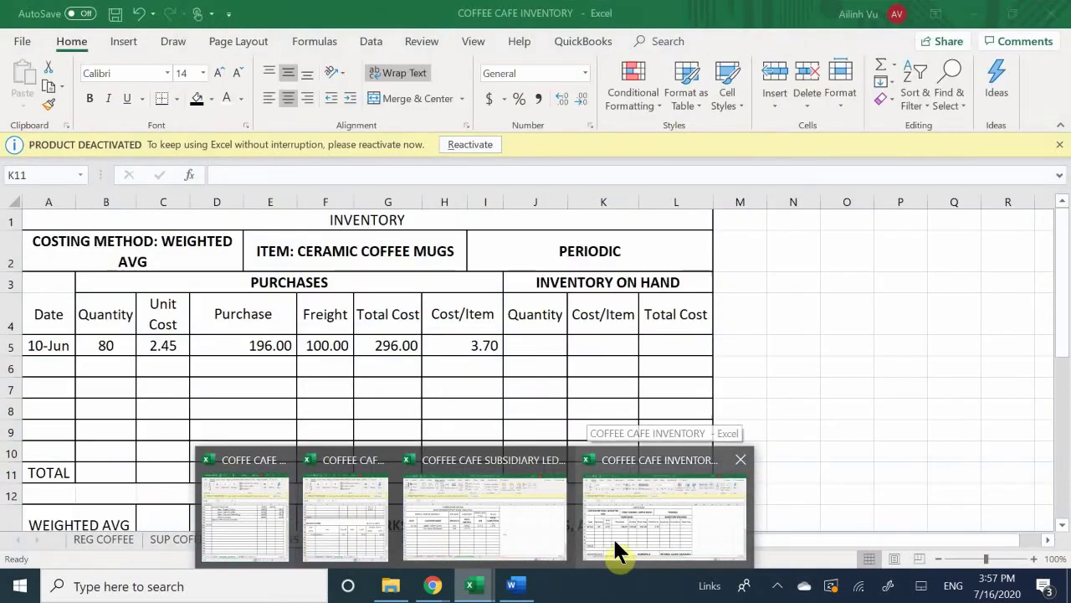
pyautogui.click(616, 550)
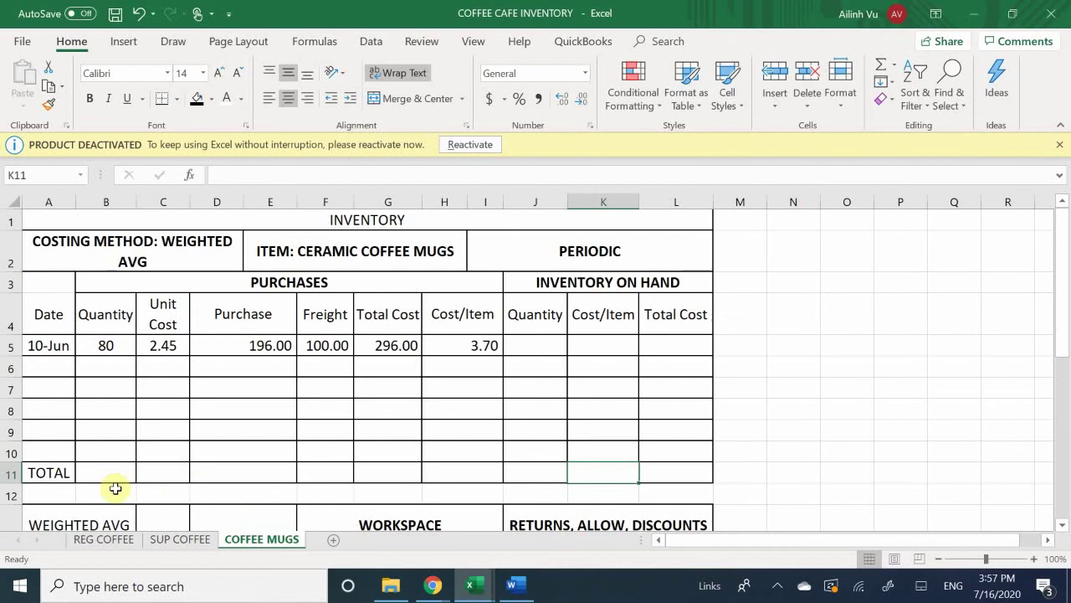
pyautogui.click(104, 538)
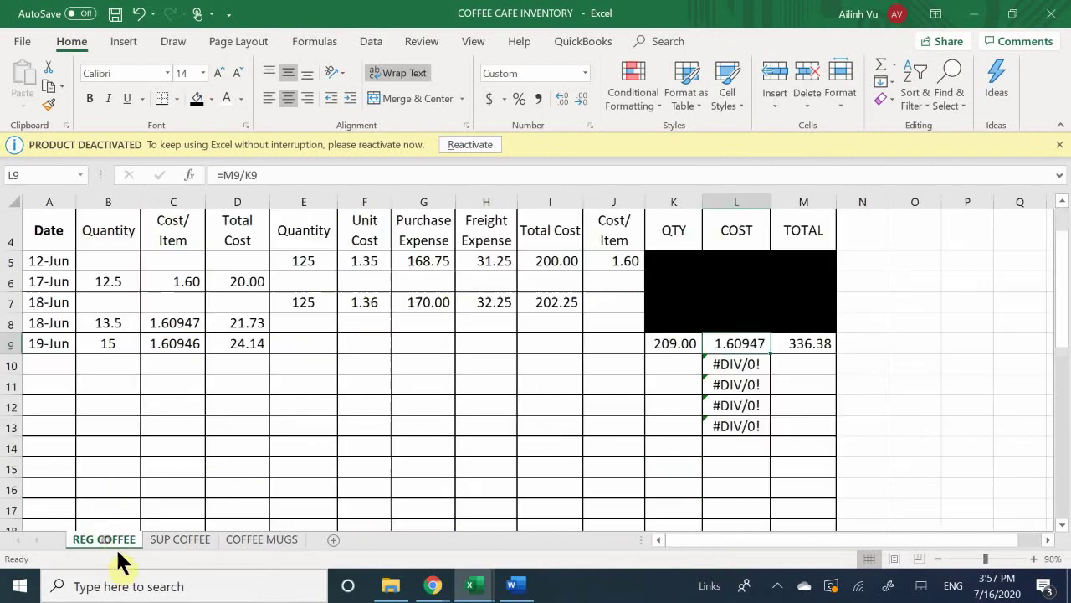
pyautogui.click(171, 544)
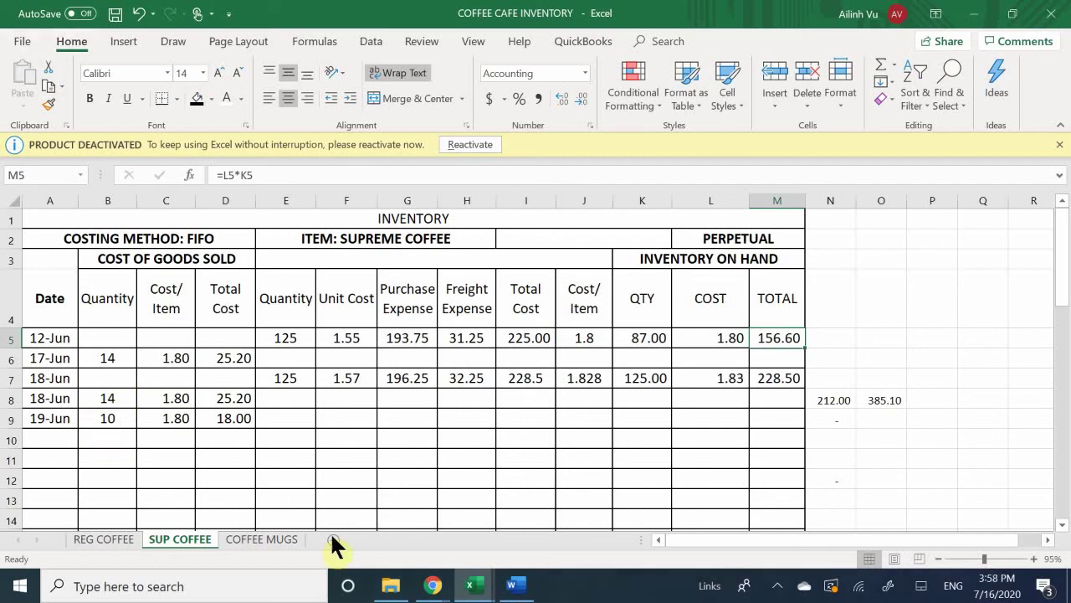
# Step: Switch to the general journal workbook and enter the 19-Jun debit accounts COGS - Regular in B281 and COGS - Supreme in B282
pyautogui.moveTo(478, 580)
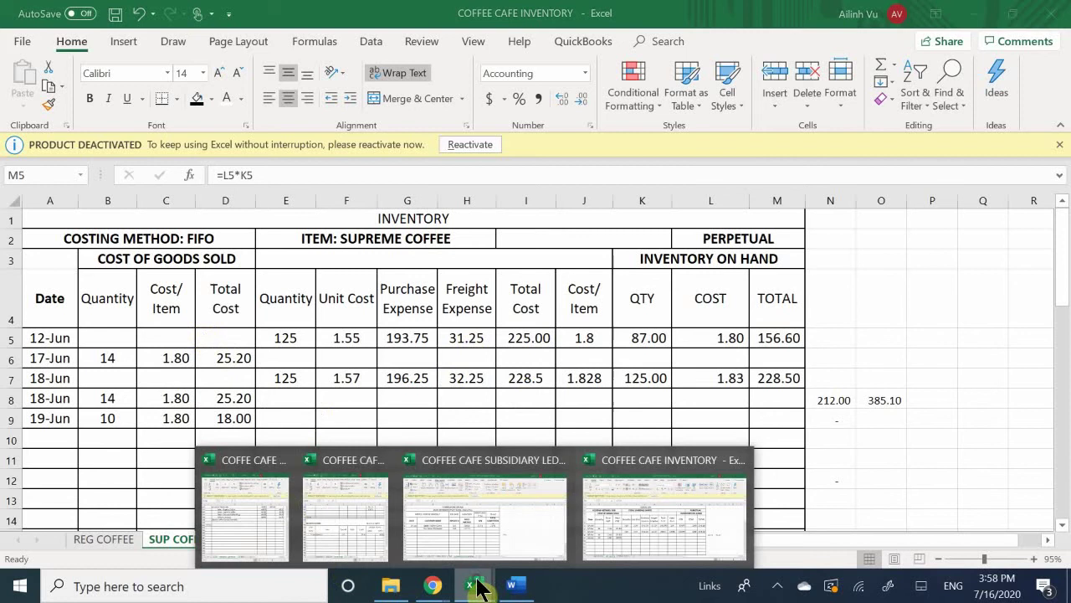
pyautogui.click(250, 481)
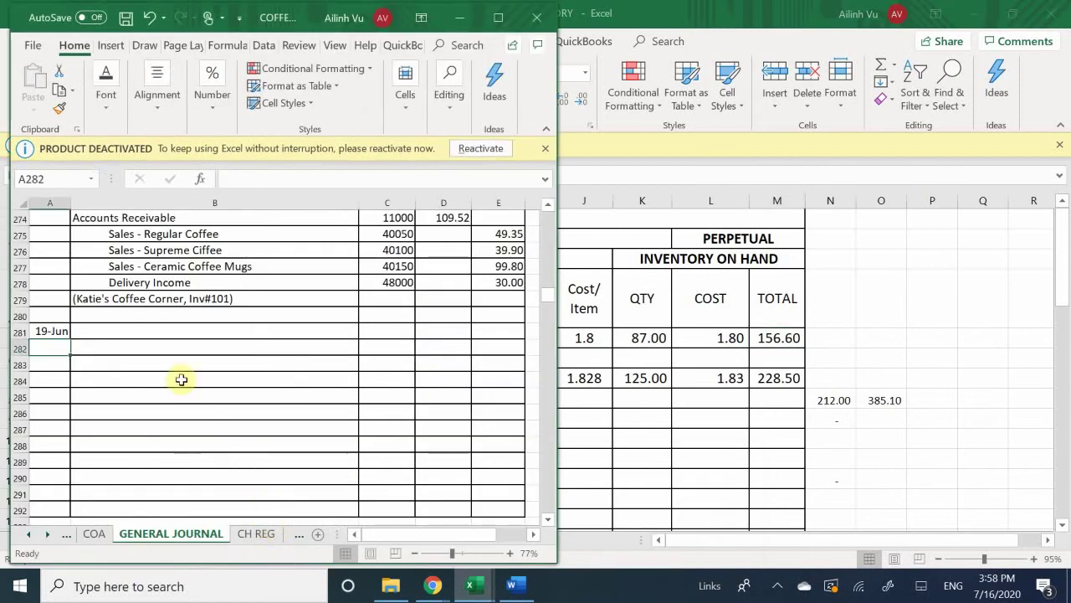
pyautogui.click(116, 333)
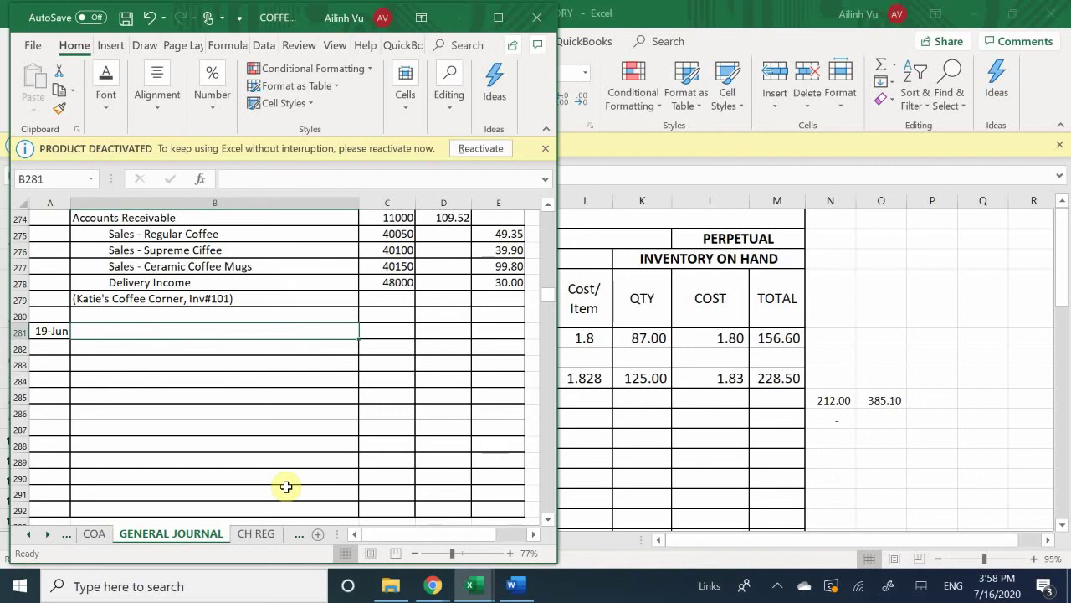
pyautogui.write('C')
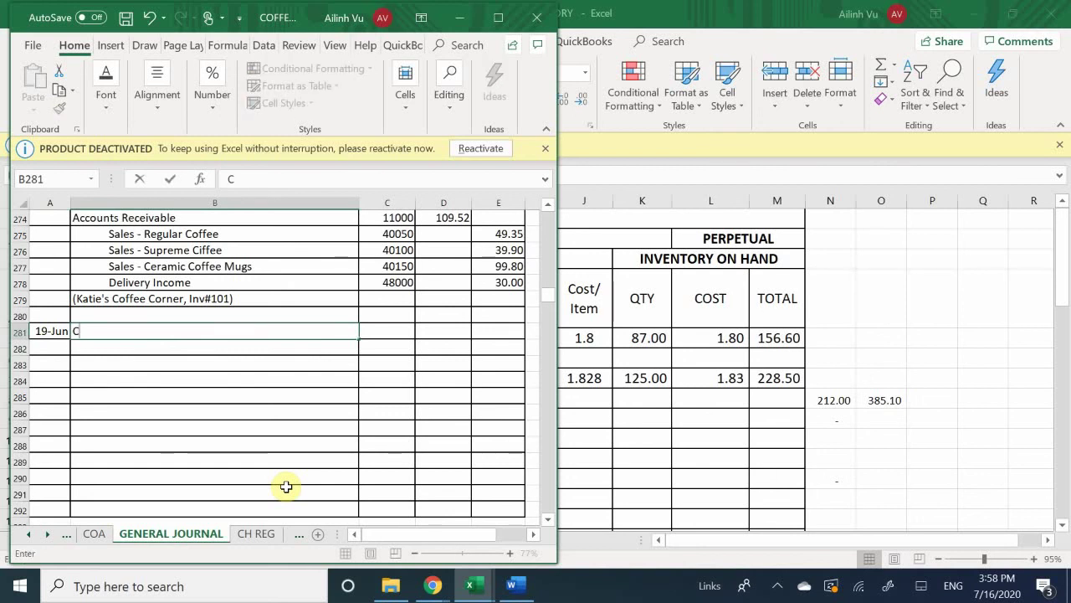
pyautogui.write('OGS - Regular')
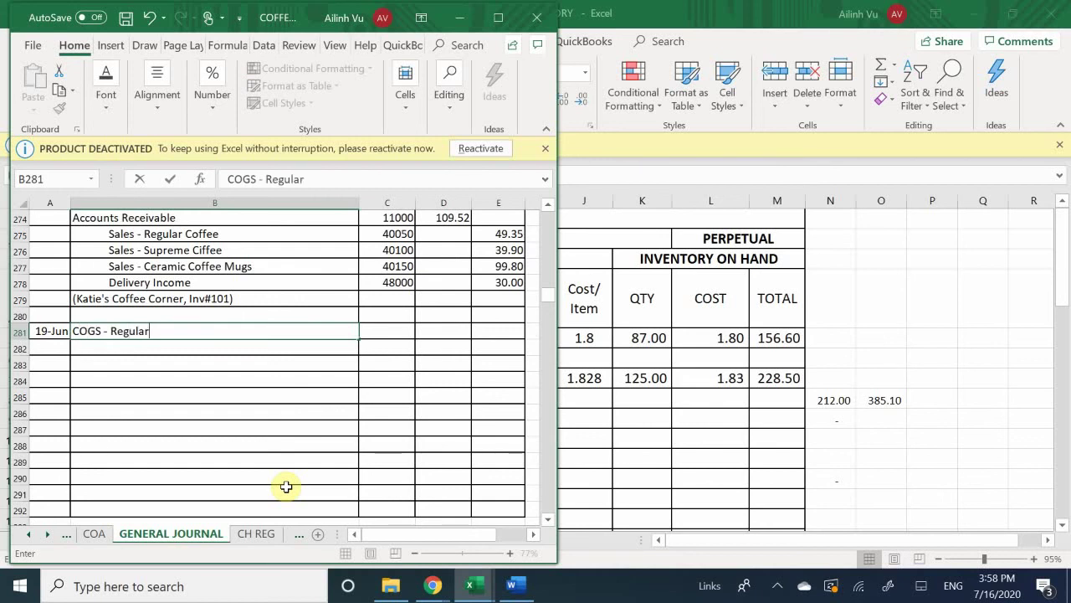
pyautogui.press('Return')
pyautogui.write('CO')
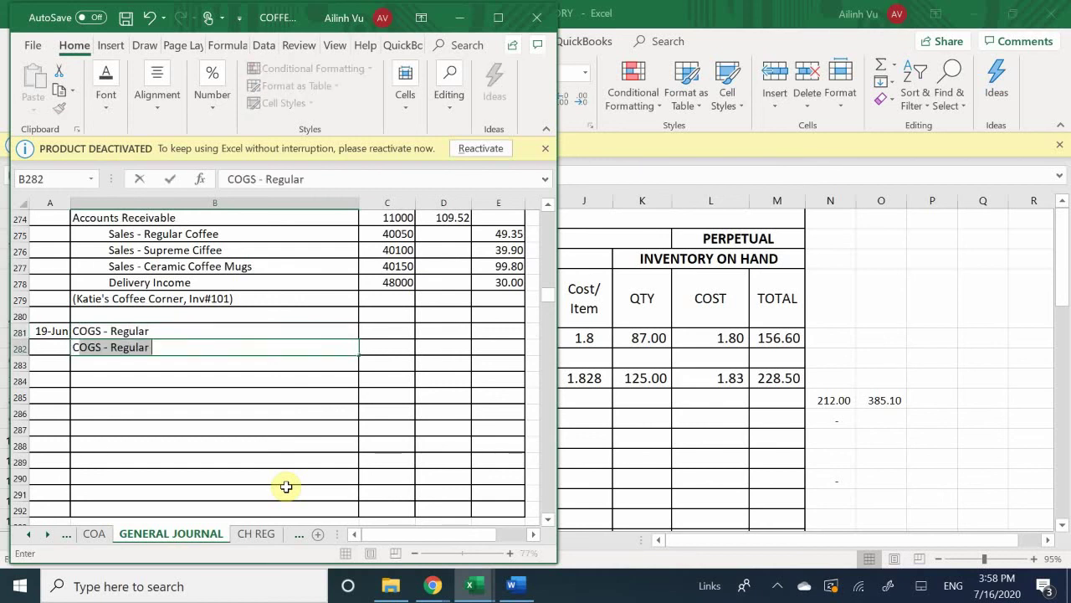
pyautogui.write('GS - Supreme')
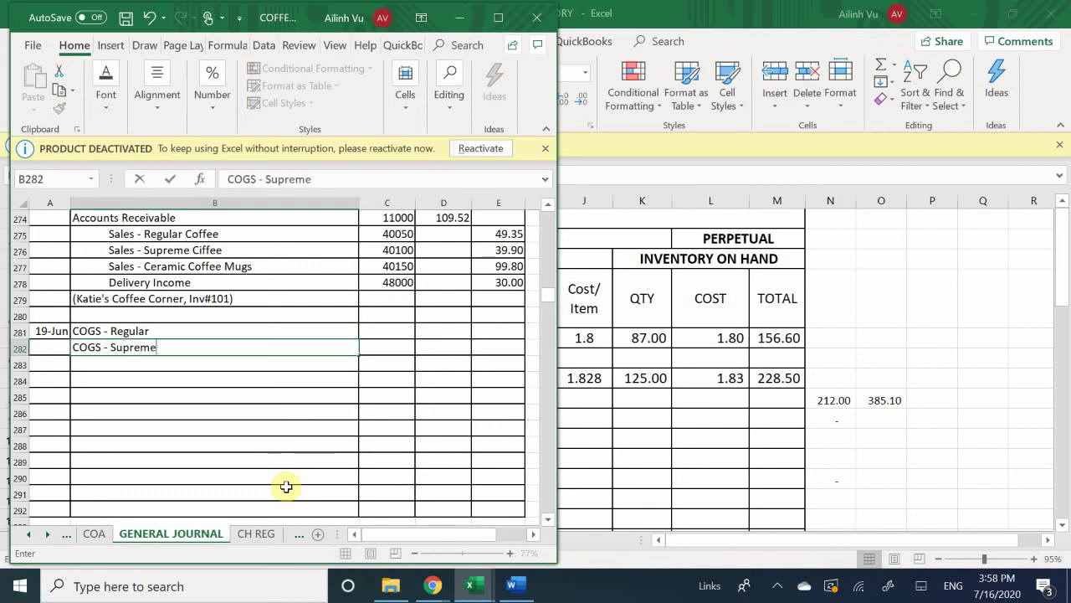
pyautogui.press('Return')
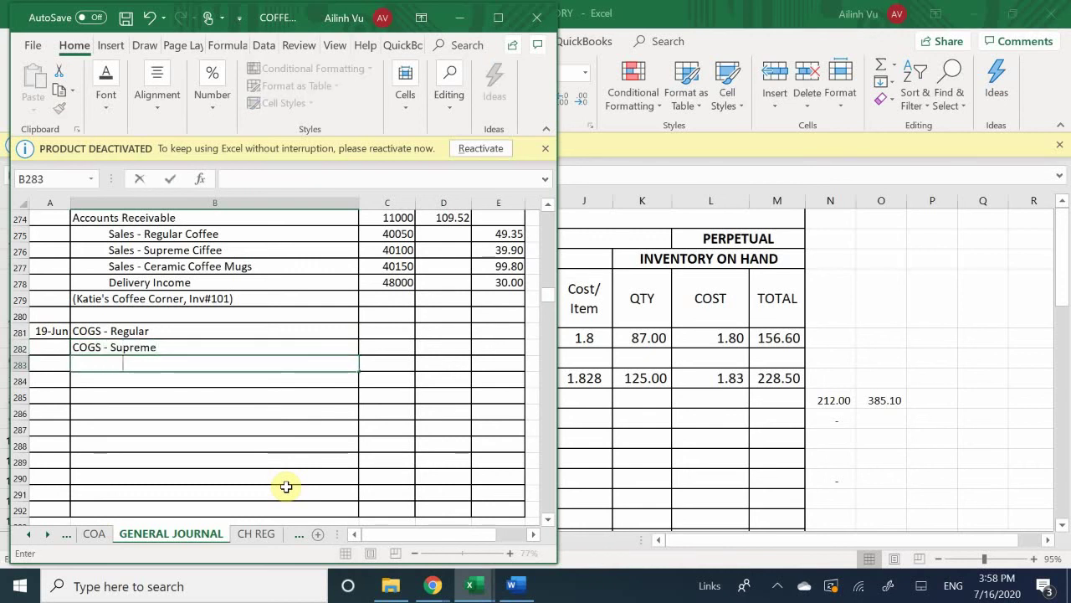
# Step: Enter the indented credit accounts of the 19-Jun entry: Regular Coffee in B283 and Supreme Coffee in B284
pyautogui.write('Regu')
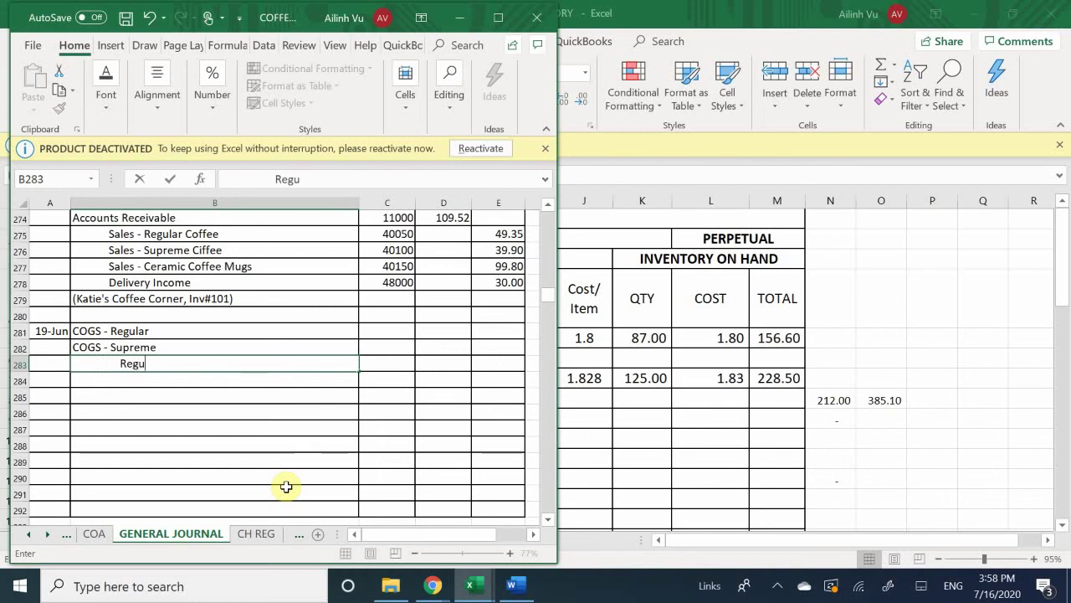
pyautogui.write('lar Coffee')
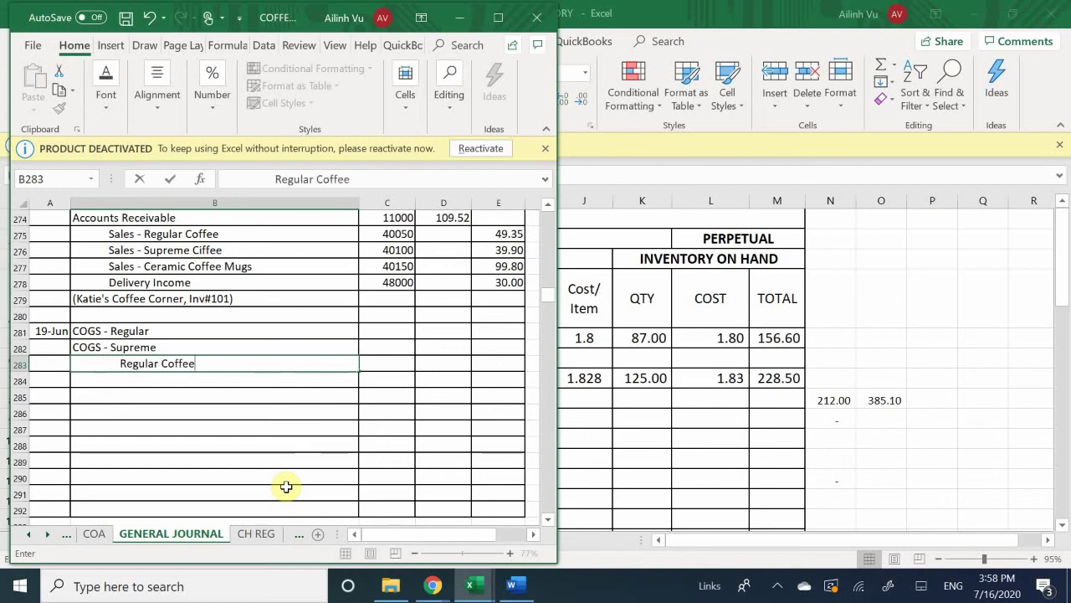
pyautogui.press('Return')
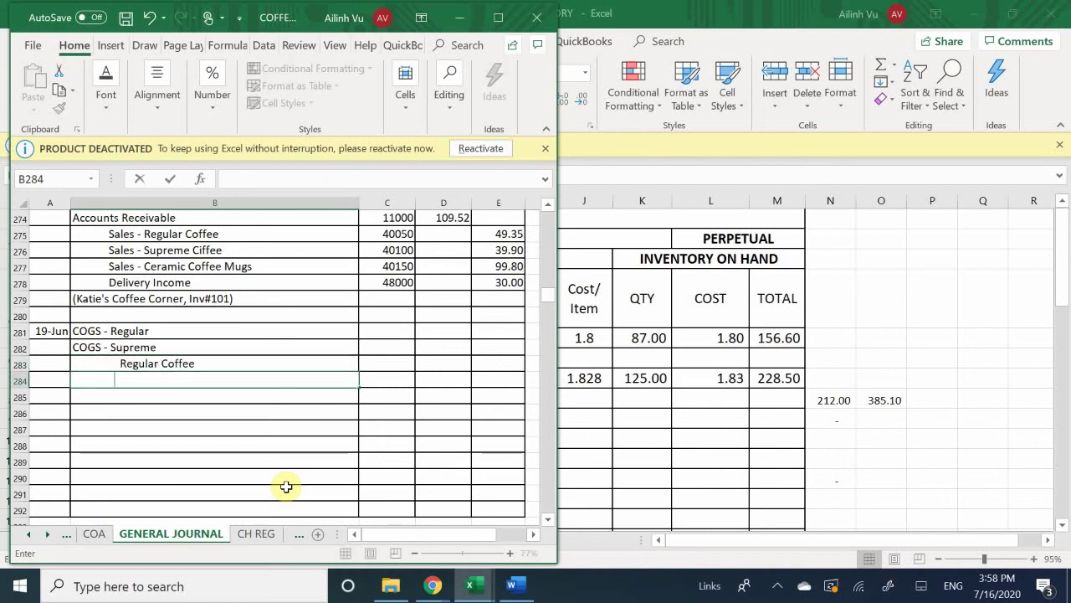
pyautogui.write('S')
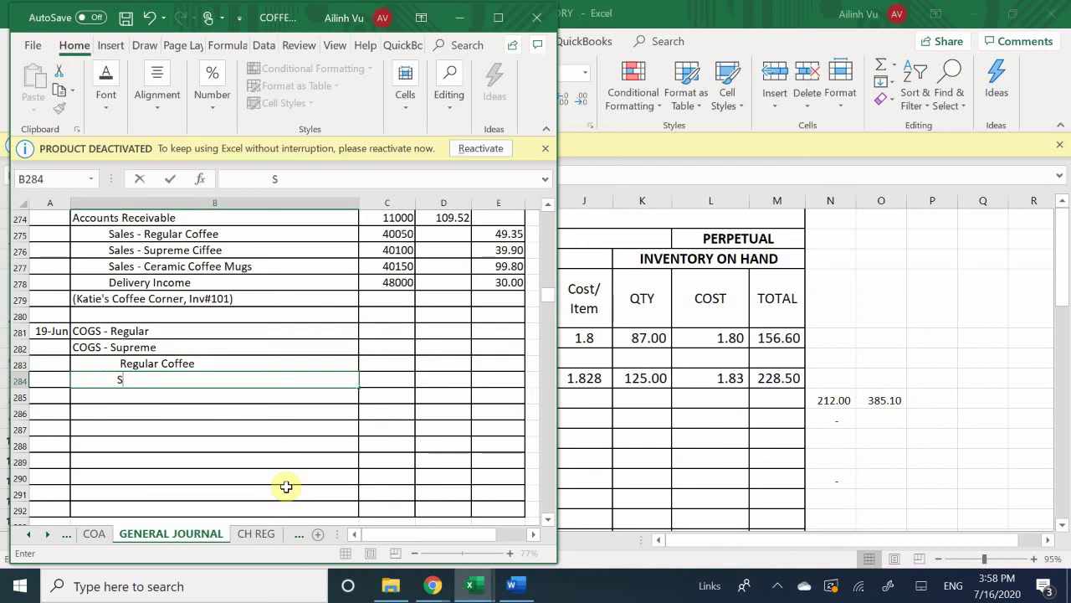
pyautogui.write('upreme Coffee')
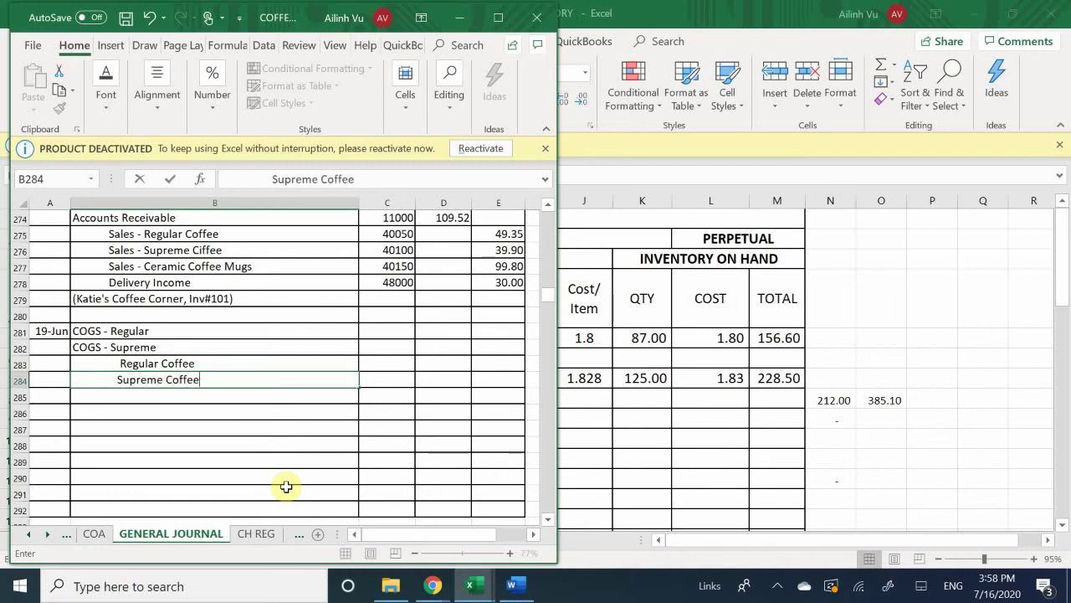
pyautogui.press('Return')
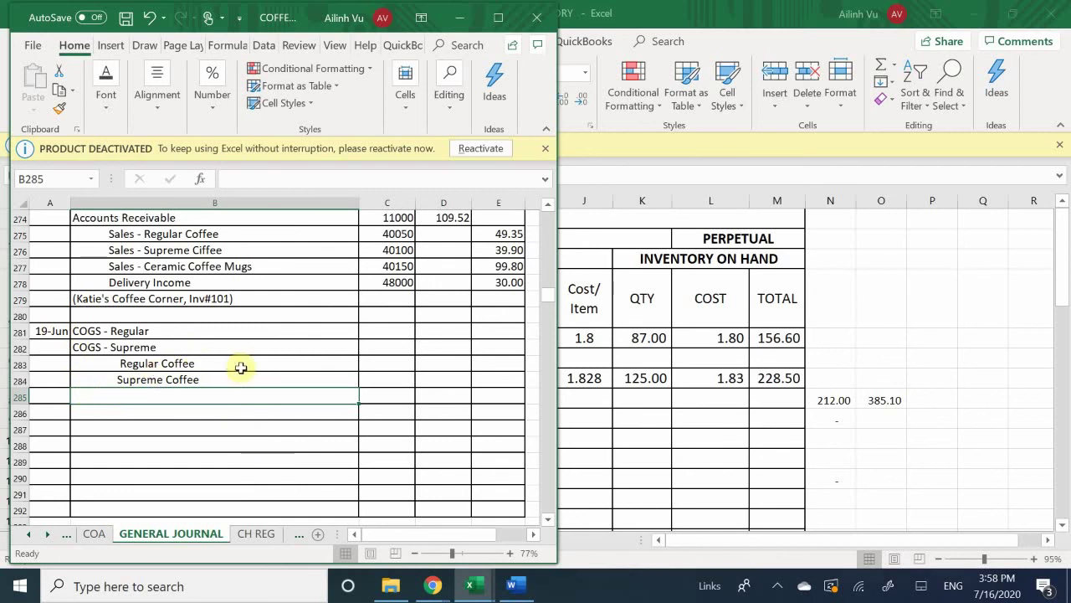
# Step: Fill in the ledger account numbers for the 19-Jun COGS entry in C281:C284: 50050, 50100, 12020 and 12040, following the 18-Jun entry
pyautogui.click(389, 337)
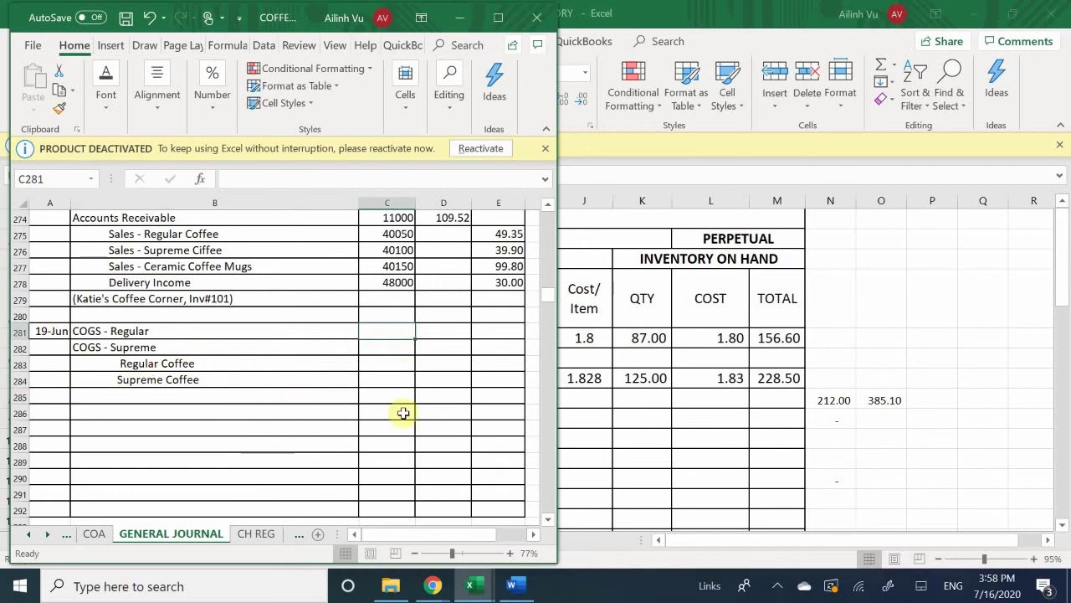
pyautogui.click(388, 366)
pyautogui.scroll(4, 388, 366)
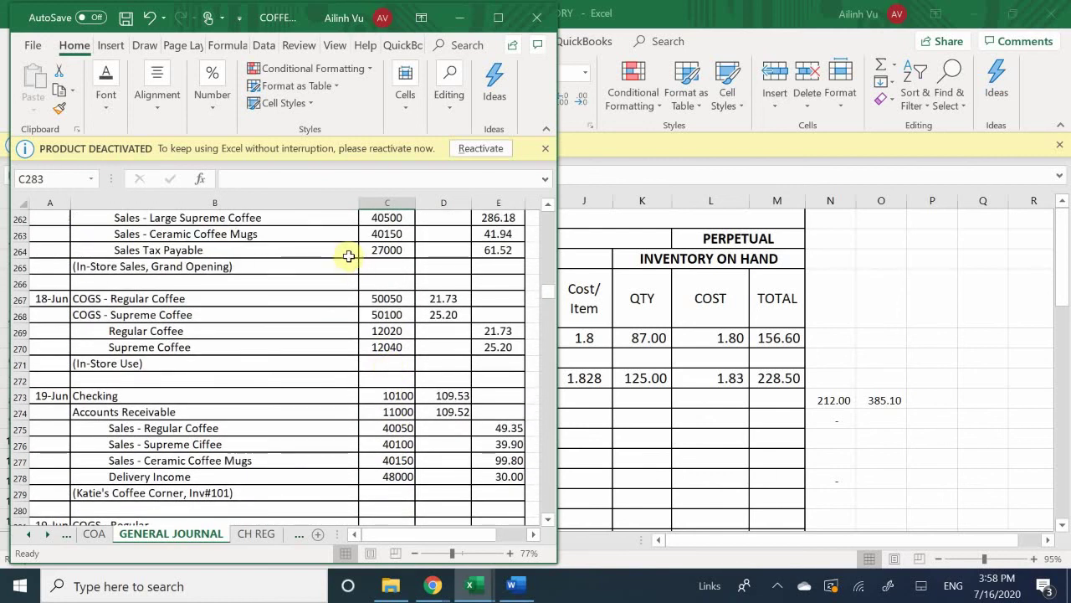
pyautogui.scroll(-5, 374, 298)
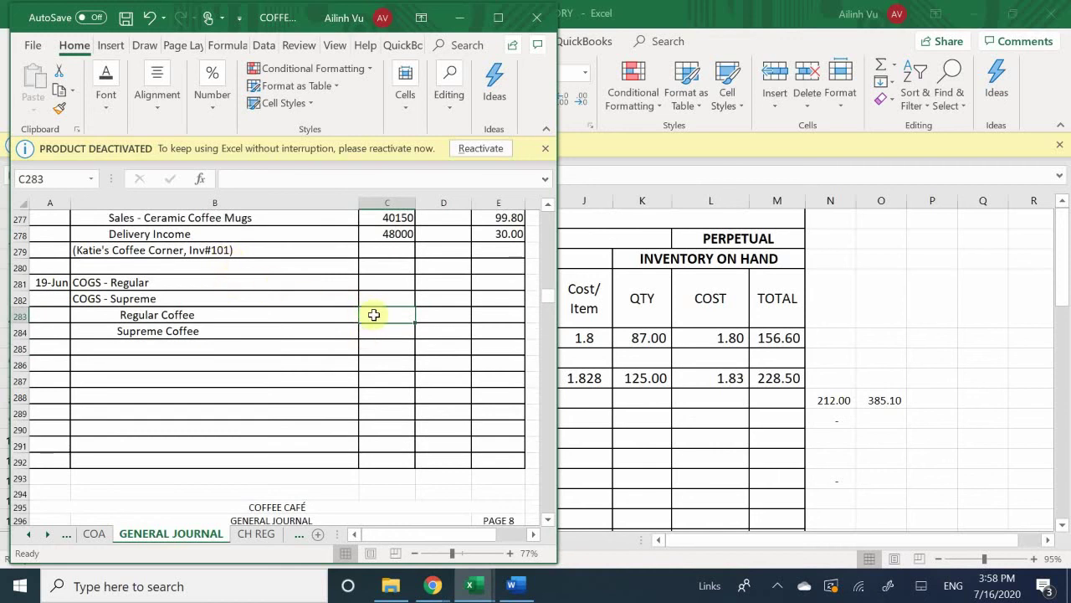
pyautogui.click(386, 283)
pyautogui.write('50050')
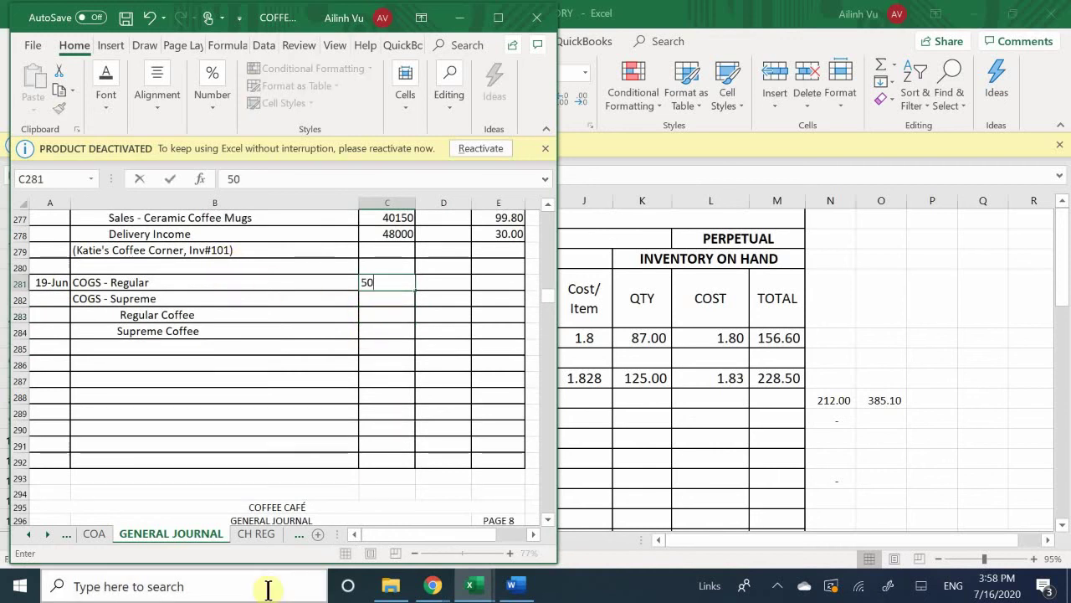
pyautogui.write('100')
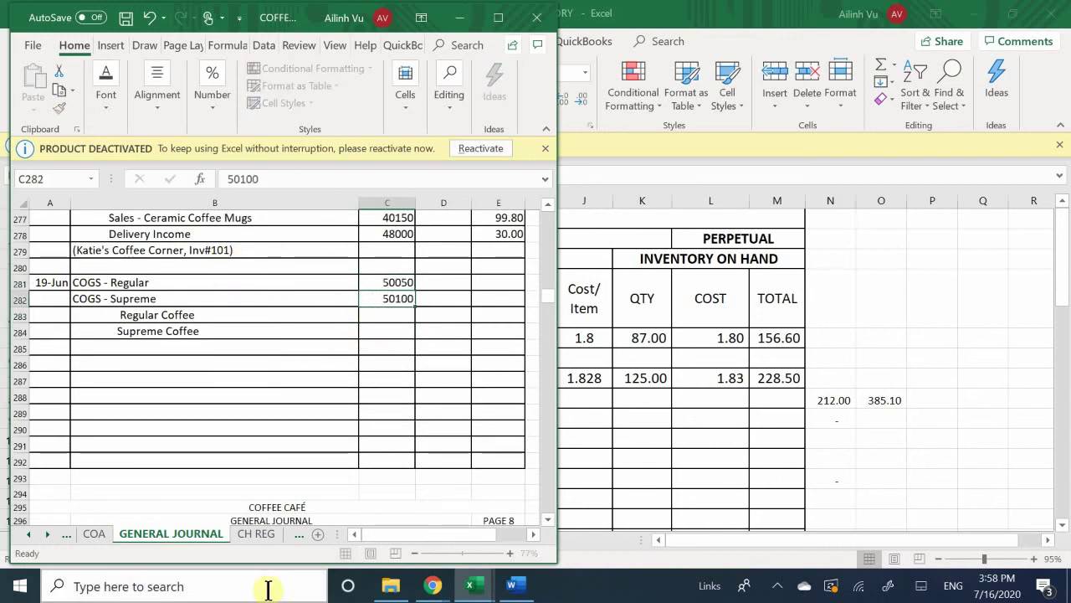
pyautogui.press('Return')
pyautogui.write('12020')
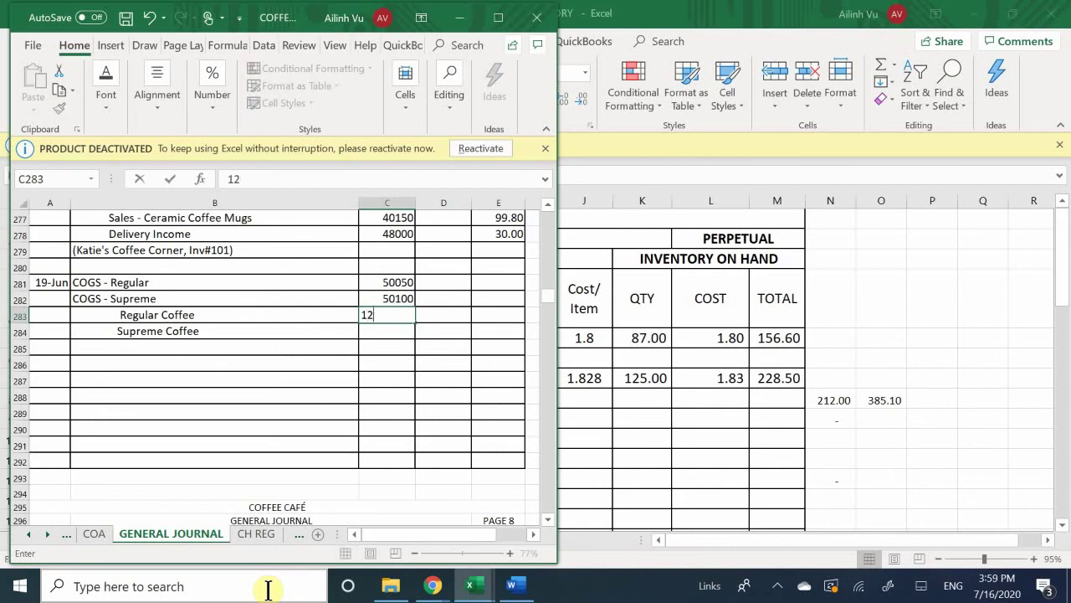
pyautogui.press('Return')
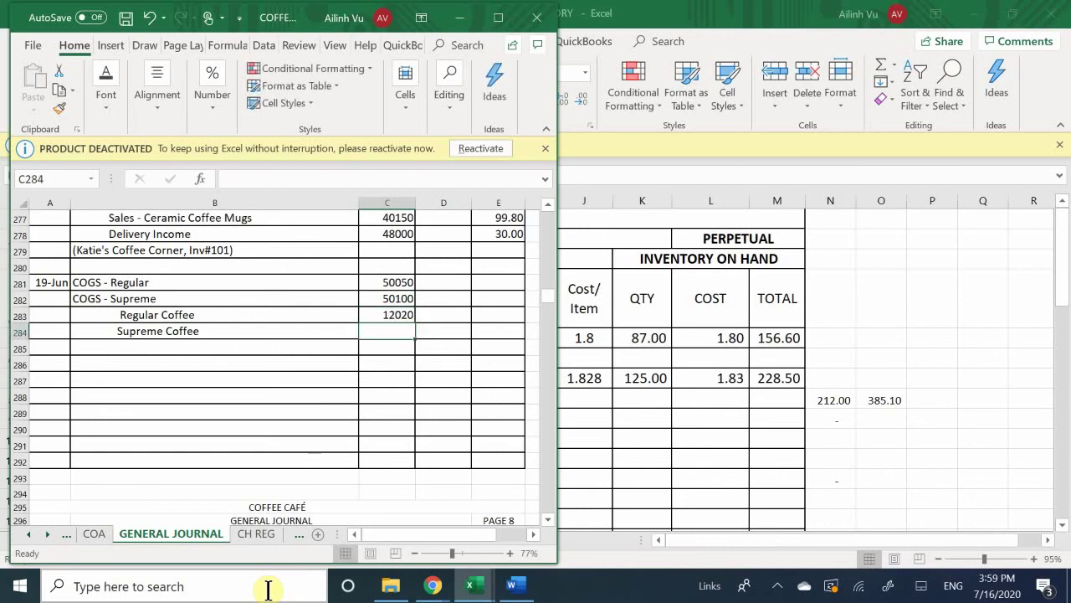
pyautogui.write('12040')
pyautogui.press('Return')
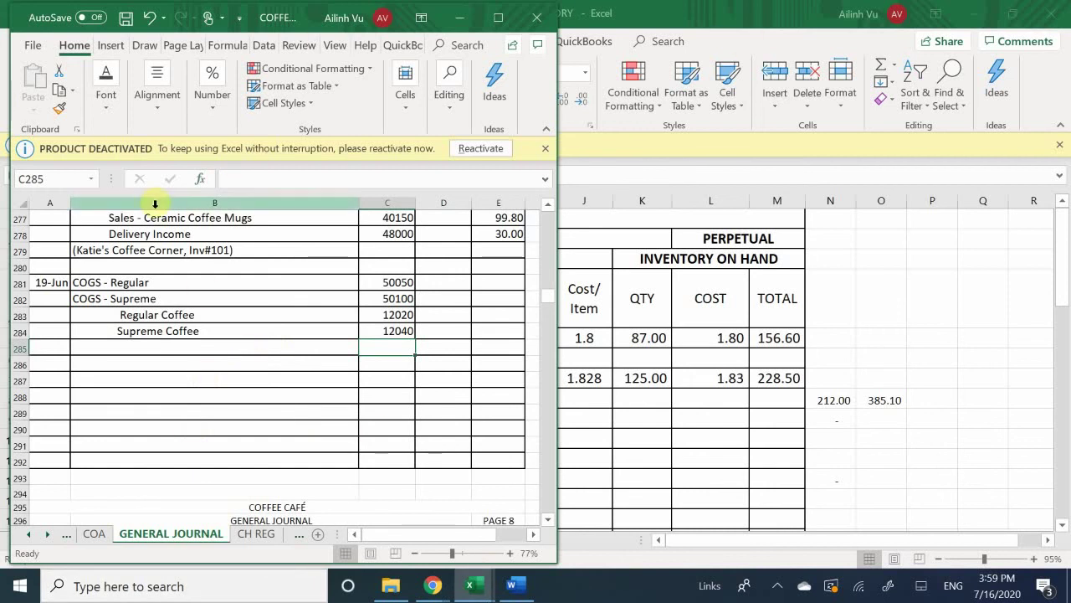
# Step: Enter the 19-Jun debit amounts: 24.14 for COGS - Regular in D281 and 18.00 for COGS - Supreme in D282
pyautogui.click(440, 282)
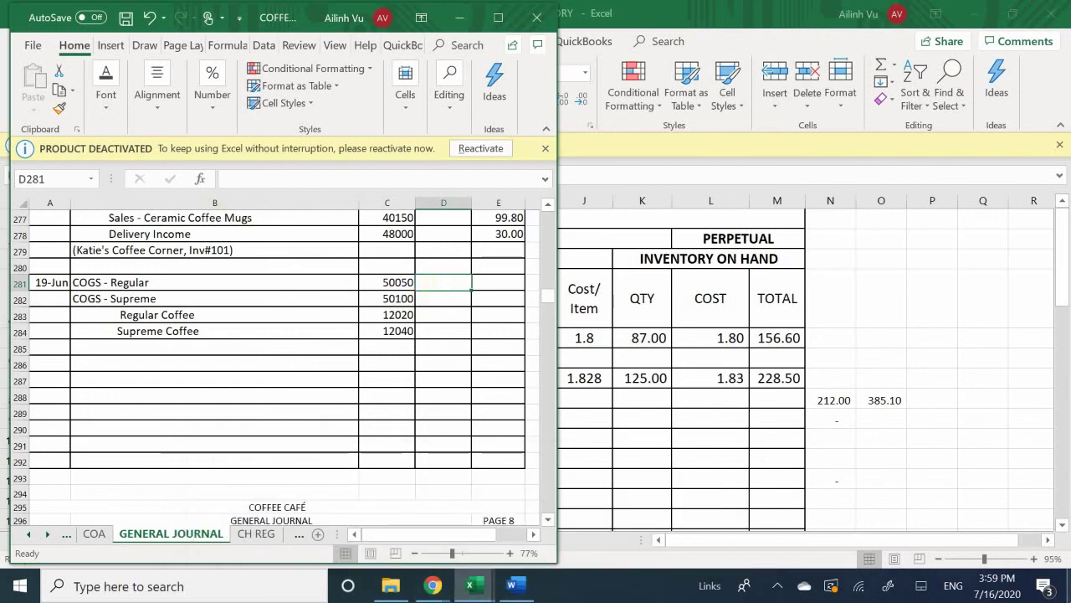
pyautogui.write('24.14')
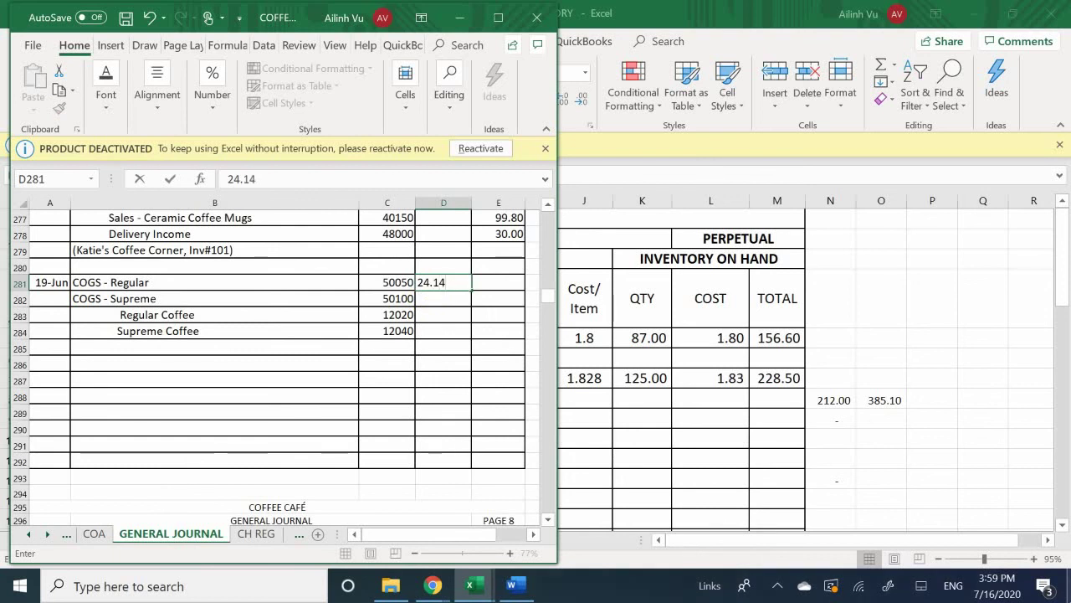
pyautogui.press('Return')
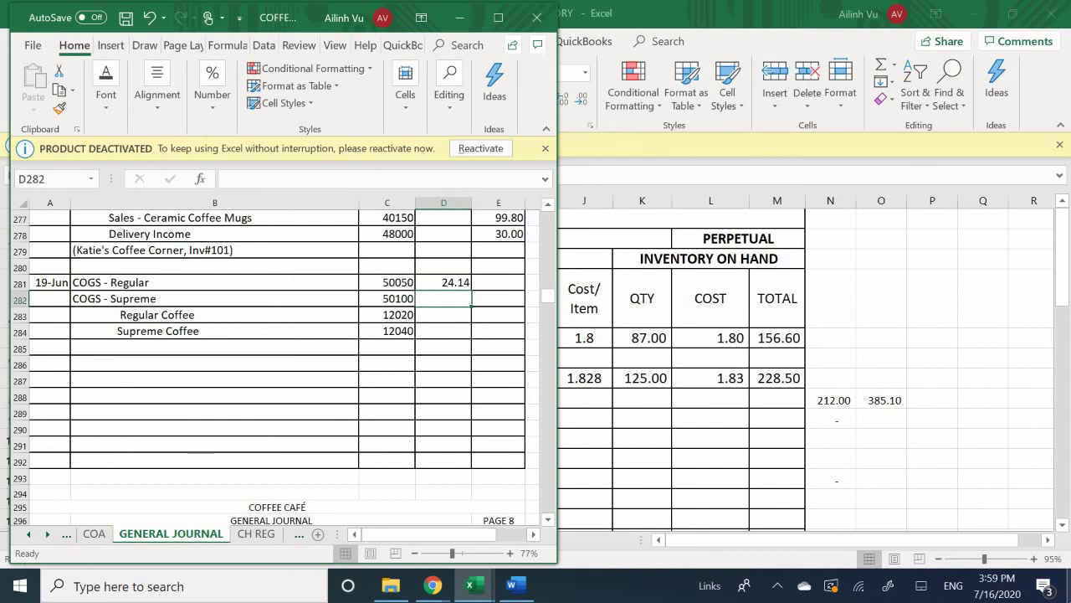
pyautogui.write('18')
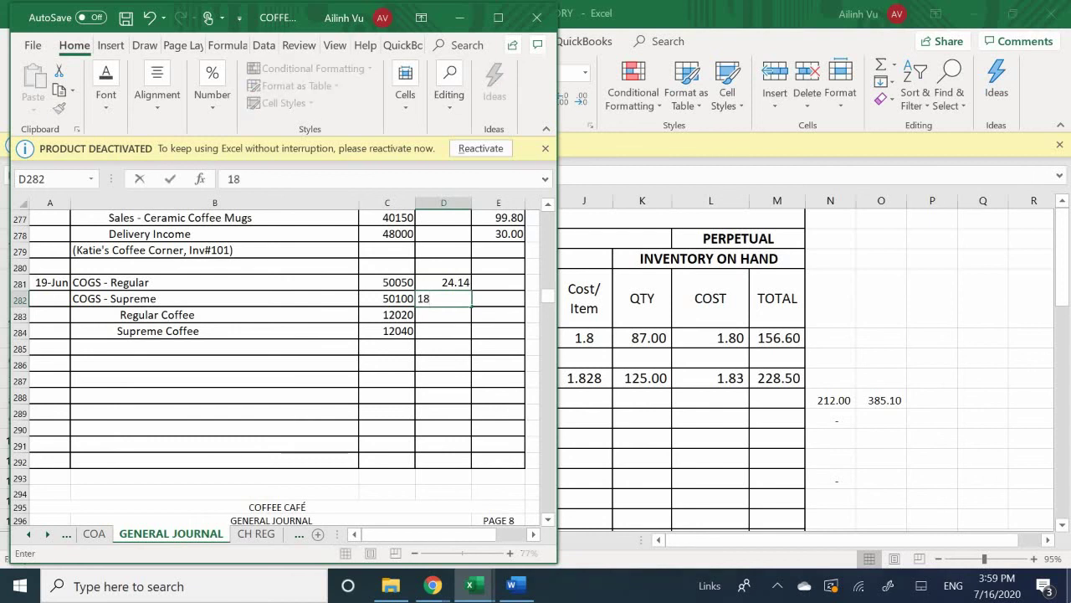
pyautogui.write('.00')
pyautogui.press('Return')
# Step: Enter the matching credit amounts: 24.14 for Regular Coffee in E283 and 18 for Supreme Coffee in E284
pyautogui.click(498, 298)
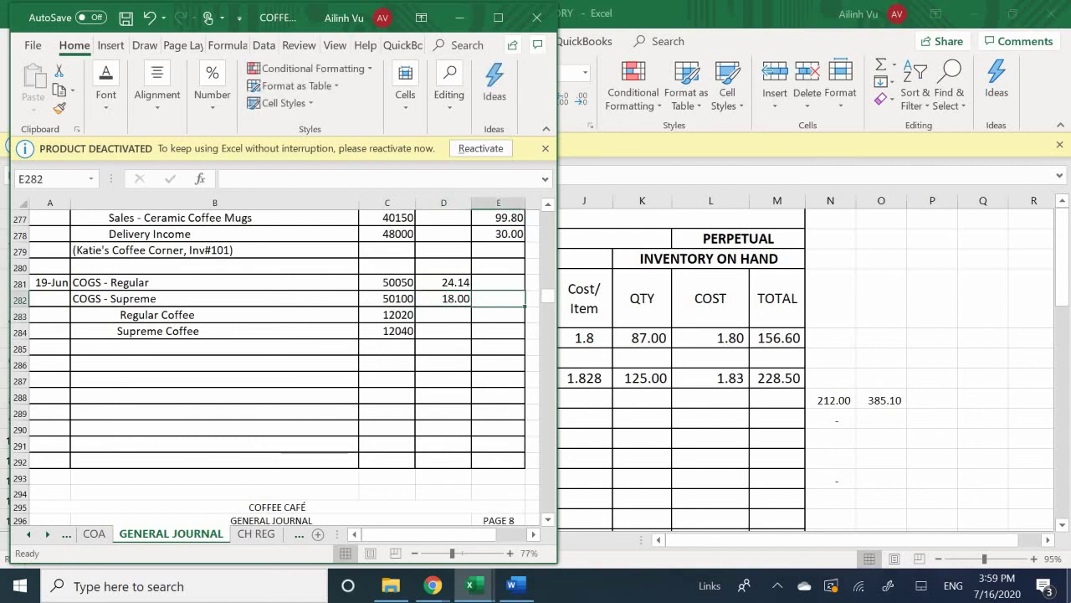
pyautogui.write('24')
pyautogui.press('BackSpace')
pyautogui.press('BackSpace')
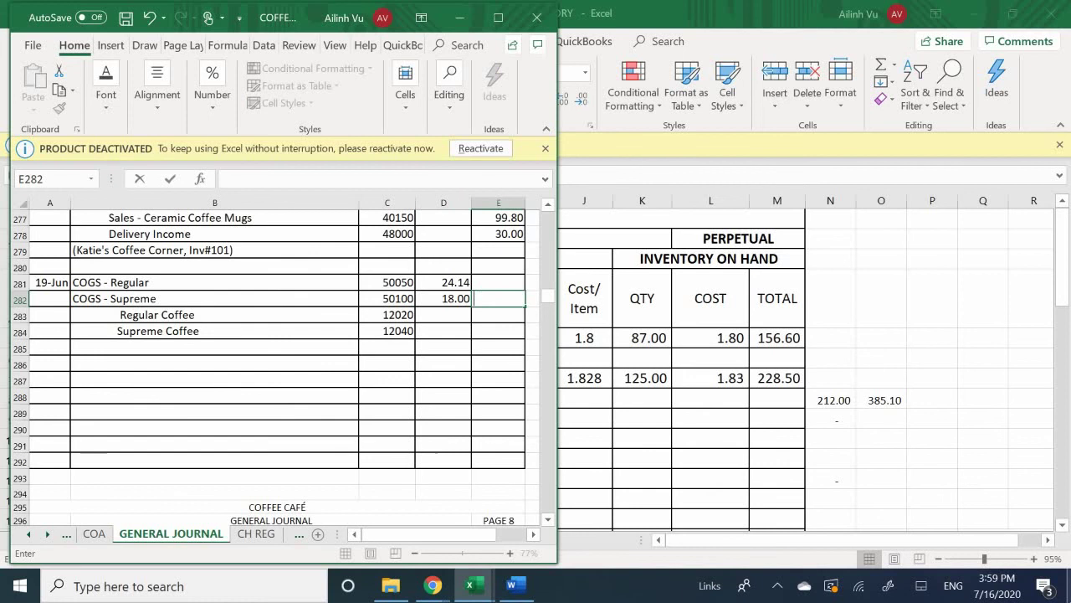
pyautogui.press('Return')
pyautogui.write('24.14')
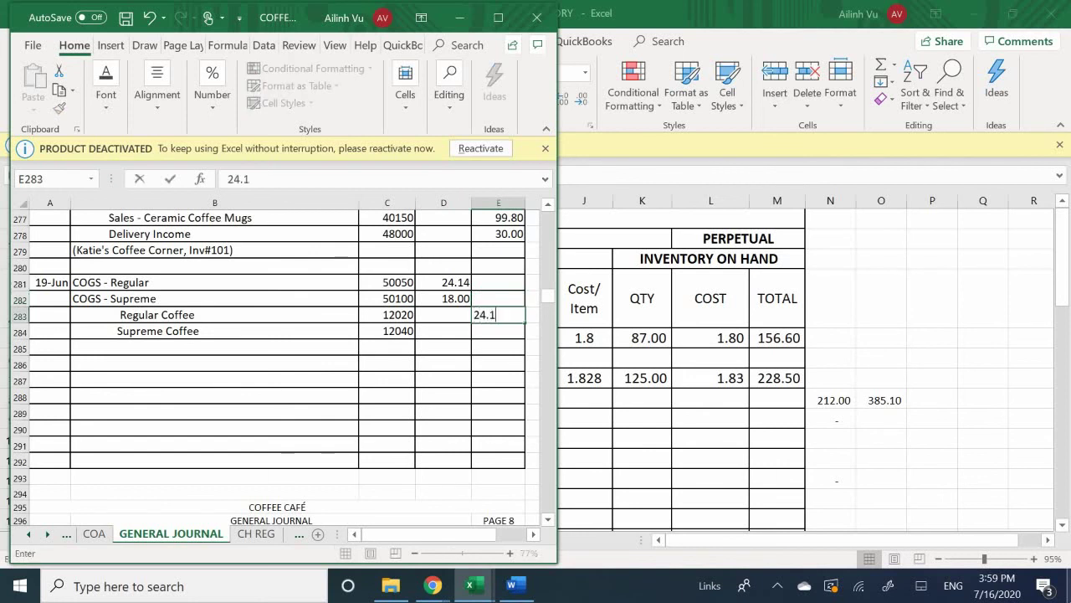
pyautogui.press('Return')
pyautogui.write('18')
pyautogui.press('Return')
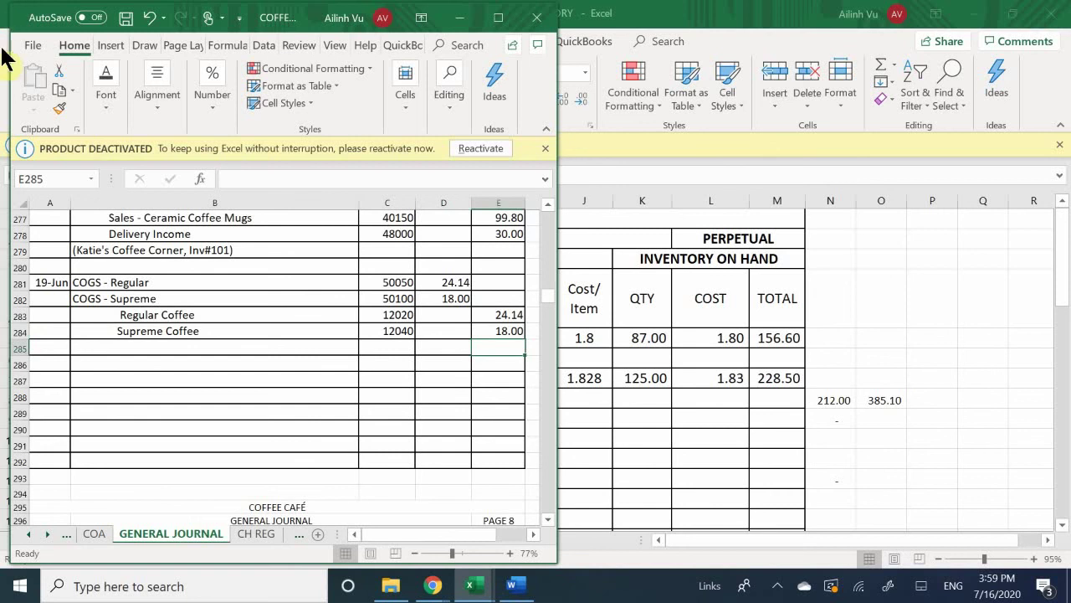
# Step: Add the explanation "(Sold to Katie's Coffee Corner, Inv#101)" beneath the 19-Jun COGS entry in B285
pyautogui.click(129, 351)
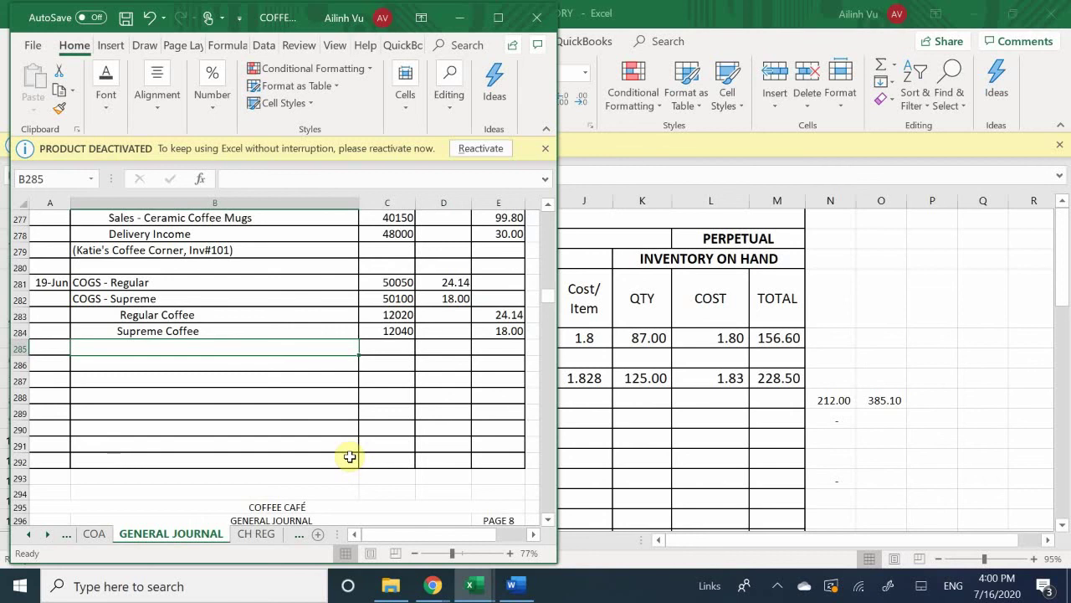
pyautogui.write('(')
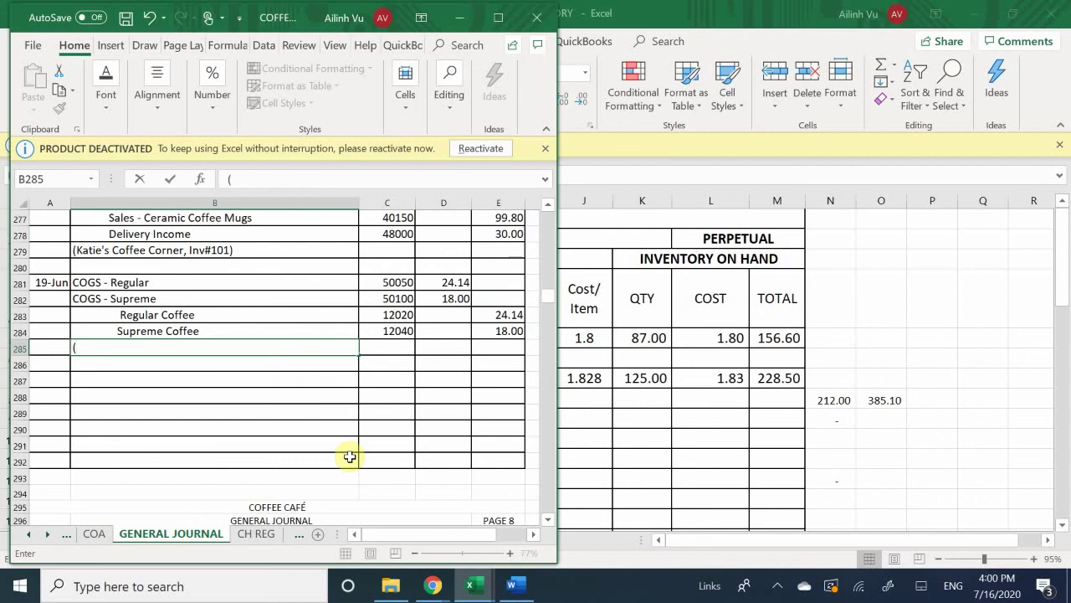
pyautogui.write("Sold to Katie's ")
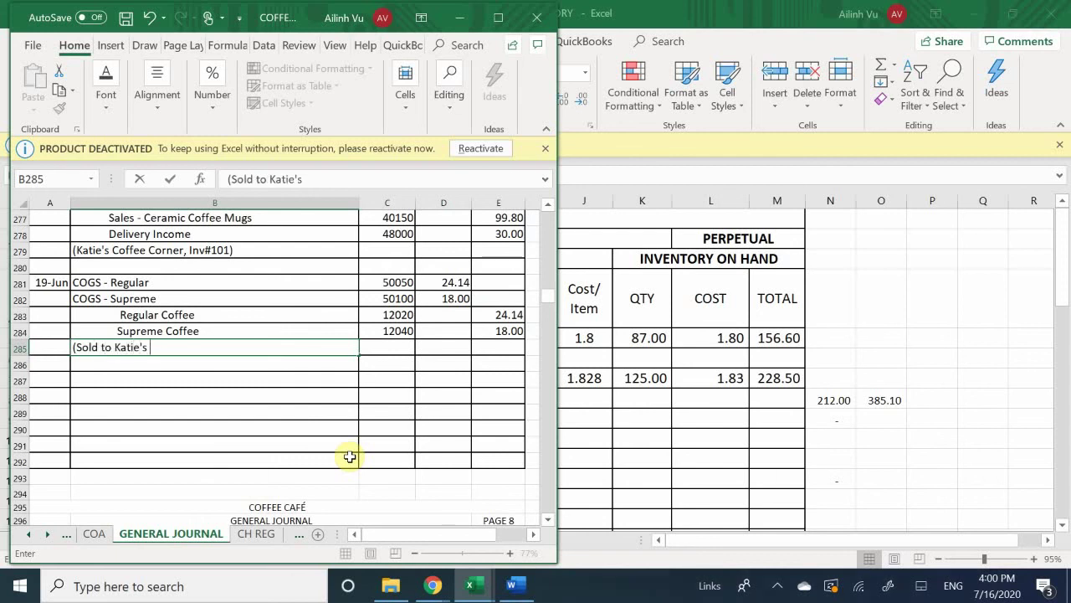
pyautogui.write('Coffee Co')
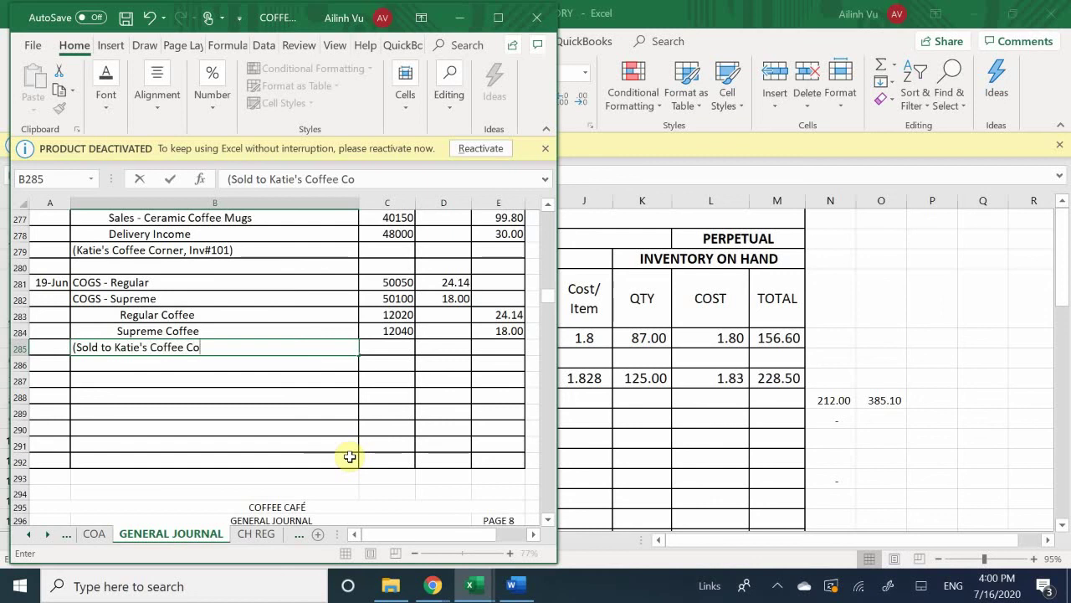
pyautogui.write('rner, ')
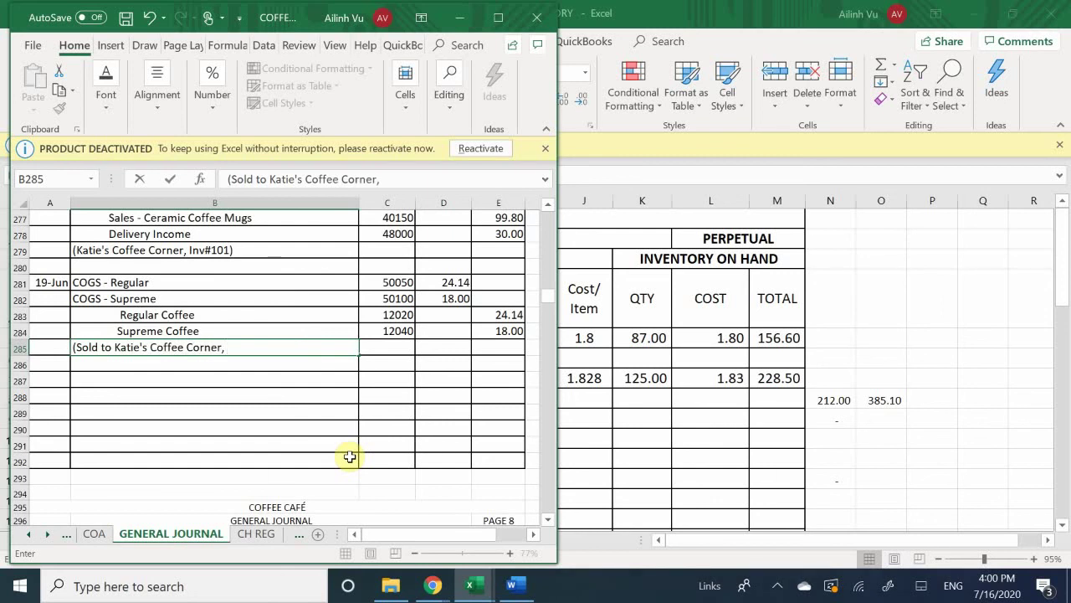
pyautogui.write('Inv#101')
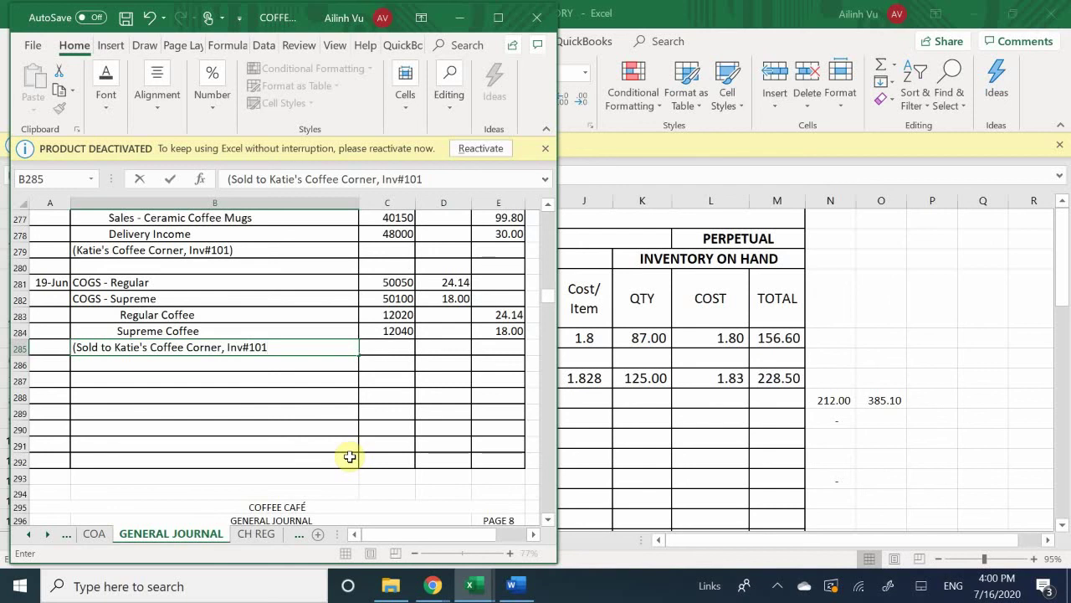
pyautogui.write(')')
pyautogui.press('Return')
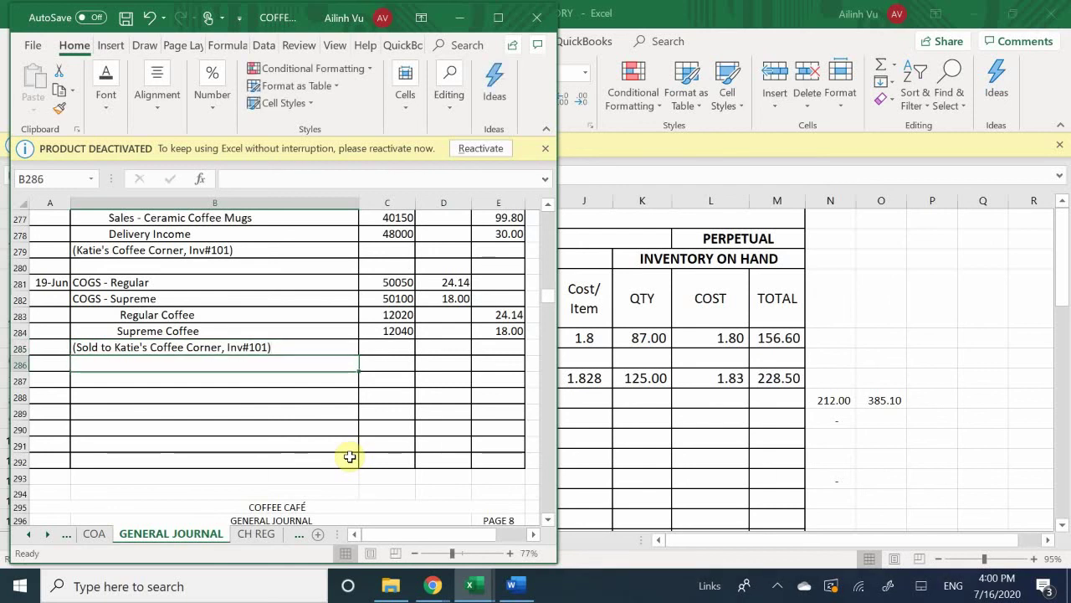
# Step: Review the inventory, COGS, cost of materials, revenue and operating expense accounts on the COA sheet
pyautogui.click(94, 533)
pyautogui.scroll(-7, 289, 414)
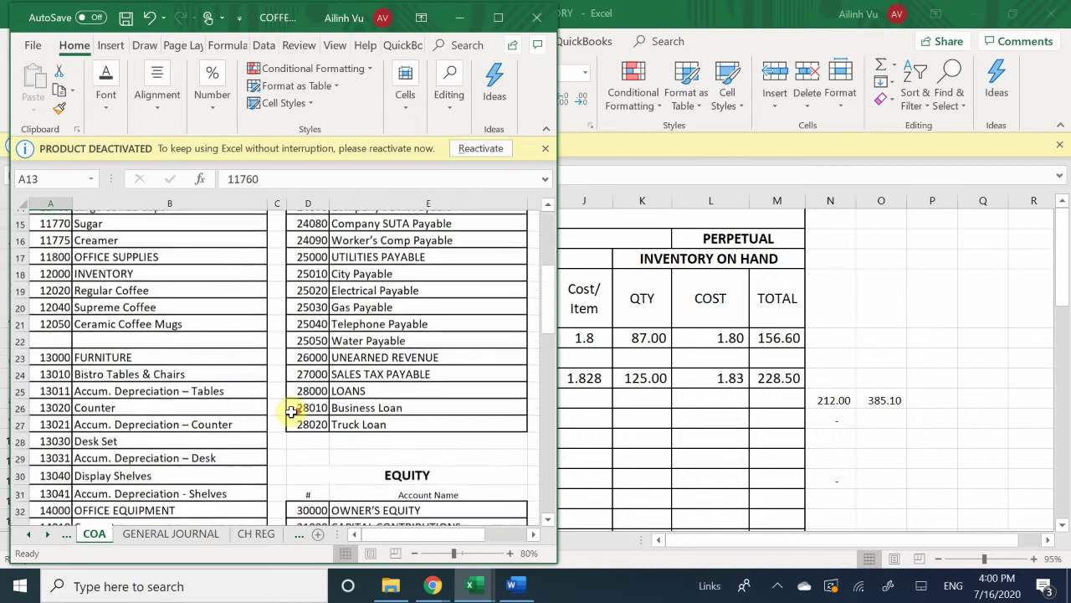
pyautogui.scroll(-2, 291, 411)
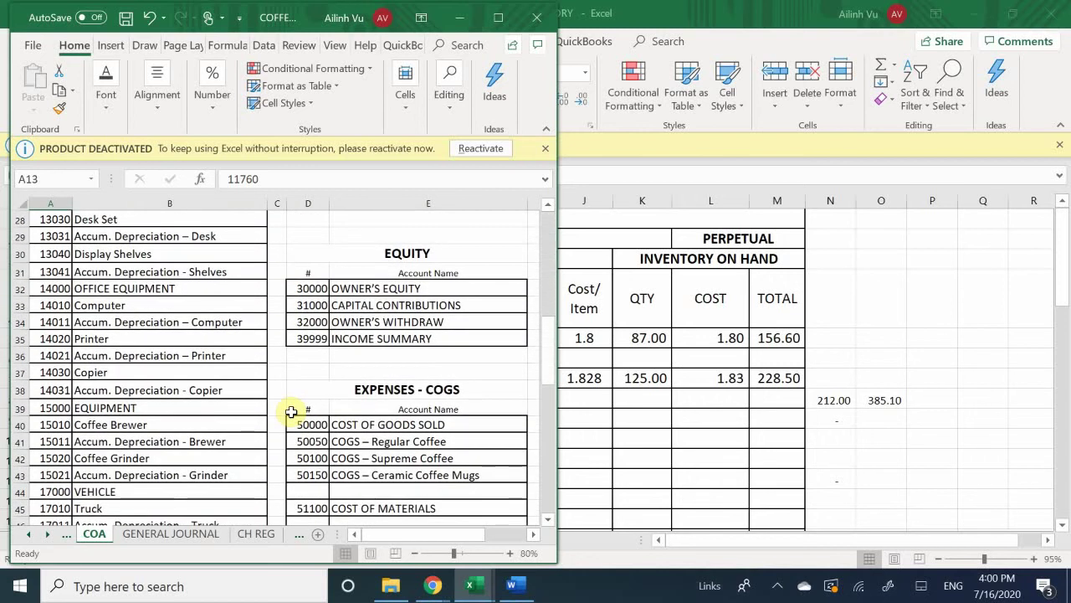
pyautogui.scroll(-2, 291, 411)
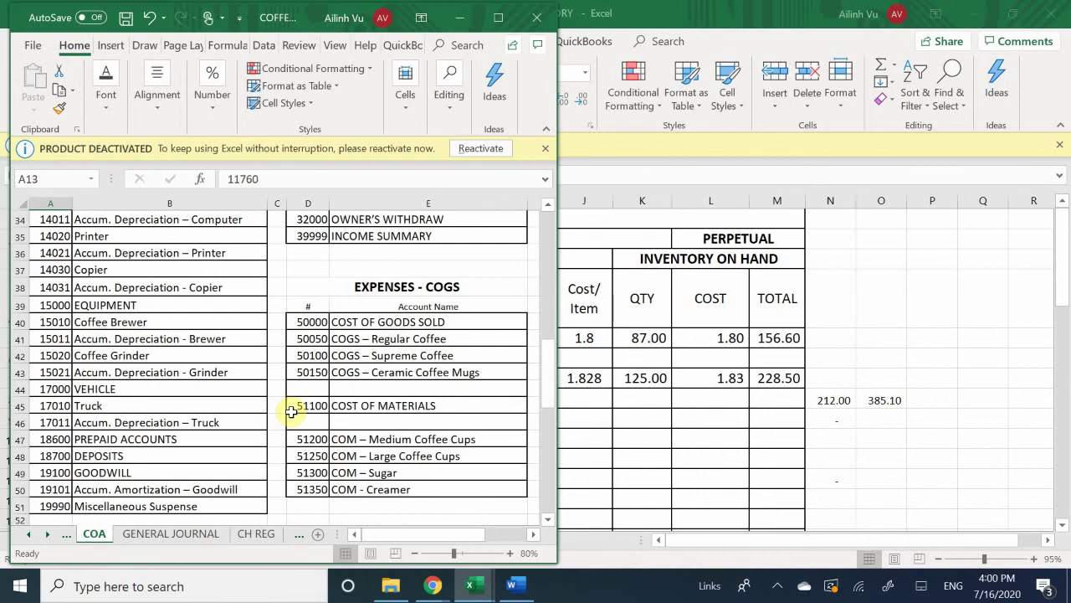
pyautogui.scroll(-4, 292, 411)
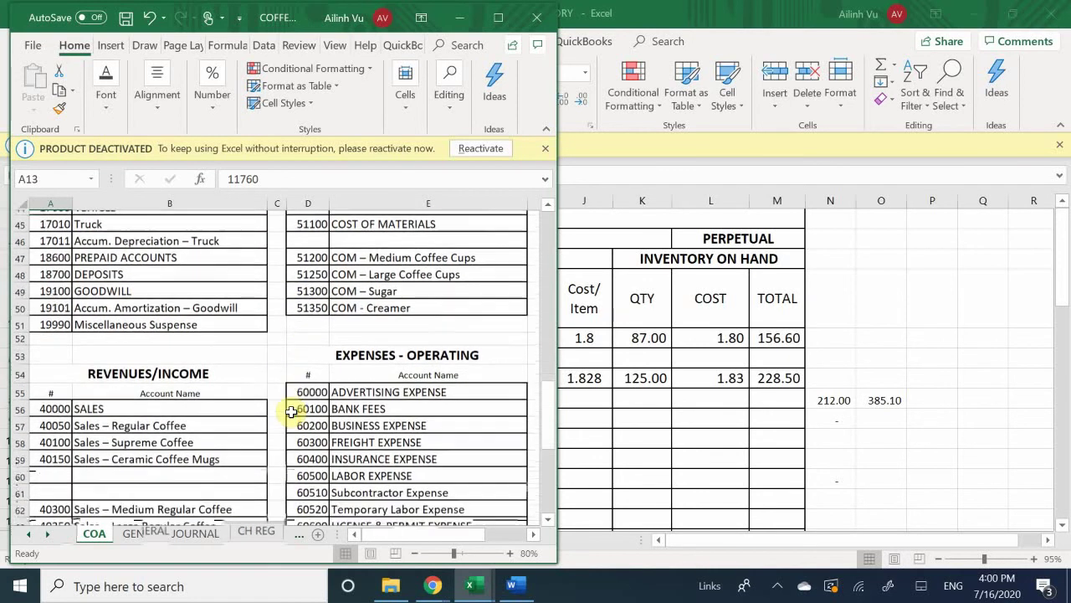
pyautogui.scroll(-1, 292, 411)
pyautogui.scroll(-1, 292, 411)
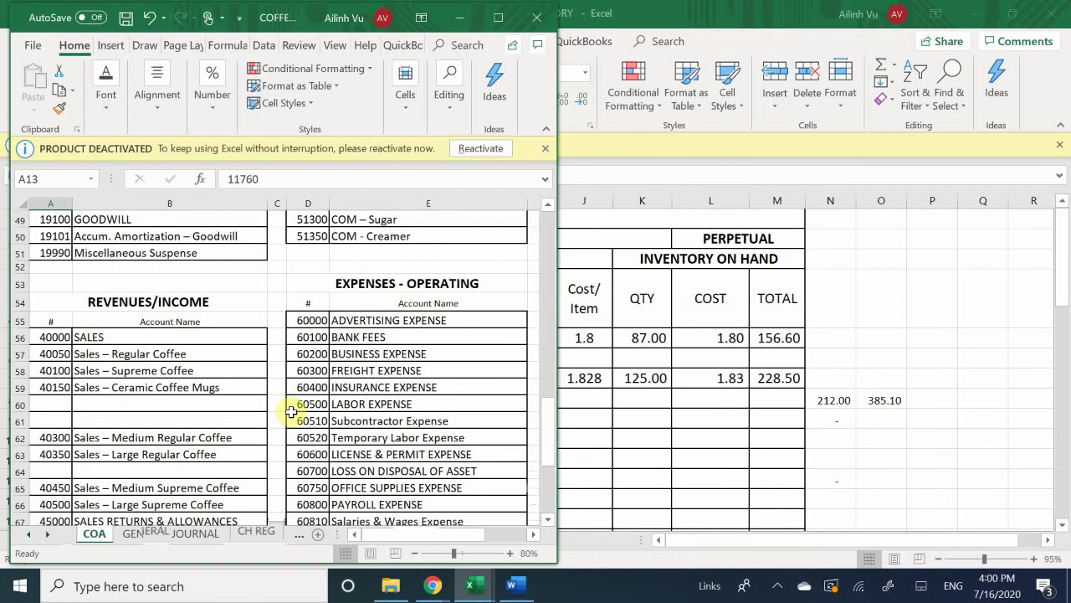
pyautogui.scroll(4, 291, 411)
pyautogui.scroll(1, 291, 411)
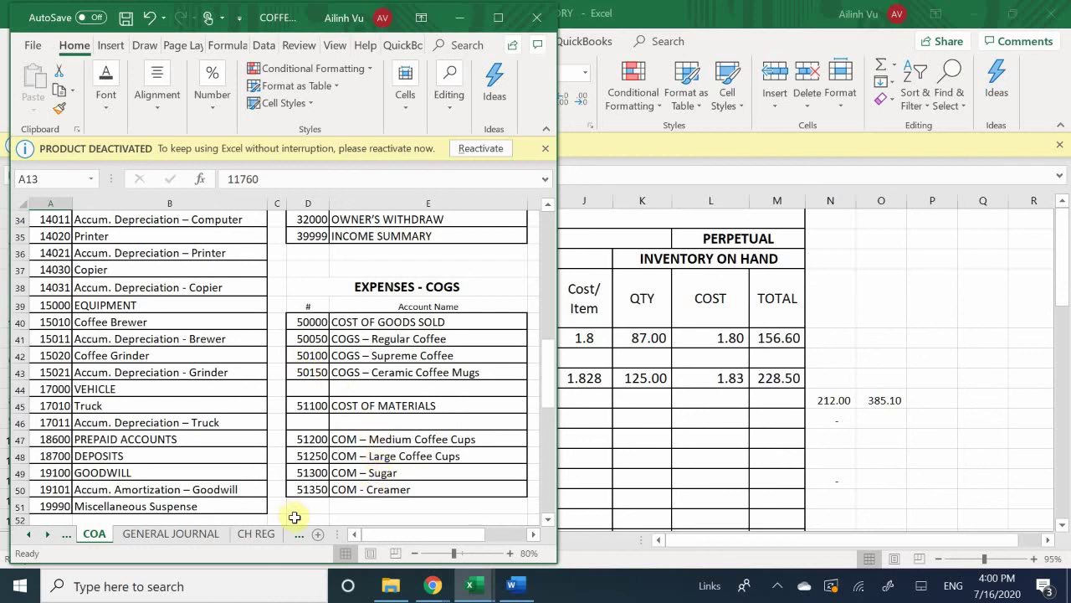
# Step: Return from the chart of accounts to the GENERAL JOURNAL sheet and review the 19-Jun sale and COGS entries
pyautogui.scroll(-3, 363, 427)
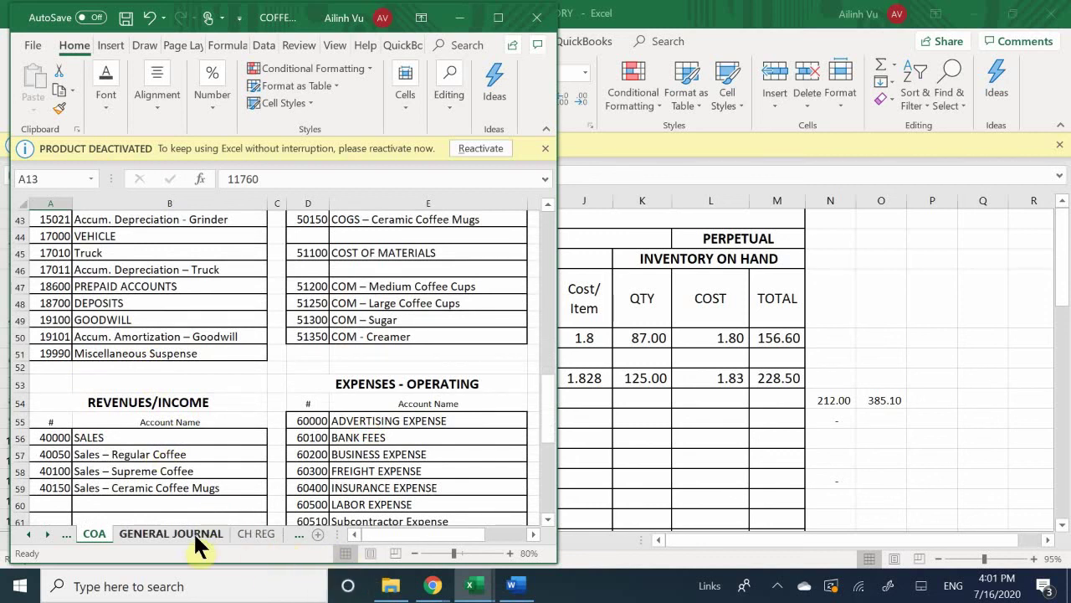
pyautogui.click(154, 539)
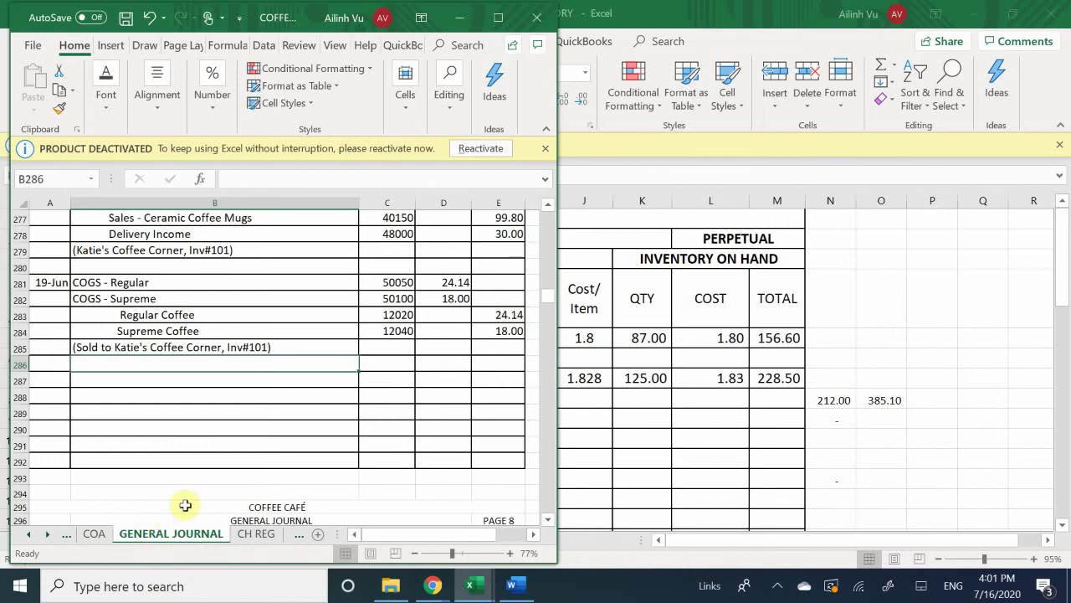
pyautogui.scroll(2, 209, 469)
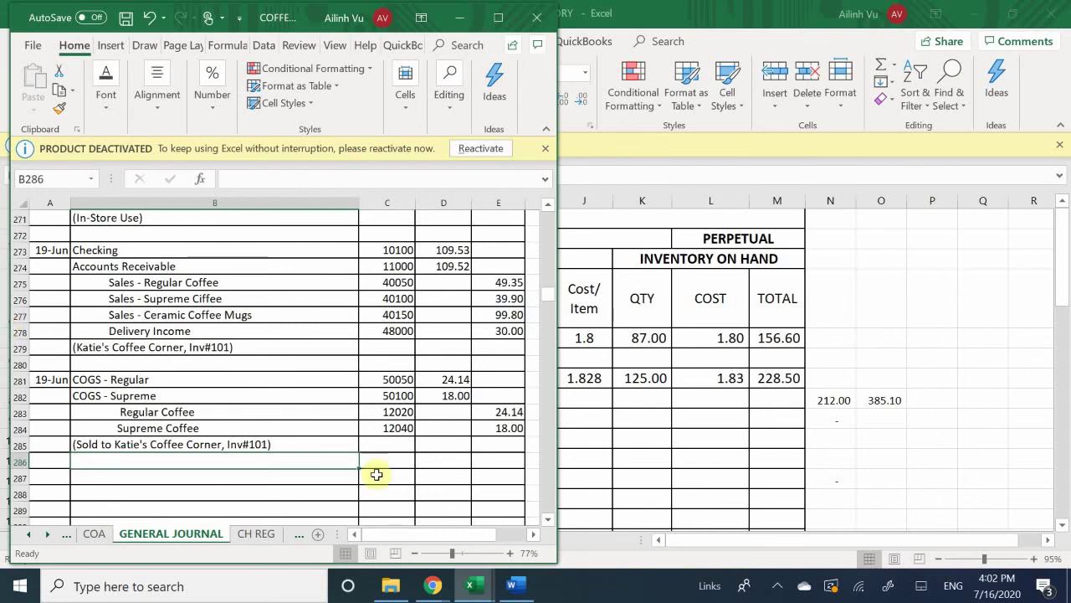
# Step: Switch to the COFFEE CAFE GENERAL LEDGER ANSWERS workbook and open its COGS sheet
pyautogui.click(472, 592)
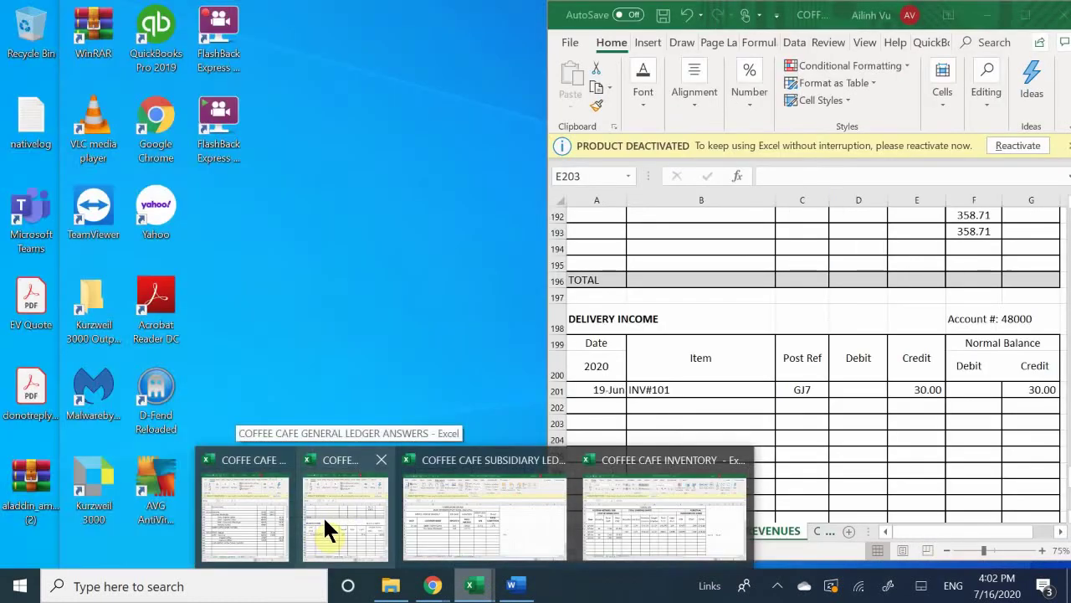
pyautogui.click(324, 527)
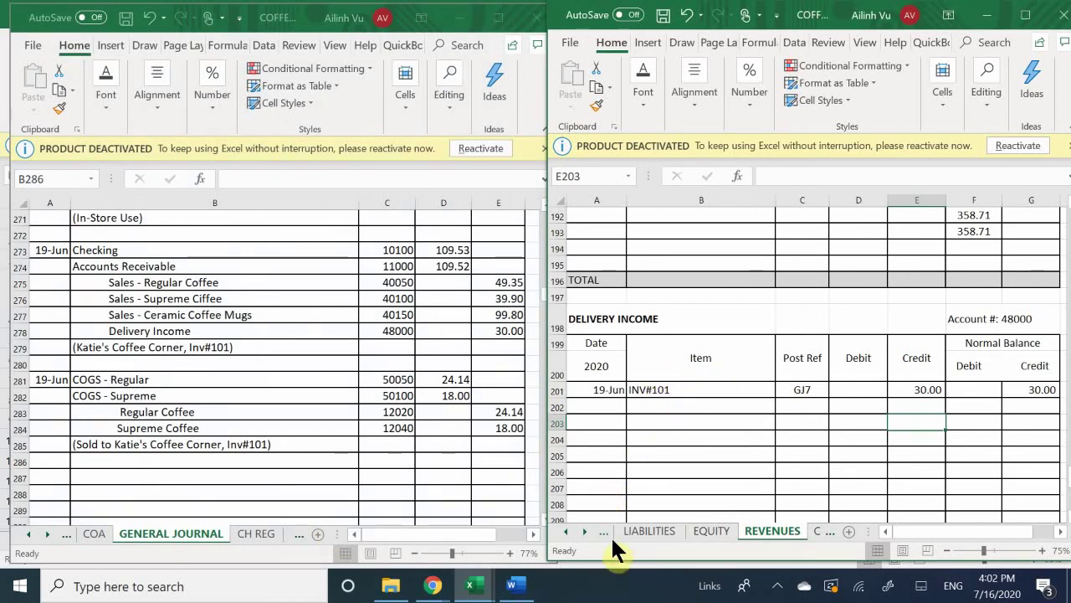
pyautogui.click(560, 530)
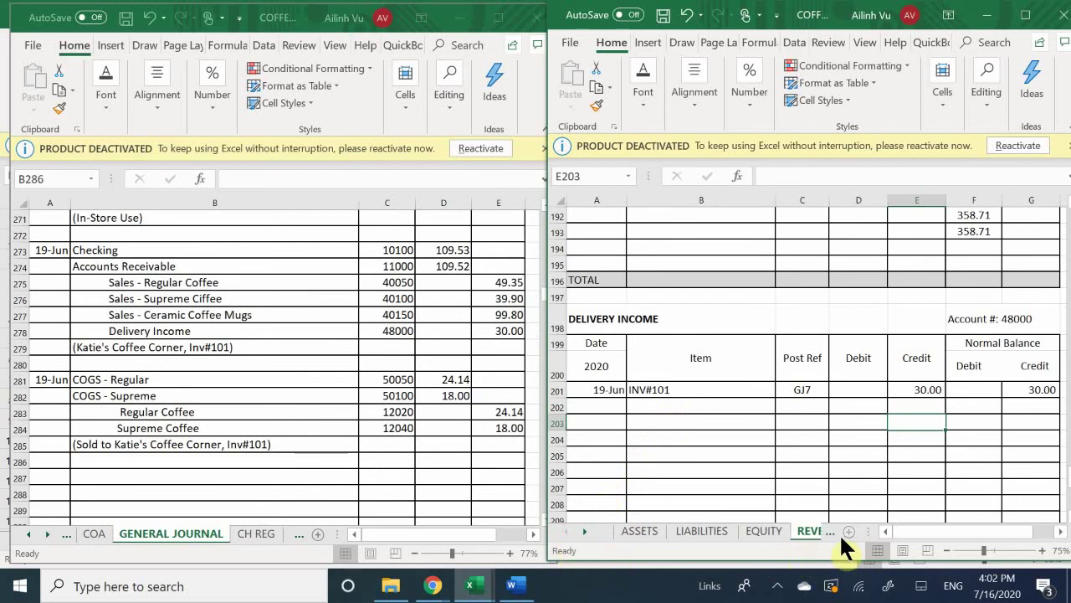
pyautogui.click(803, 532)
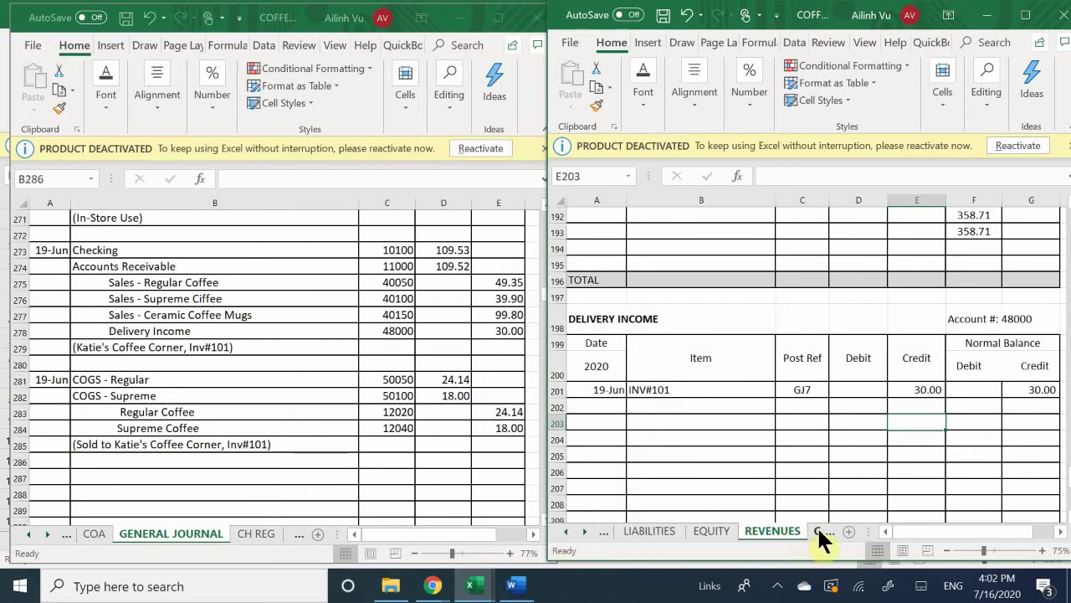
pyautogui.click(819, 531)
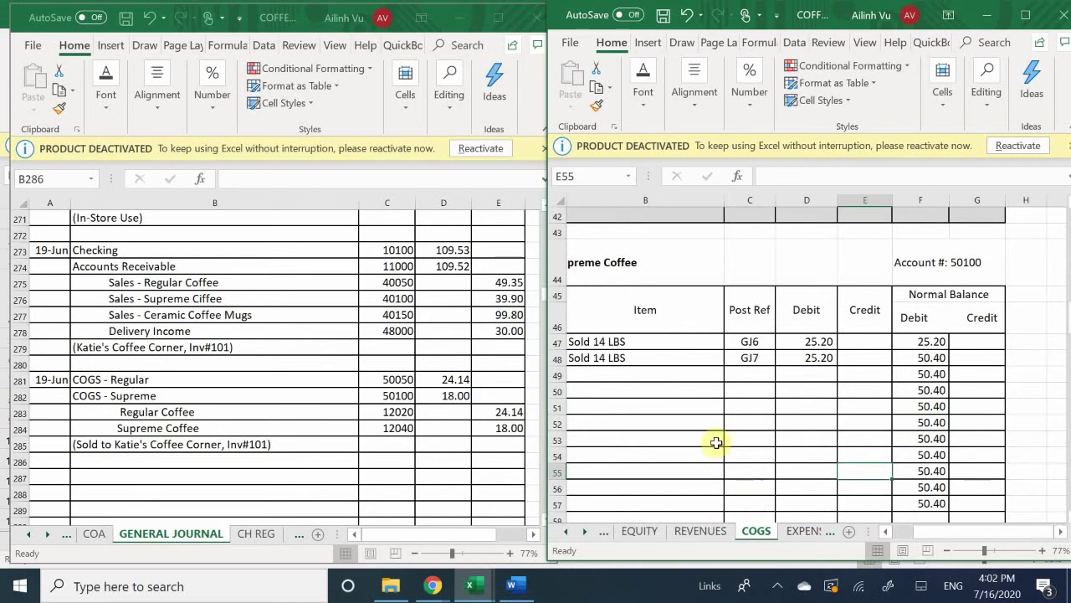
# Step: Enter the date 6/19 in A17, the first free row of the COGS – Regular Coffee ledger
pyautogui.click(642, 373)
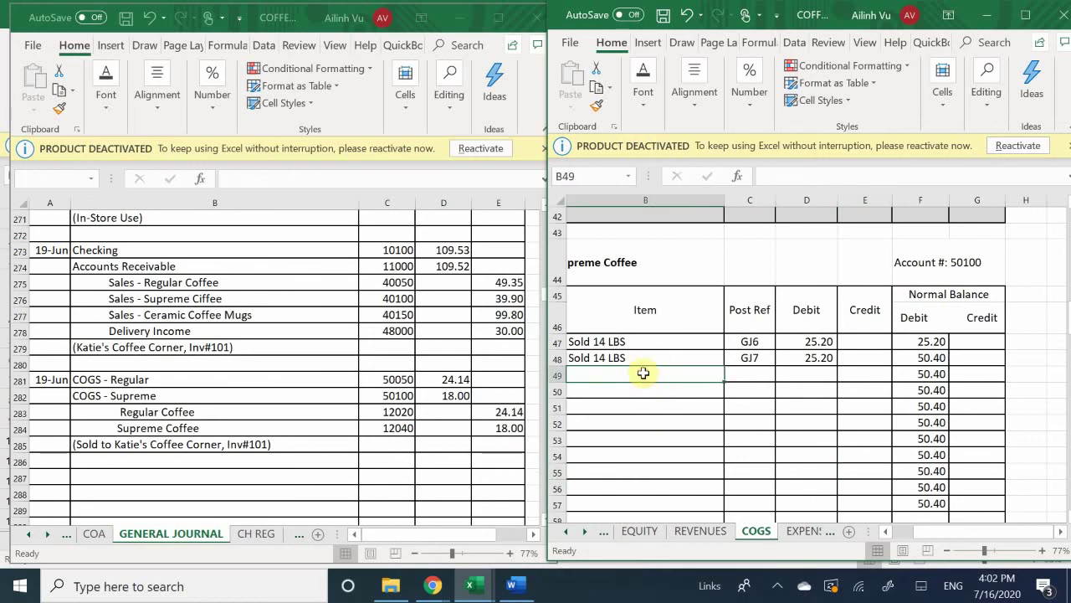
pyautogui.press('Left')
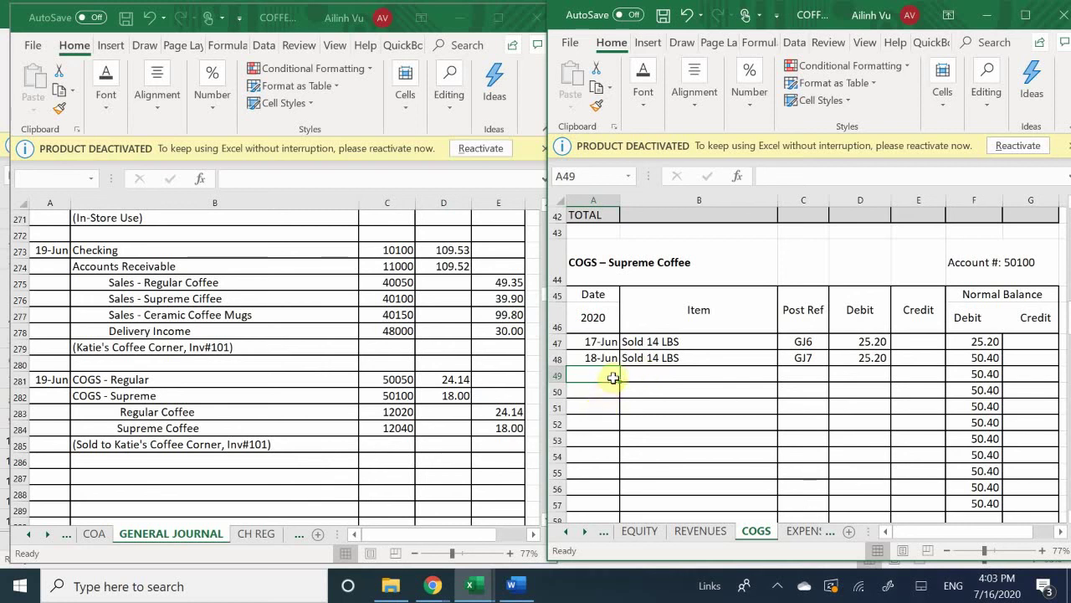
pyautogui.scroll(7, 614, 378)
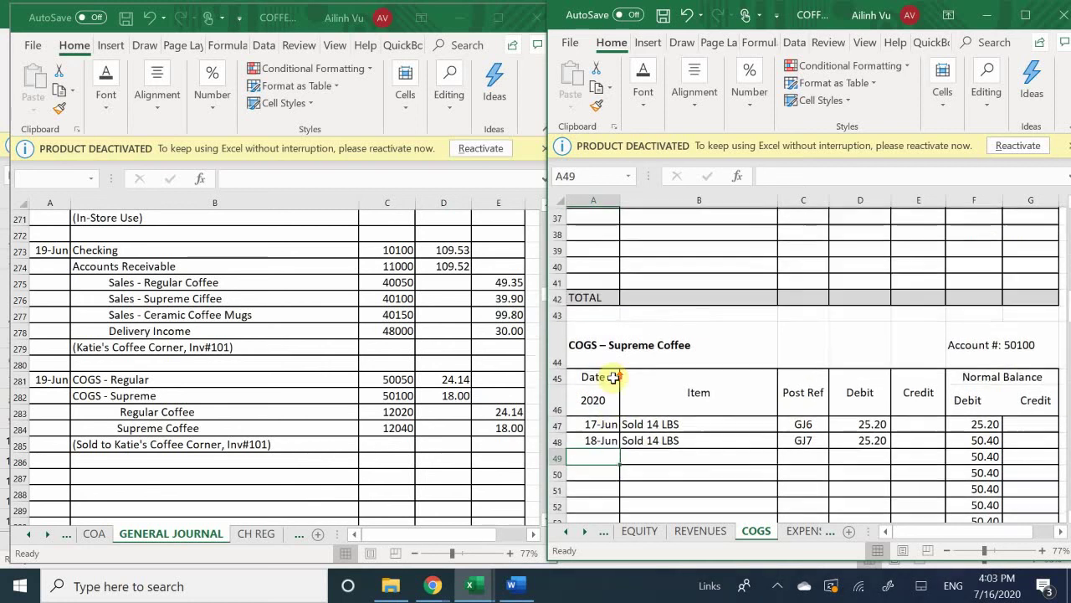
pyautogui.scroll(4, 613, 377)
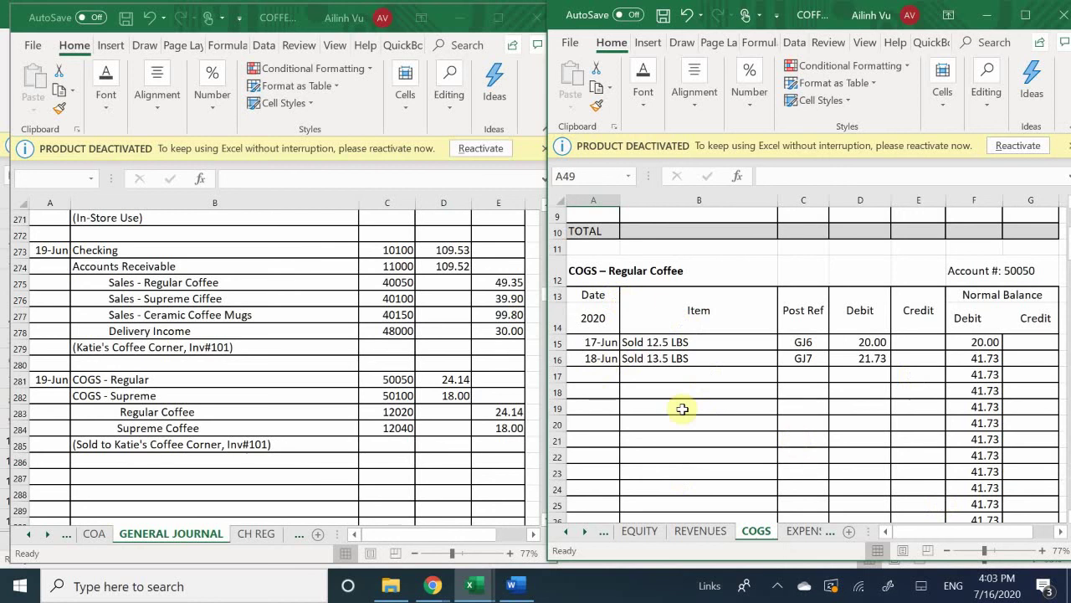
pyautogui.click(591, 374)
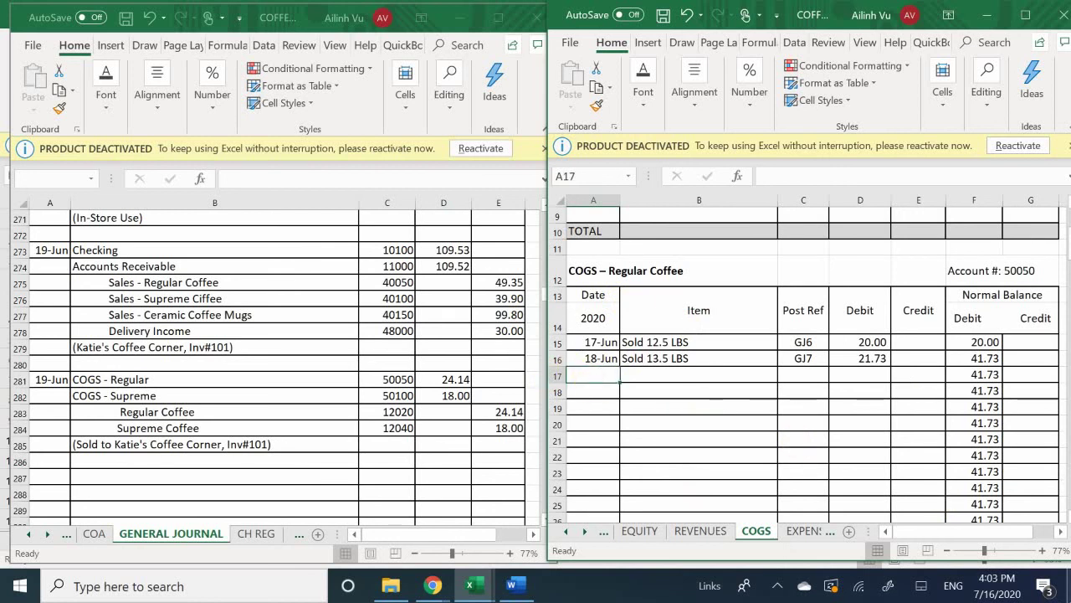
pyautogui.write('6/19')
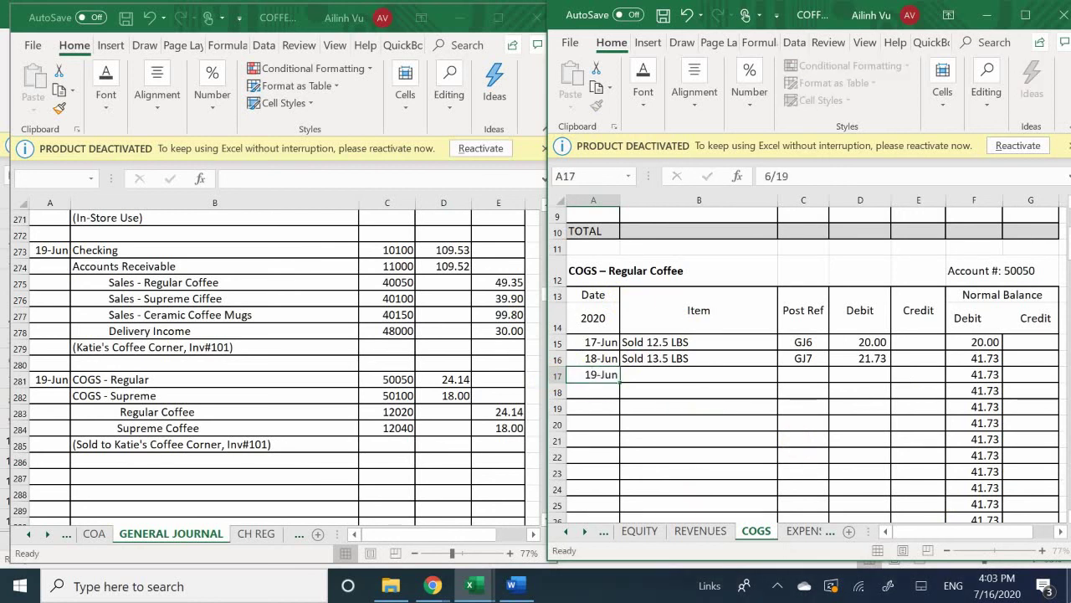
pyautogui.press('Return')
# Step: Describe the 19-Jun COGS – Regular Coffee posting as "Sold 15 LBS" in B17
pyautogui.click(699, 374)
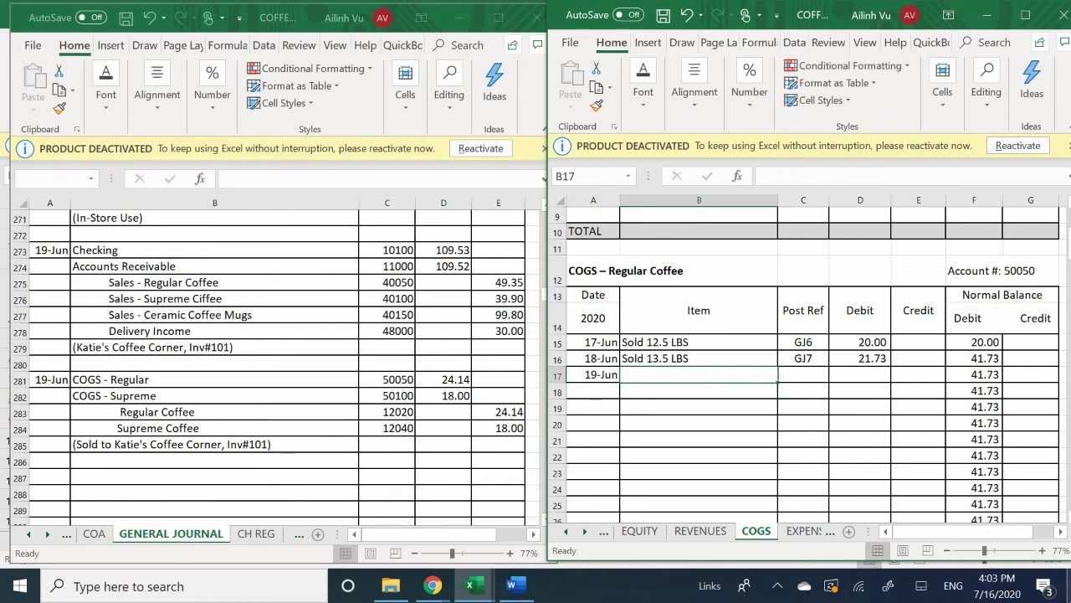
pyautogui.write('So')
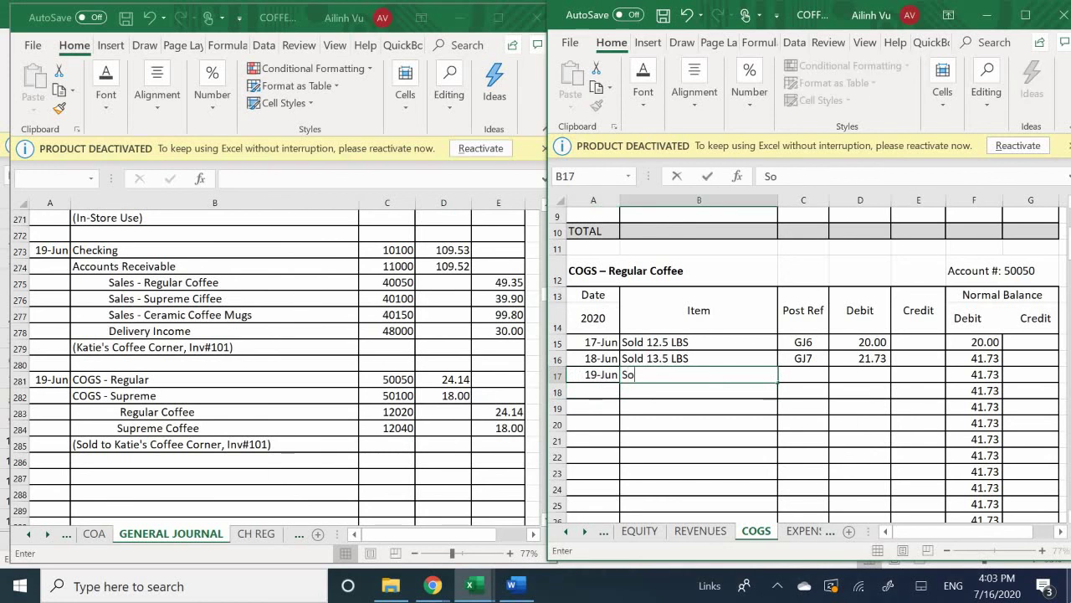
pyautogui.write('ld 15 LBS')
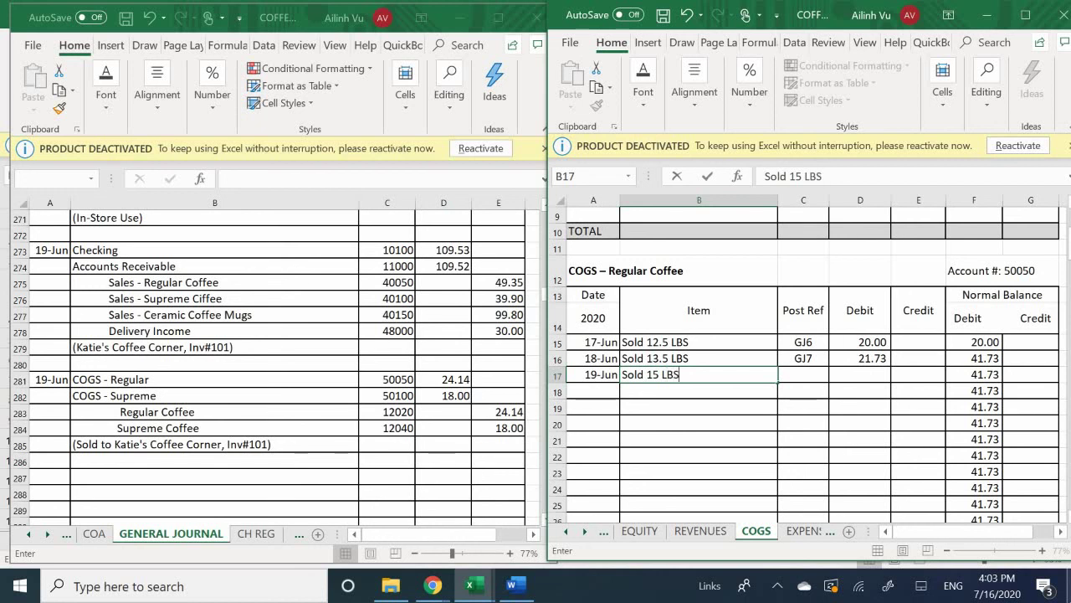
pyautogui.press('Return')
# Step: Complete the 19-Jun COGS – Regular Coffee row with post reference GJ7 and a debit of 24.14
pyautogui.press('Right')
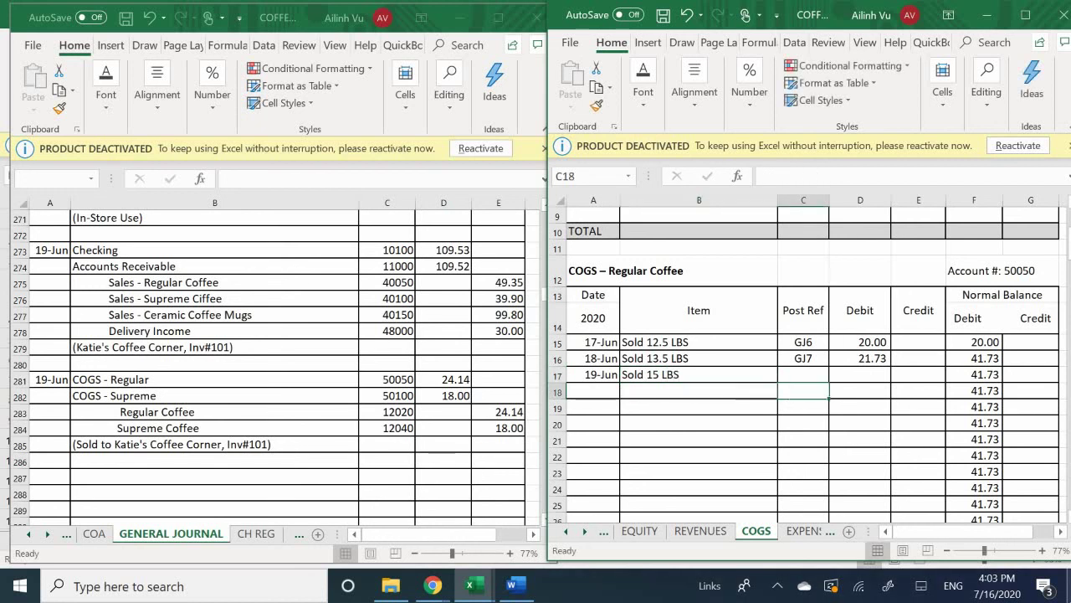
pyautogui.press('Up')
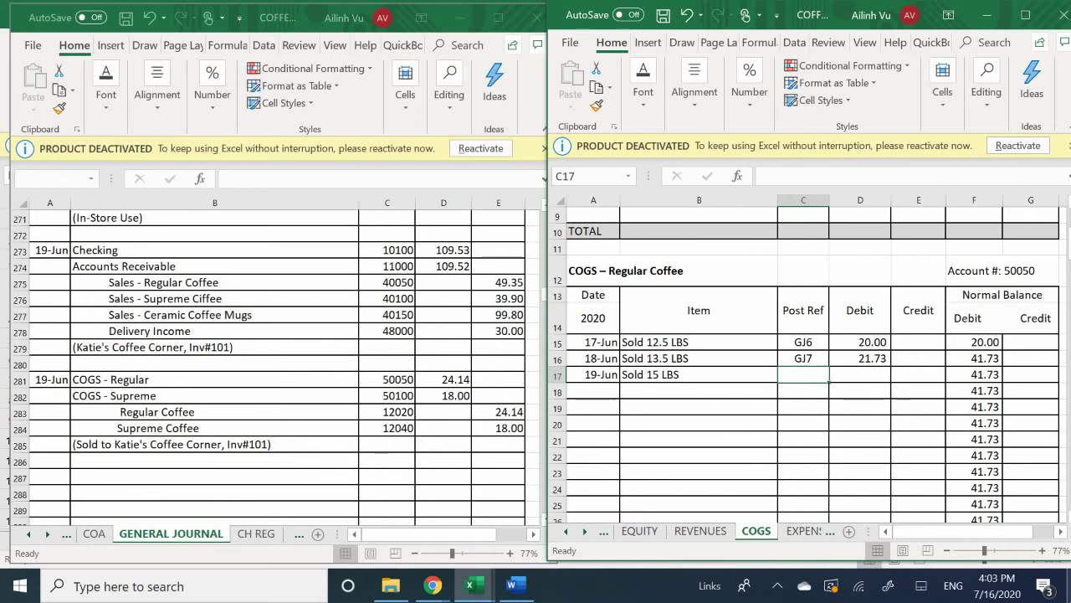
pyautogui.write('GJ')
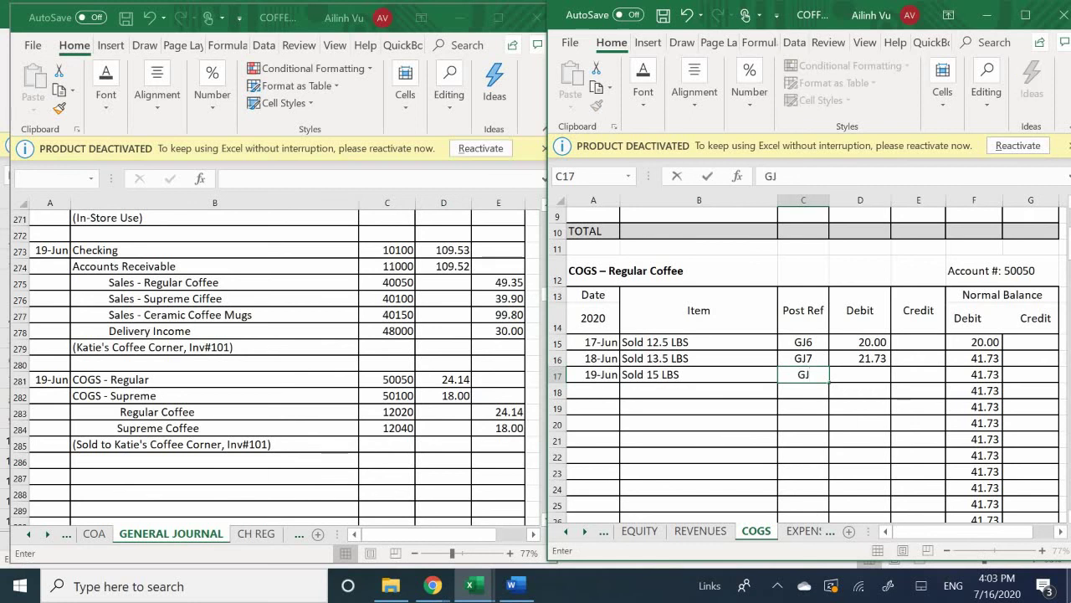
pyautogui.write('7')
pyautogui.press('Return')
pyautogui.press('Right')
pyautogui.click(859, 374)
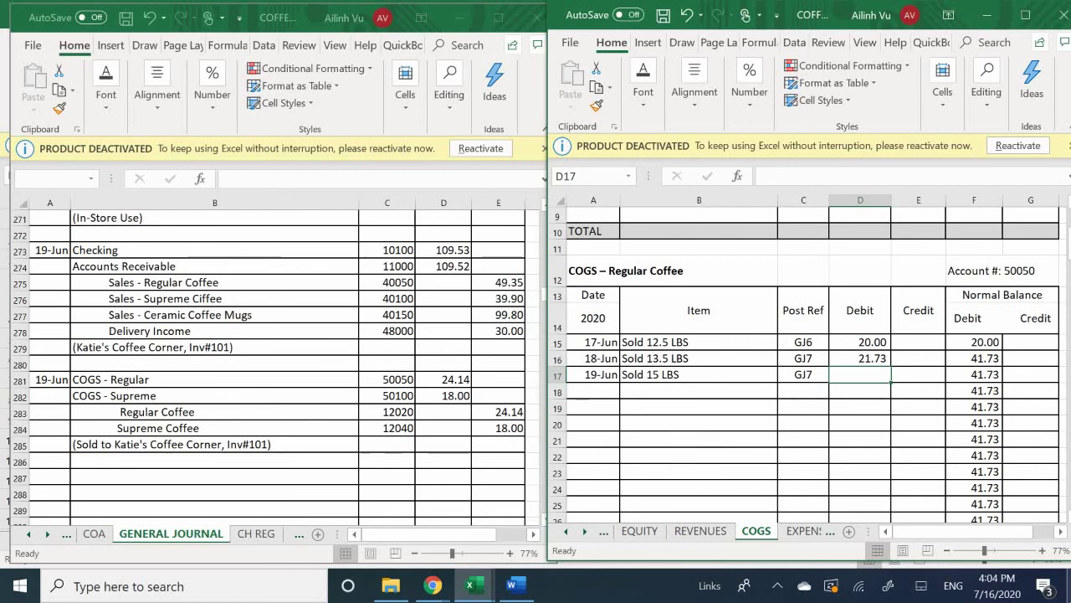
pyautogui.write('24.14')
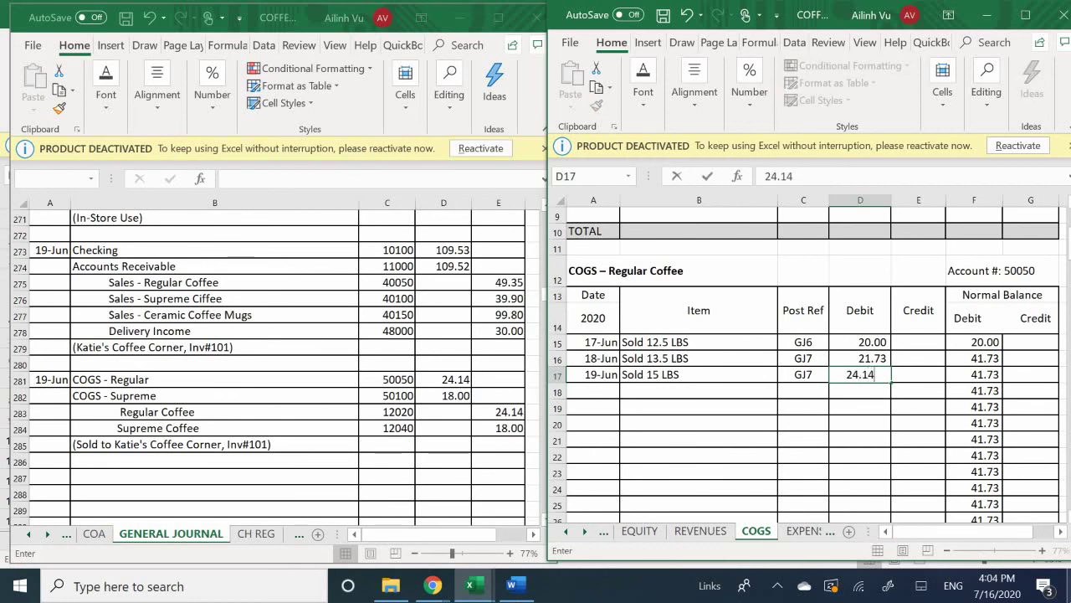
pyautogui.press('Return')
pyautogui.click(918, 390)
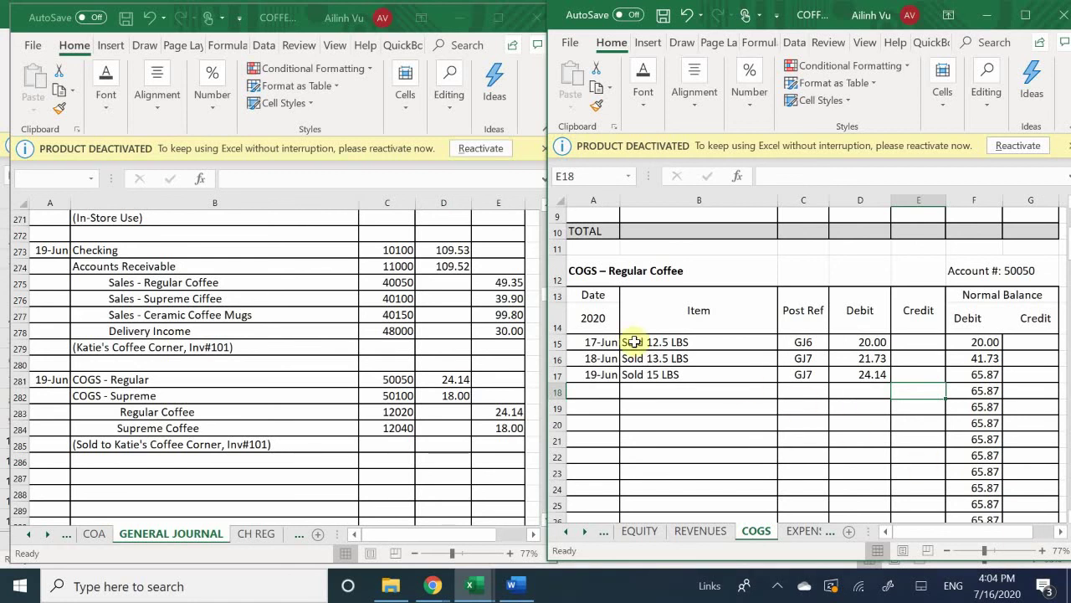
# Step: Enter the date 6/19 in A49, the first free row of the COGS – Supreme Coffee ledger
pyautogui.scroll(-3, 709, 428)
pyautogui.scroll(-8, 708, 427)
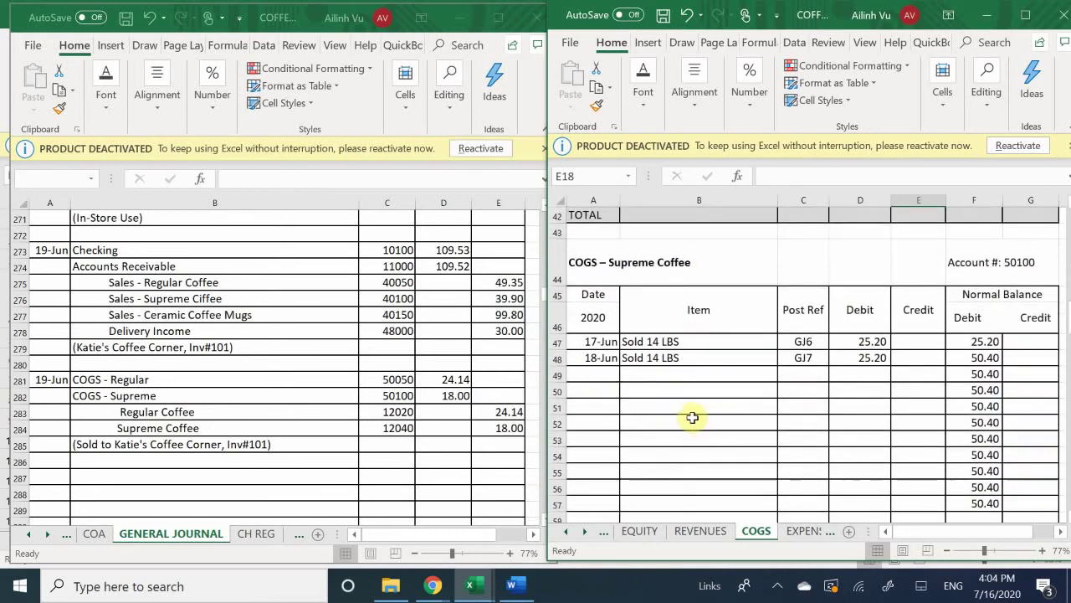
pyautogui.click(590, 373)
pyautogui.write('6/19')
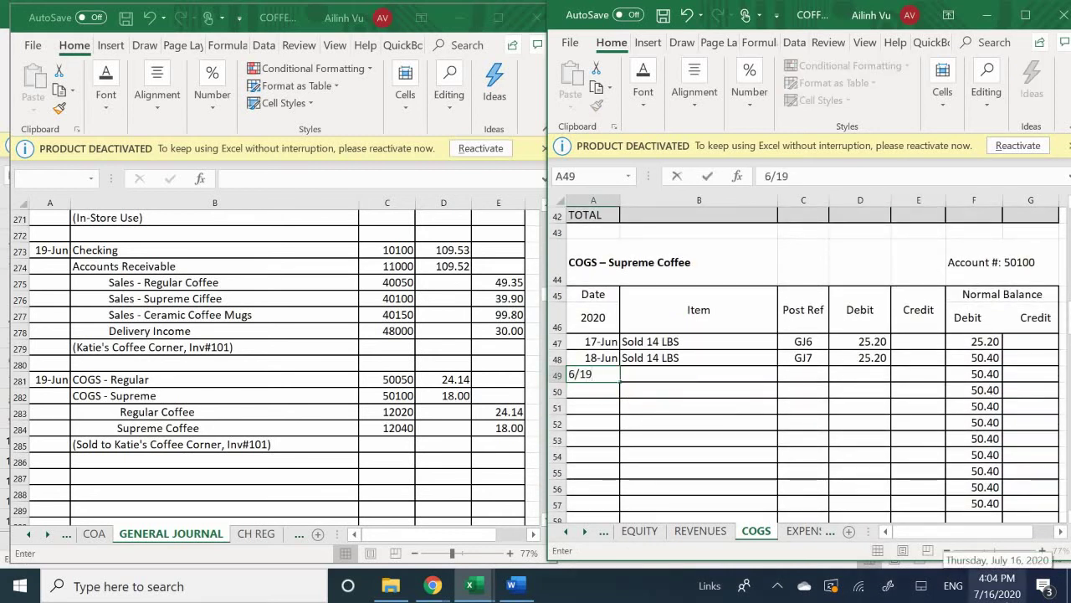
pyautogui.press('Tab')
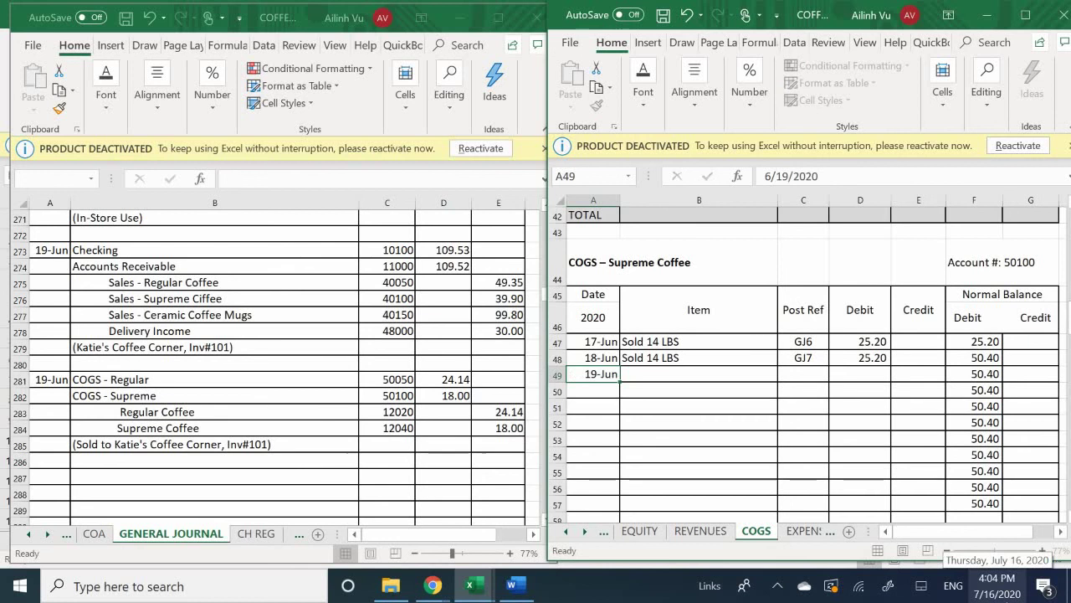
# Step: Describe the 19-Jun COGS – Supreme Coffee posting as "Sold 10 LBS" in B49
pyautogui.write('Sold ')
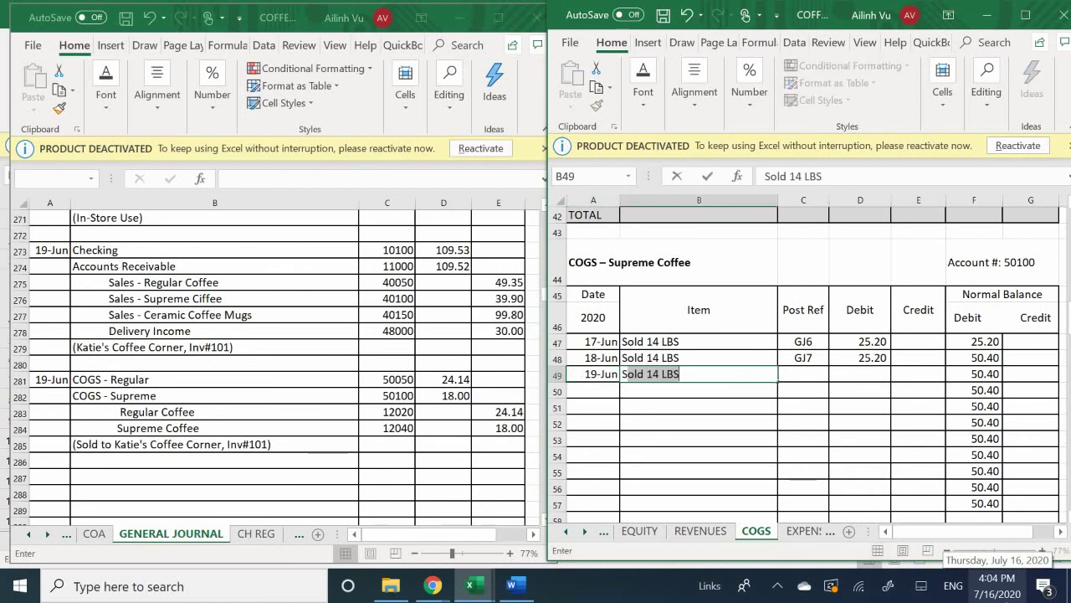
pyautogui.write('10')
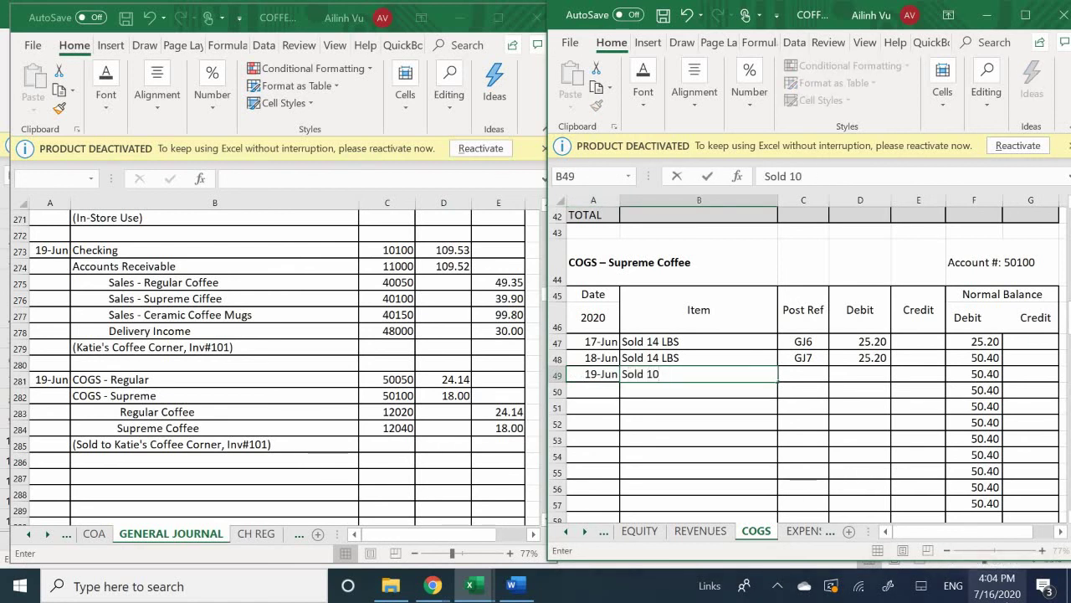
pyautogui.write(' Po')
pyautogui.press('BackSpace')
pyautogui.press('BackSpace')
pyautogui.press('BackSpace')
pyautogui.write('LBS')
pyautogui.press('Tab')
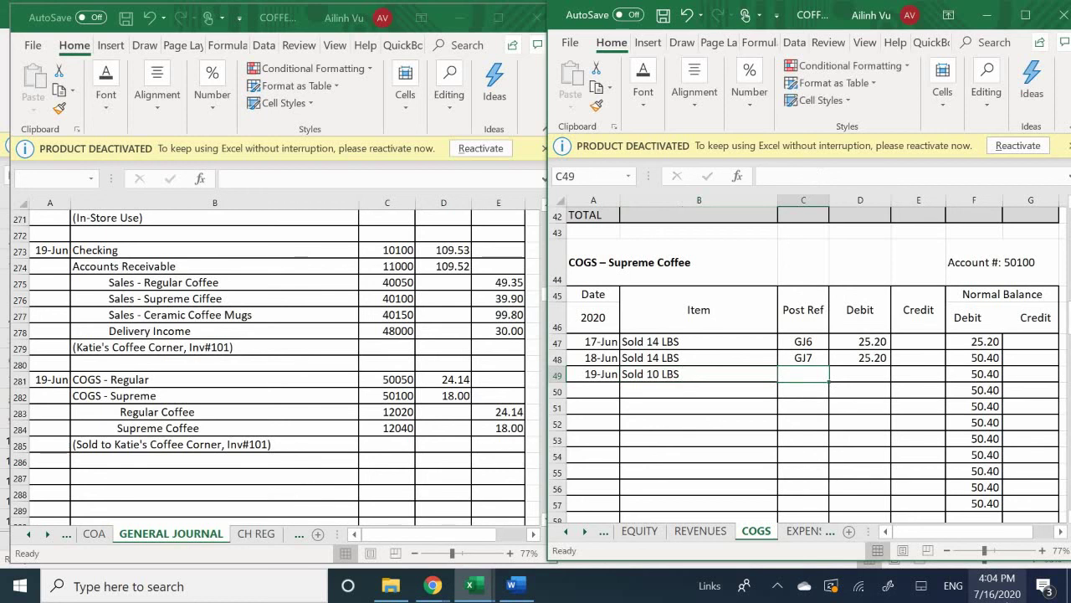
# Step: Complete the 19-Jun COGS – Supreme Coffee row with post reference GJ7 and a debit of 18.00
pyautogui.write('GJ7')
pyautogui.press('Tab')
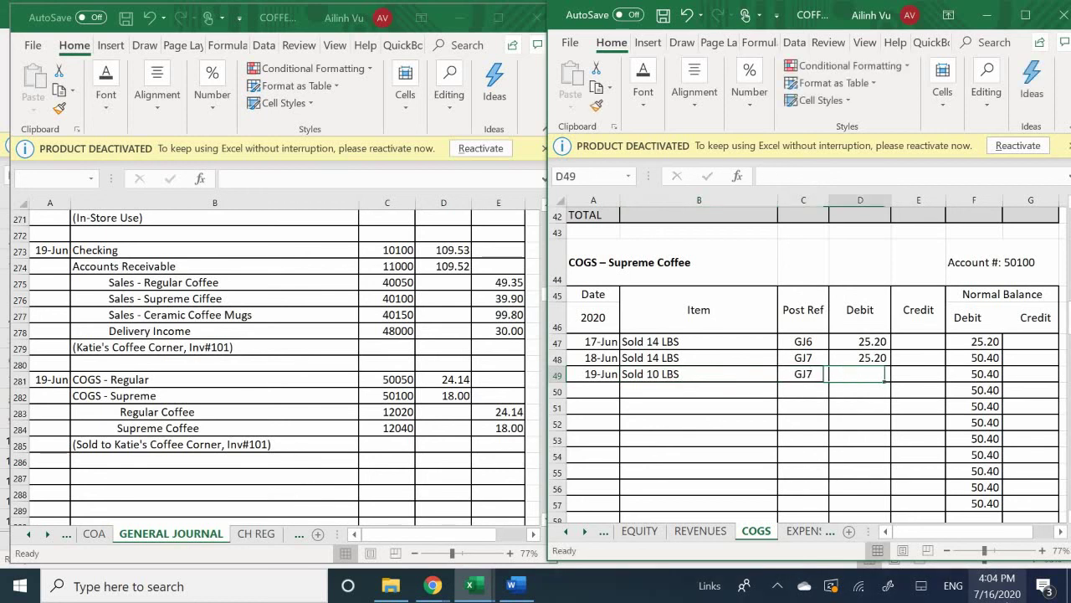
pyautogui.write('18.00')
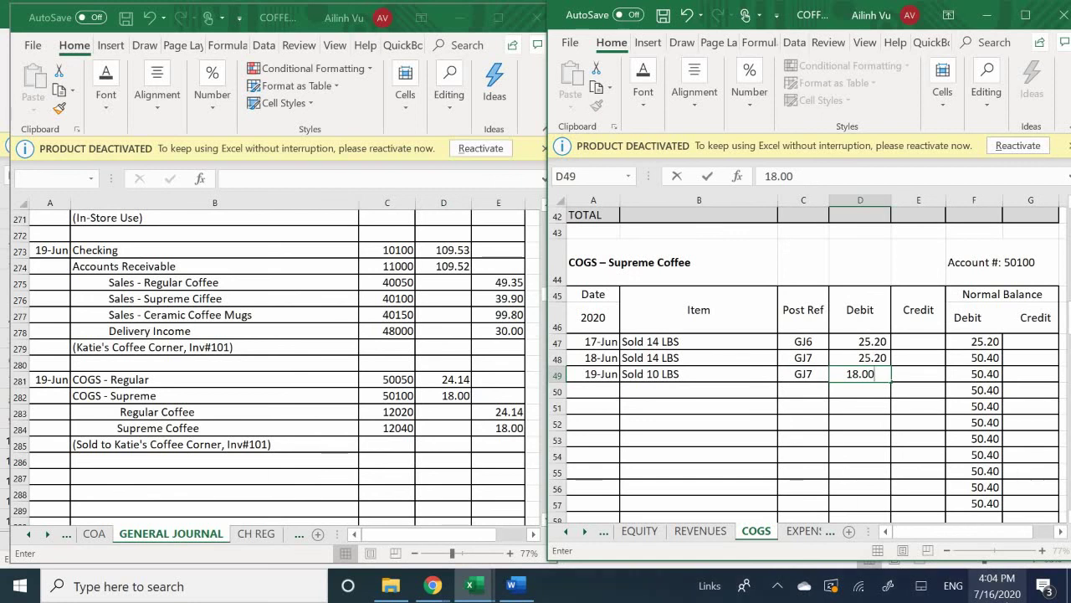
pyautogui.press('Return')
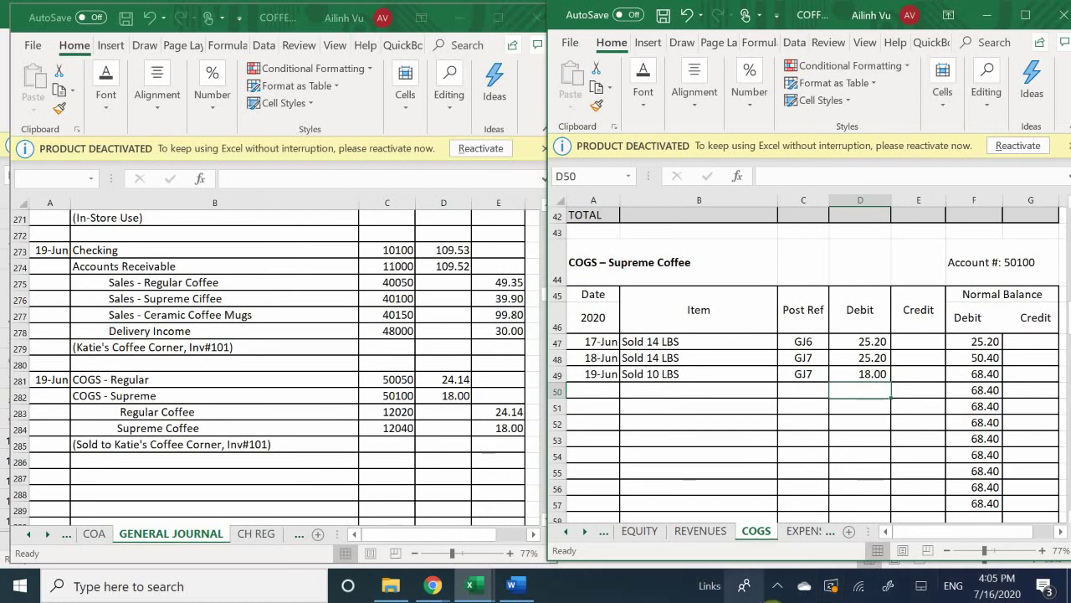
# Step: On the ledger's ASSETS sheet, enter the date 6/19 in A211, the first free row of the Regular Coffee account
pyautogui.click(560, 532)
pyautogui.click(561, 531)
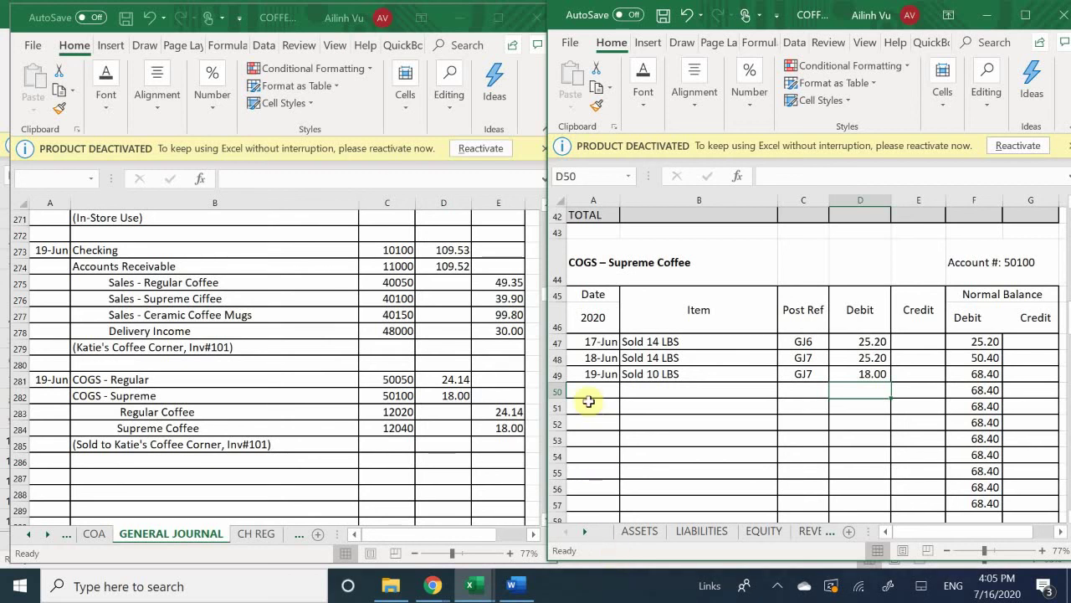
pyautogui.click(636, 532)
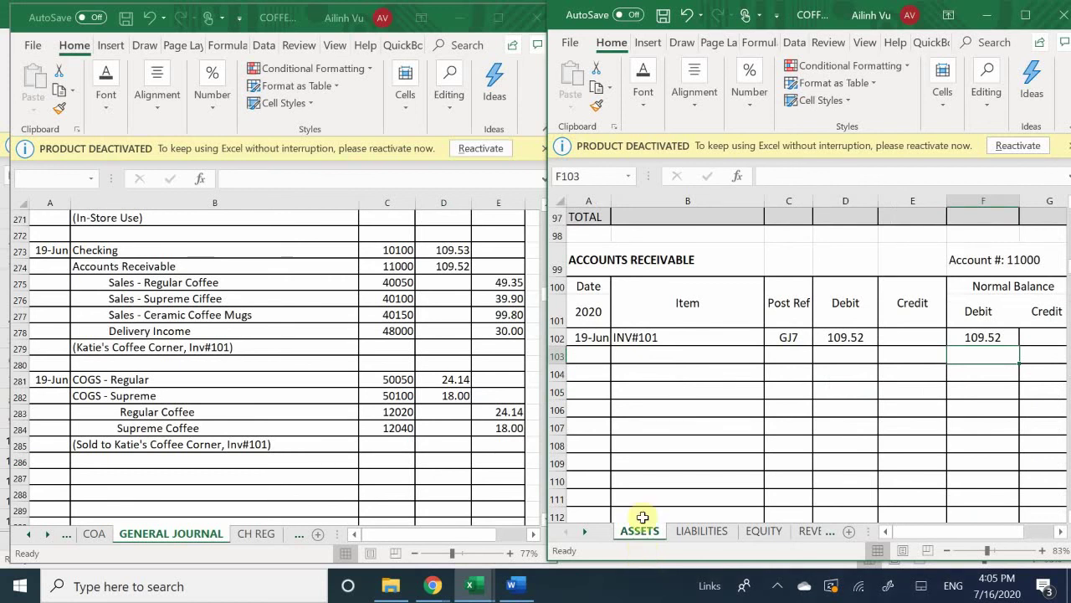
pyautogui.scroll(-16, 647, 512)
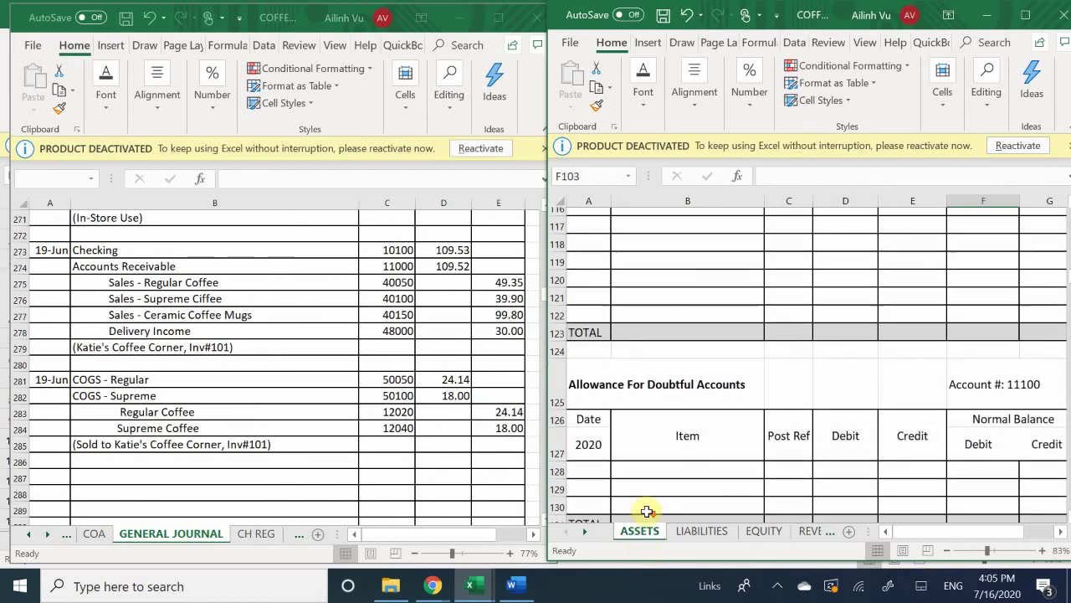
pyautogui.scroll(-2, 647, 511)
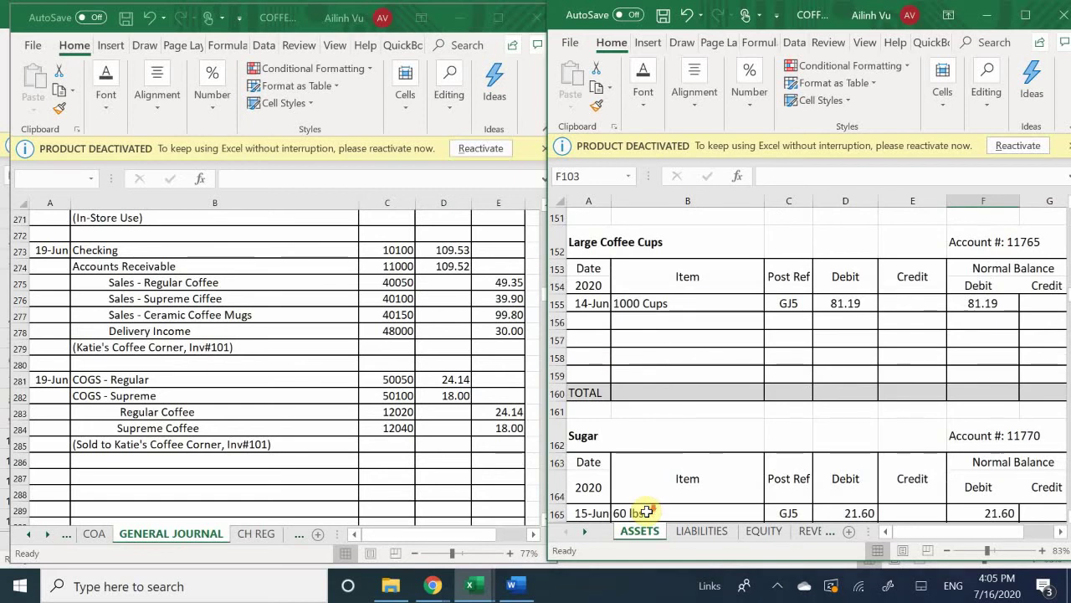
pyautogui.scroll(-6, 647, 512)
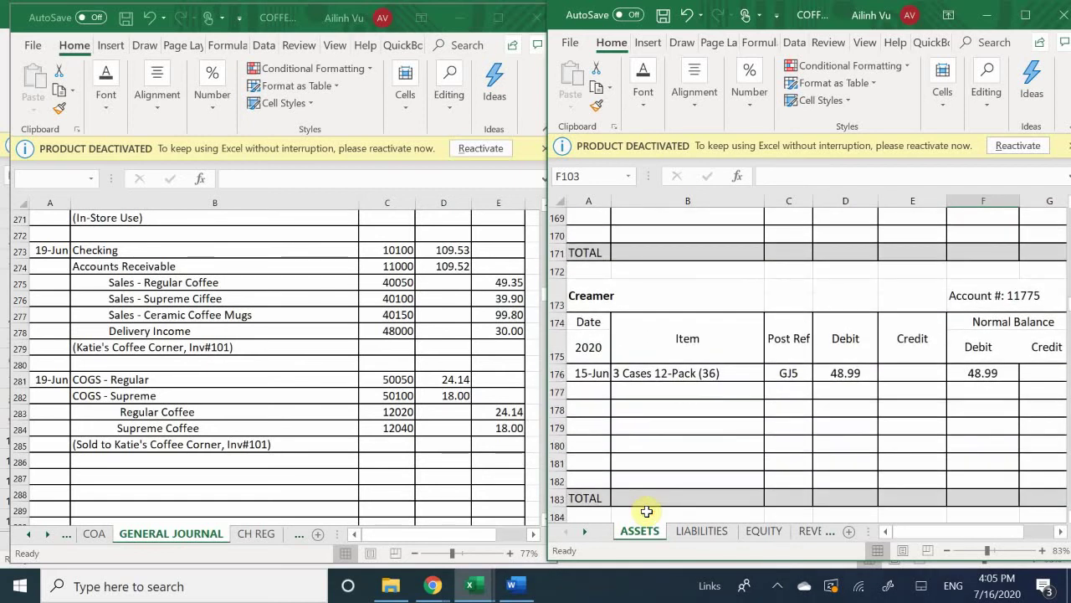
pyautogui.scroll(-3, 647, 512)
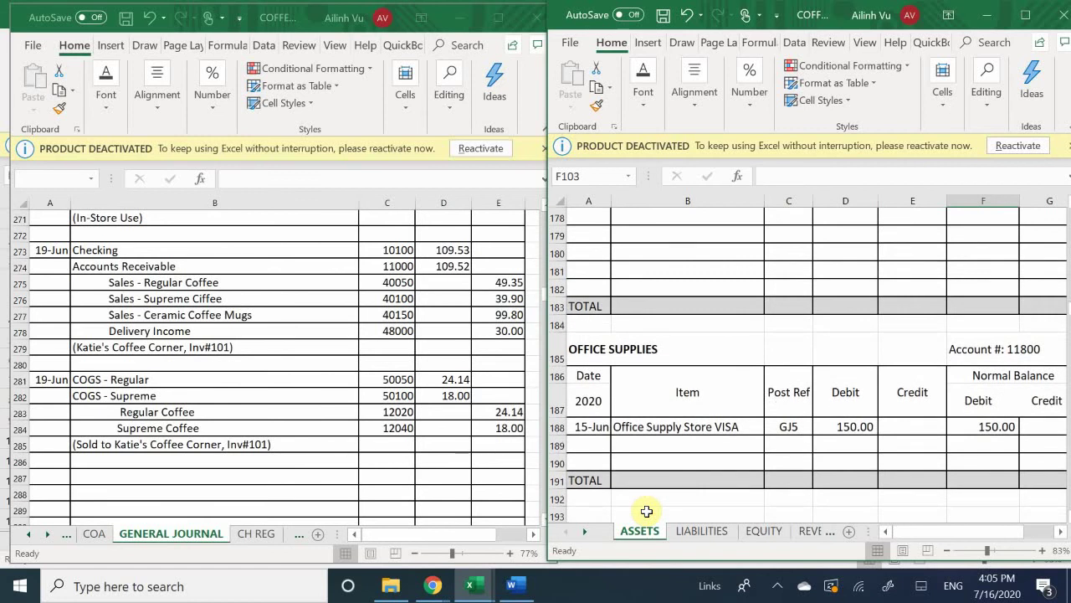
pyautogui.scroll(-7, 647, 511)
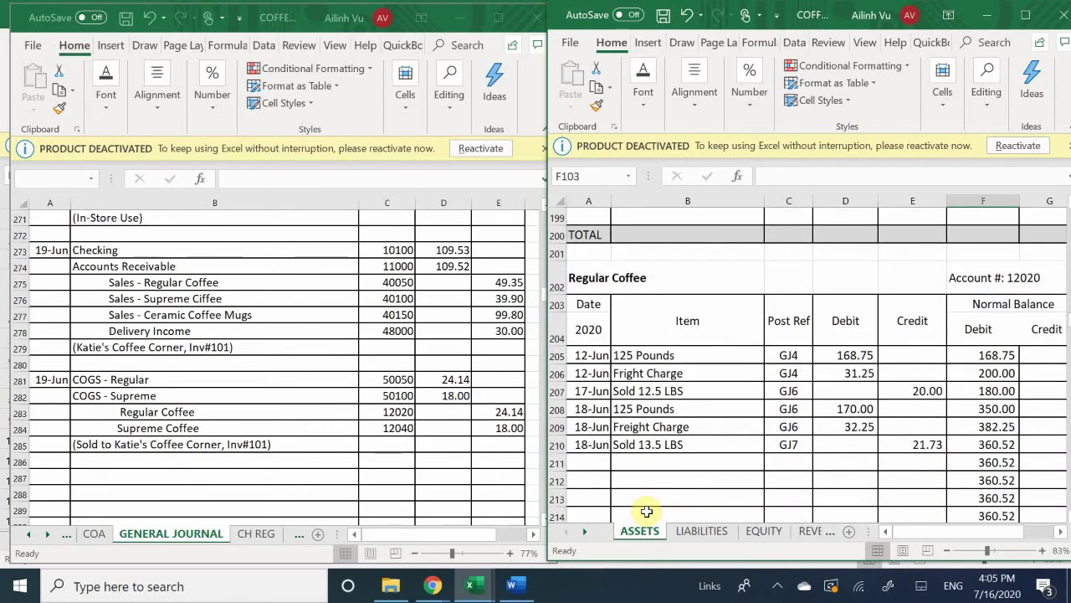
pyautogui.scroll(-4, 647, 511)
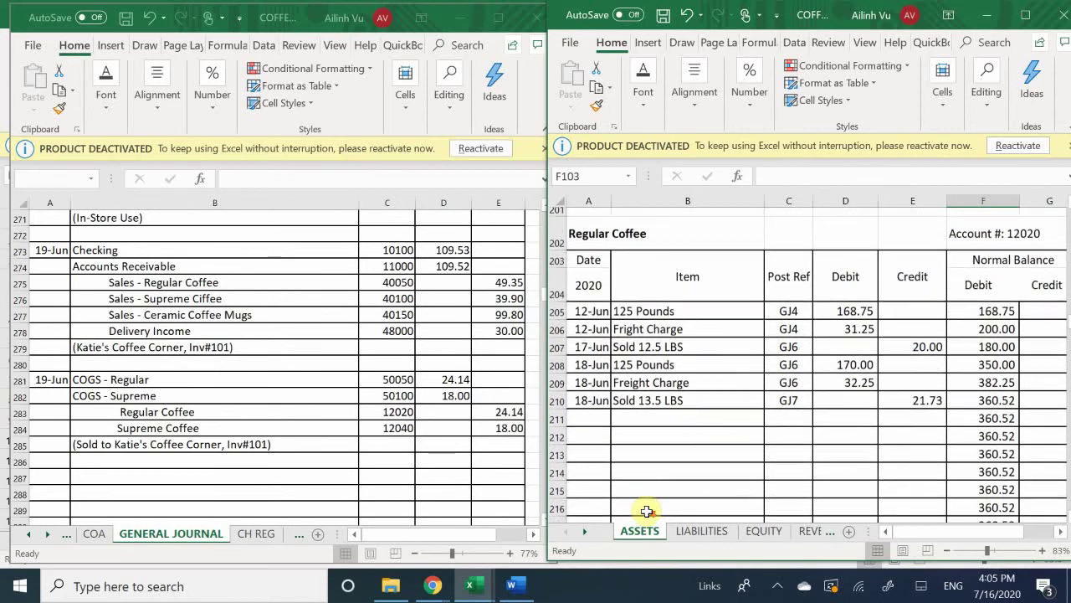
pyautogui.scroll(-2, 647, 510)
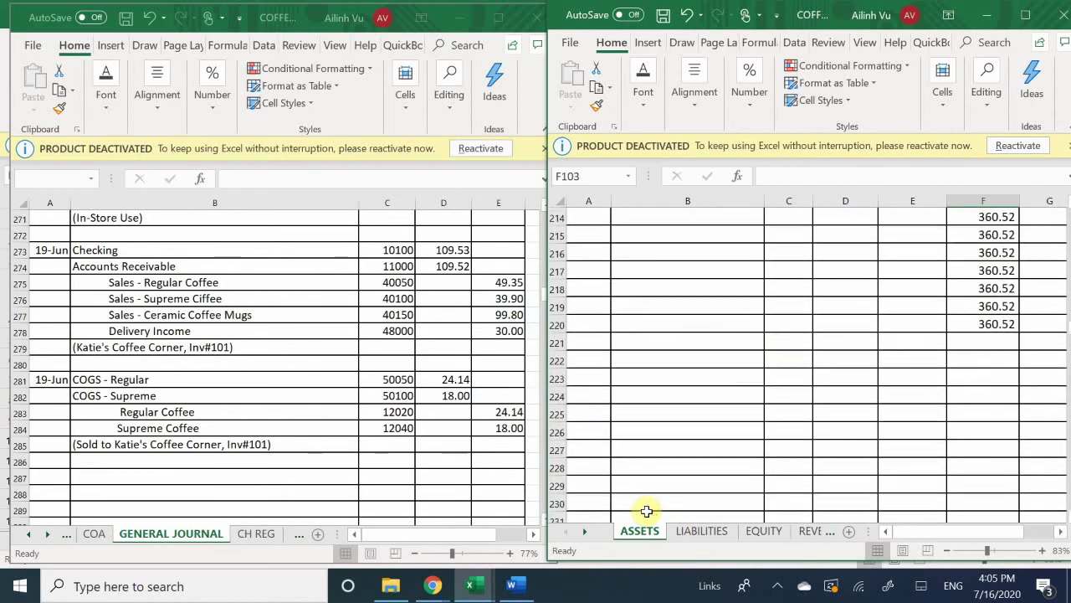
pyautogui.scroll(3, 647, 511)
pyautogui.scroll(4, 647, 511)
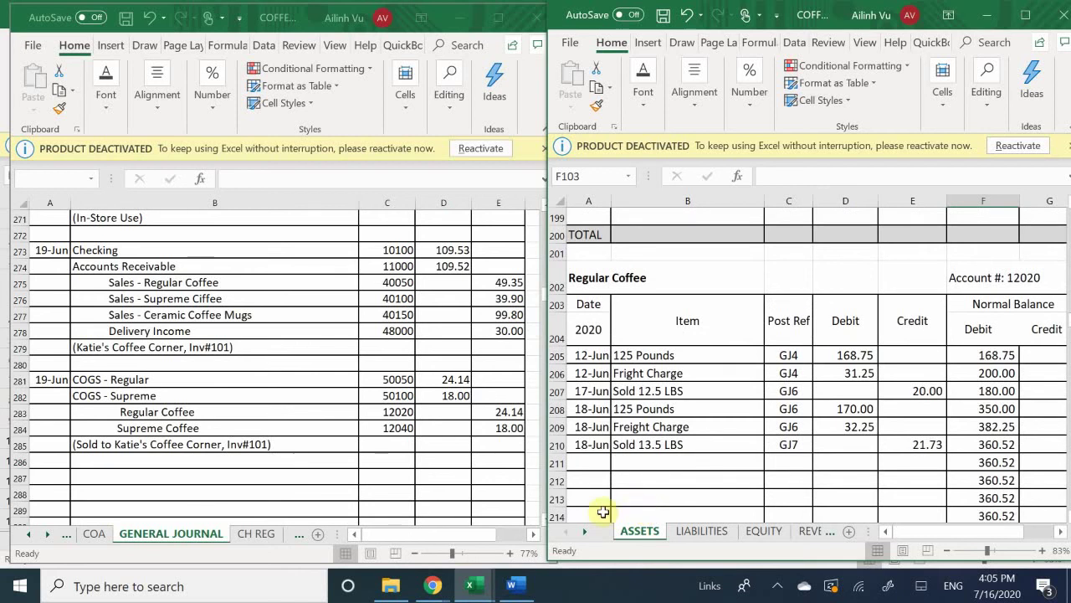
pyautogui.click(595, 464)
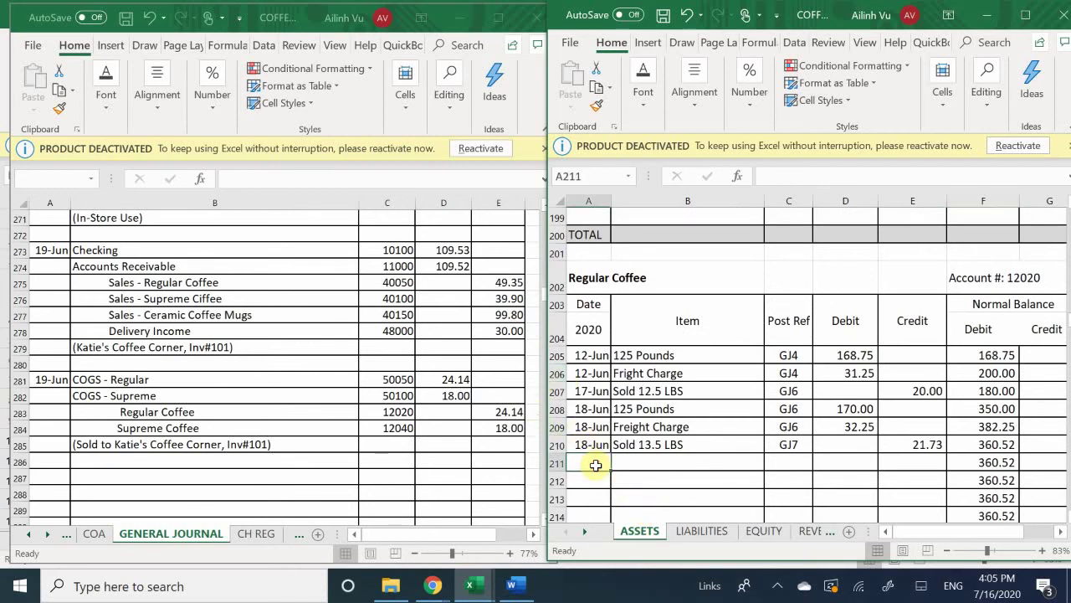
pyautogui.write('6/')
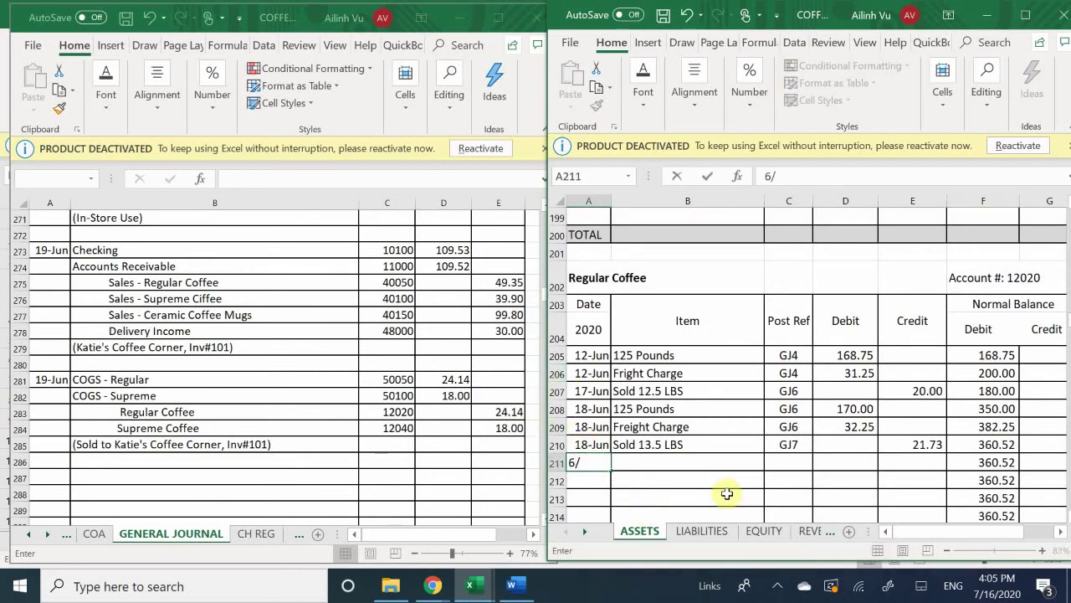
pyautogui.write('19')
pyautogui.press('Return')
pyautogui.press('Right')
pyautogui.press('Up')
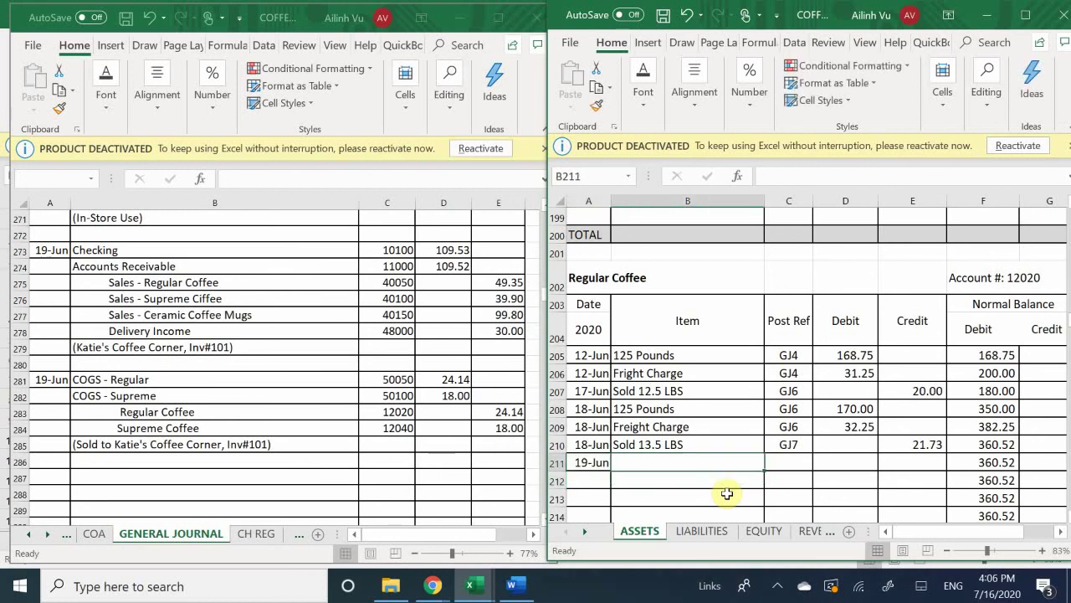
# Step: Describe the 19-Jun Regular Coffee posting as "Sold 15 LBS" in B211
pyautogui.write('S')
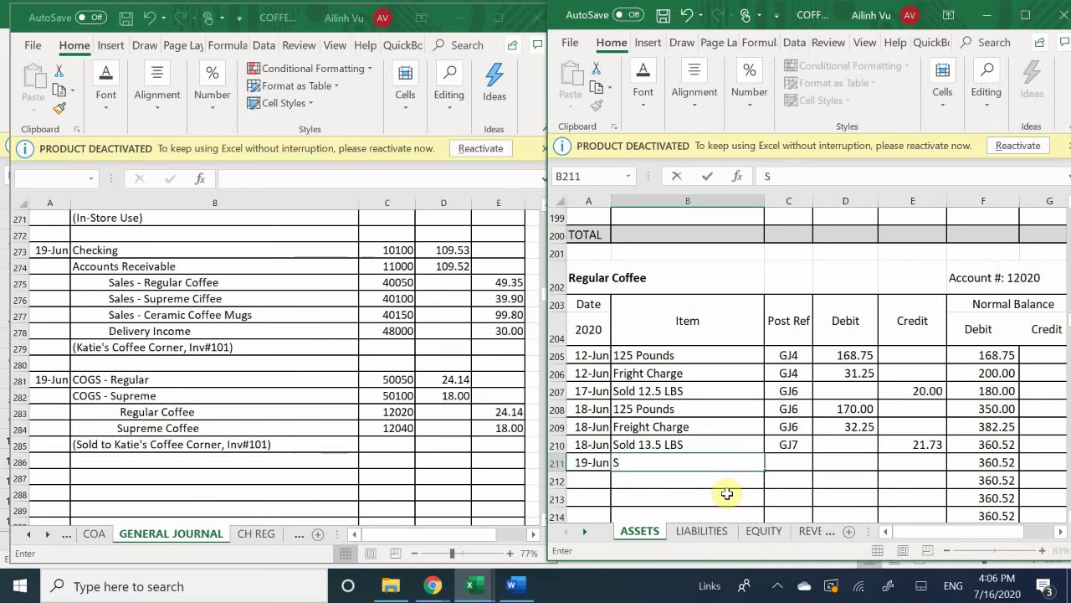
pyautogui.write('old 15')
pyautogui.write('LBS')
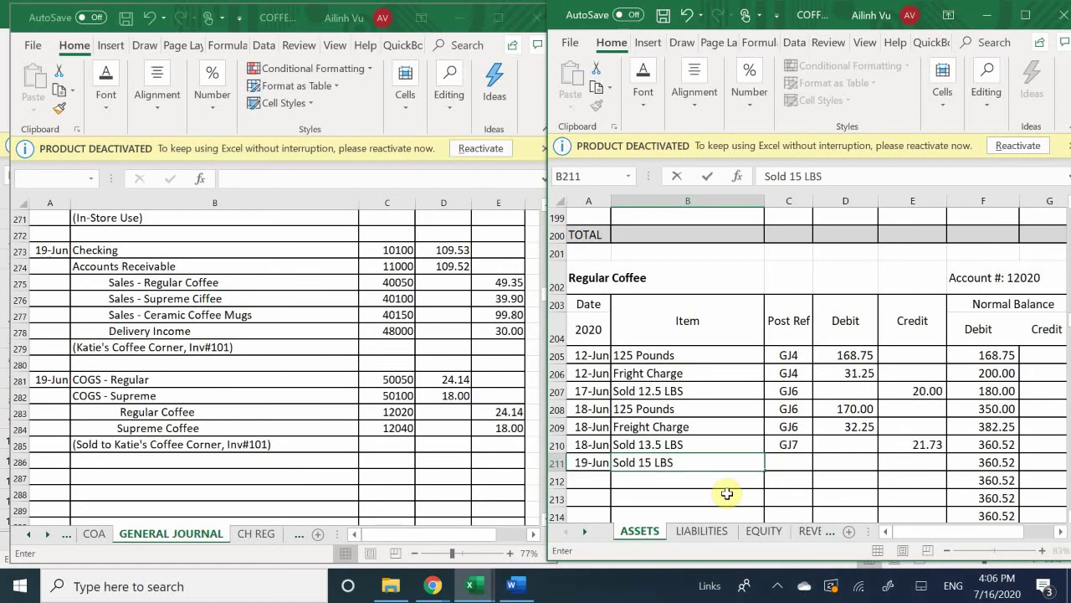
pyautogui.press('Tab')
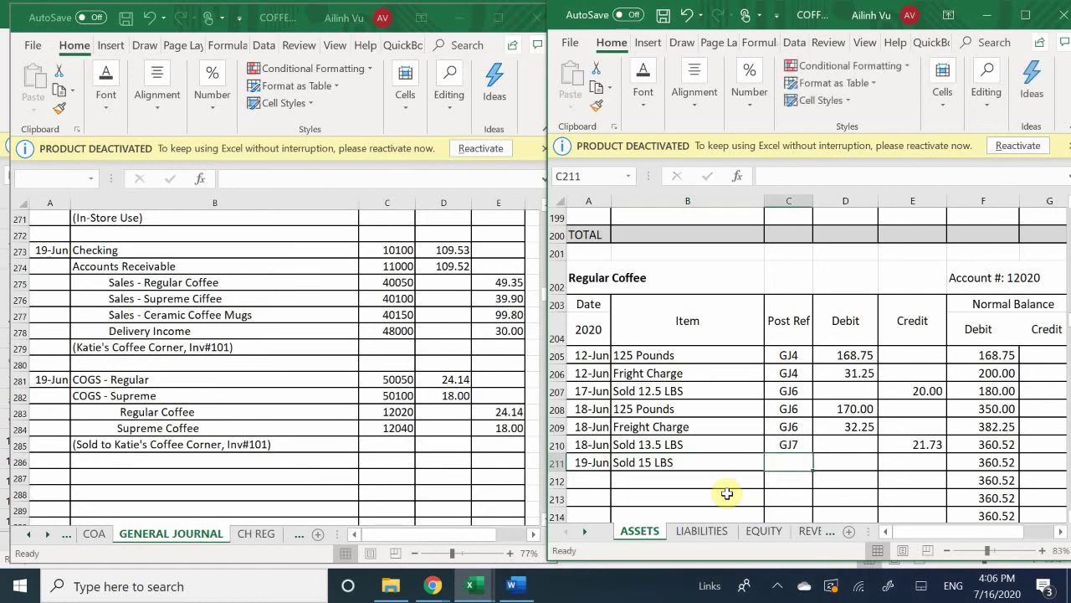
# Step: Complete the 19-Jun Regular Coffee row with post reference GJ7 and a credit of 24.14
pyautogui.write('GJ7')
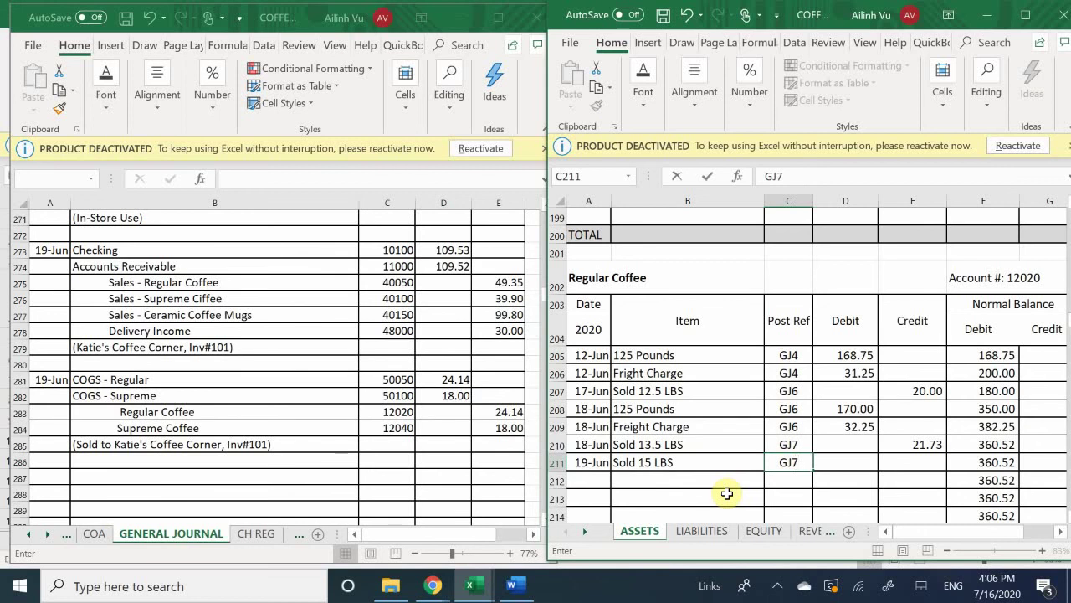
pyautogui.press('Tab')
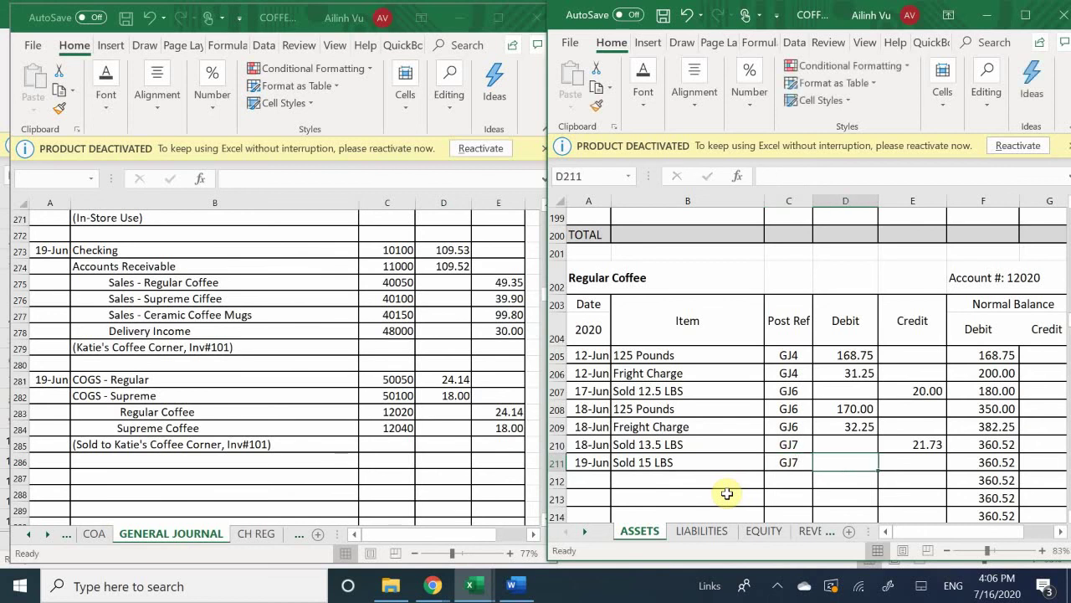
pyautogui.press('Tab')
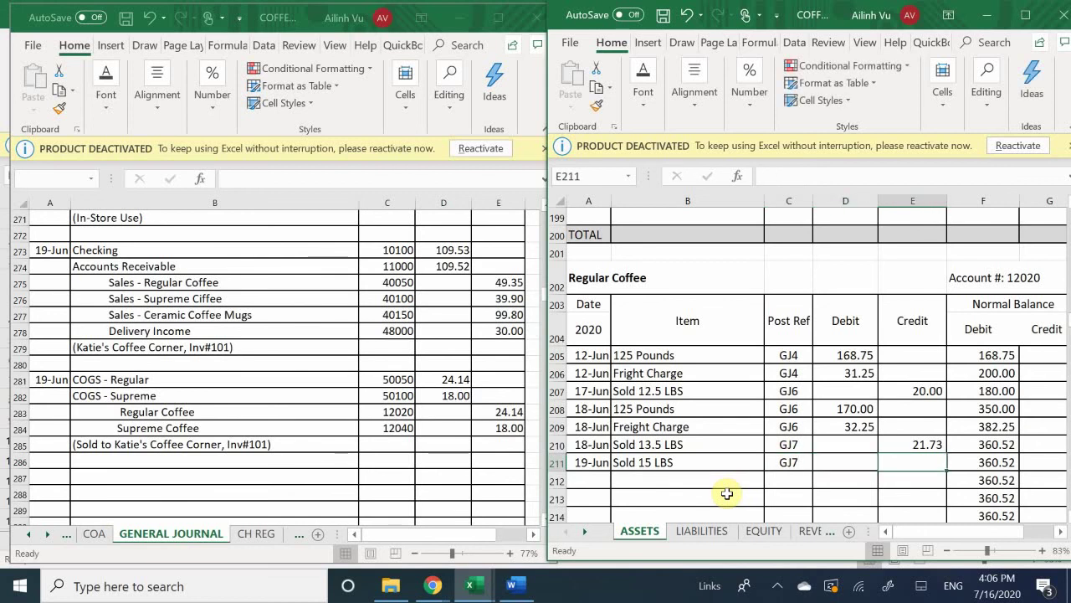
pyautogui.write('24.14')
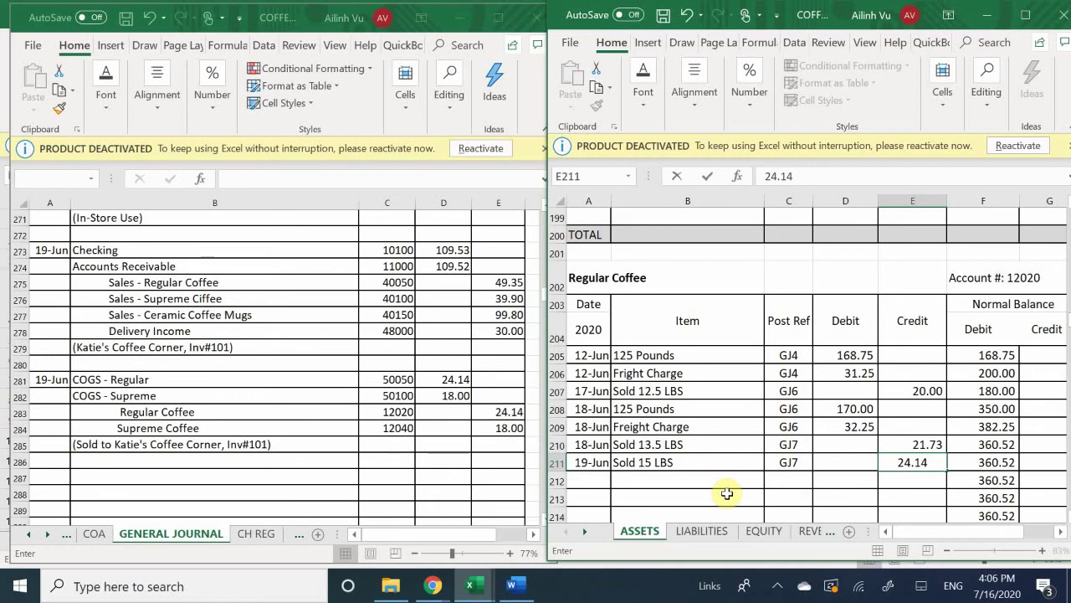
pyautogui.press('Return')
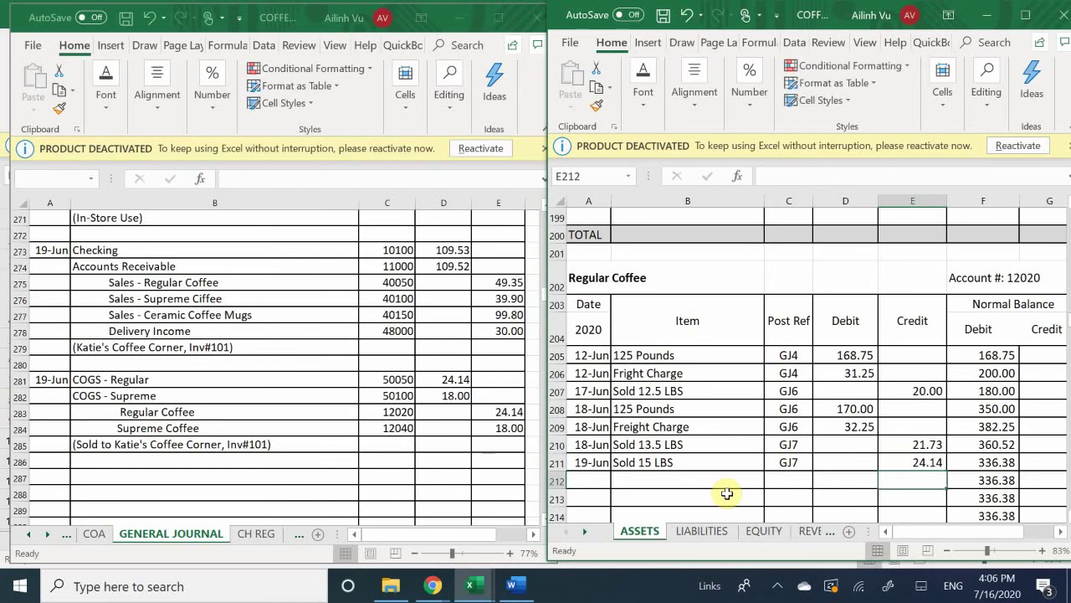
pyautogui.press('Down')
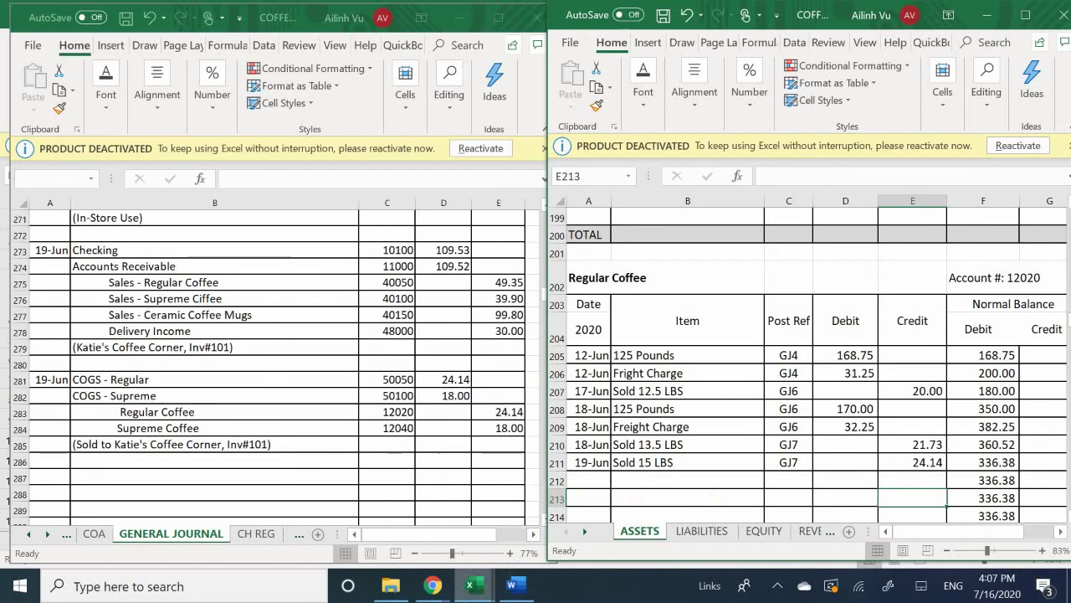
# Step: Check the Regular Coffee ledger balance against the REG COFFEE sheet of the COFFEE CAFE INVENTORY workbook, and return to the general journal
pyautogui.moveTo(469, 584)
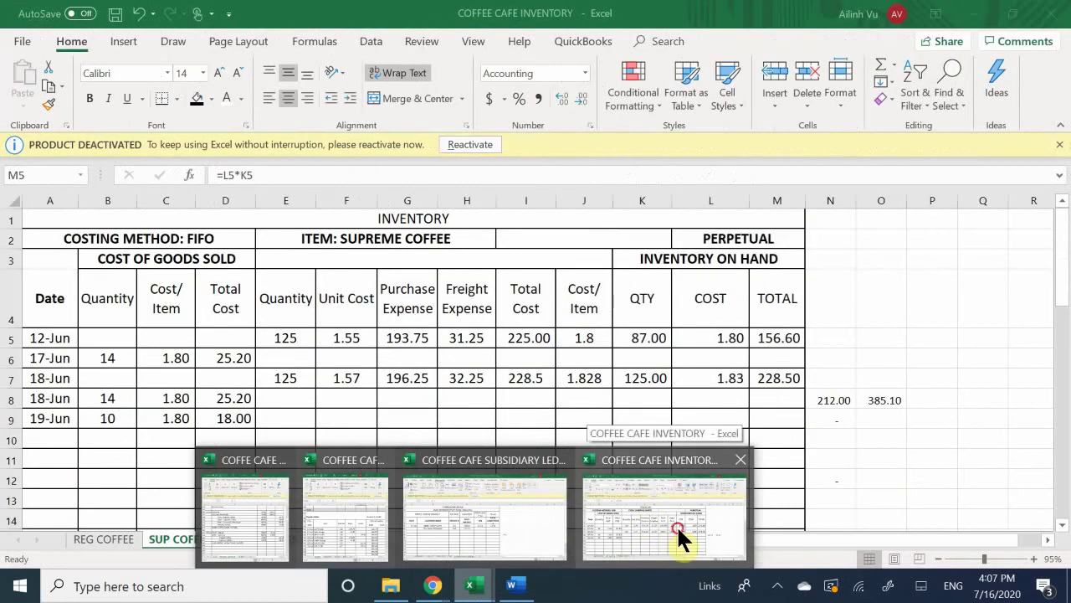
pyautogui.click(676, 525)
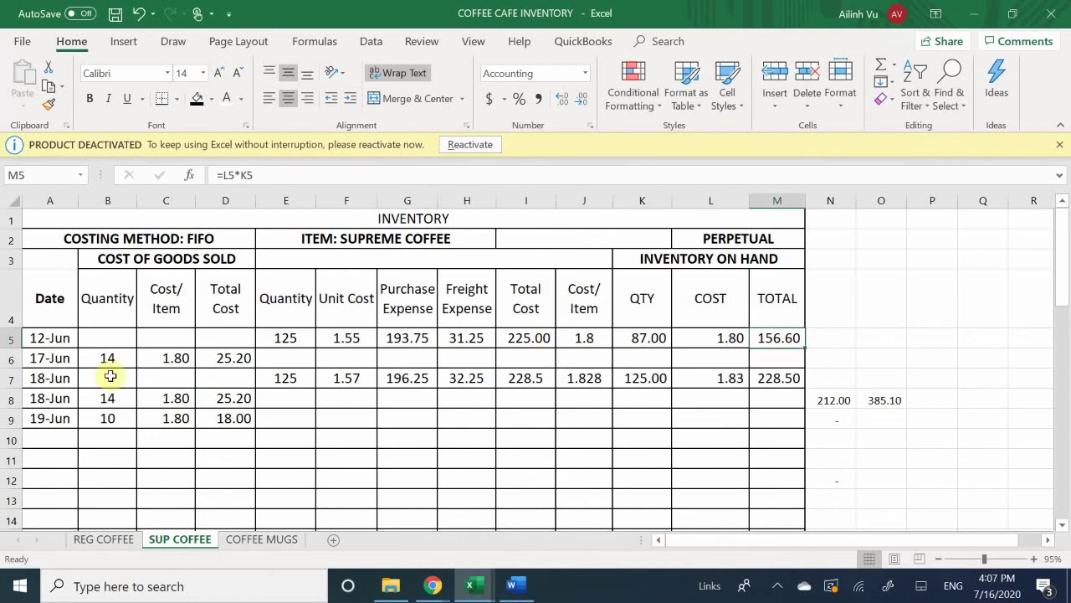
pyautogui.click(110, 540)
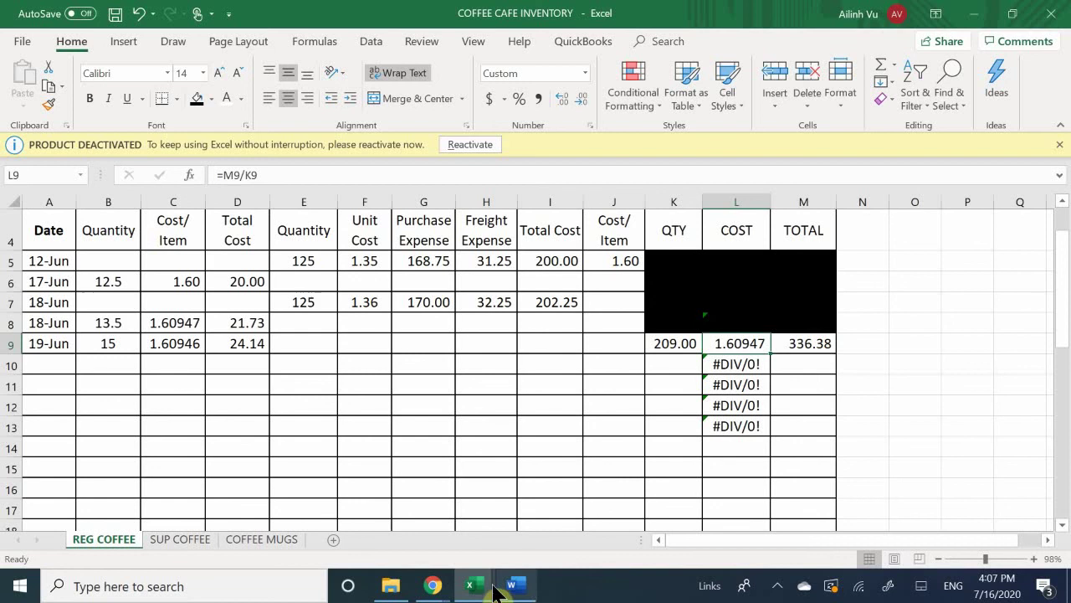
pyautogui.moveTo(469, 586)
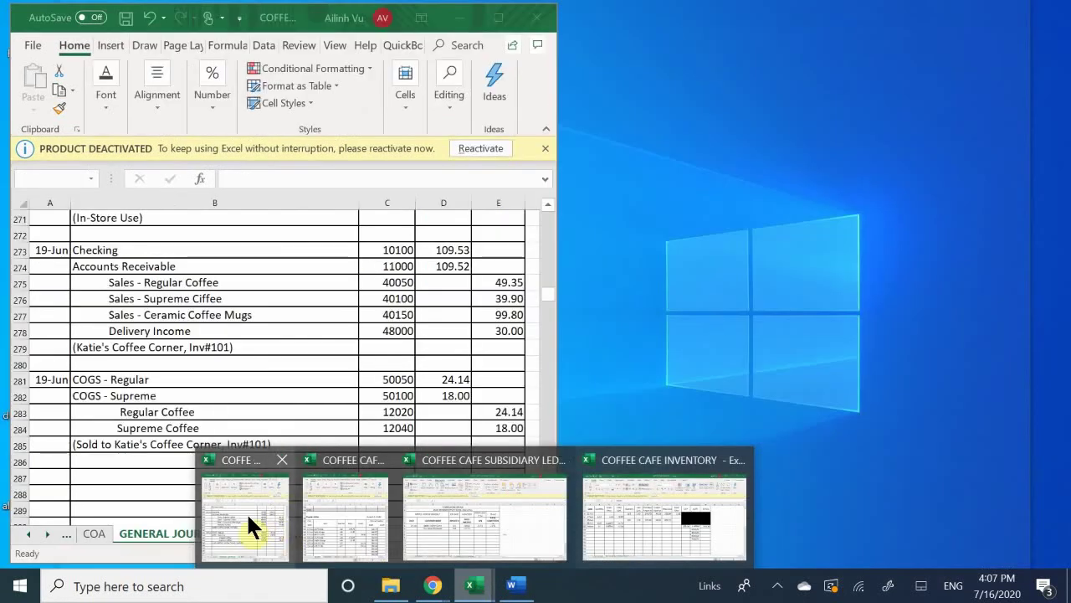
pyautogui.click(230, 519)
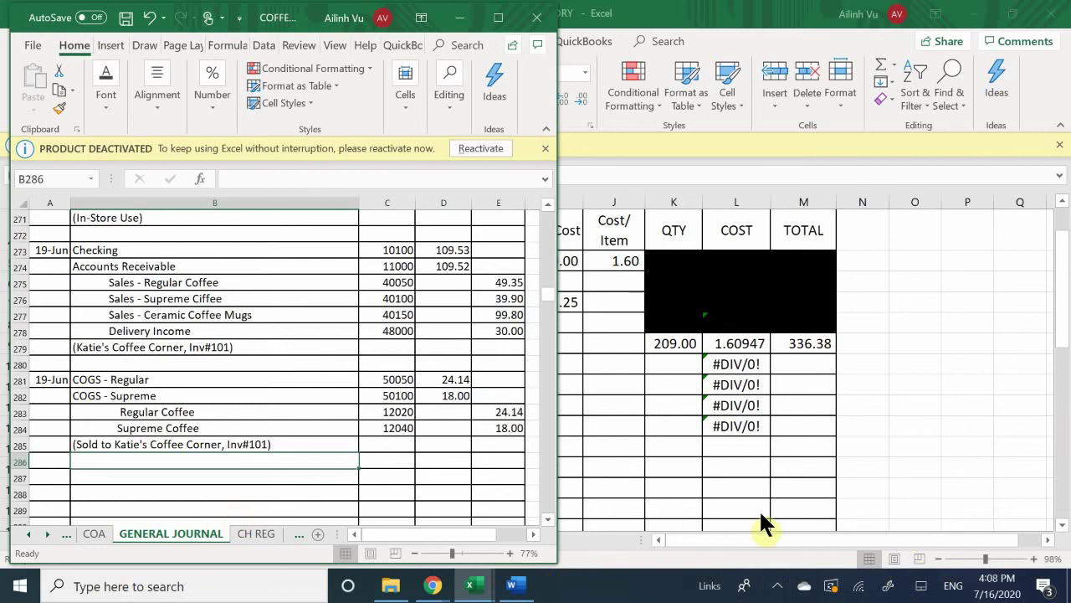
# Step: Switch back to the ledger workbook and enter the date 6/19 in A256, the first free row of the Supreme Coffee account
pyautogui.moveTo(478, 581)
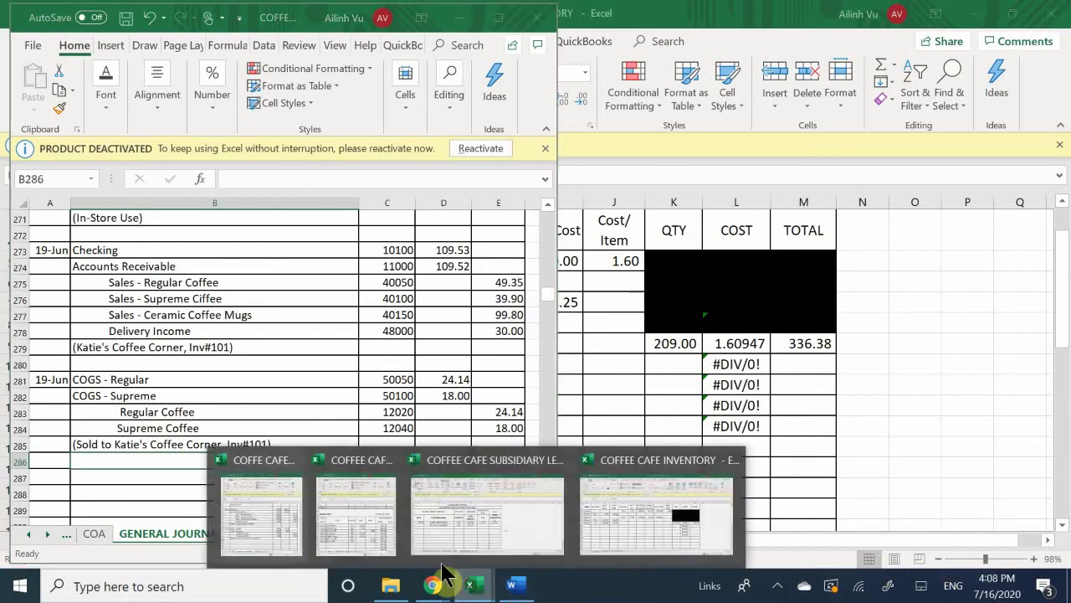
pyautogui.click(346, 514)
pyautogui.scroll(-1, 649, 412)
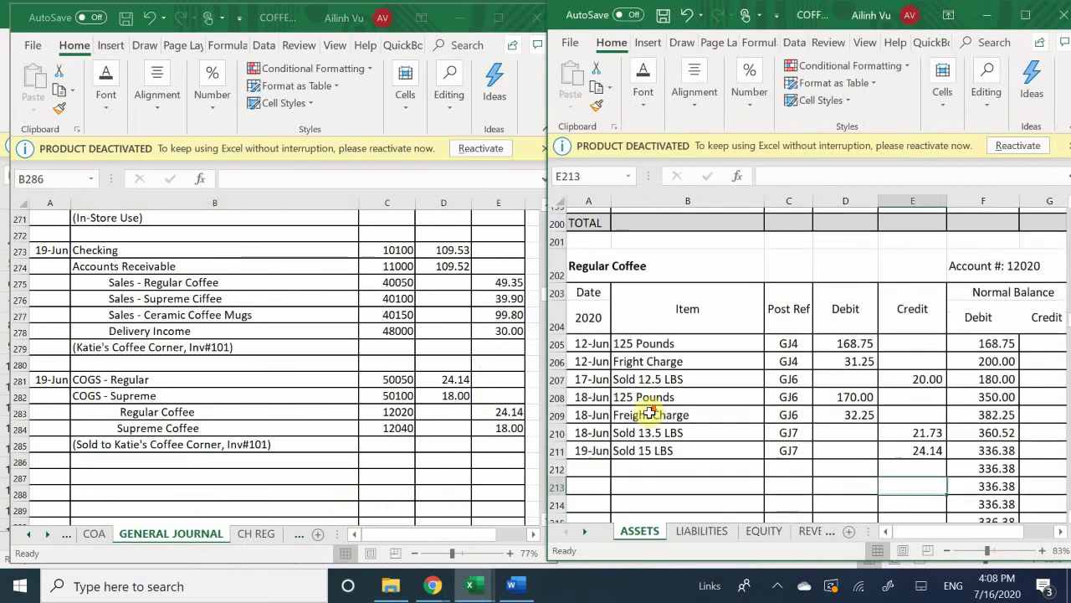
pyautogui.scroll(-6, 650, 411)
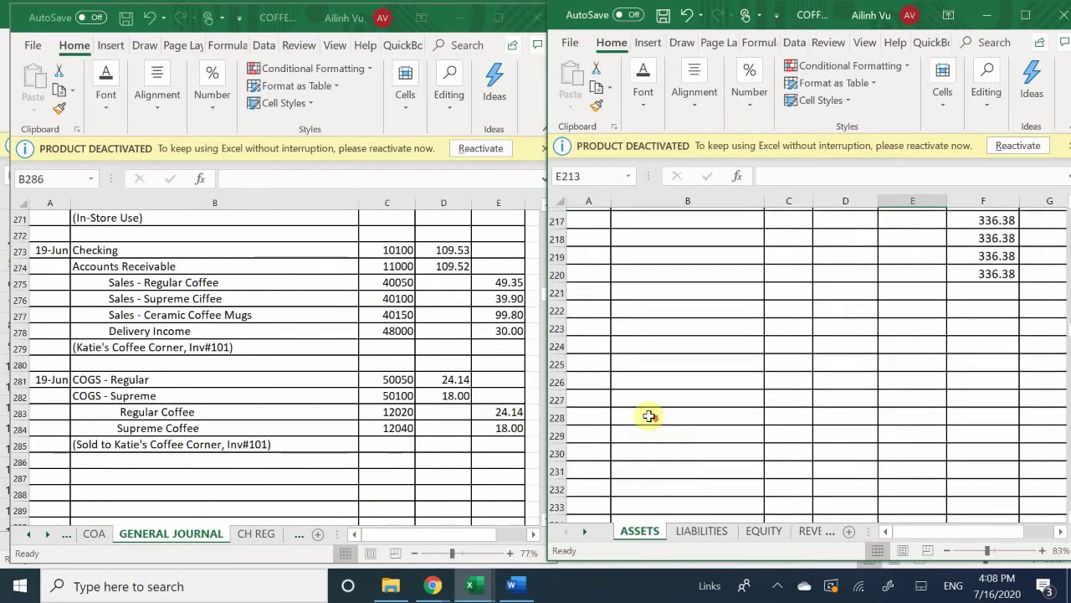
pyautogui.scroll(-8, 650, 416)
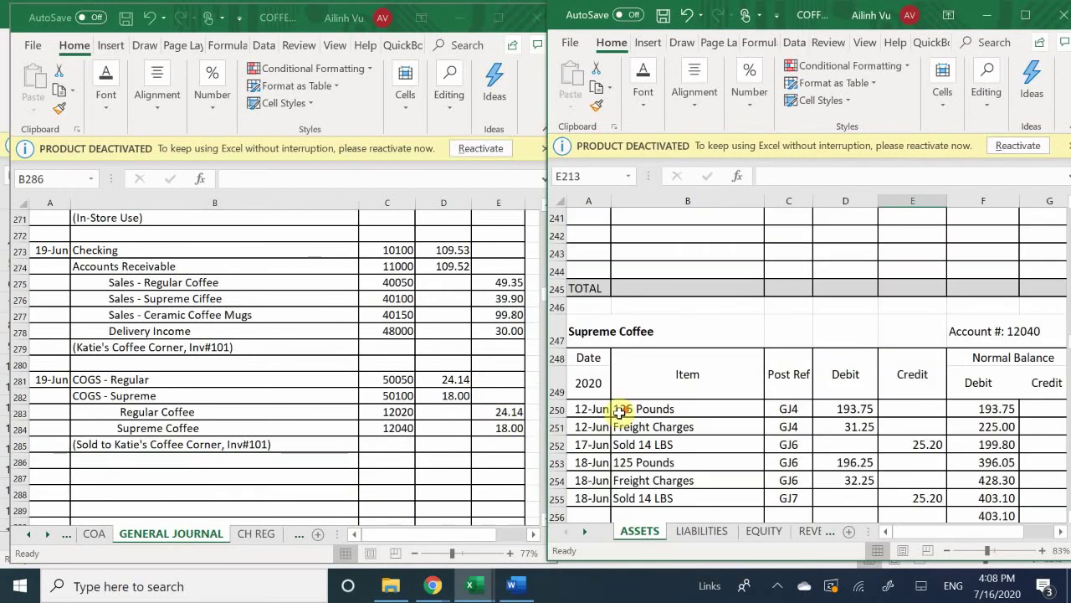
pyautogui.scroll(-2, 619, 410)
pyautogui.click(586, 410)
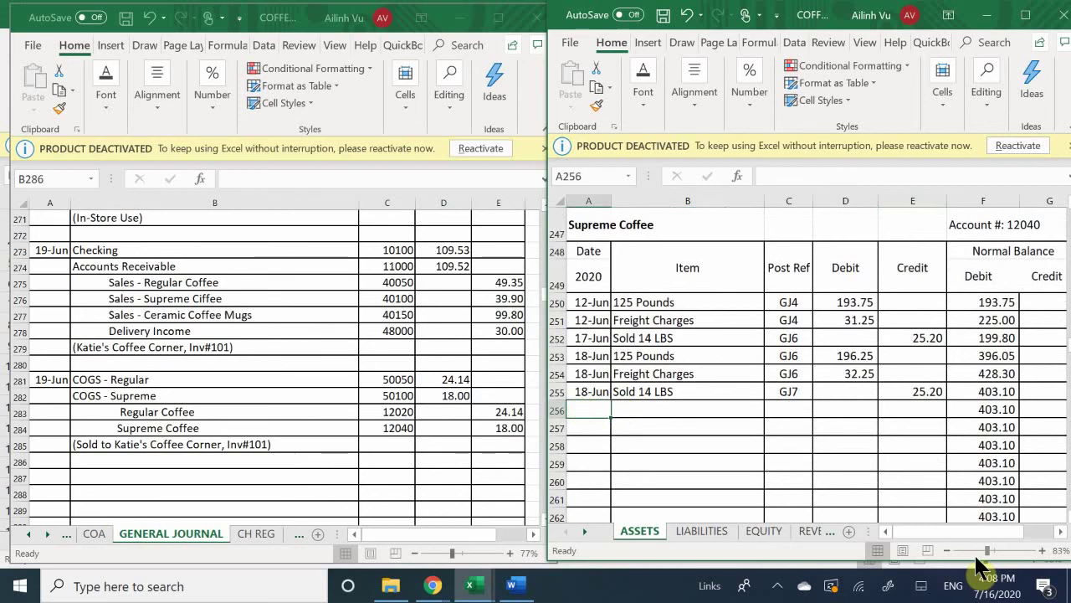
pyautogui.write('6/19')
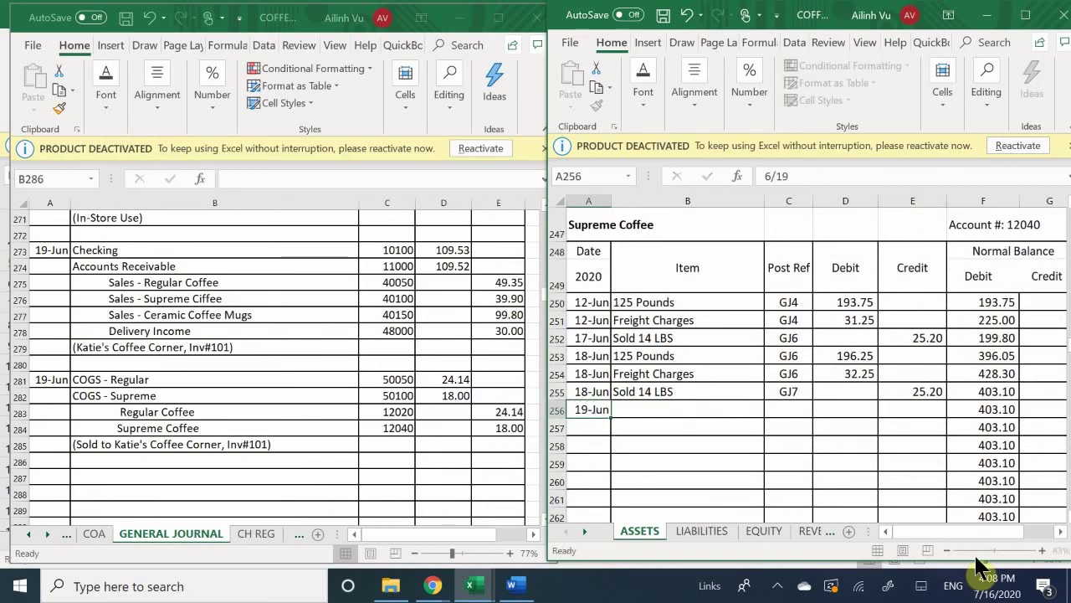
pyautogui.press('Return')
pyautogui.press('Right')
pyautogui.press('Up')
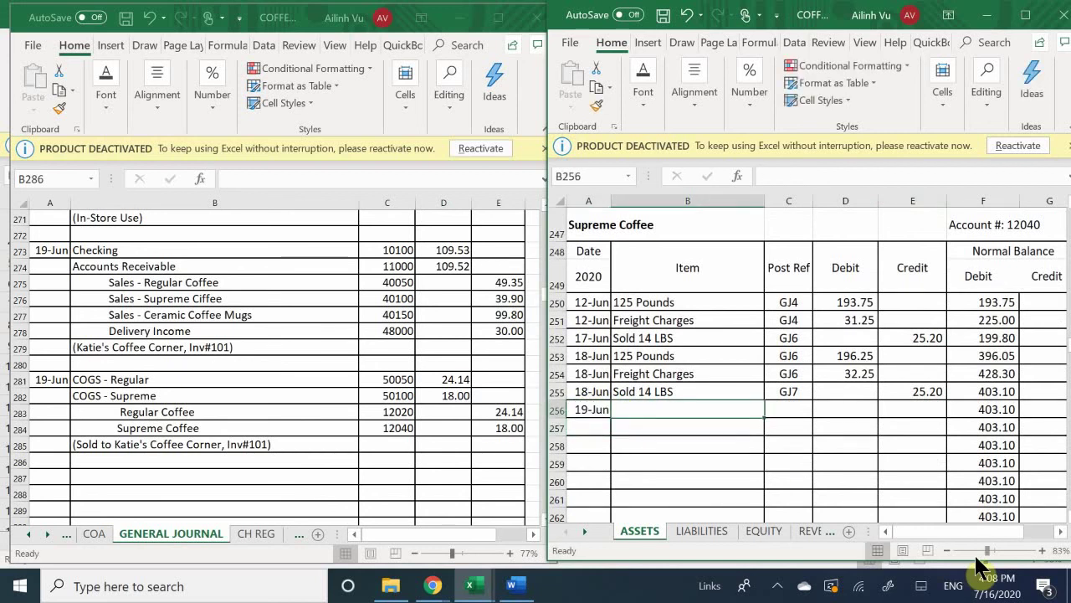
# Step: Describe the 19-Jun Supreme Coffee posting as "Sold 10 LBS" in B256
pyautogui.write('Sold ')
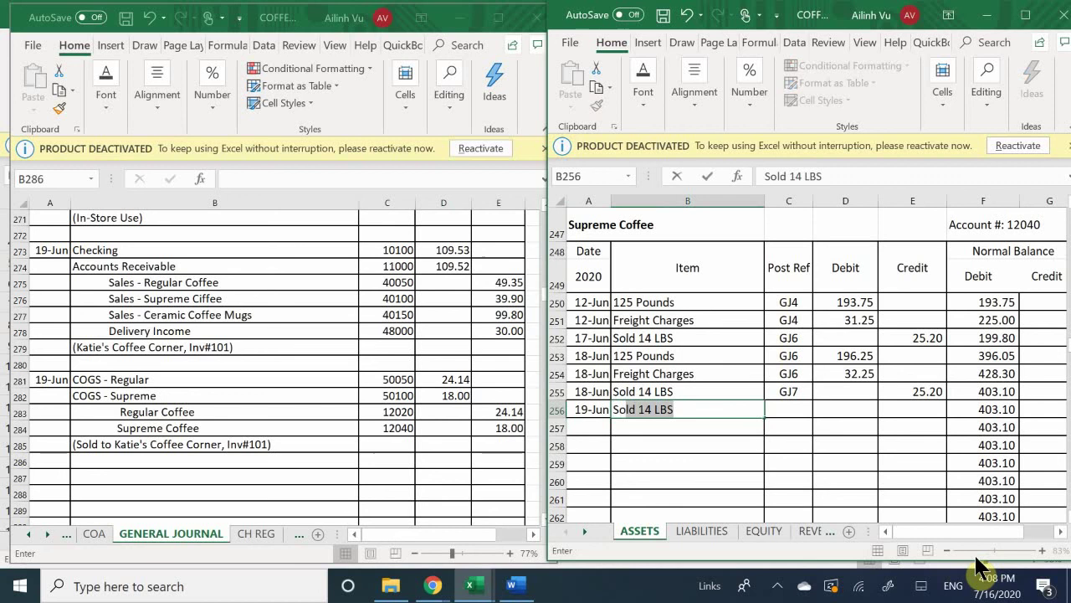
pyautogui.write('10')
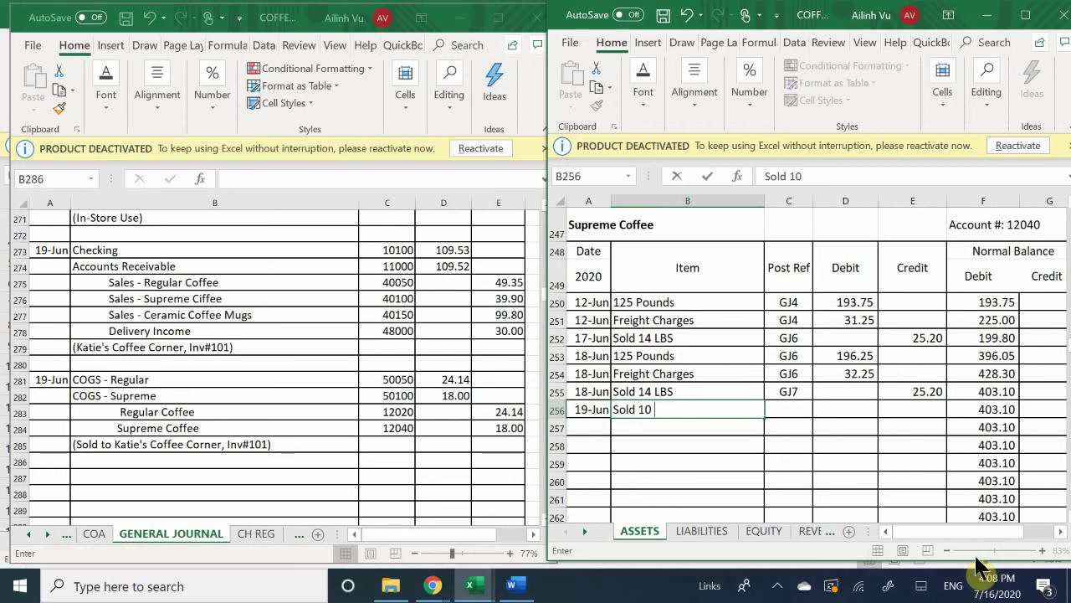
pyautogui.write(' LBS')
pyautogui.press('Return')
pyautogui.press('Right')
pyautogui.press('Up')
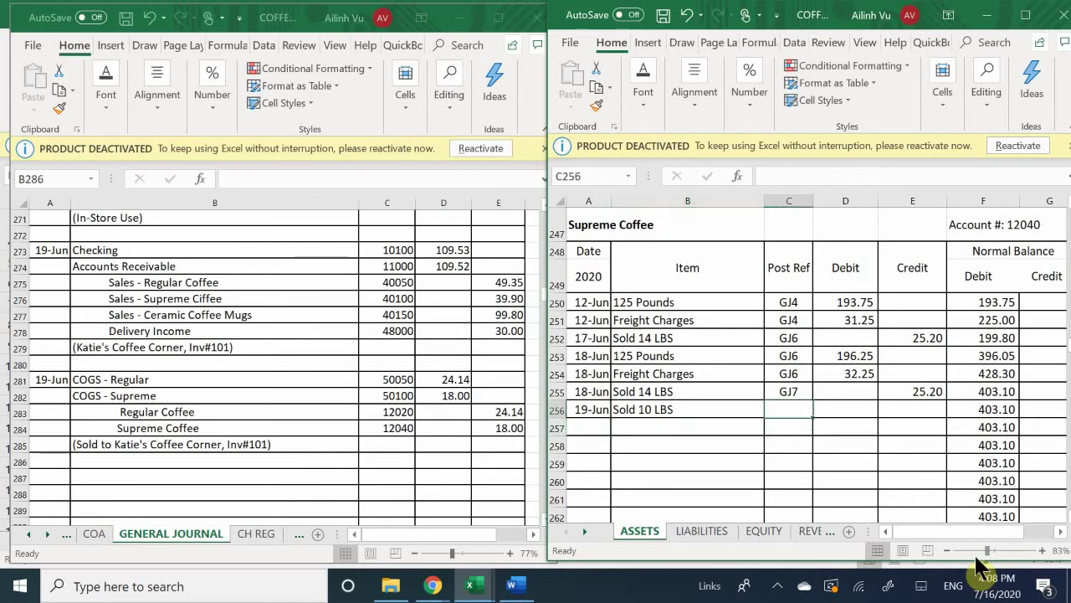
# Step: Complete the 19-Jun Supreme Coffee row with post reference GJ7 and a credit of 18.00
pyautogui.write('GJ')
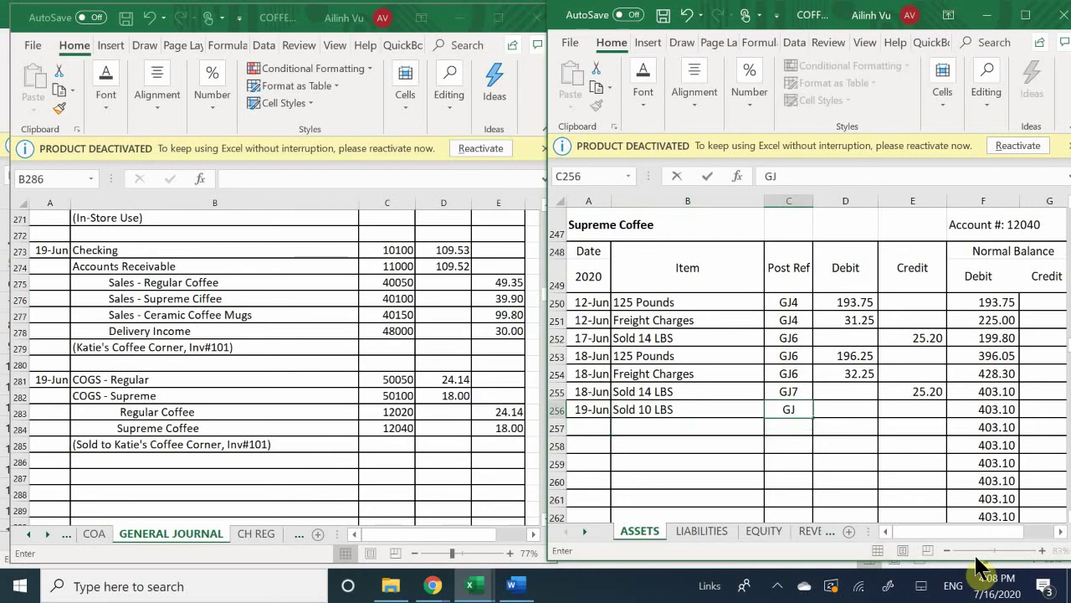
pyautogui.write('7')
pyautogui.press('Right')
pyautogui.press('Right')
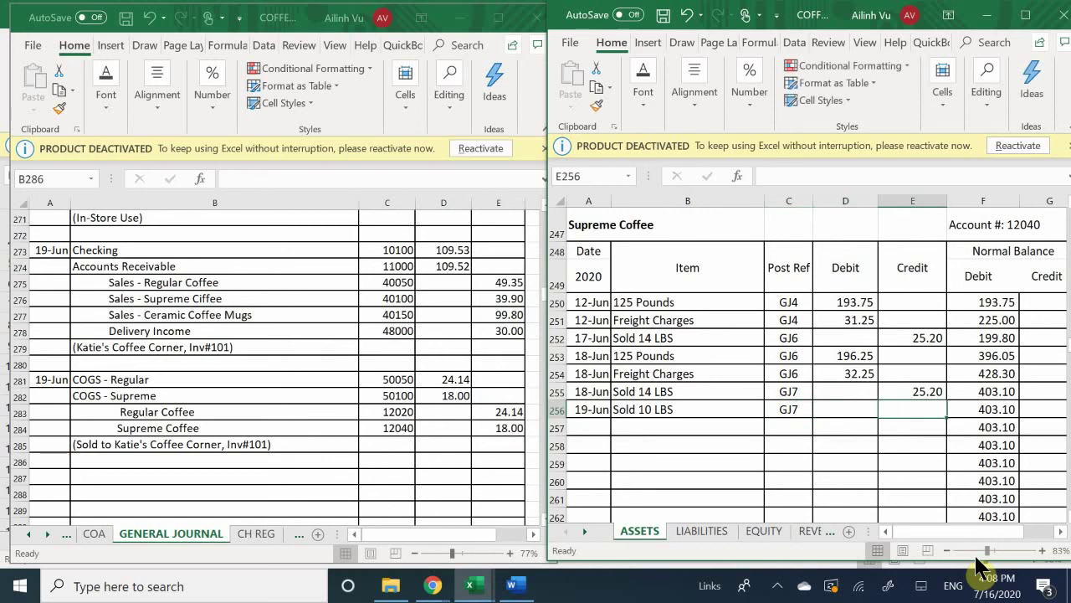
pyautogui.write('18.')
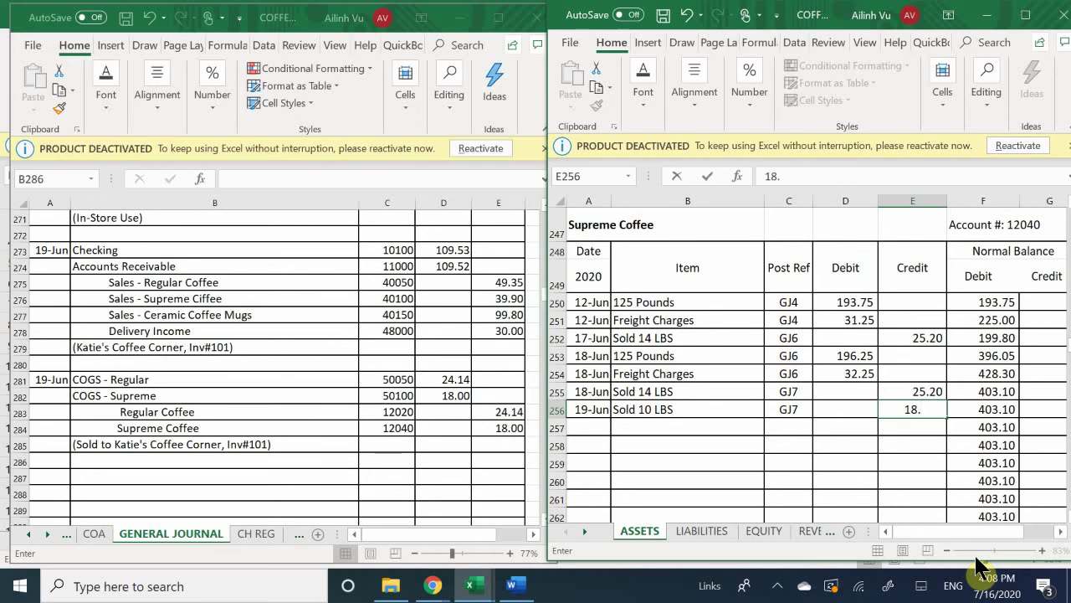
pyautogui.write('00')
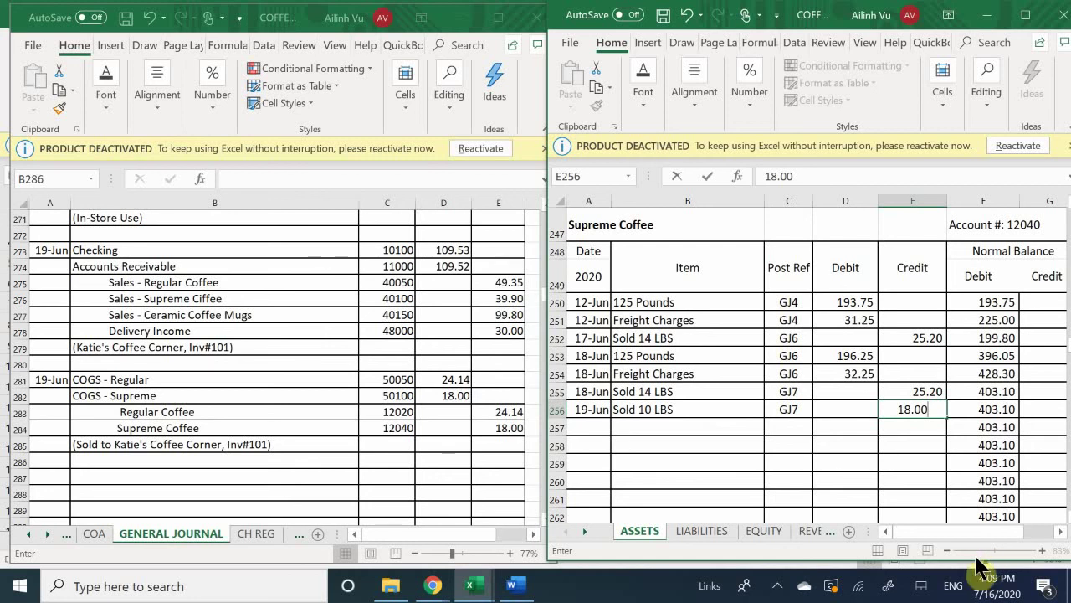
pyautogui.press('Return')
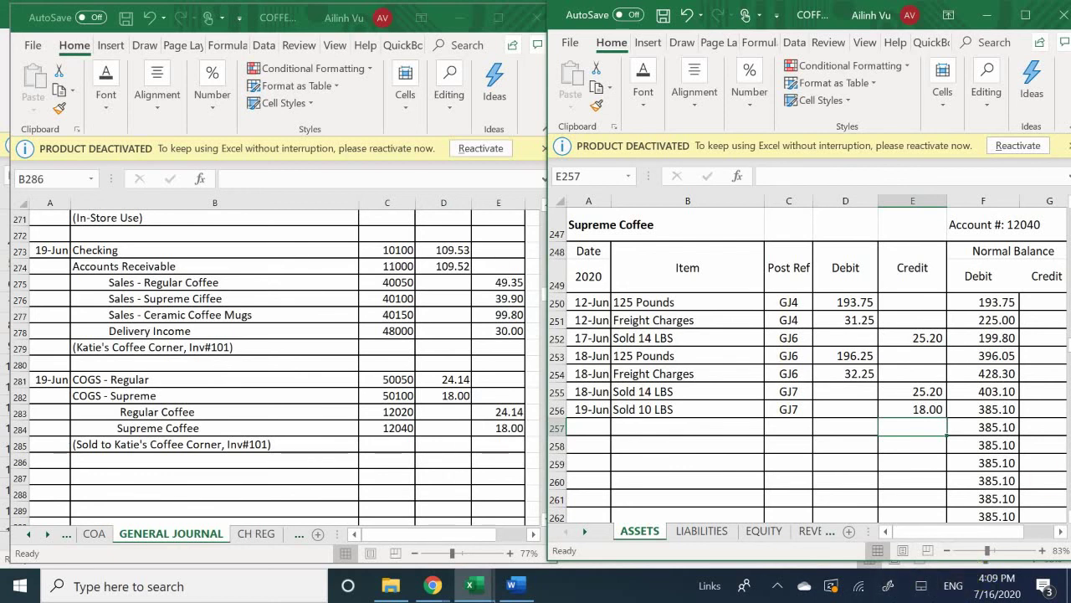
# Step: Check the Supreme Coffee ledger balance against the SUP COFFEE sheet of the COFFEE CAFE INVENTORY workbook, and return to the general journal
pyautogui.click(477, 588)
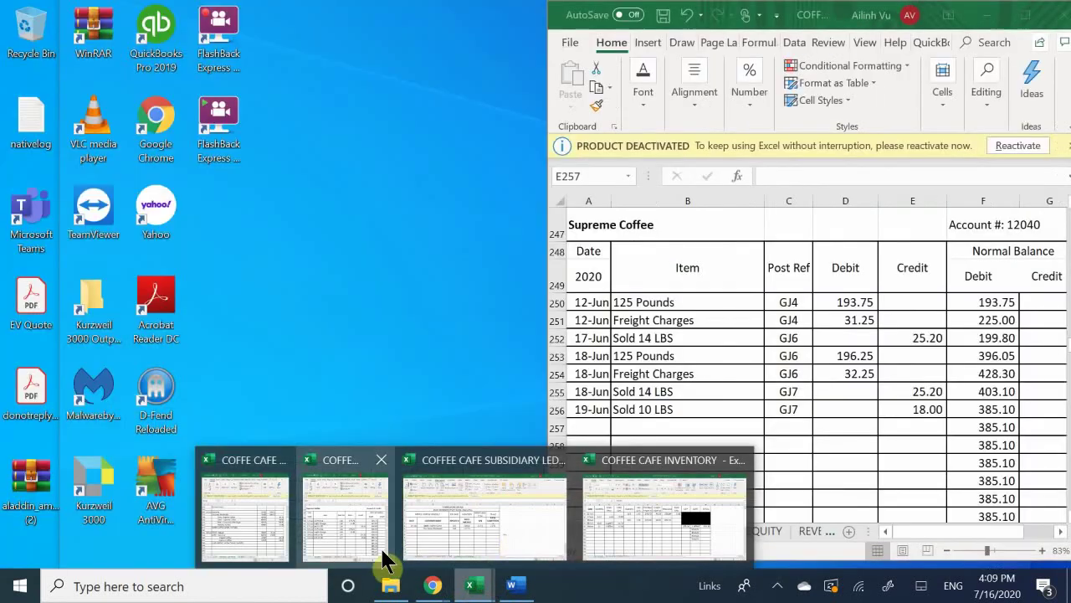
pyautogui.moveTo(446, 530)
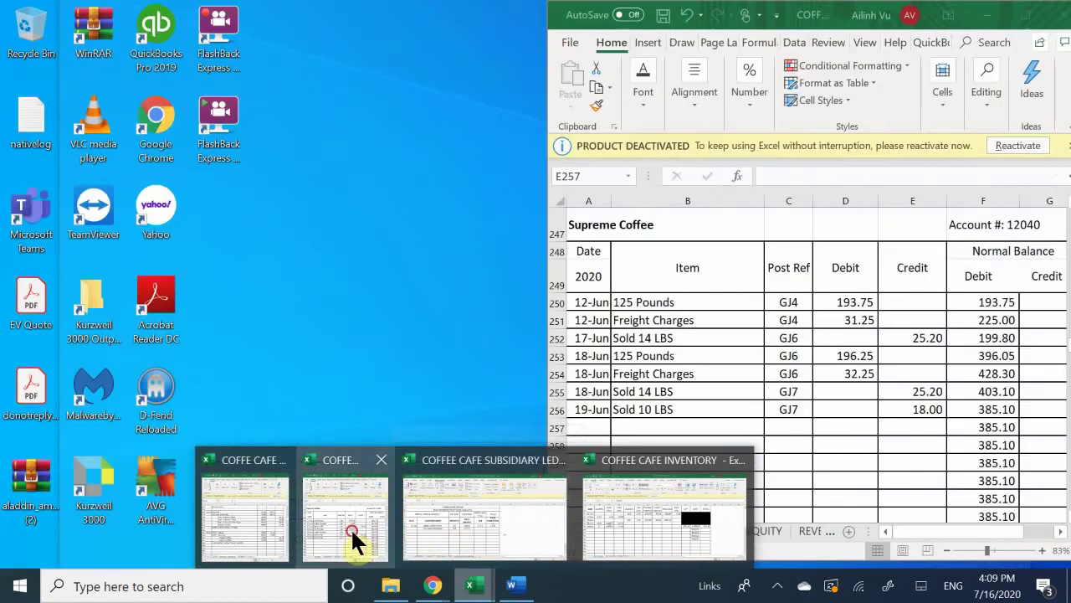
pyautogui.click(351, 528)
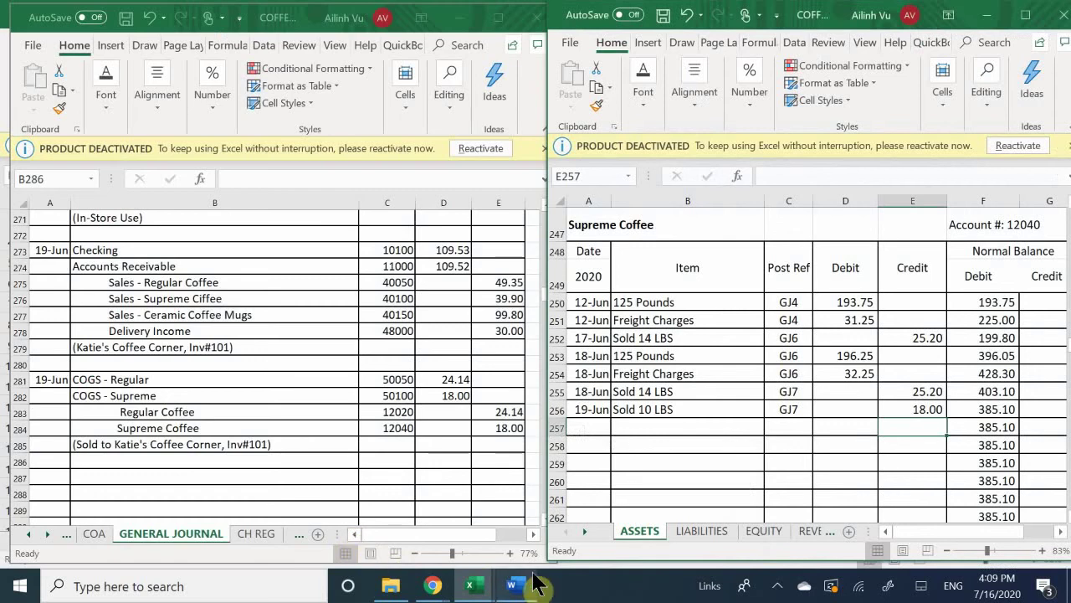
pyautogui.moveTo(473, 586)
pyautogui.click(680, 536)
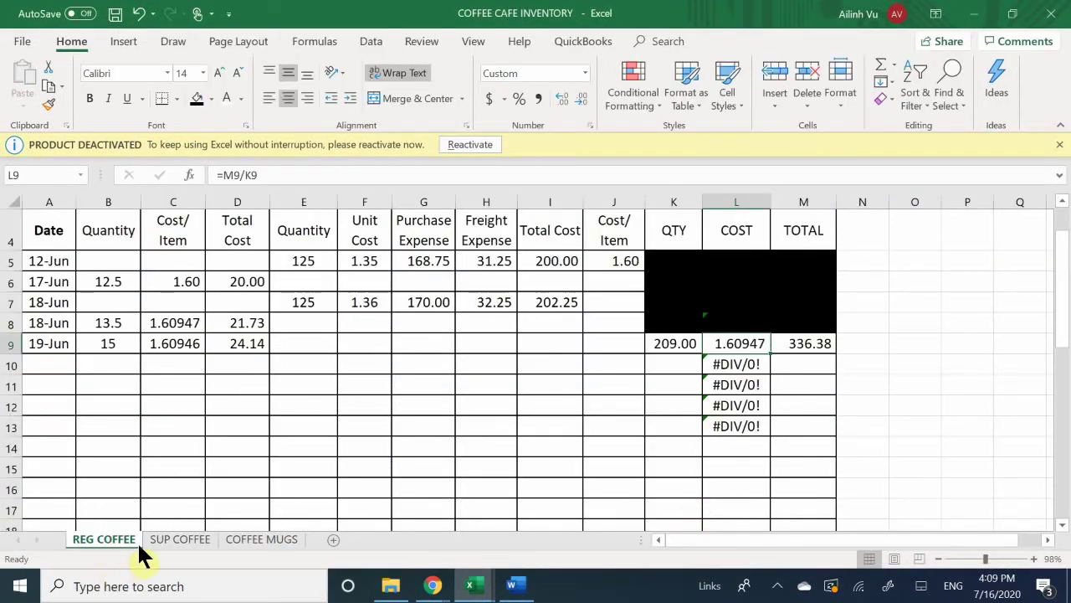
pyautogui.click(178, 540)
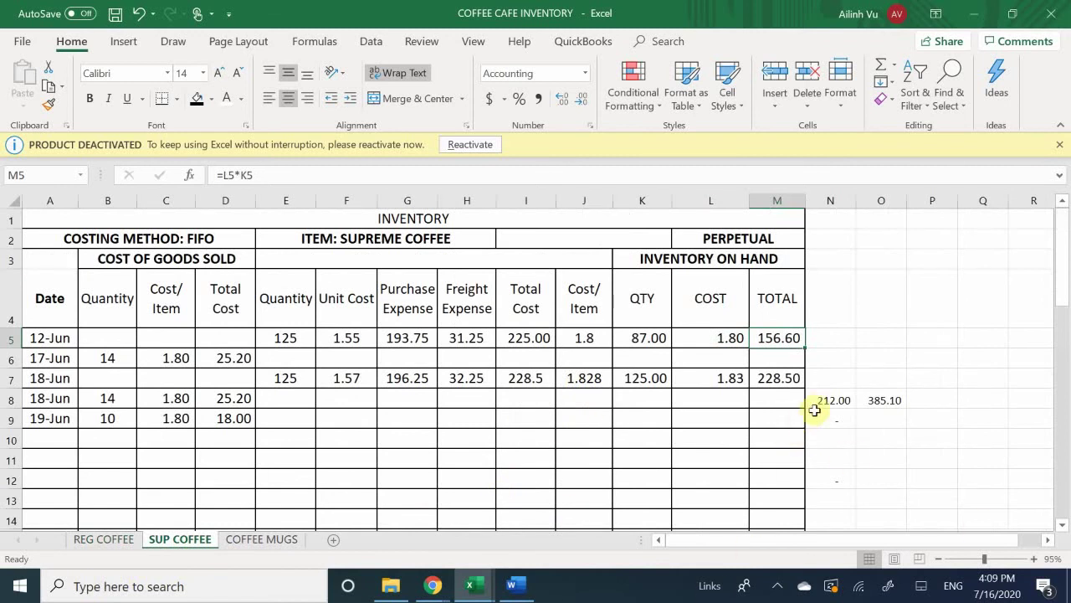
pyautogui.click(816, 405)
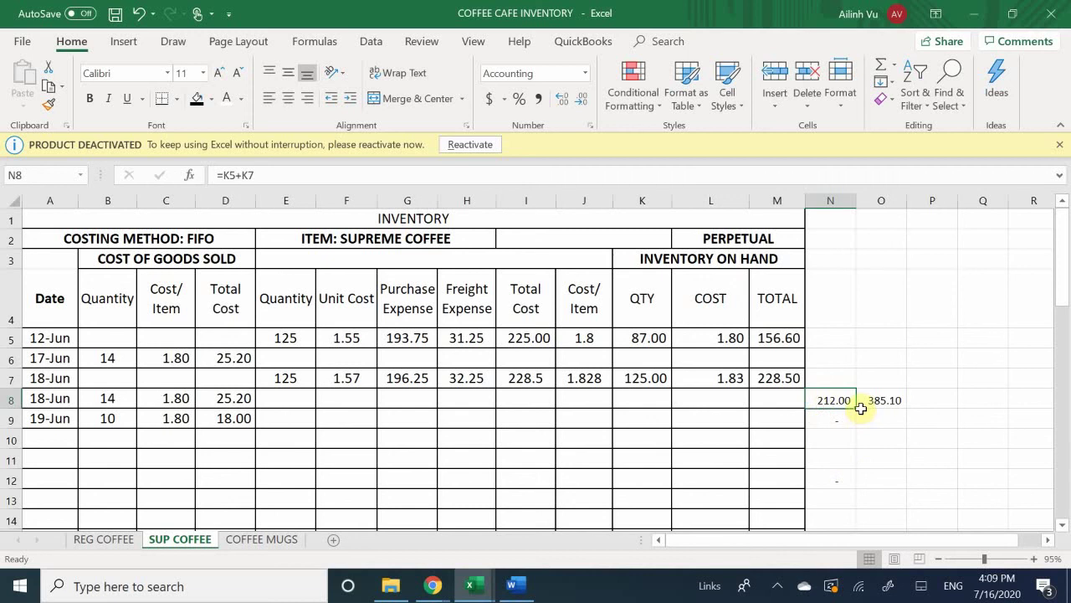
pyautogui.click(870, 403)
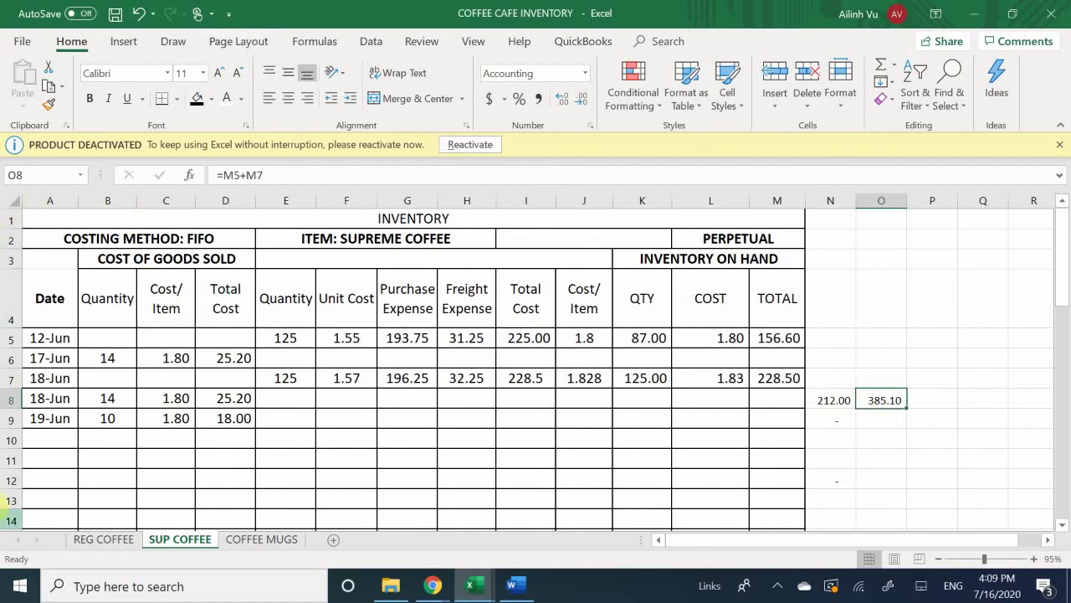
pyautogui.click(441, 588)
pyautogui.moveTo(471, 584)
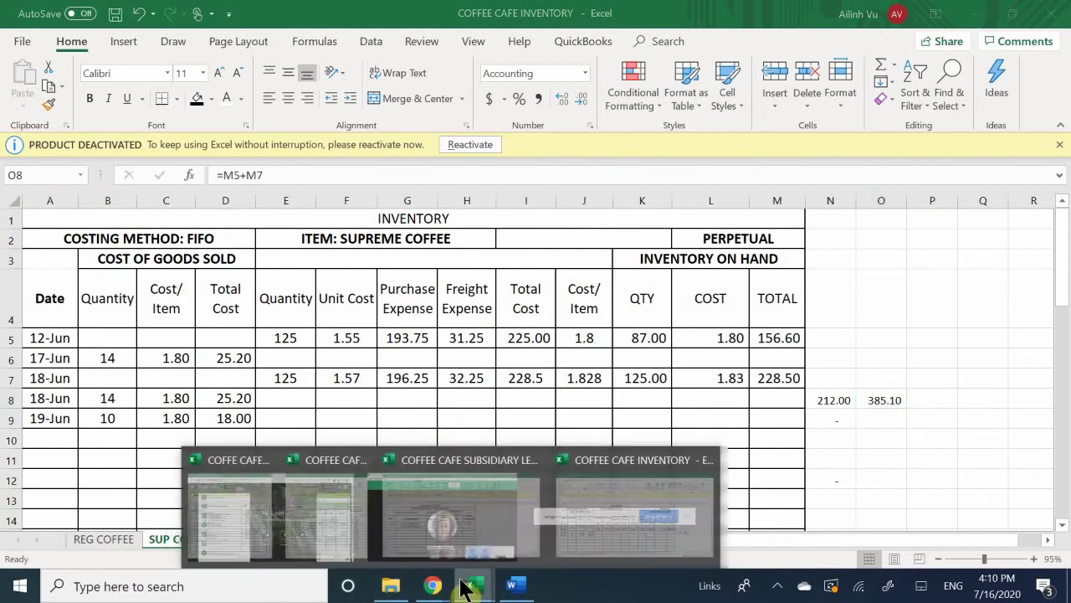
pyautogui.click(253, 531)
# Step: Switch to the Coffee Cafe scenario document in Word and read the 19 June transactions that follow invoice 101
pyautogui.click(511, 585)
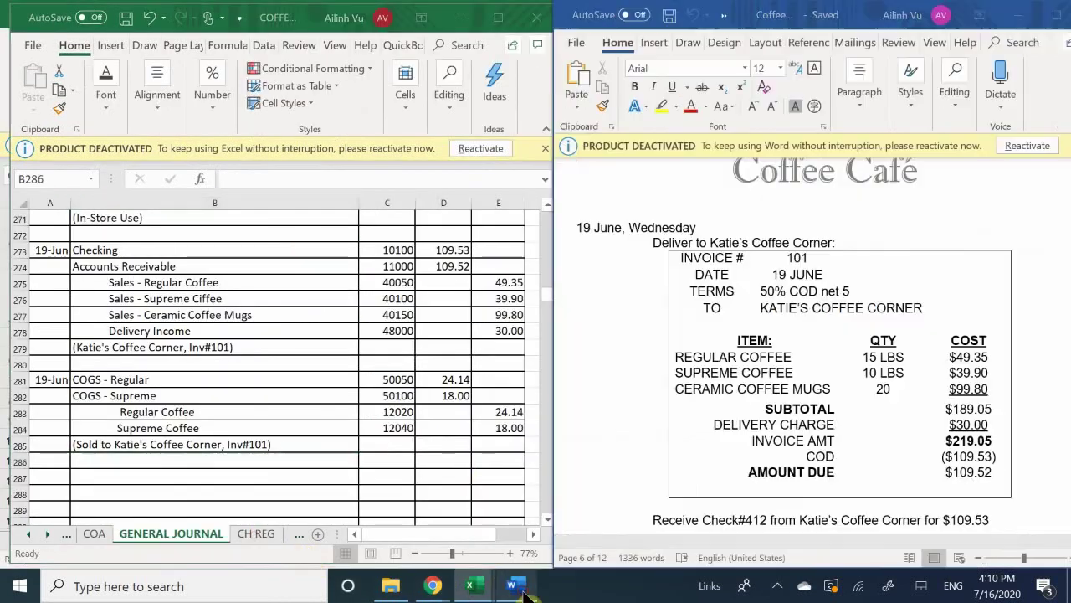
pyautogui.click(747, 443)
pyautogui.scroll(-1, 750, 443)
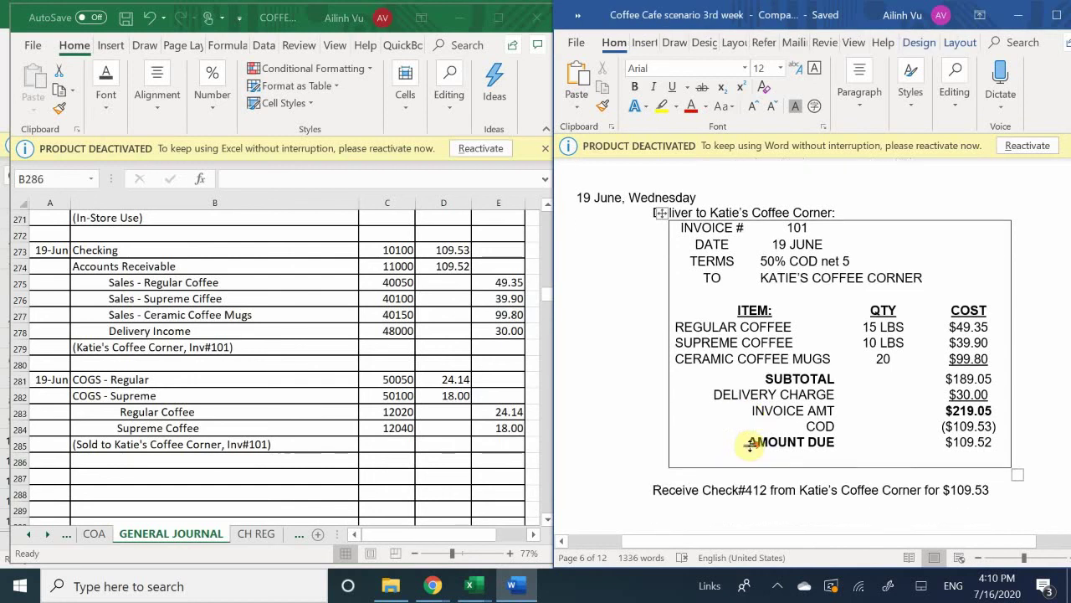
pyautogui.scroll(-2, 750, 445)
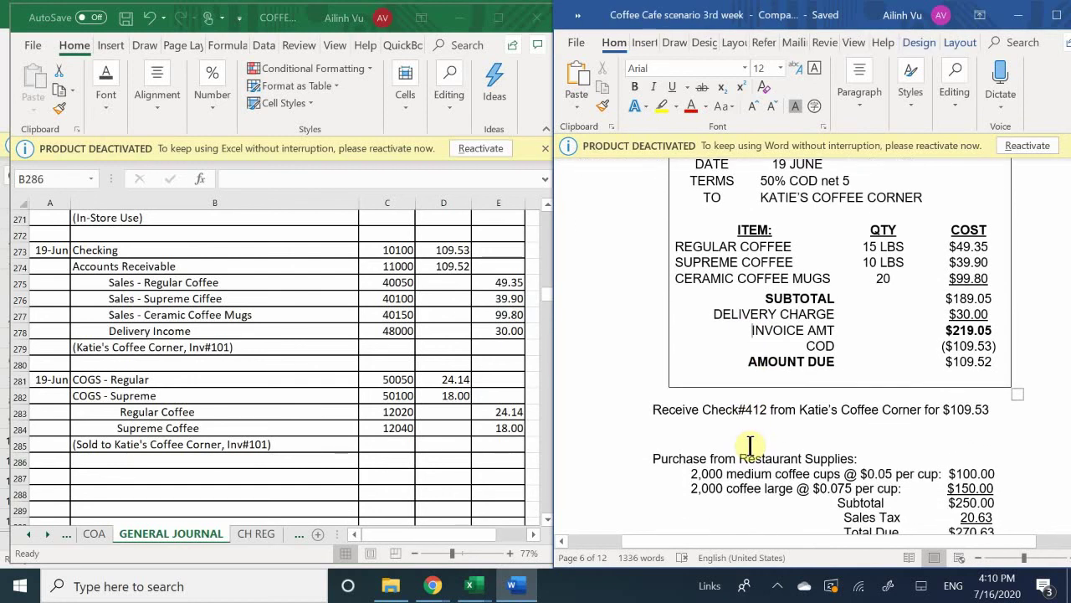
pyautogui.scroll(-2, 750, 445)
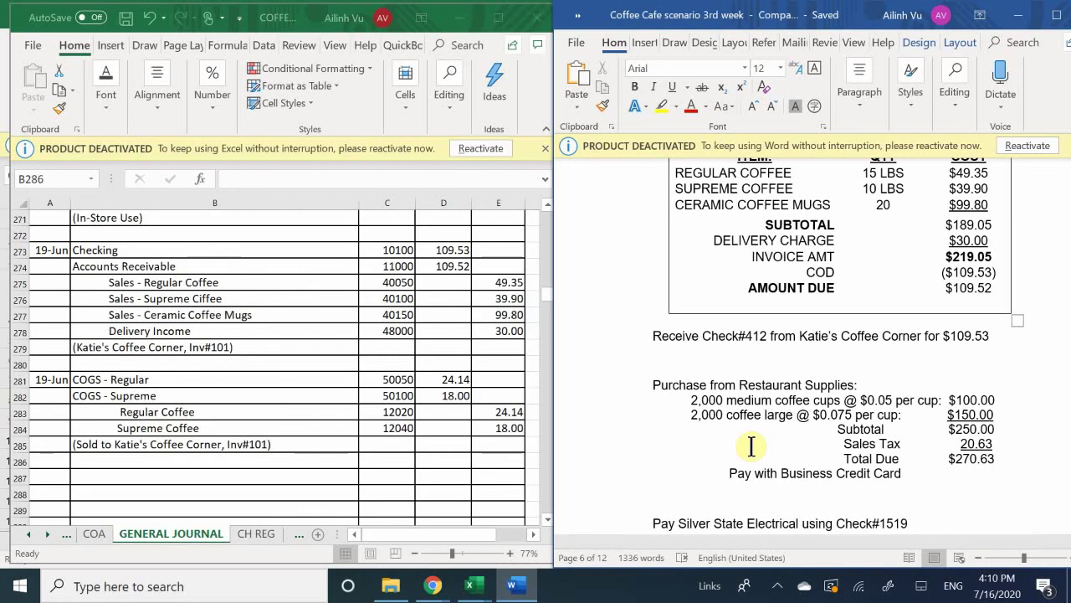
pyautogui.scroll(-1, 752, 446)
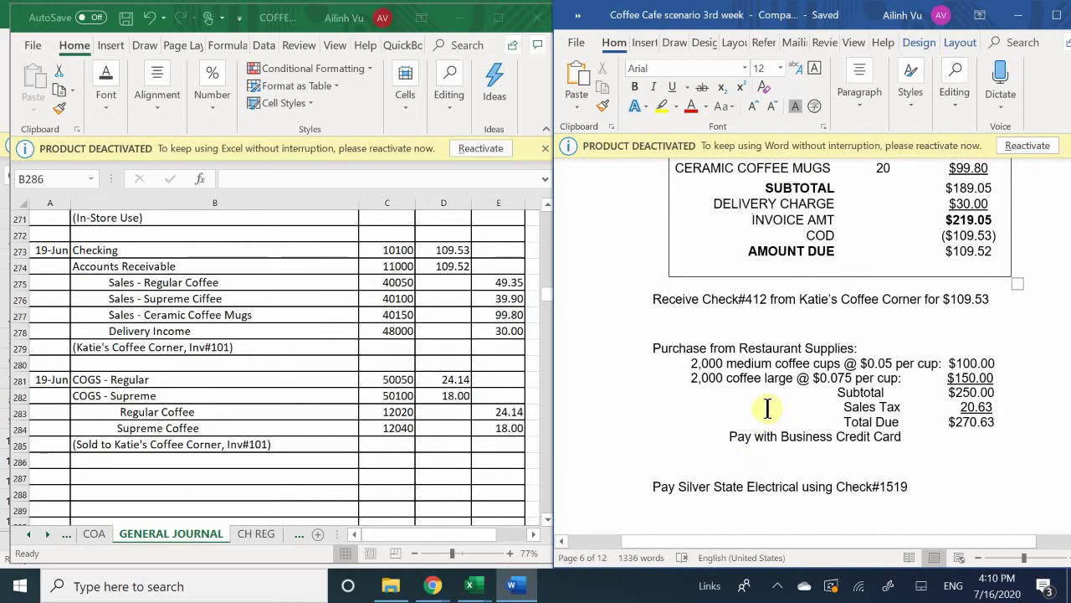
pyautogui.scroll(-1, 768, 408)
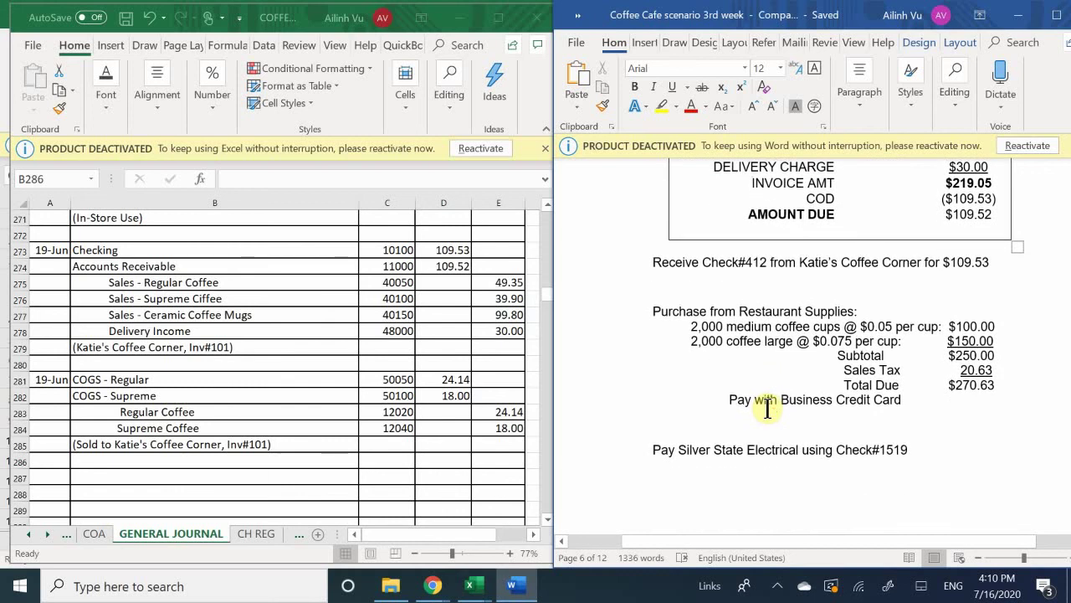
pyautogui.scroll(-1, 768, 408)
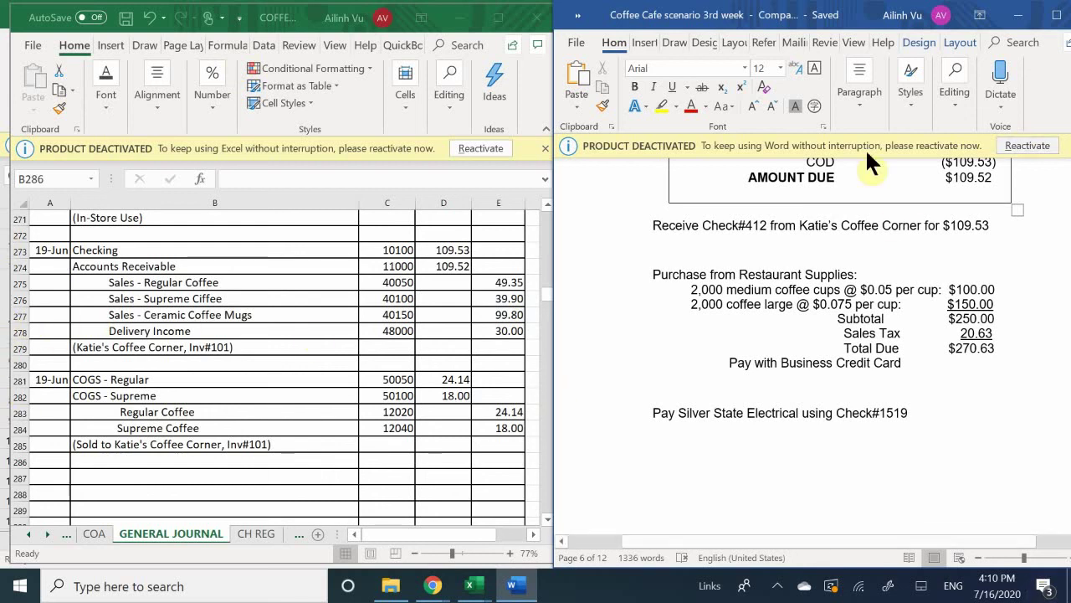
# Step: Record the 109.53 check received for invoice 101 as a receipt in A8 of the DEPOSITS sheet
pyautogui.click(293, 536)
pyautogui.click(291, 532)
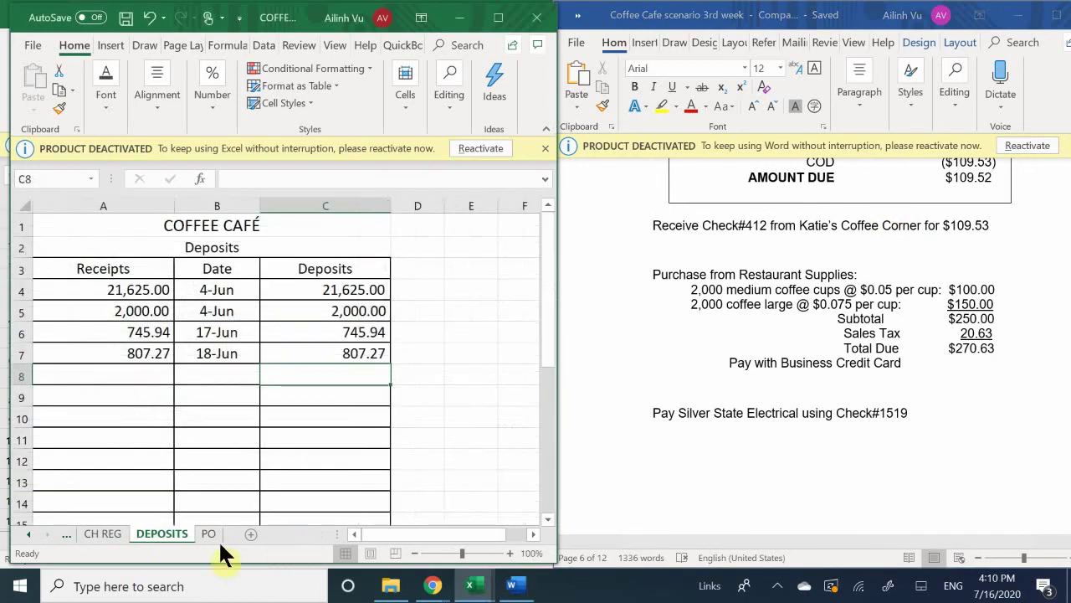
pyautogui.click(116, 378)
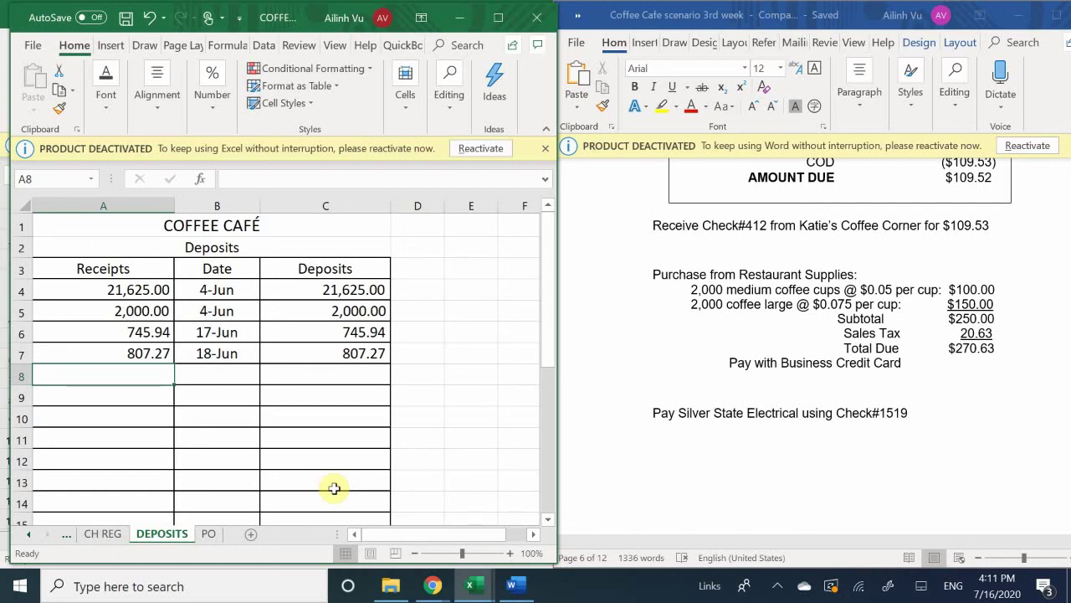
pyautogui.write('1')
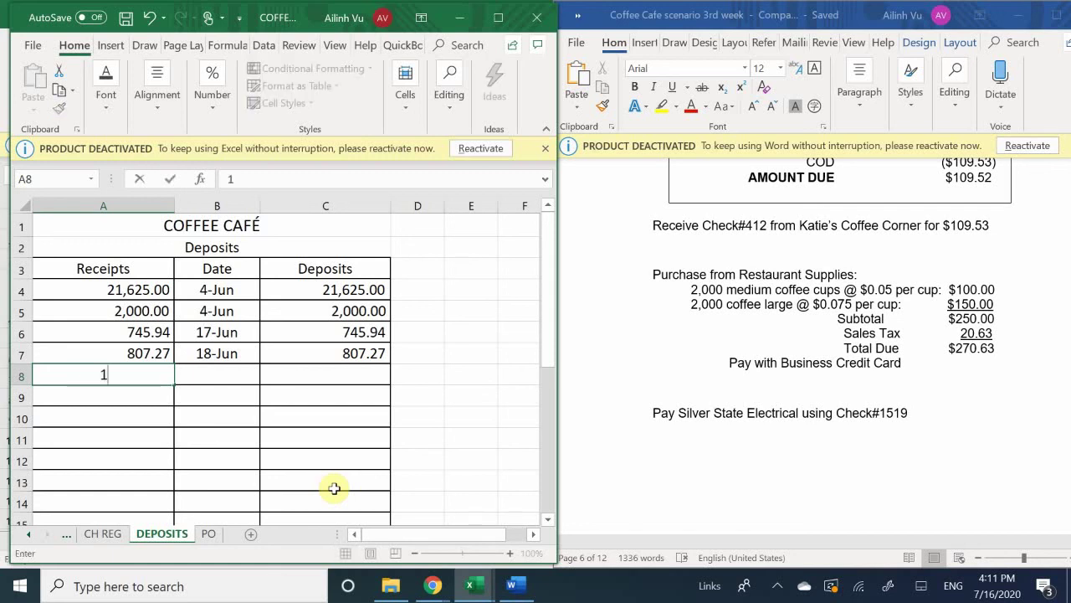
pyautogui.write('09.53')
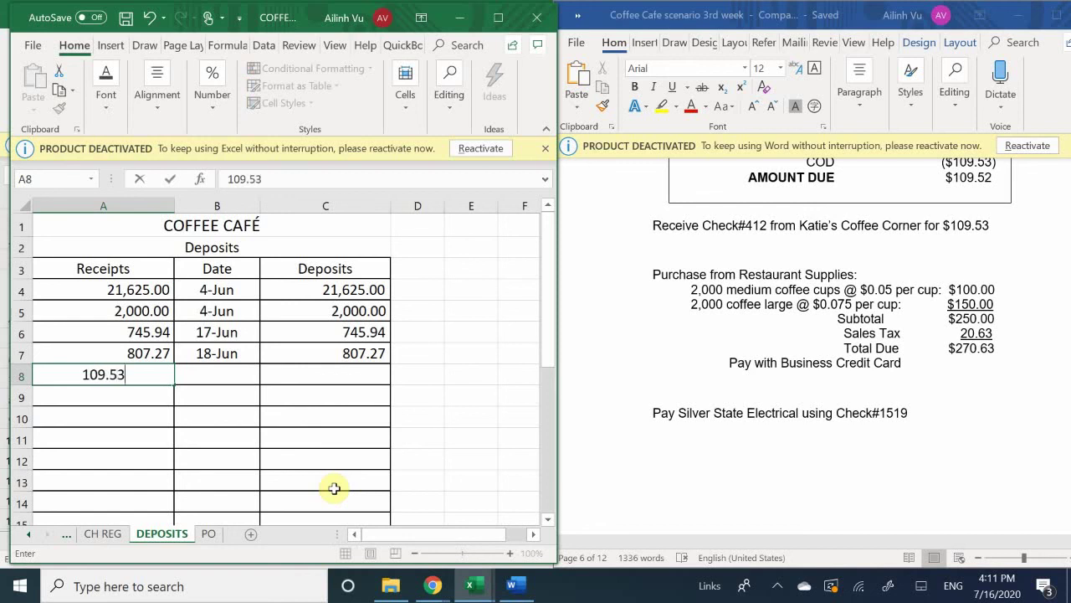
pyautogui.press('Return')
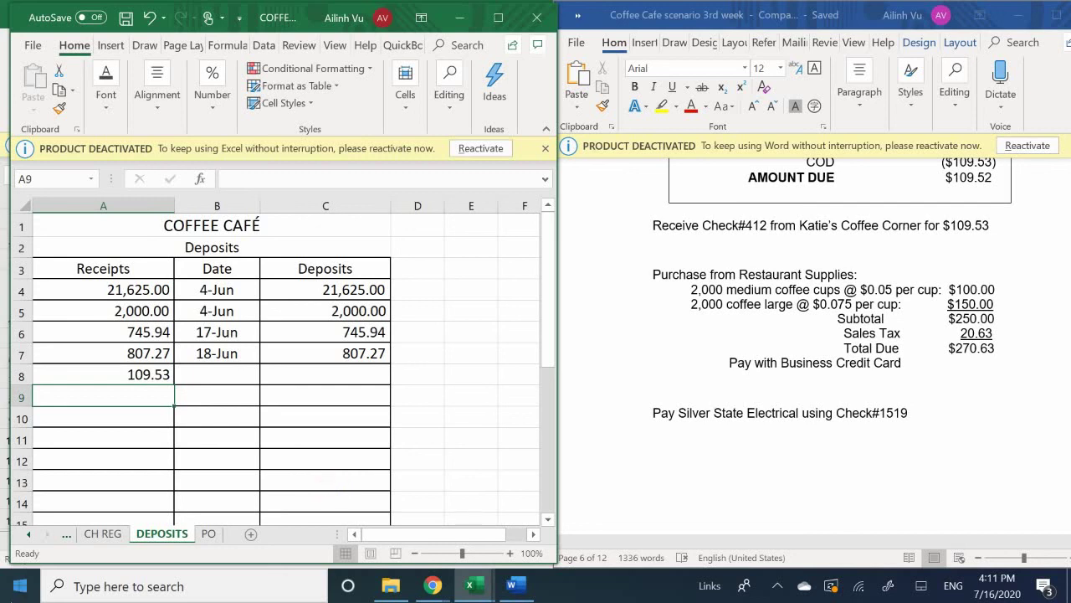
# Step: Return to the GENERAL JOURNAL sheet and enter the date 6/19 in A287, leaving one blank row below the COGS entry
pyautogui.click(109, 533)
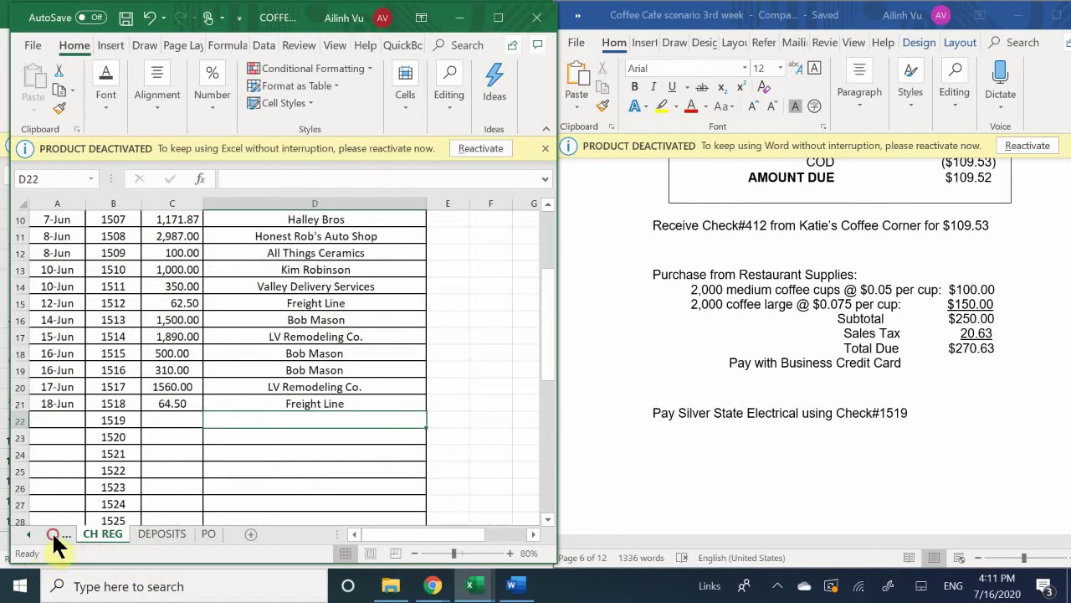
pyautogui.click(162, 533)
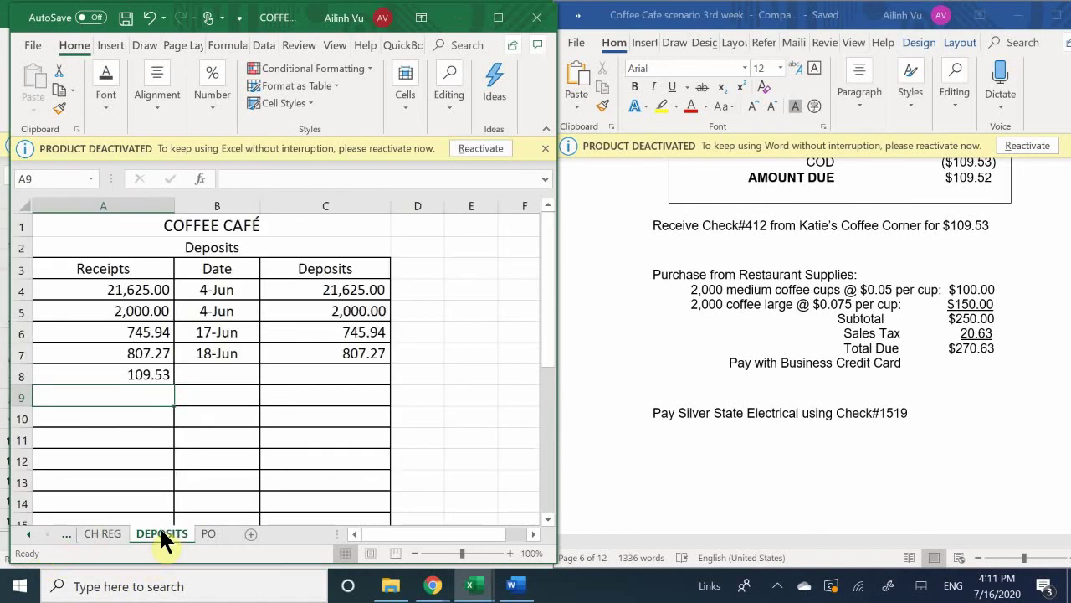
pyautogui.click(28, 533)
pyautogui.click(29, 533)
pyautogui.click(126, 533)
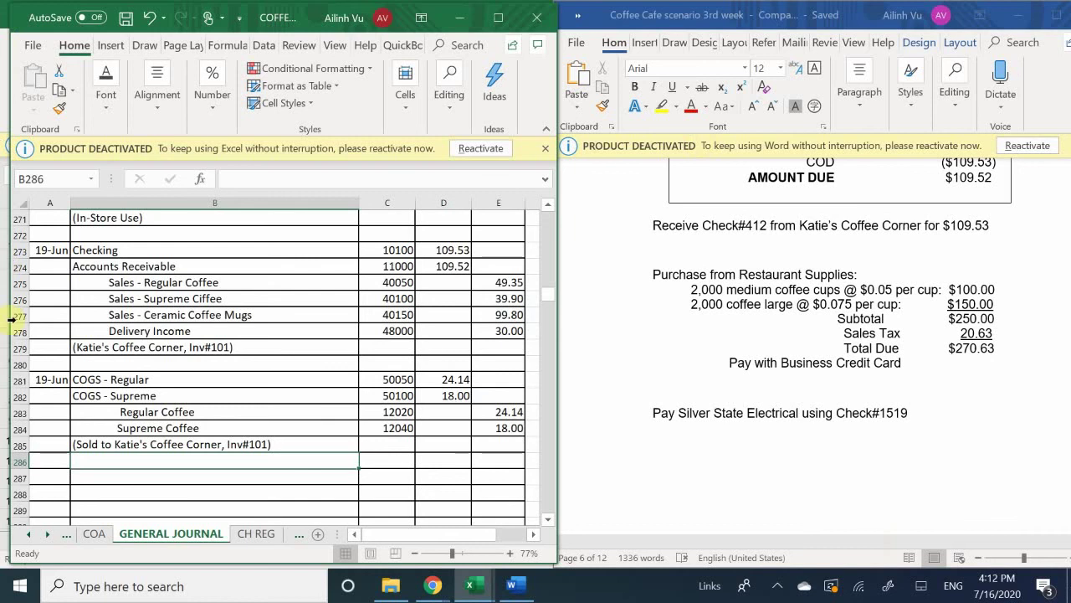
pyautogui.click(221, 427)
pyautogui.scroll(-3, 221, 429)
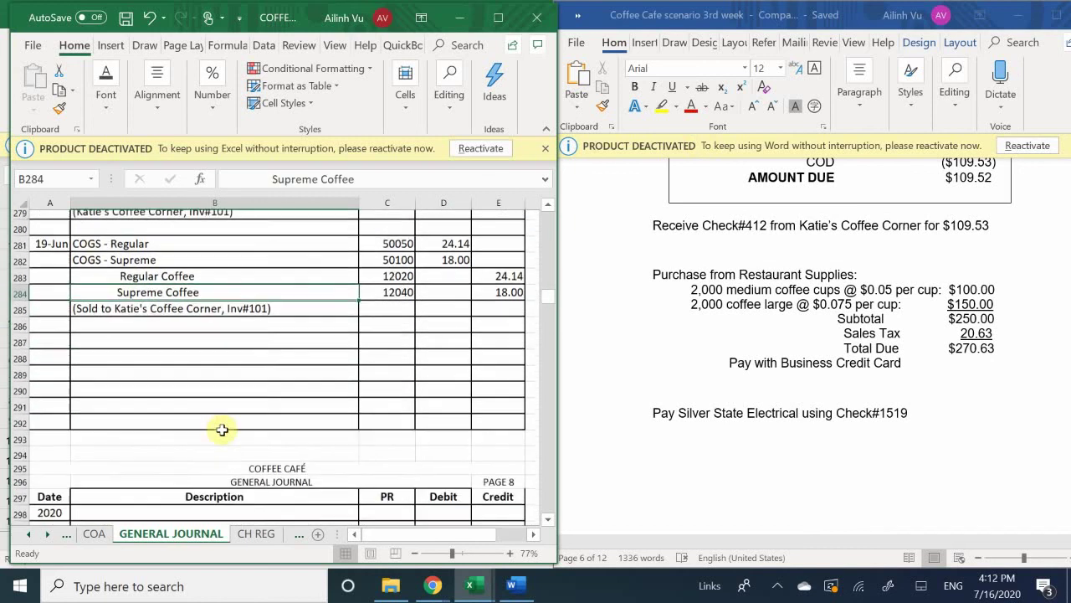
pyautogui.click(49, 332)
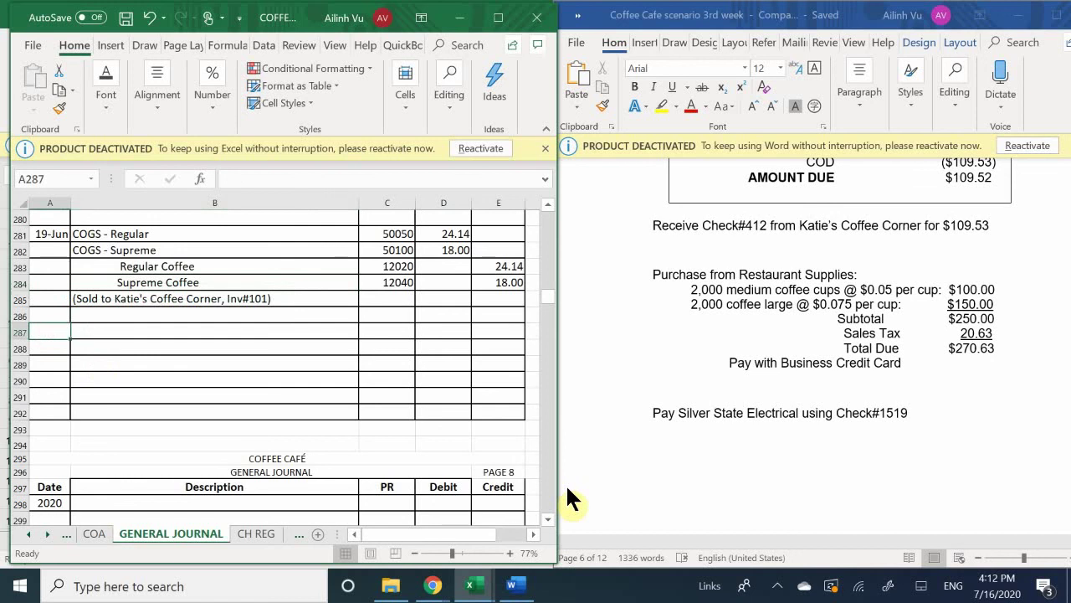
pyautogui.write('6')
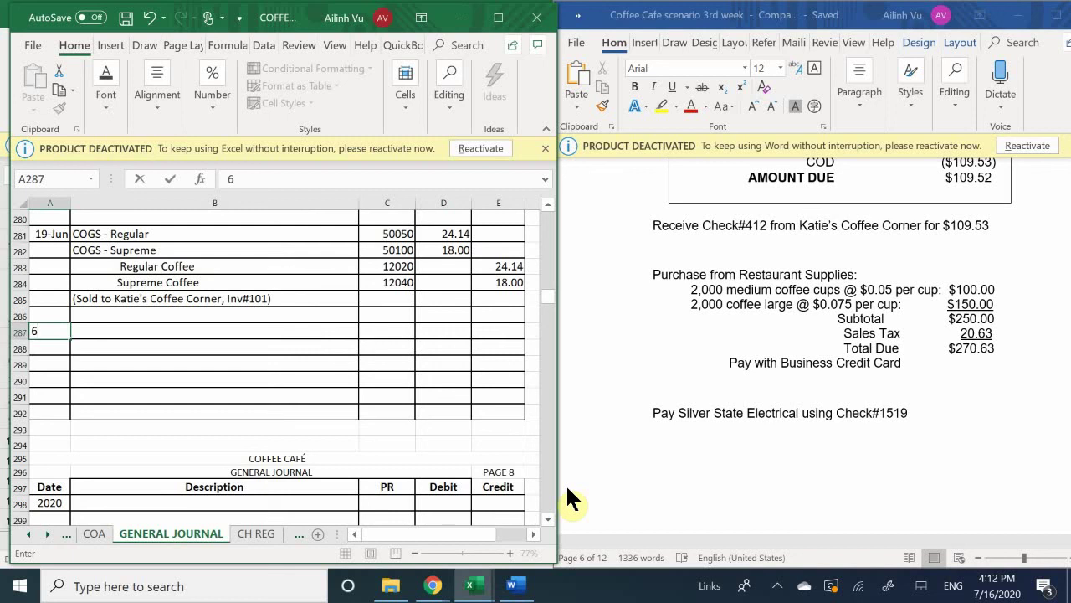
pyautogui.write('/19')
pyautogui.press('Return')
pyautogui.press('Right')
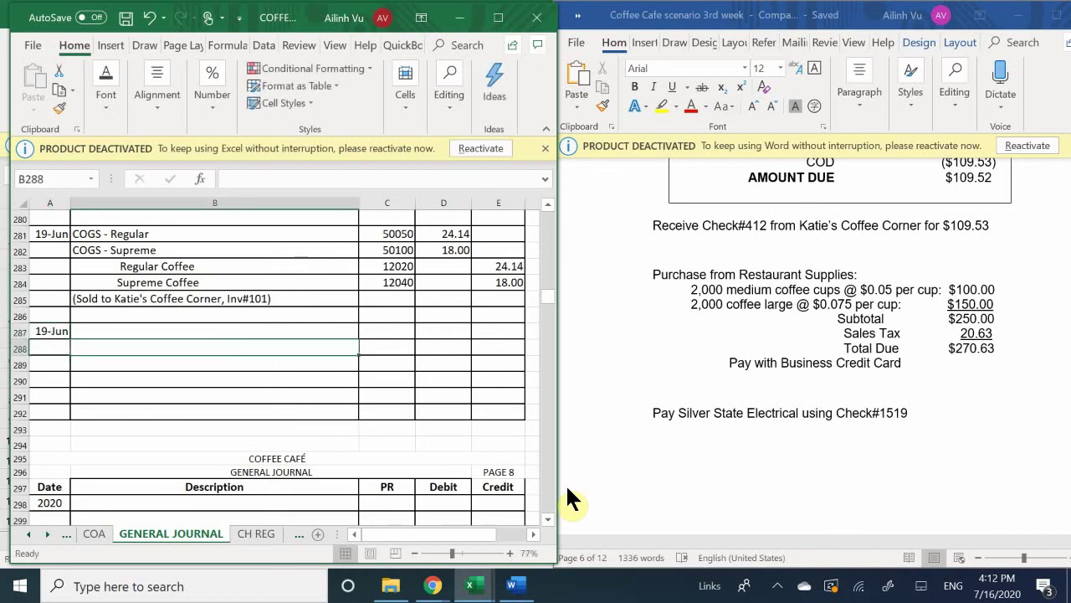
# Step: Enter VISA Payable as the indented credit account in B289, leaving rows 287 and 288 for the debit accounts
pyautogui.press('Down')
pyautogui.press('Right')
pyautogui.press('Down')
pyautogui.press('Up')
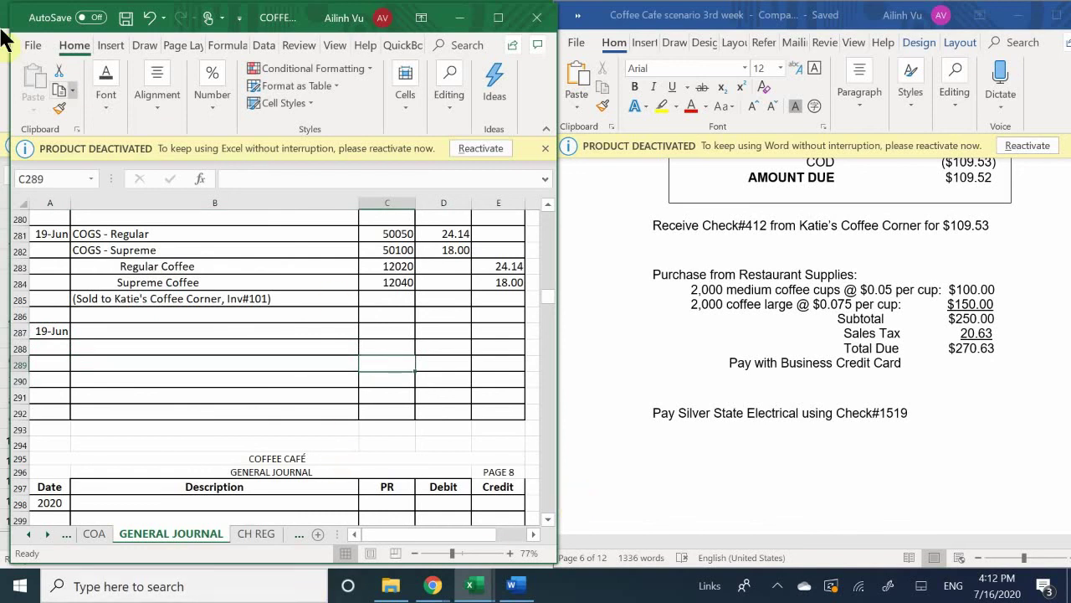
pyautogui.click(153, 366)
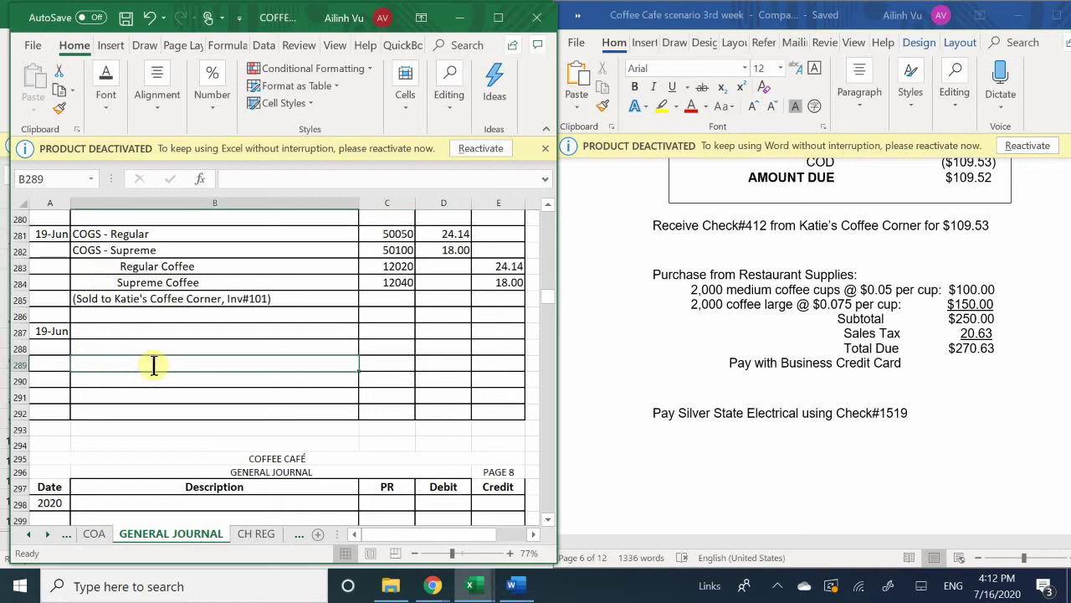
pyautogui.write('V')
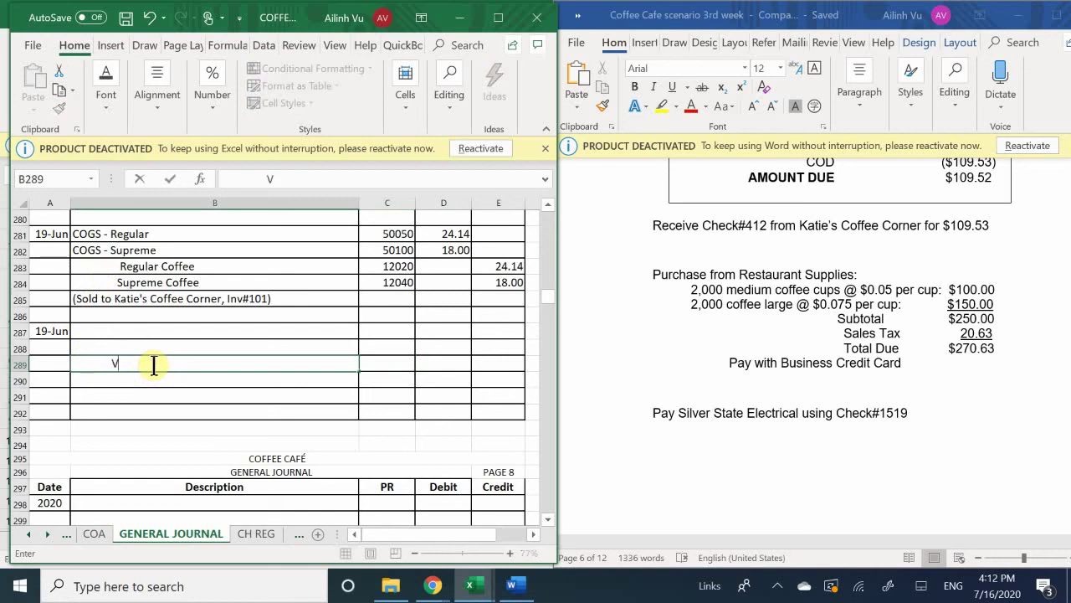
pyautogui.write('ISA Payable')
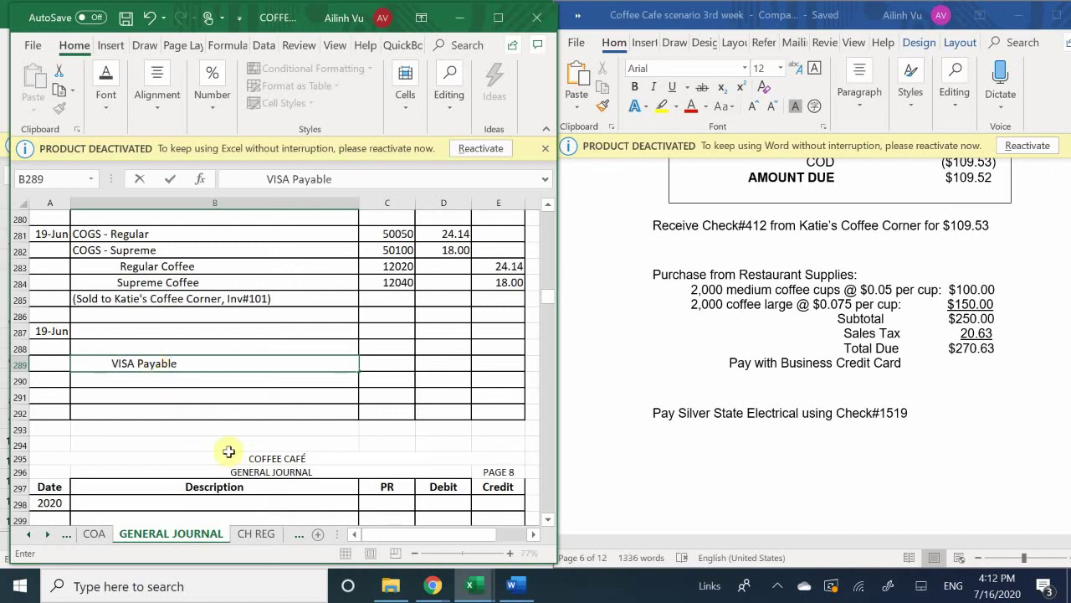
pyautogui.press('Return')
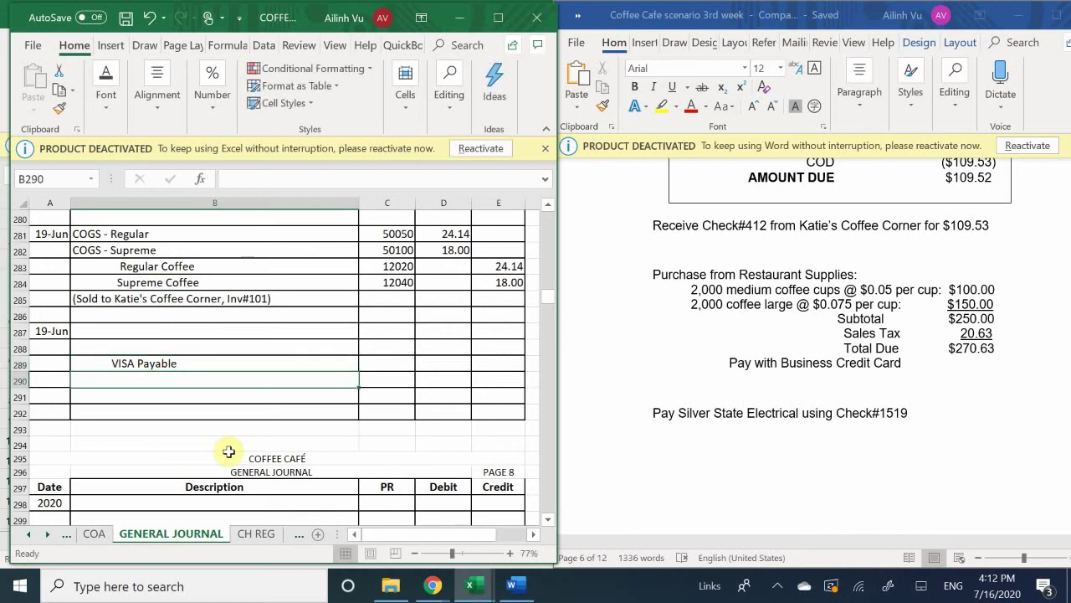
# Step: Enter the posting reference 22000 for VISA Payable in C289
pyautogui.press('Right')
pyautogui.press('Up')
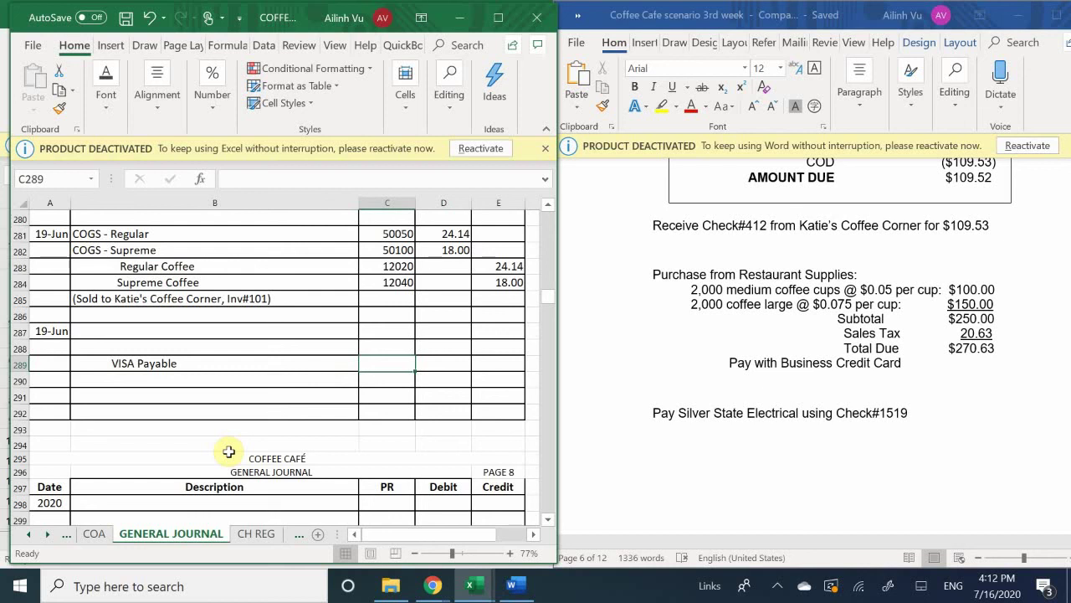
pyautogui.write('22')
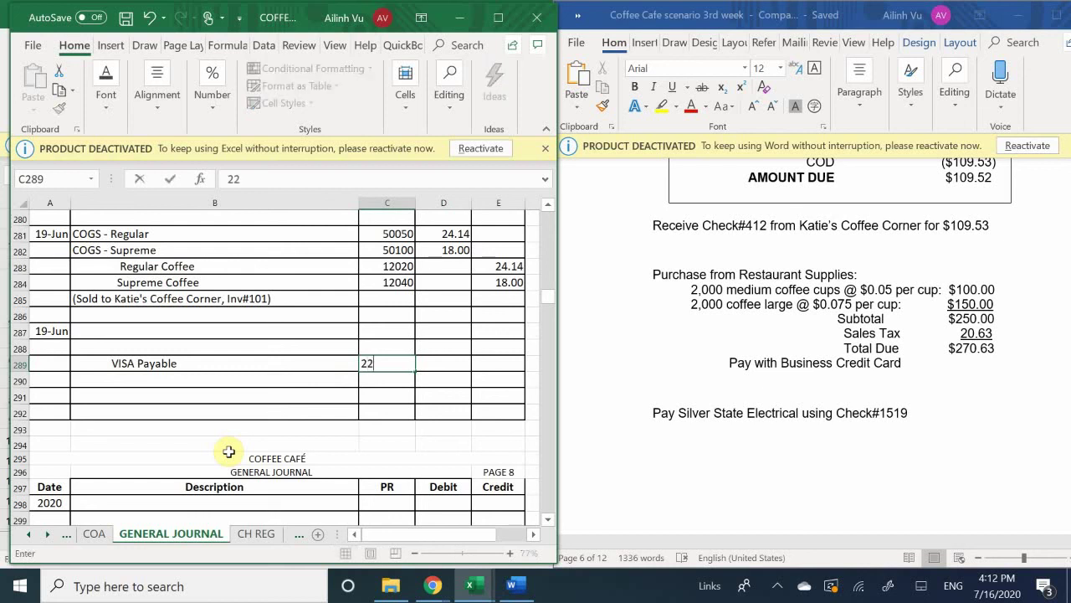
pyautogui.write('000')
pyautogui.press('Return')
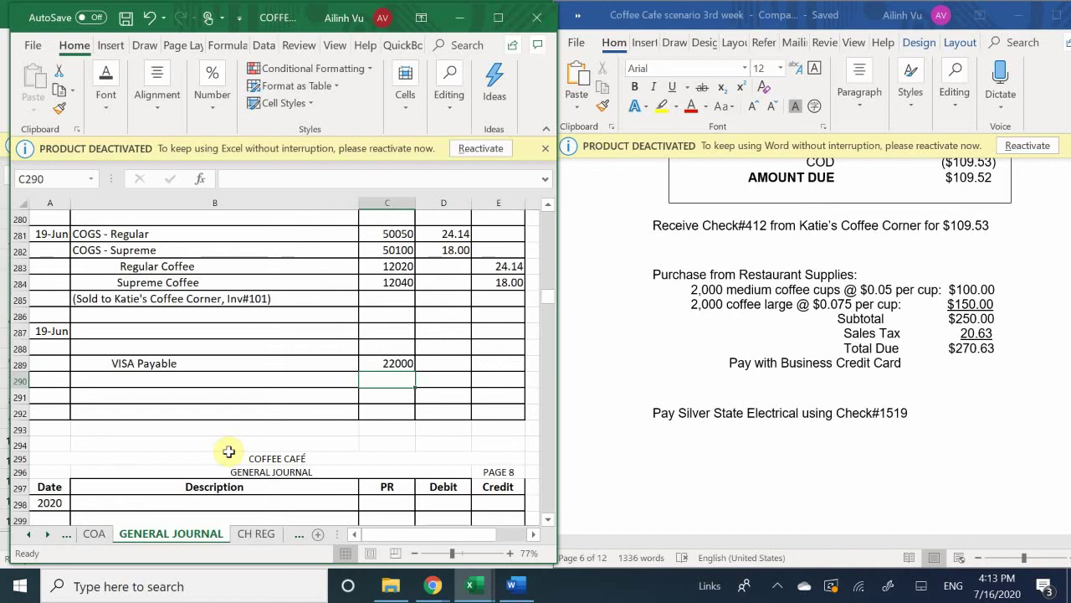
# Step: Enter the debit accounts Medium Coffee Cups in B287 and Large Coffee Cups in B288
pyautogui.click(124, 337)
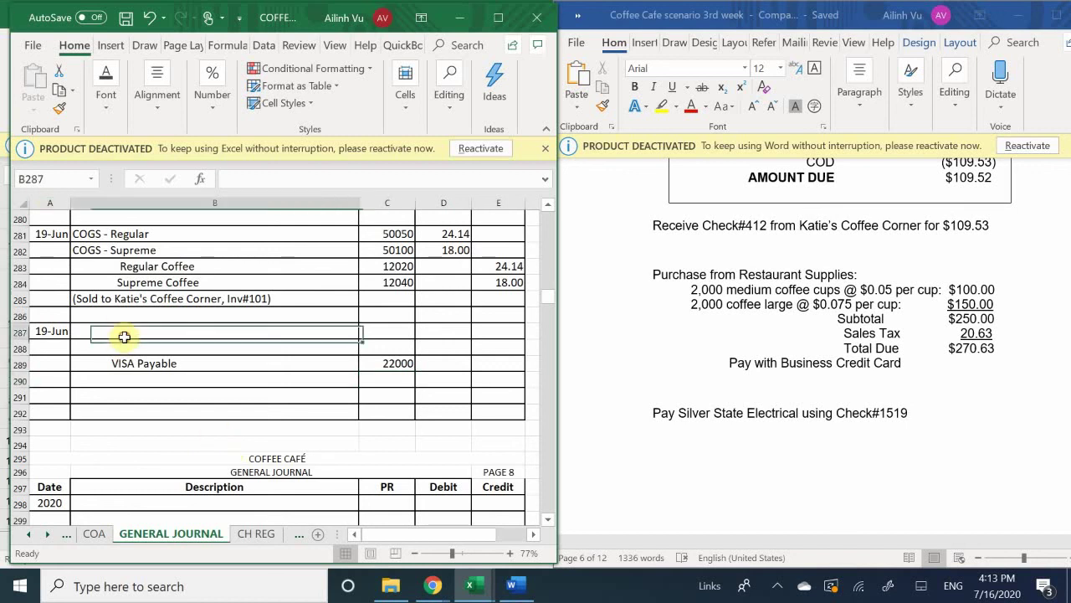
pyautogui.write('Mediu')
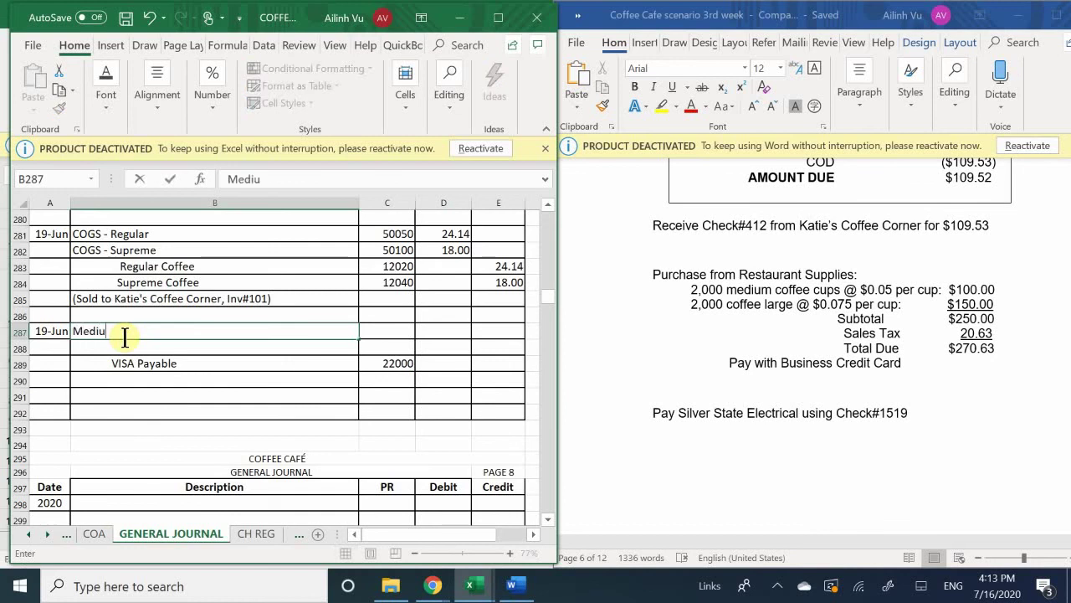
pyautogui.write('m Coffee Cups')
pyautogui.press('Return')
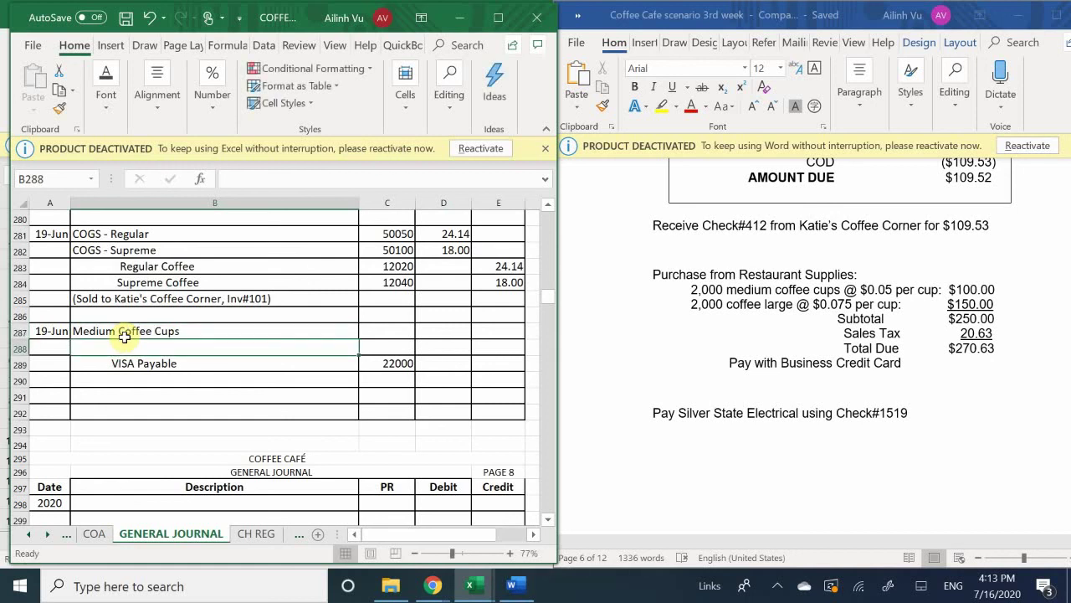
pyautogui.write('Large ')
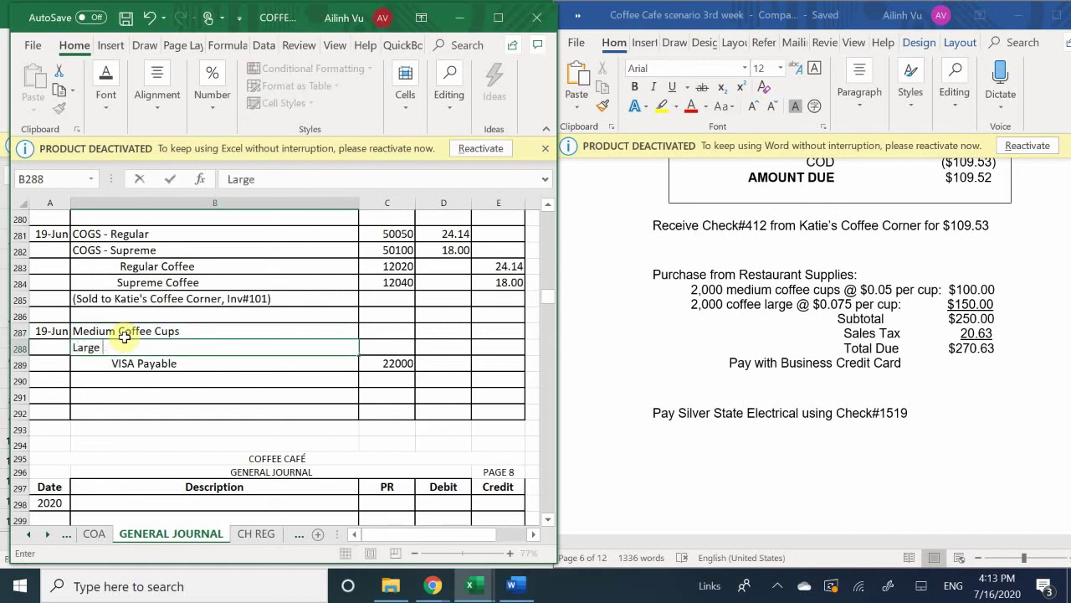
pyautogui.write('Coffee Cu')
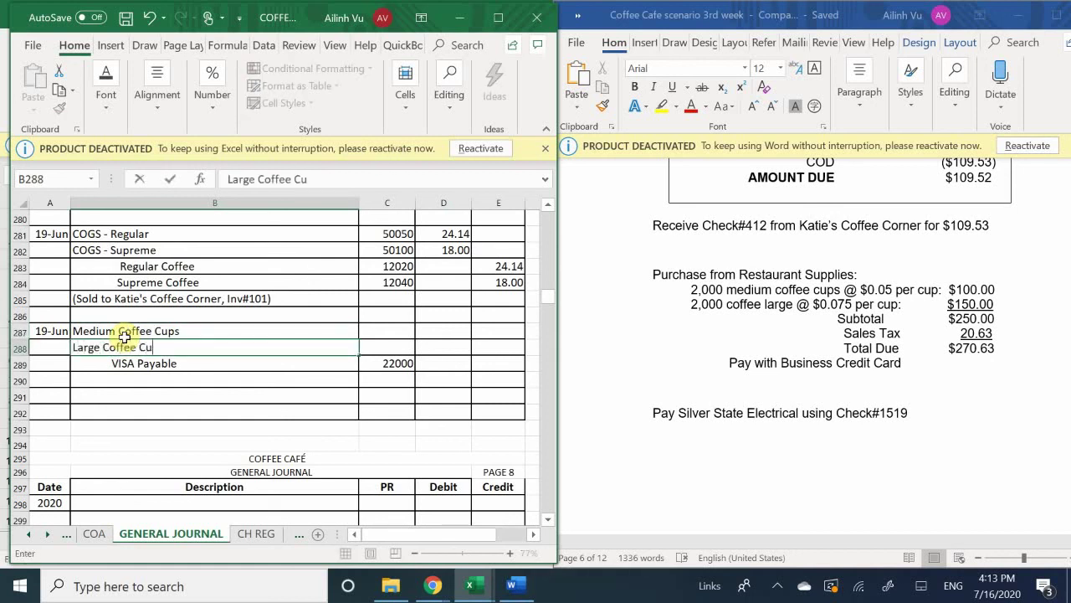
pyautogui.write('ps')
pyautogui.press('Return')
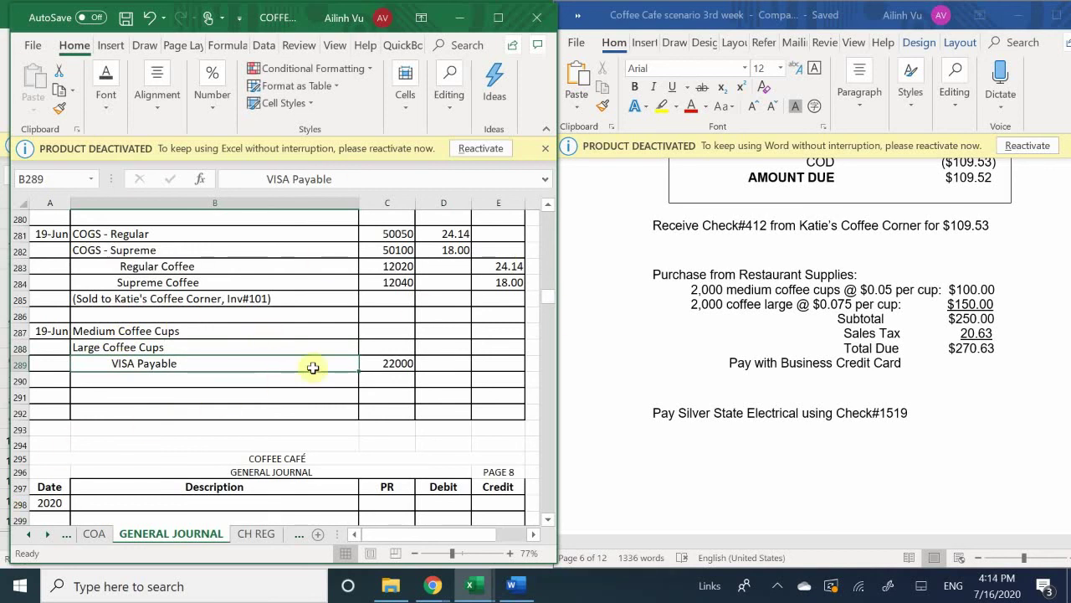
# Step: Enter the posting references 11760 for Medium Coffee Cups in C287 and 11765 for Large Coffee Cups in C288
pyautogui.click(390, 333)
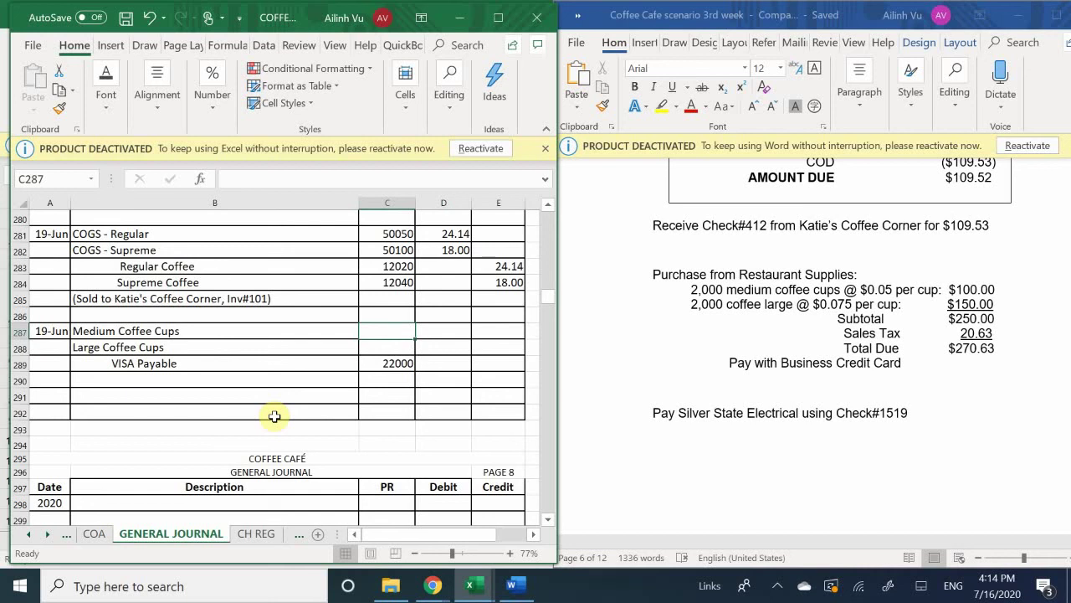
pyautogui.write('11')
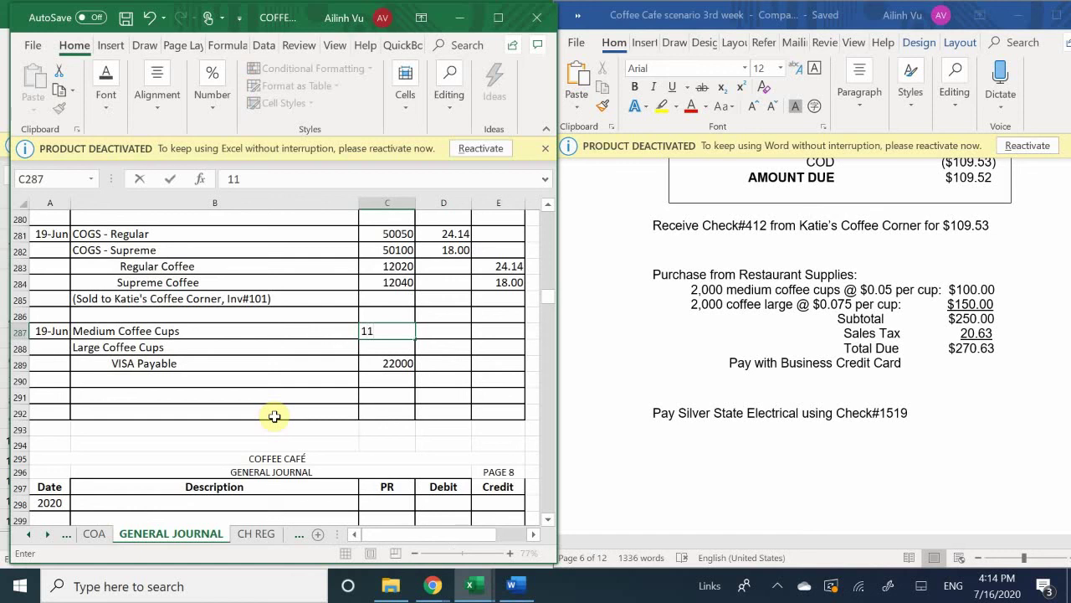
pyautogui.write('760')
pyautogui.press('Return')
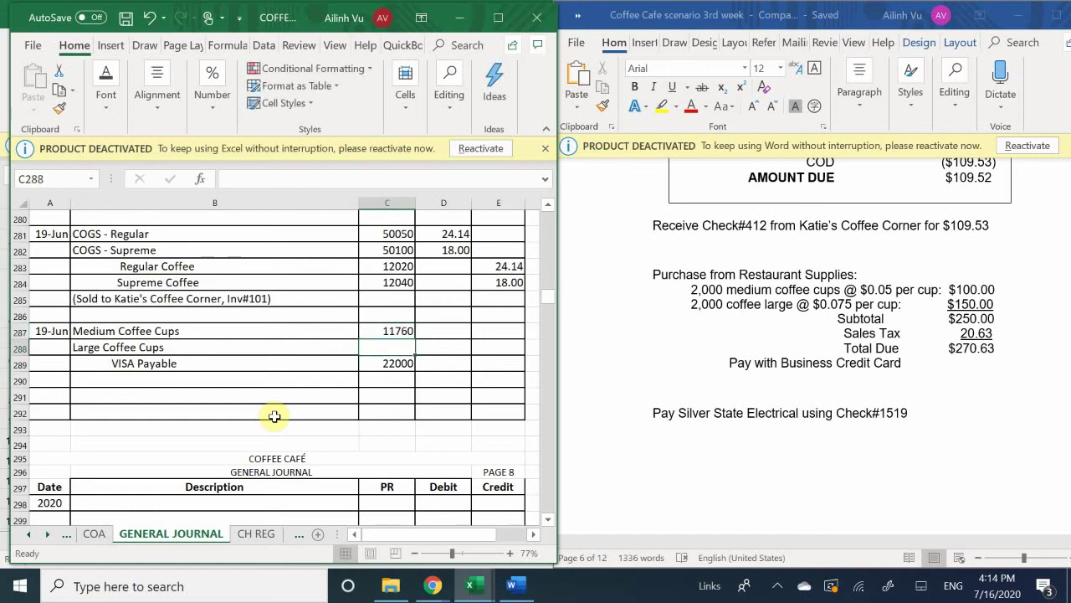
pyautogui.write('11')
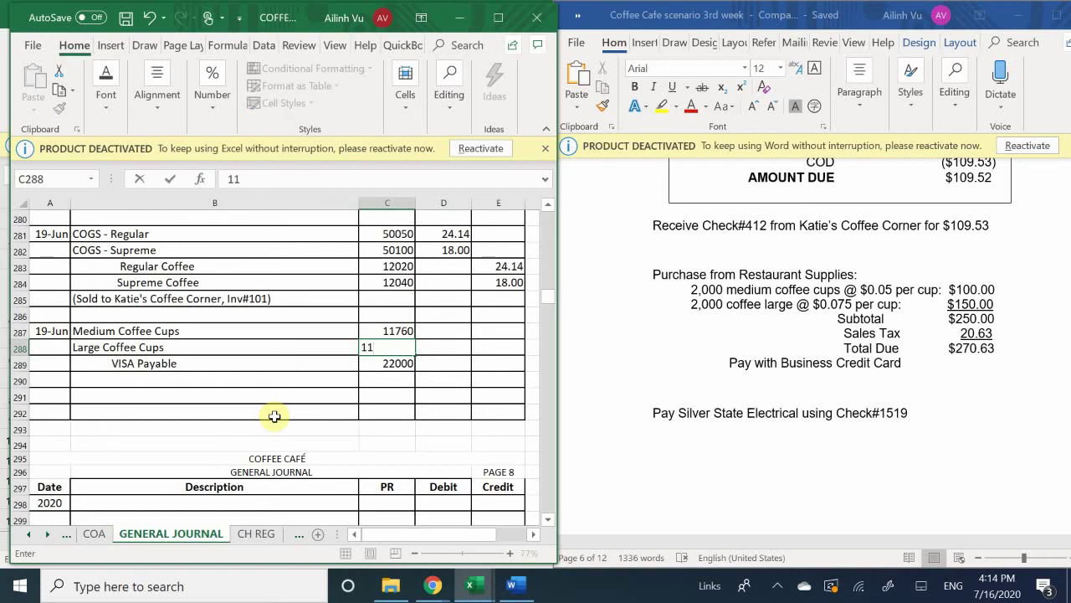
pyautogui.write('765')
pyautogui.press('Return')
# Step: Calculate the VISA Payable credit in E289 as the sum of the two cup debits with =D287+D288
pyautogui.press('Right')
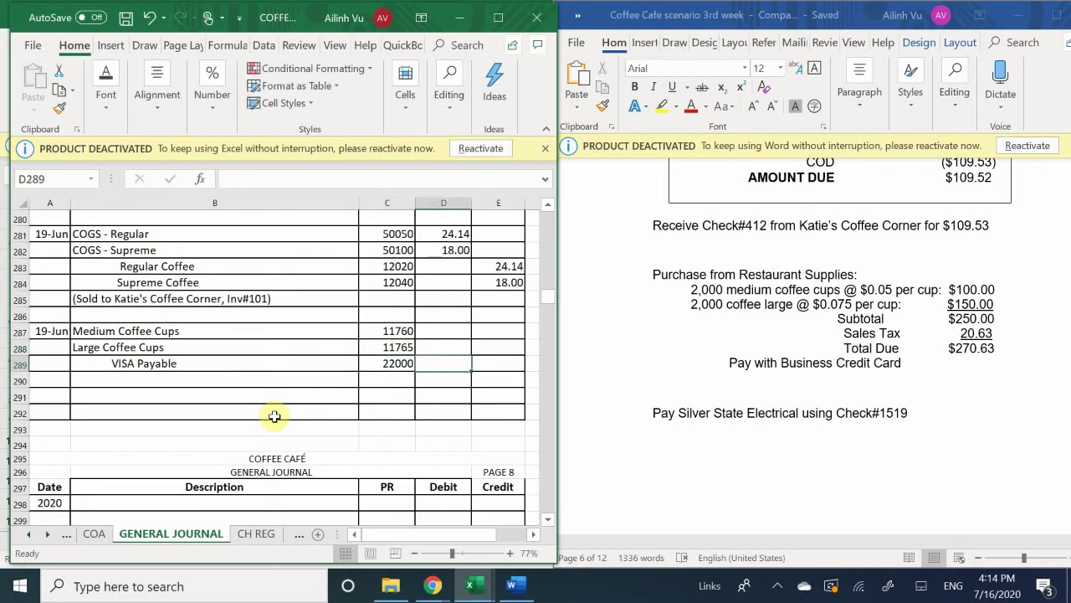
pyautogui.press('Up')
pyautogui.press('Up')
pyautogui.press('Down')
pyautogui.press('Down')
pyautogui.press('Right')
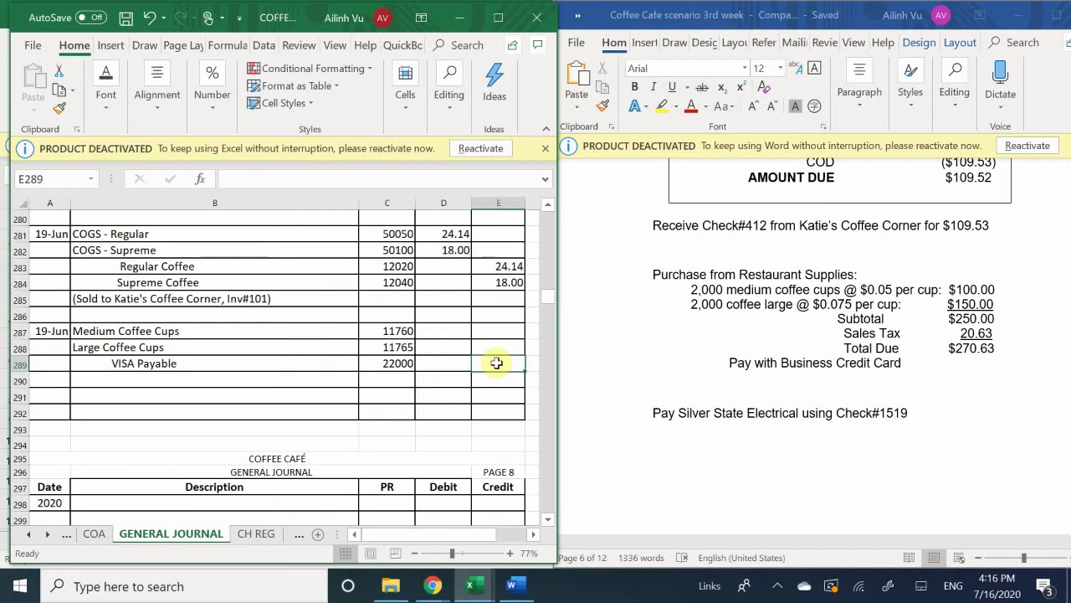
pyautogui.write('=')
pyautogui.press('Left')
pyautogui.press('Up')
pyautogui.press('Up')
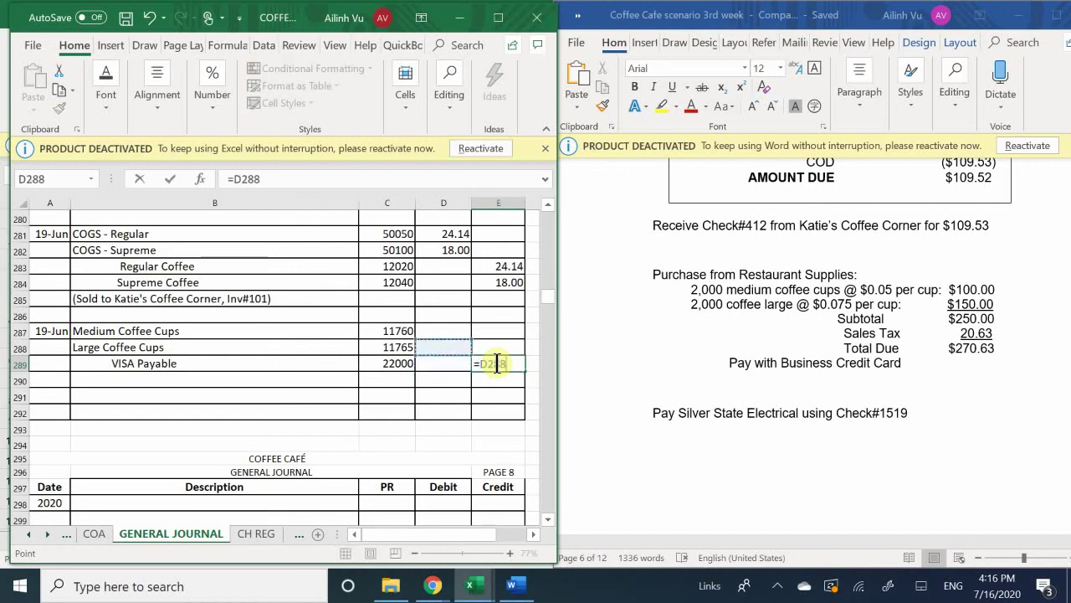
pyautogui.write('+')
pyautogui.press('Left')
pyautogui.press('Up')
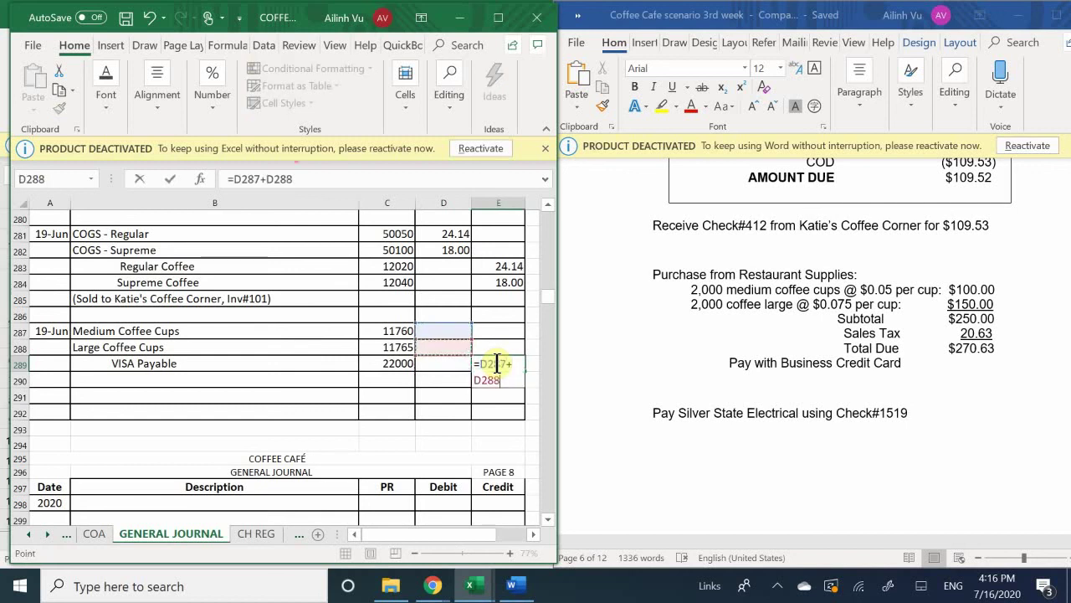
pyautogui.press('Return')
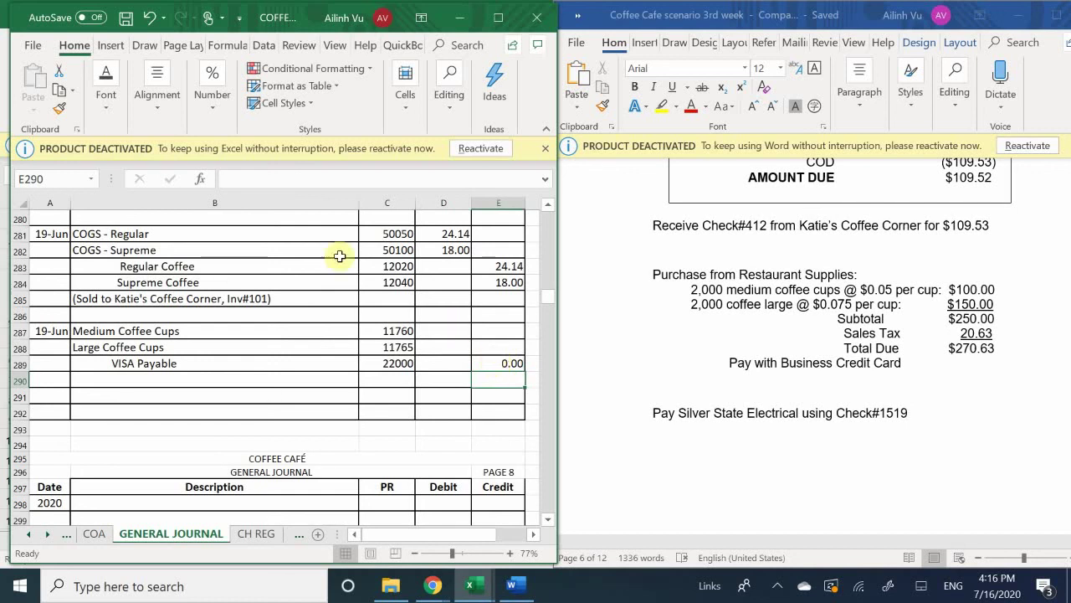
# Step: Enter the Medium Coffee Cups debit including sales tax in D287 with the formula =100*1.0825
pyautogui.click(455, 334)
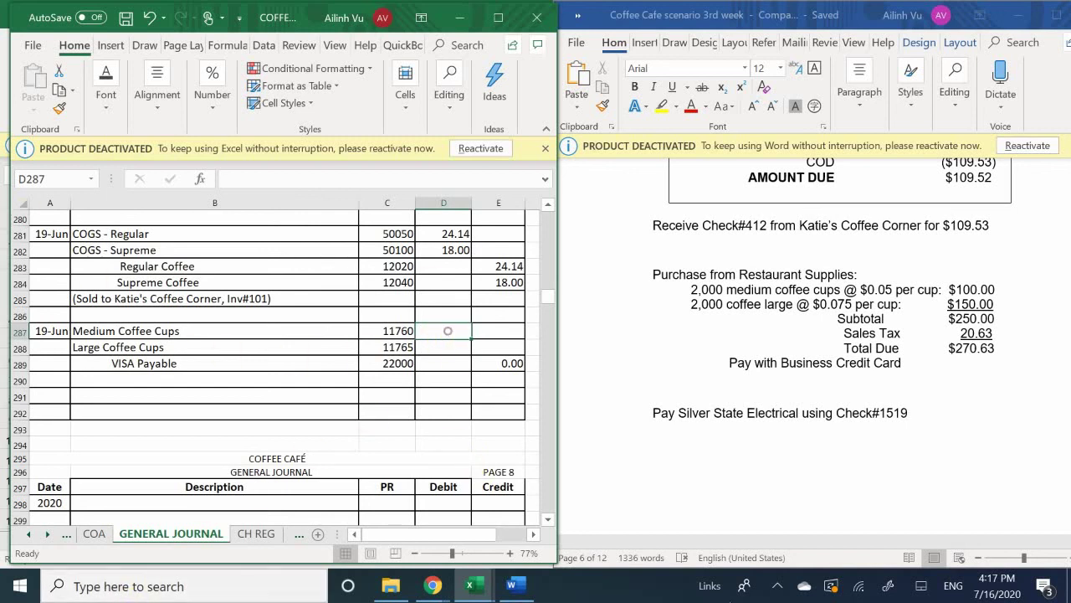
pyautogui.write('1')
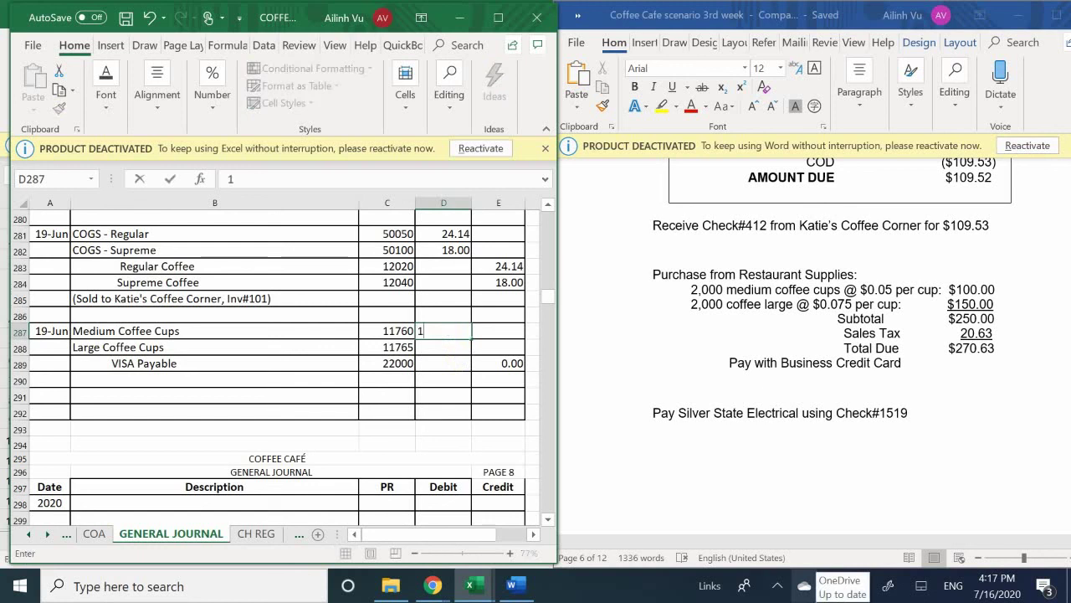
pyautogui.write('00')
pyautogui.press('BackSpace')
pyautogui.press('BackSpace')
pyautogui.press('BackSpace')
pyautogui.write('=100*8.2')
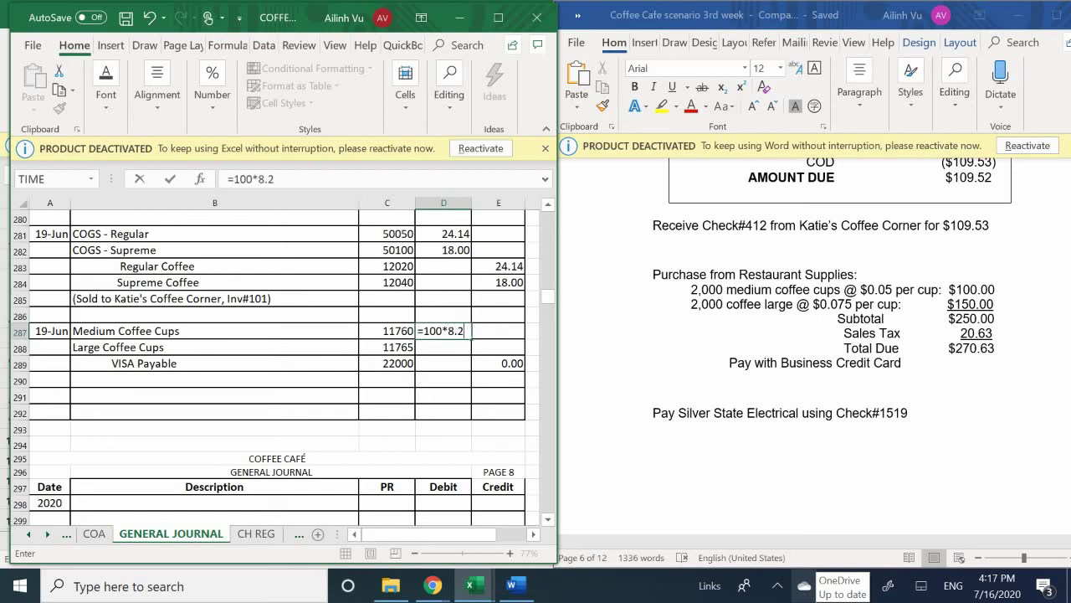
pyautogui.write('5')
pyautogui.press('BackSpace')
pyautogui.press('BackSpace')
pyautogui.press('BackSpace')
pyautogui.press('BackSpace')
pyautogui.write('1.')
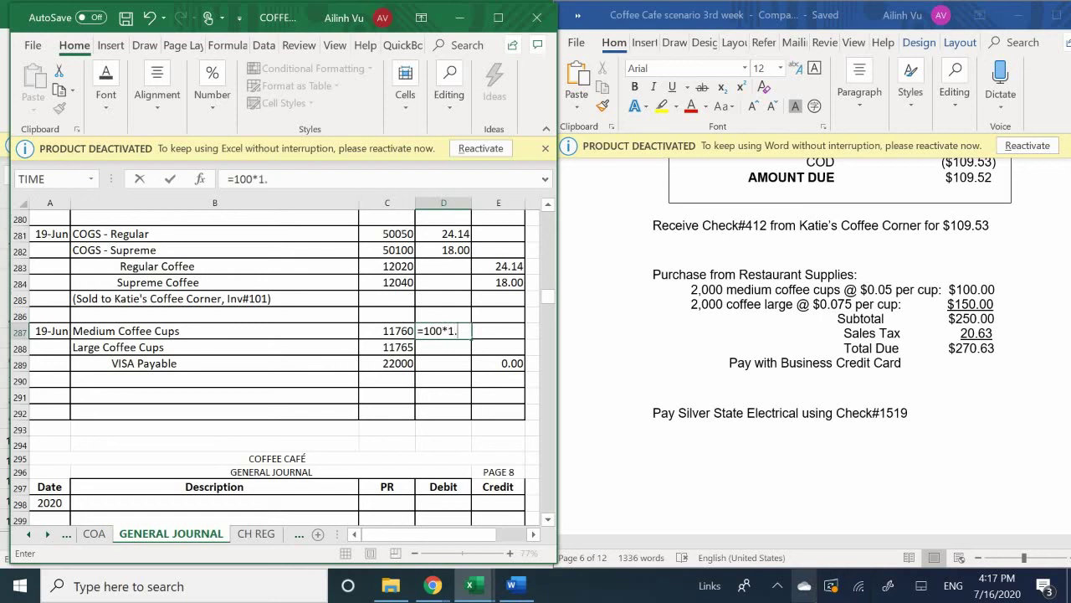
pyautogui.write('0825')
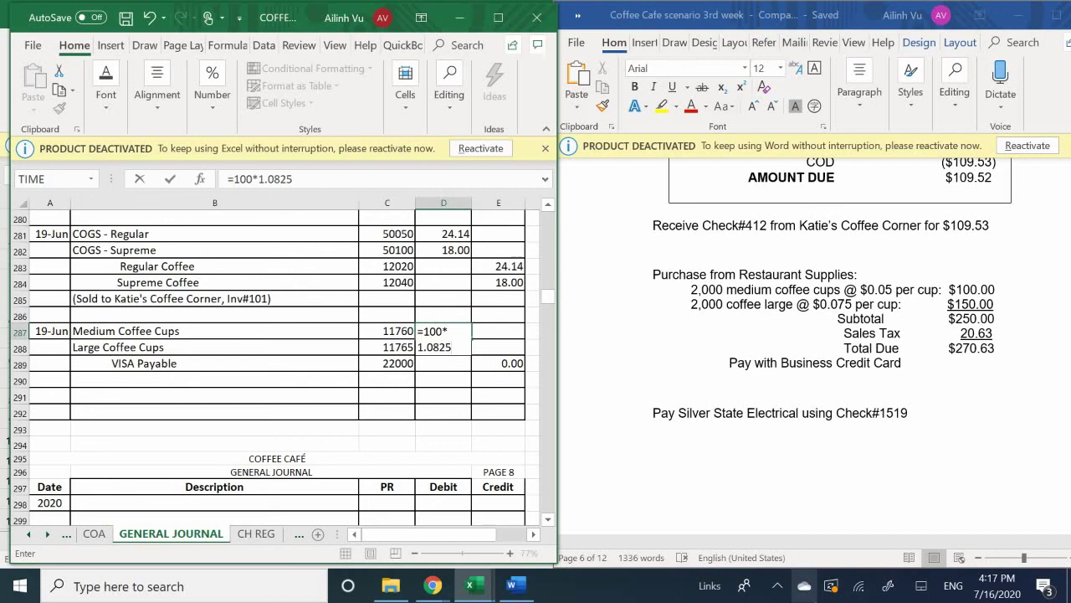
pyautogui.press('Return')
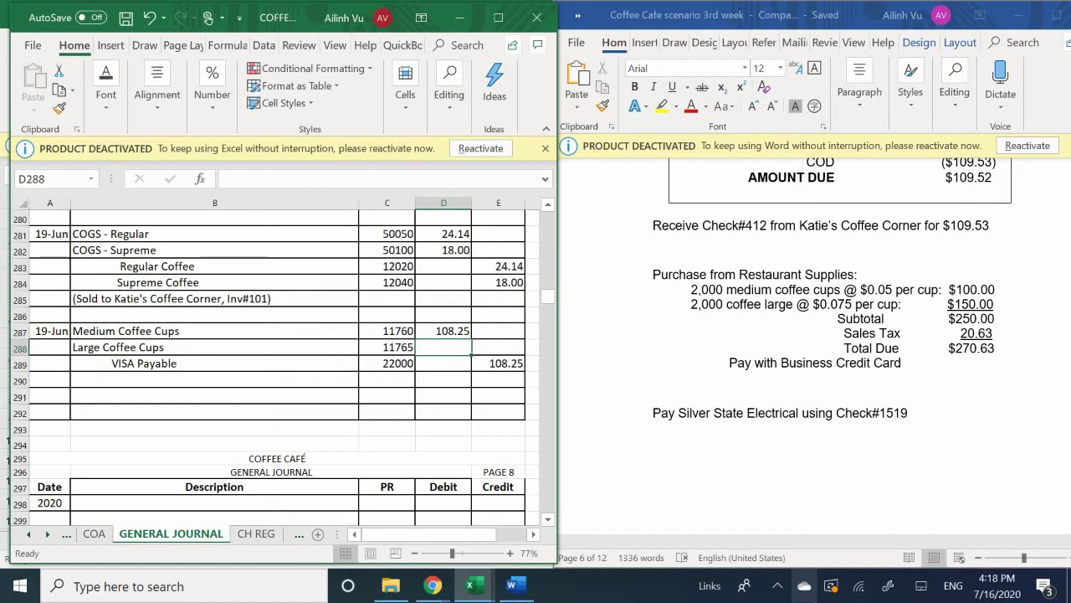
# Step: Enter the Large Coffee Cups debit including sales tax in D288 with the formula =150*1.0825
pyautogui.write('150')
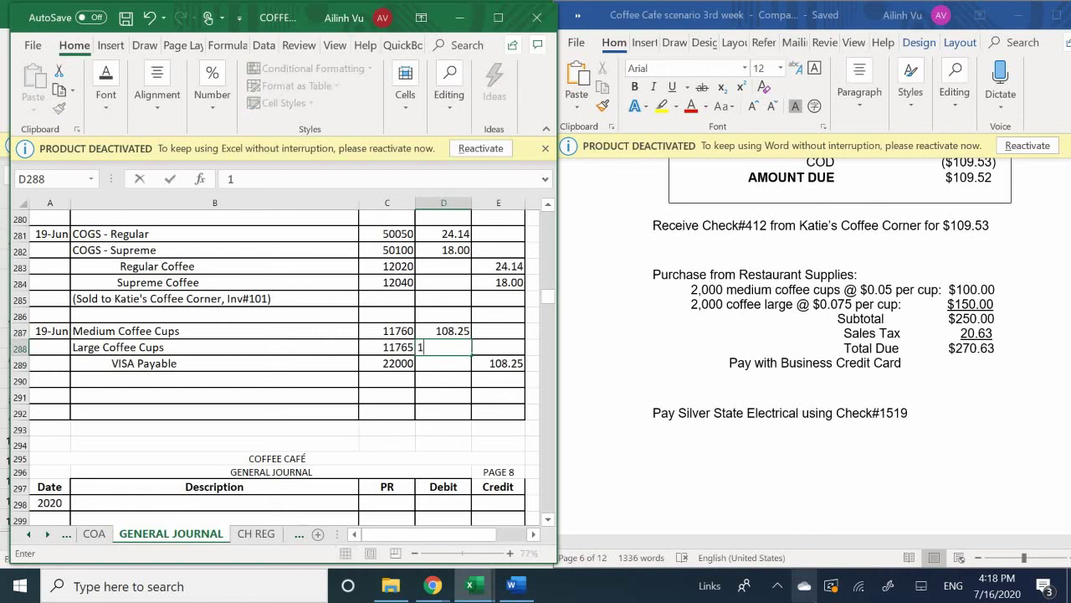
pyautogui.press('BackSpace')
pyautogui.press('BackSpace')
pyautogui.press('BackSpace')
pyautogui.write('=150*1.08')
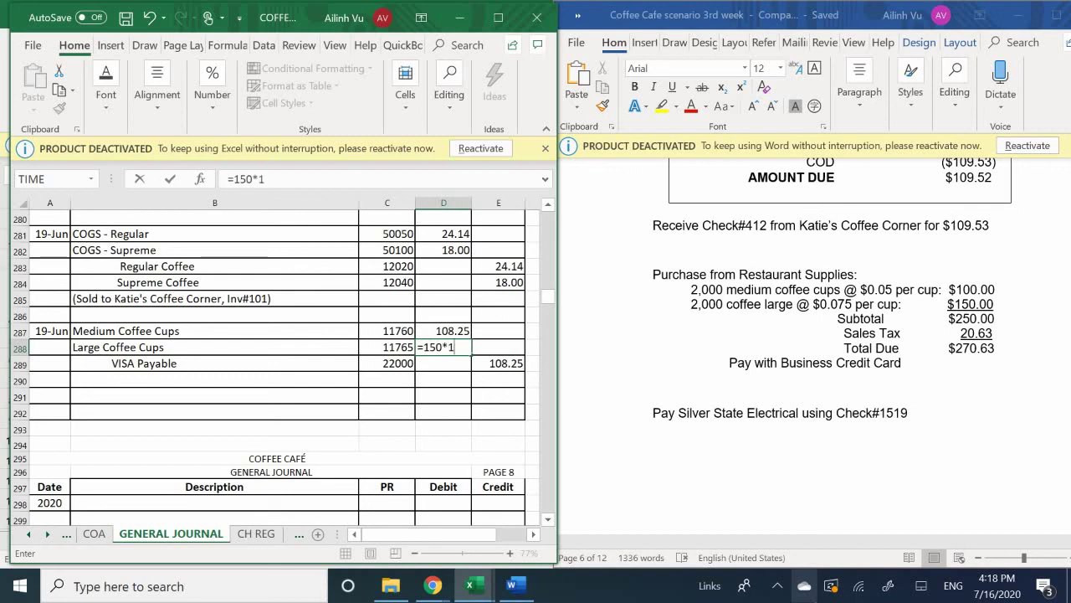
pyautogui.write('2')
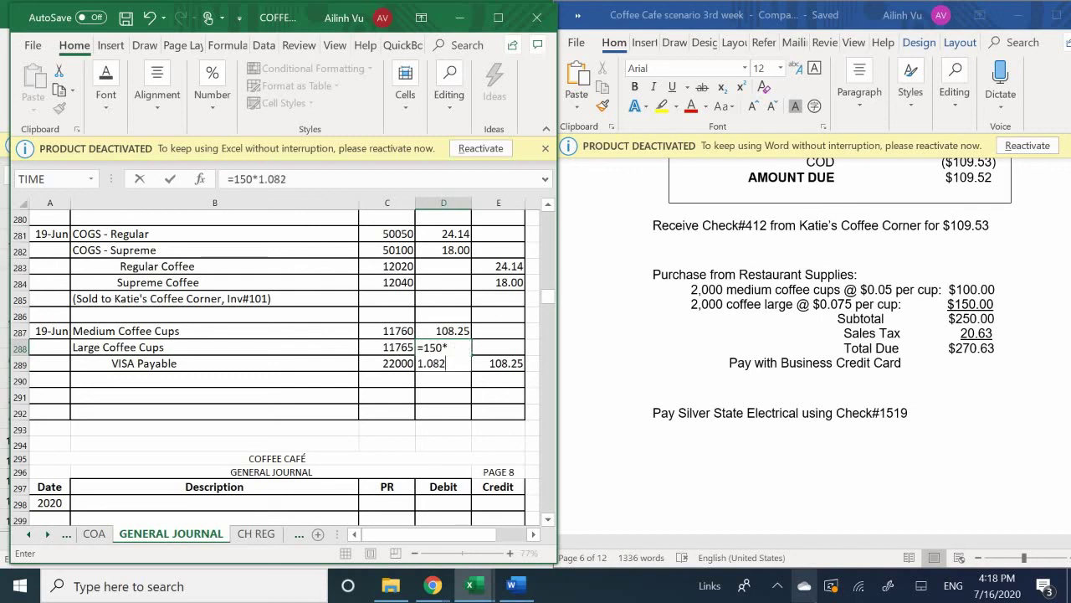
pyautogui.write('5')
pyautogui.press('Return')
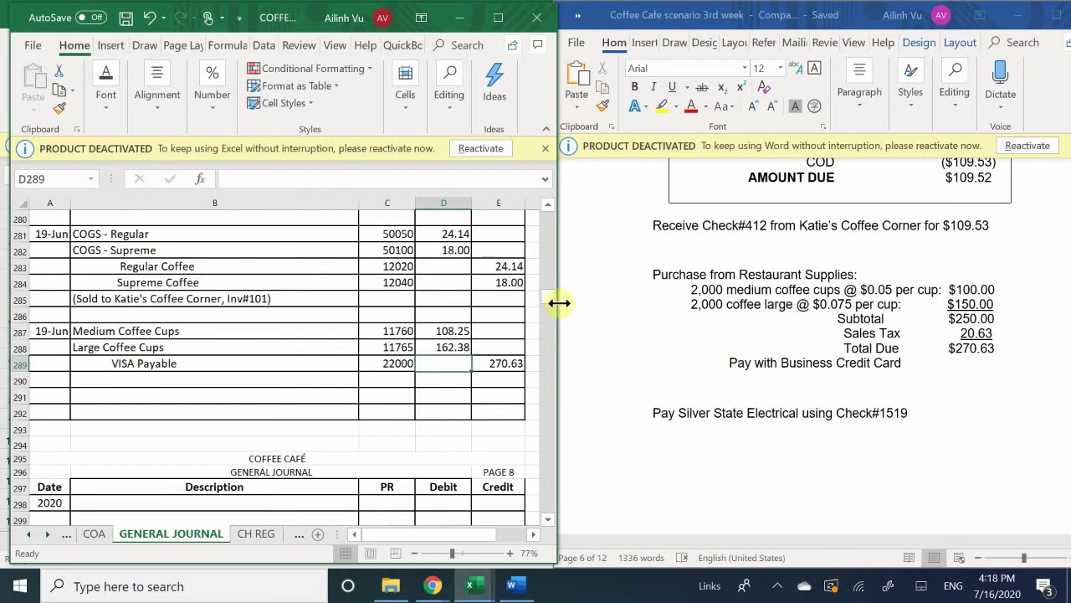
# Step: Widen the journal window and enter the sales tax 20.63 in F287 and the subtotal 250 in F288 as scratch figures
pyautogui.moveTo(557, 301); pyautogui.dragTo(725, 324)
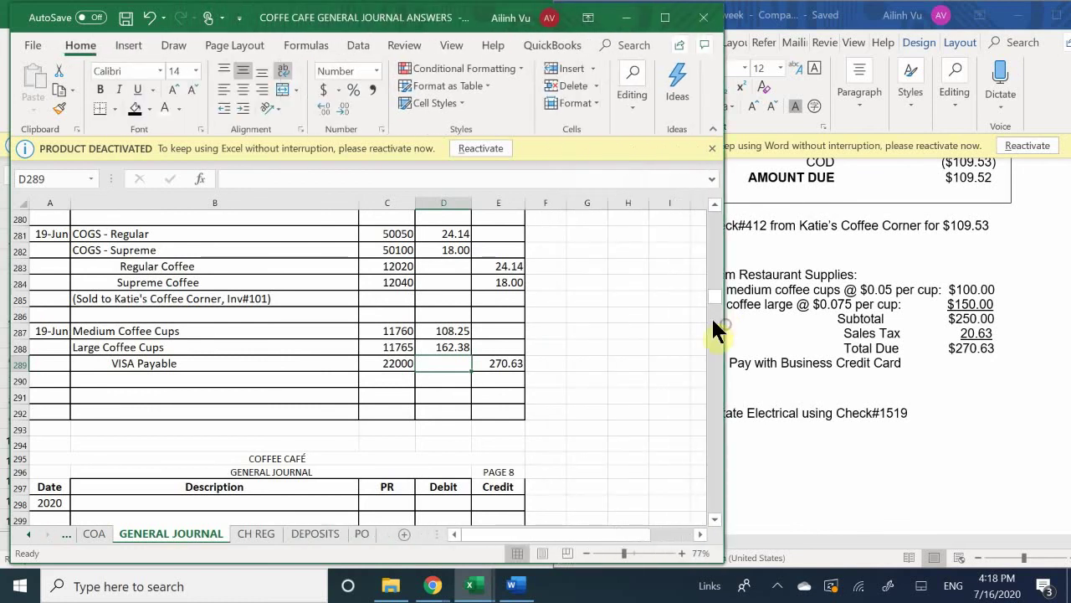
pyautogui.click(558, 331)
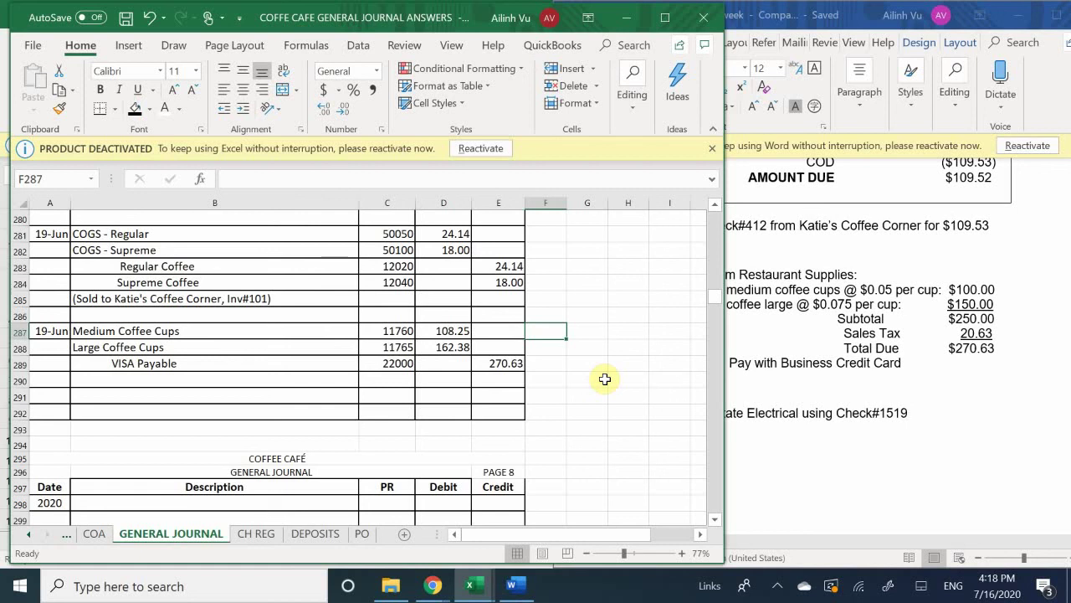
pyautogui.write('20.63')
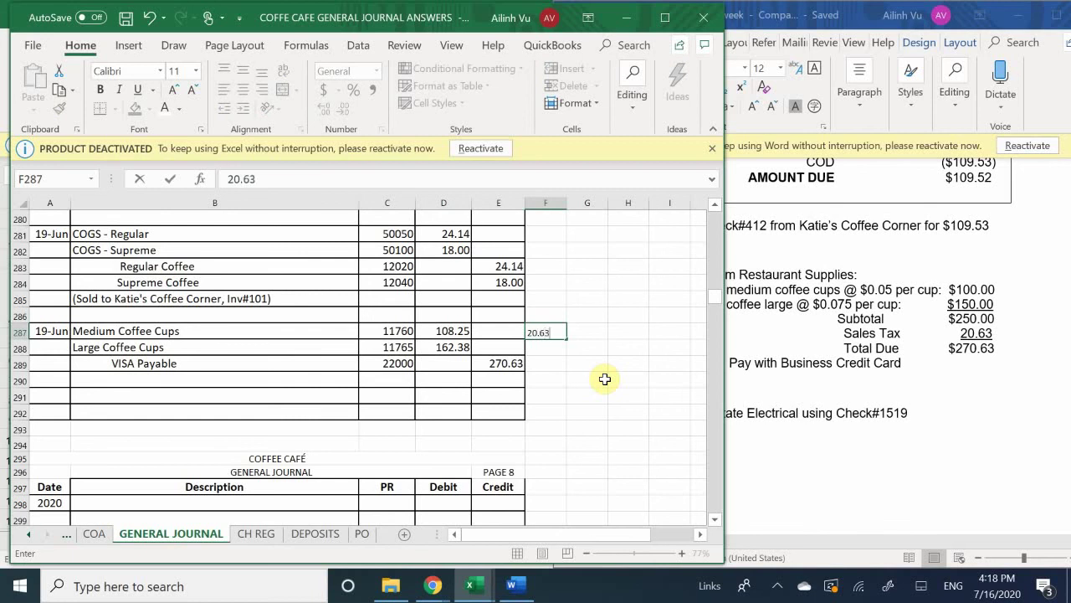
pyautogui.press('Return')
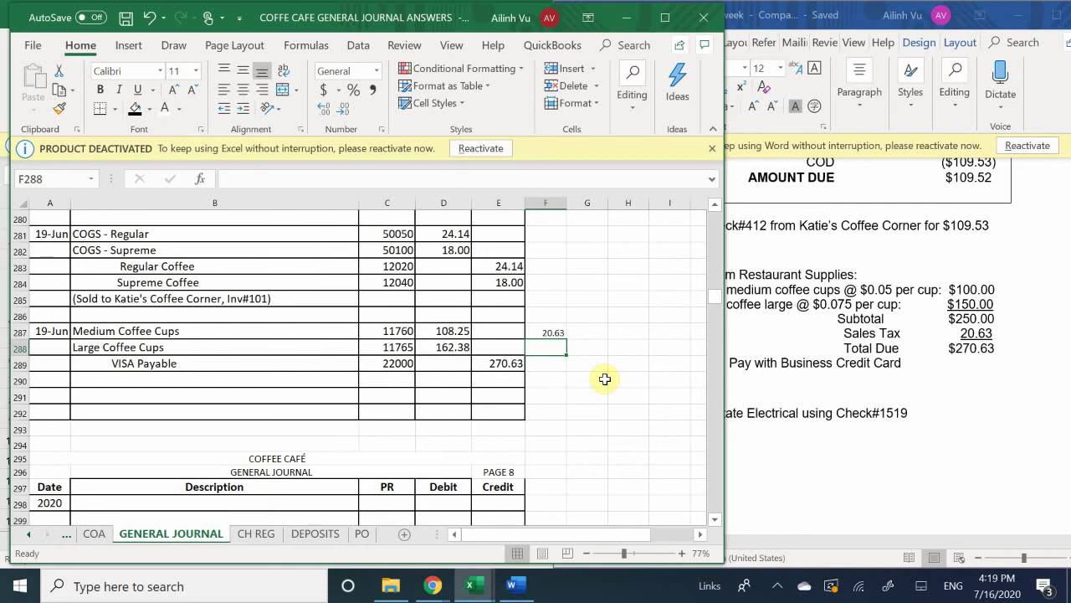
pyautogui.write('250')
pyautogui.press('Return')
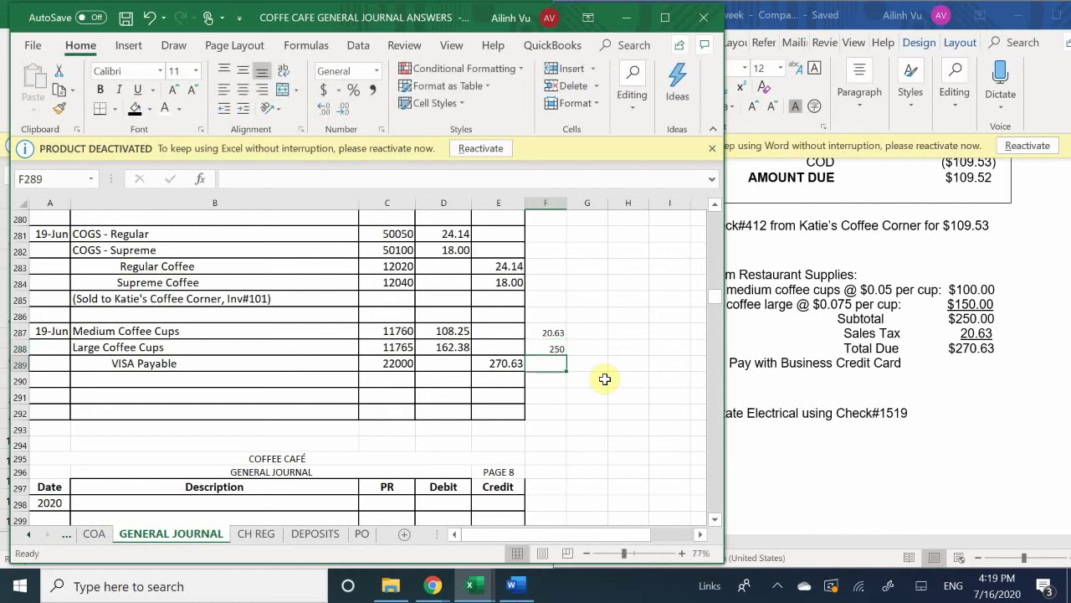
# Step: Calculate the sales tax rate in G288 by dividing the tax by the subtotal with =F287/F288
pyautogui.press('Right')
pyautogui.press('Up')
pyautogui.write('=')
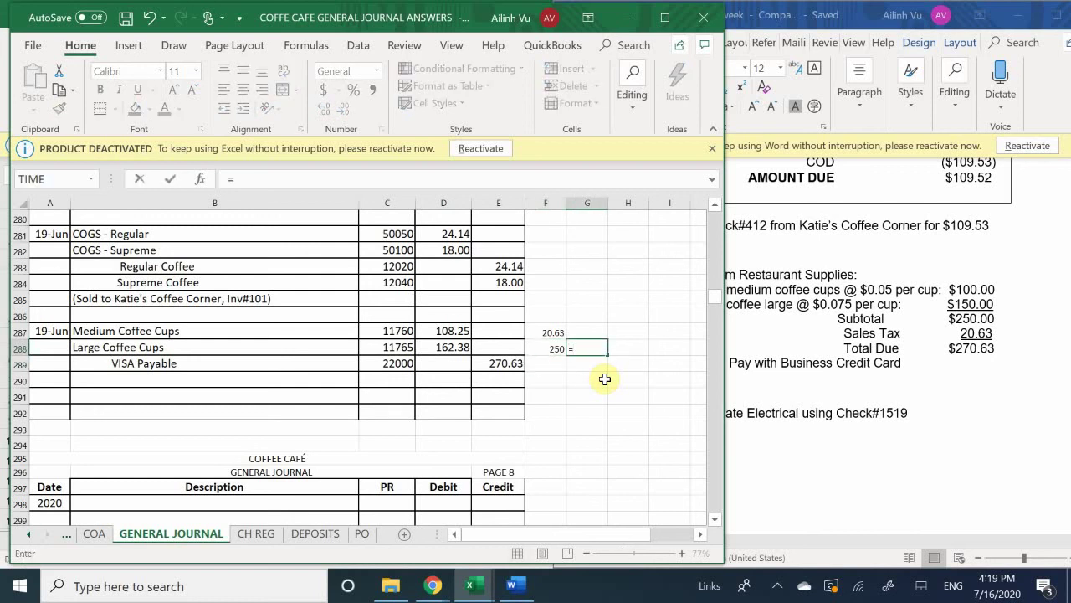
pyautogui.press('Left')
pyautogui.press('Up')
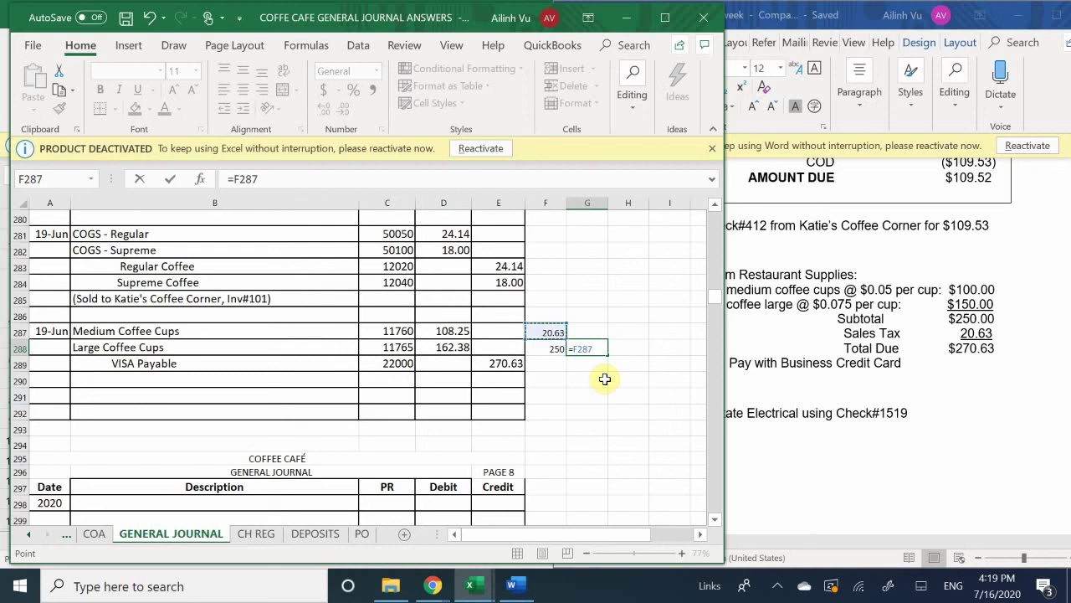
pyautogui.write('/')
pyautogui.press('Left')
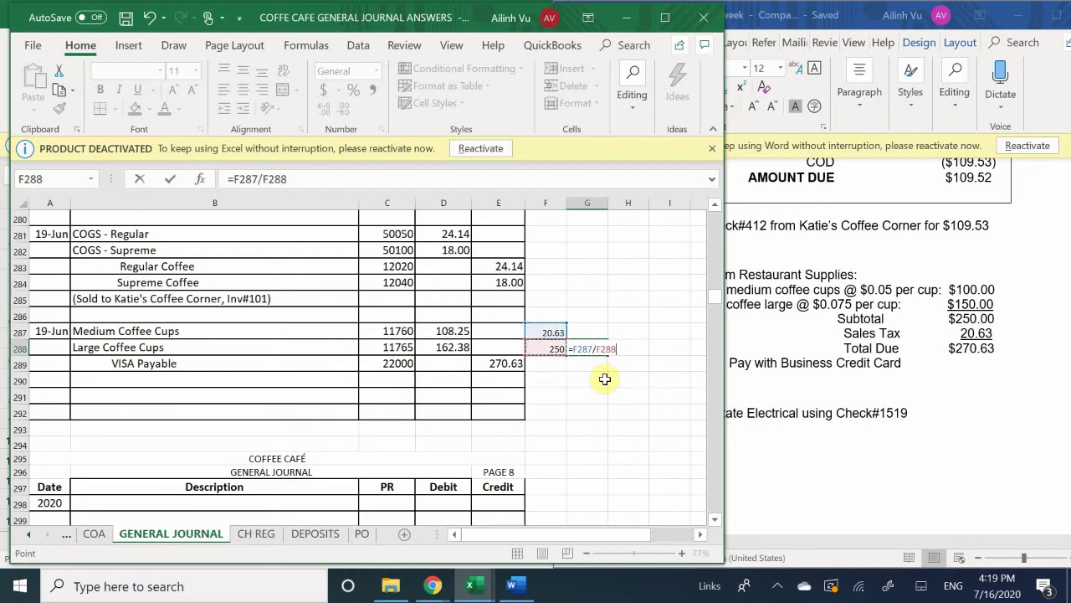
pyautogui.press('Return')
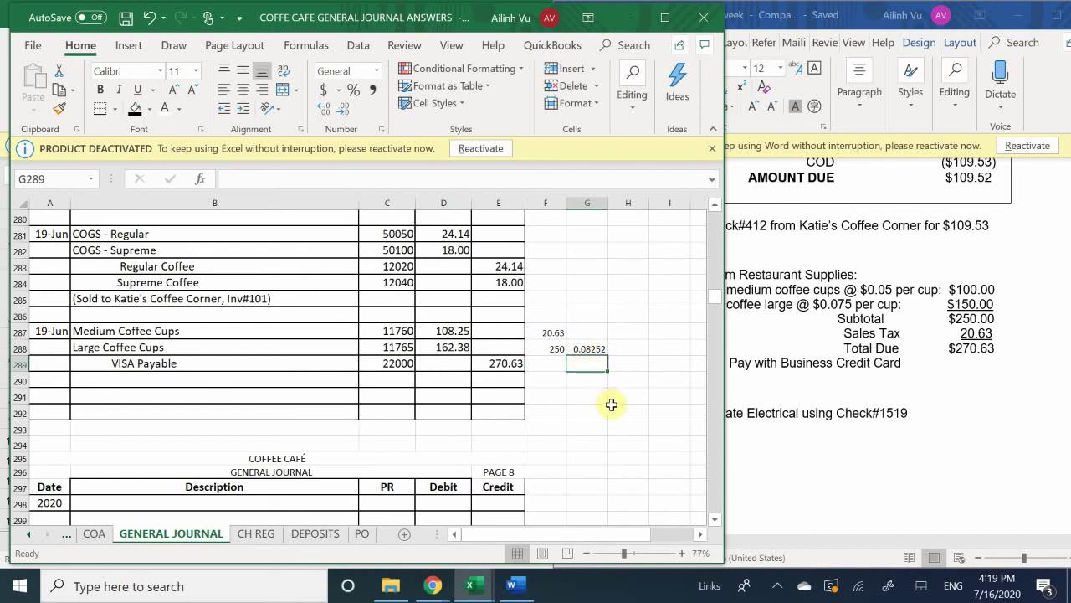
# Step: Clear the scratch tax calculation from F287, F288 and G288 and narrow the journal window so the scenario is visible beside it
pyautogui.click(589, 348)
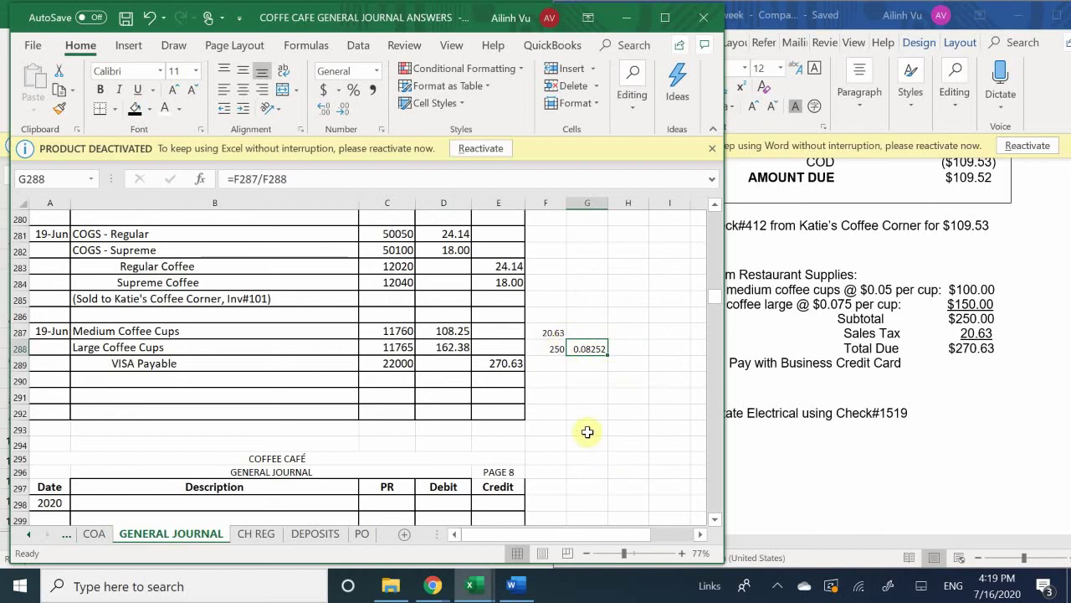
pyautogui.press('F2')
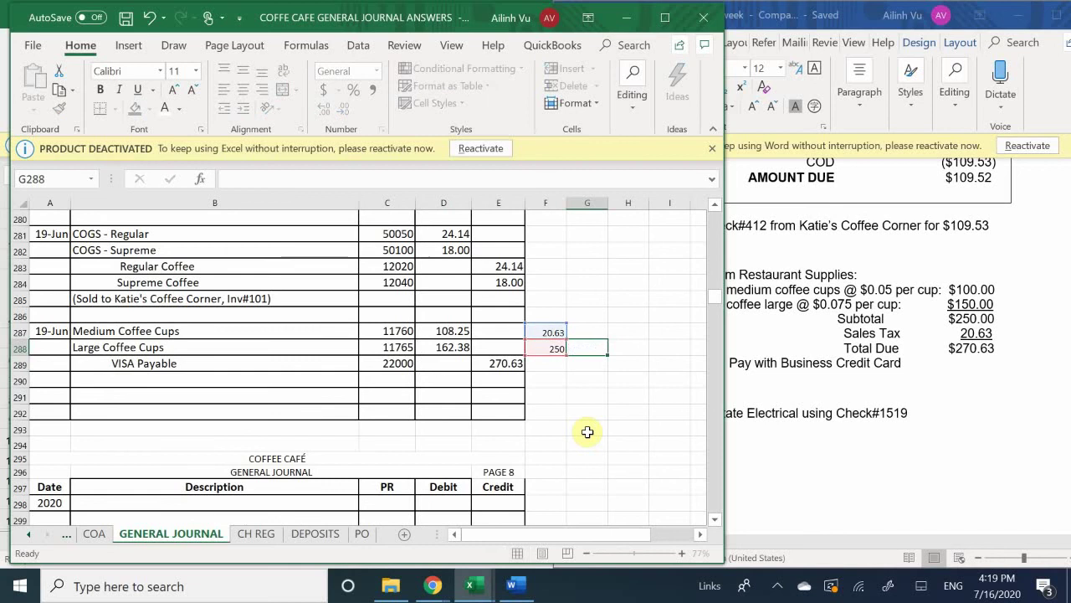
pyautogui.press('Escape')
pyautogui.press('Left')
pyautogui.press('BackSpace')
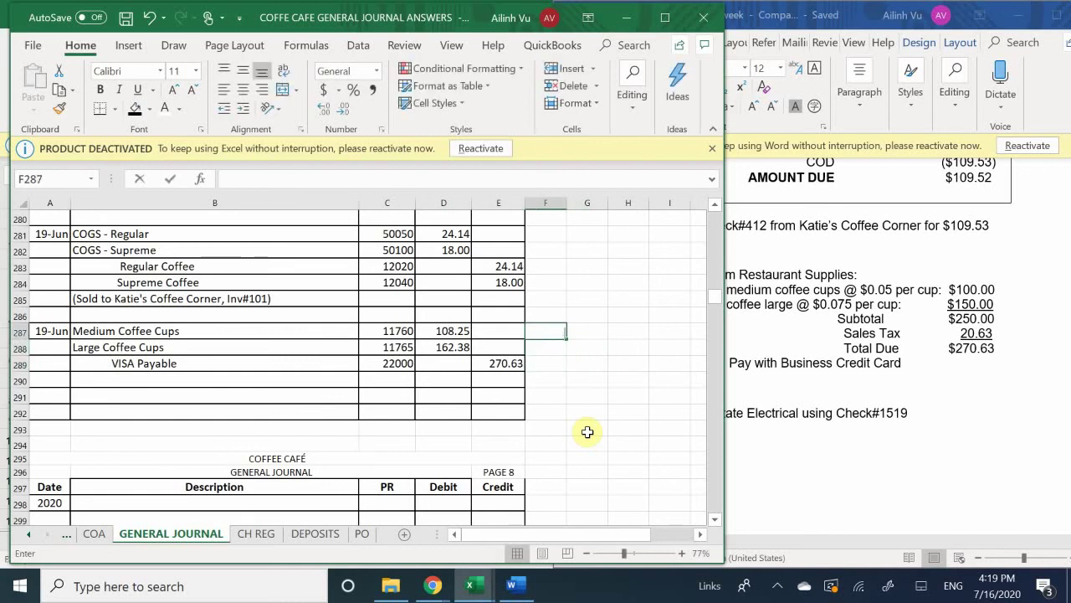
pyautogui.press('Return')
pyautogui.press('Up')
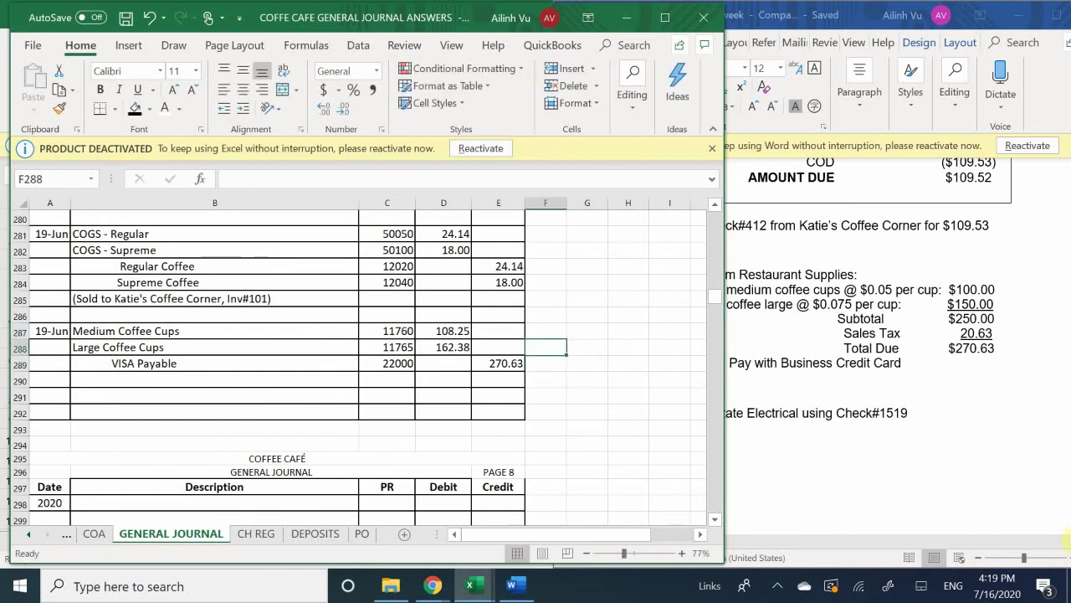
pyautogui.moveTo(726, 335); pyautogui.dragTo(555, 371)
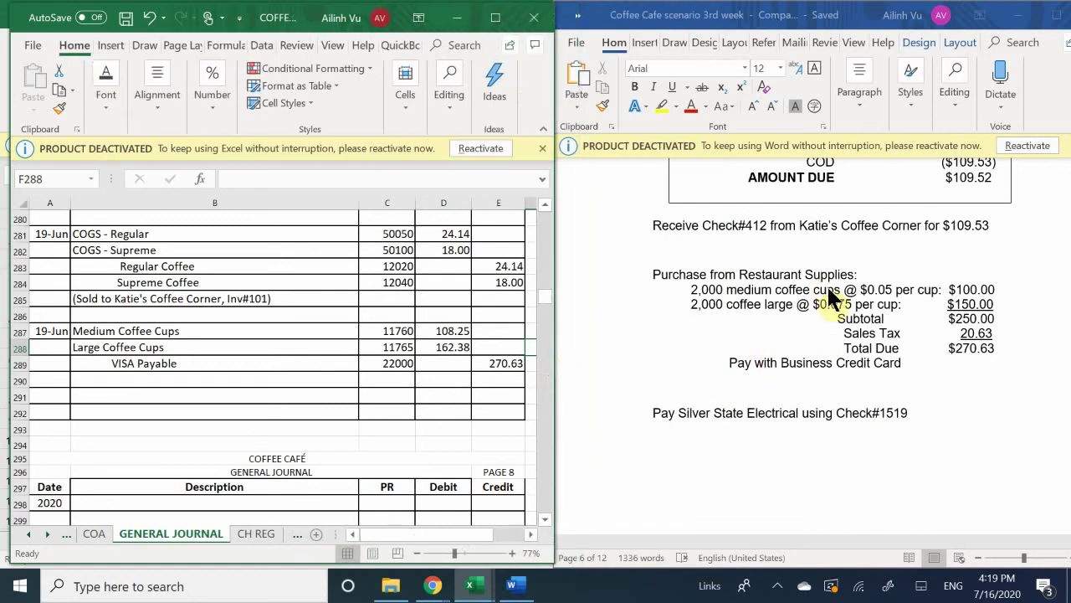
# Step: Switch to the Word scenario, insert "8.25 %" before Sales Tax in the Restaurant Supplies purchase, and realign that line
pyautogui.click(868, 329)
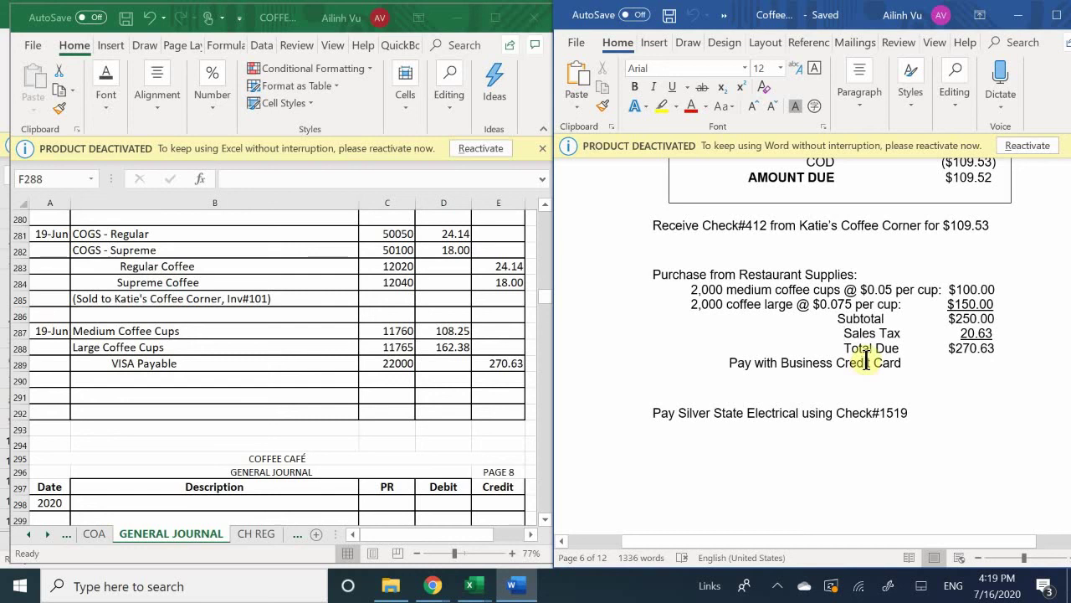
pyautogui.write('8.25')
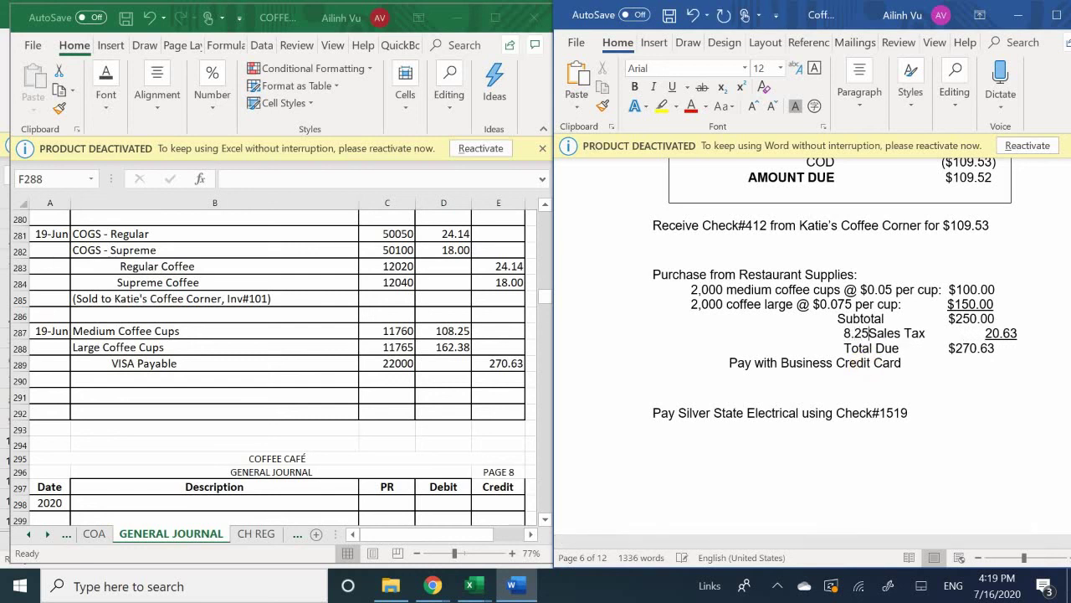
pyautogui.write(' %')
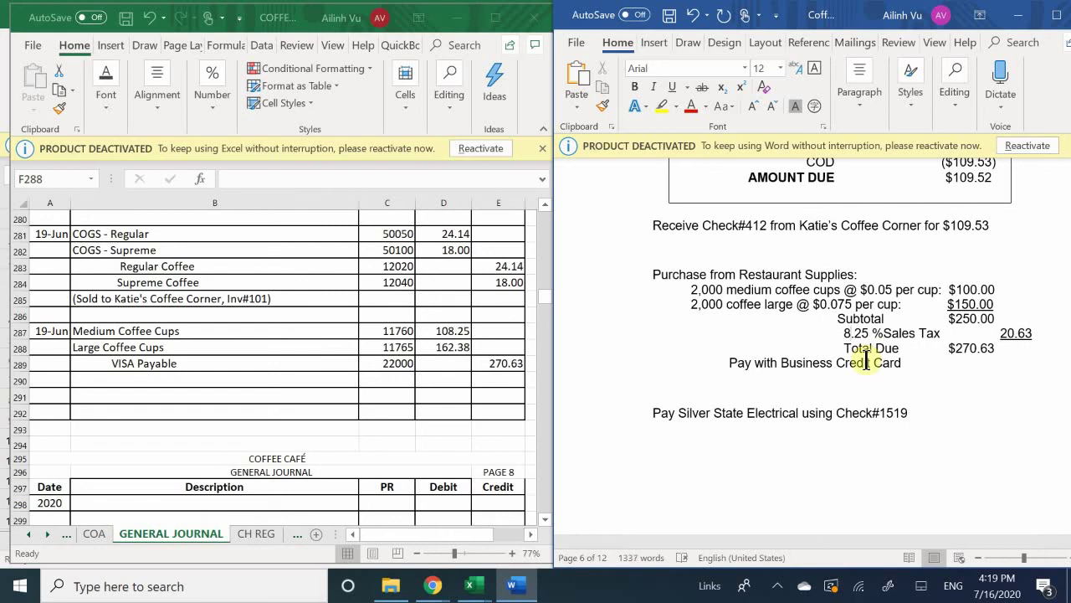
pyautogui.press('BackSpace')
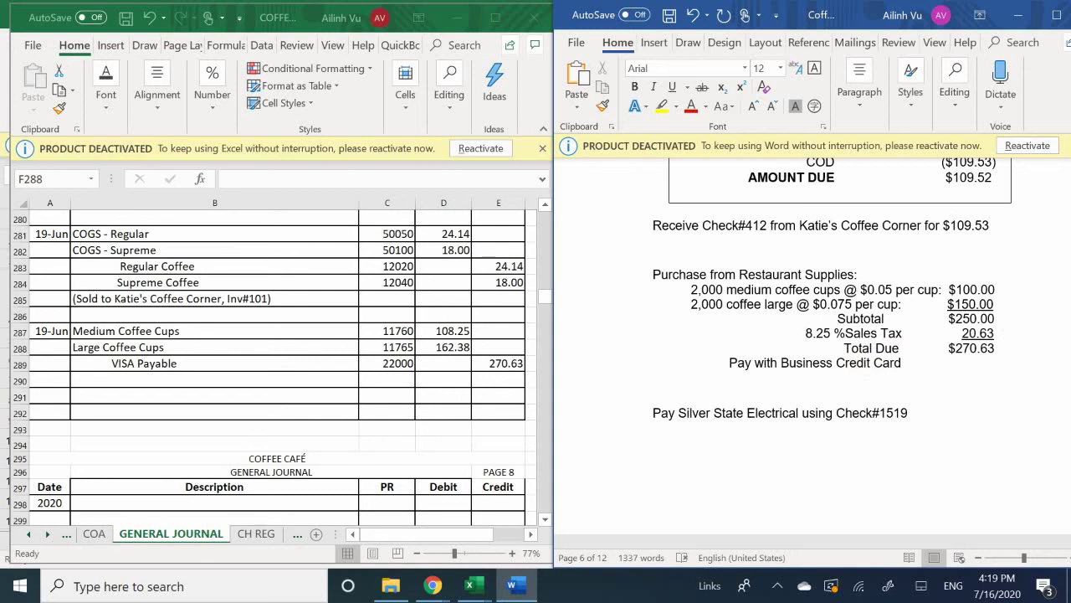
pyautogui.click(814, 413)
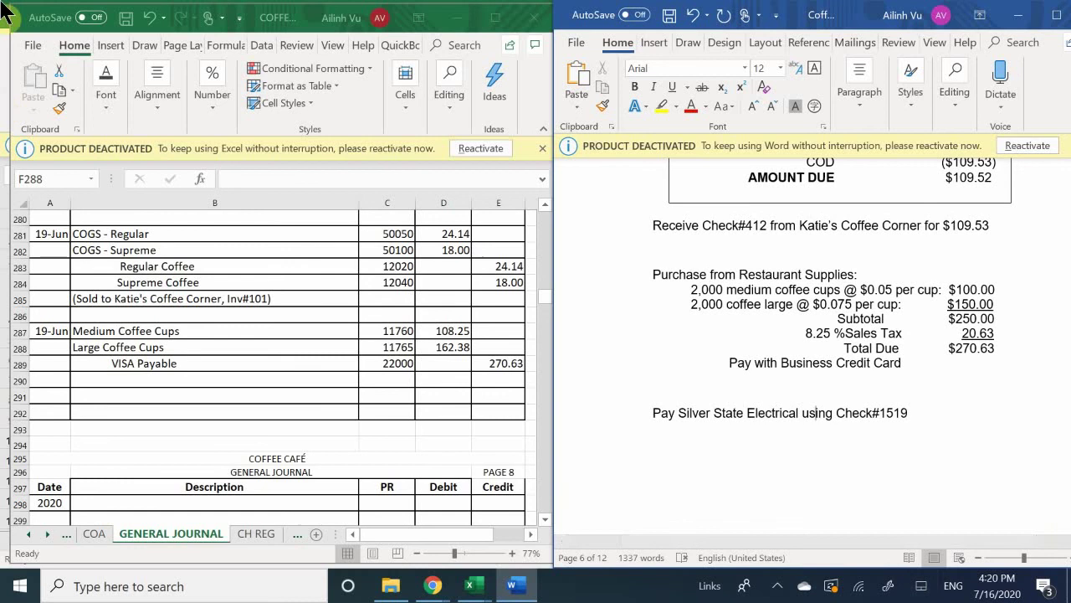
# Step: Enter the explanation "(Restaurant Supplies, 4000 cups)" below VISA Payable in B290 of the general journal
pyautogui.click(130, 381)
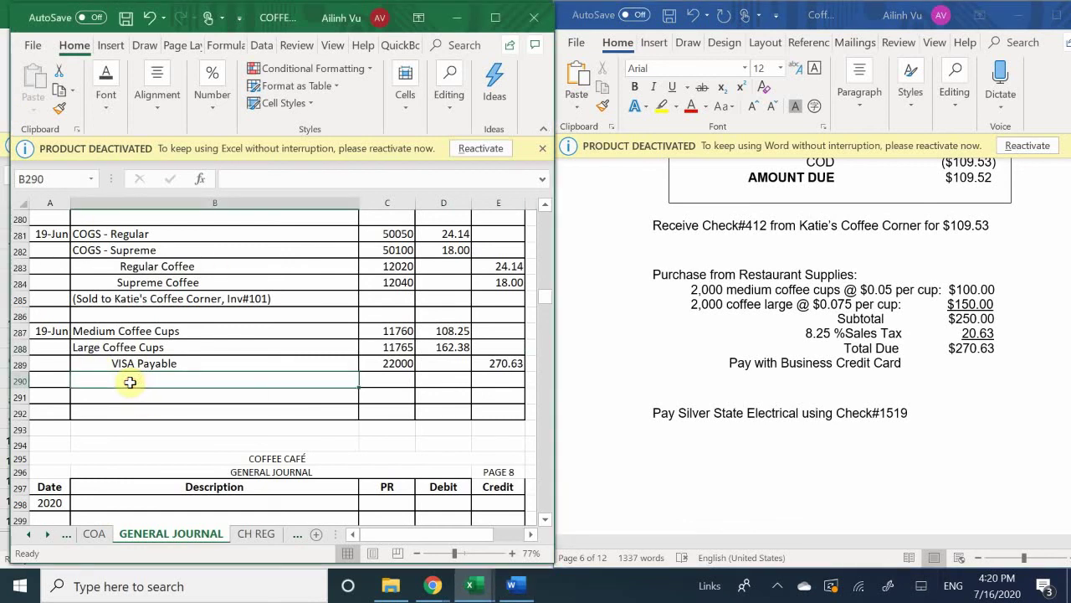
pyautogui.write('(')
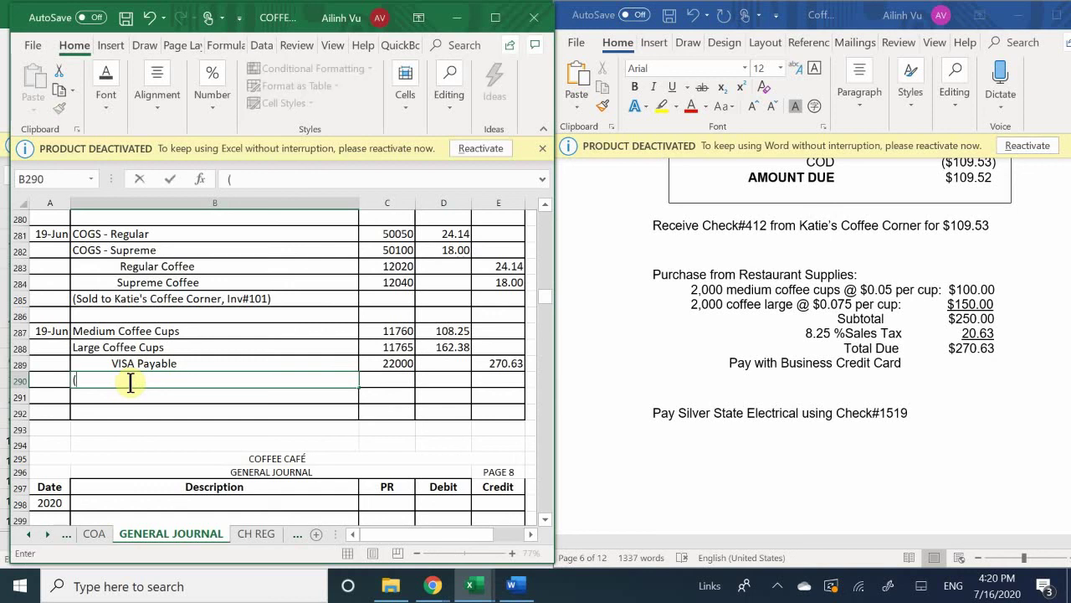
pyautogui.write('Restaurant')
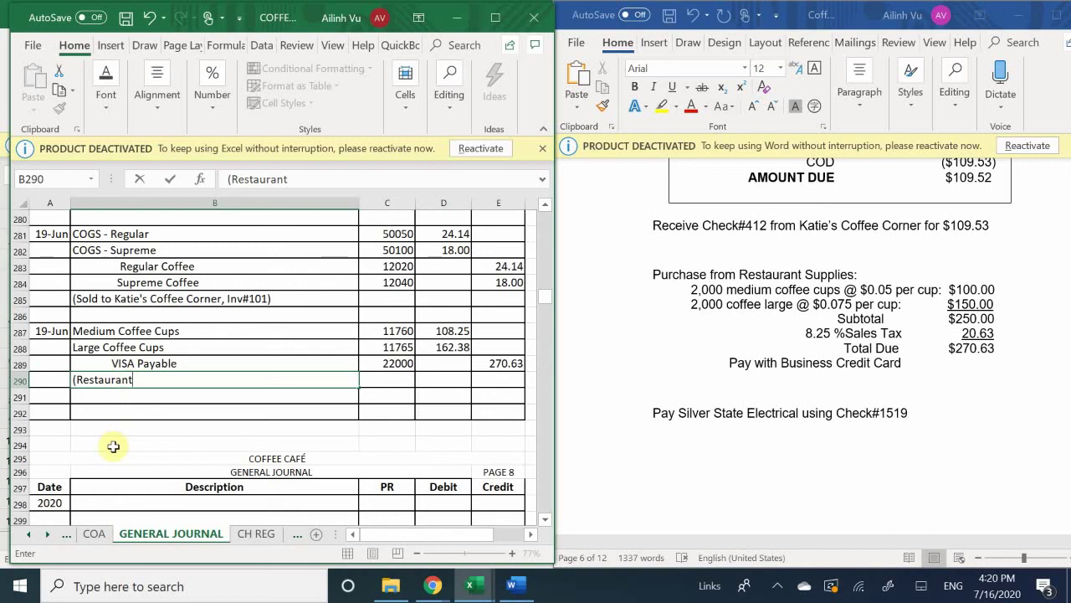
pyautogui.write('Sy')
pyautogui.press('BackSpace')
pyautogui.write('U')
pyautogui.press('BackSpace')
pyautogui.write('u')
pyautogui.write('pplies')
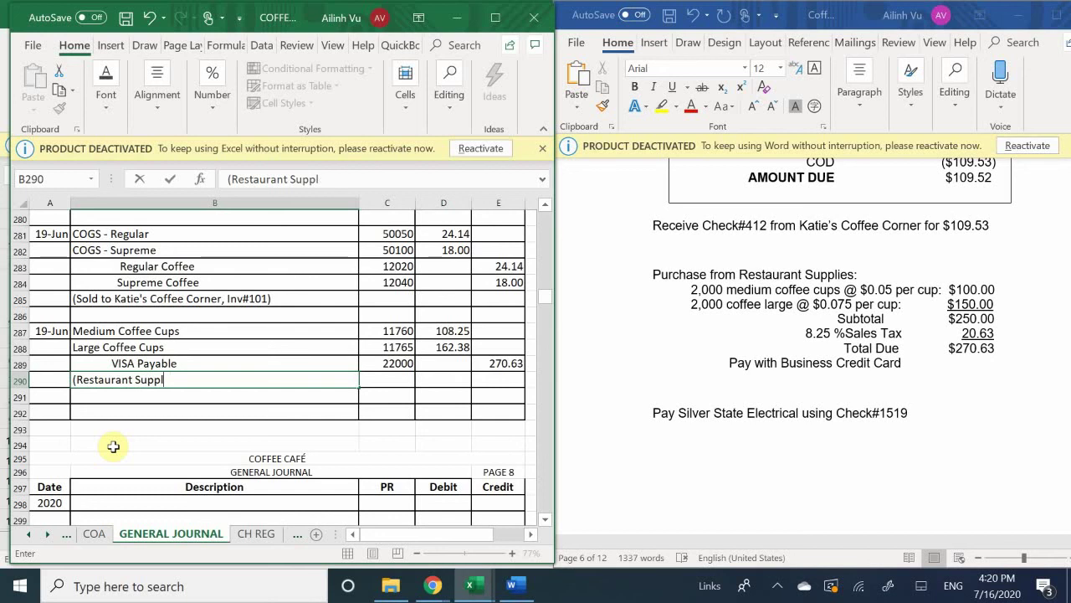
pyautogui.press('BackSpace')
pyautogui.press('BackSpace')
pyautogui.write('es,')
pyautogui.write('4000')
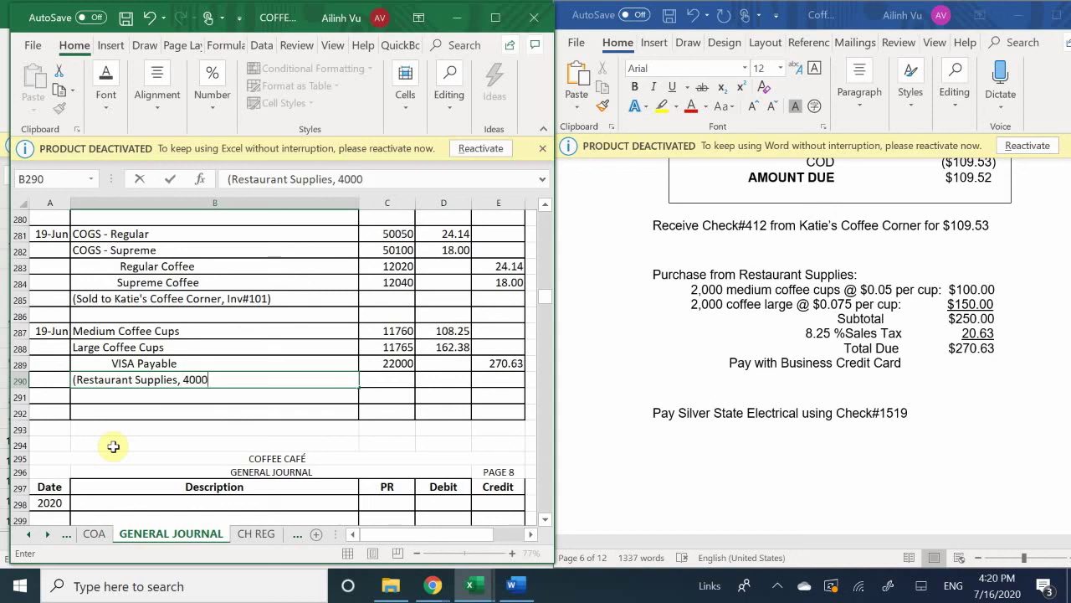
pyautogui.write(' cups')
pyautogui.press('BackSpace')
pyautogui.write(')')
pyautogui.press('Return')
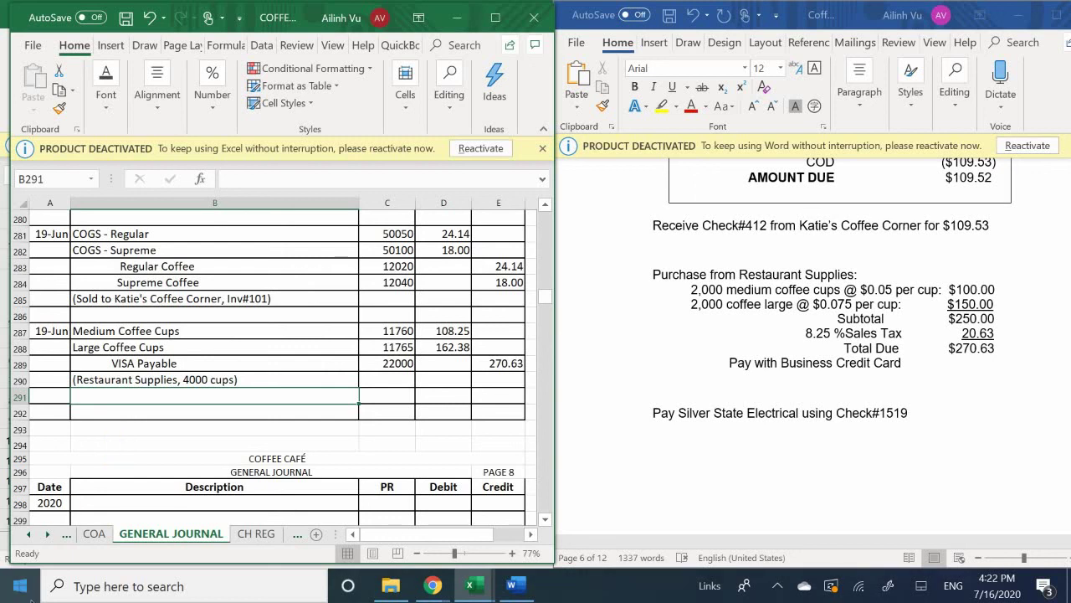
# Step: Switch to the COFFEE CAFE GENERAL LEDGER ANSWERS workbook and locate the Medium Coffee Cups account among the assets
pyautogui.click(474, 585)
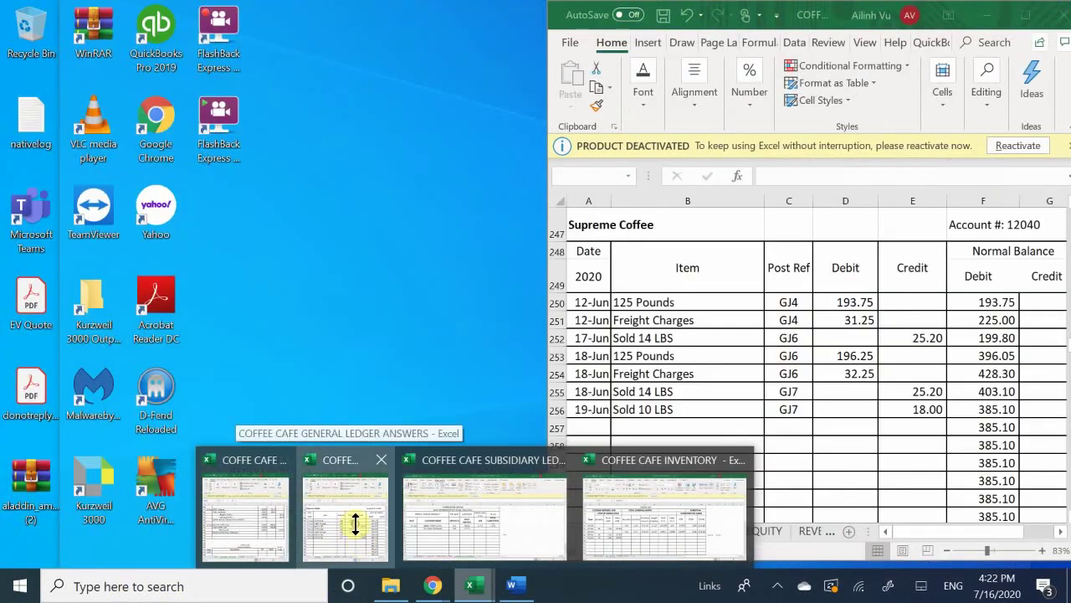
pyautogui.click(350, 521)
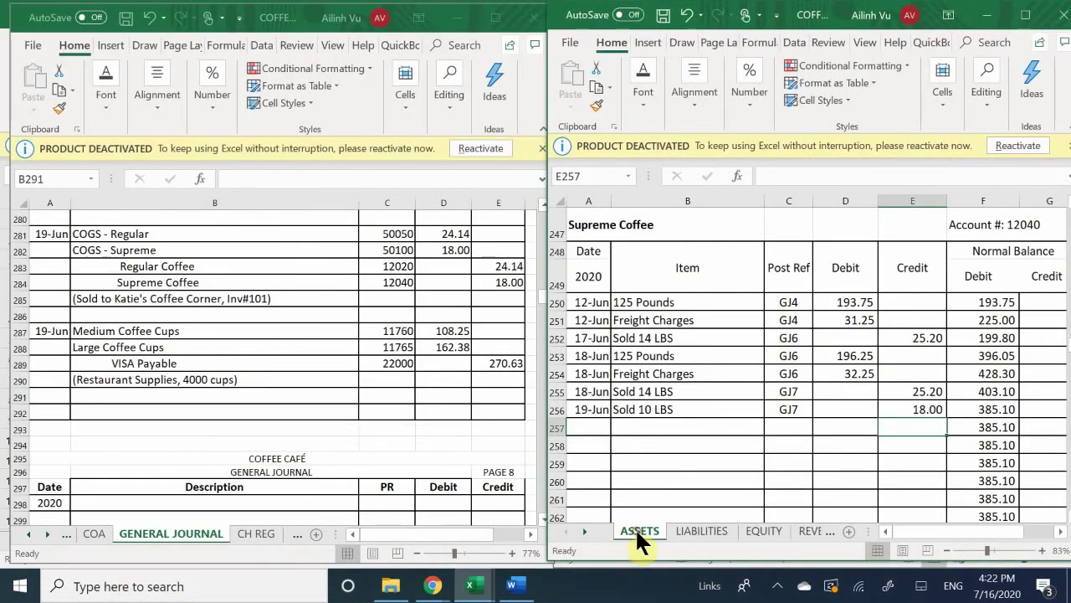
pyautogui.scroll(-5, 600, 410)
pyautogui.scroll(15, 597, 402)
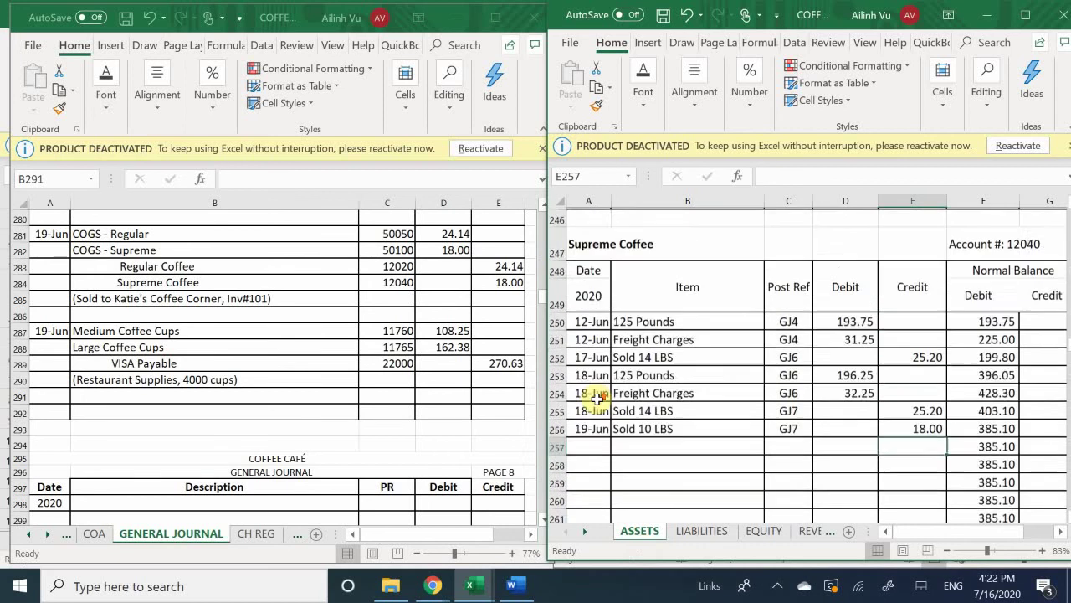
pyautogui.scroll(20, 597, 399)
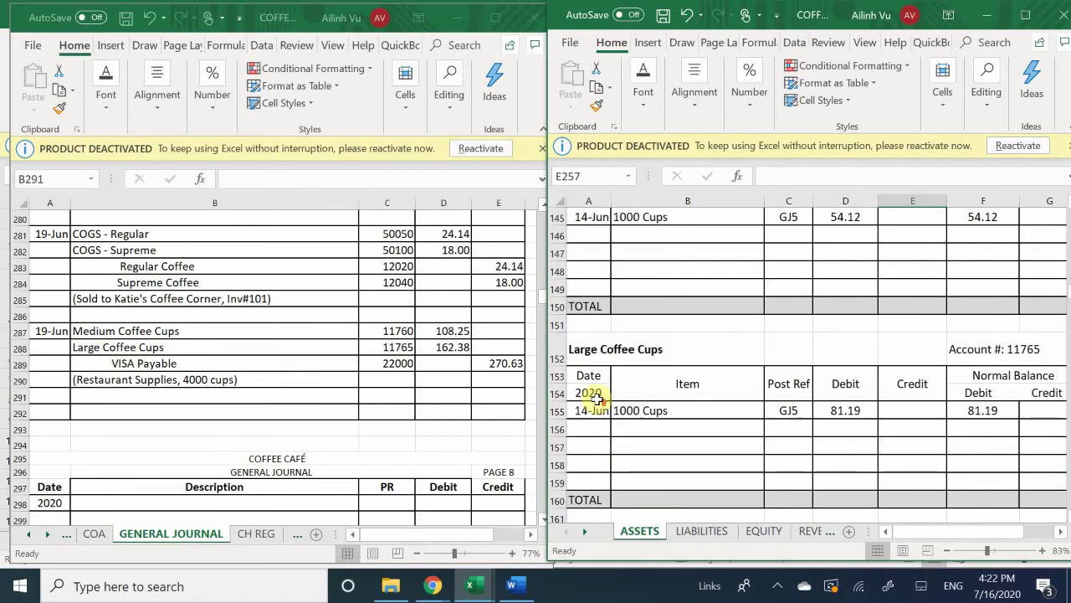
pyautogui.scroll(2, 597, 399)
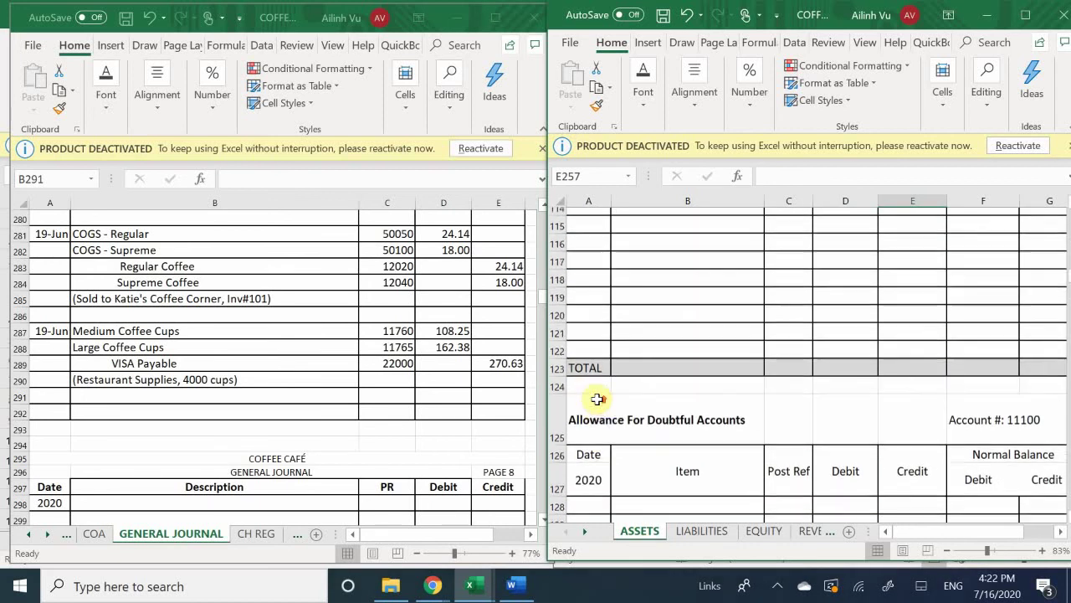
pyautogui.scroll(-1, 596, 399)
pyautogui.scroll(1, 597, 399)
pyautogui.scroll(-7, 597, 399)
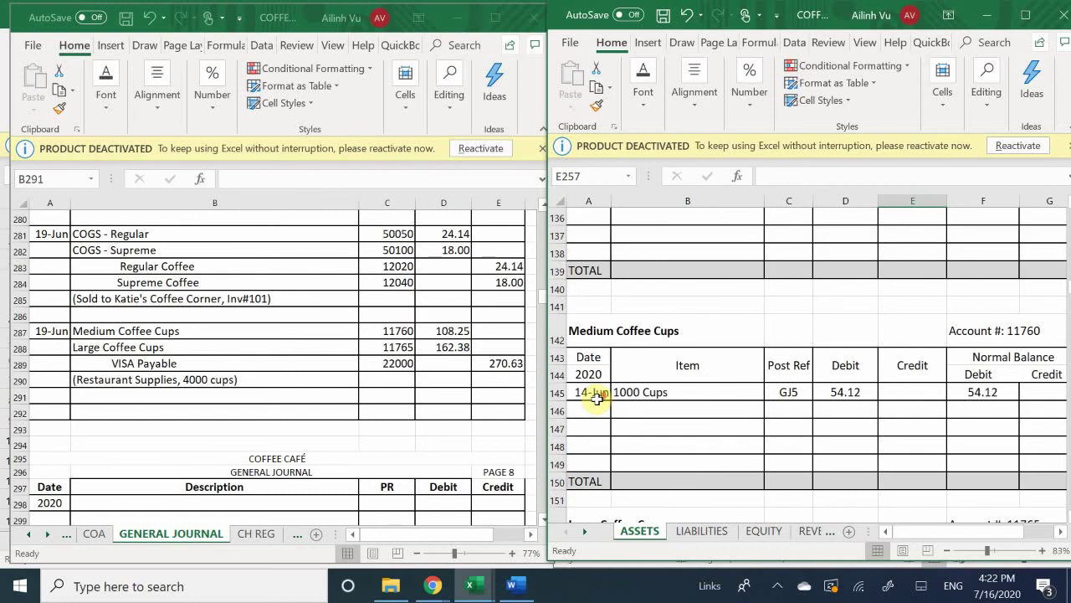
pyautogui.scroll(-1, 597, 400)
# Step: Post the cup purchase in row 146 of Medium Coffee Cups: date 6/19, item "2000 Cups", post reference GJ7, debit 108.25
pyautogui.click(596, 360)
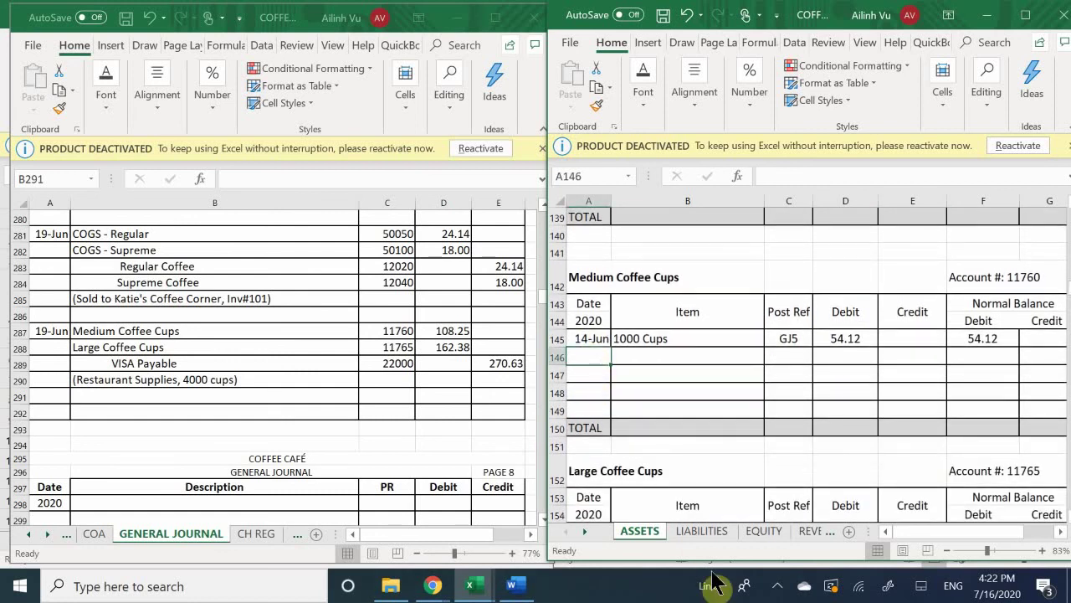
pyautogui.write('6')
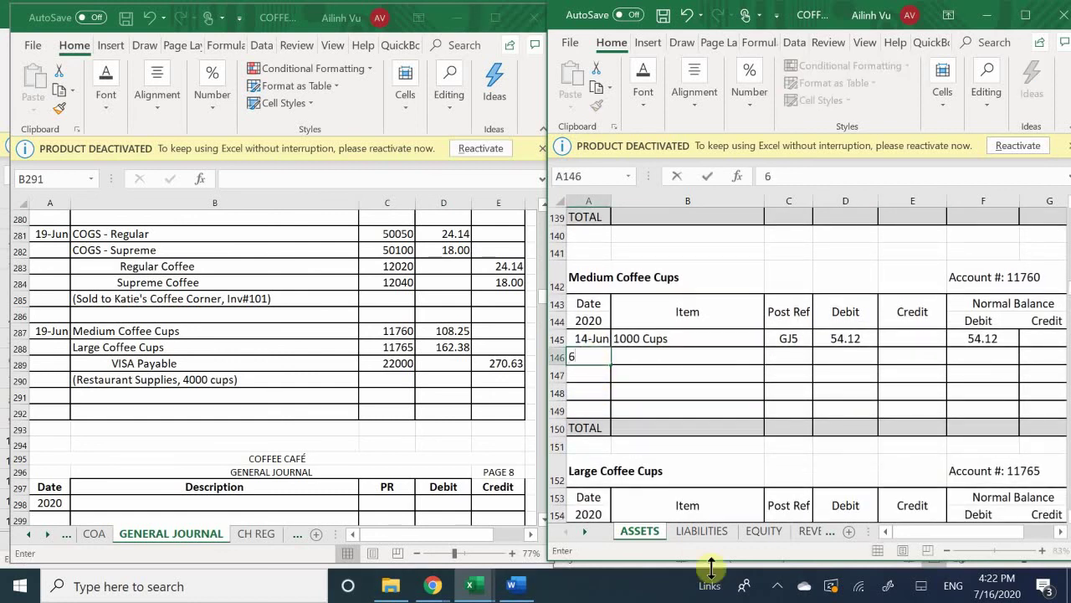
pyautogui.write('/19')
pyautogui.press('Tab')
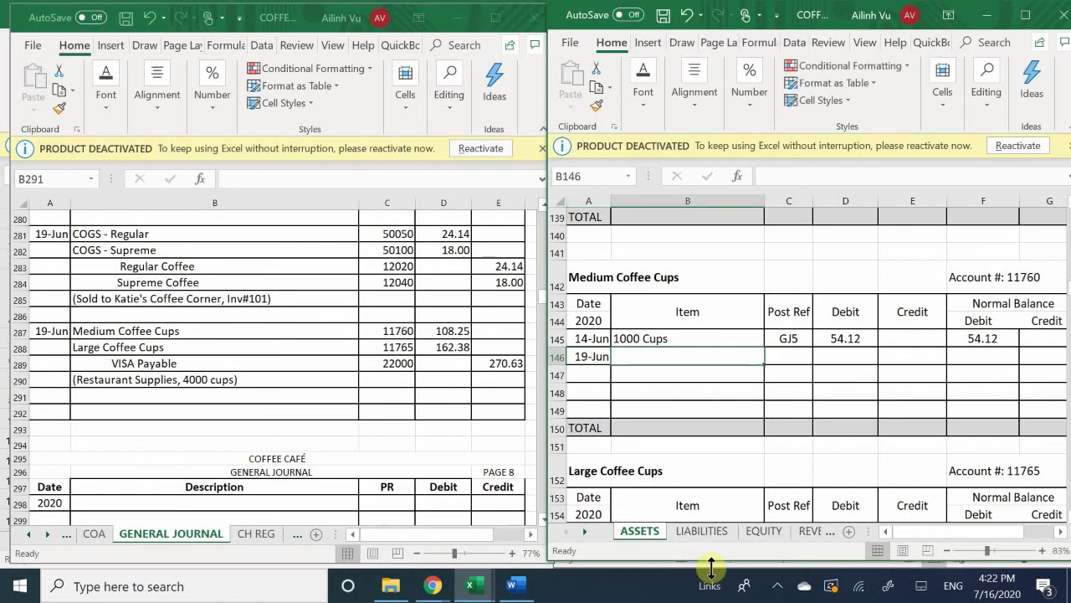
pyautogui.write('2000')
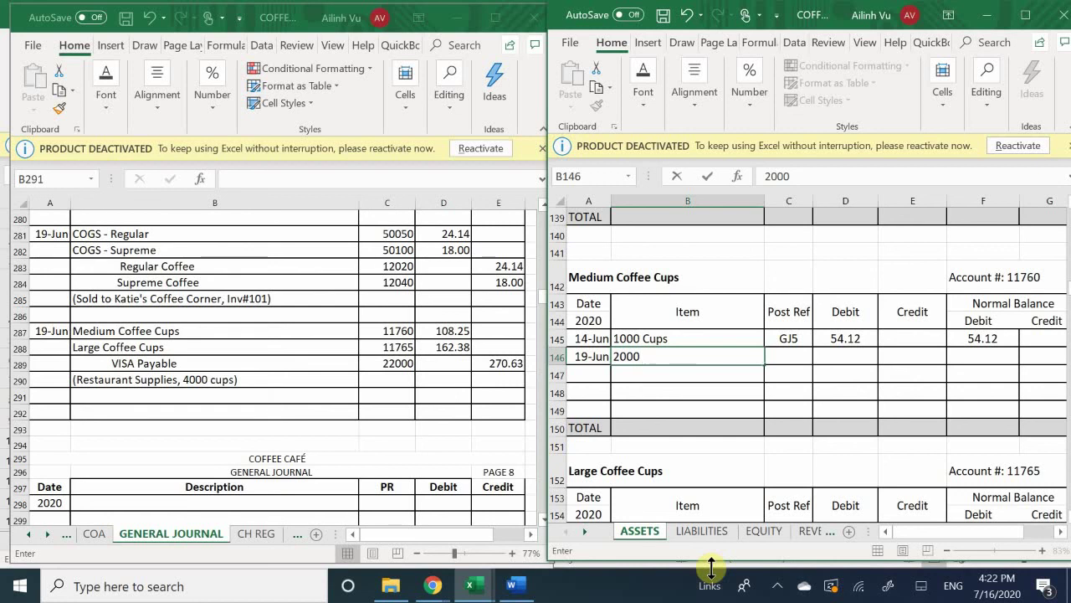
pyautogui.write(' Cups')
pyautogui.press('Tab')
pyautogui.write('GJ7')
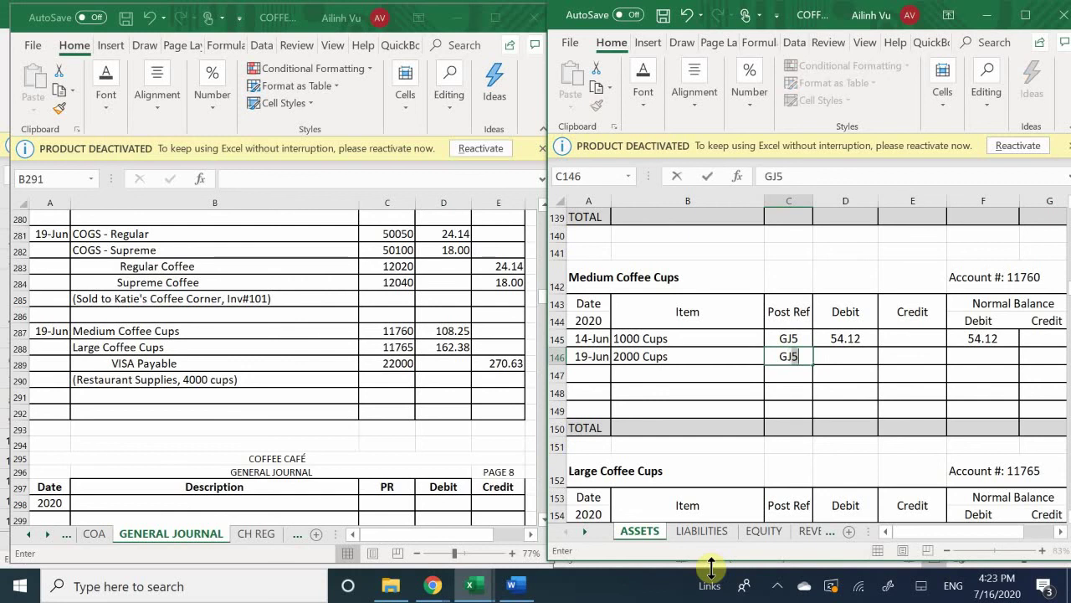
pyautogui.press('Tab')
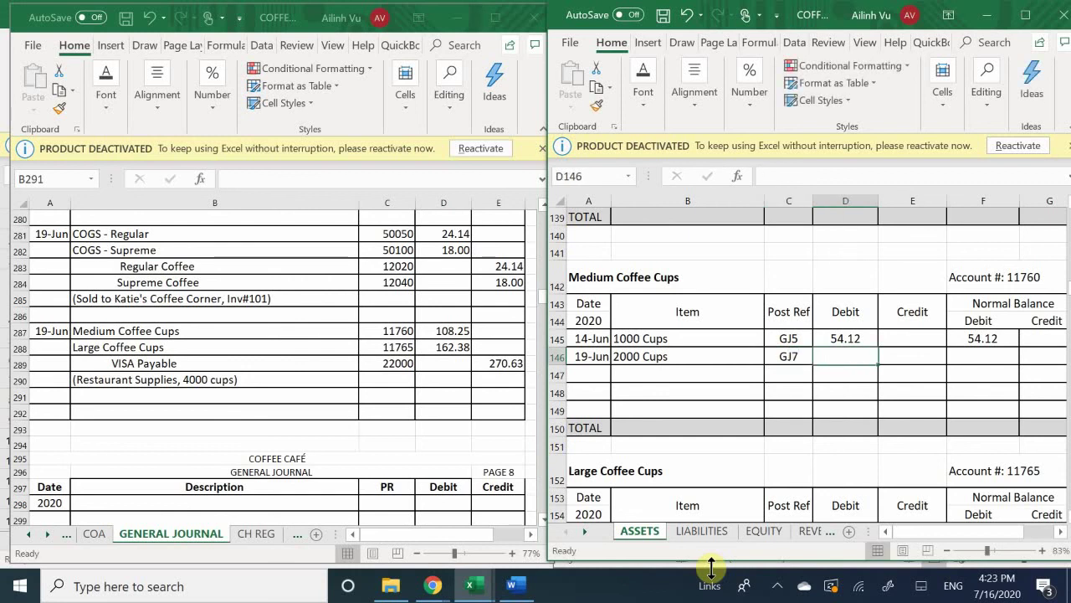
pyautogui.write('108.25')
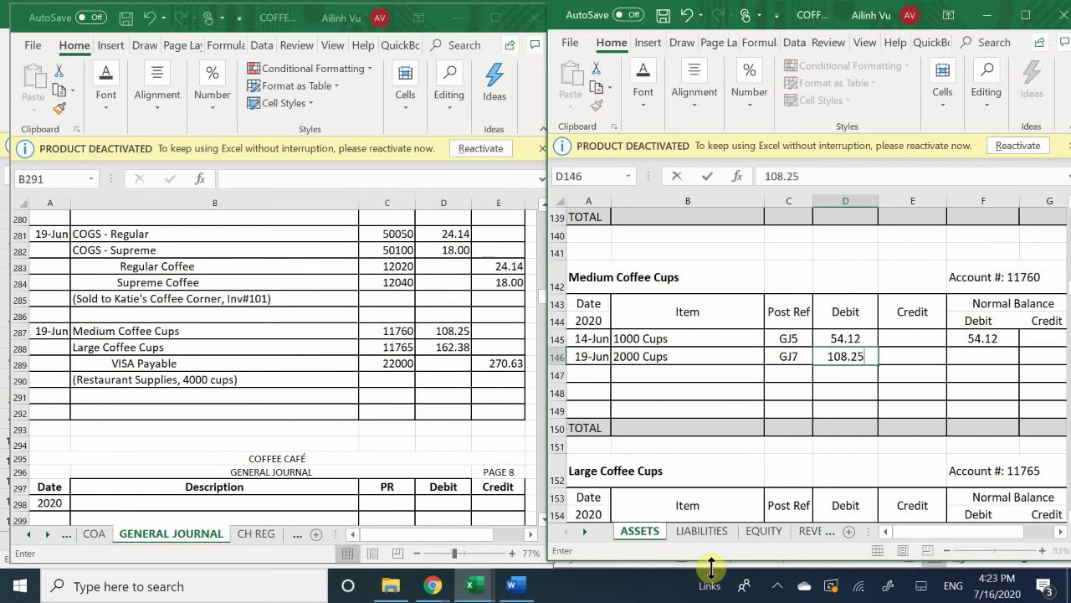
pyautogui.press('Return')
# Step: Calculate the Medium Coffee Cups running debit balance in F146 with the formula =F145+D146-E146
pyautogui.press('Up')
pyautogui.press('Right')
pyautogui.press('Right')
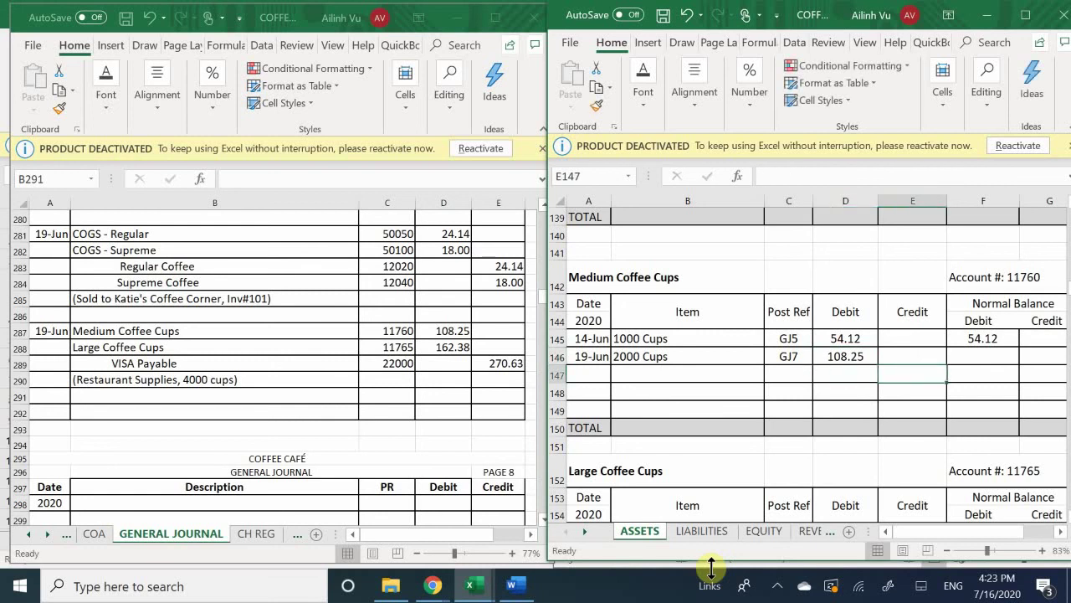
pyautogui.write('=')
pyautogui.press('Up')
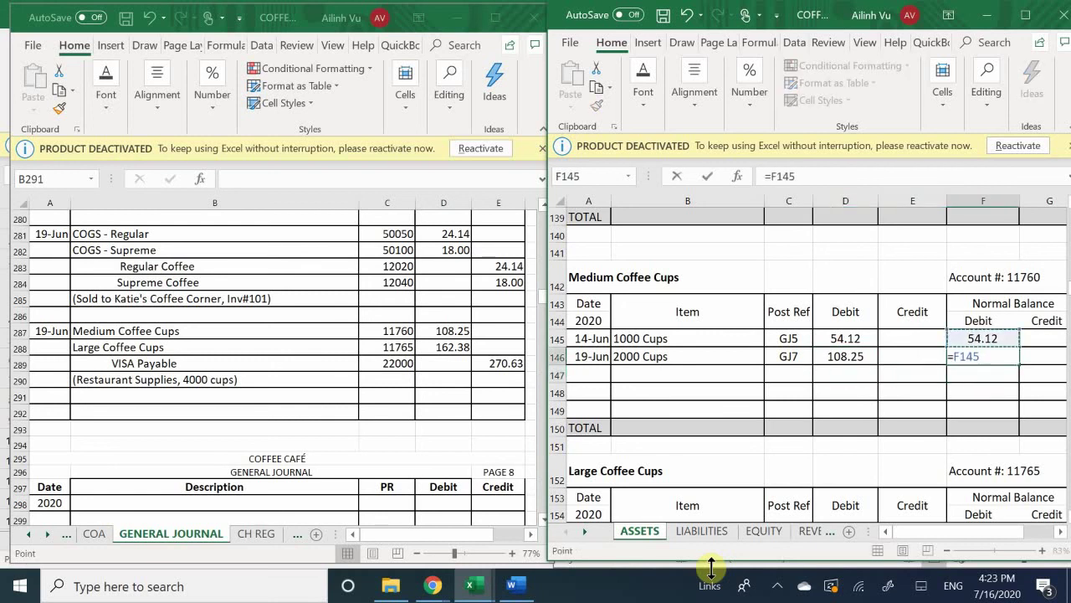
pyautogui.write('+')
pyautogui.press('Left')
pyautogui.press('Left')
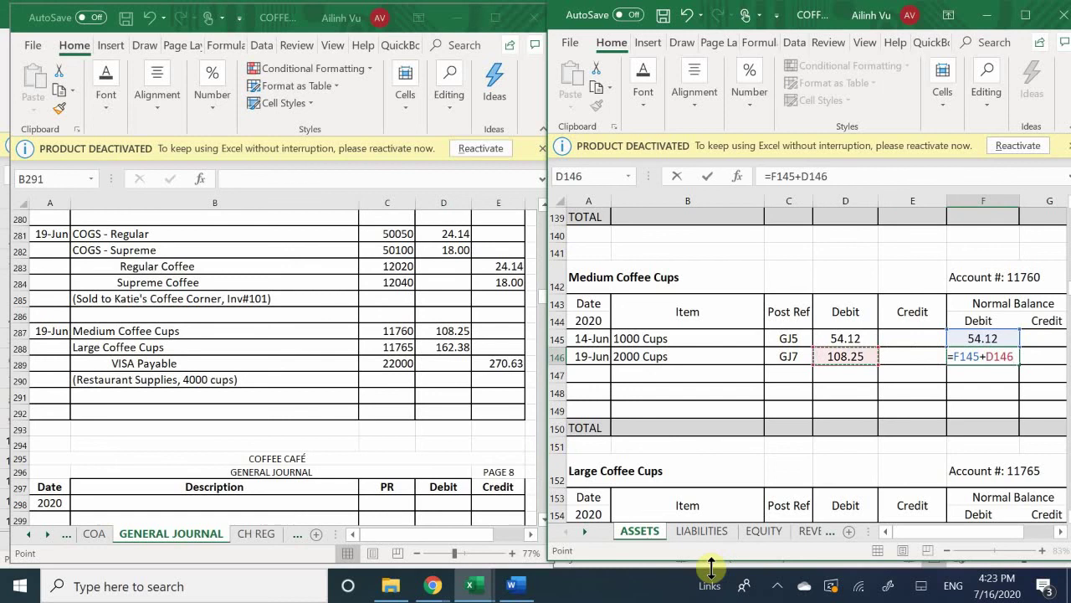
pyautogui.write('-')
pyautogui.press('Left')
pyautogui.press('Return')
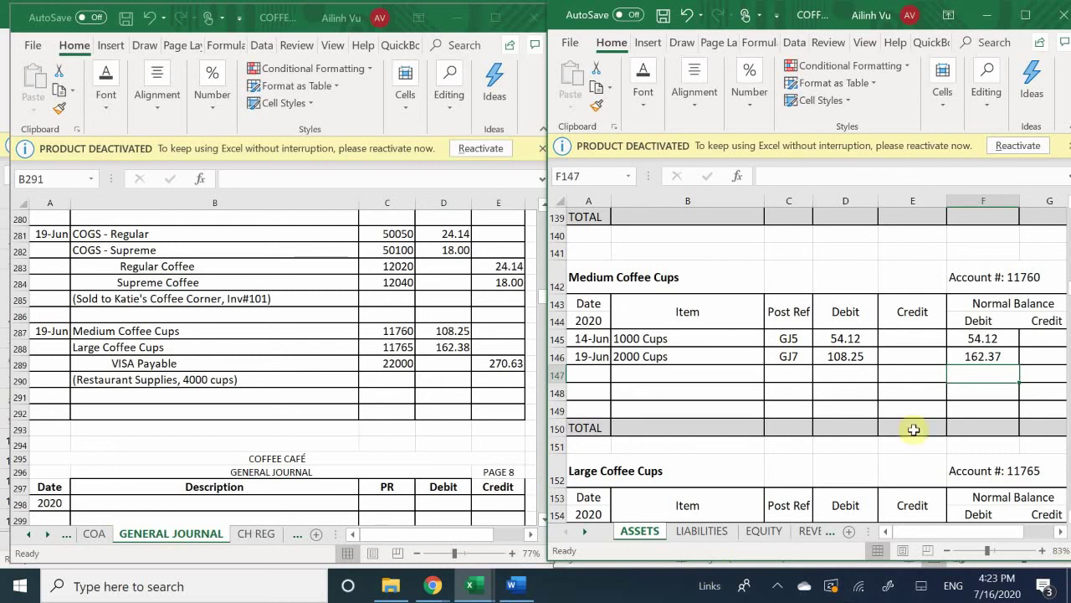
# Step: Post the cup purchase in row 156 of Large Coffee Cups: date 6/19, item "2000 Cups", post reference GJ7, debit 162.38
pyautogui.scroll(-5, 686, 418)
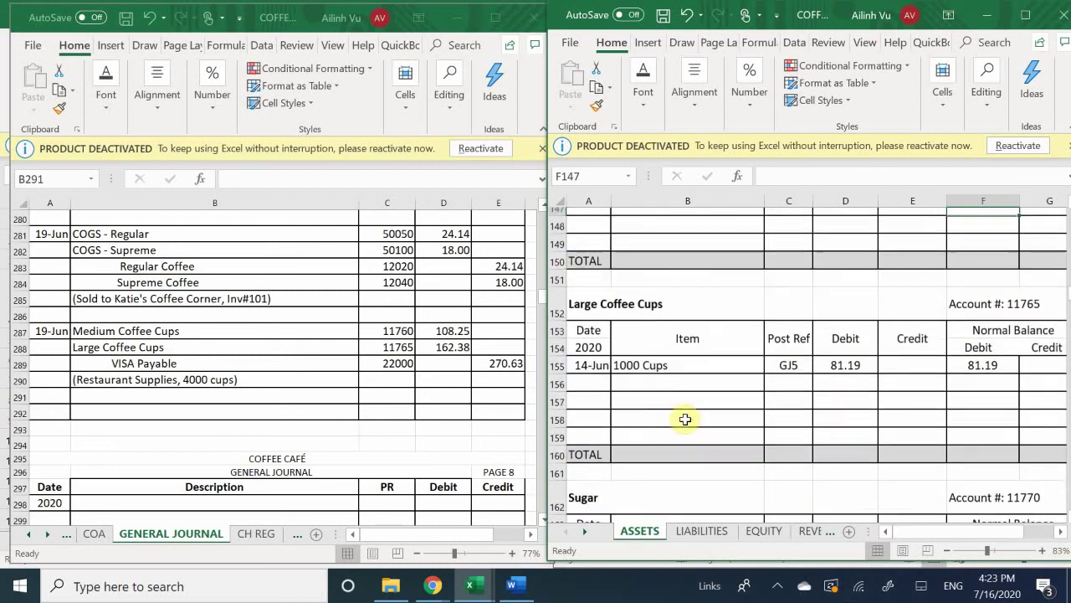
pyautogui.scroll(1, 687, 418)
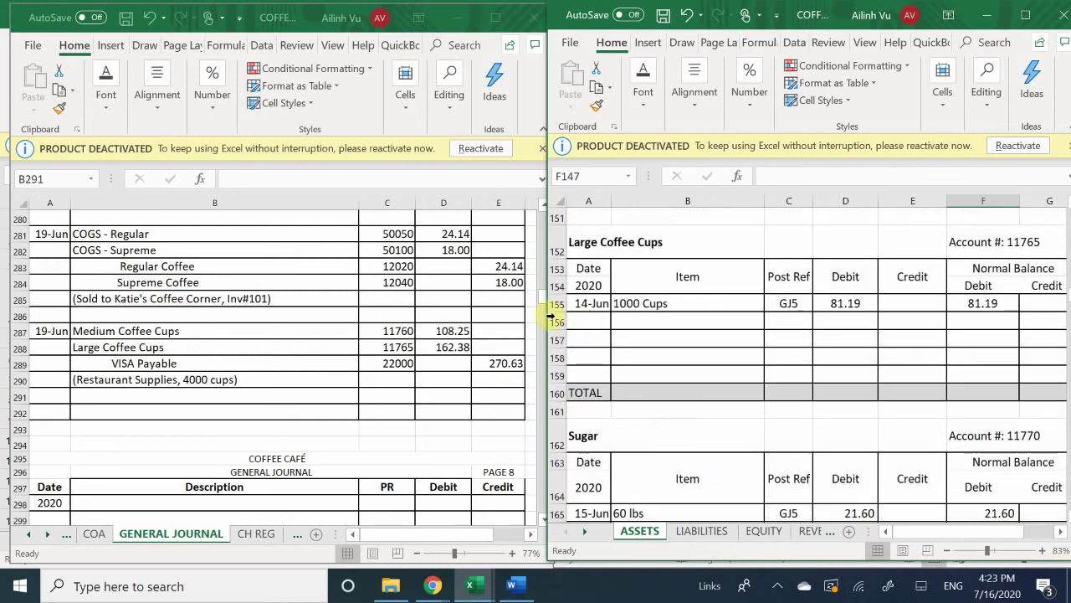
pyautogui.click(586, 323)
pyautogui.write('6/1')
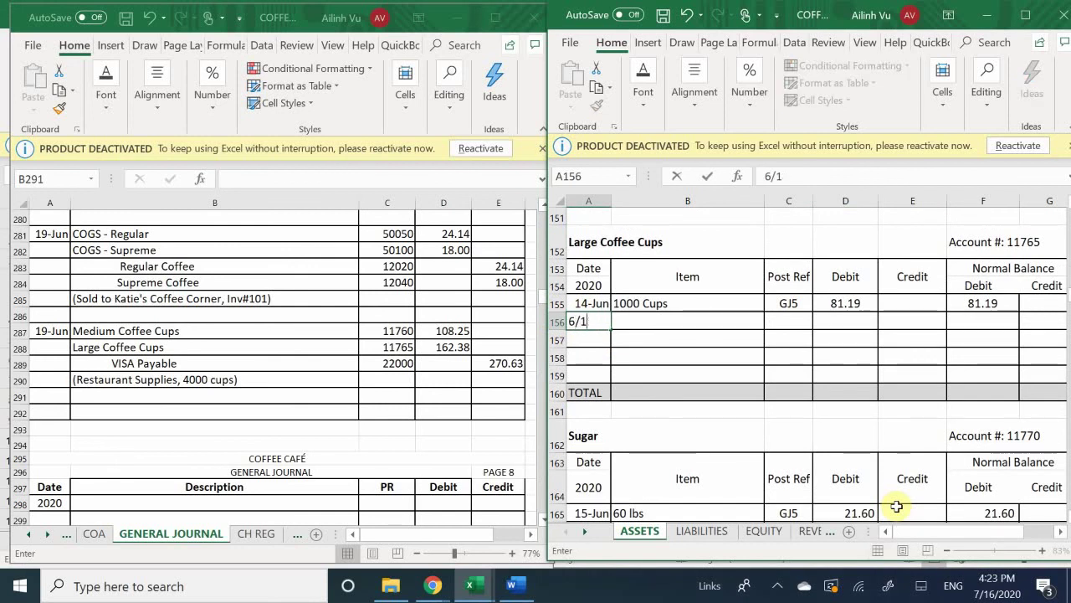
pyautogui.write('9')
pyautogui.press('Tab')
pyautogui.write('20')
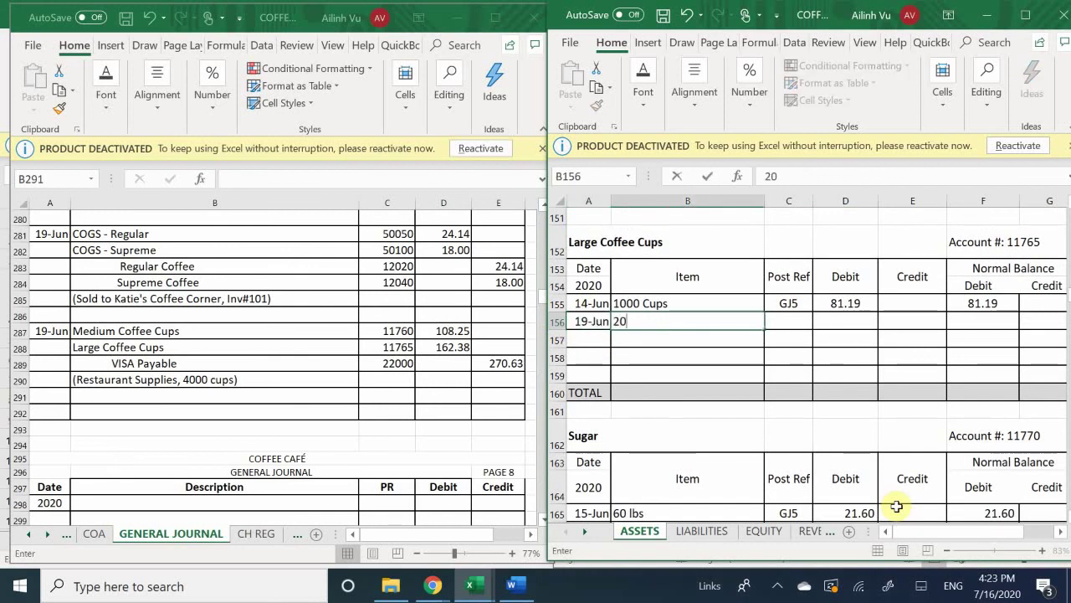
pyautogui.write('00 C')
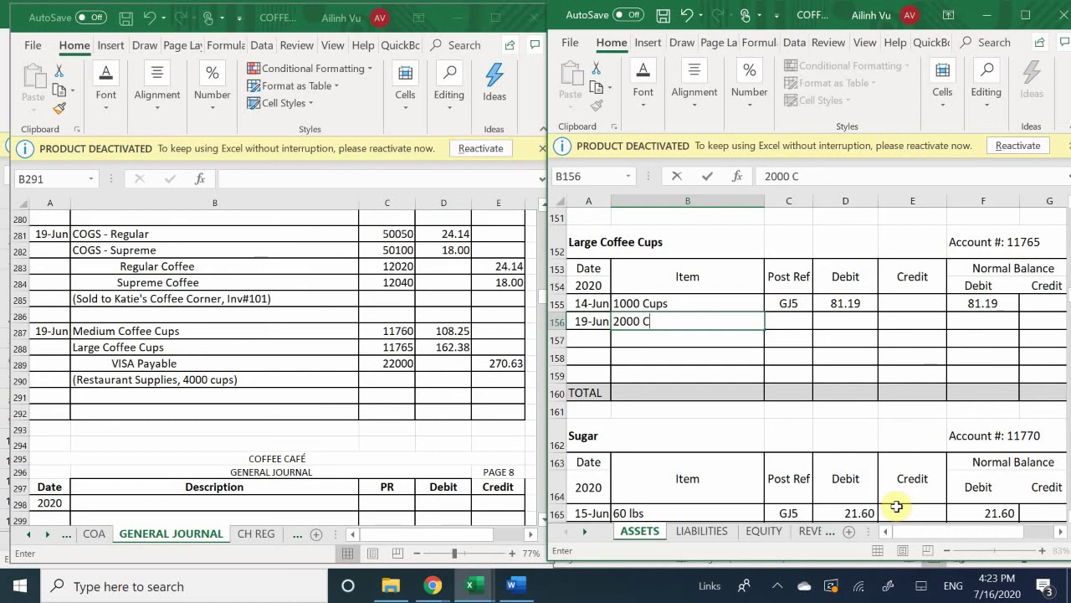
pyautogui.write('ups')
pyautogui.press('Tab')
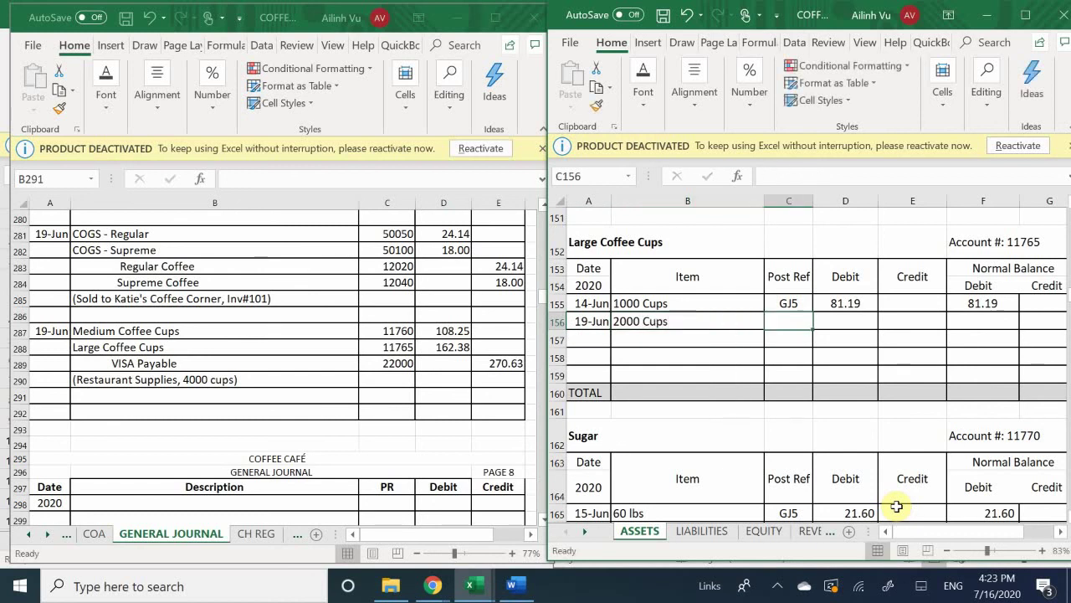
pyautogui.write('GJ7')
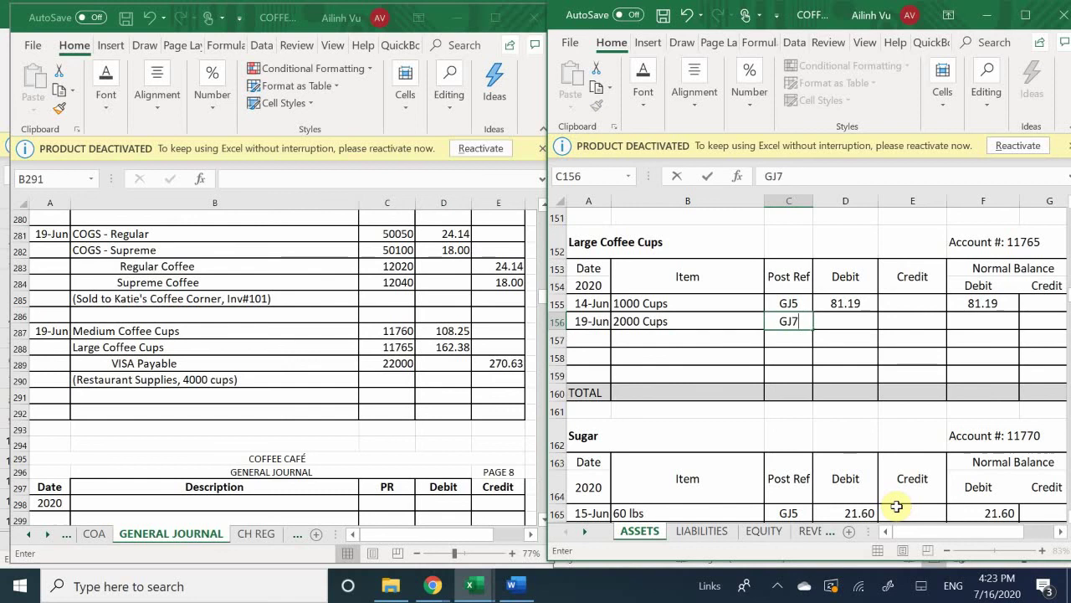
pyautogui.press('Tab')
pyautogui.write('162')
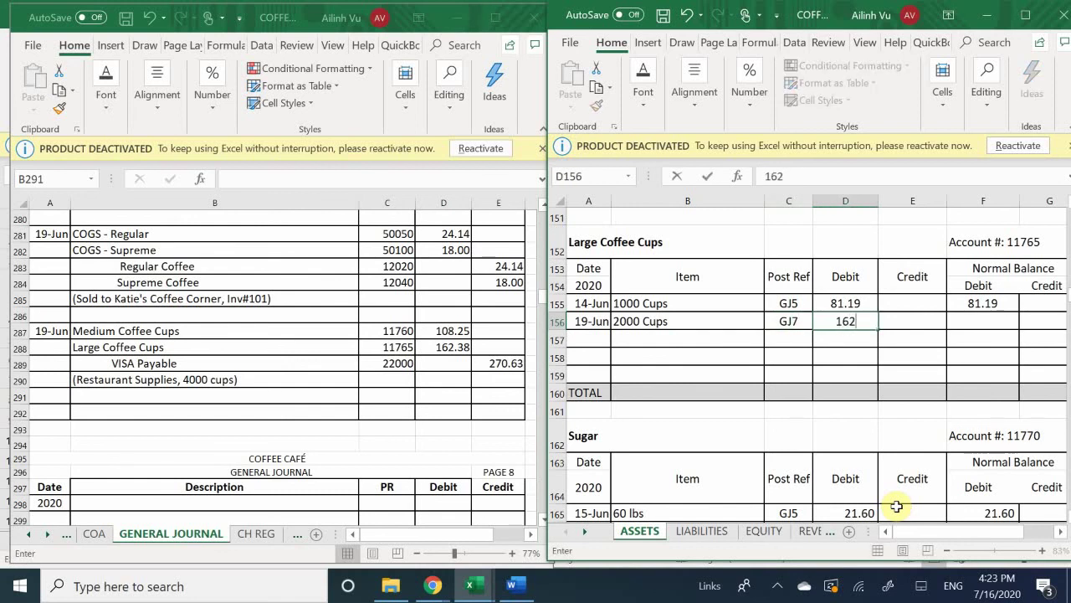
pyautogui.write('.38')
pyautogui.press('Return')
# Step: Calculate the Large Coffee Cups running debit balance in F156 with the formula =F155+D156-E156
pyautogui.press('Tab')
pyautogui.press('Tab')
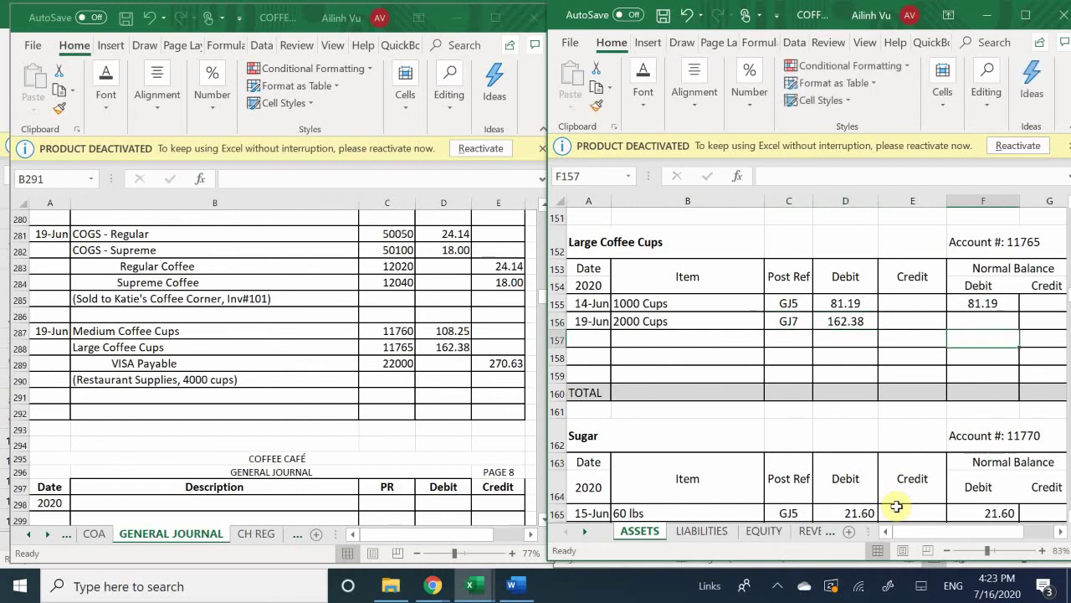
pyautogui.press('Up')
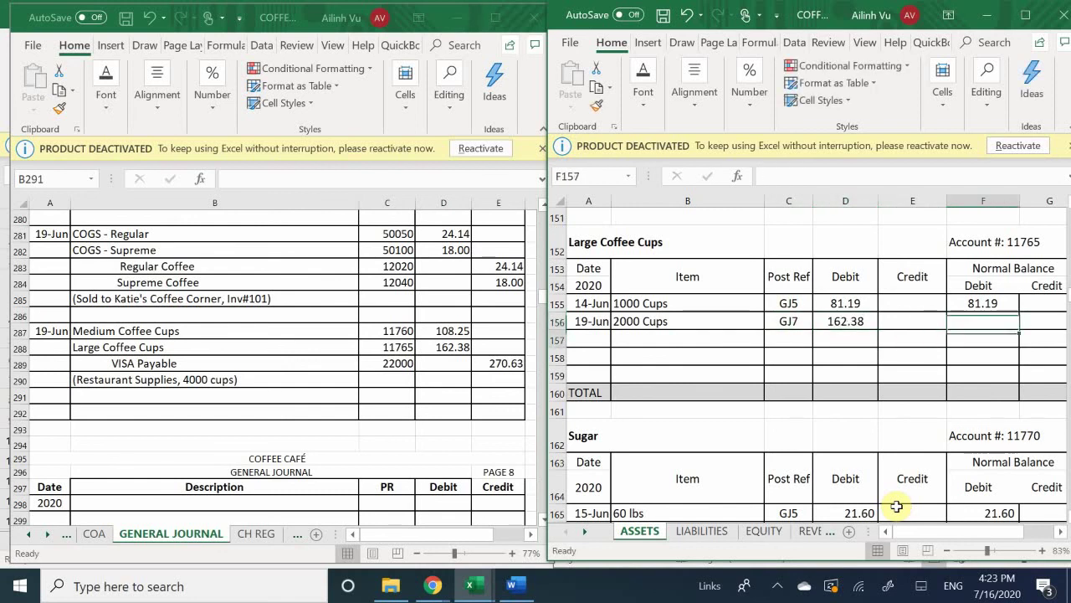
pyautogui.write('=')
pyautogui.press('Up')
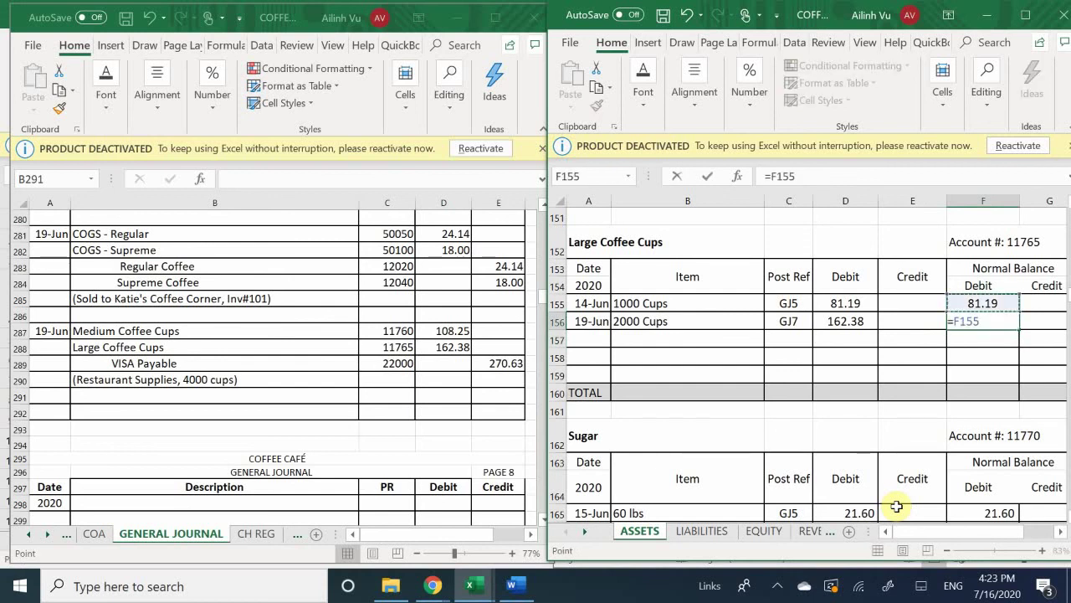
pyautogui.write('+')
pyautogui.press('Left')
pyautogui.press('Left')
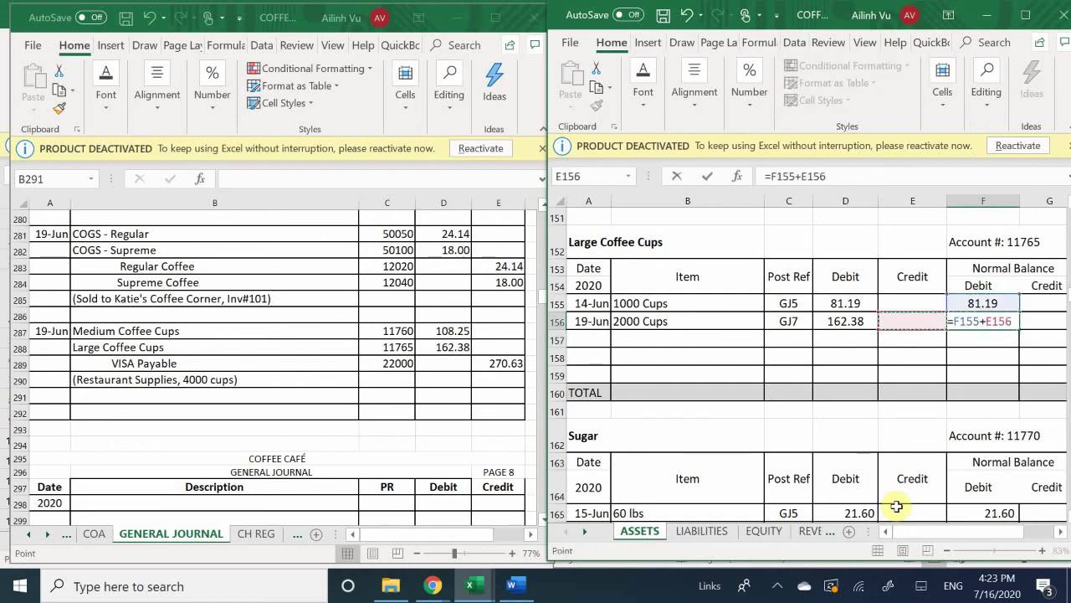
pyautogui.write('-')
pyautogui.press('Left')
pyautogui.press('Return')
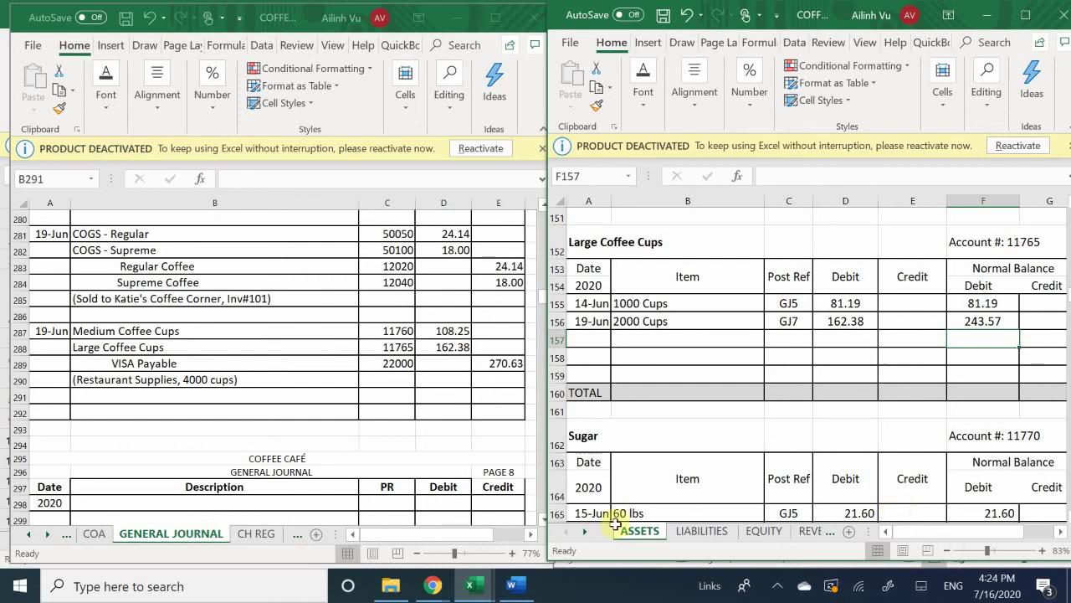
# Step: Date the next empty row, row 56, of the VISA Payable ledger on the Liabilities sheet 6/19
pyautogui.click(687, 527)
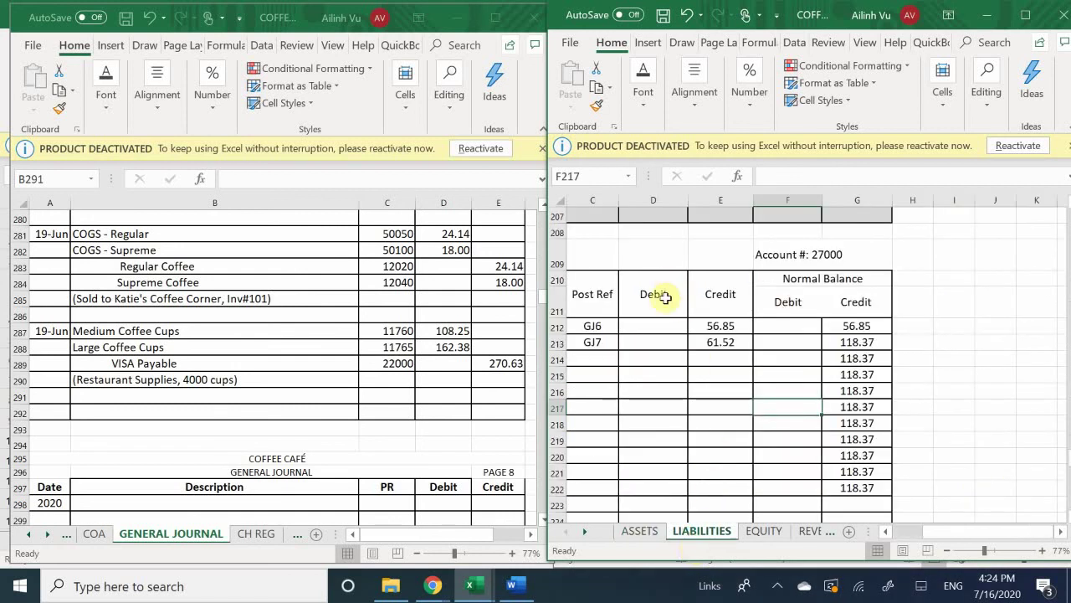
pyautogui.scroll(8, 657, 325)
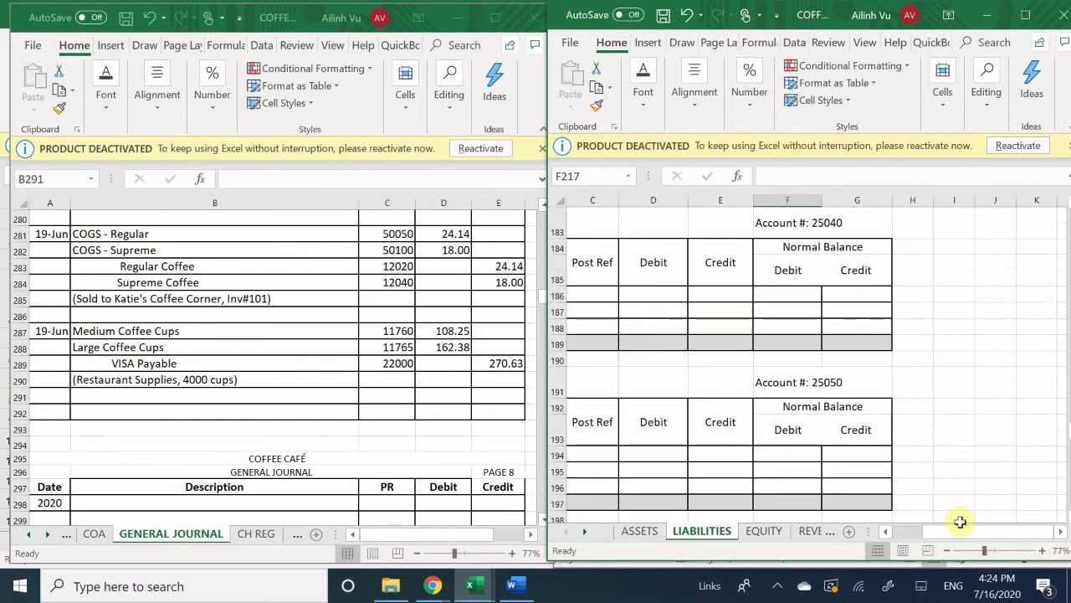
pyautogui.moveTo(942, 531); pyautogui.dragTo(871, 529)
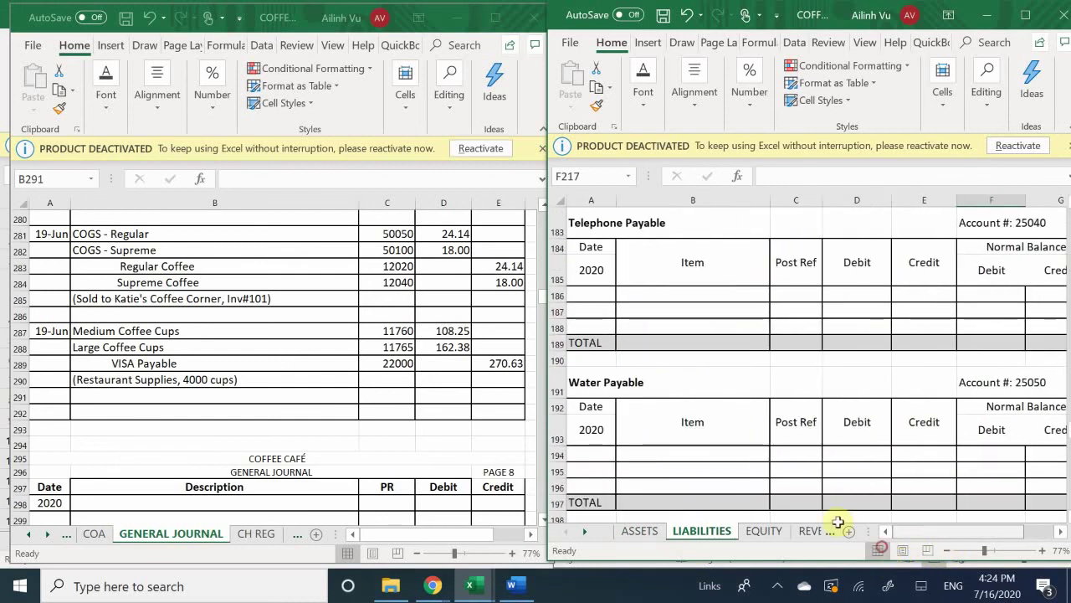
pyautogui.scroll(20, 639, 323)
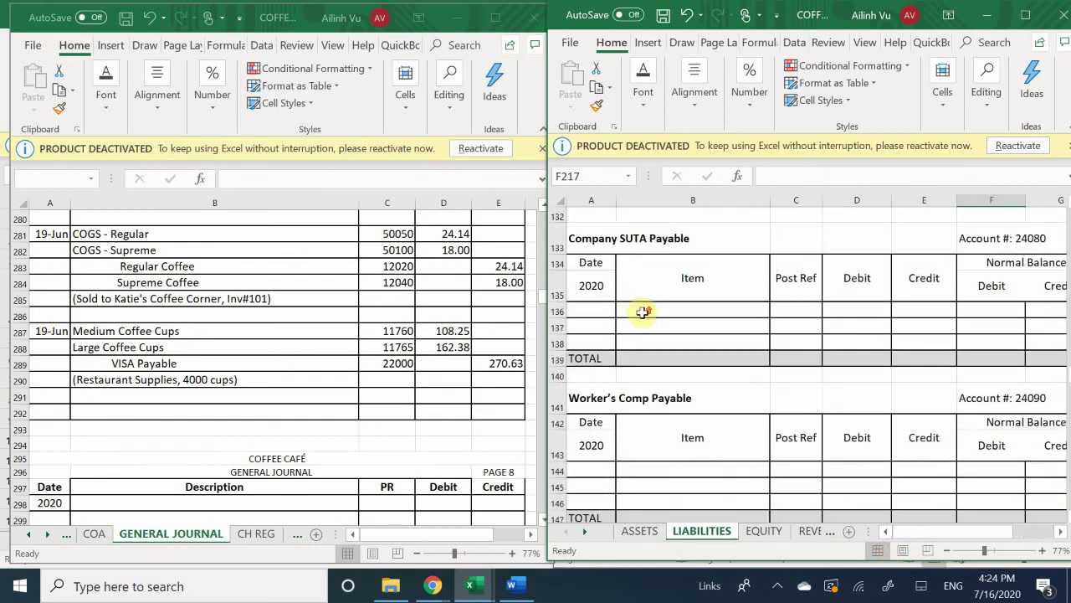
pyautogui.scroll(20, 642, 311)
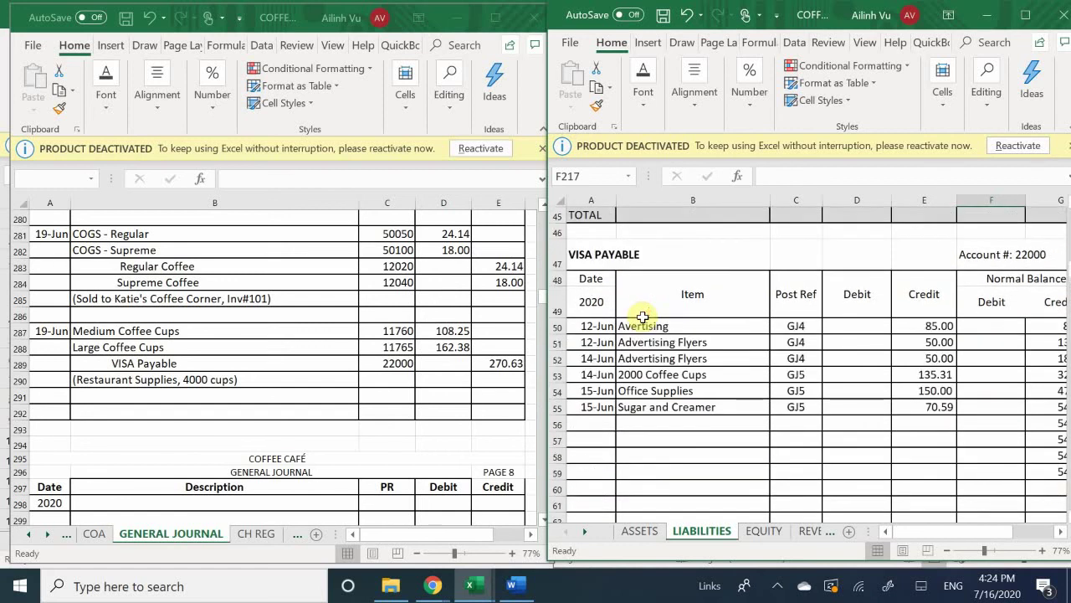
pyautogui.scroll(2, 642, 311)
pyautogui.scroll(-3, 642, 315)
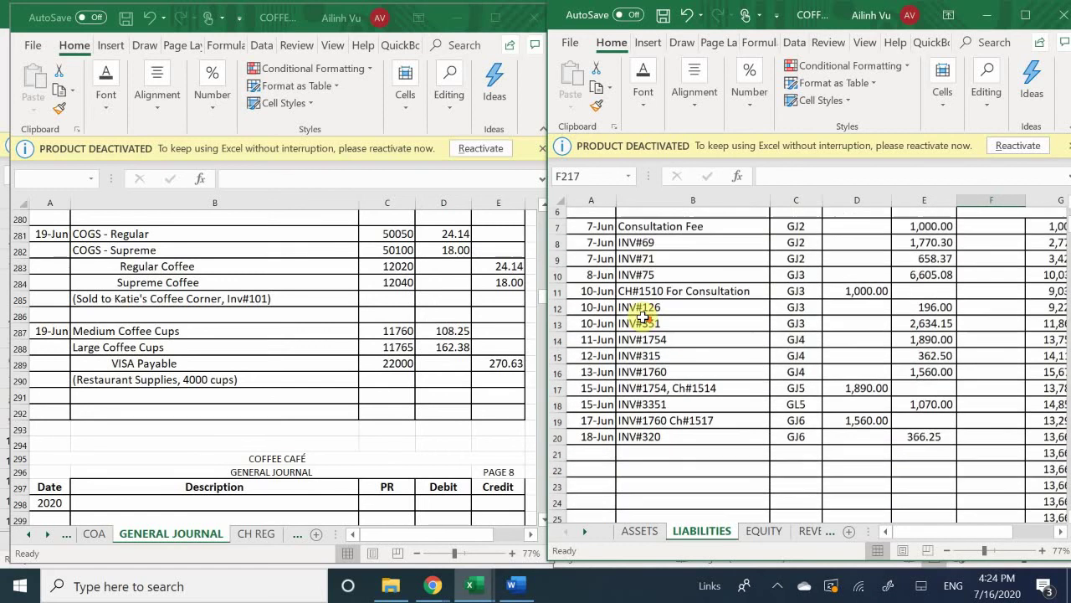
pyautogui.scroll(-6, 643, 317)
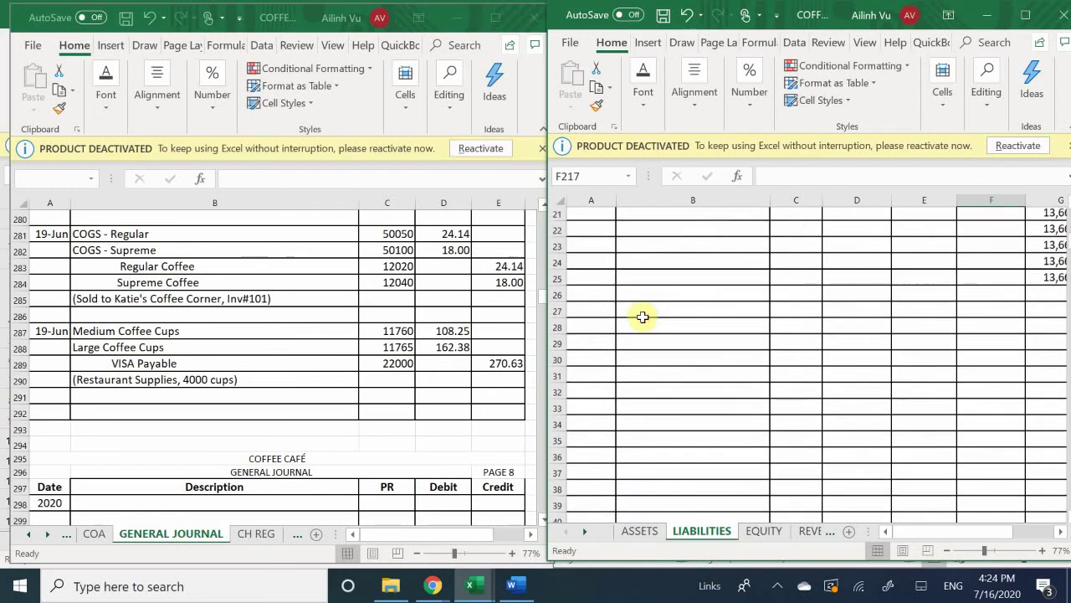
pyautogui.scroll(-7, 643, 316)
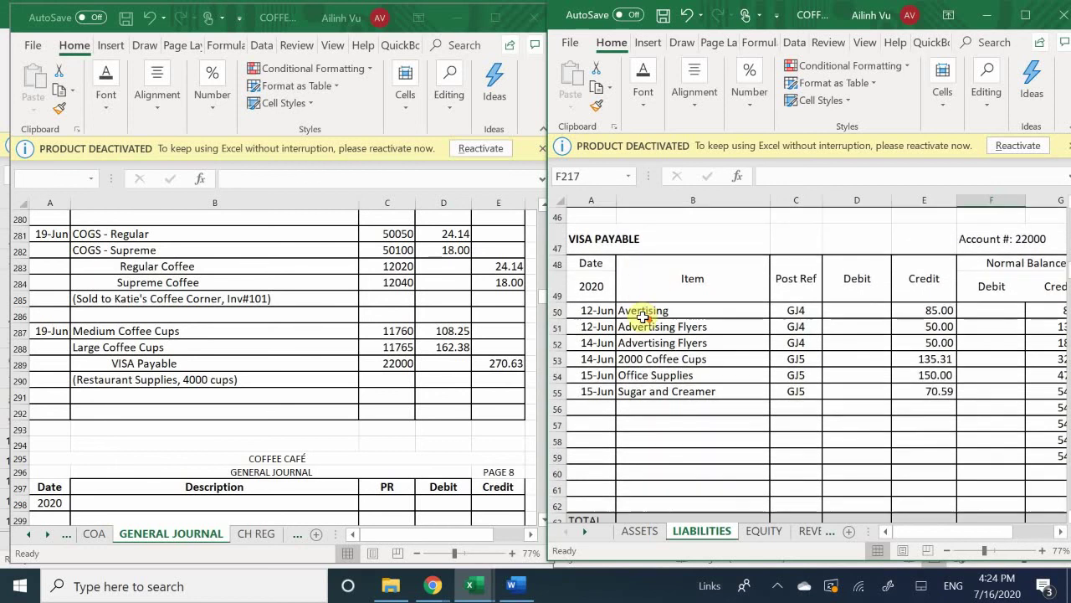
pyautogui.scroll(-1, 642, 315)
pyautogui.scroll(1, 641, 311)
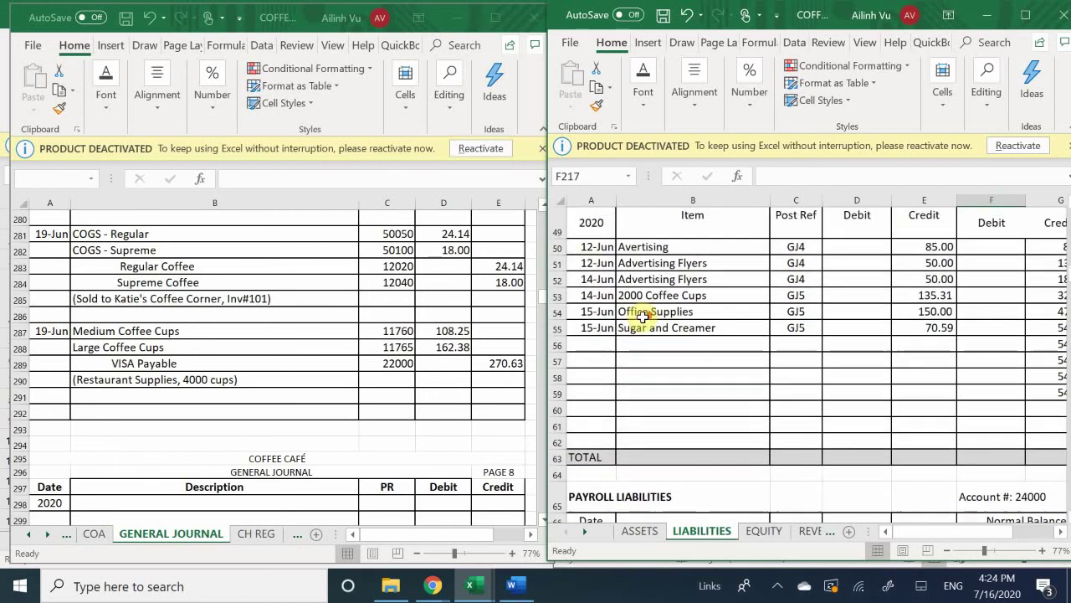
pyautogui.click(599, 350)
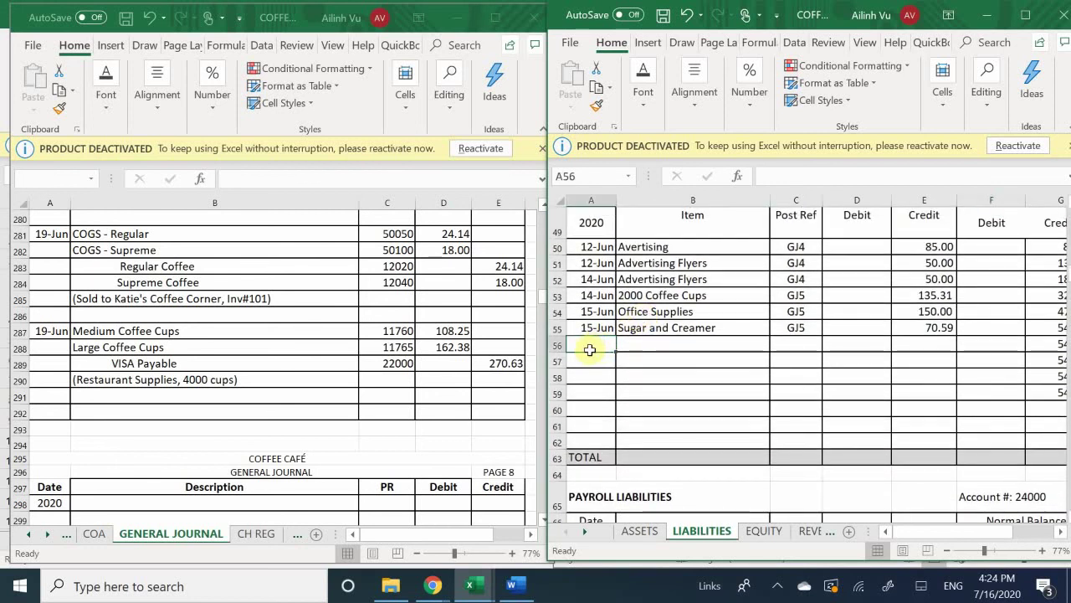
pyautogui.write('6')
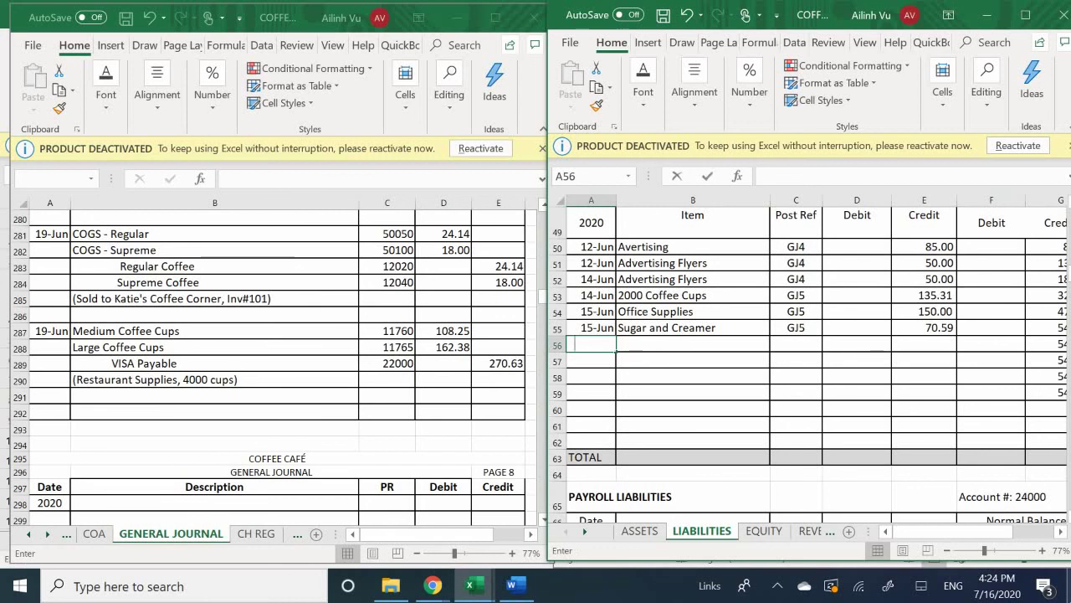
pyautogui.write('/19')
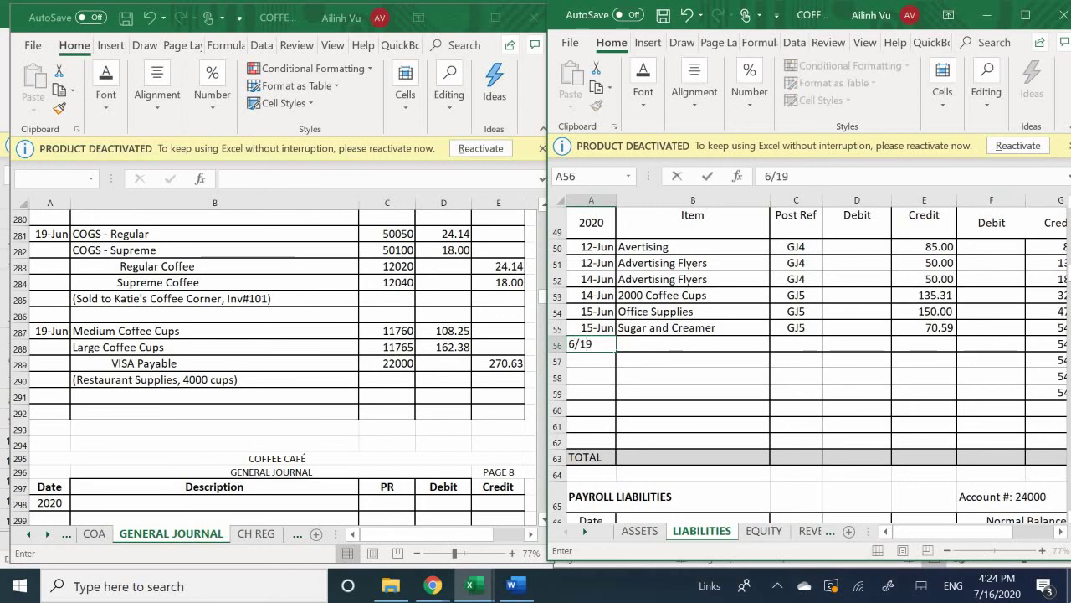
pyautogui.press('Return')
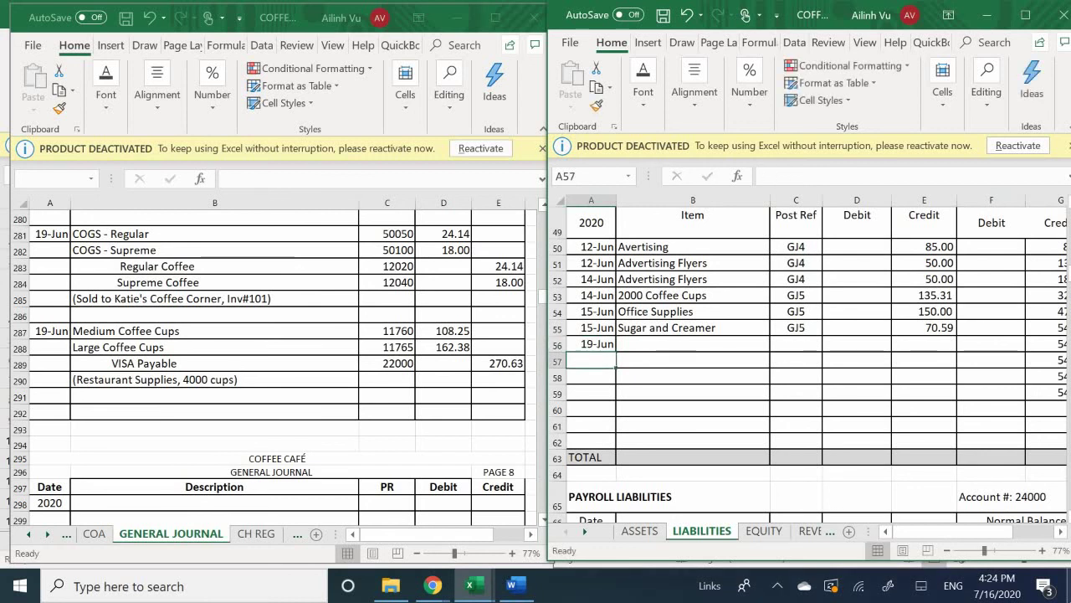
# Step: Enter "4000 Cups" as the item for the 19 June VISA Payable entry in row 56
pyautogui.click(693, 344)
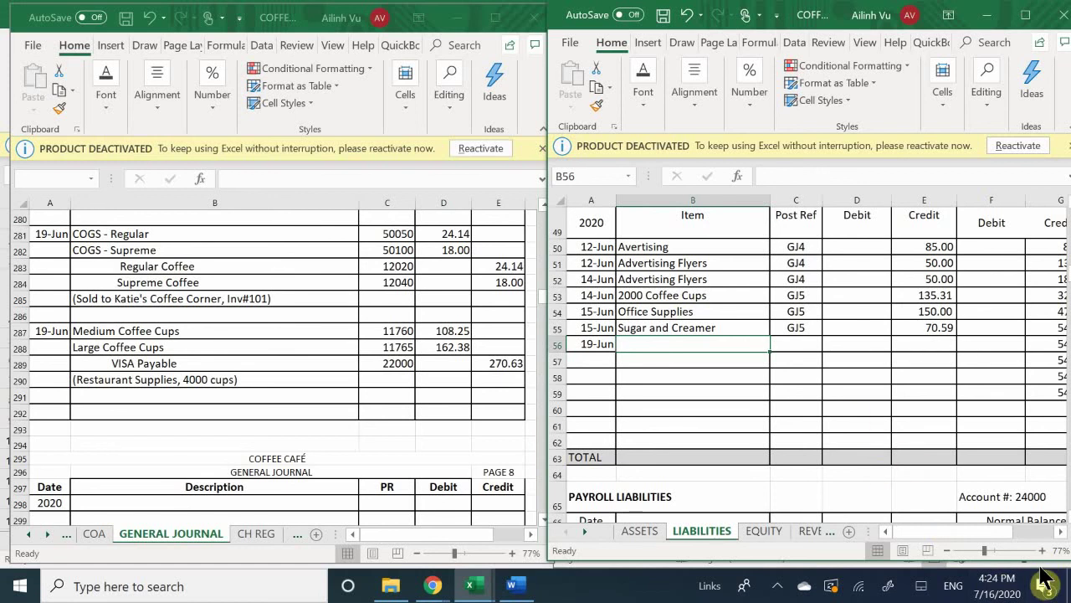
pyautogui.write('400')
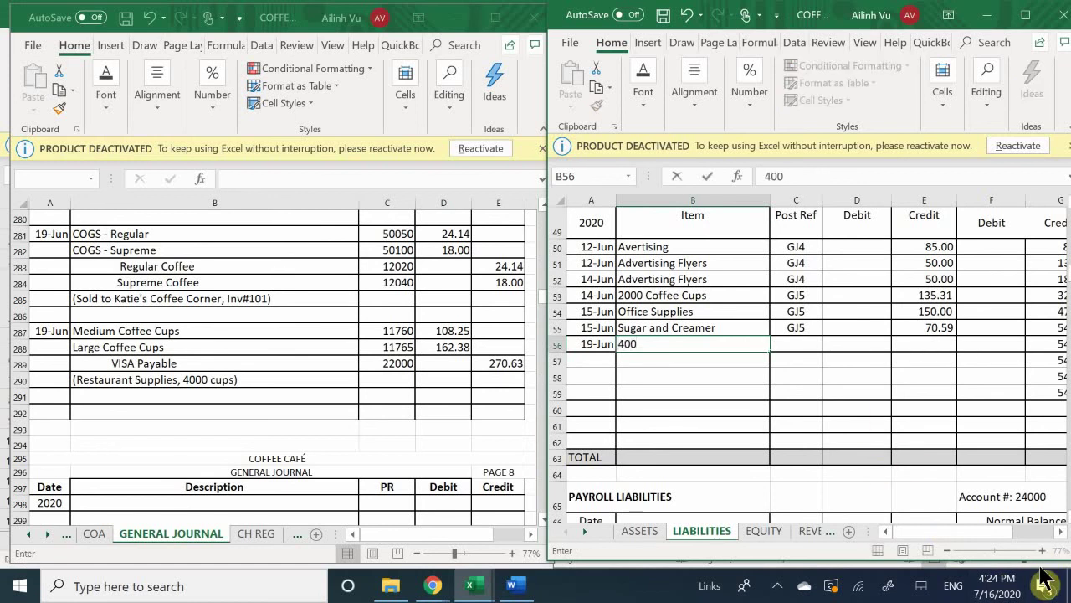
pyautogui.write('0 Cups -')
pyautogui.press('BackSpace')
pyautogui.press('Tab')
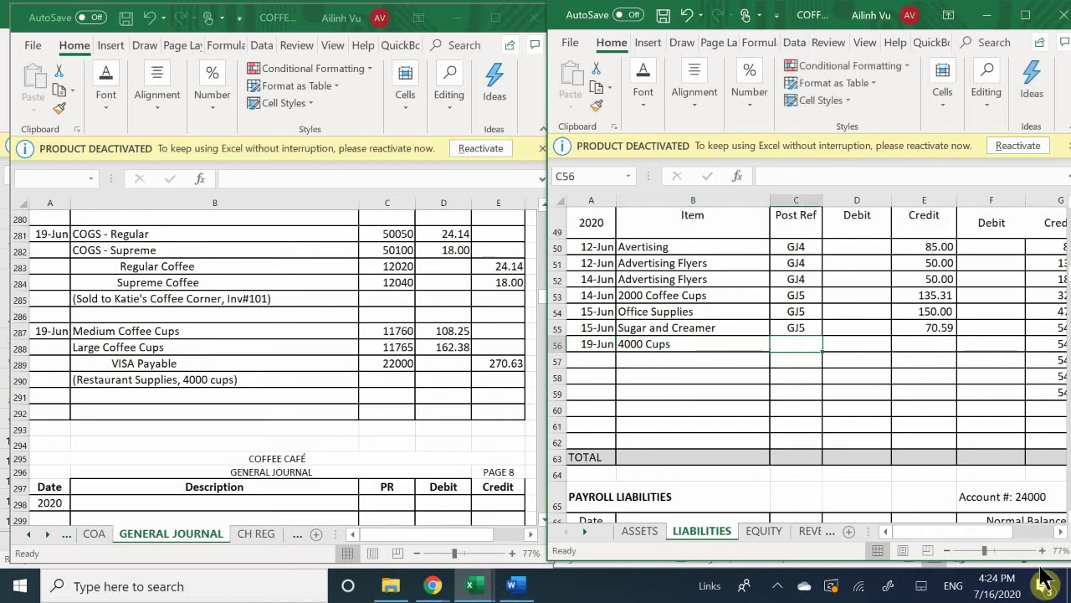
# Step: Enter post reference GJ7 and credit 270.63 in VISA Payable row 56, and check the running credit balance formula in G56
pyautogui.write('GJ7')
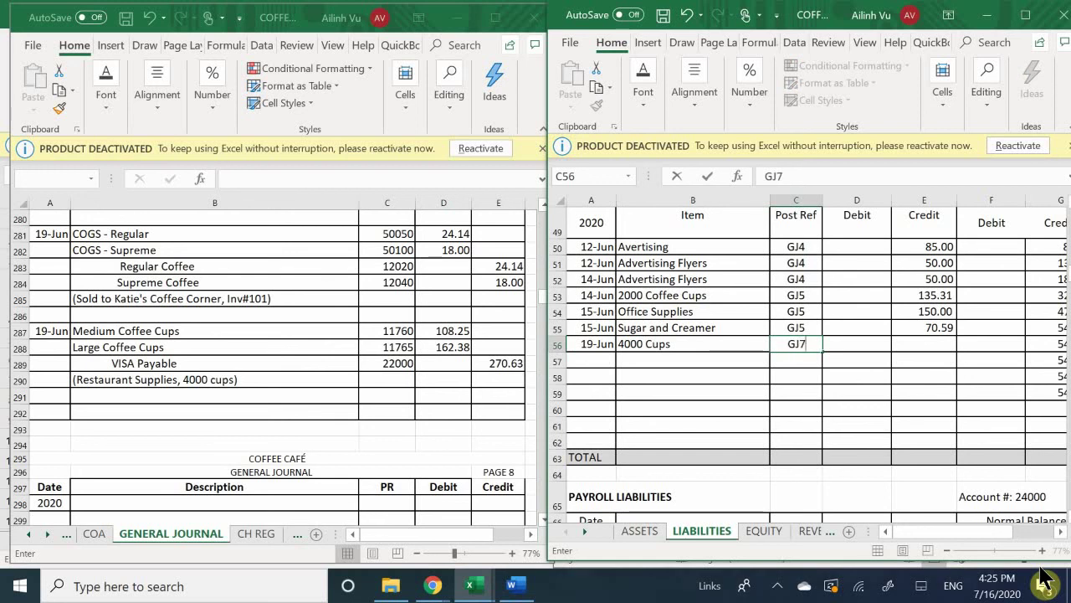
pyautogui.press('Tab')
pyautogui.press('Tab')
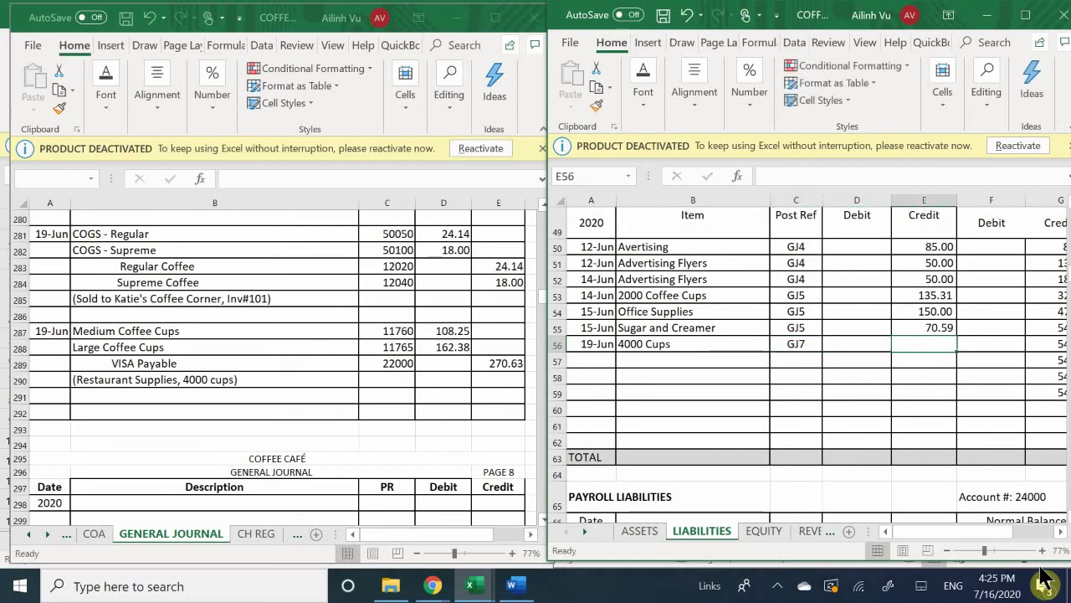
pyautogui.write('270')
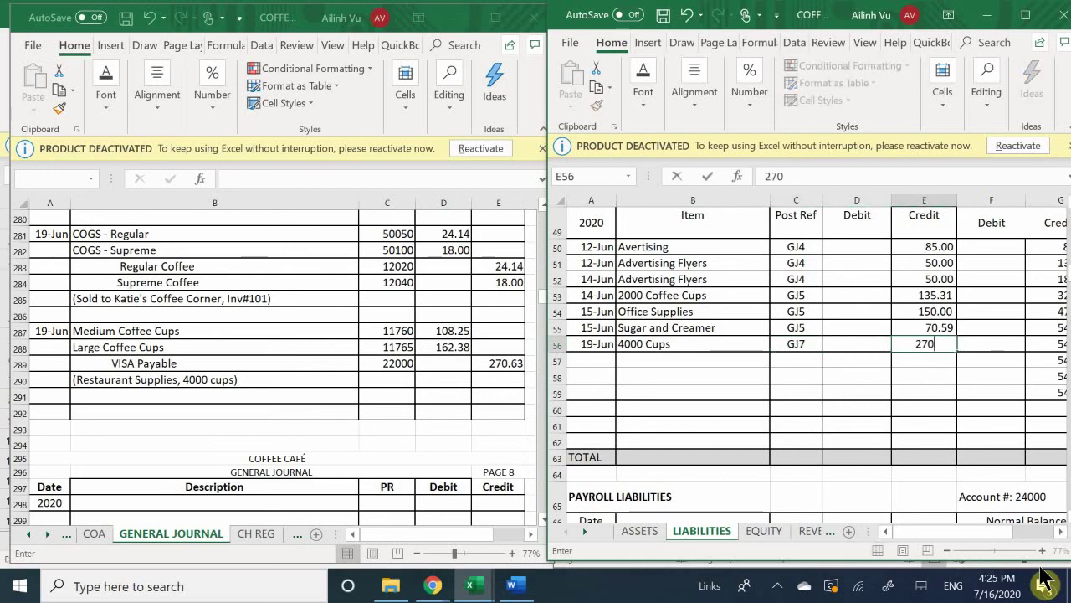
pyautogui.write('.63')
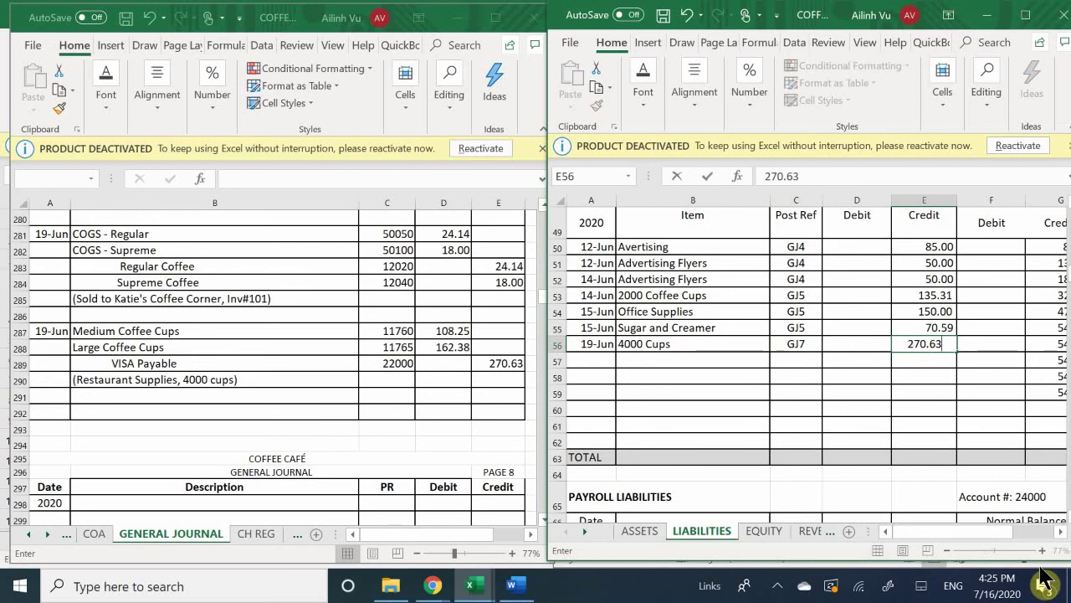
pyautogui.press('Return')
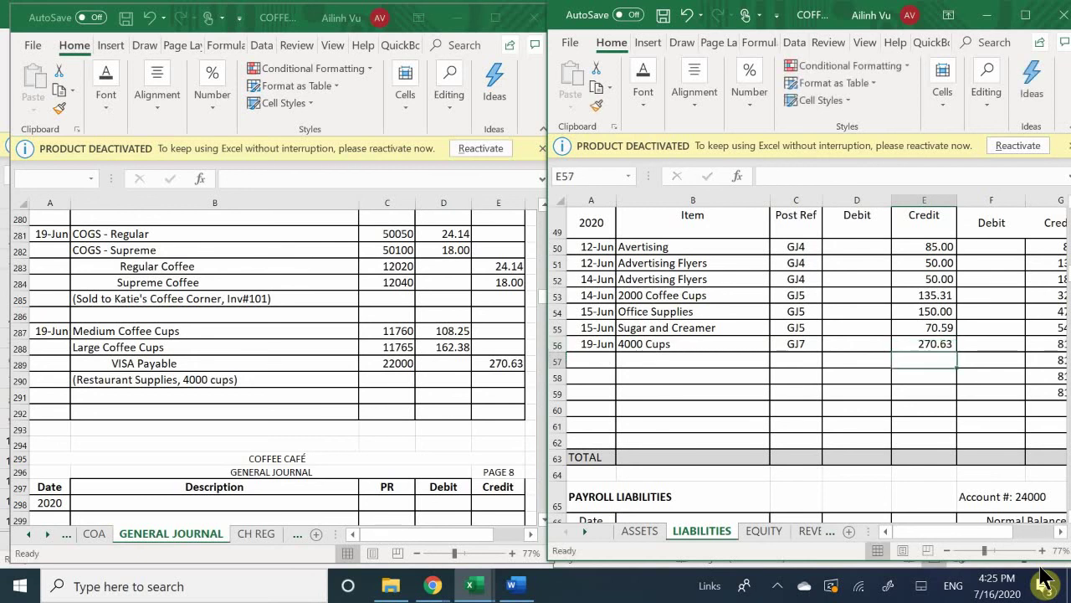
pyautogui.press('Right')
pyautogui.press('Right')
pyautogui.press('Right')
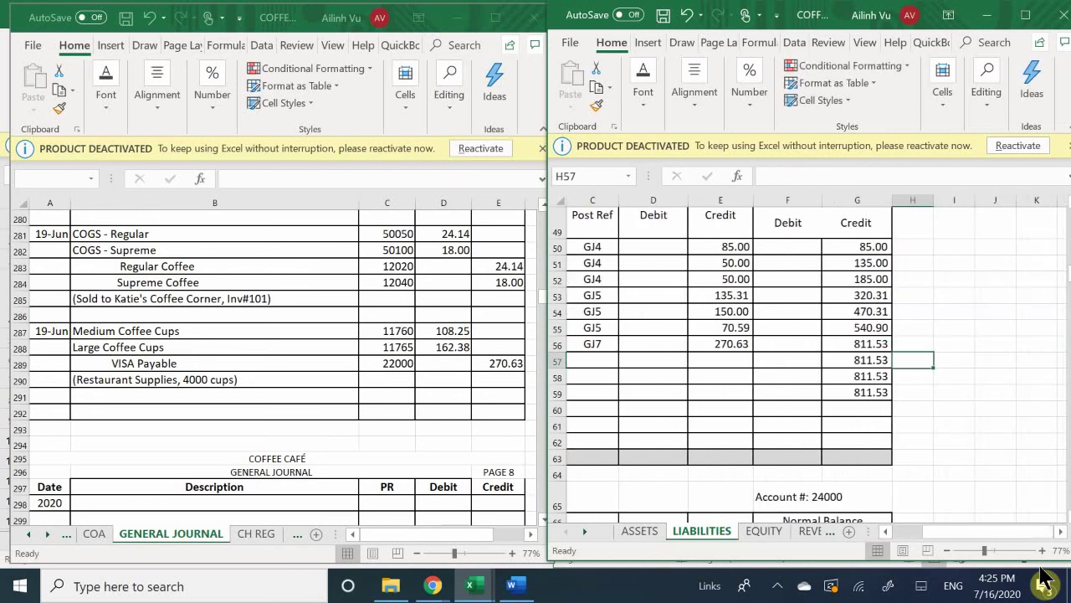
pyautogui.press('Up')
pyautogui.press('Left')
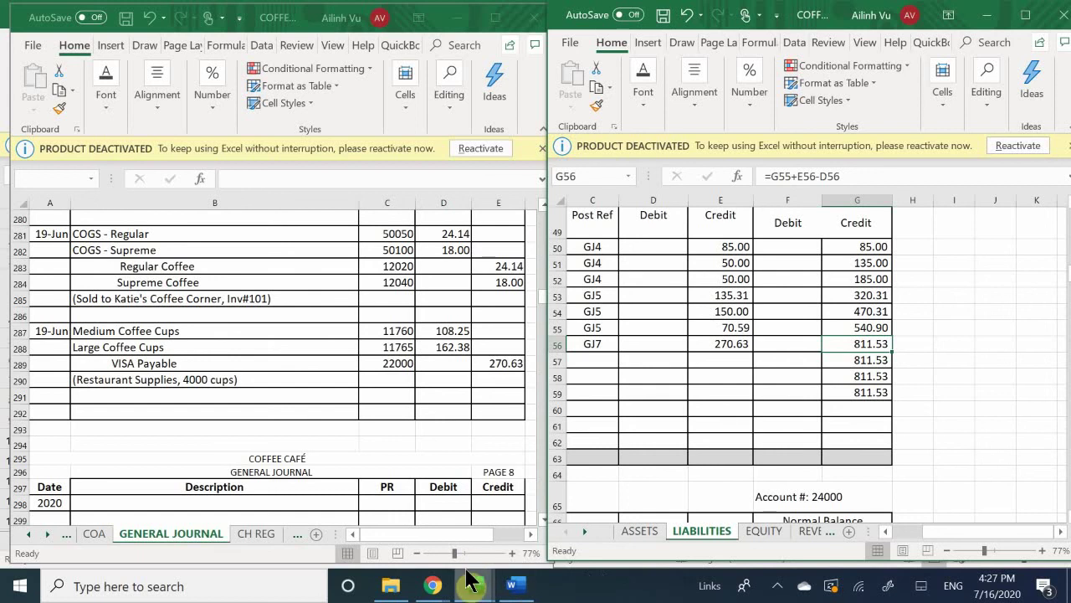
# Step: Switch to the COFFEE CAFE SUBSIDIARY LEDGER workbook and open its Vendors sheet
pyautogui.moveTo(471, 583)
pyautogui.moveTo(489, 527)
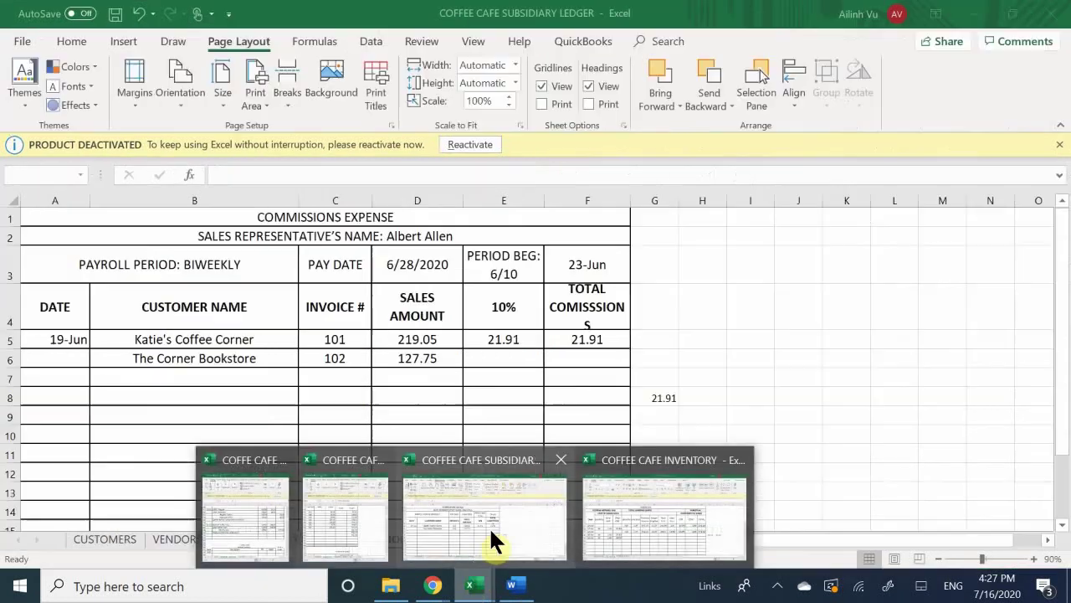
pyautogui.click(491, 532)
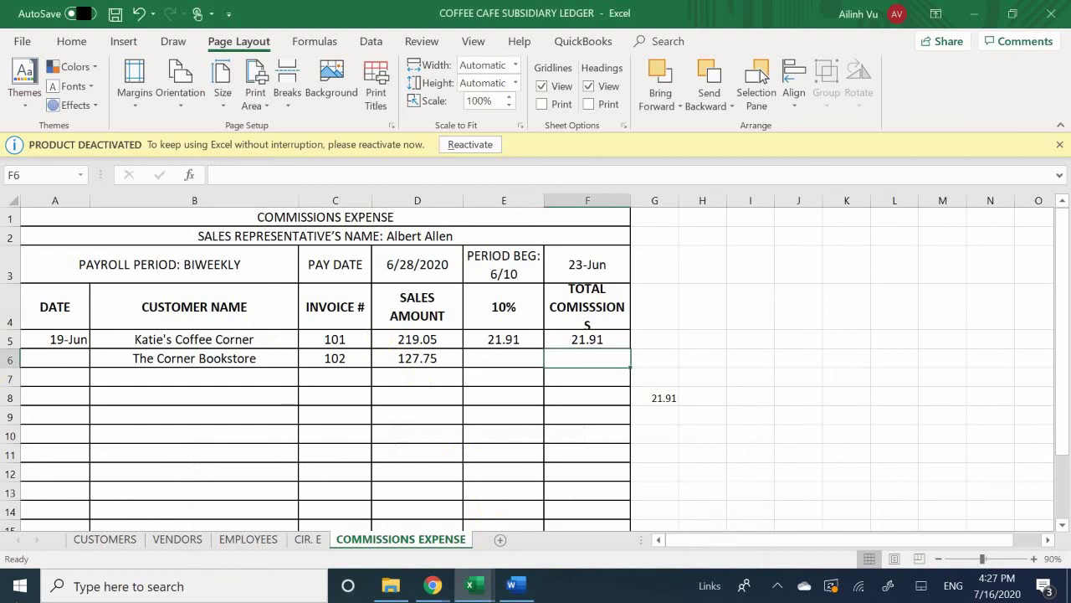
pyautogui.click(168, 538)
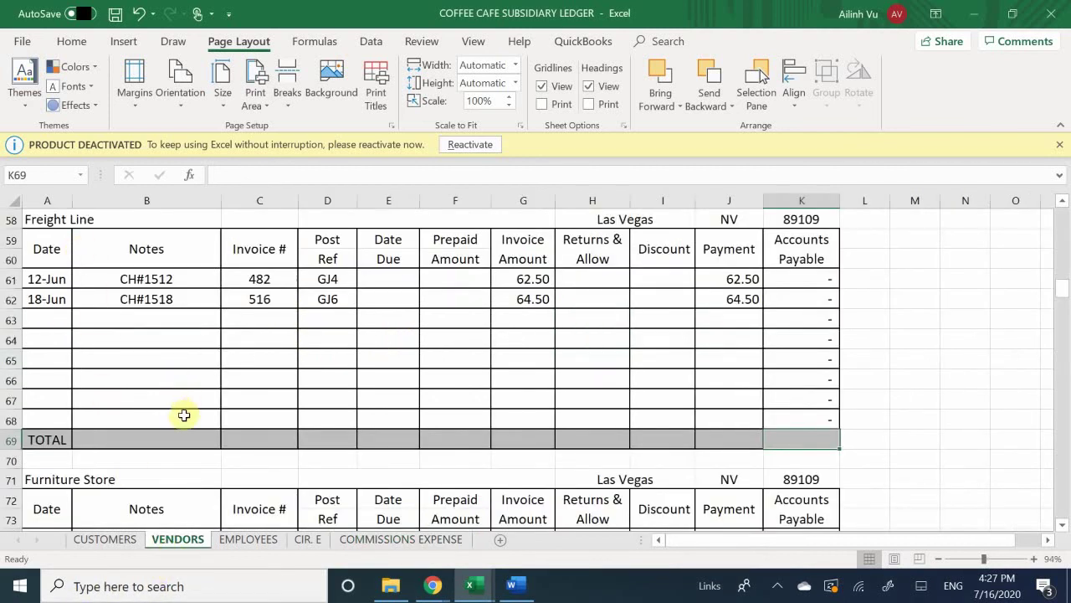
# Step: Date the next empty row, row 181, of the Restaurant Supplies, Inc. vendor ledger 6/19
pyautogui.scroll(-7, 184, 415)
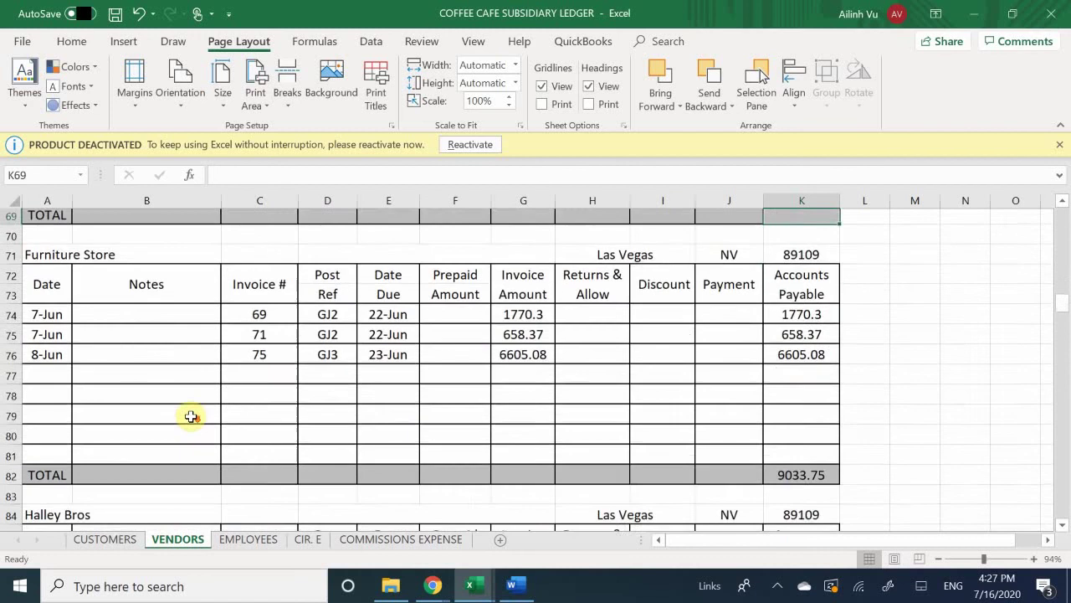
pyautogui.scroll(-2, 191, 416)
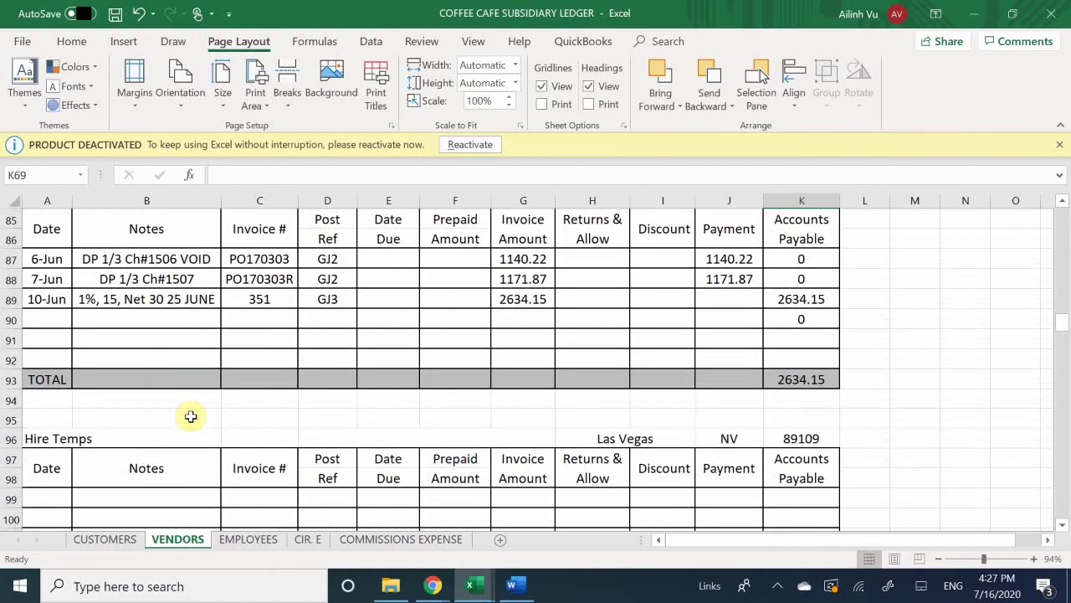
pyautogui.scroll(-8, 191, 416)
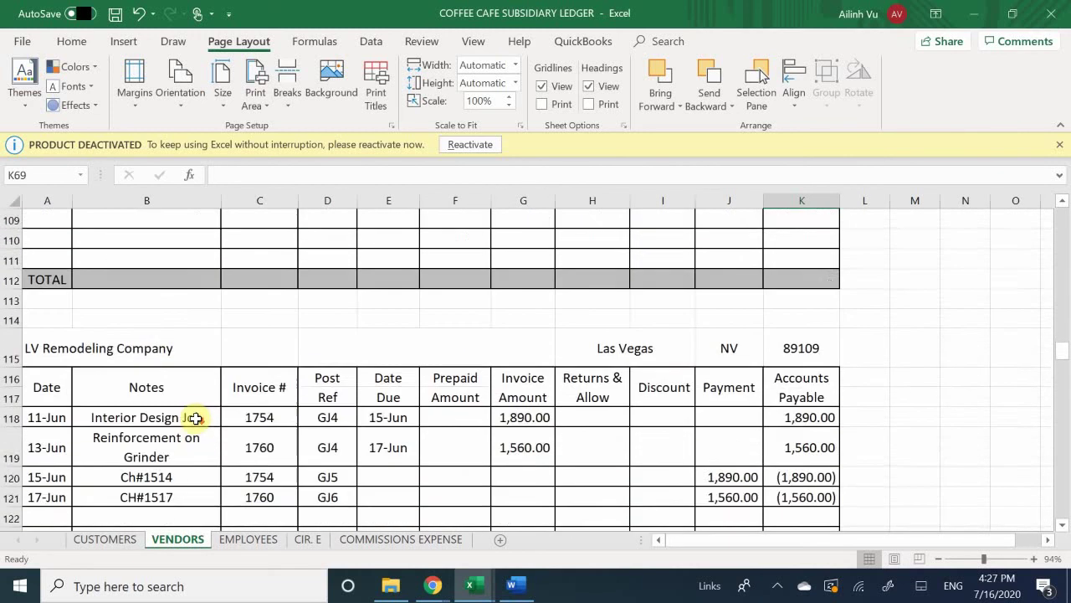
pyautogui.scroll(-18, 195, 419)
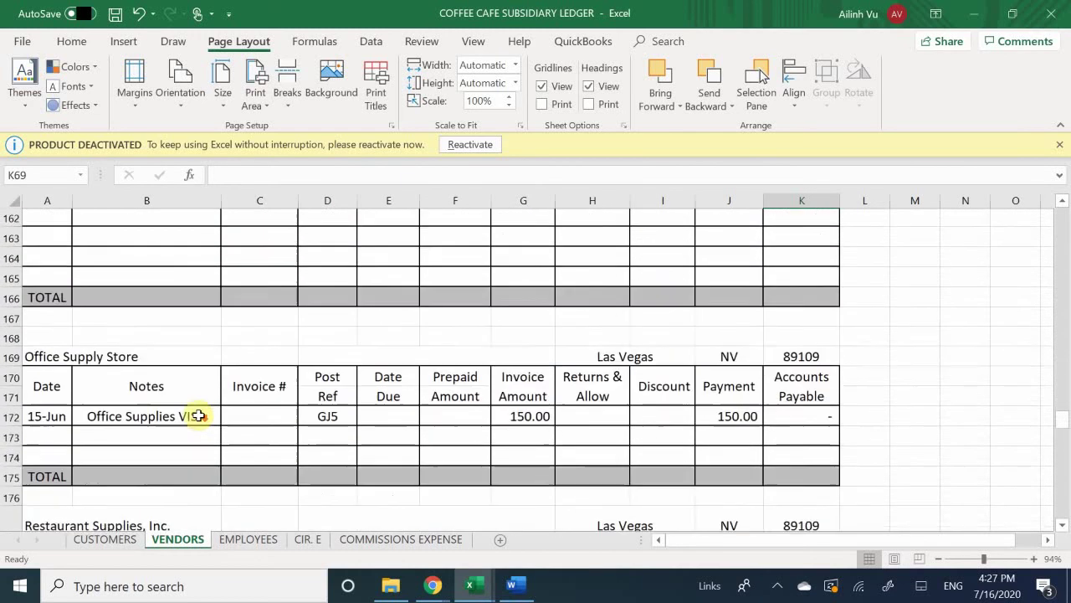
pyautogui.scroll(-3, 198, 416)
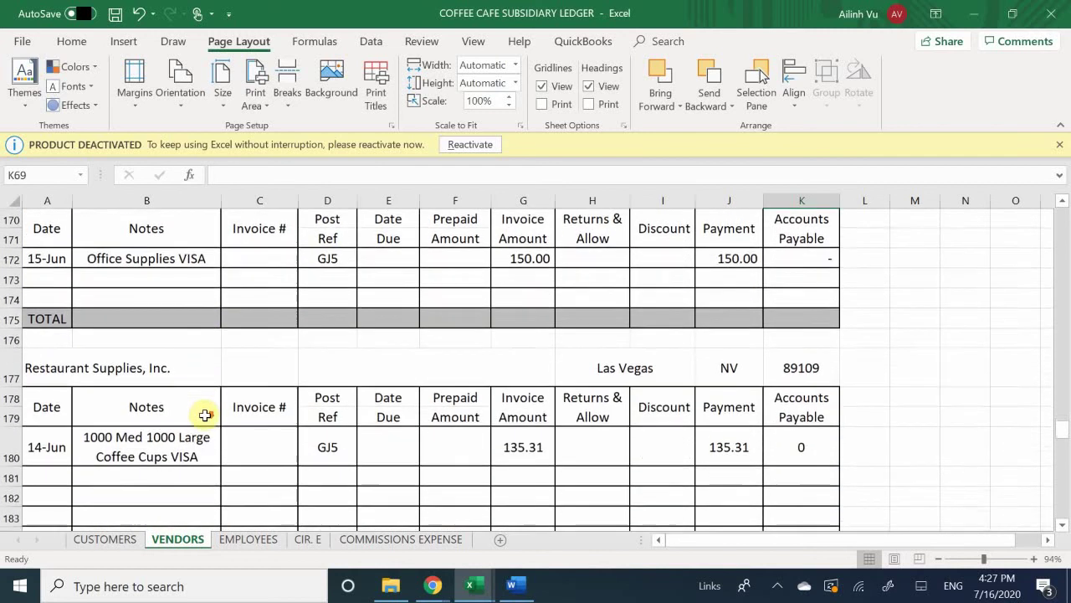
pyautogui.scroll(-1, 205, 414)
pyautogui.scroll(-1, 207, 416)
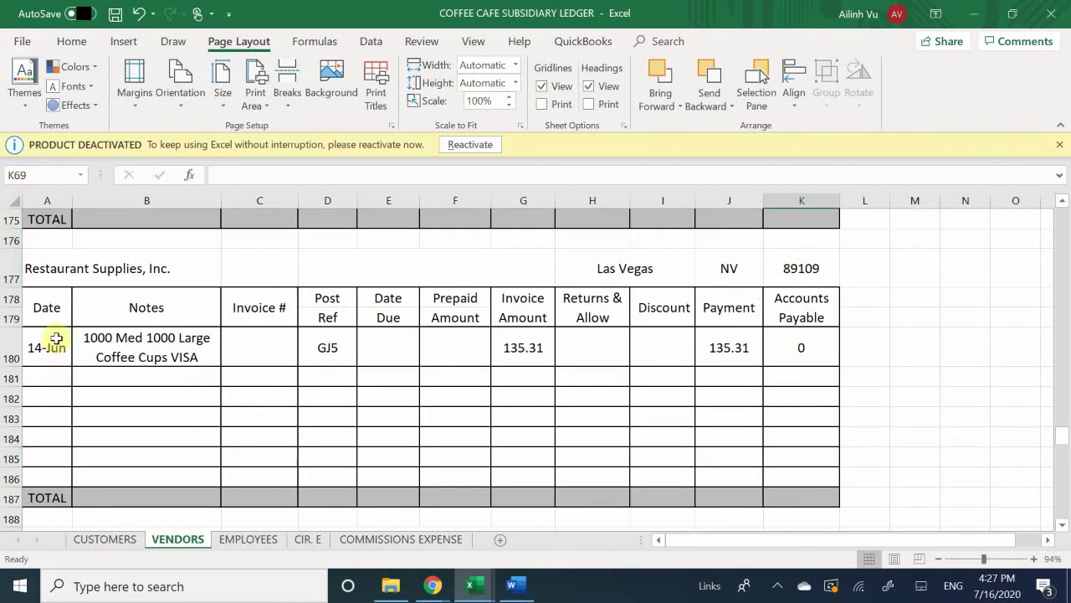
pyautogui.click(45, 374)
pyautogui.write('6')
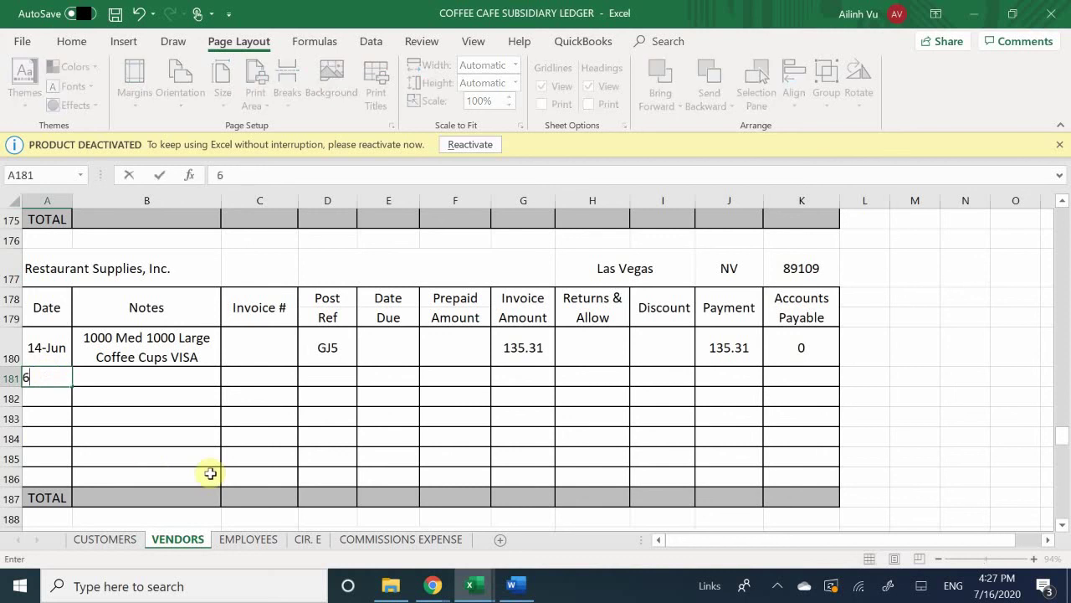
pyautogui.write('/19')
pyautogui.press('Return')
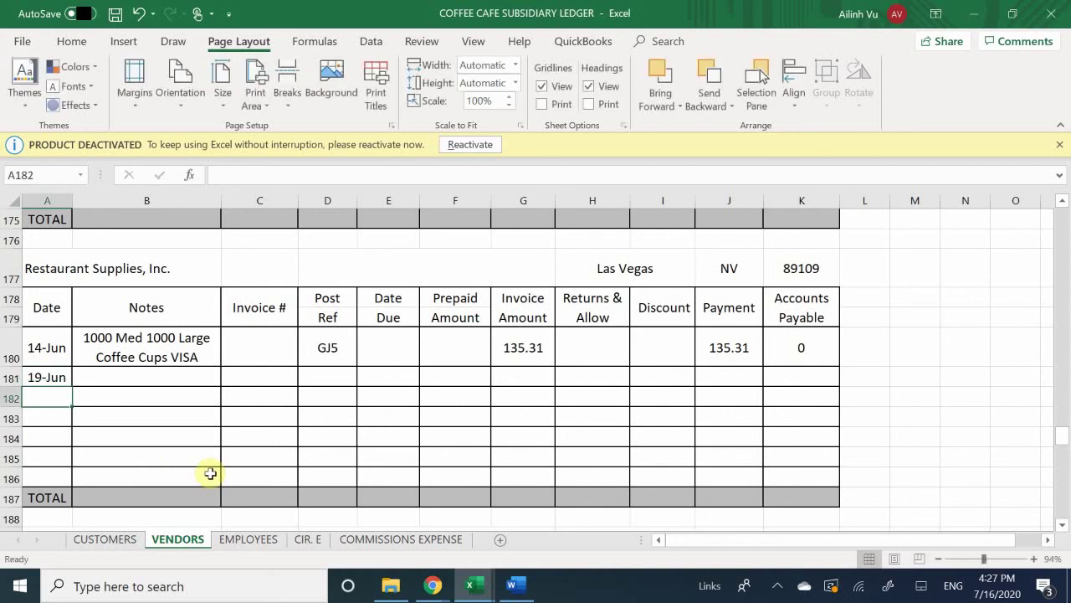
# Step: Enter "4000 Cups VISA" as the note for the 19 June Restaurant Supplies entry in B181
pyautogui.press('Up')
pyautogui.press('Right')
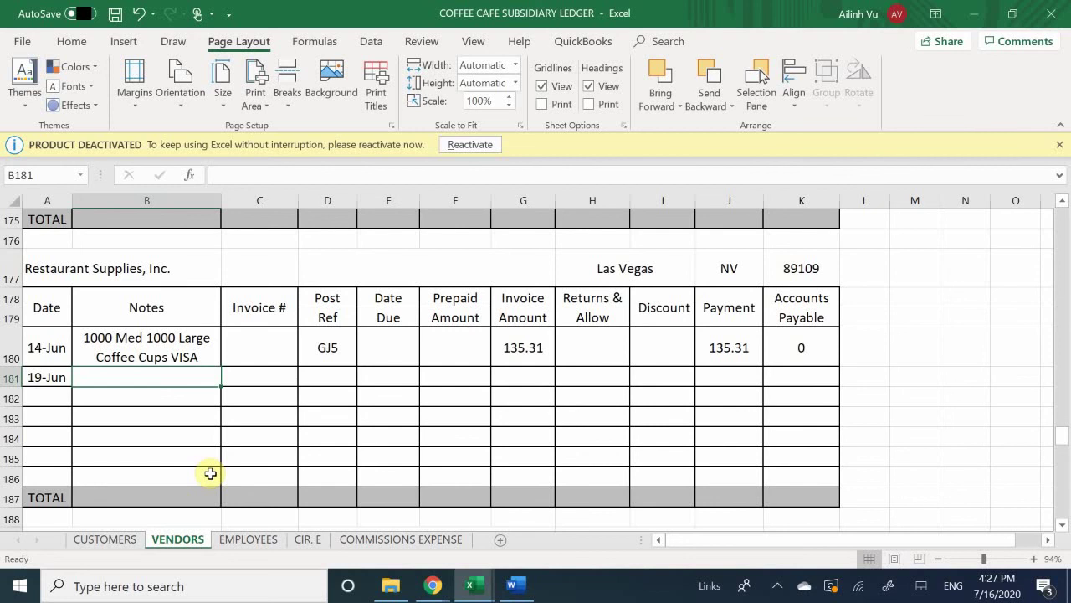
pyautogui.write('4000')
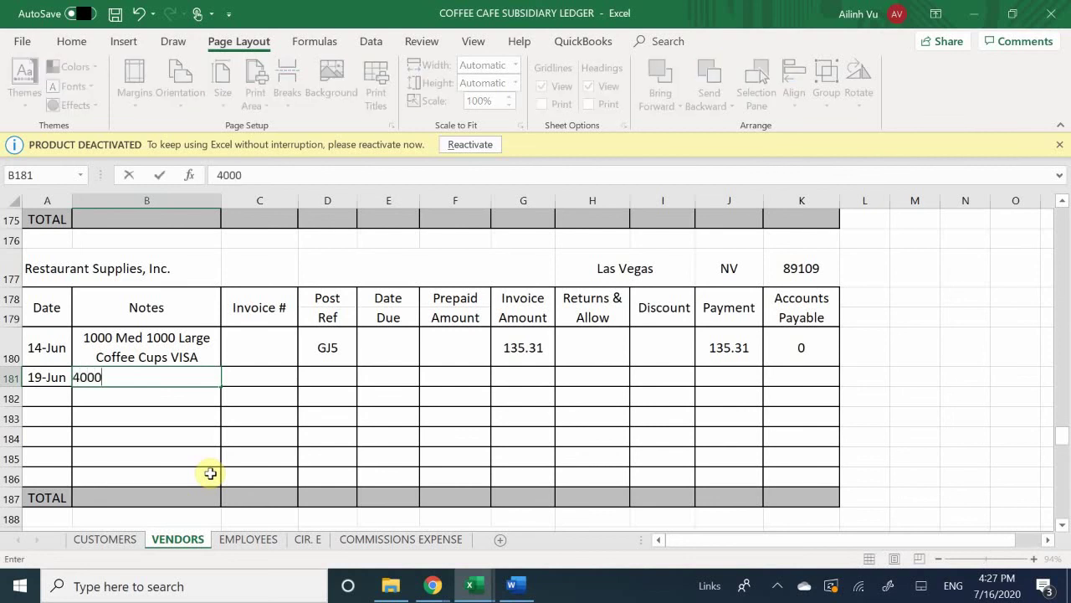
pyautogui.write(' Cups')
pyautogui.press('Tab')
pyautogui.press('Left')
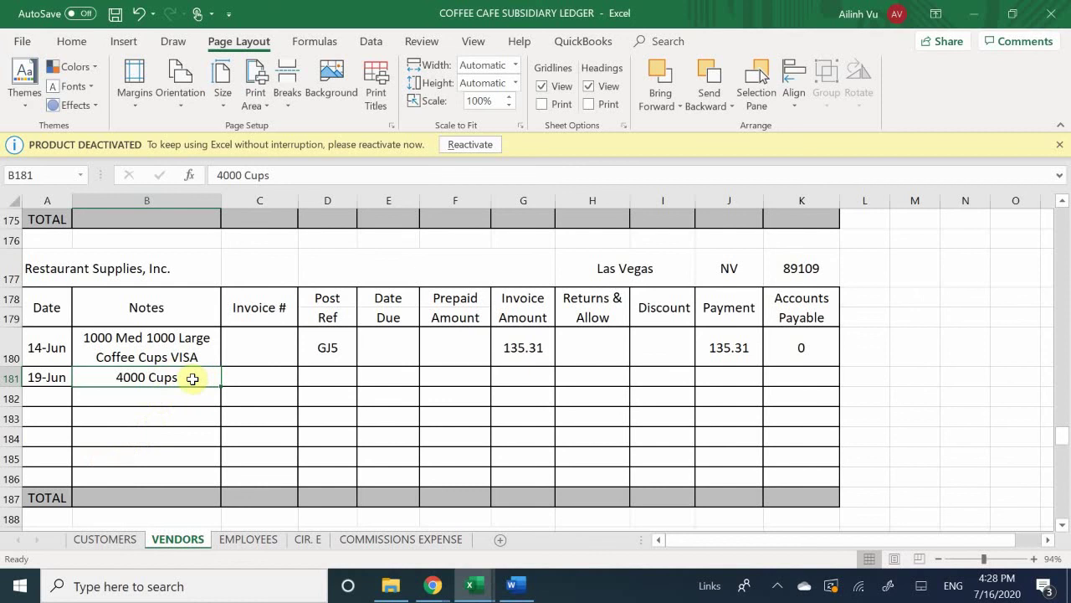
pyautogui.doubleClick(192, 377)
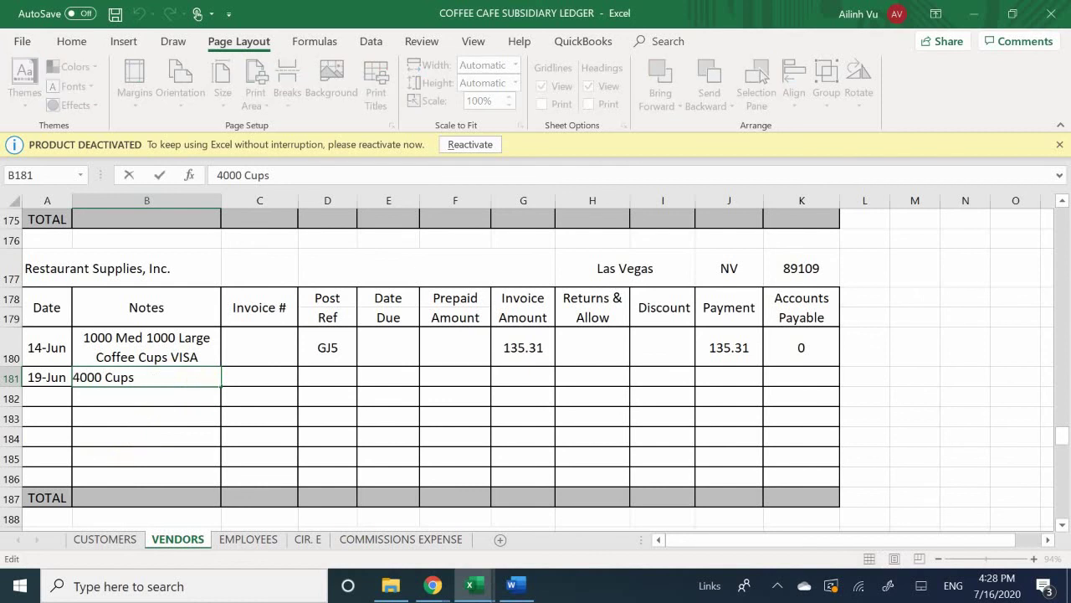
pyautogui.write('VISAGJ')
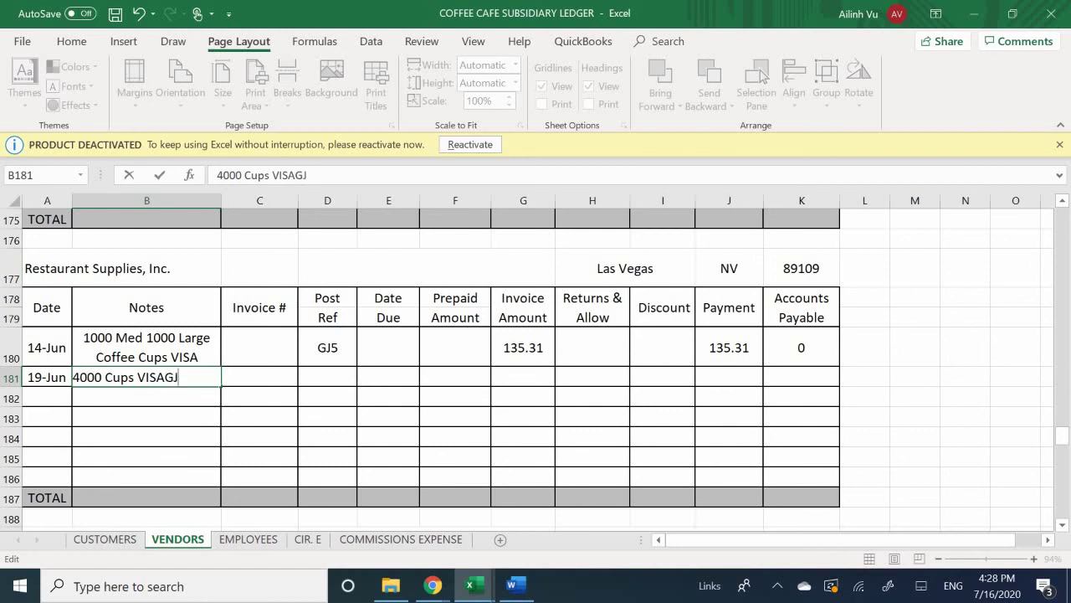
pyautogui.press('BackSpace')
pyautogui.press('BackSpace')
pyautogui.press('Return')
pyautogui.press('Up')
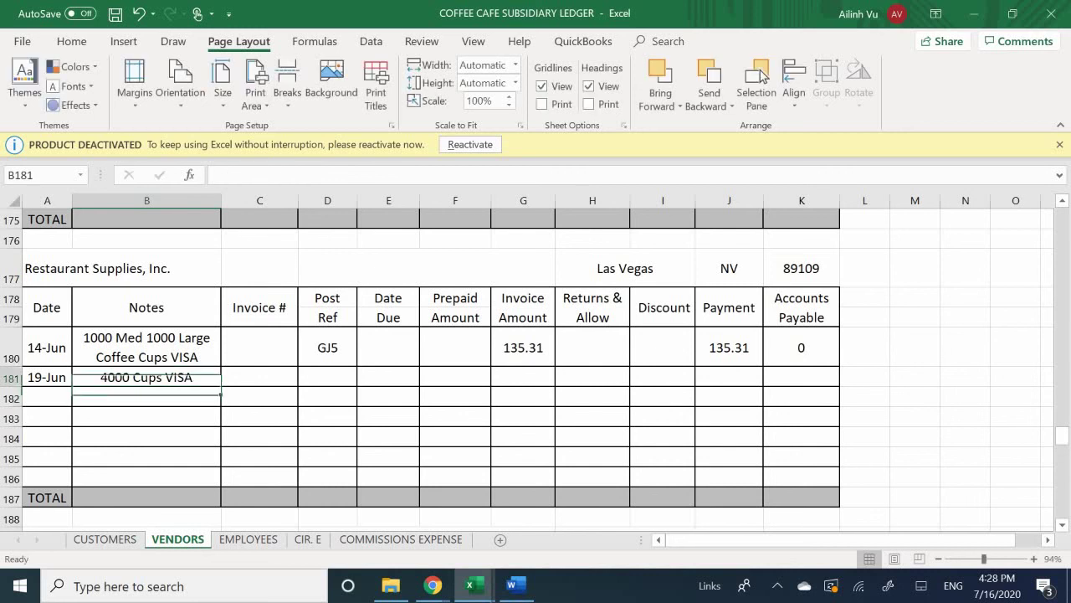
# Step: Enter GJ7 as the post reference of the 19 June Restaurant Supplies entry in D181
pyautogui.press('Right')
pyautogui.press('Right')
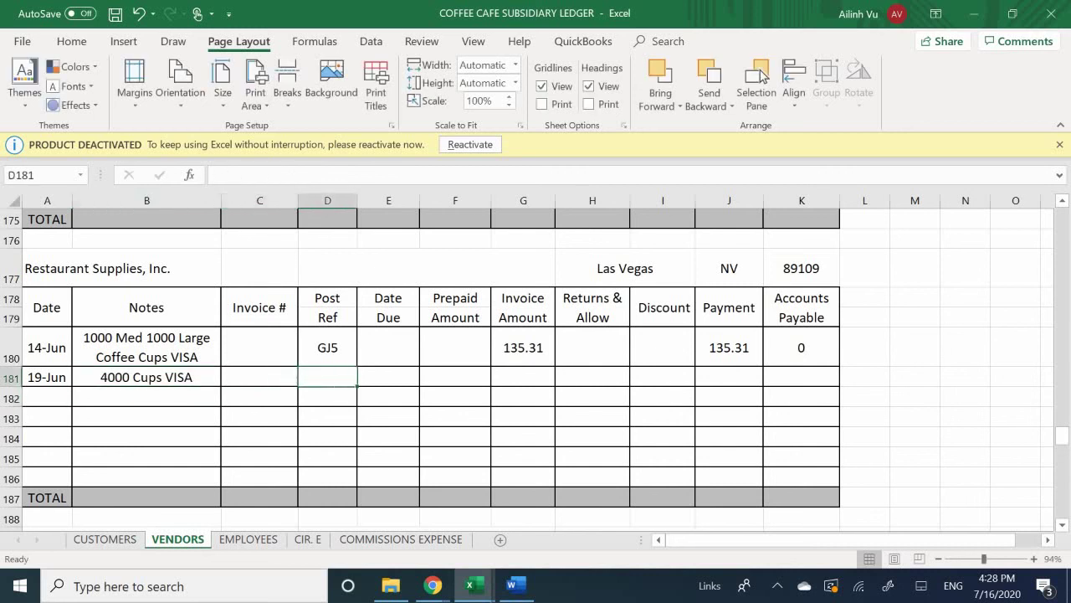
pyautogui.write('GJ7')
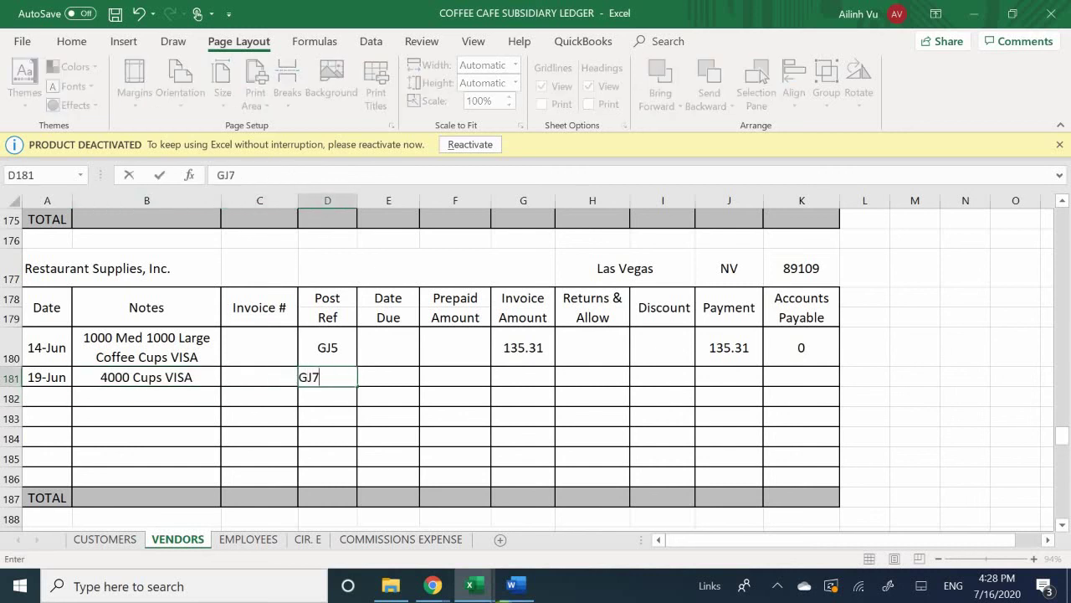
pyautogui.press('Return')
# Step: Enter 270.63 as the invoice amount of the 19 June Restaurant Supplies entry in G181
pyautogui.press('Up')
pyautogui.press('Right')
pyautogui.press('Right')
pyautogui.press('Right')
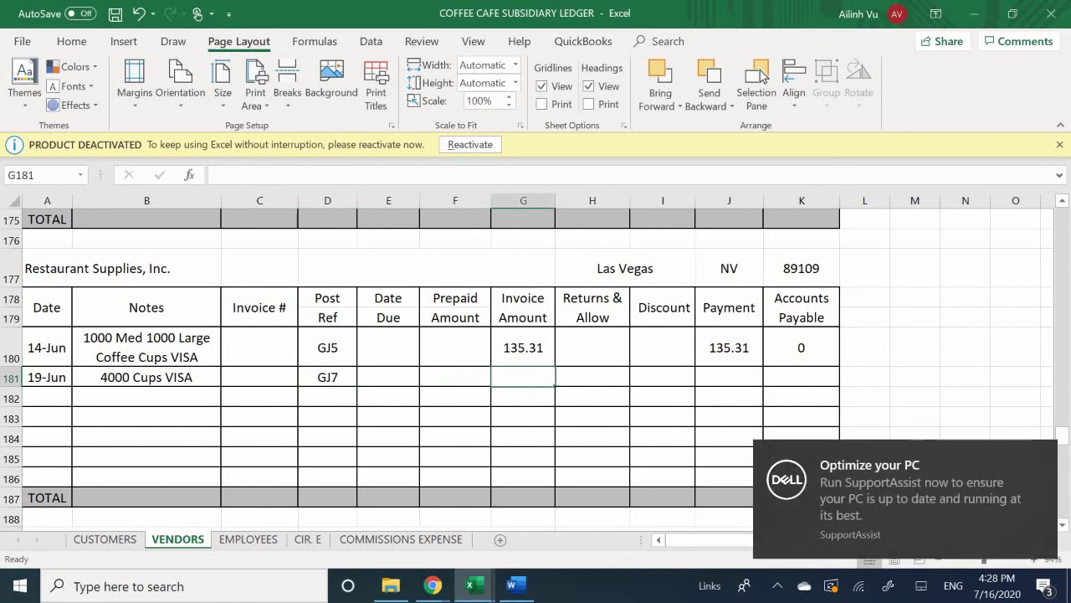
pyautogui.write('270.63')
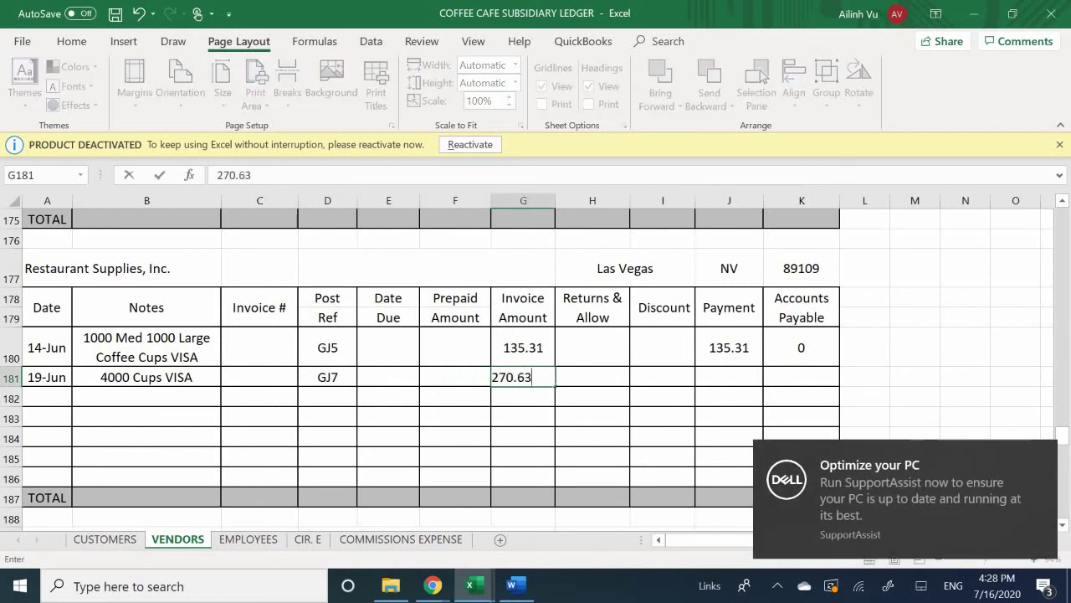
pyautogui.press('Return')
# Step: Enter 270.63 as the payment for the 19 June Restaurant Supplies entry in J181
pyautogui.press('Up')
pyautogui.press('Right')
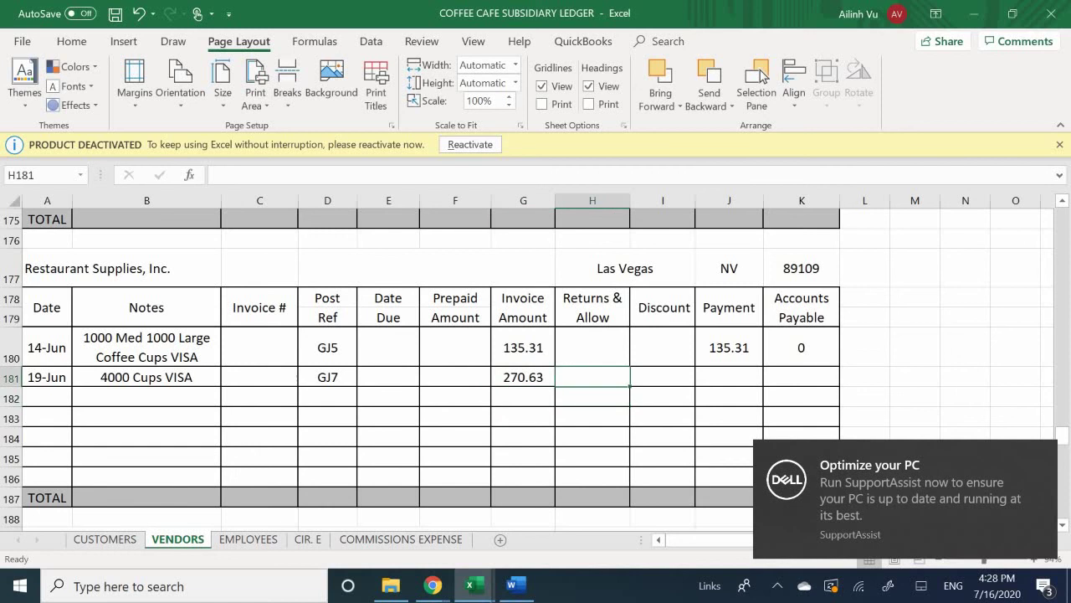
pyautogui.press('Right')
pyautogui.press('Right')
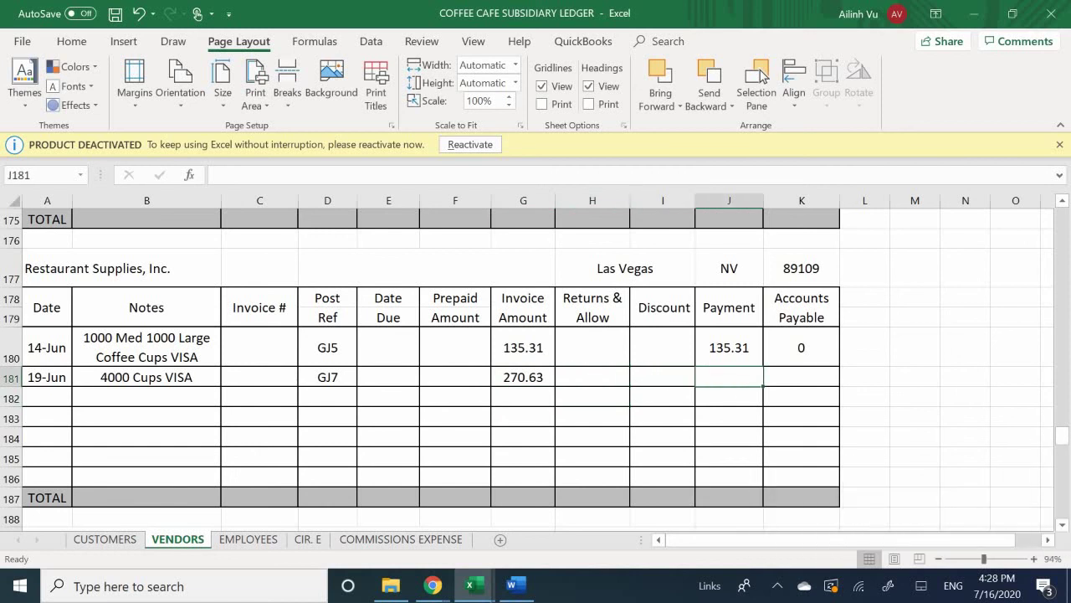
pyautogui.write('270.63')
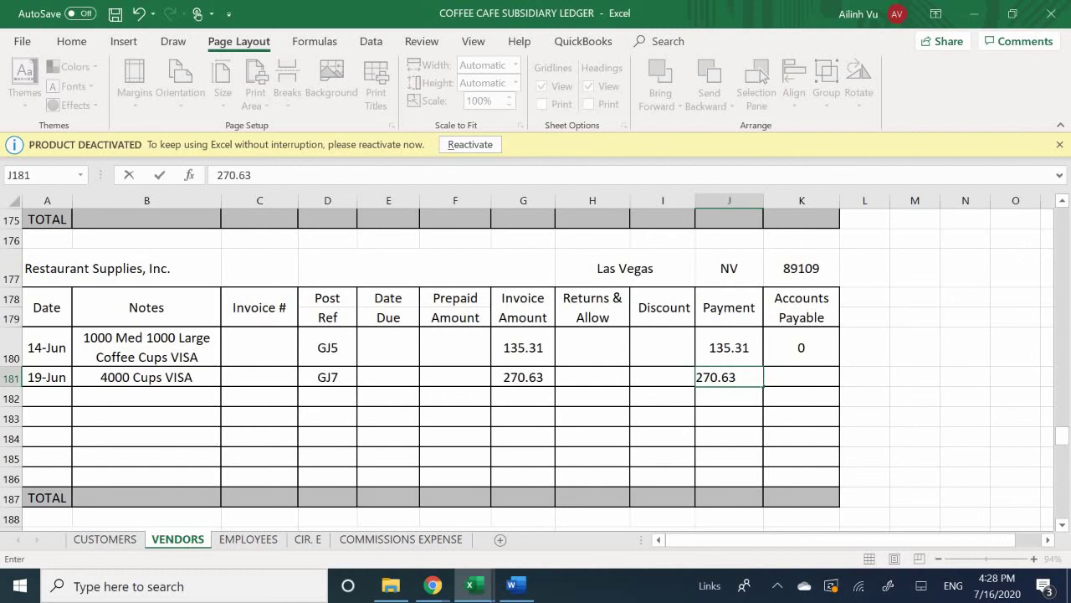
pyautogui.press('Return')
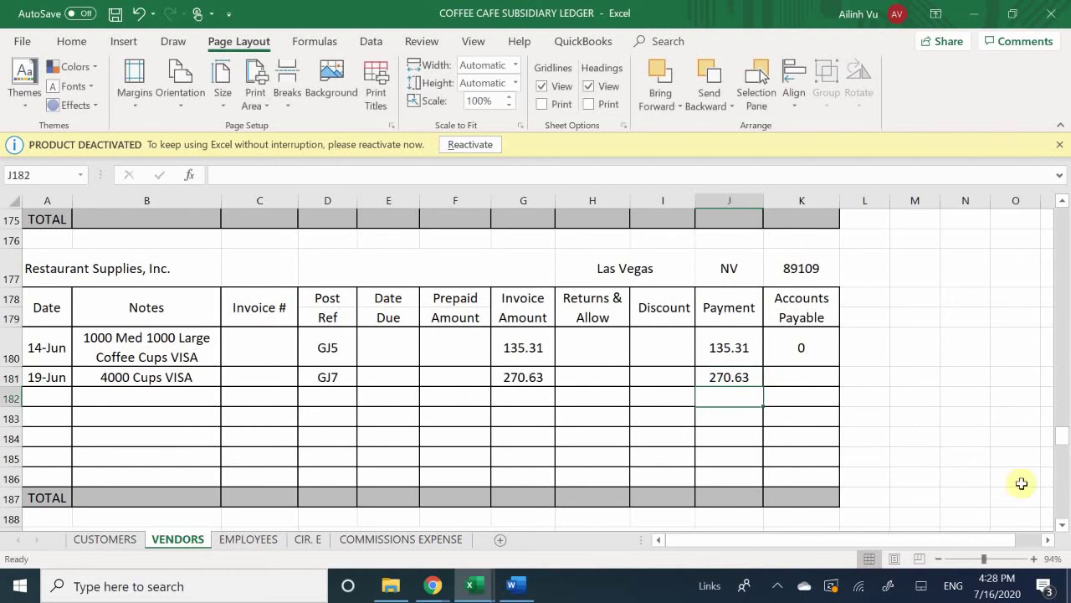
# Step: Copy the Restaurant Supplies Accounts Payable formula from K180 down through K183
pyautogui.click(816, 345)
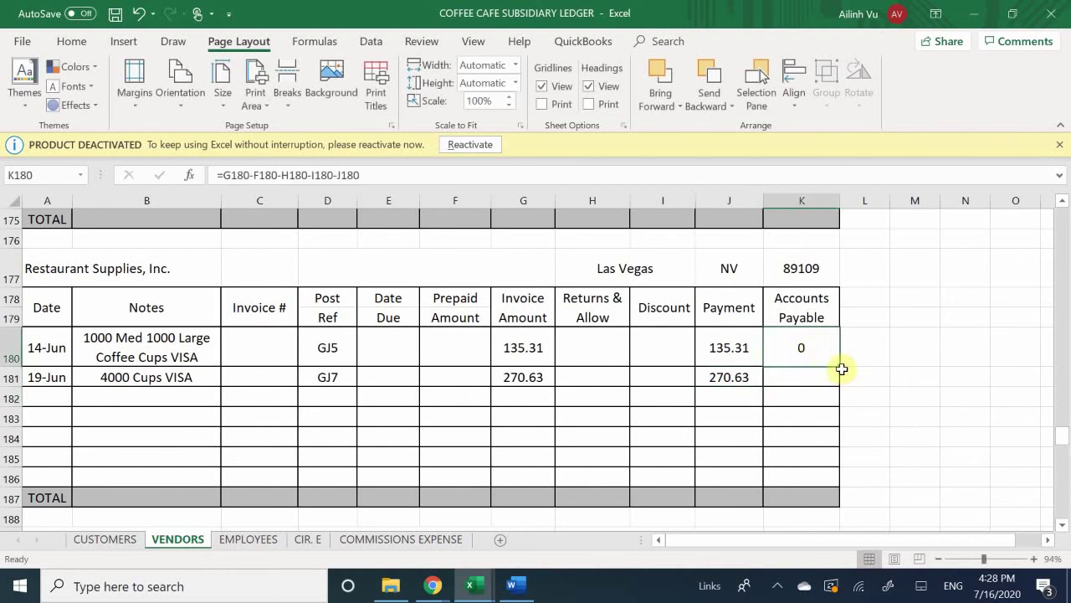
pyautogui.moveTo(842, 366); pyautogui.dragTo(867, 433)
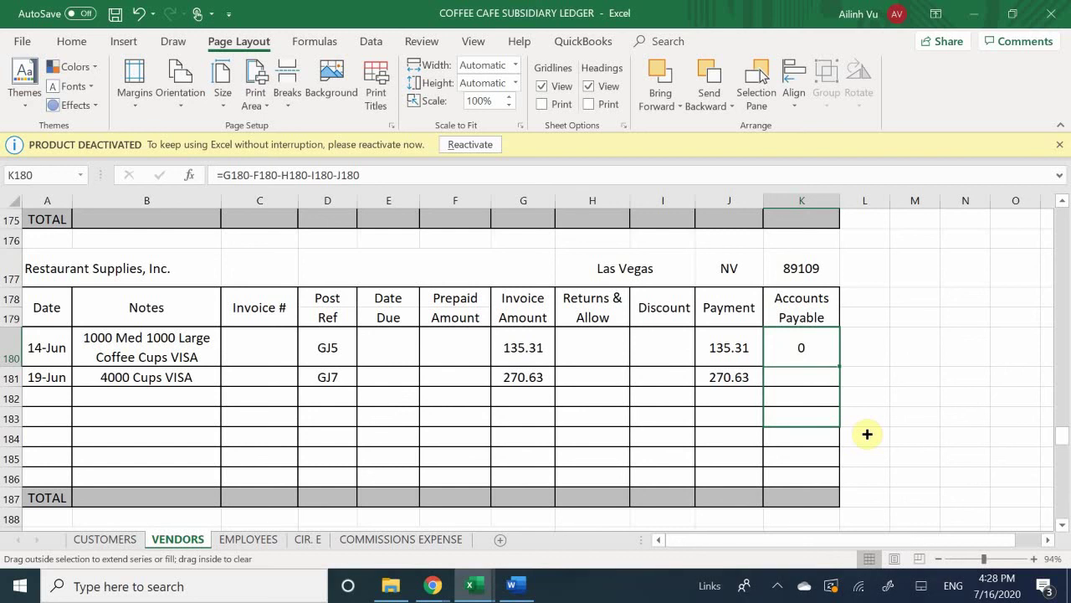
pyautogui.moveTo(867, 433); pyautogui.dragTo(865, 433)
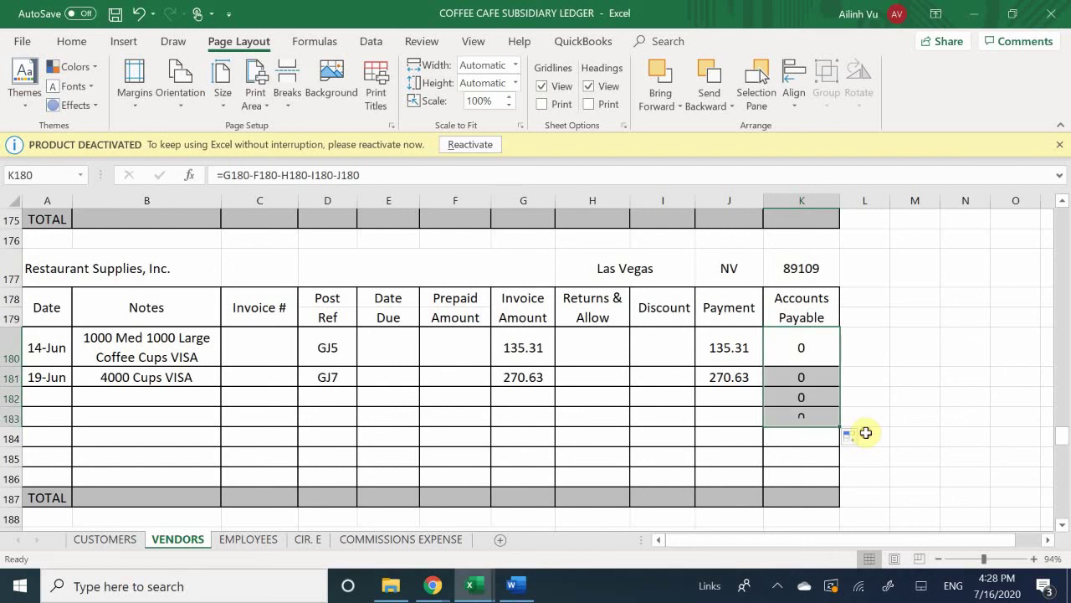
pyautogui.click(740, 415)
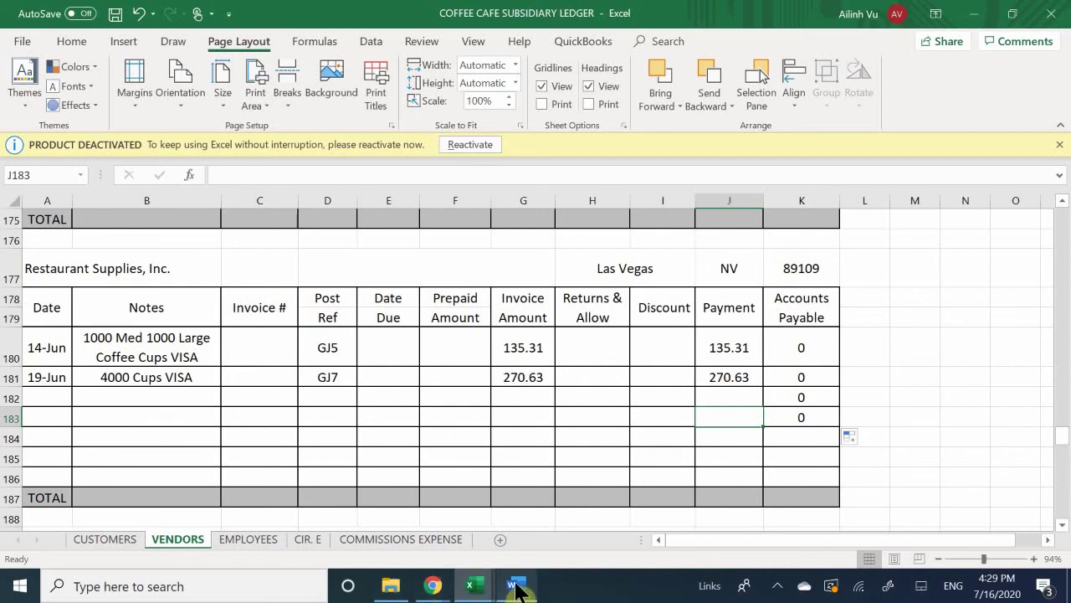
pyautogui.moveTo(516, 589)
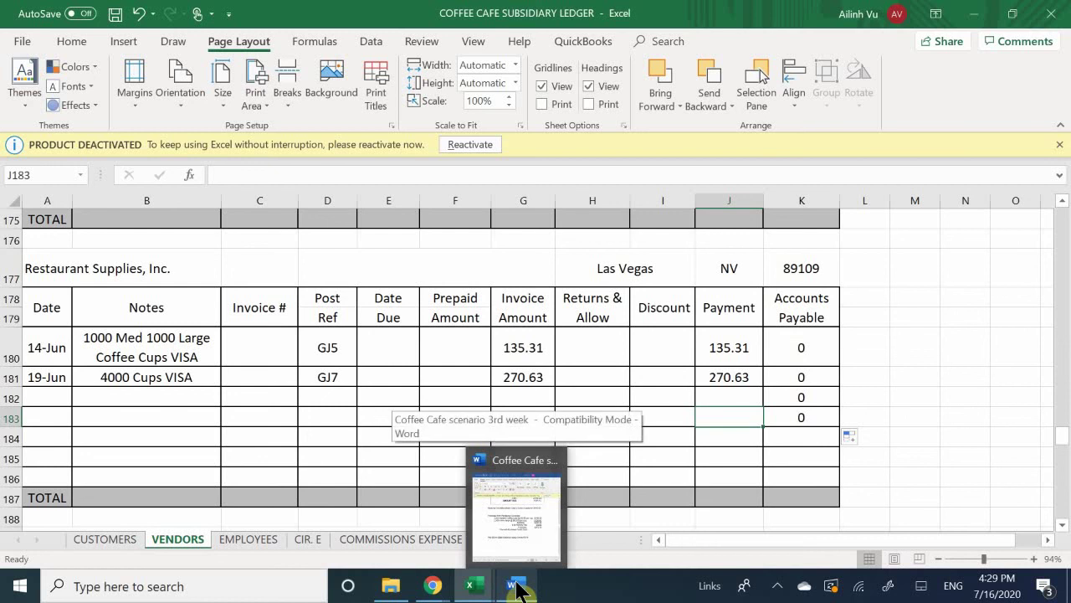
pyautogui.moveTo(474, 586)
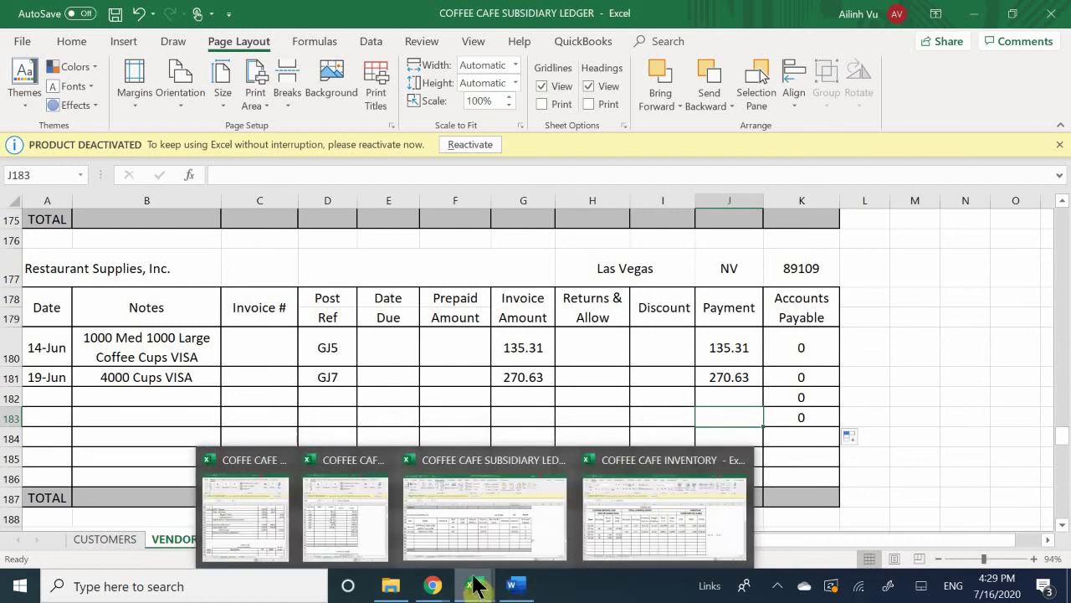
pyautogui.click(777, 586)
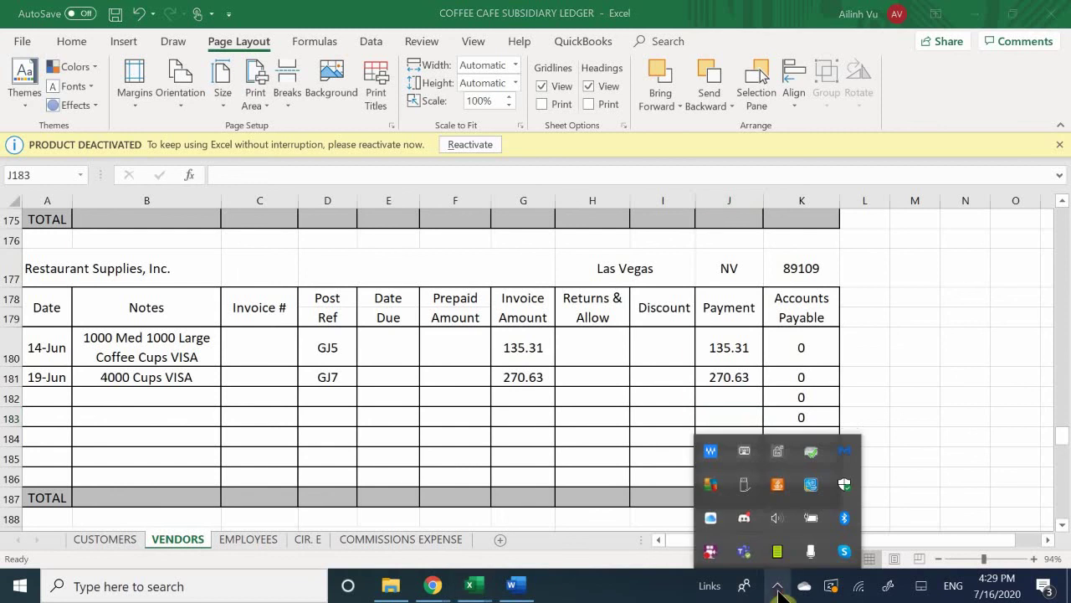
pyautogui.rightClick(710, 551)
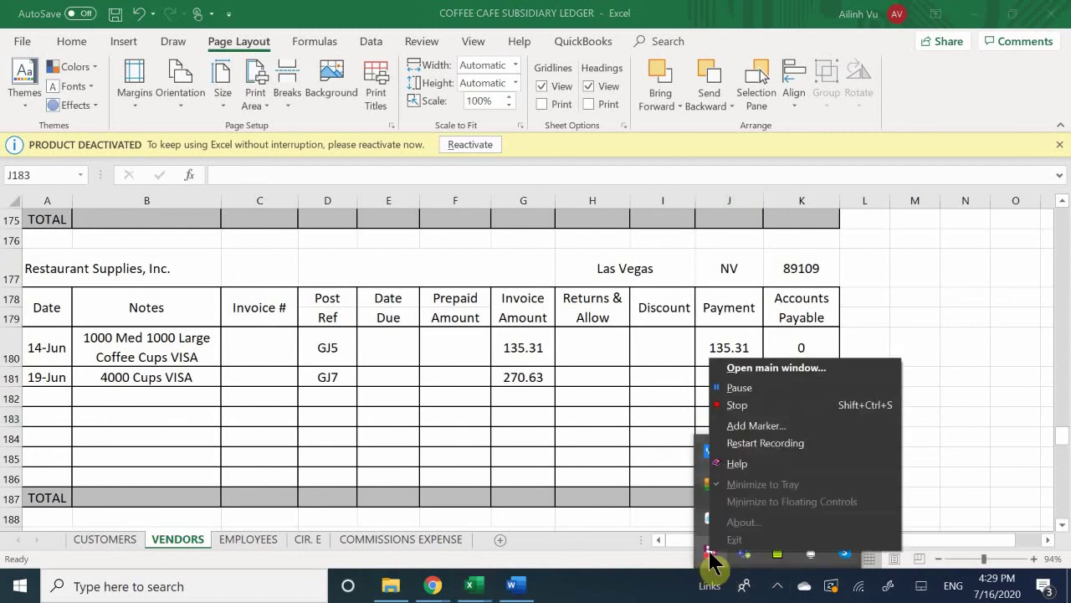